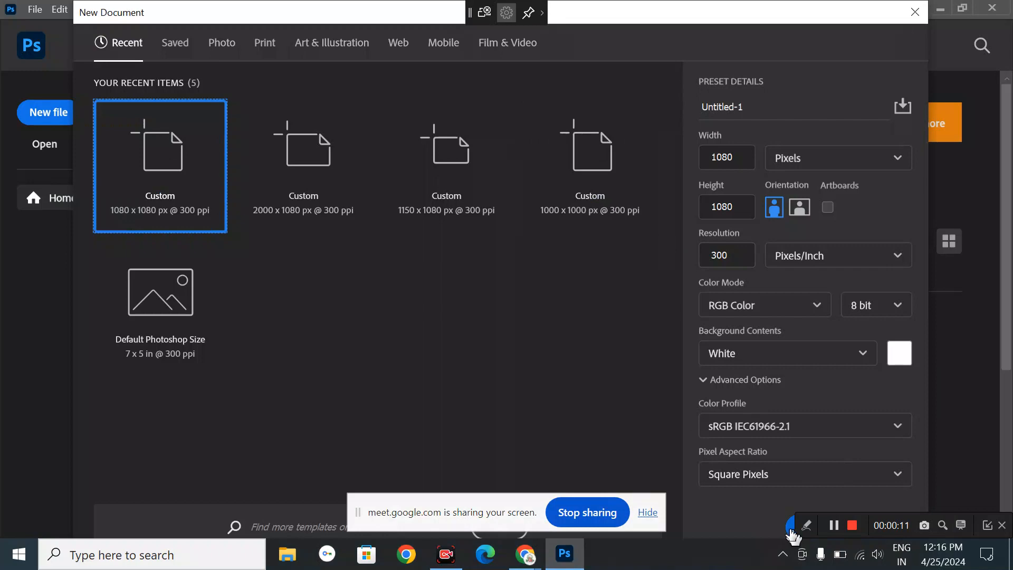
- Create a blank 1080 × 1080 px, 300 ppi document, then glance through the menus
{"action": "left_click", "coordinate": [790, 527]}
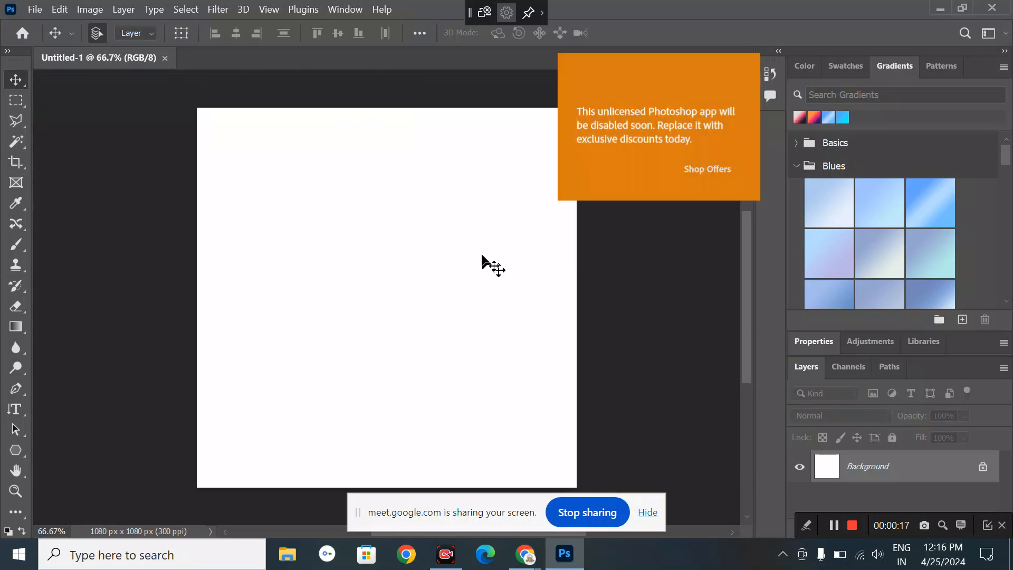
{"action": "left_click", "coordinate": [218, 8]}
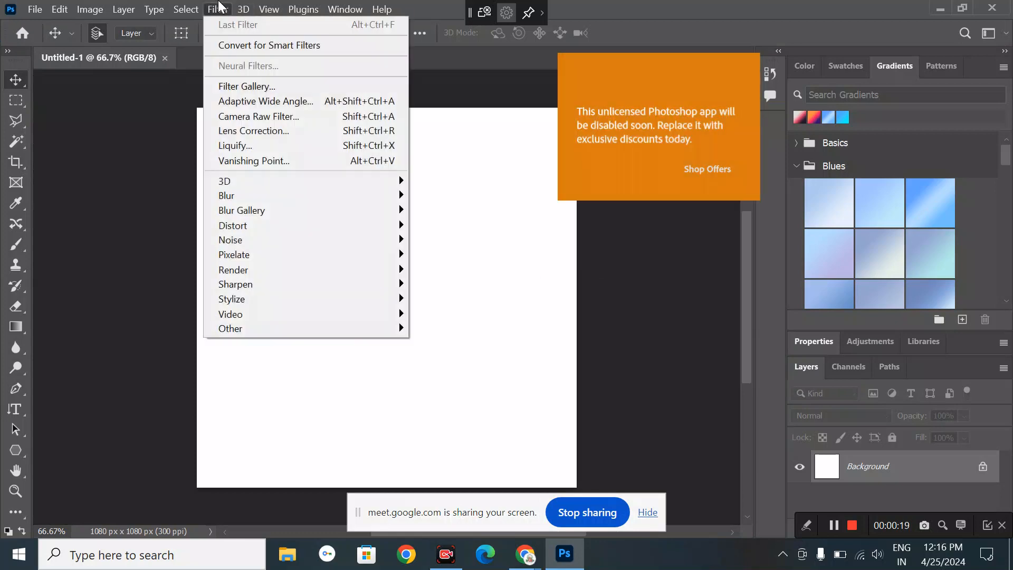
{"action": "mouse_move", "coordinate": [198, 6]}
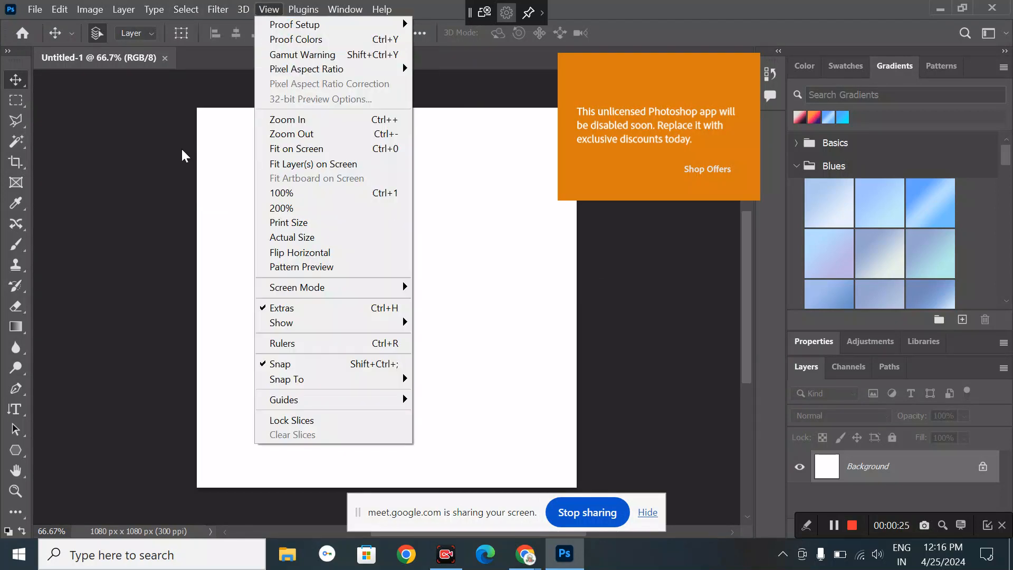
{"action": "left_click", "coordinate": [182, 151]}
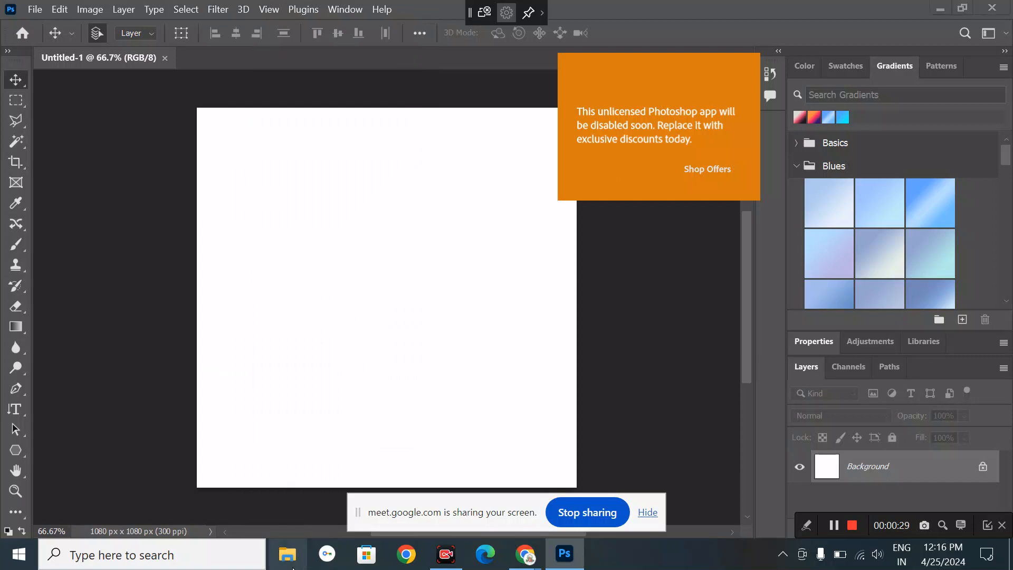
- Drag the towel-headed woman photo from Downloads onto the square canvas and commit the placement
{"action": "left_click", "coordinate": [291, 565]}
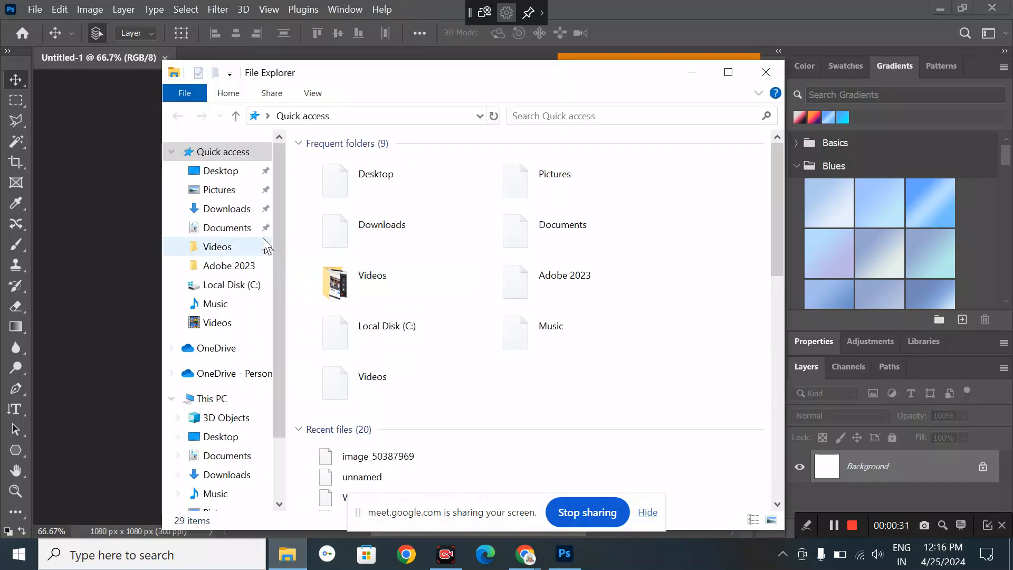
{"action": "left_click", "coordinate": [239, 214]}
{"action": "left_click_drag", "start_coordinate": [342, 211], "coordinate": [438, 382]}
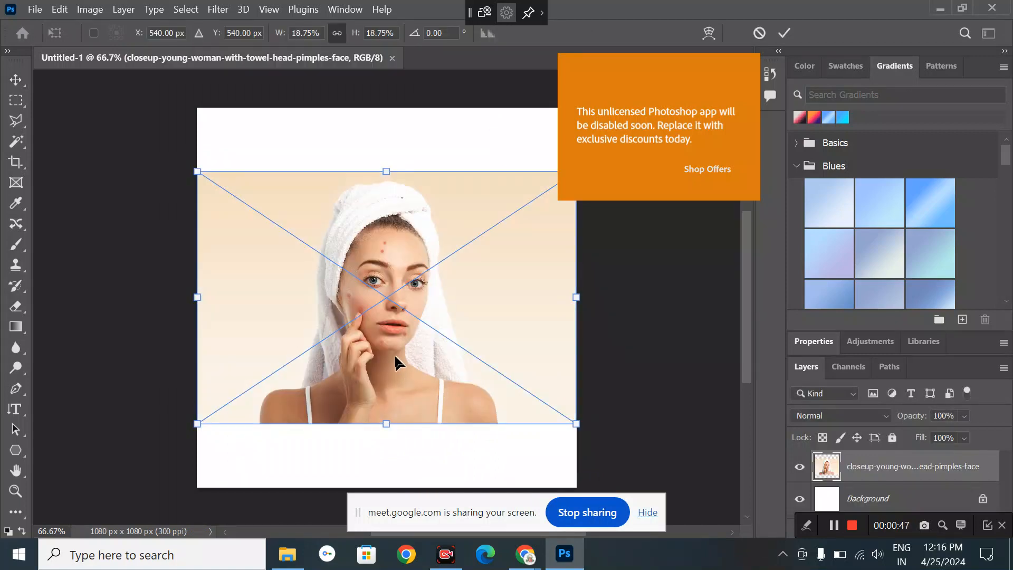
{"action": "left_click", "coordinate": [16, 80]}
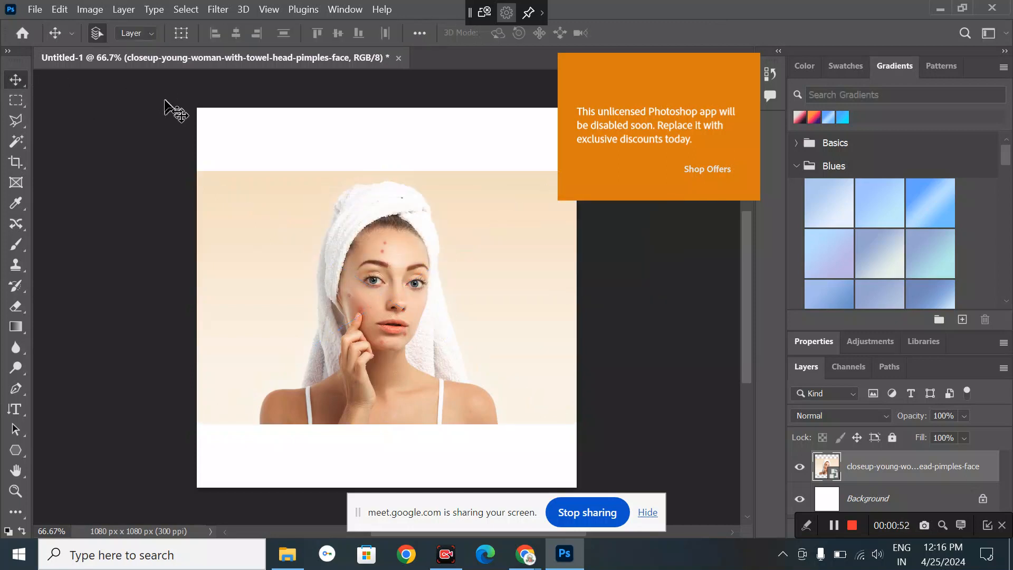
- Undo the placed photo layer, then browse the Select and Filter menus without choosing anything
{"action": "key", "text": "Delete"}
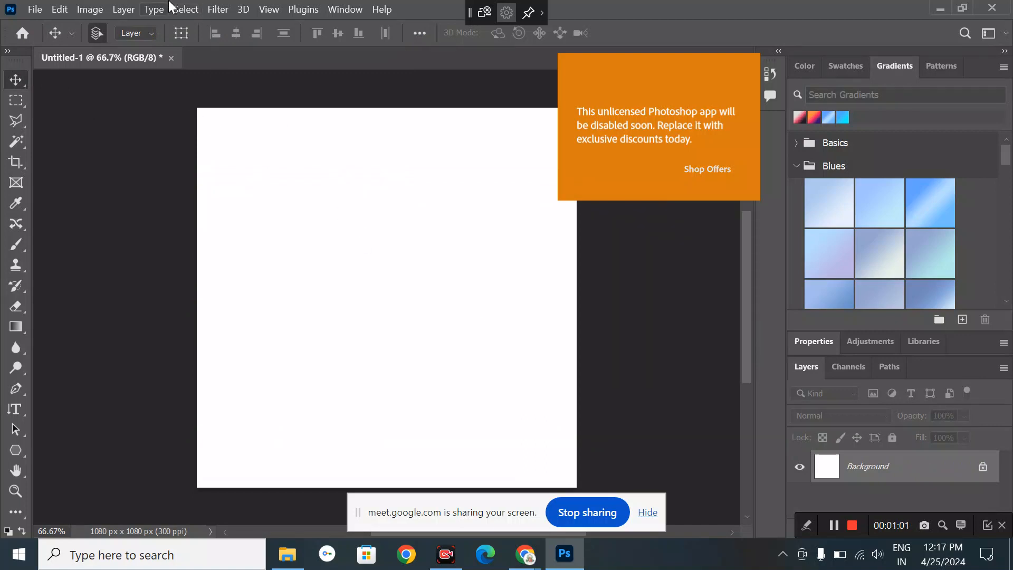
{"action": "left_click", "coordinate": [189, 9]}
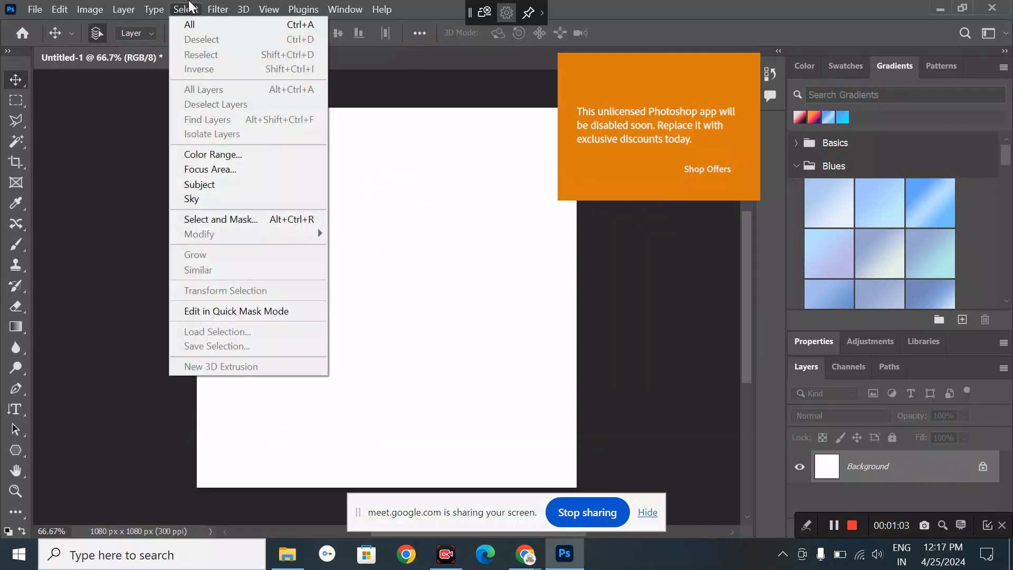
{"action": "mouse_move", "coordinate": [209, 7]}
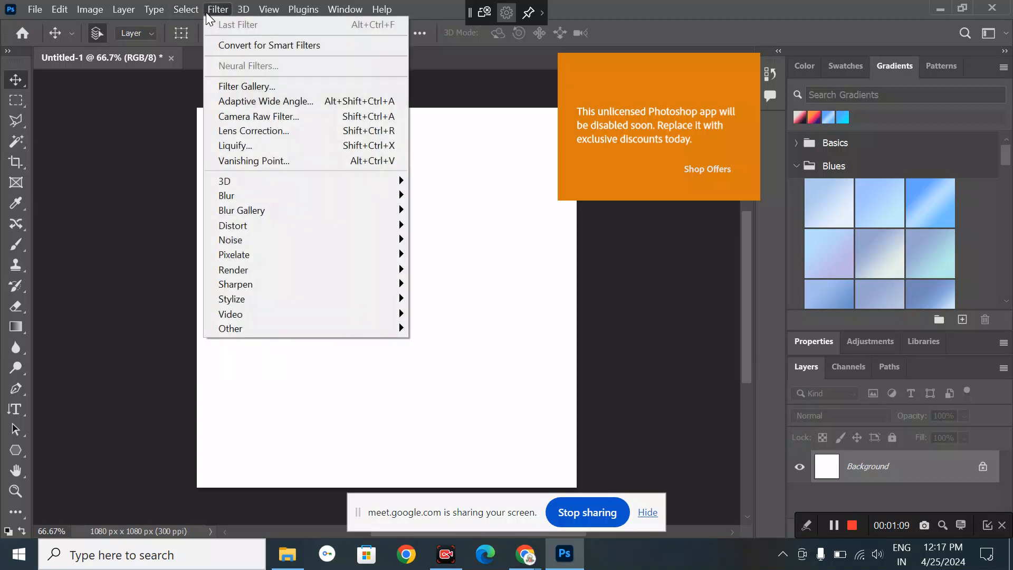
{"action": "mouse_move", "coordinate": [264, 211]}
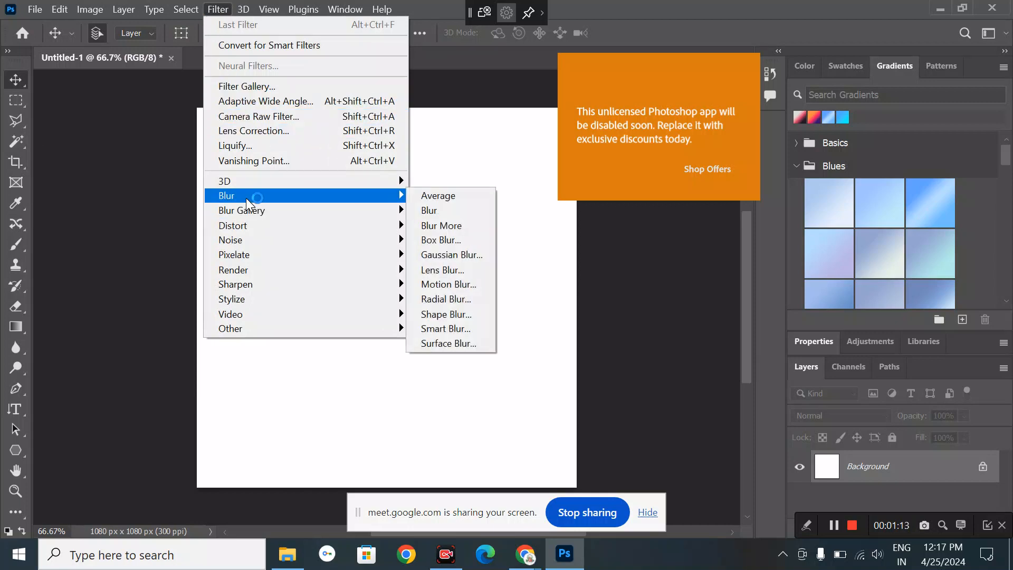
{"action": "mouse_move", "coordinate": [35, 16]}
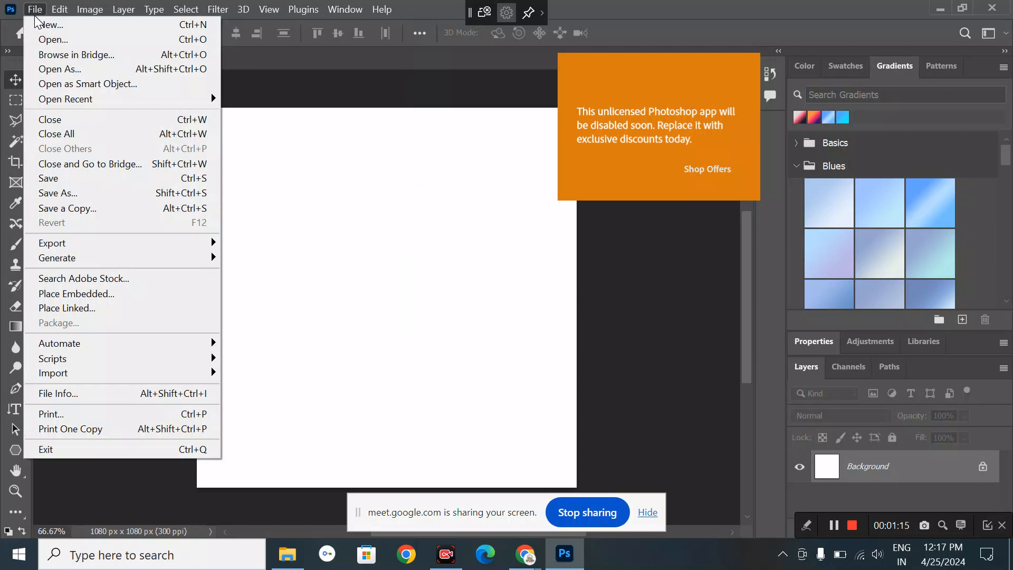
{"action": "left_click", "coordinate": [280, 240]}
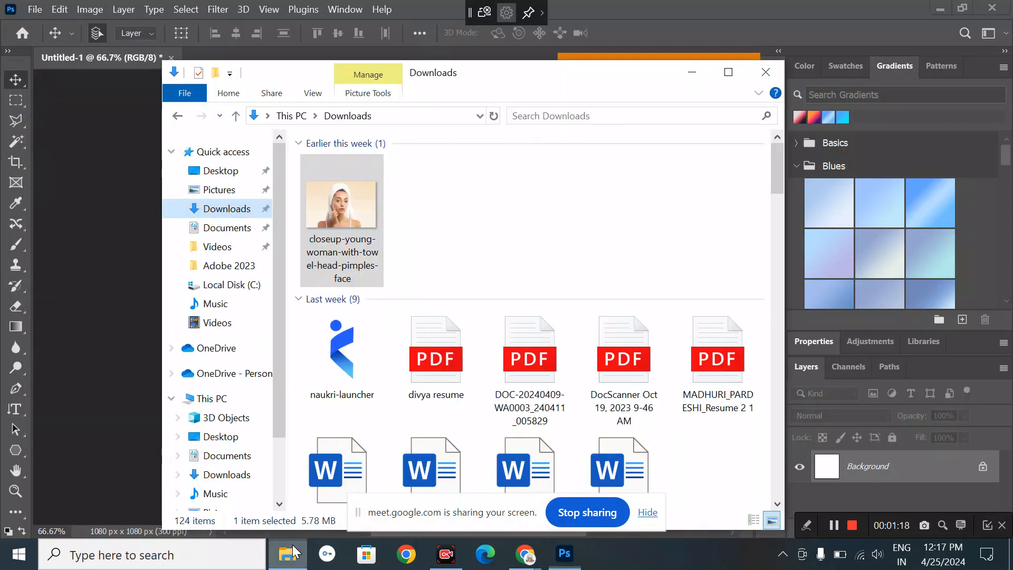
- Drag the towel photo from Downloads onto Photoshop to open it as a separate document
{"action": "left_click", "coordinate": [287, 553]}
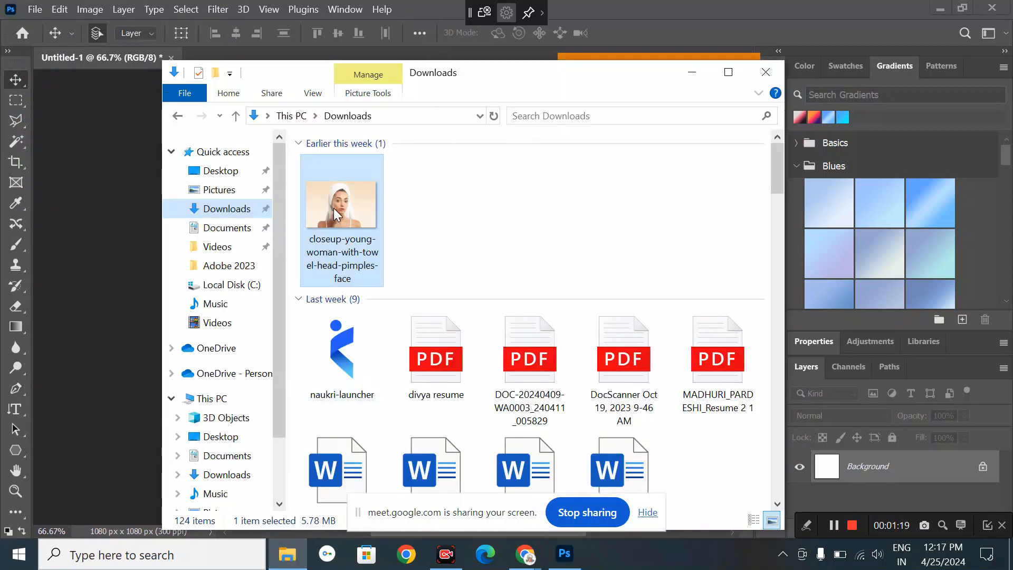
{"action": "left_click_drag", "start_coordinate": [333, 208], "coordinate": [388, 62]}
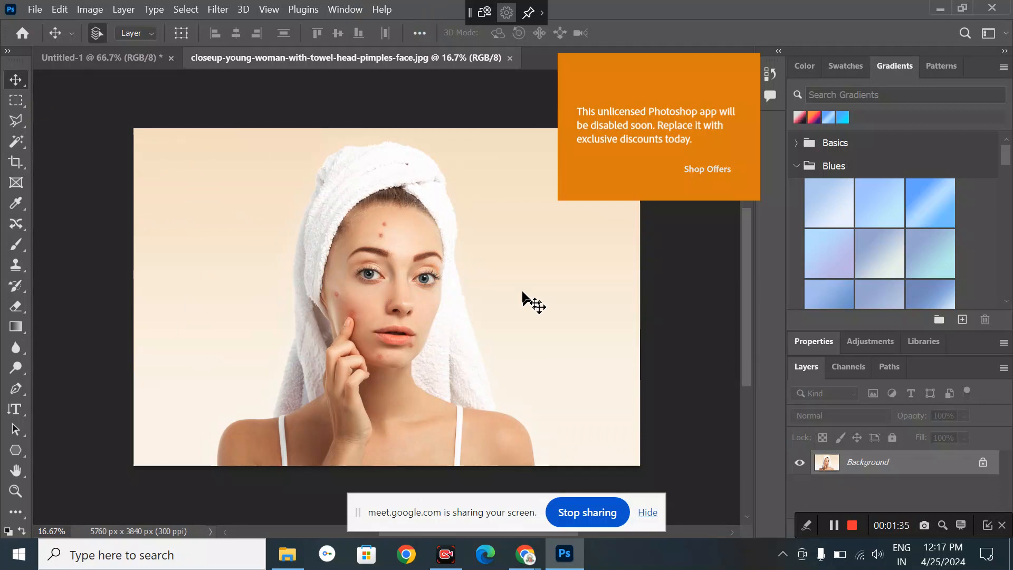
- Apply Filter > Camera Raw Filter to the towel photo and display its presets list
{"action": "left_click", "coordinate": [220, 9]}
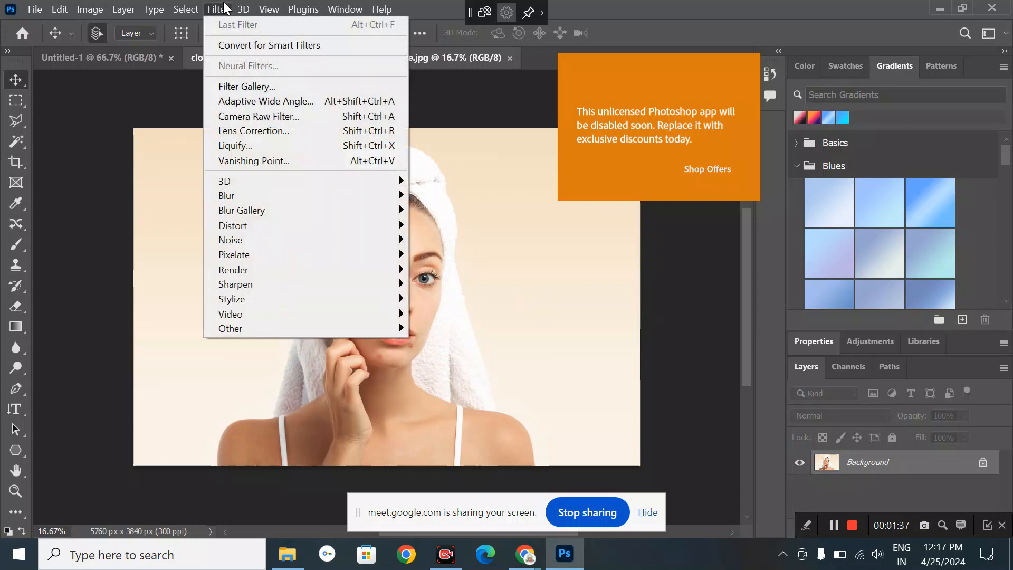
{"action": "left_click", "coordinate": [250, 118]}
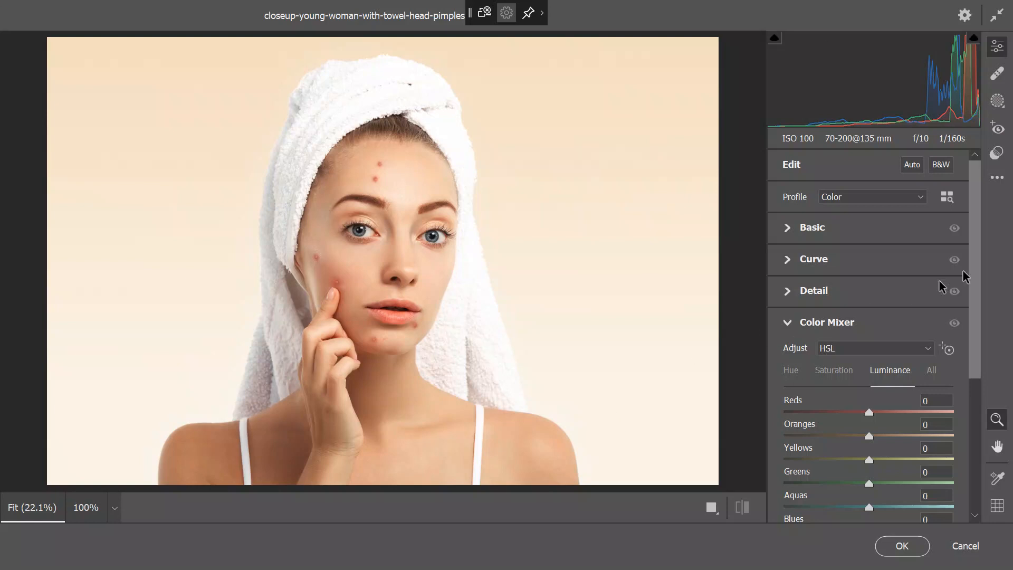
{"action": "left_click", "coordinate": [996, 158]}
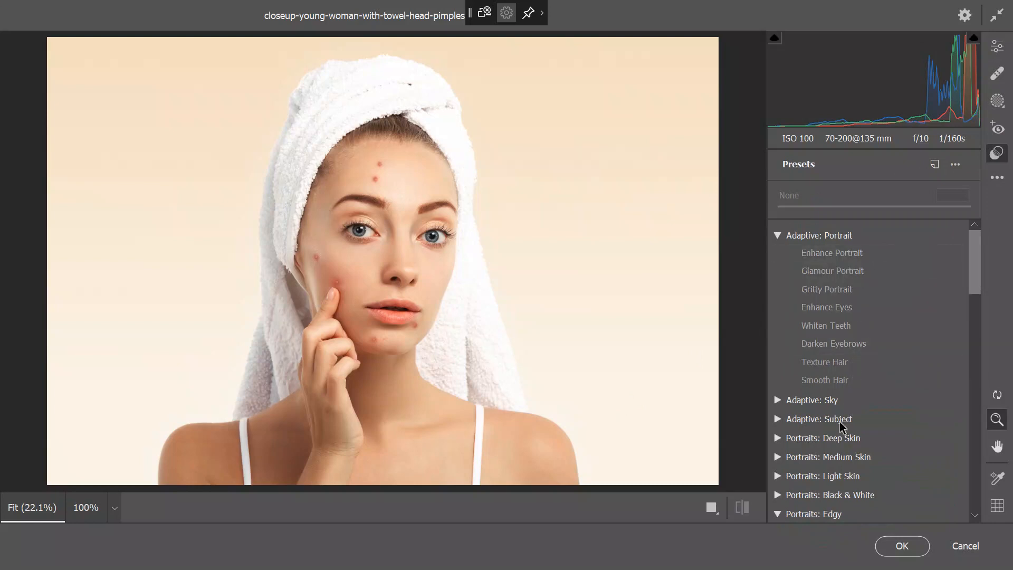
- Preview the Style: Futuristic presets FT01, FT02 and FT05, then clear the active preset
{"action": "scroll", "coordinate": [838, 420], "scroll_direction": "down", "scroll_amount": 10}
{"action": "scroll", "coordinate": [839, 423], "scroll_direction": "down", "scroll_amount": 3}
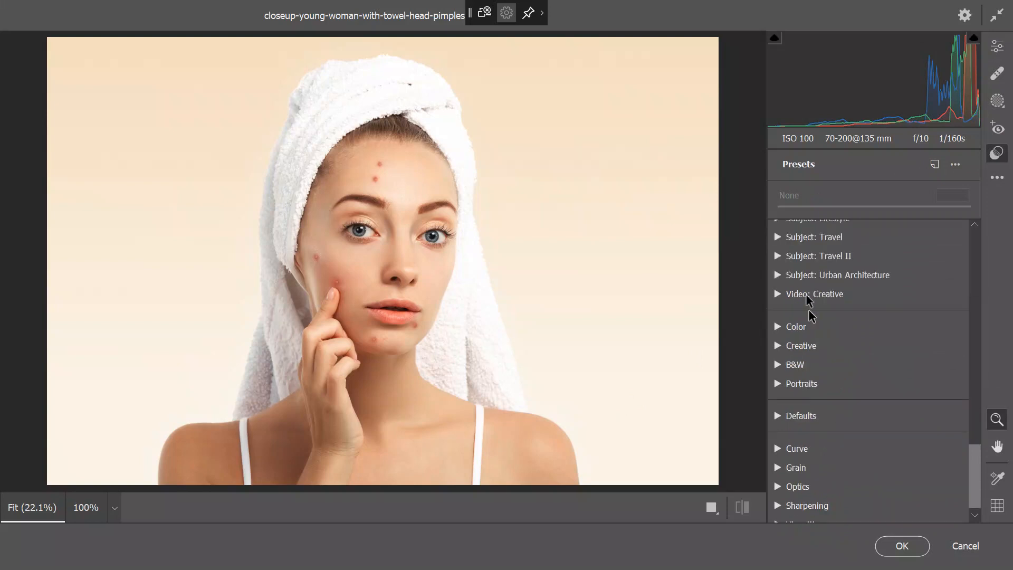
{"action": "scroll", "coordinate": [796, 274], "scroll_direction": "up", "scroll_amount": 3}
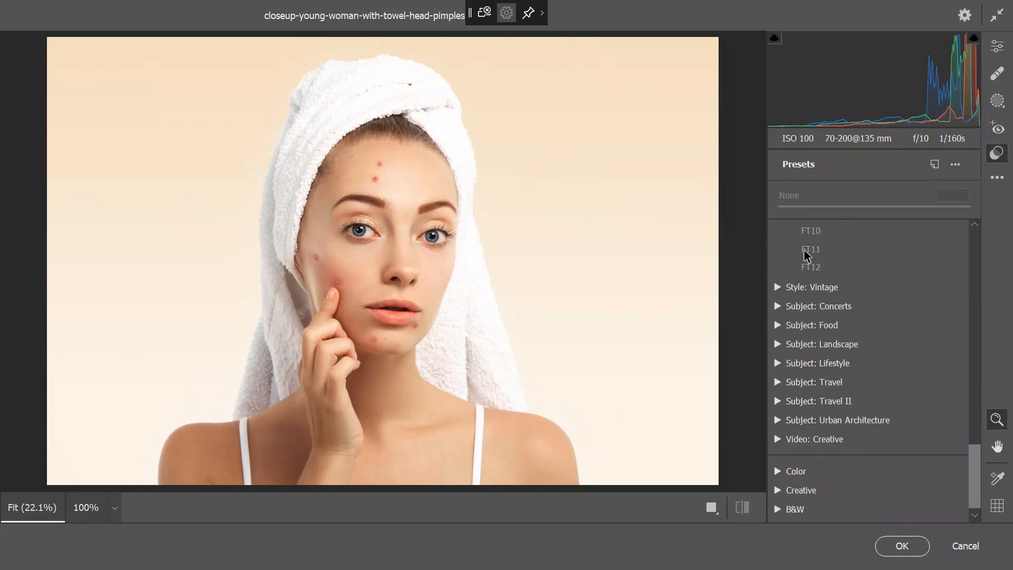
{"action": "scroll", "coordinate": [799, 266], "scroll_direction": "up", "scroll_amount": 3}
{"action": "scroll", "coordinate": [804, 253], "scroll_direction": "up", "scroll_amount": 6}
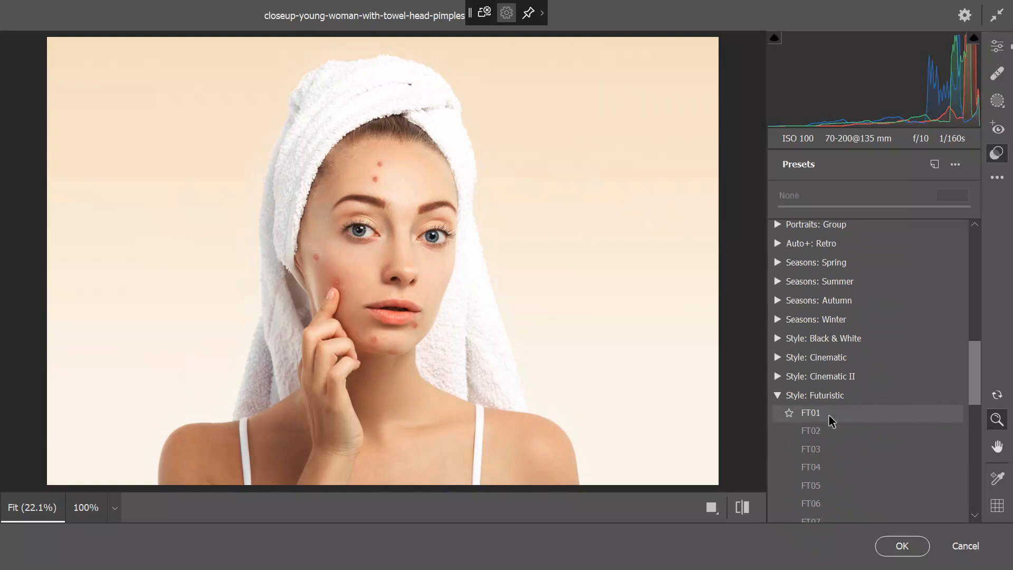
{"action": "left_click", "coordinate": [830, 420]}
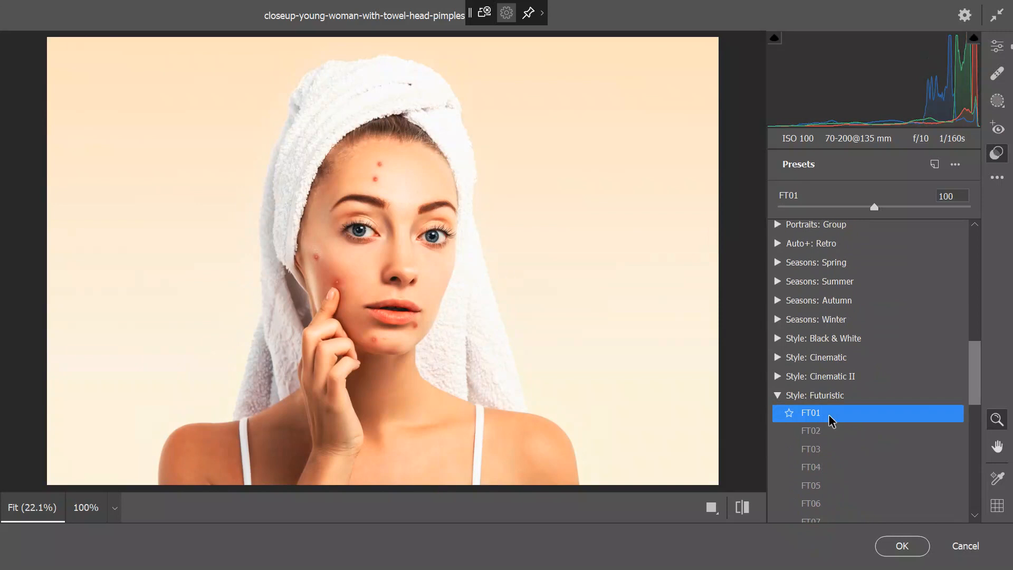
{"action": "left_click", "coordinate": [828, 430]}
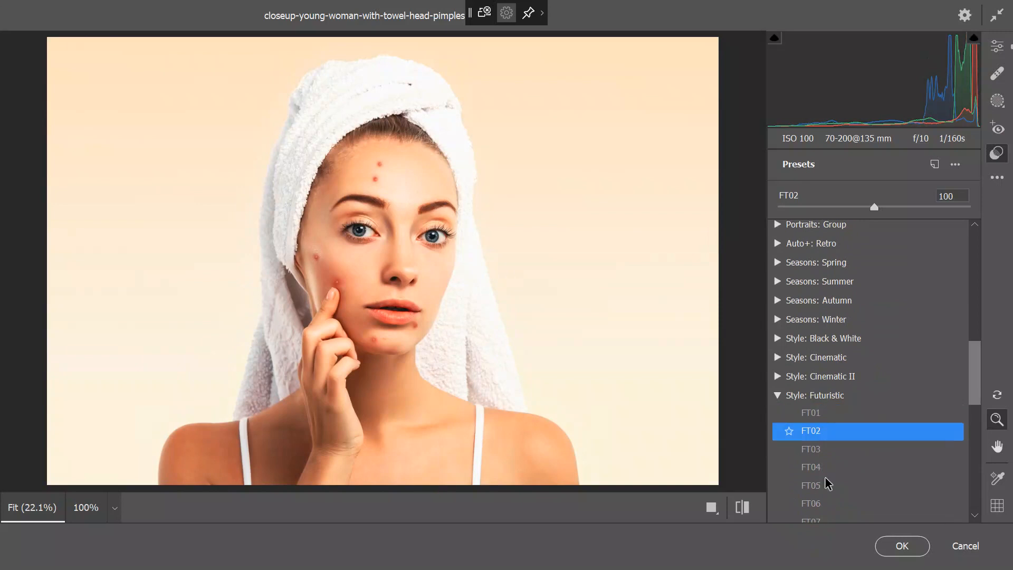
{"action": "left_click", "coordinate": [827, 484]}
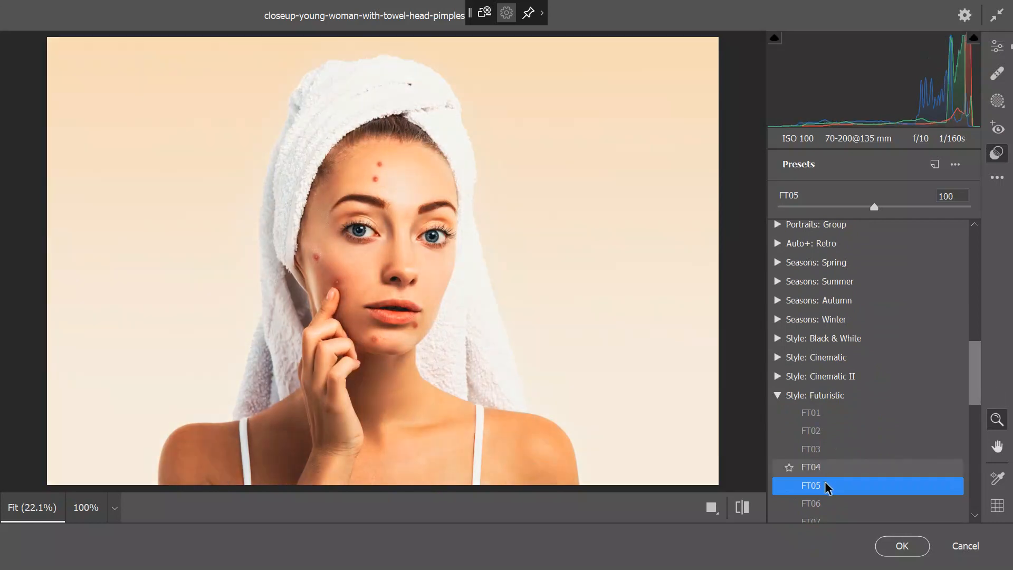
{"action": "left_click", "coordinate": [827, 486]}
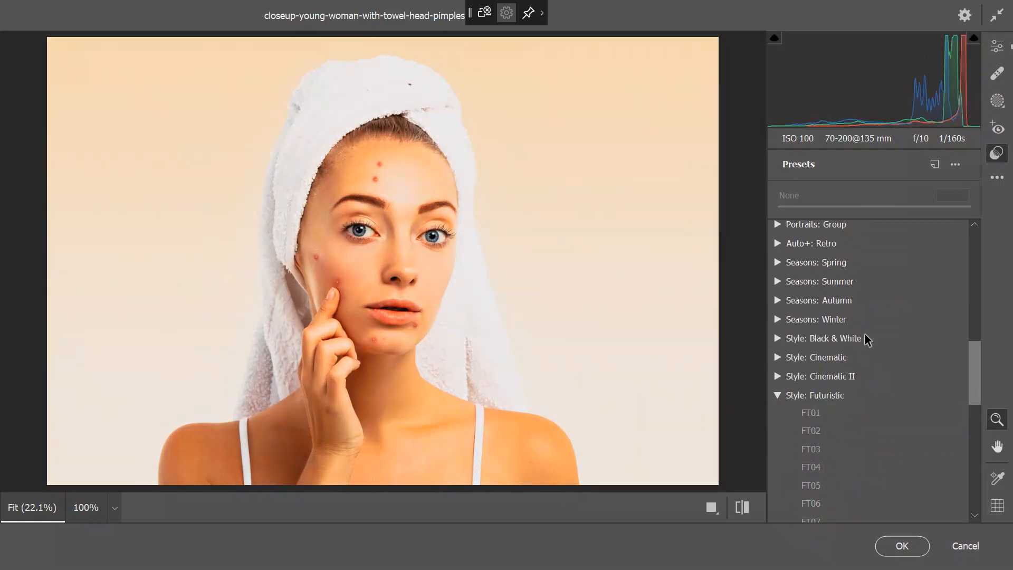
- Back in Camera Raw's edit controls, raise Detail Noise Reduction to 100
{"action": "left_click", "coordinate": [997, 48]}
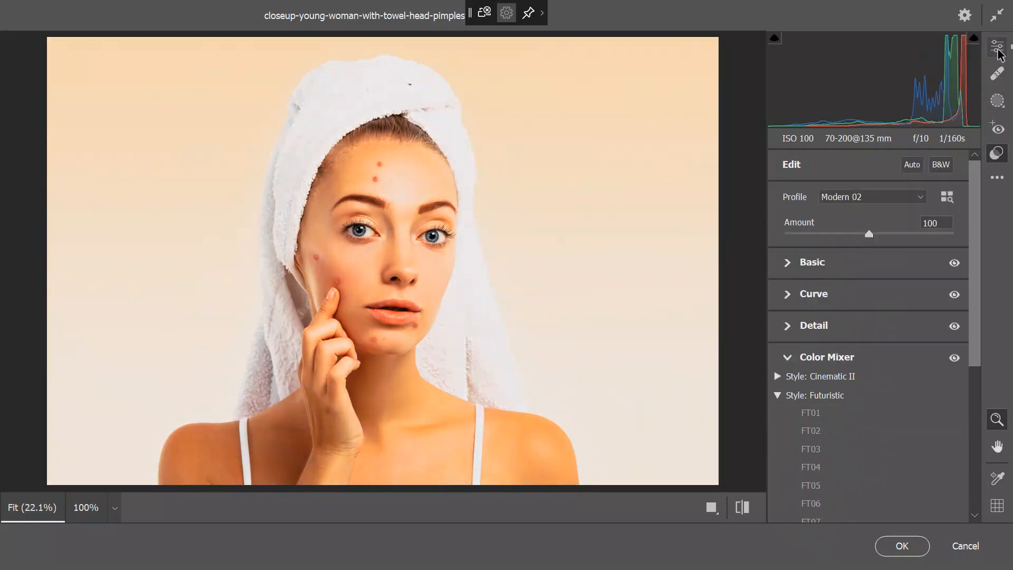
{"action": "left_click", "coordinate": [795, 276]}
{"action": "scroll", "coordinate": [807, 279], "scroll_direction": "down", "scroll_amount": 2}
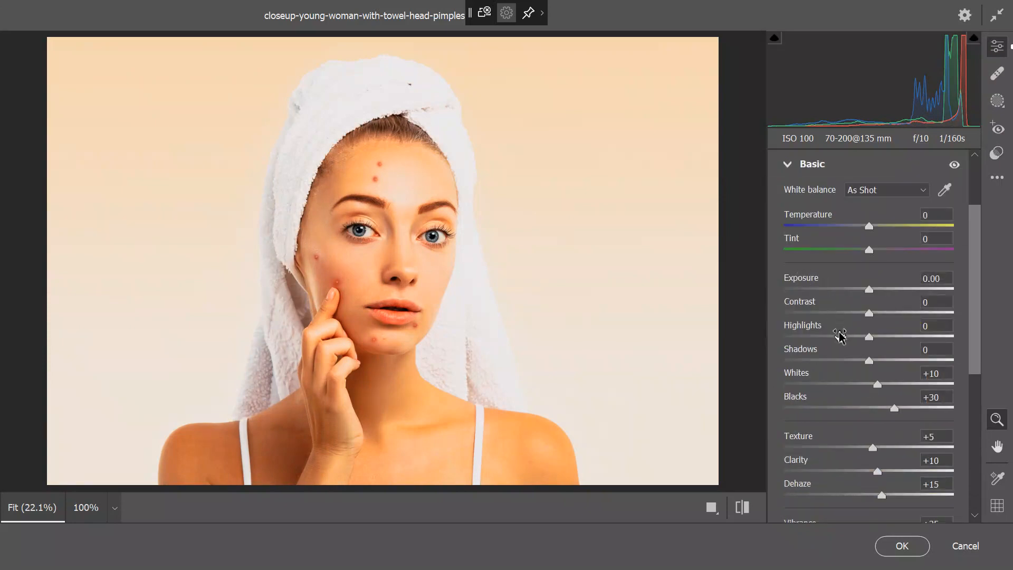
{"action": "scroll", "coordinate": [893, 406], "scroll_direction": "down", "scroll_amount": 3}
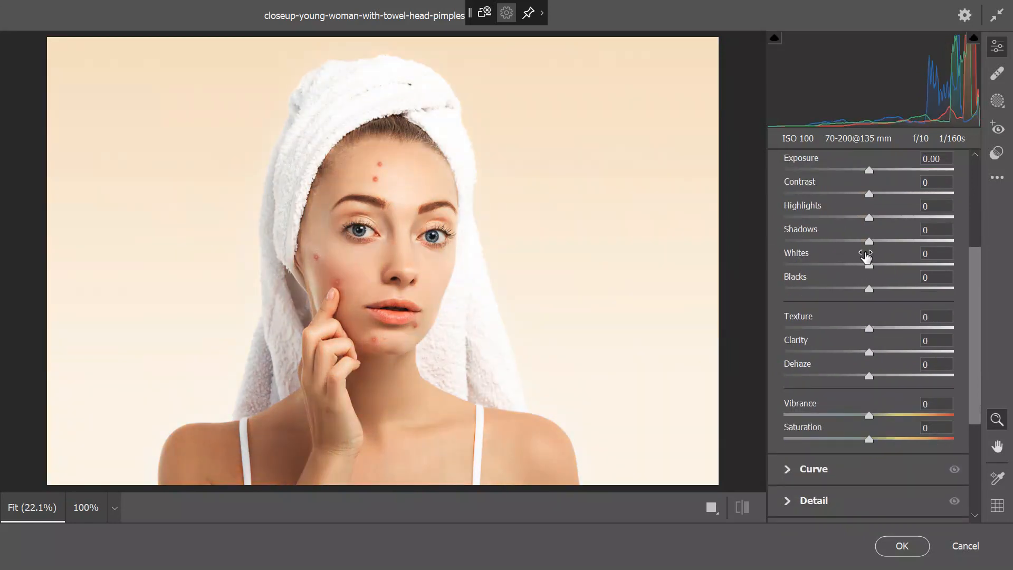
{"action": "mouse_move", "coordinate": [865, 256]}
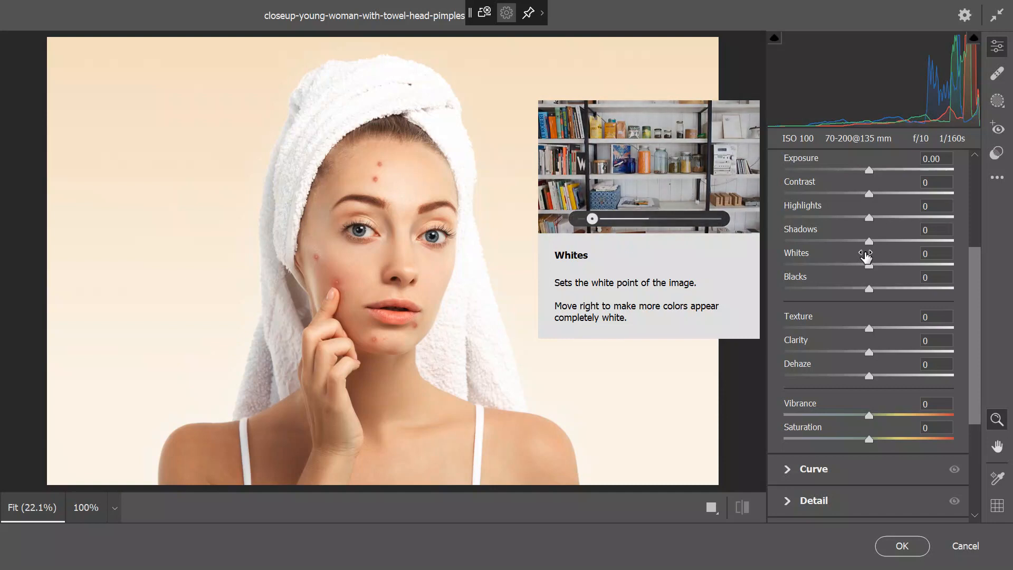
{"action": "scroll", "coordinate": [864, 287], "scroll_direction": "down", "scroll_amount": 4}
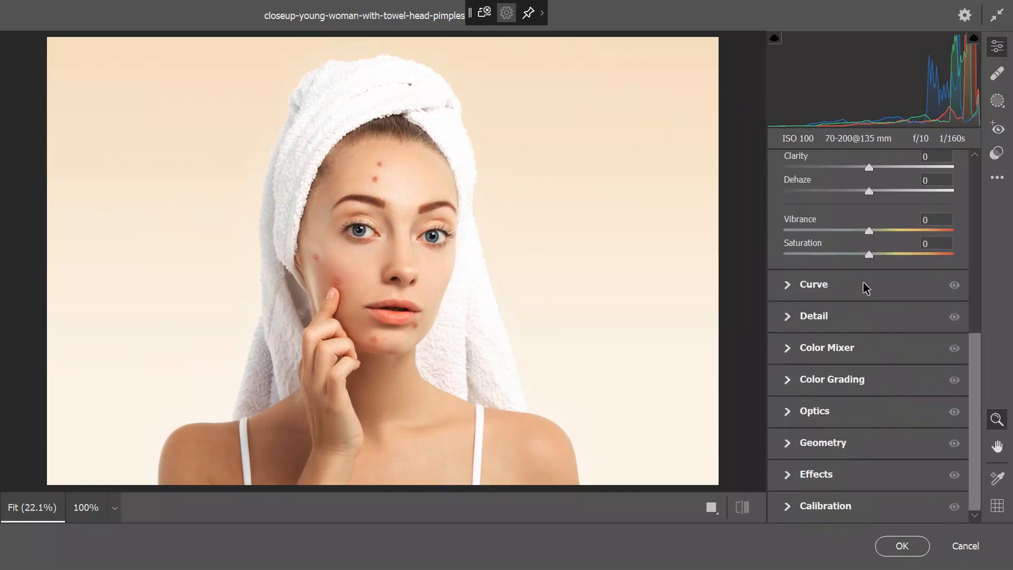
{"action": "left_click", "coordinate": [817, 325]}
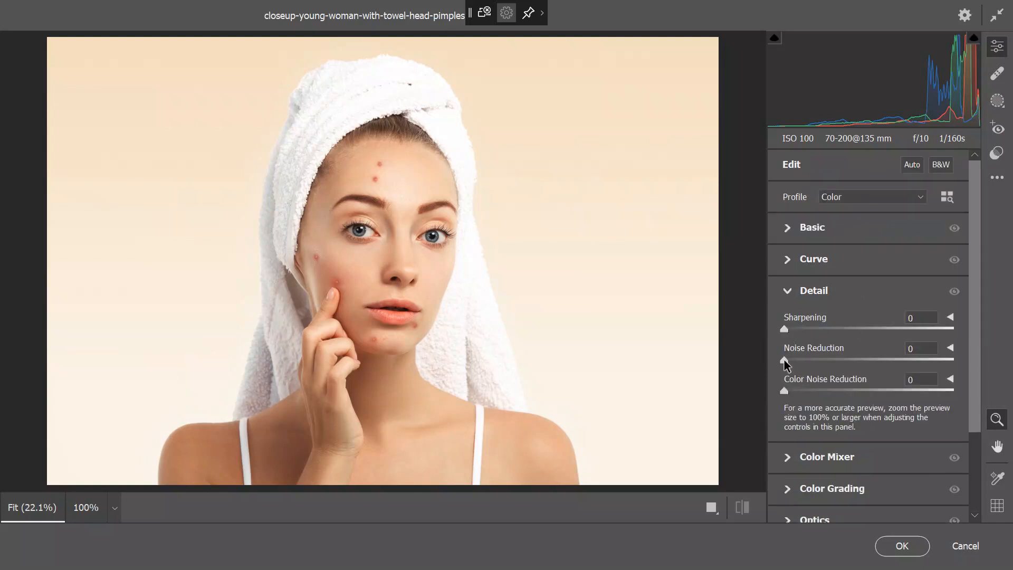
{"action": "mouse_move", "coordinate": [785, 361]}
{"action": "left_mouse_down"}
{"action": "mouse_move", "coordinate": [982, 358]}
{"action": "mouse_move", "coordinate": [791, 346]}
{"action": "left_mouse_up"}
- Adjust the Oranges luminance in Color Mixer, then reset it to 0
{"action": "scroll", "coordinate": [818, 388], "scroll_direction": "down", "scroll_amount": 3}
{"action": "left_click", "coordinate": [843, 349]}
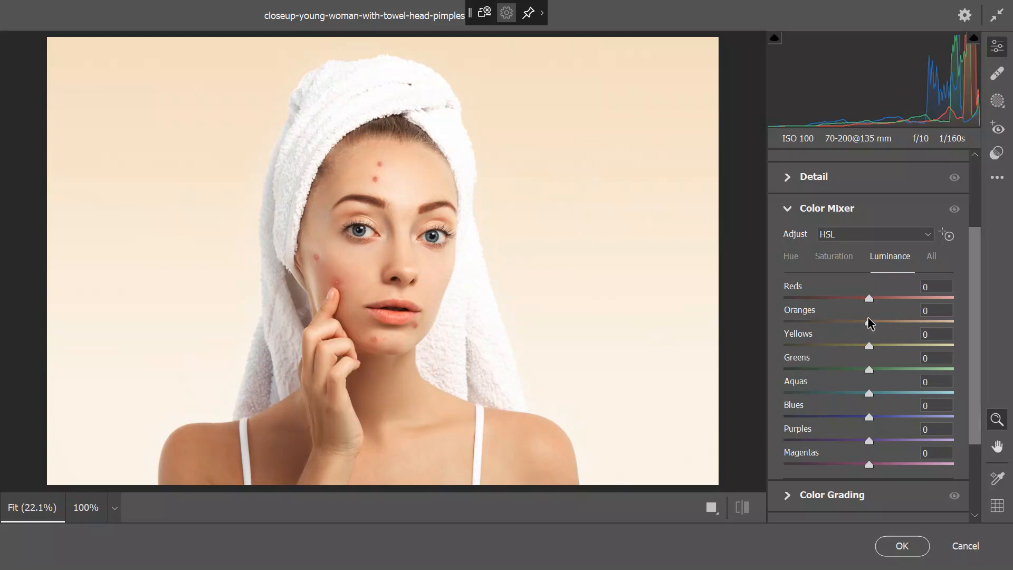
{"action": "mouse_move", "coordinate": [869, 322]}
{"action": "left_mouse_down"}
{"action": "mouse_move", "coordinate": [805, 322]}
{"action": "mouse_move", "coordinate": [936, 322]}
{"action": "mouse_move", "coordinate": [880, 323]}
{"action": "left_mouse_up"}
{"action": "double_click", "coordinate": [881, 323]}
- Cancel Camera Raw, decline the discard prompt, then request cancelling again
{"action": "left_click", "coordinate": [968, 547]}
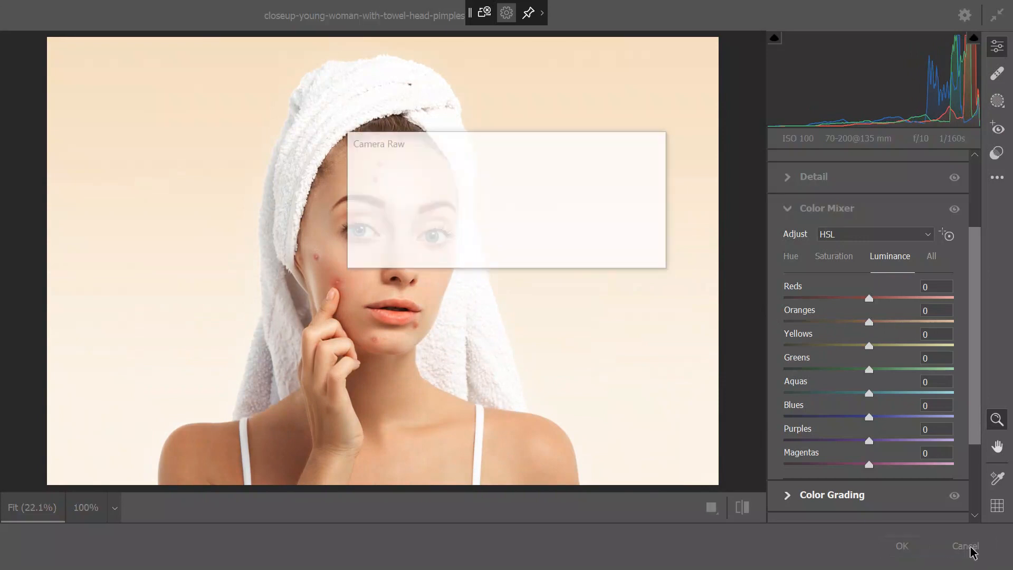
{"action": "left_click", "coordinate": [627, 248]}
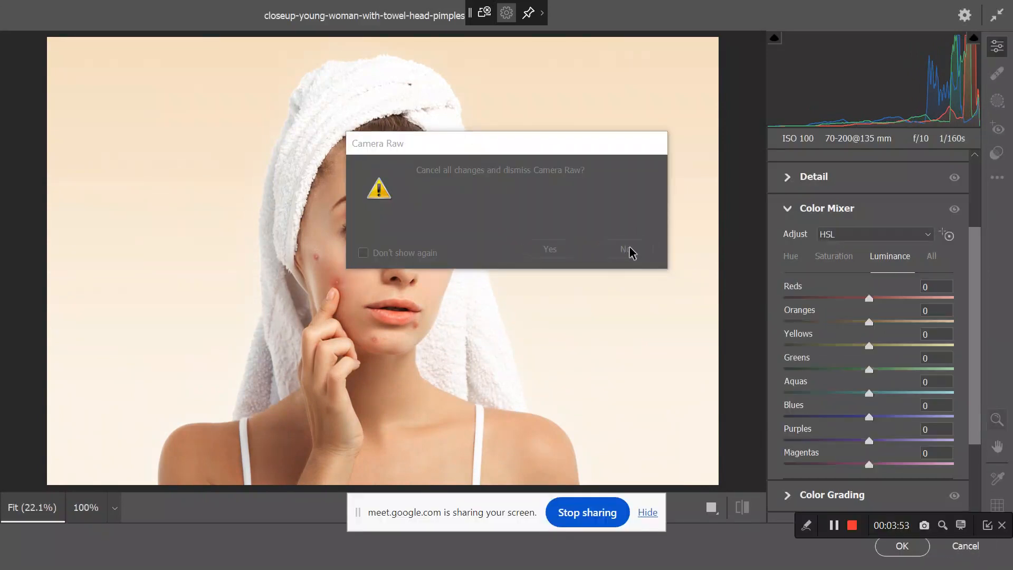
{"action": "left_click", "coordinate": [969, 547]}
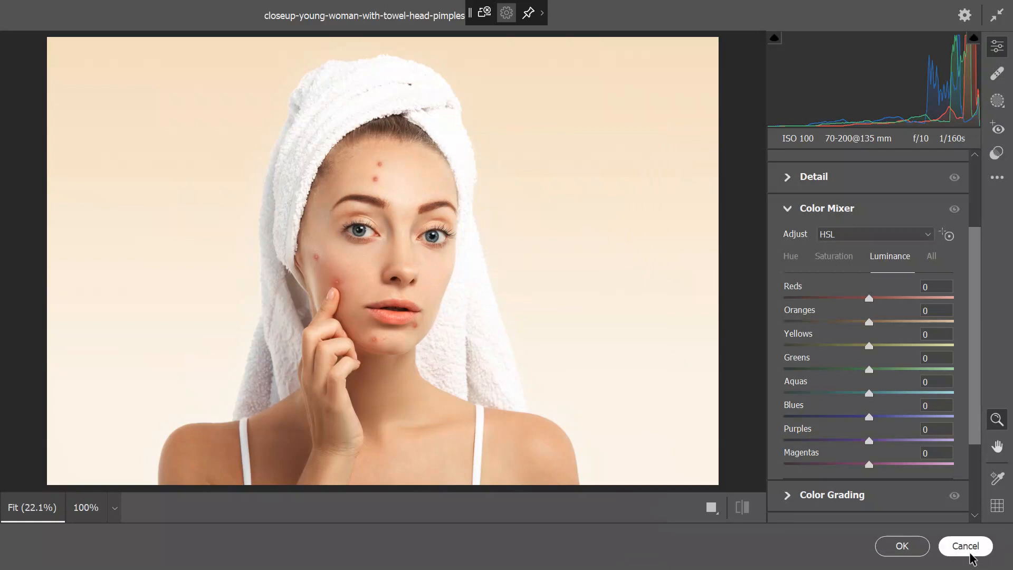
- Discard the Camera Raw changes, then try a 48.4 px Gaussian Blur and cancel it
{"action": "left_click", "coordinate": [559, 252]}
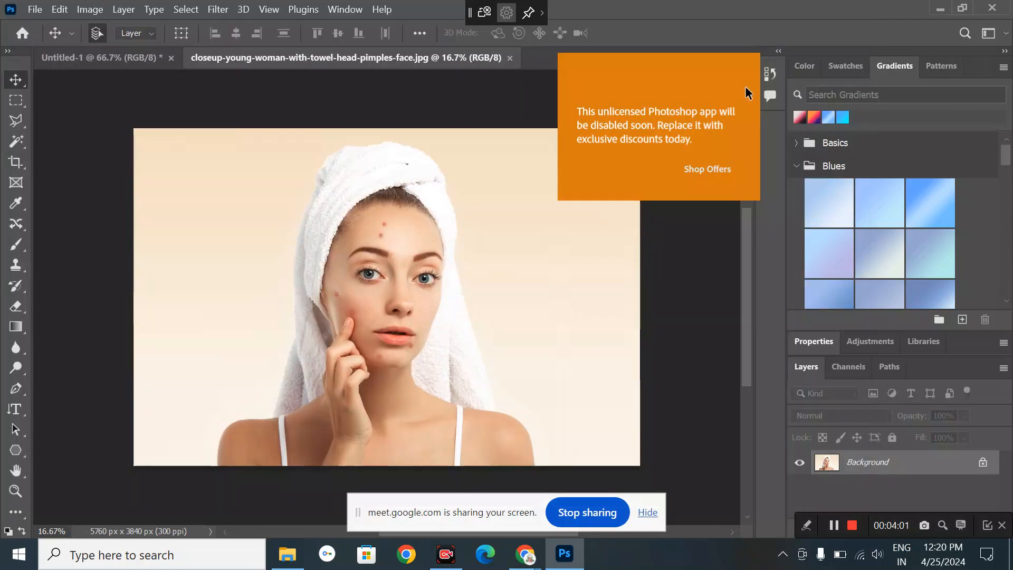
{"action": "left_click", "coordinate": [268, 11]}
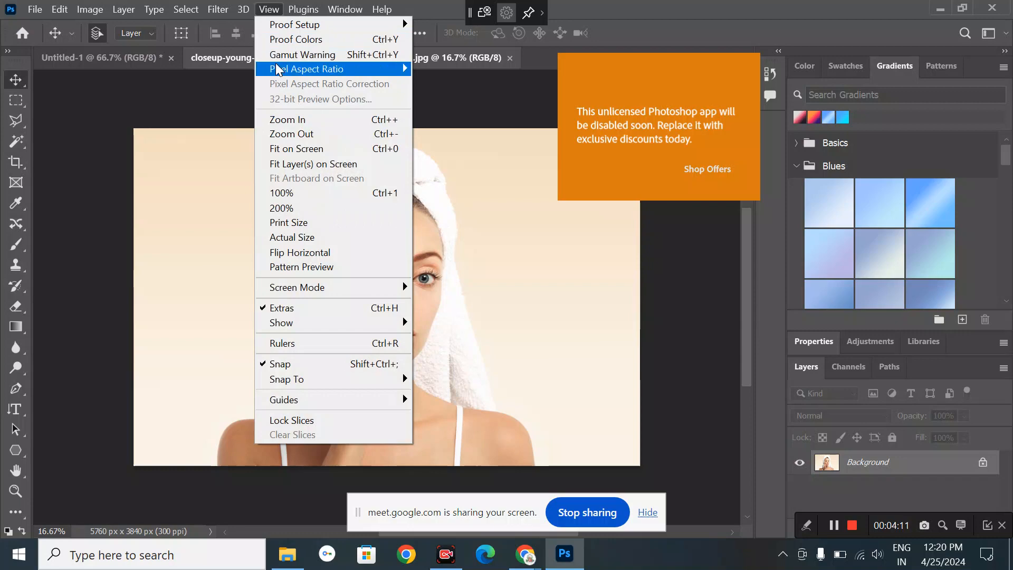
{"action": "left_click", "coordinate": [217, 10]}
{"action": "left_click", "coordinate": [217, 11]}
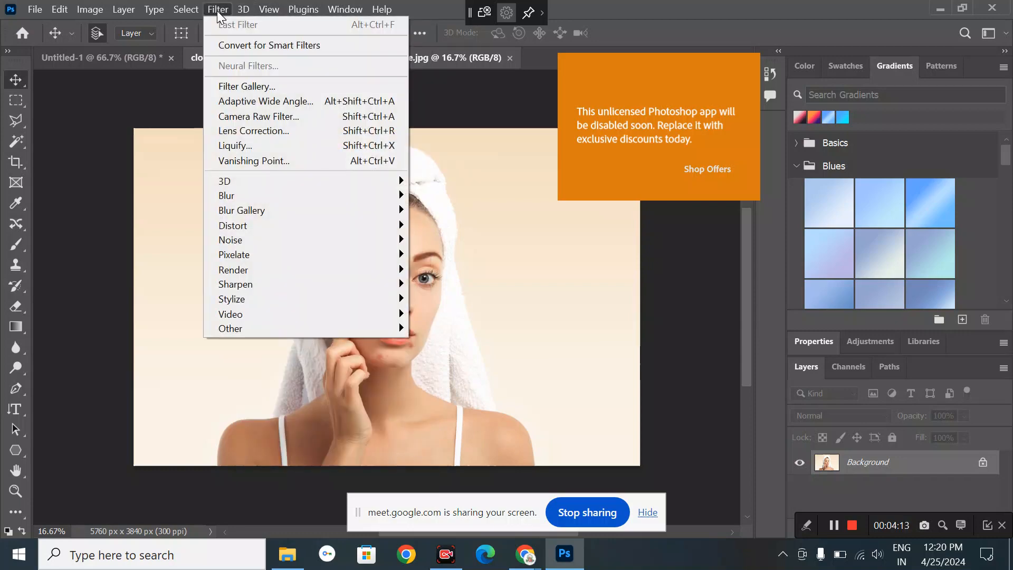
{"action": "mouse_move", "coordinate": [271, 207]}
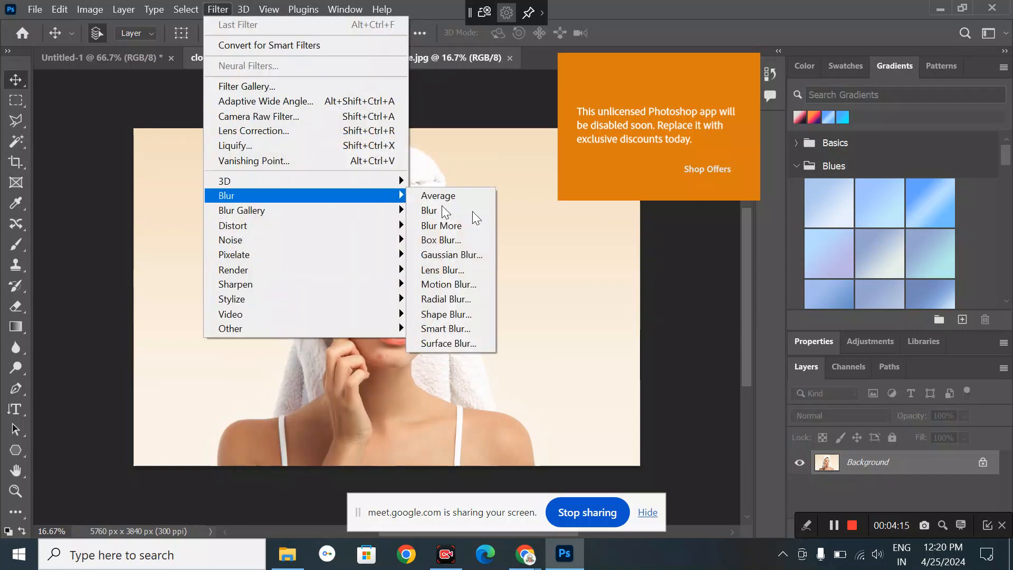
{"action": "left_click", "coordinate": [440, 255]}
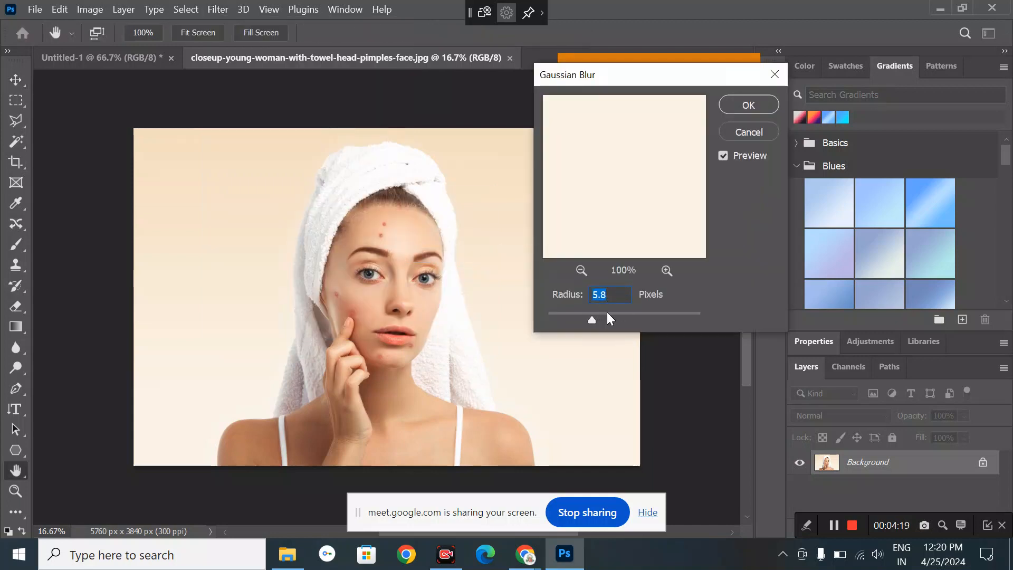
{"action": "left_click_drag", "start_coordinate": [607, 312], "coordinate": [630, 312]}
{"action": "left_click", "coordinate": [768, 132]}
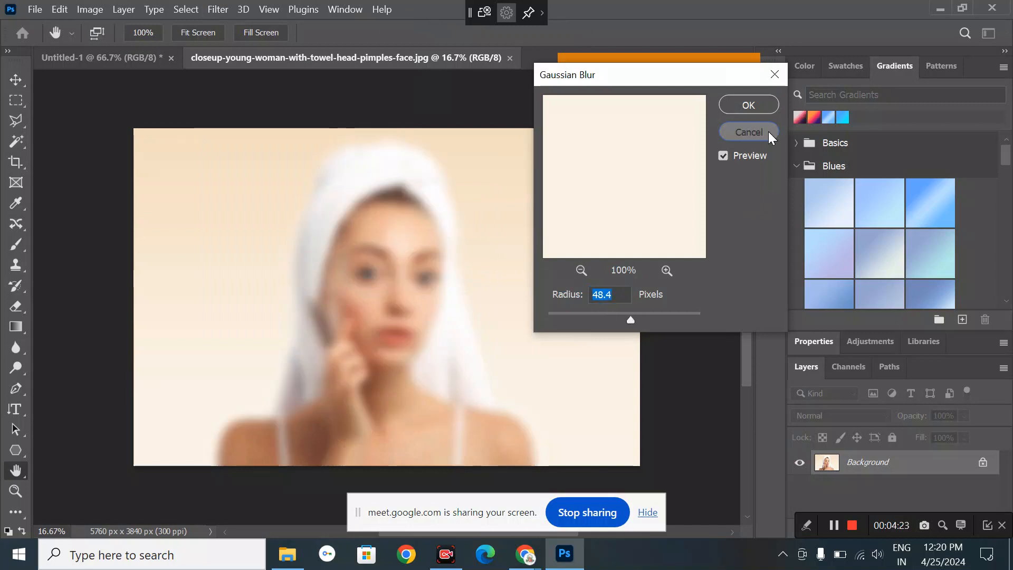
- Browse the Window menu's list of workspace panels
{"action": "left_click", "coordinate": [348, 7]}
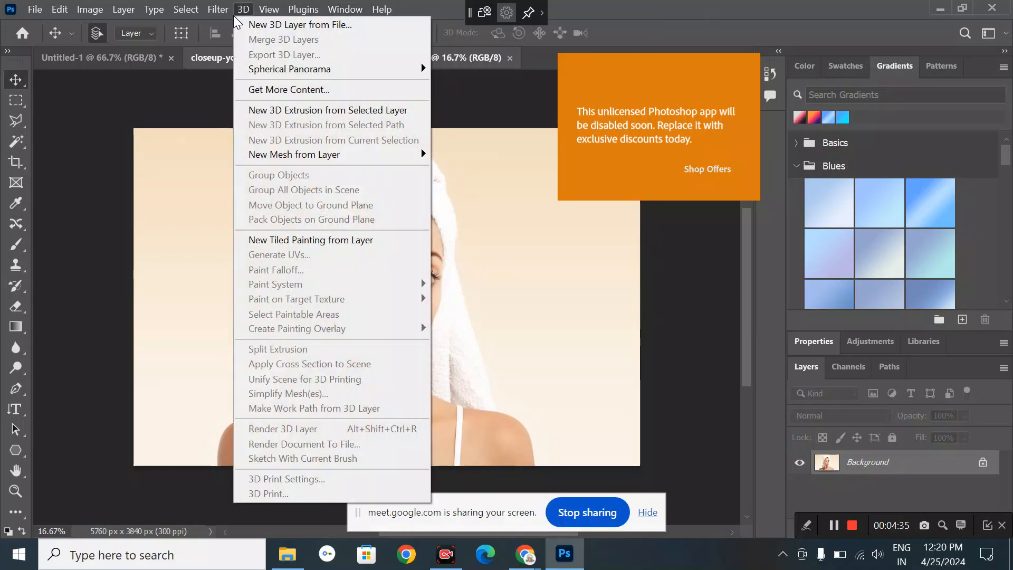
{"action": "mouse_move", "coordinate": [228, 11]}
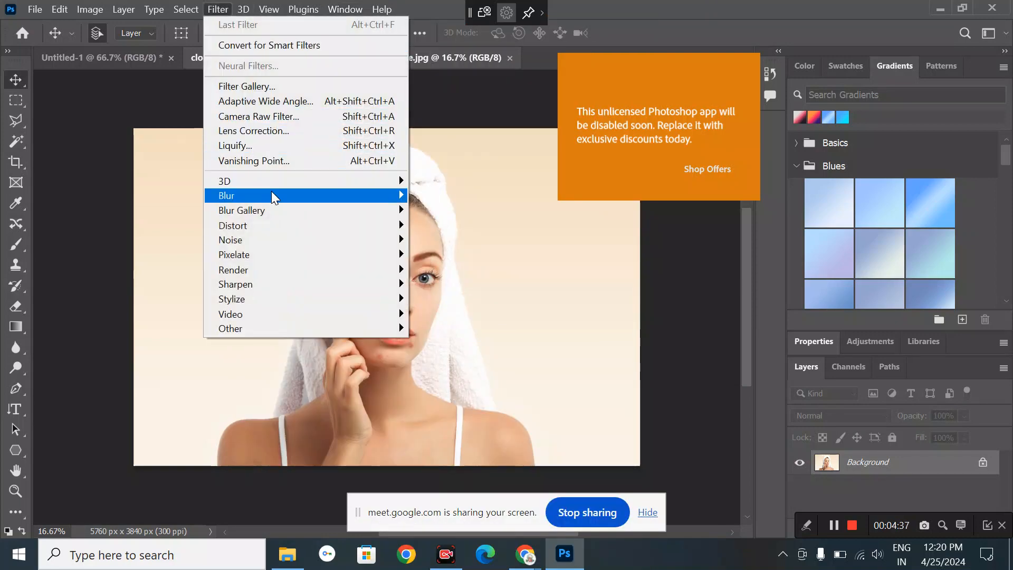
{"action": "mouse_move", "coordinate": [272, 197]}
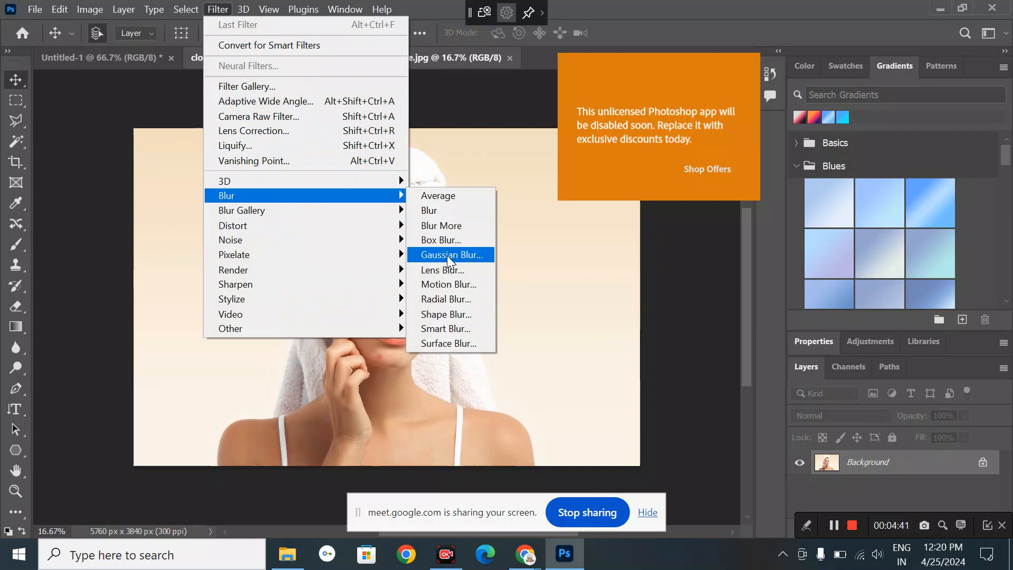
{"action": "left_click", "coordinate": [355, 13]}
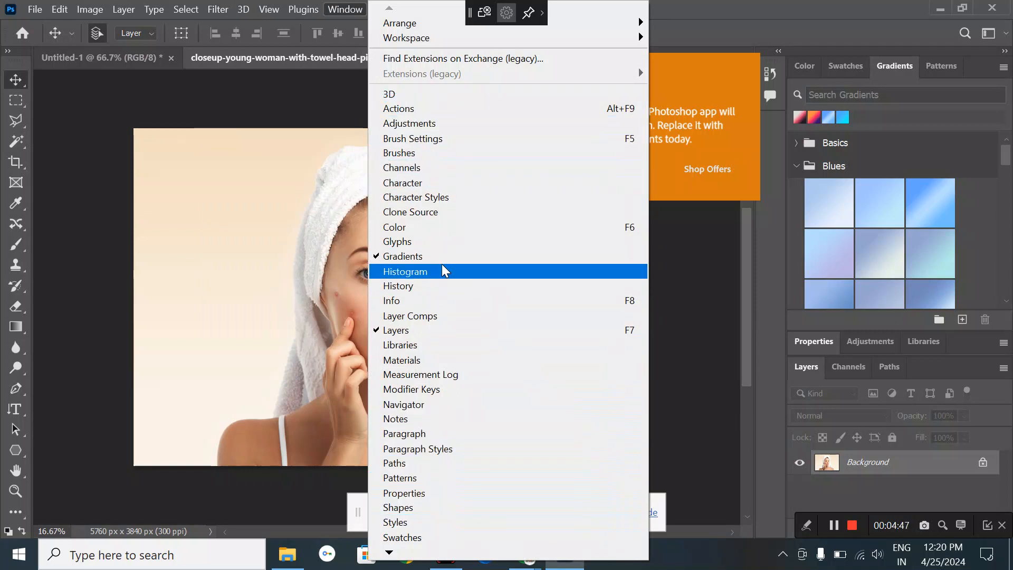
{"action": "left_click", "coordinate": [17, 243]}
{"action": "left_click", "coordinate": [10, 247]}
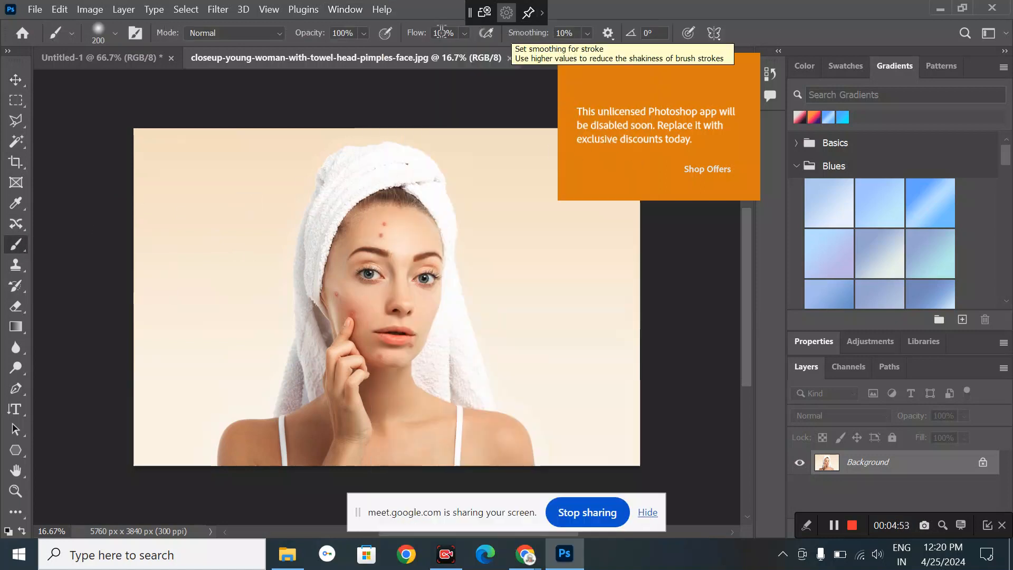
{"action": "left_click", "coordinate": [363, 12]}
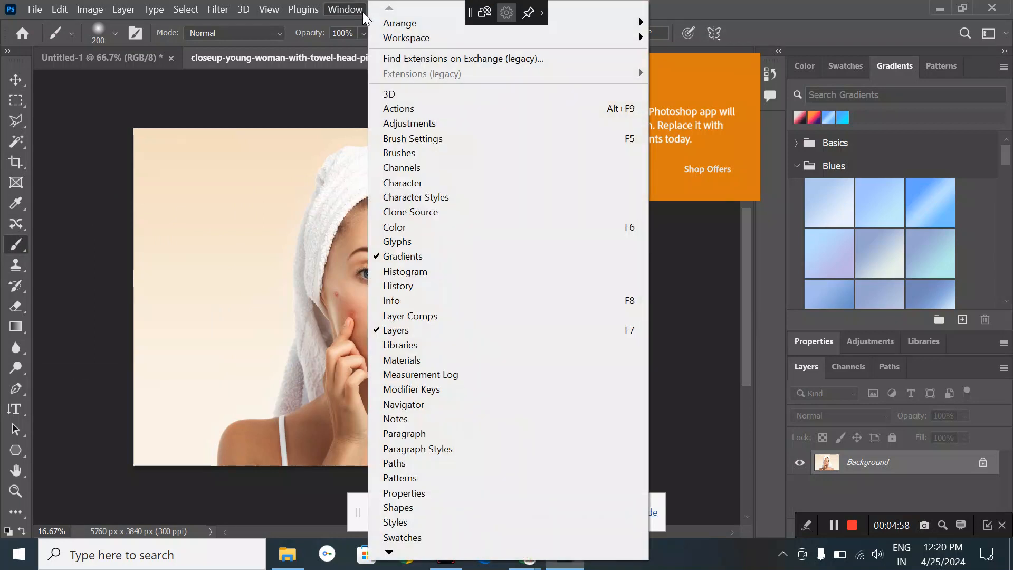
{"action": "left_click", "coordinate": [427, 152]}
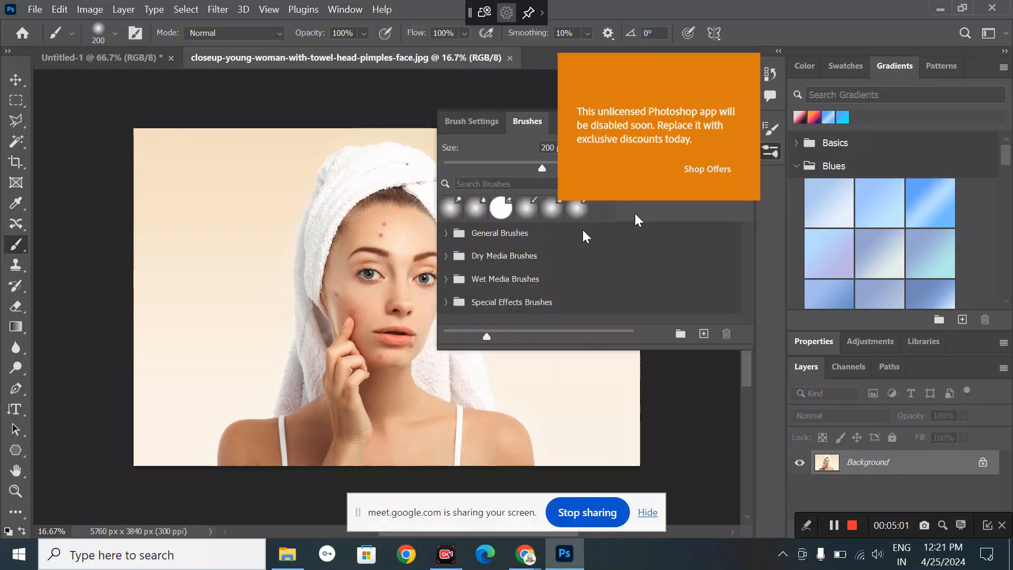
{"action": "left_click", "coordinate": [521, 211]}
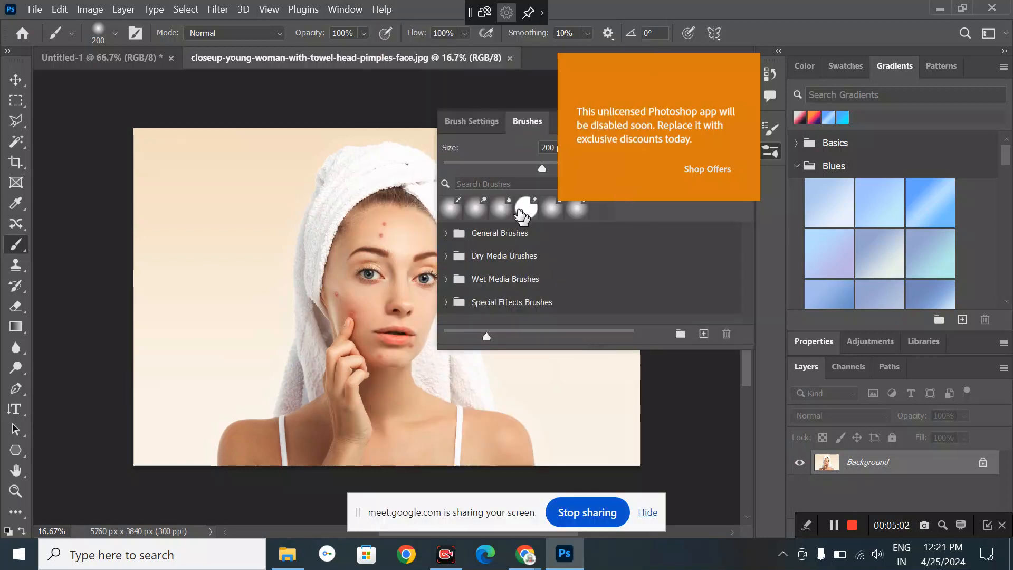
{"action": "left_click", "coordinate": [446, 256]}
{"action": "scroll", "coordinate": [445, 261], "scroll_direction": "down", "scroll_amount": 3}
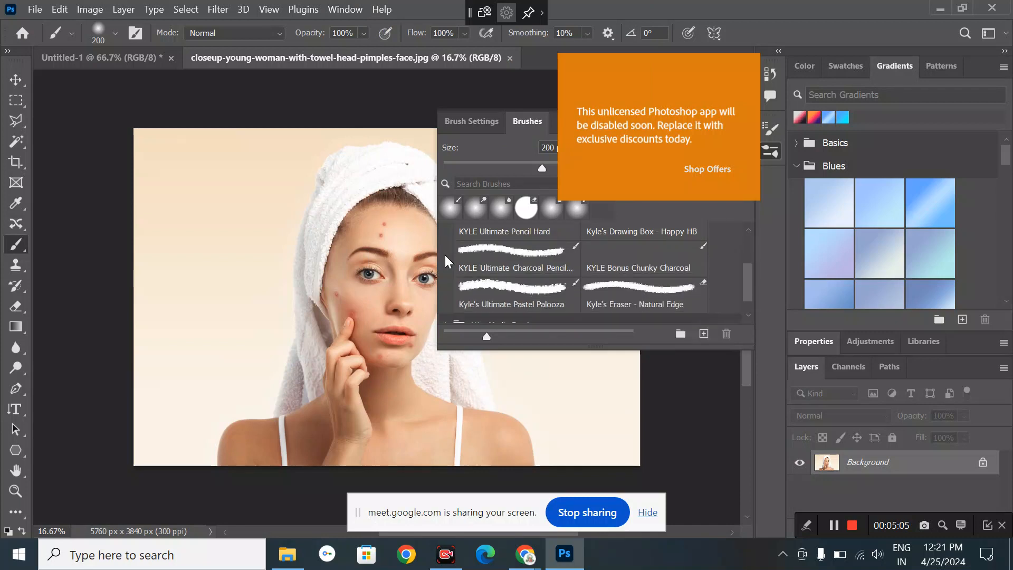
{"action": "left_click", "coordinate": [445, 289]}
{"action": "scroll", "coordinate": [445, 290], "scroll_direction": "down", "scroll_amount": 4}
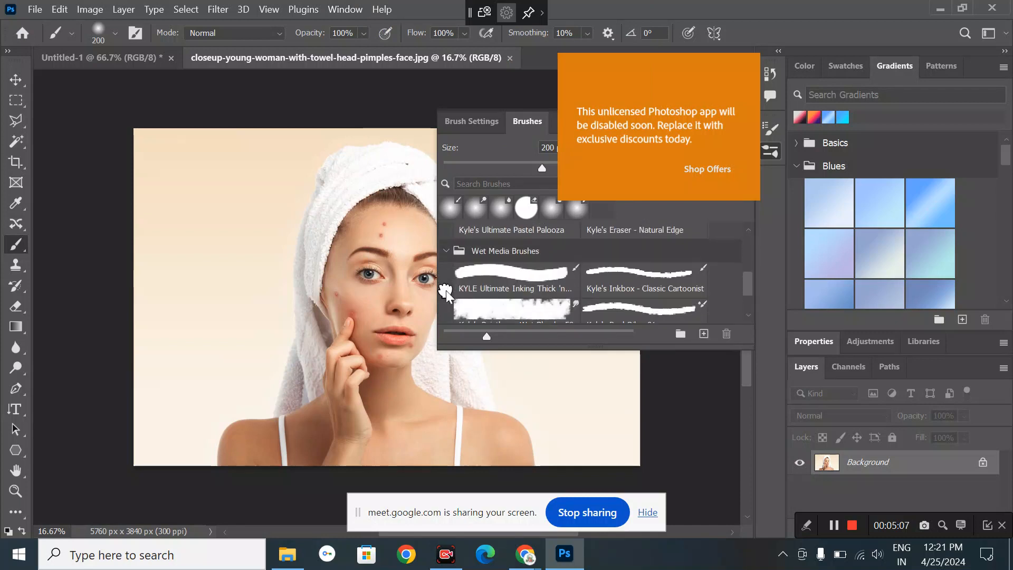
{"action": "scroll", "coordinate": [446, 295], "scroll_direction": "down", "scroll_amount": 1}
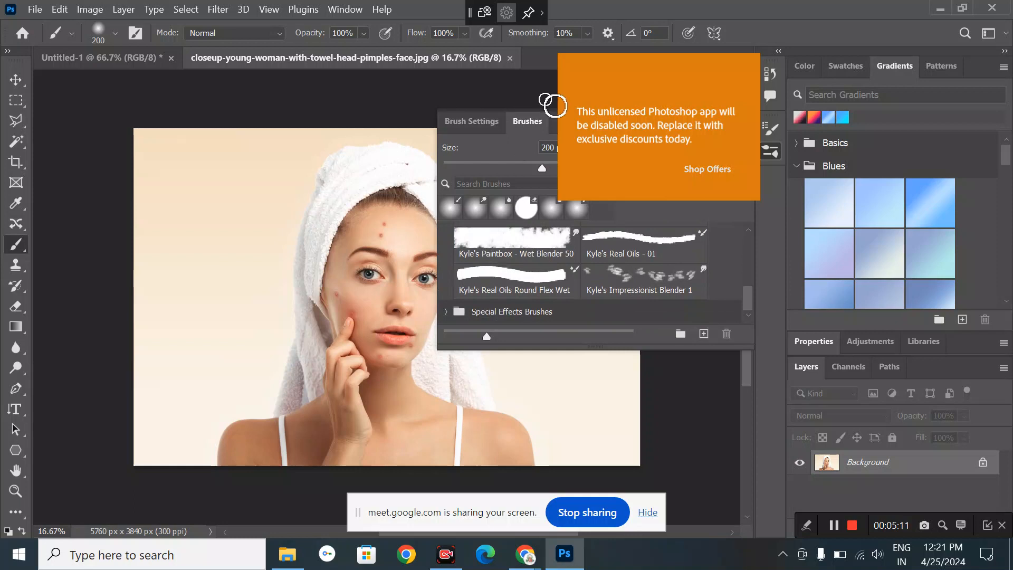
{"action": "left_click_drag", "start_coordinate": [553, 115], "coordinate": [558, 275]}
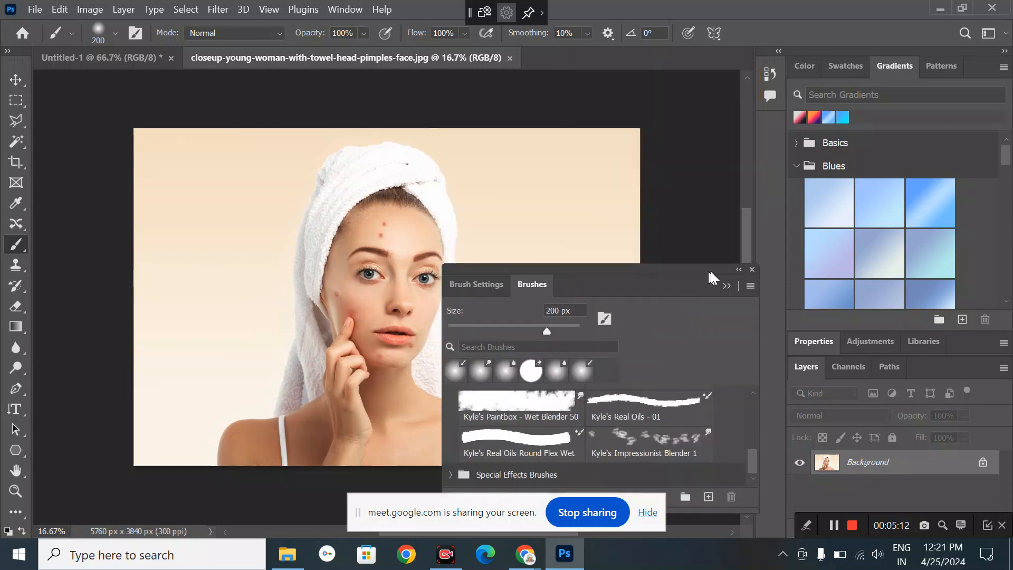
{"action": "left_click", "coordinate": [751, 269]}
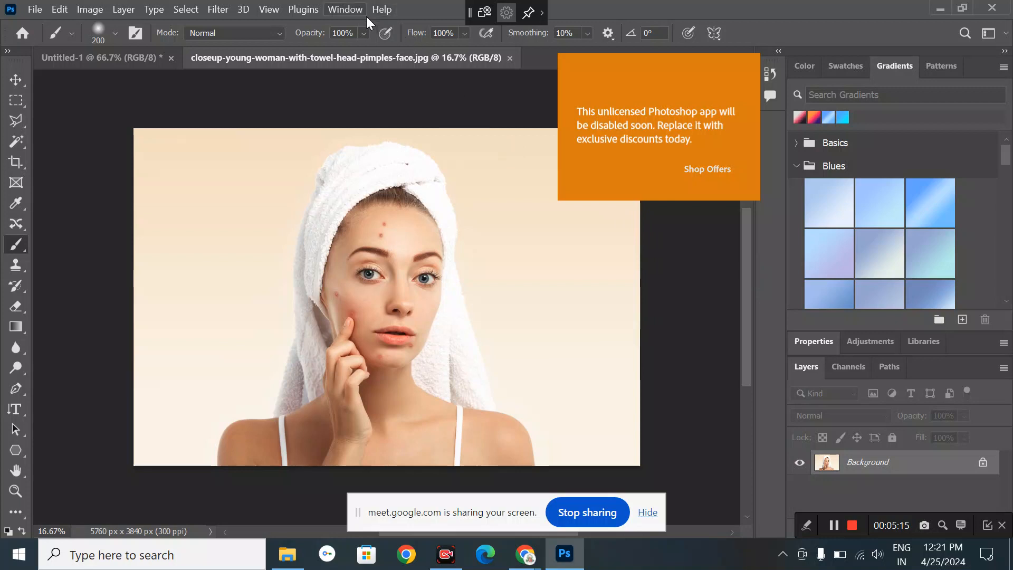
{"action": "left_click", "coordinate": [17, 76]}
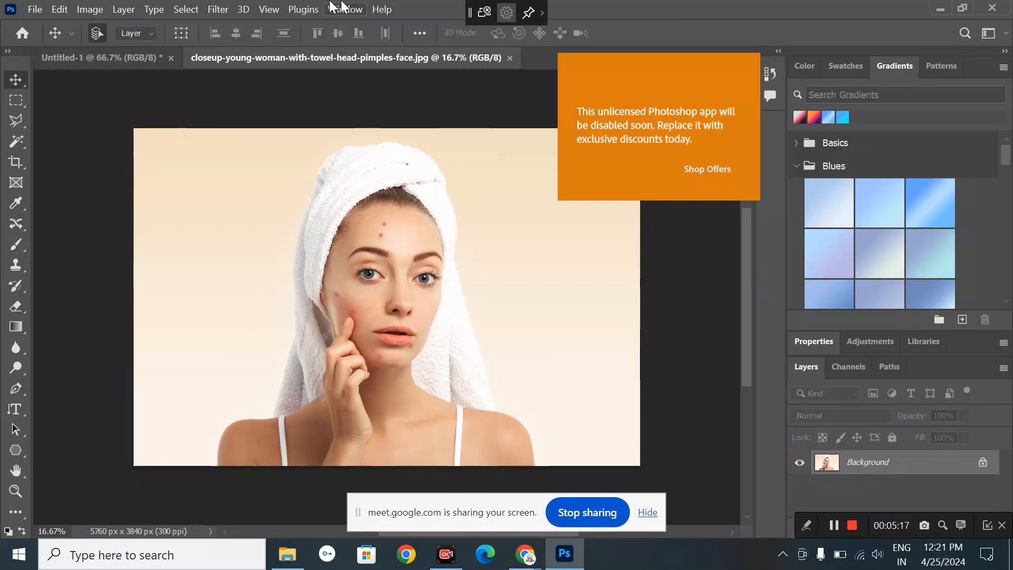
- Dismiss the Window menu, check the Google Meet call, then close the closeup portrait document
{"action": "left_click", "coordinate": [330, 5]}
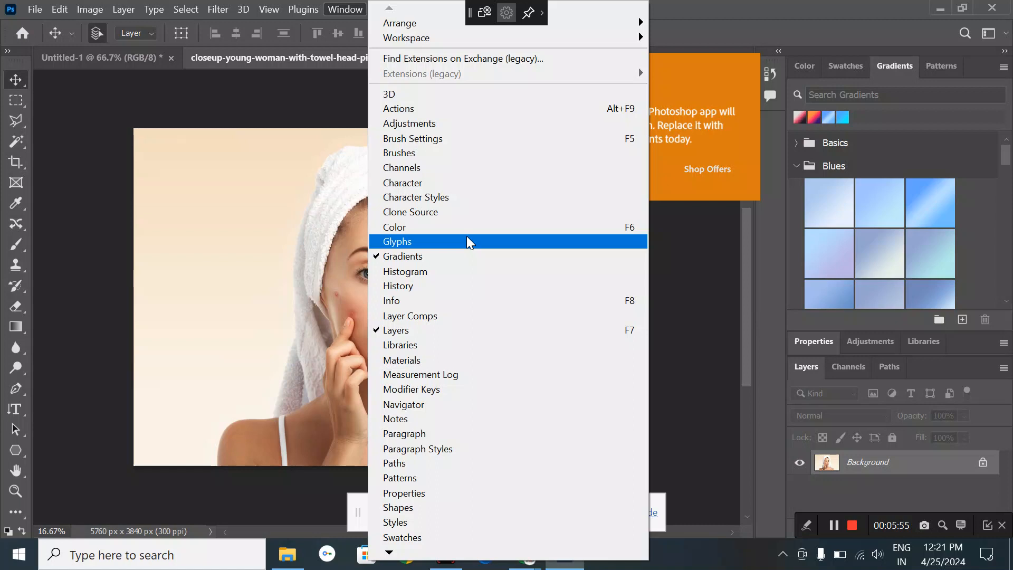
{"action": "left_click", "coordinate": [695, 452]}
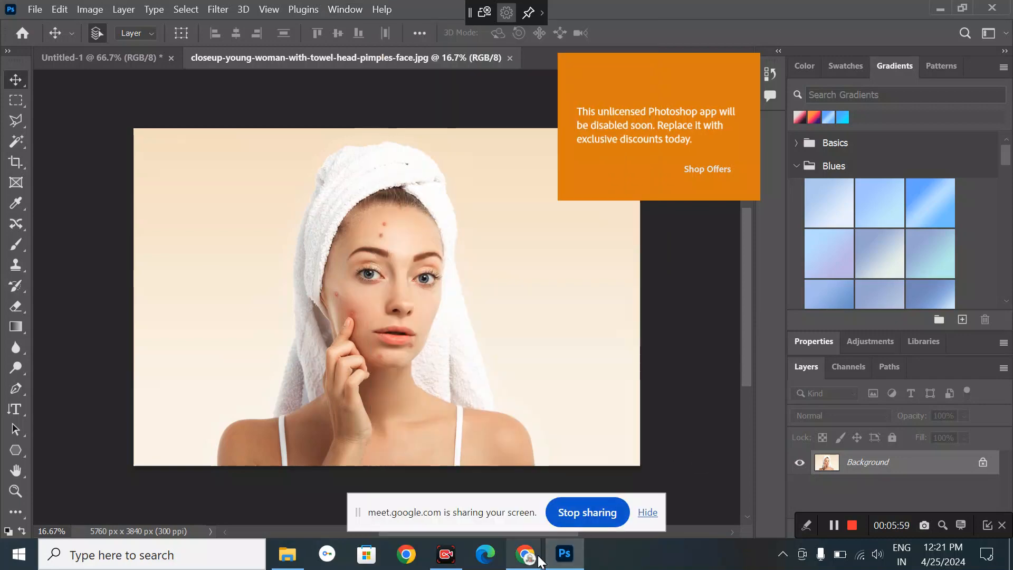
{"action": "mouse_move", "coordinate": [539, 560]}
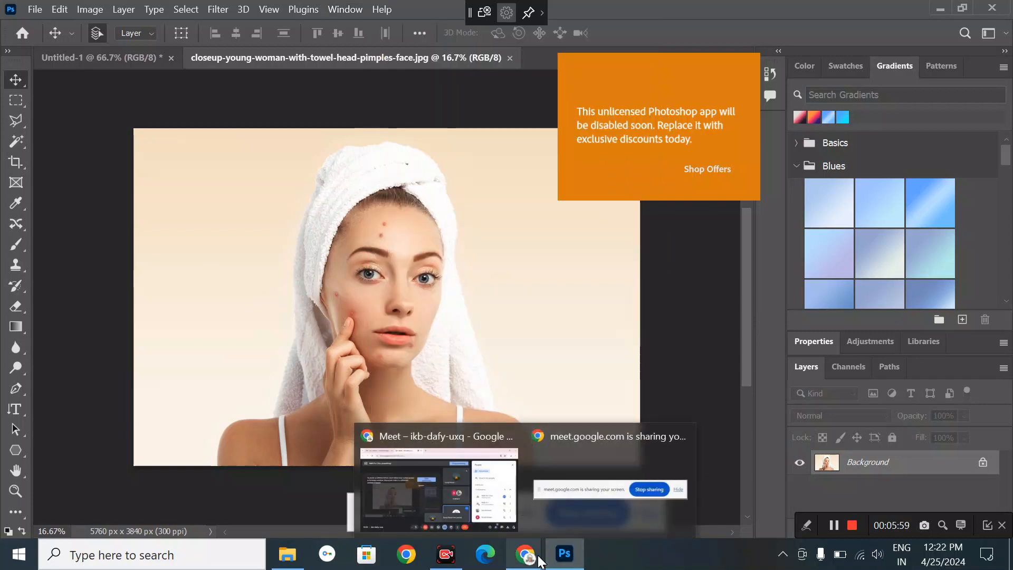
{"action": "left_click", "coordinate": [477, 493]}
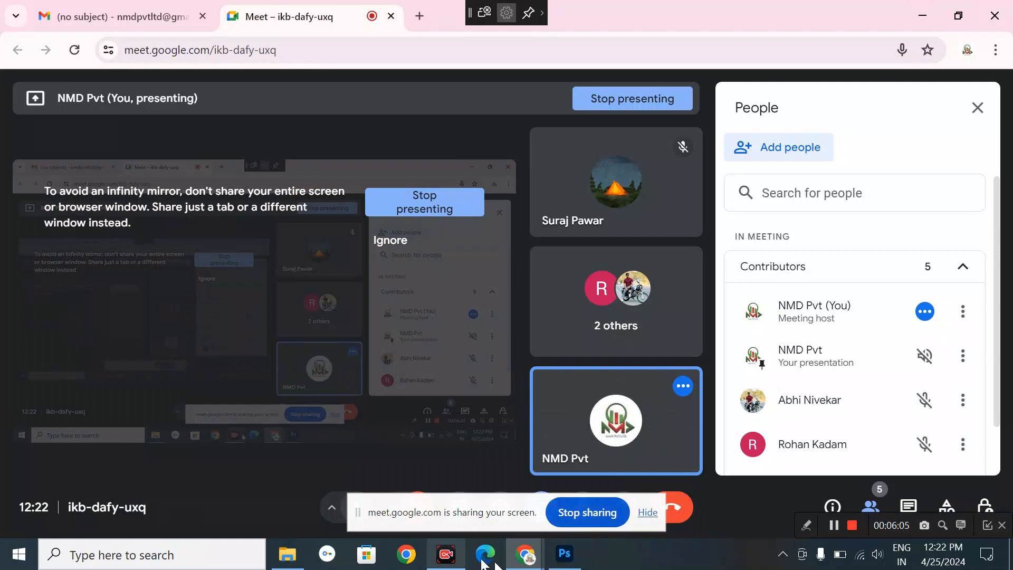
{"action": "left_click", "coordinate": [564, 559]}
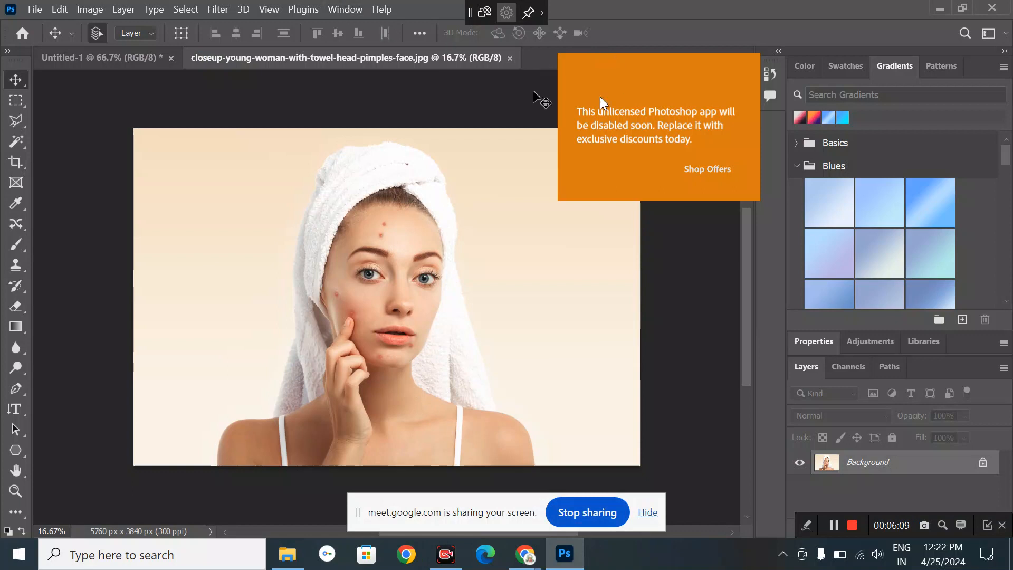
{"action": "left_click", "coordinate": [510, 58]}
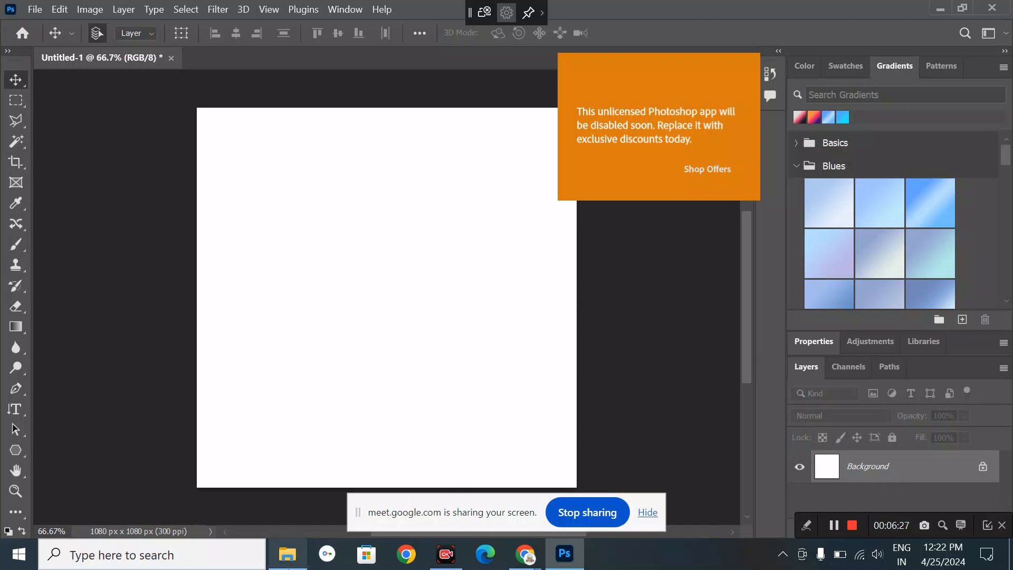
- Switch from Photoshop to the Google Meet window using the Chrome taskbar preview
{"action": "mouse_move", "coordinate": [288, 568]}
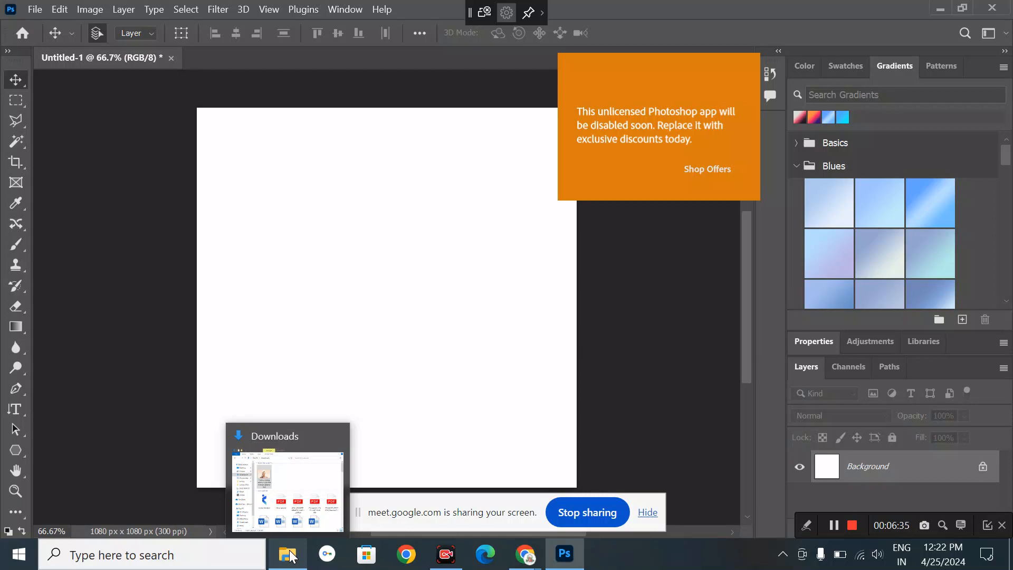
{"action": "mouse_move", "coordinate": [524, 554]}
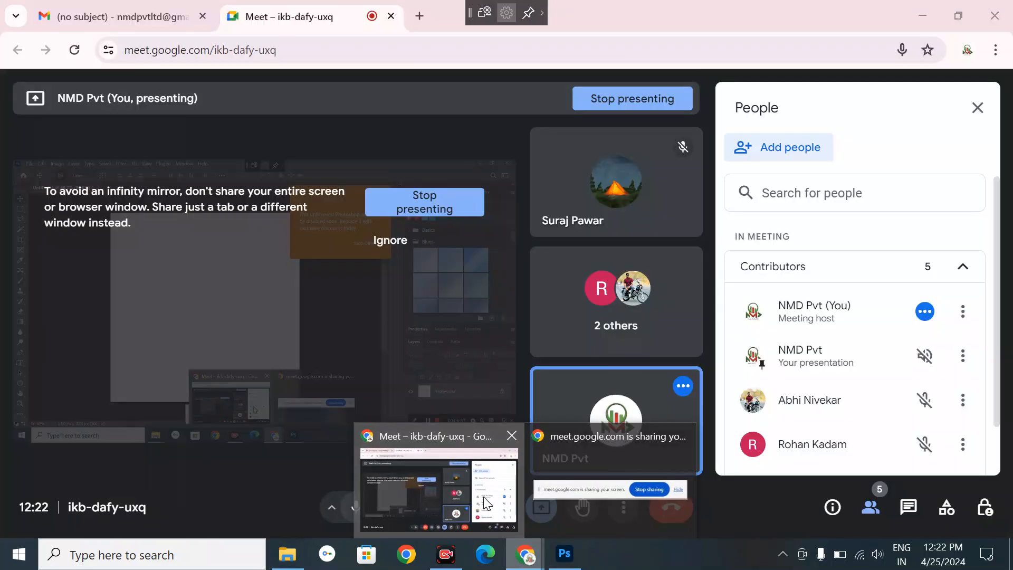
{"action": "left_click", "coordinate": [485, 502]}
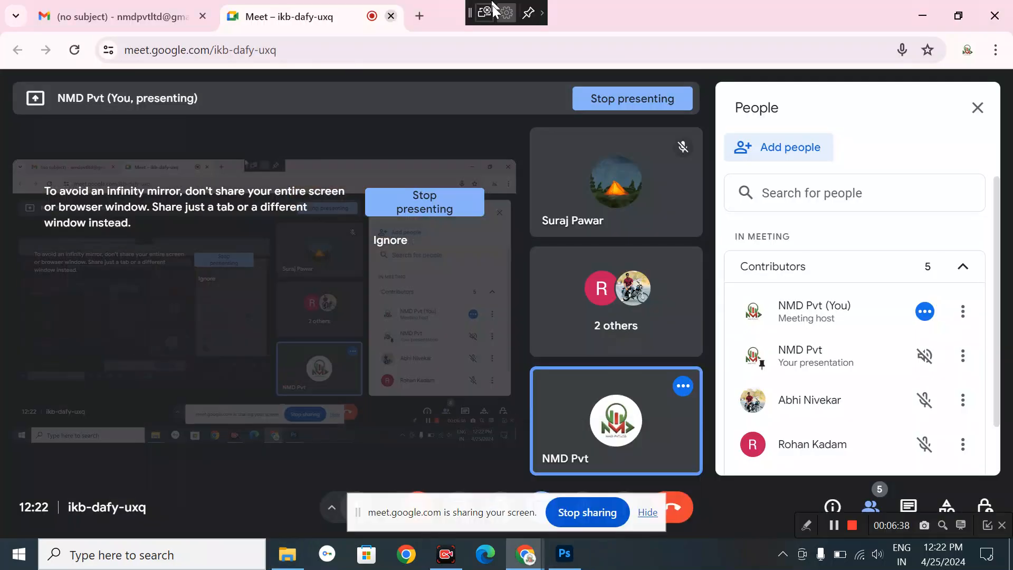
- In a new Chrome tab, Google 'free' and pick the Freepik suggestion to open freepik.com
{"action": "left_click", "coordinate": [418, 18]}
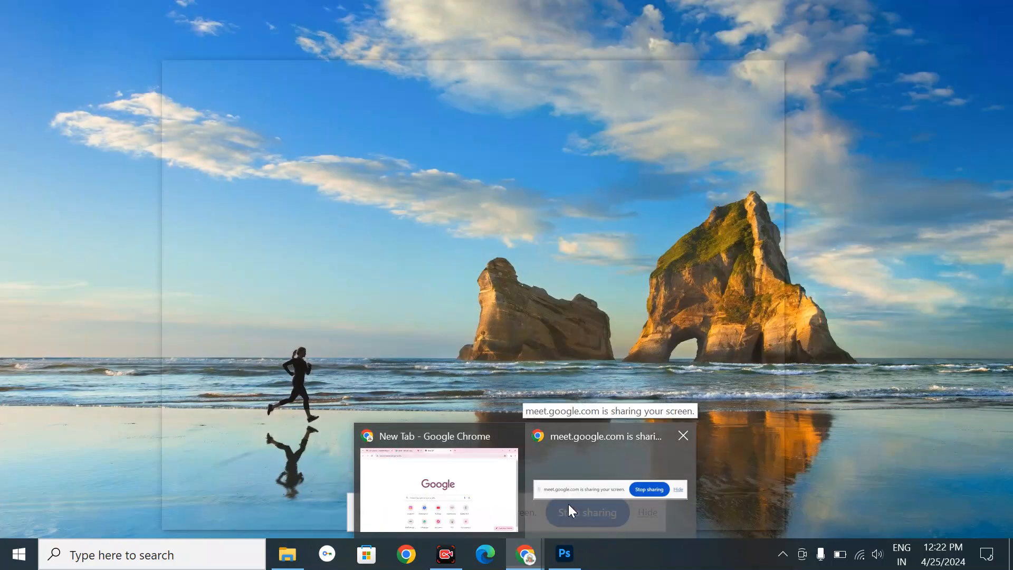
{"action": "left_click", "coordinate": [568, 505]}
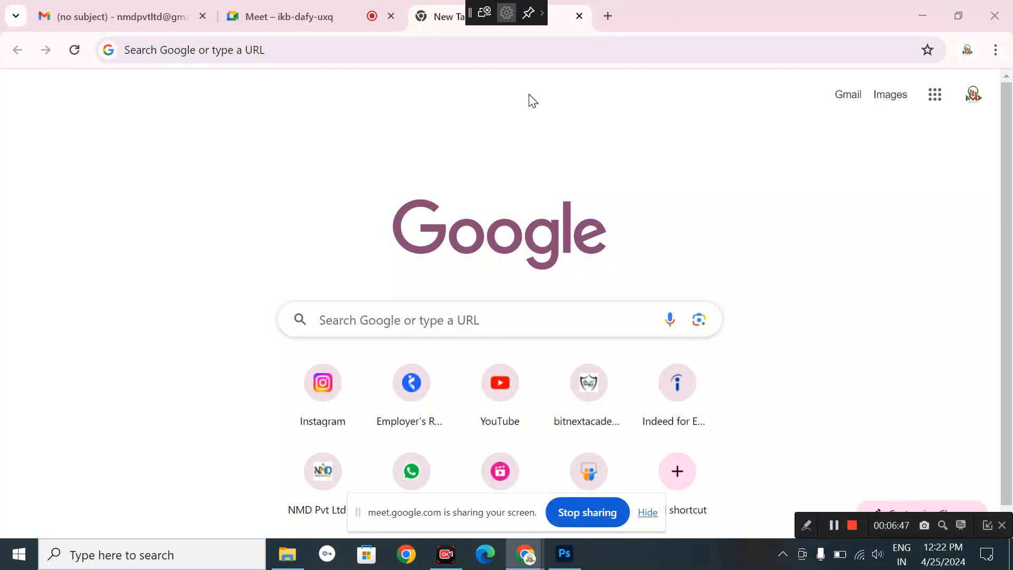
{"action": "left_click", "coordinate": [491, 325]}
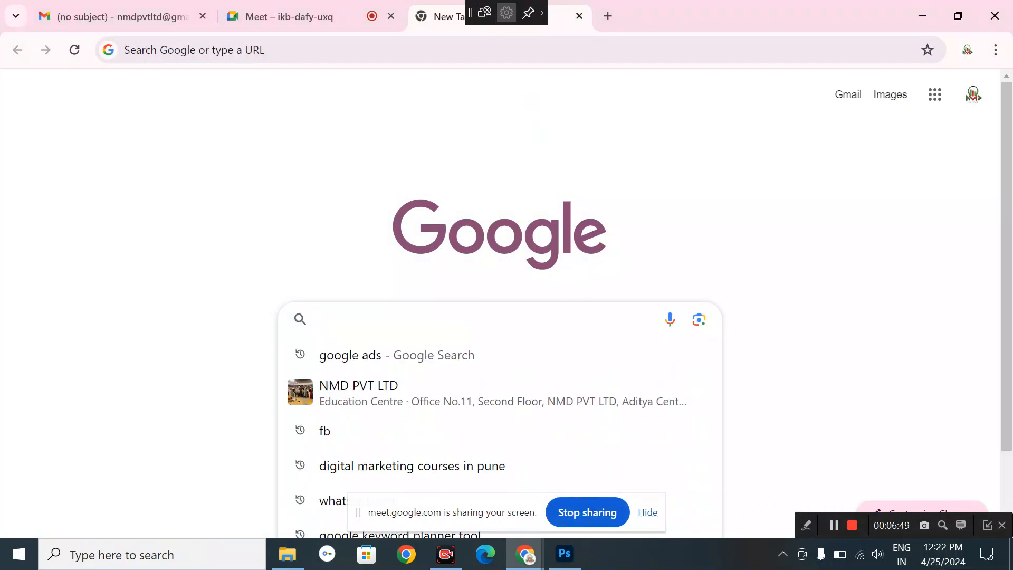
{"action": "type", "text": "fr"}
{"action": "type", "text": "ee"}
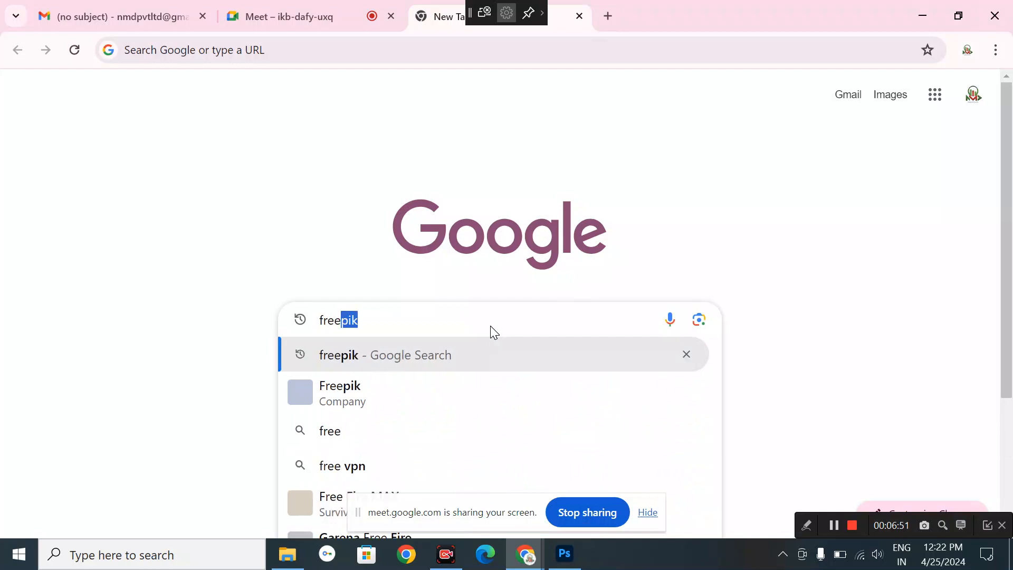
{"action": "left_click", "coordinate": [403, 389]}
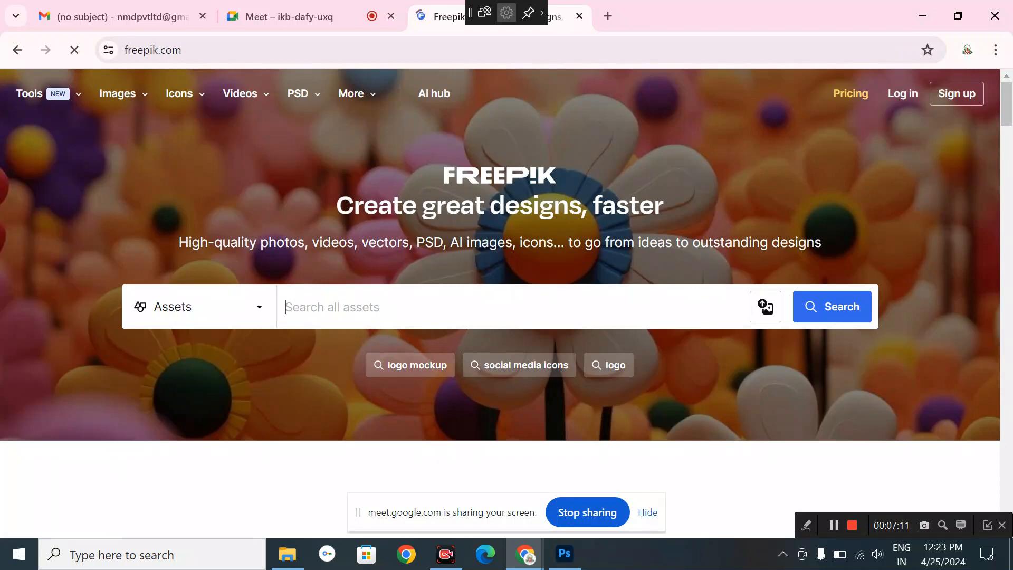
- Search Freepik for 'home decor' and scroll through the furnished-room results
{"action": "type", "text": "home dec"}
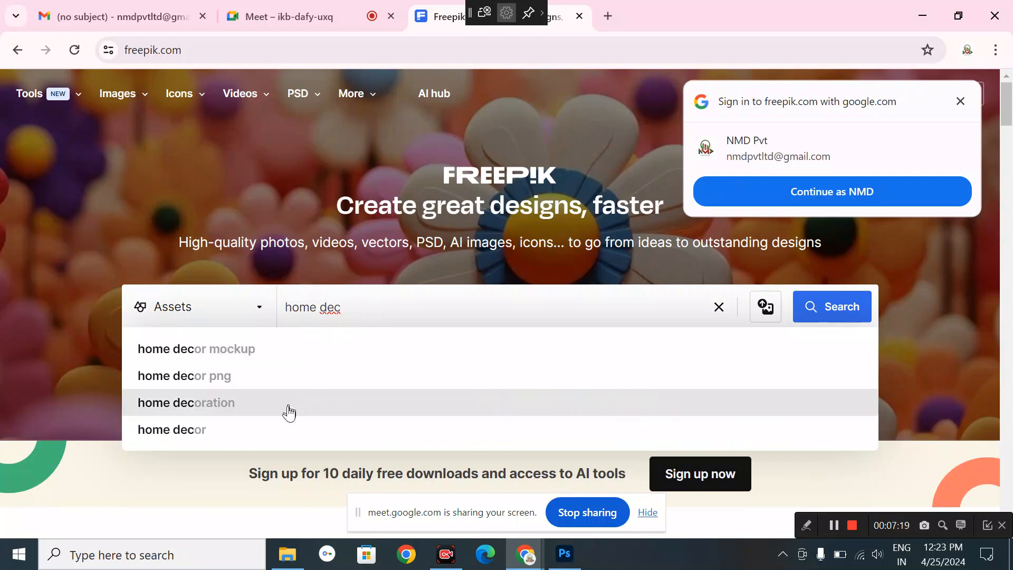
{"action": "left_click", "coordinate": [276, 432]}
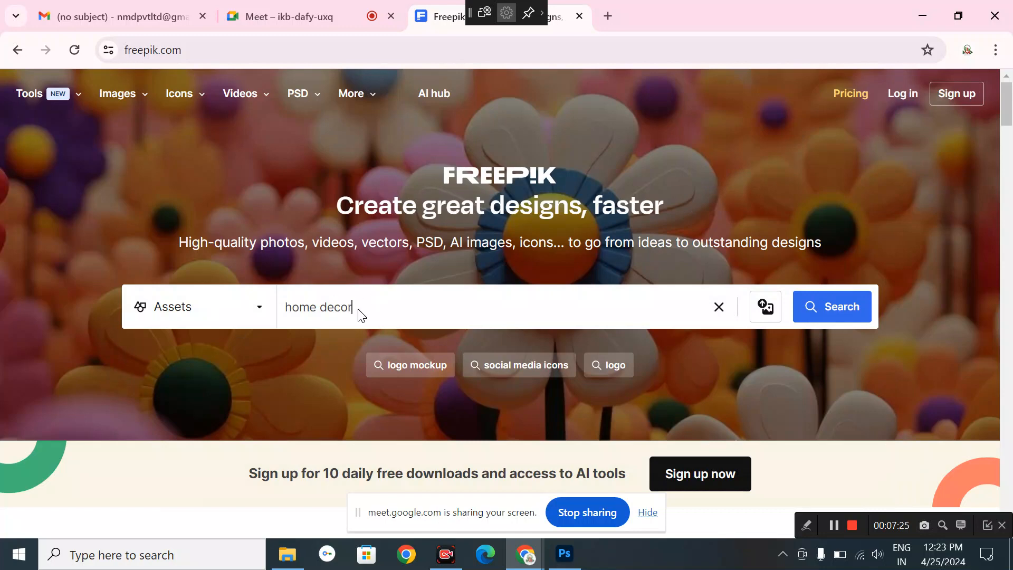
{"action": "key", "text": "Return"}
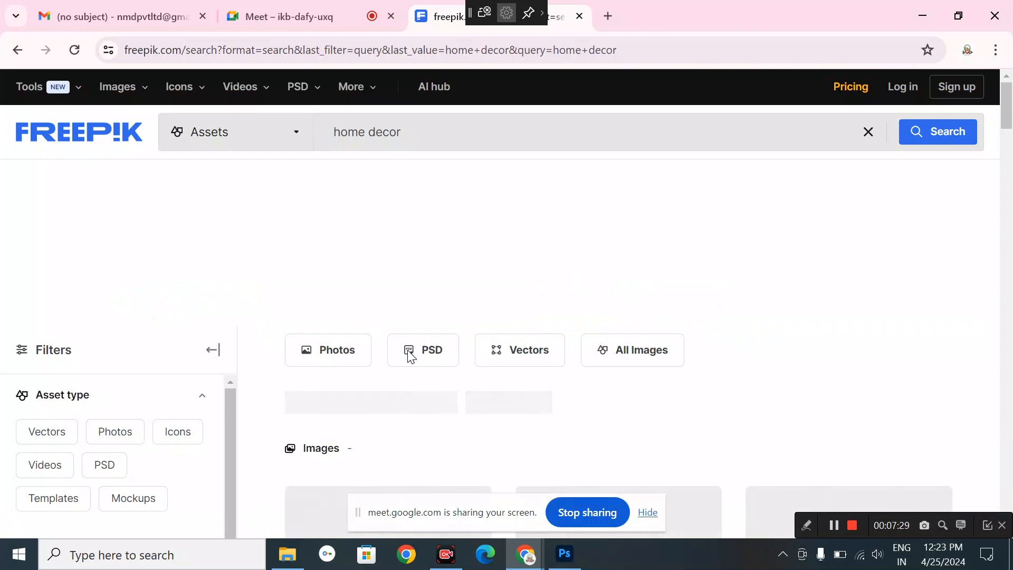
{"action": "scroll", "coordinate": [407, 353], "scroll_direction": "down", "scroll_amount": 4}
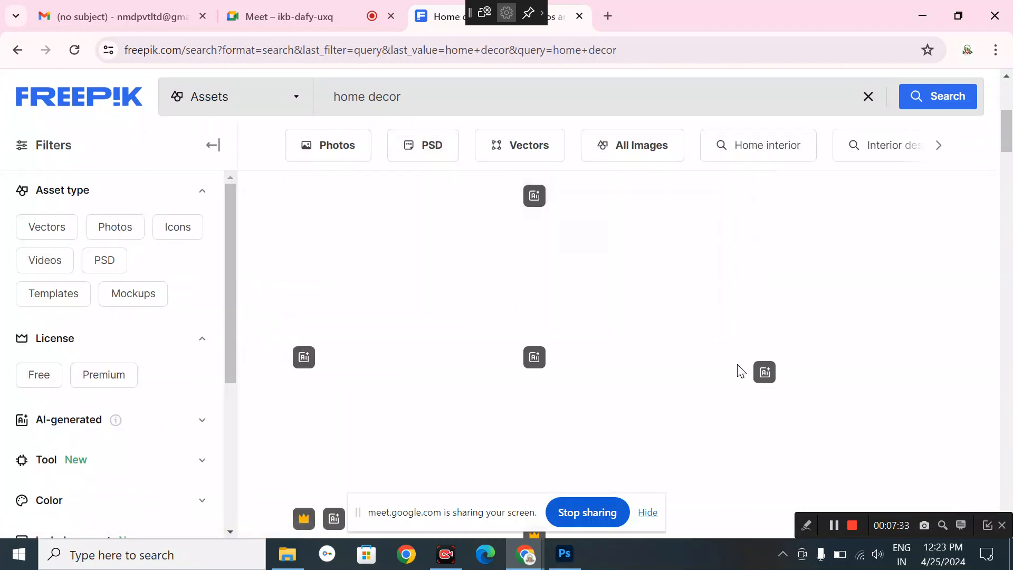
{"action": "scroll", "coordinate": [741, 371], "scroll_direction": "down", "scroll_amount": 2}
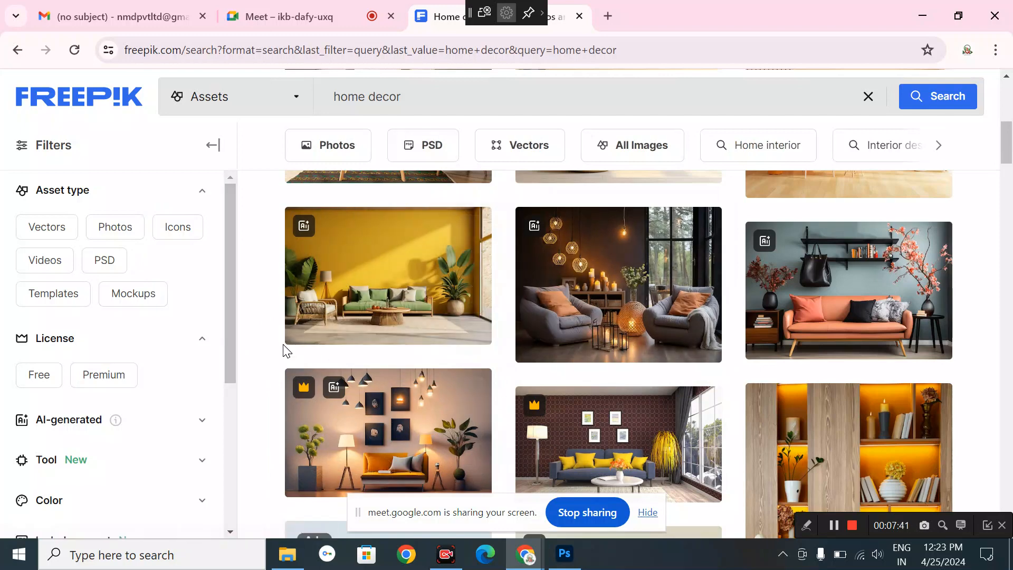
{"action": "scroll", "coordinate": [283, 348], "scroll_direction": "up", "scroll_amount": 5}
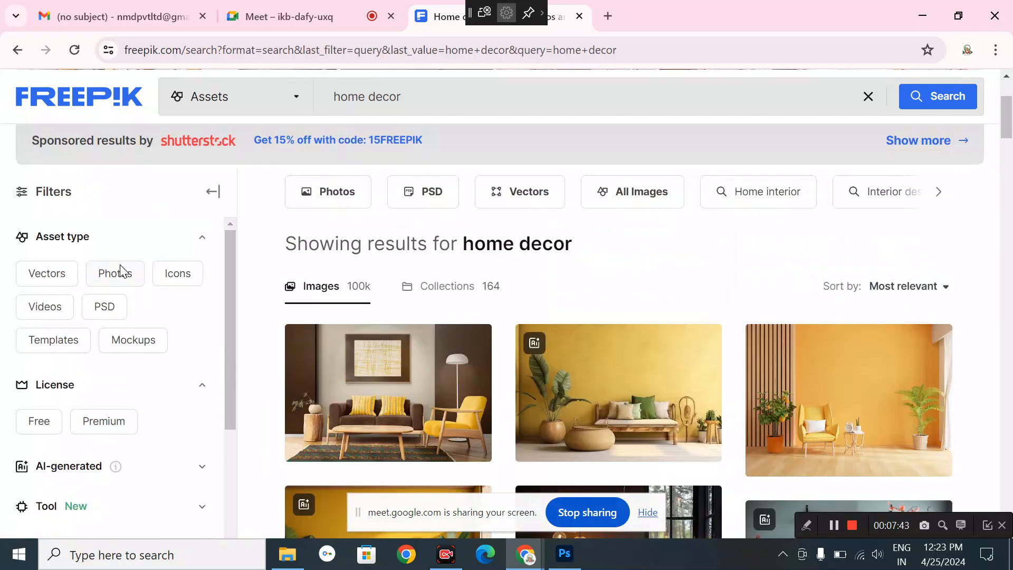
- Limit the home decor results to photos only
{"action": "left_click", "coordinate": [123, 274]}
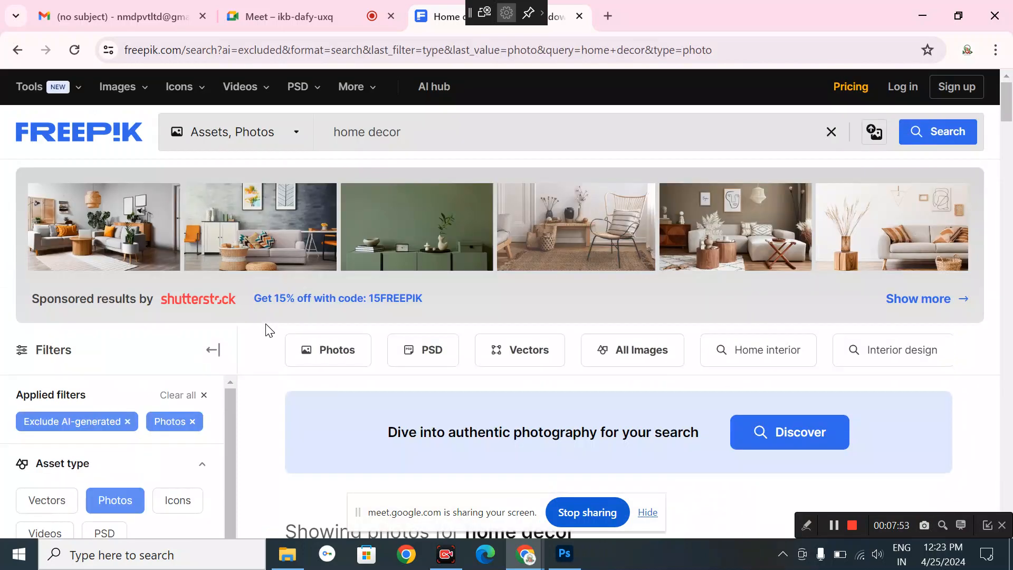
{"action": "scroll", "coordinate": [292, 467], "scroll_direction": "down", "scroll_amount": 10}
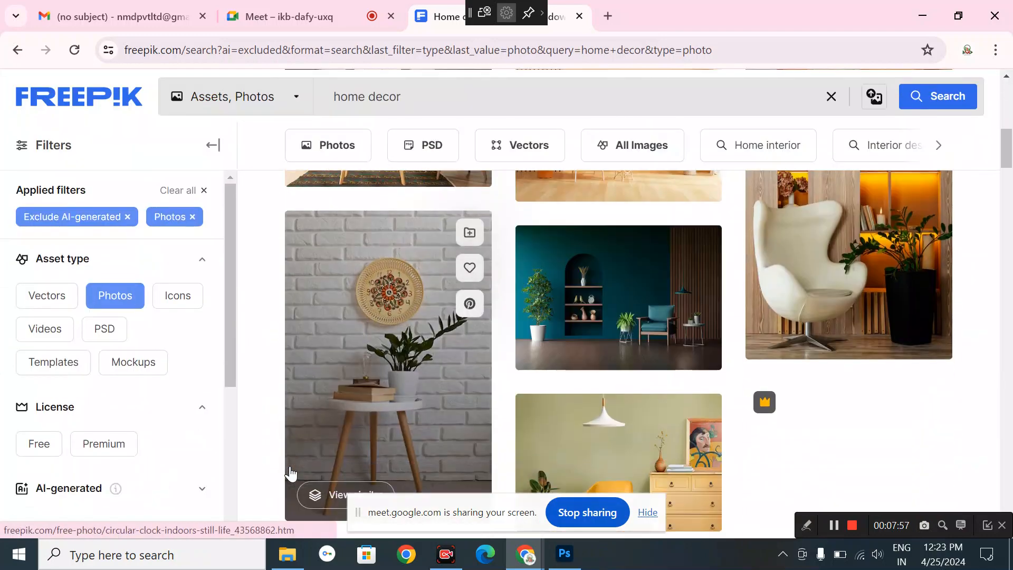
{"action": "scroll", "coordinate": [127, 474], "scroll_direction": "down", "scroll_amount": 5}
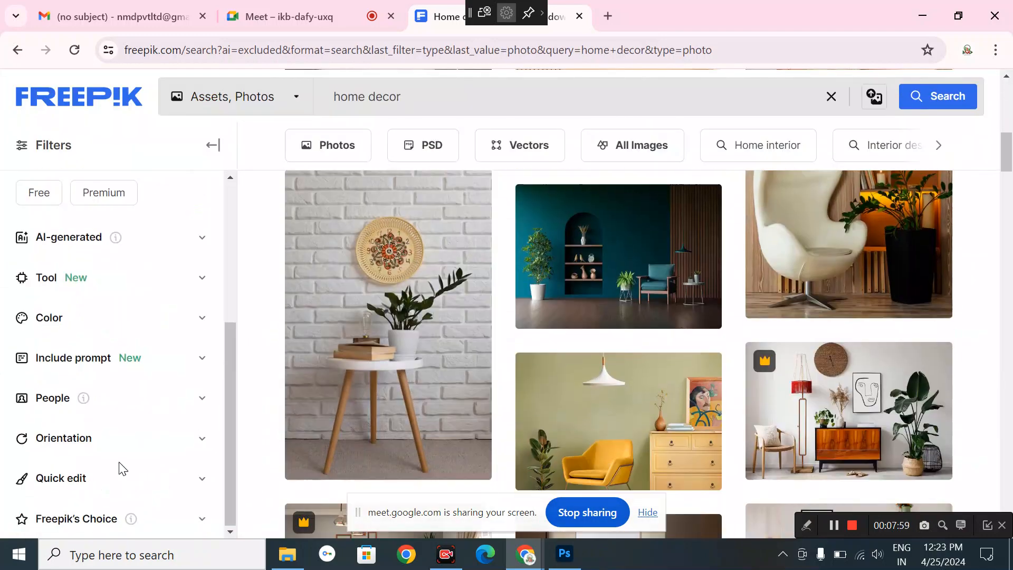
- Set the Orientation filter to Vertical and browse the filtered photos
{"action": "left_click", "coordinate": [100, 443]}
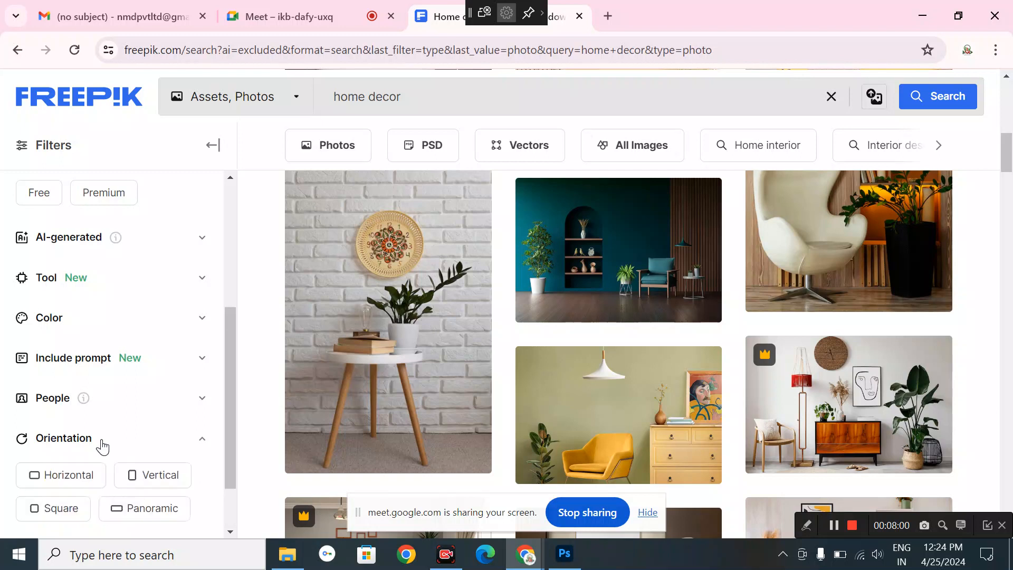
{"action": "left_click", "coordinate": [153, 477]}
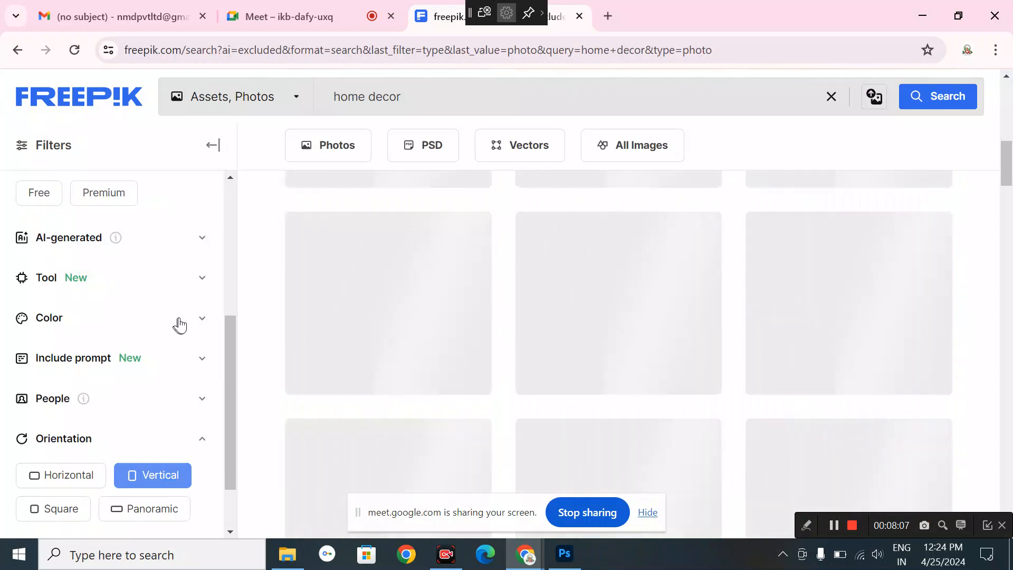
{"action": "scroll", "coordinate": [148, 307], "scroll_direction": "down", "scroll_amount": 1}
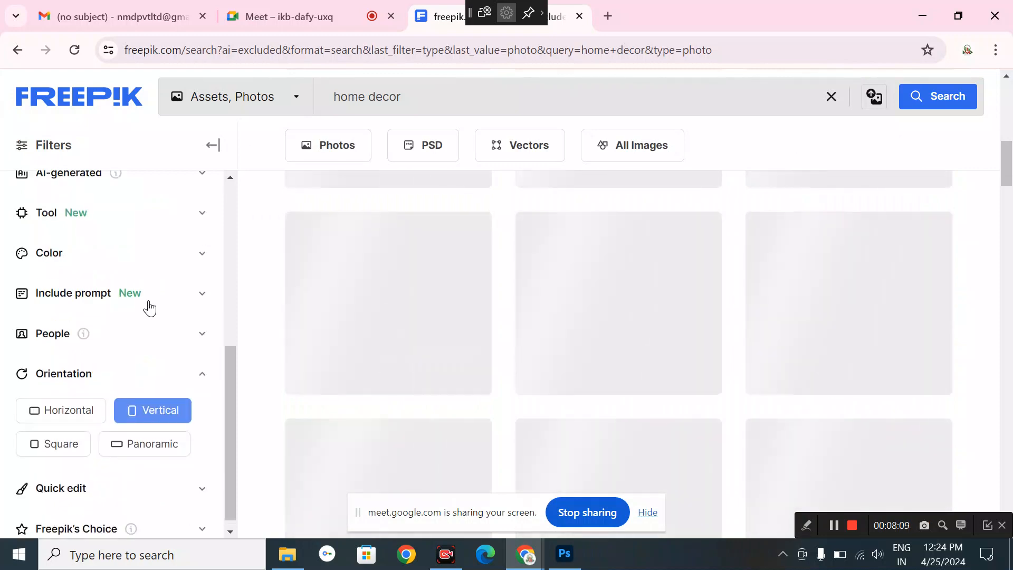
{"action": "scroll", "coordinate": [149, 307], "scroll_direction": "up", "scroll_amount": 5}
{"action": "scroll", "coordinate": [149, 307], "scroll_direction": "down", "scroll_amount": 6}
{"action": "scroll", "coordinate": [149, 307], "scroll_direction": "up", "scroll_amount": 6}
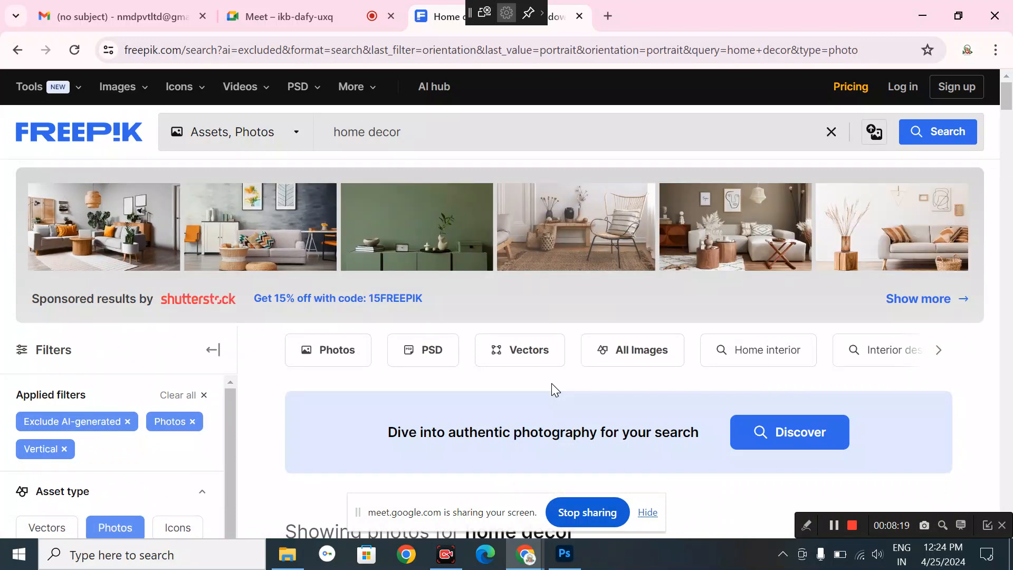
{"action": "scroll", "coordinate": [552, 383], "scroll_direction": "down", "scroll_amount": 5}
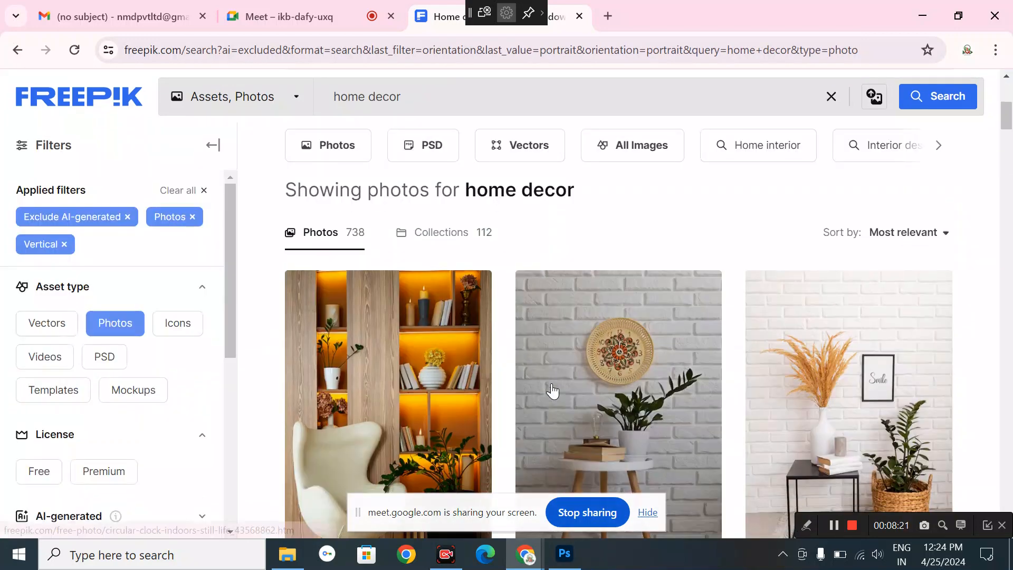
{"action": "scroll", "coordinate": [728, 414], "scroll_direction": "down", "scroll_amount": 3}
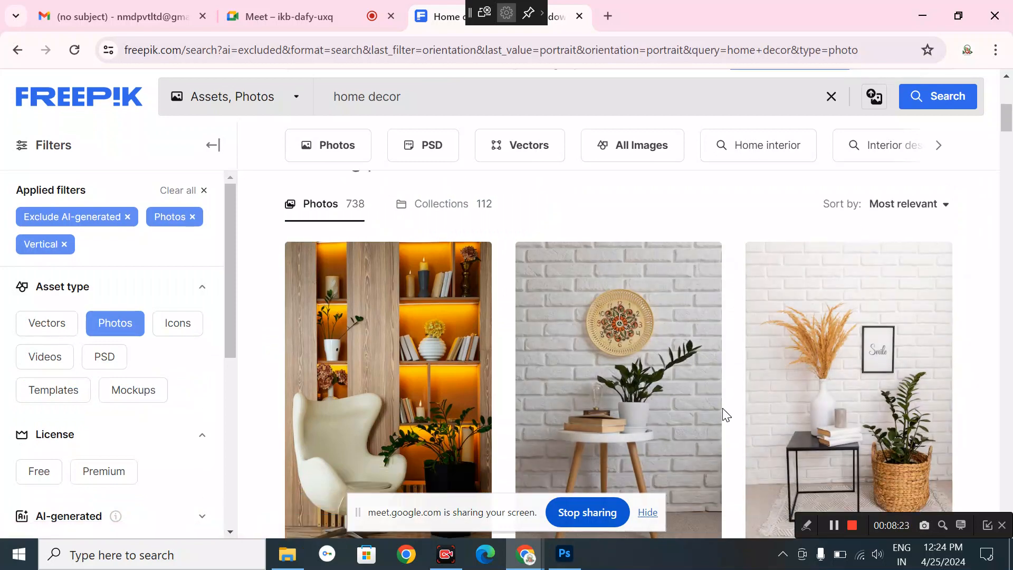
{"action": "scroll", "coordinate": [726, 415], "scroll_direction": "down", "scroll_amount": 5}
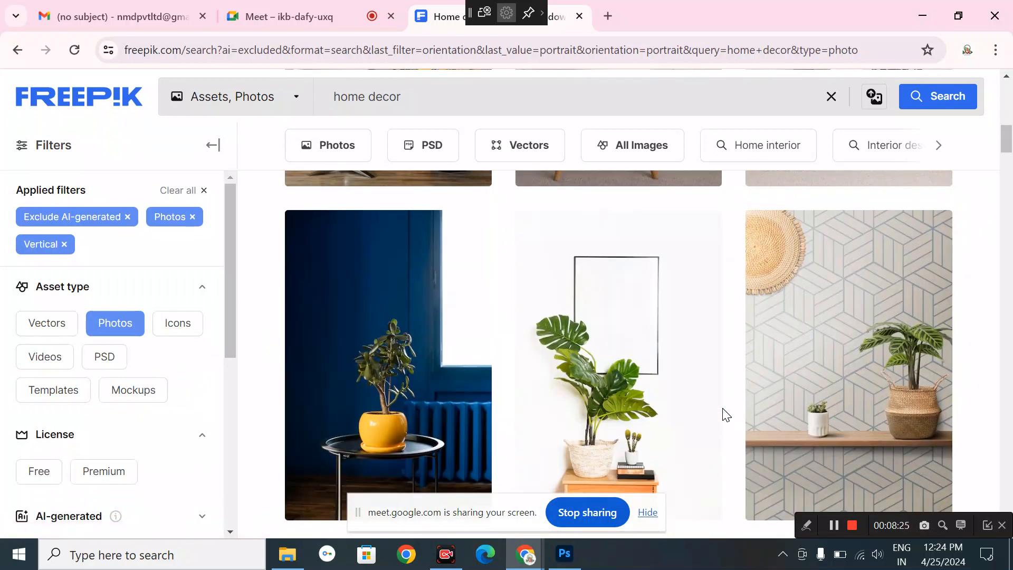
{"action": "scroll", "coordinate": [739, 426], "scroll_direction": "down", "scroll_amount": 10}
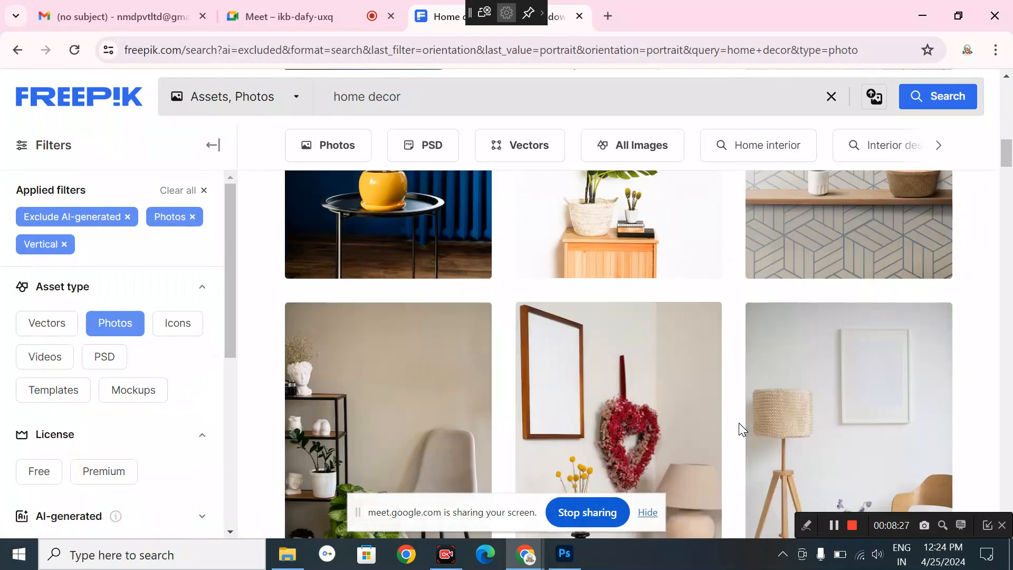
{"action": "scroll", "coordinate": [739, 423], "scroll_direction": "down", "scroll_amount": 2}
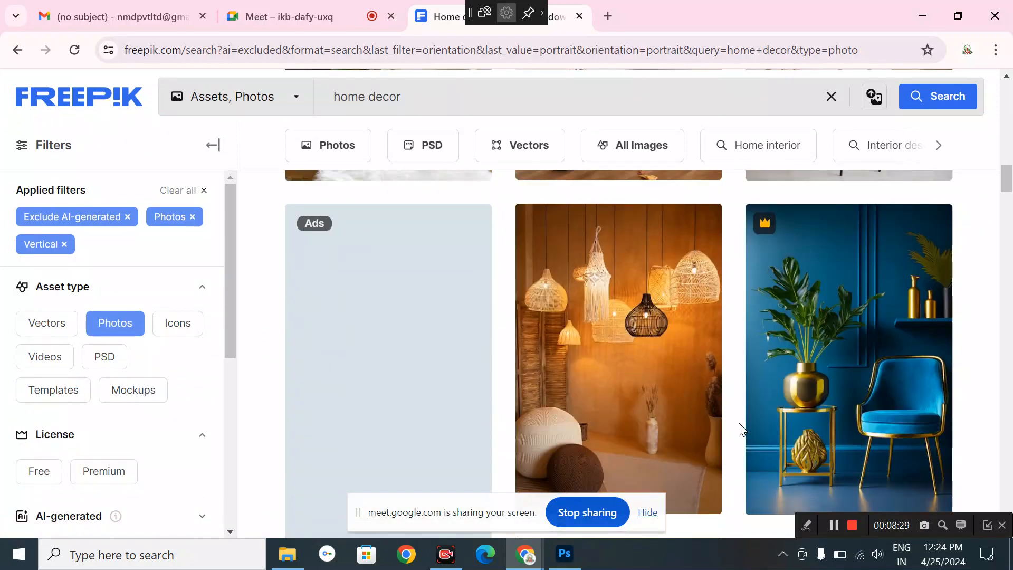
{"action": "scroll", "coordinate": [739, 422], "scroll_direction": "down", "scroll_amount": 5}
{"action": "scroll", "coordinate": [738, 422], "scroll_direction": "down", "scroll_amount": 8}
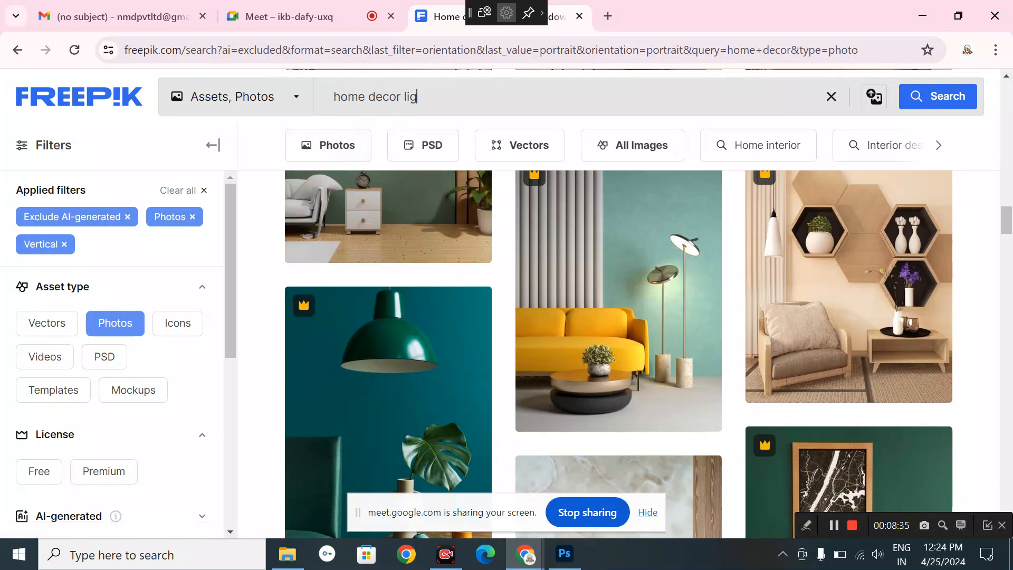
- Run the 'home decor lights' search and scroll down to the hotel living-room photos
{"action": "key", "text": "Return"}
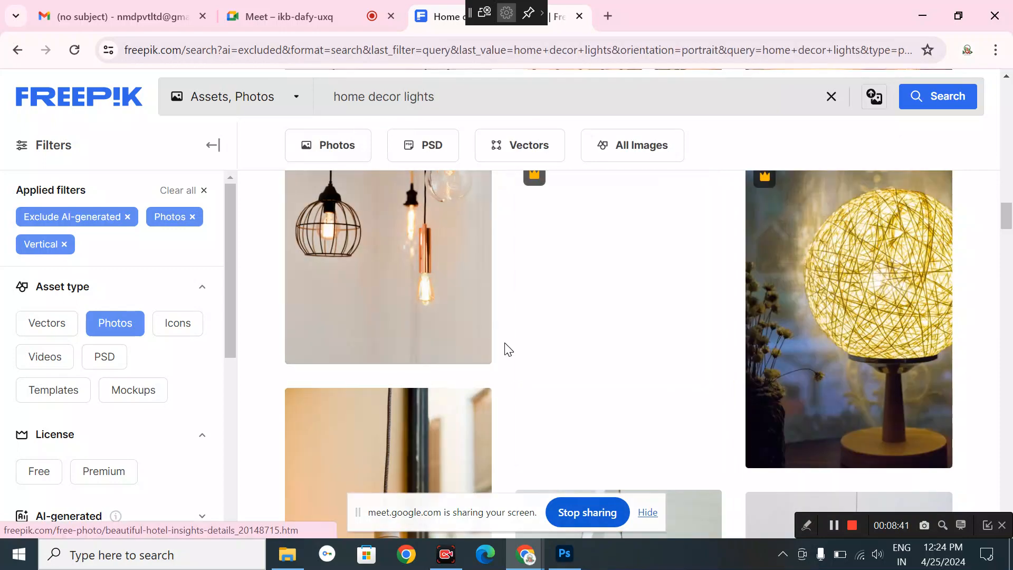
{"action": "scroll", "coordinate": [505, 349], "scroll_direction": "down", "scroll_amount": 15}
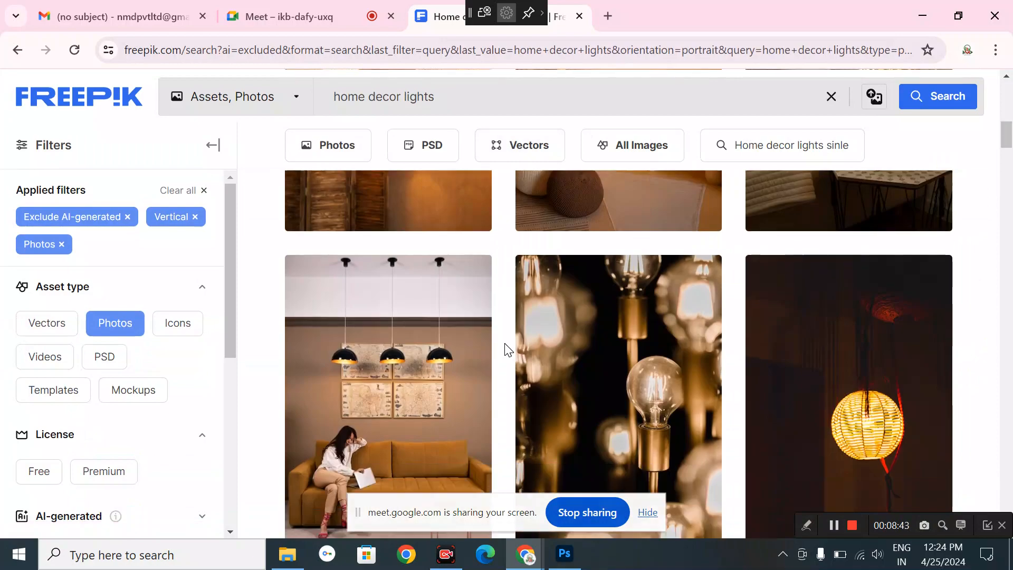
{"action": "scroll", "coordinate": [505, 350], "scroll_direction": "down", "scroll_amount": 8}
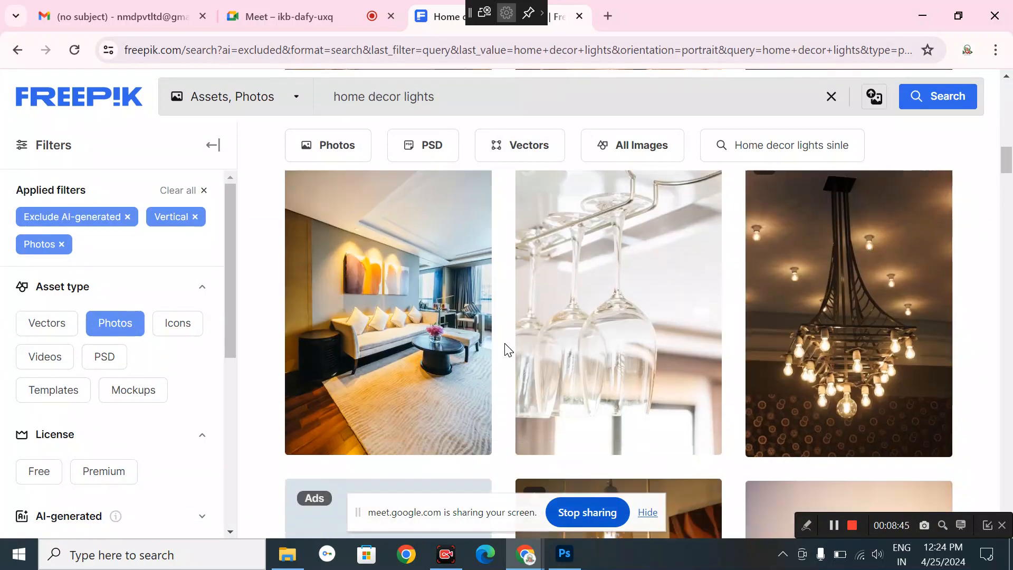
{"action": "scroll", "coordinate": [506, 349], "scroll_direction": "down", "scroll_amount": 15}
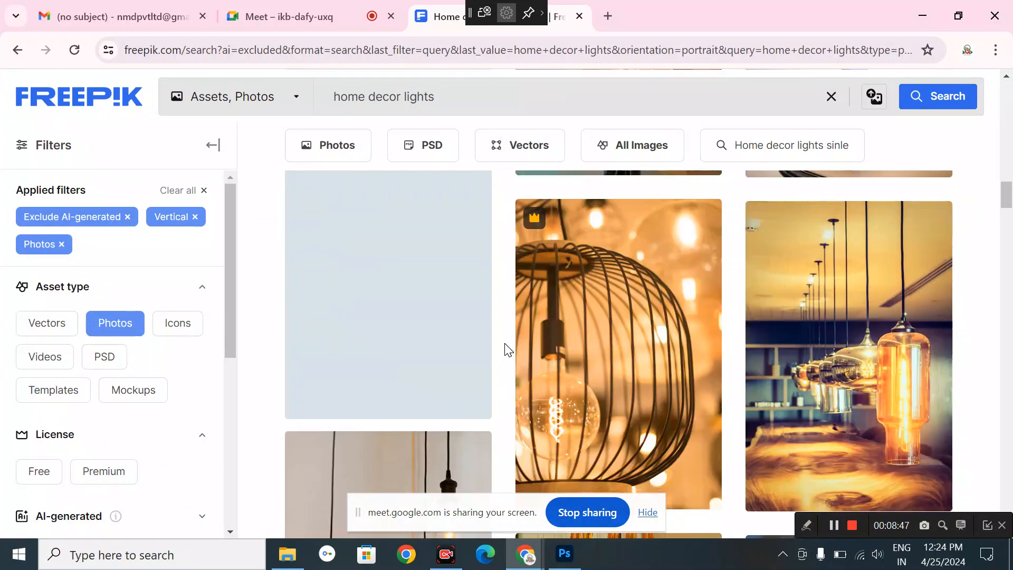
{"action": "scroll", "coordinate": [505, 349], "scroll_direction": "down", "scroll_amount": 10}
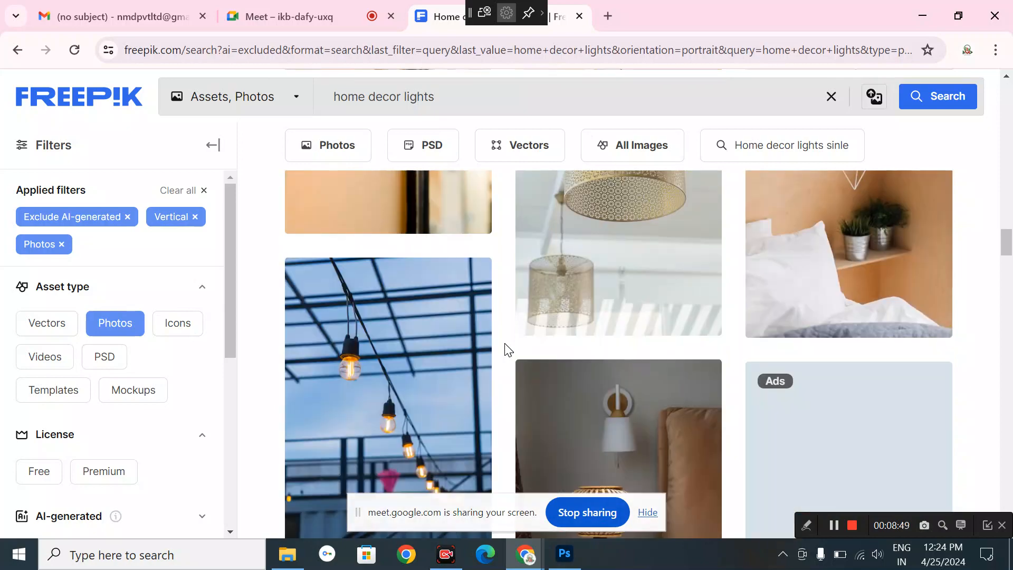
{"action": "scroll", "coordinate": [506, 349], "scroll_direction": "down", "scroll_amount": 12}
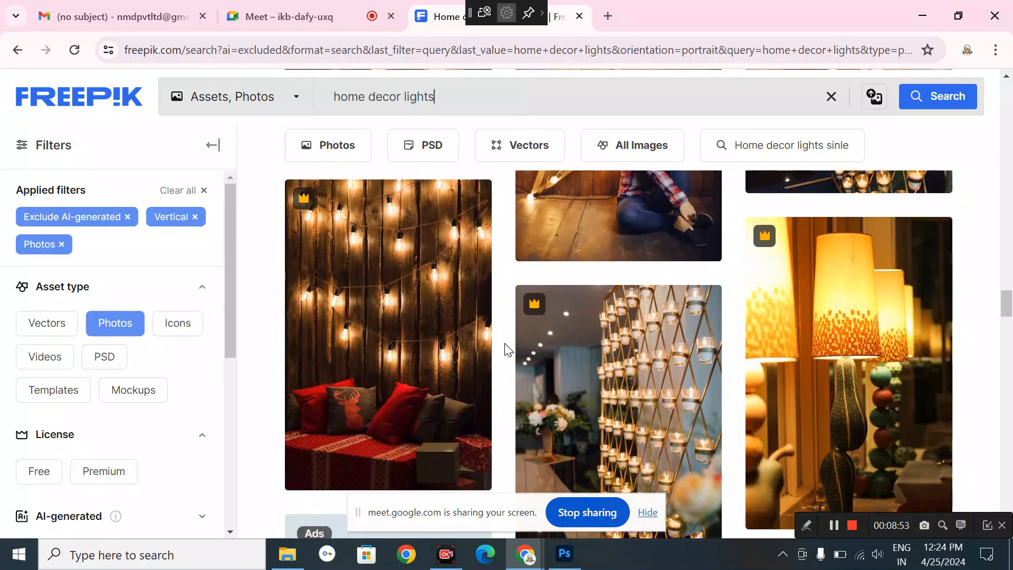
{"action": "scroll", "coordinate": [505, 349], "scroll_direction": "down", "scroll_amount": 12}
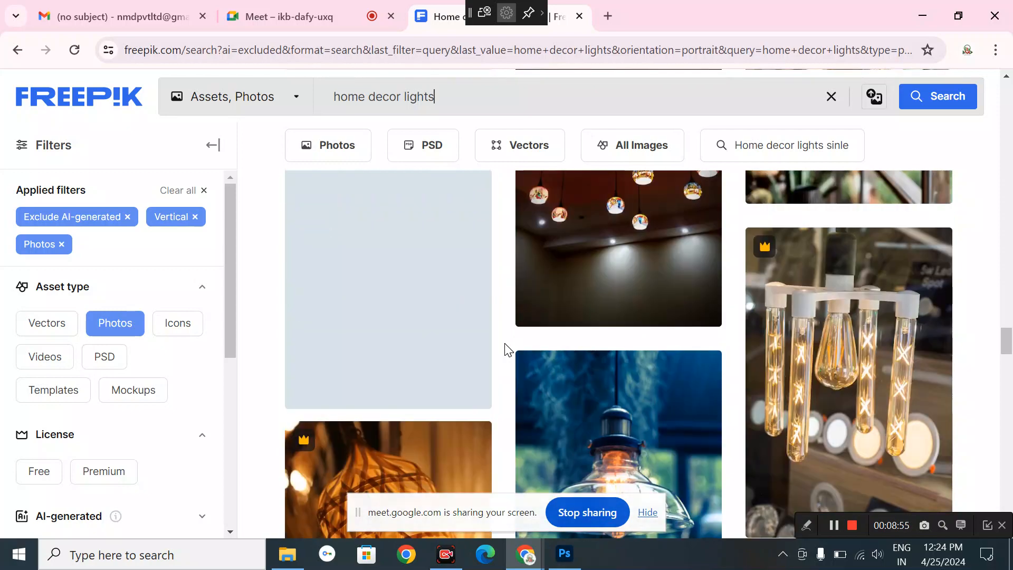
{"action": "scroll", "coordinate": [505, 349], "scroll_direction": "down", "scroll_amount": 12}
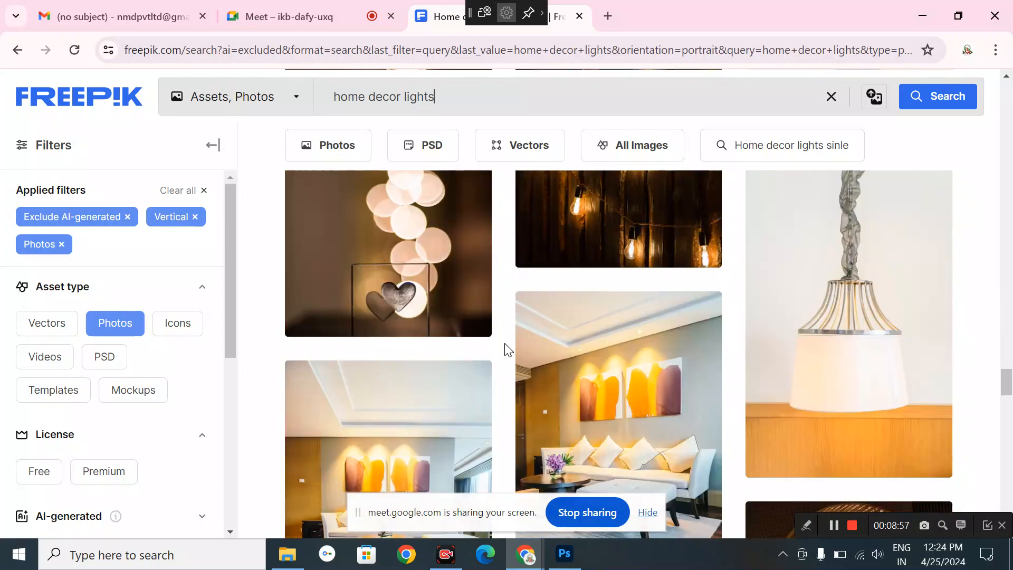
{"action": "scroll", "coordinate": [505, 349], "scroll_direction": "down", "scroll_amount": 12}
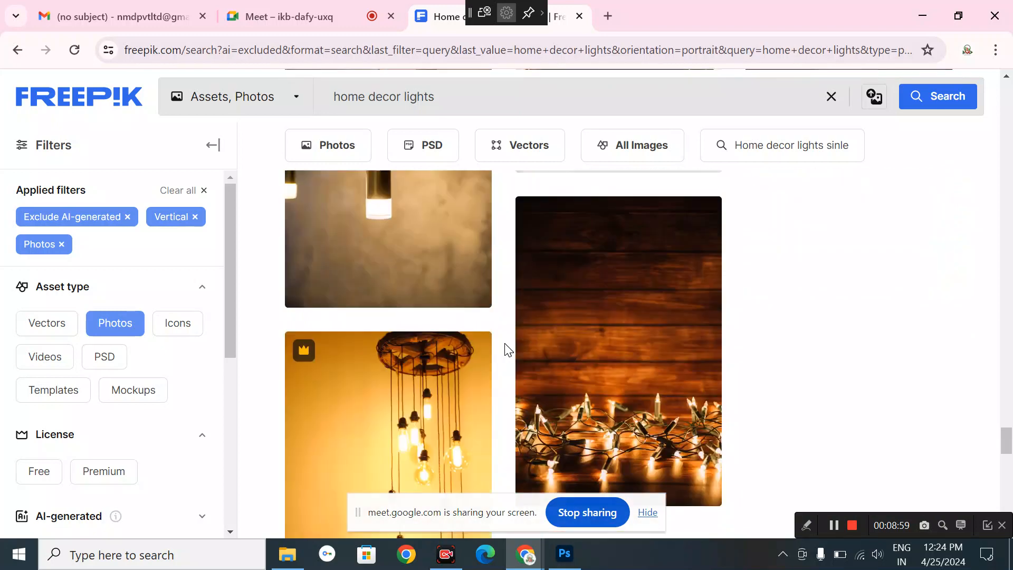
{"action": "scroll", "coordinate": [507, 349], "scroll_direction": "down", "scroll_amount": 6}
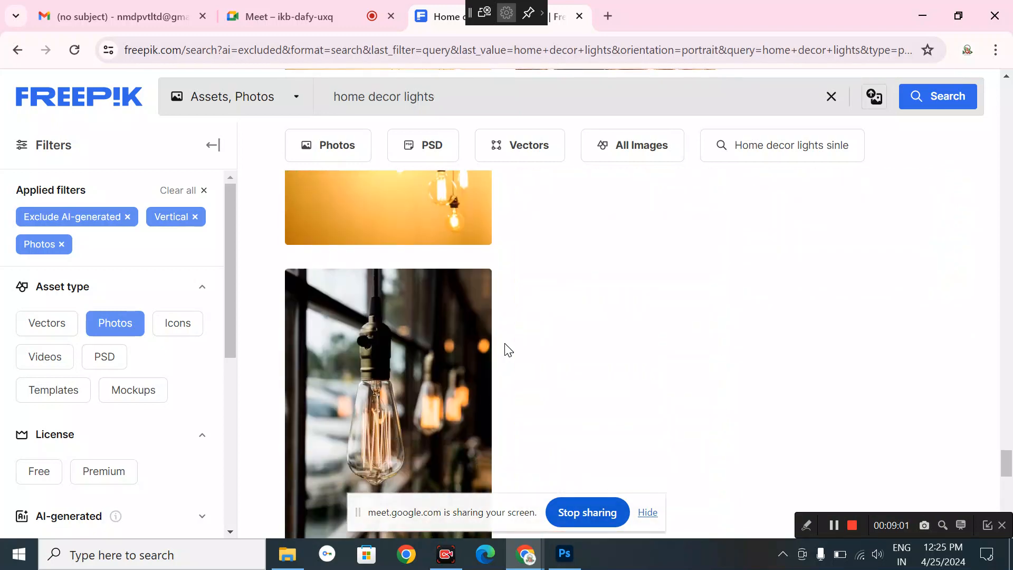
{"action": "scroll", "coordinate": [445, 497], "scroll_direction": "up", "scroll_amount": 10}
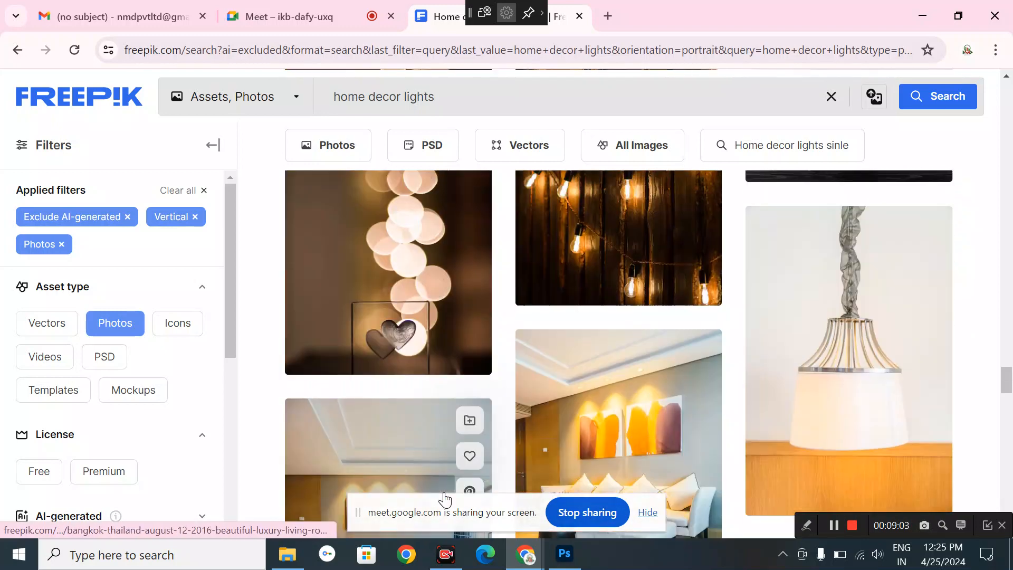
{"action": "scroll", "coordinate": [444, 498], "scroll_direction": "down", "scroll_amount": 4}
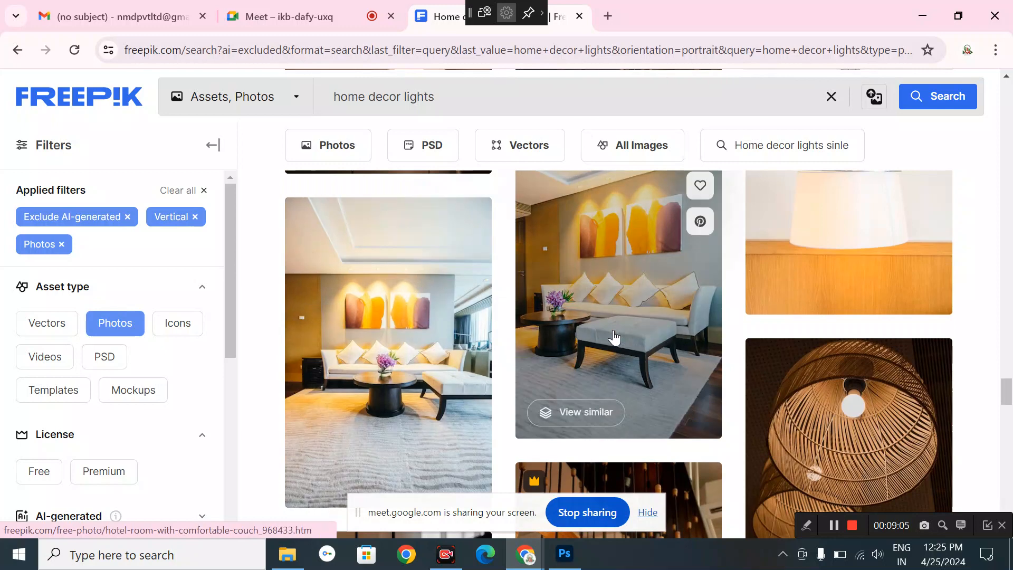
- Free-download the 'Hotel room with a comfortable couch' photo, then close its preview
{"action": "left_click", "coordinate": [614, 336]}
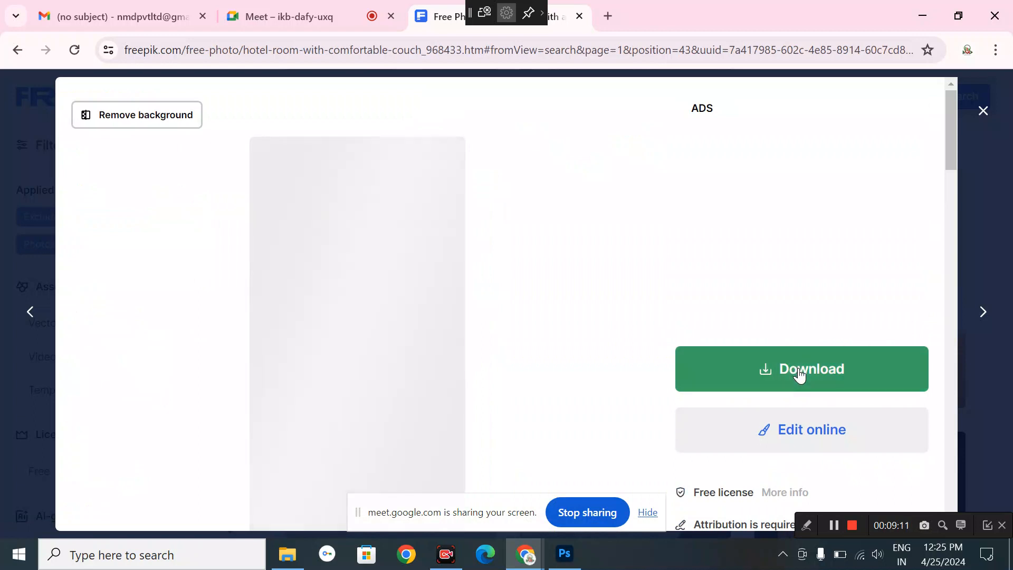
{"action": "left_click", "coordinate": [799, 369]}
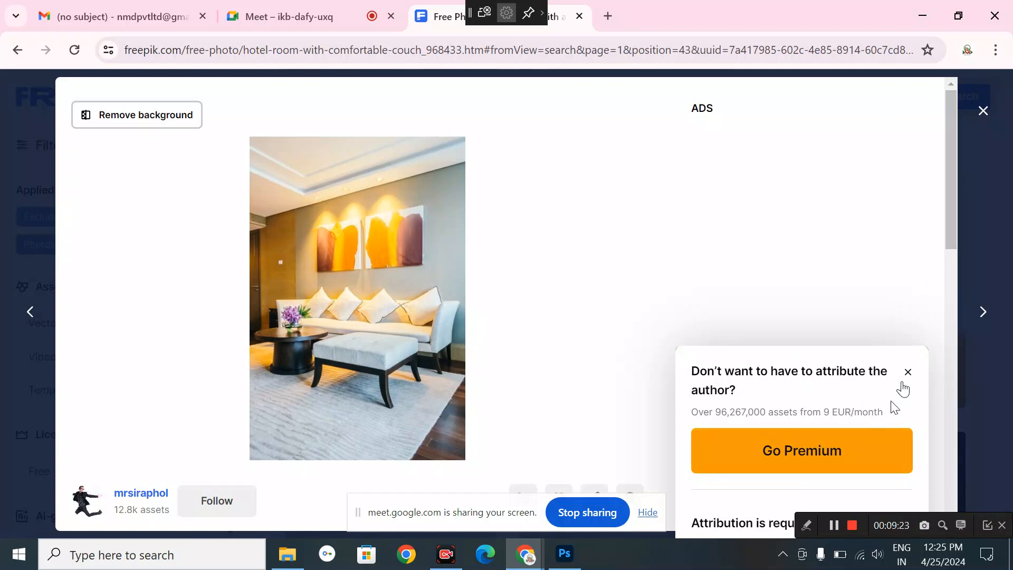
{"action": "scroll", "coordinate": [905, 93], "scroll_direction": "down", "scroll_amount": 6}
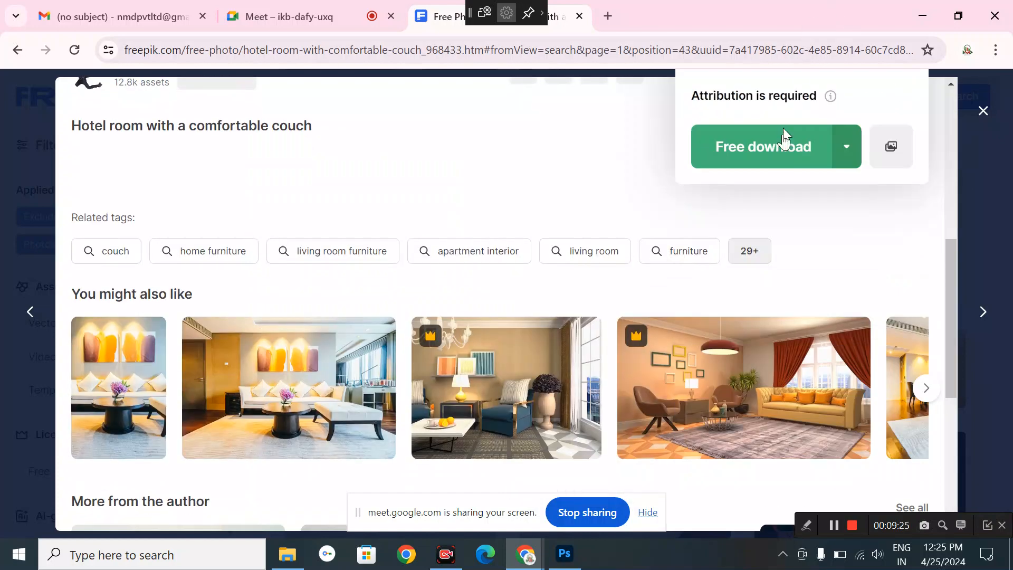
{"action": "left_click", "coordinate": [781, 146]}
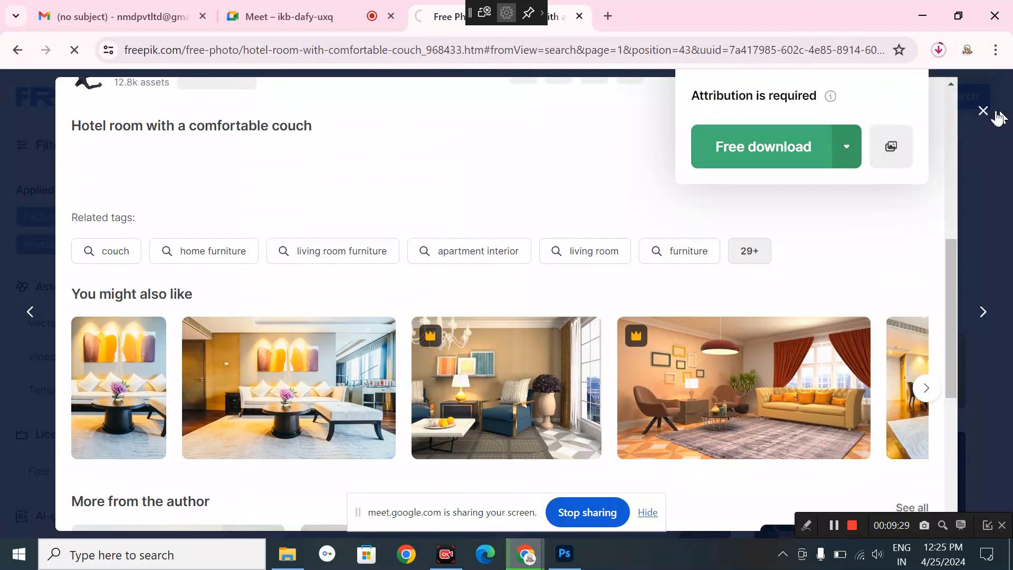
{"action": "left_click", "coordinate": [982, 110]}
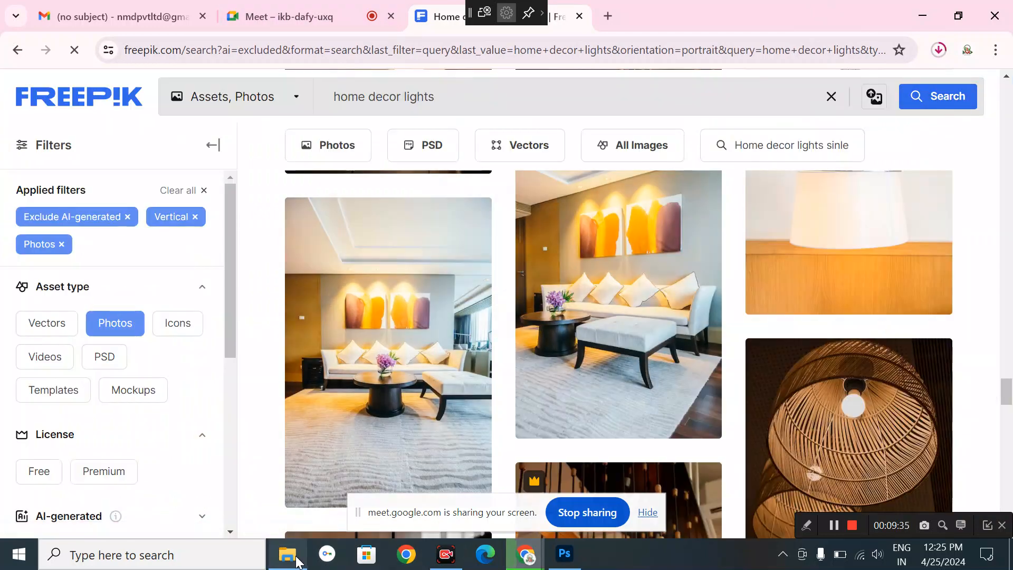
- Find the downloaded hotel room photo in Downloads and place Explorer over Photoshop
{"action": "left_click", "coordinate": [289, 554]}
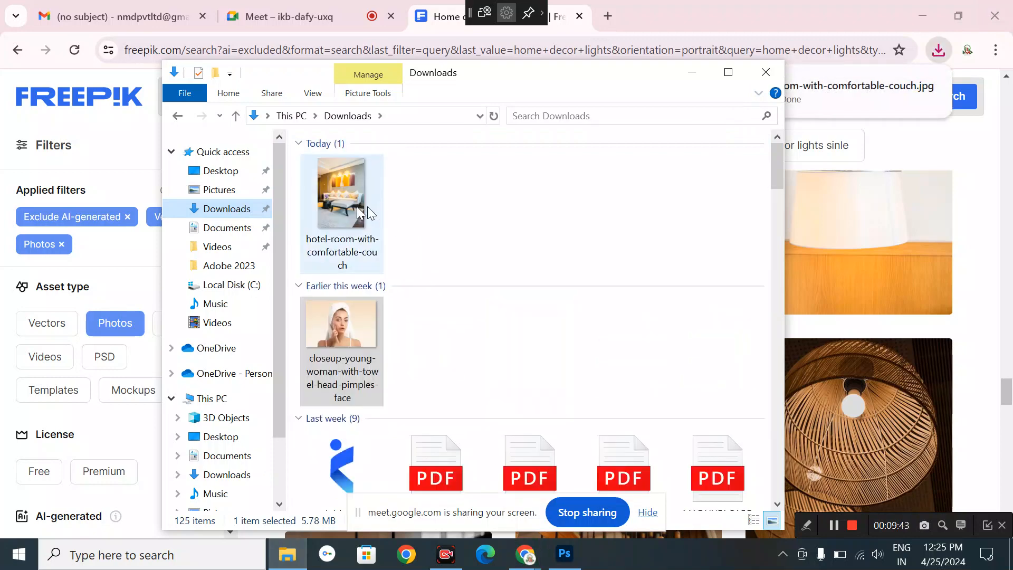
{"action": "left_click", "coordinate": [343, 201]}
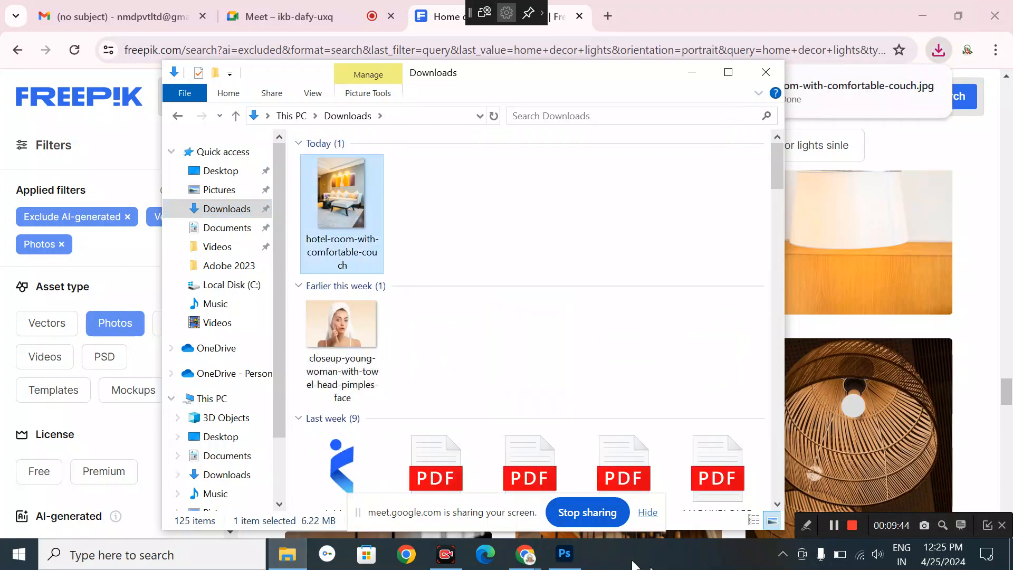
{"action": "left_click", "coordinate": [563, 553]}
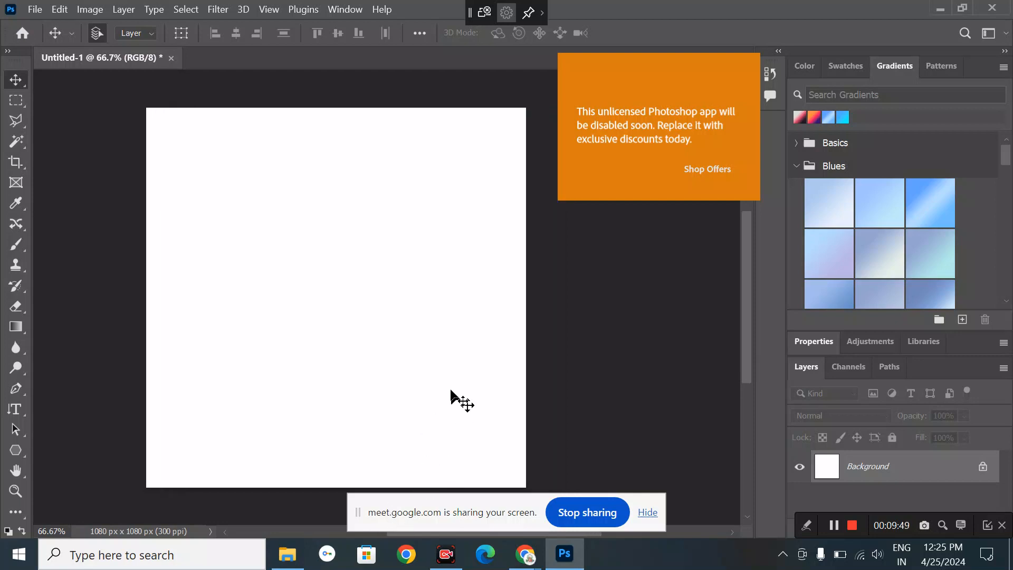
{"action": "left_click", "coordinate": [287, 554]}
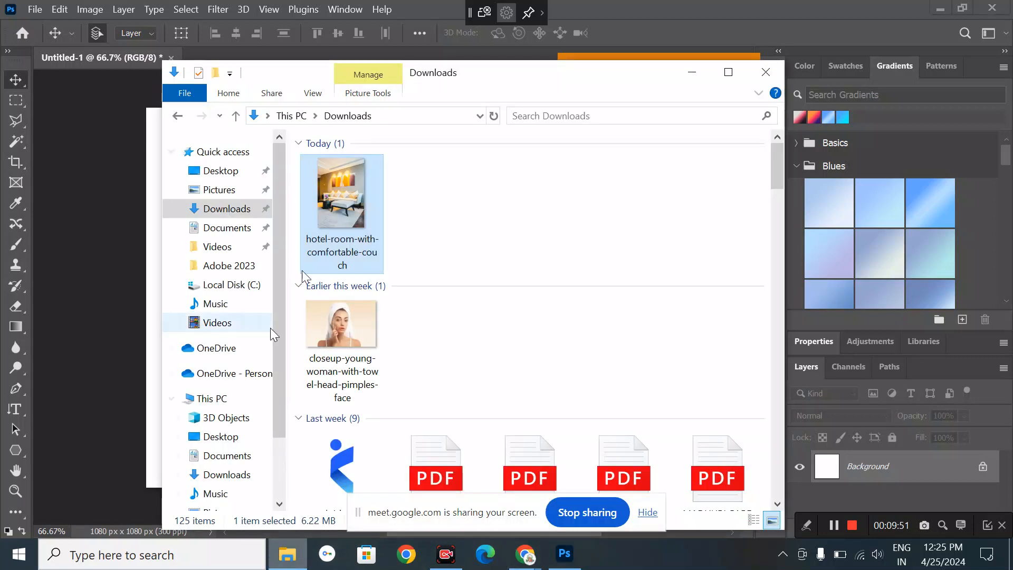
- Drag the hotel room photo onto the canvas and scale it to 26.19% against the right edge
{"action": "left_click_drag", "start_coordinate": [324, 209], "coordinate": [486, 362]}
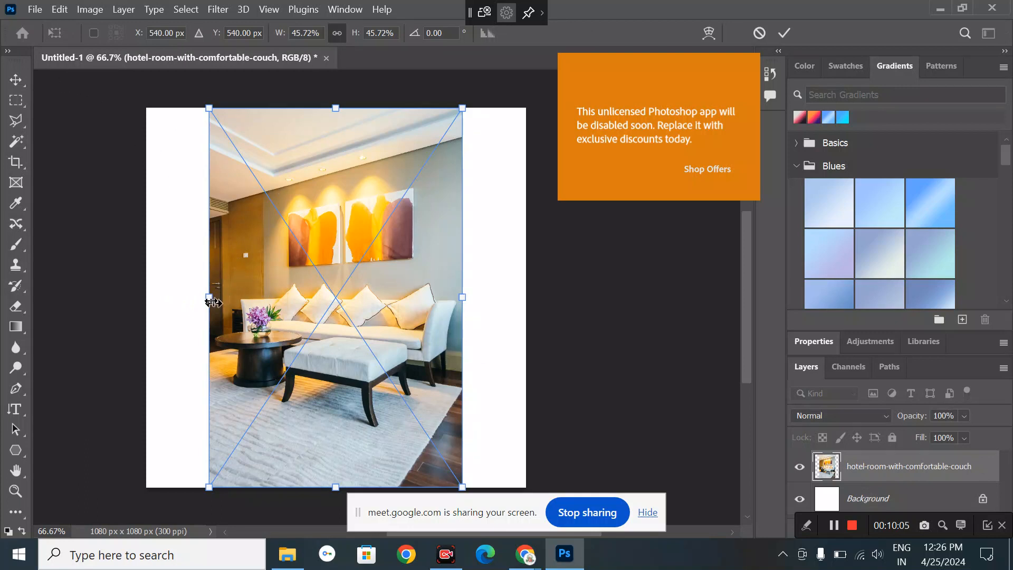
{"action": "left_click_drag", "start_coordinate": [214, 302], "coordinate": [292, 300]}
{"action": "left_click_drag", "start_coordinate": [415, 302], "coordinate": [550, 312]}
{"action": "left_click_drag", "start_coordinate": [546, 312], "coordinate": [428, 301]}
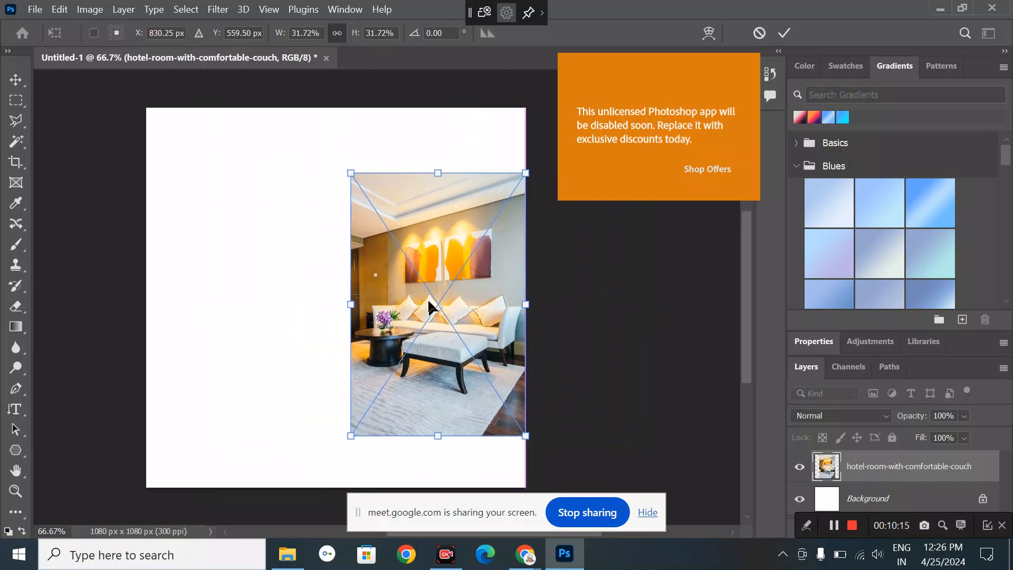
{"action": "left_click_drag", "start_coordinate": [351, 302], "coordinate": [381, 306]}
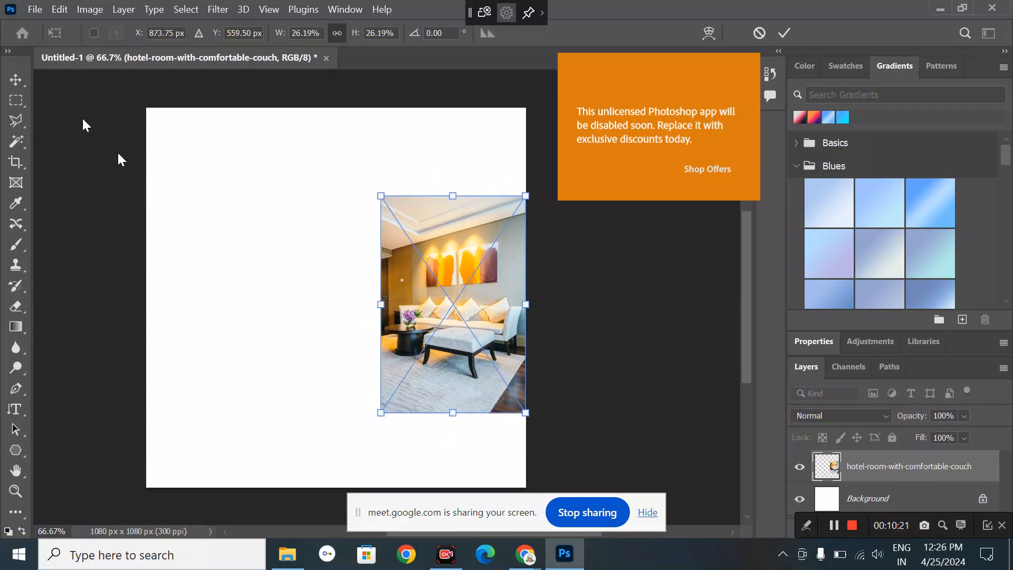
{"action": "left_click", "coordinate": [16, 79]}
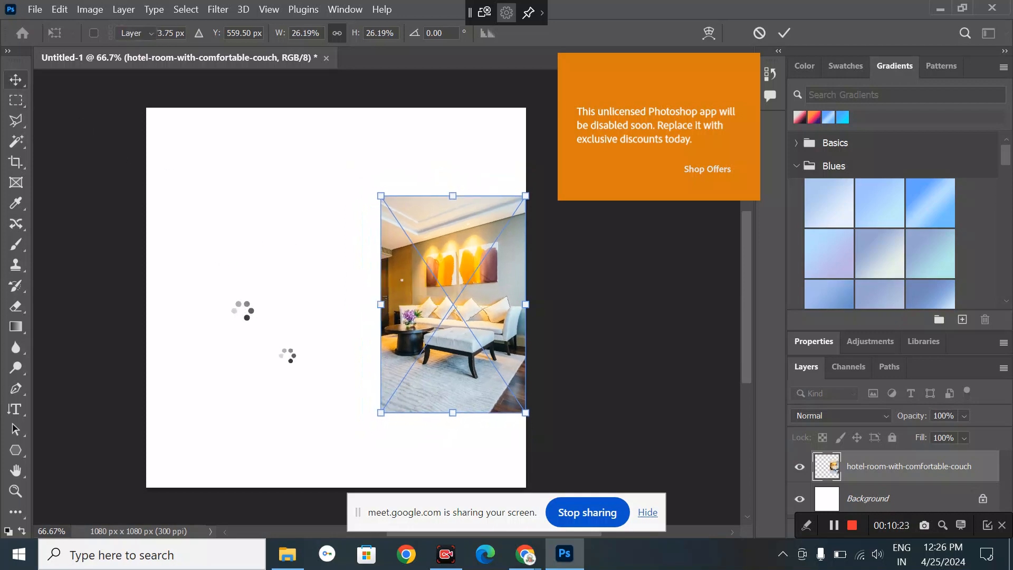
- Google 'lights company logo' in a new Chrome tab
{"action": "mouse_move", "coordinate": [522, 551]}
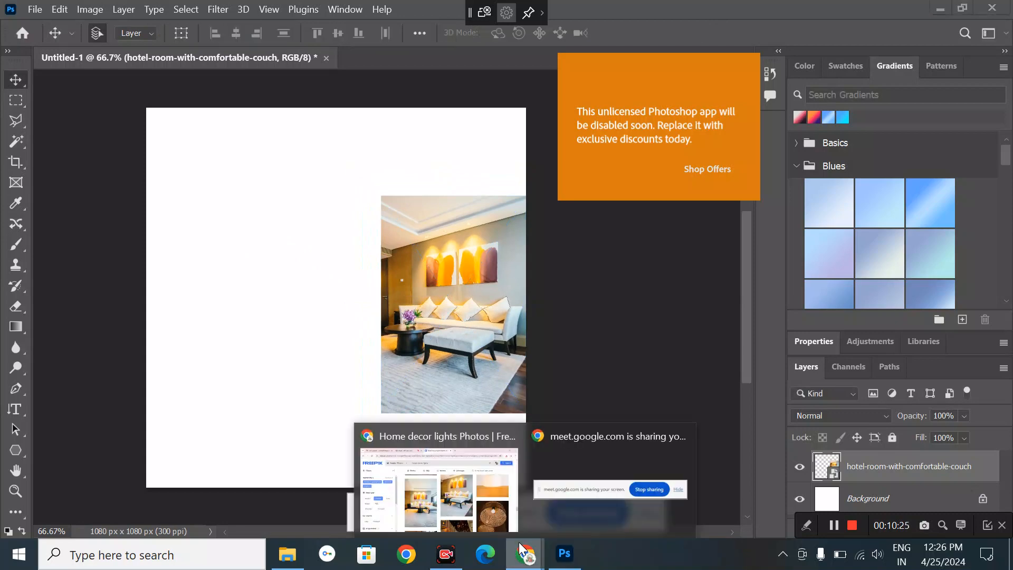
{"action": "left_click", "coordinate": [492, 492]}
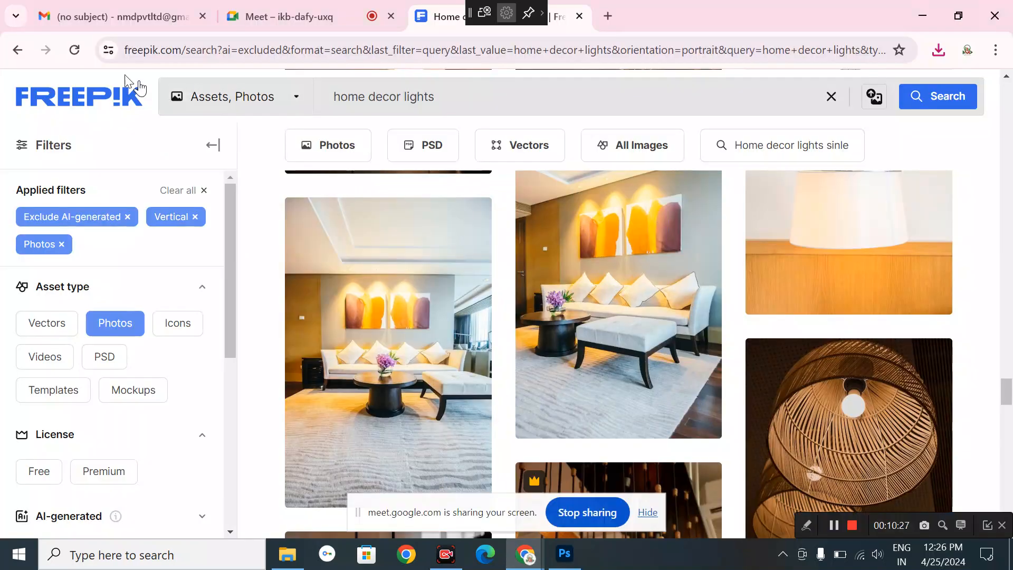
{"action": "left_click", "coordinate": [607, 16]}
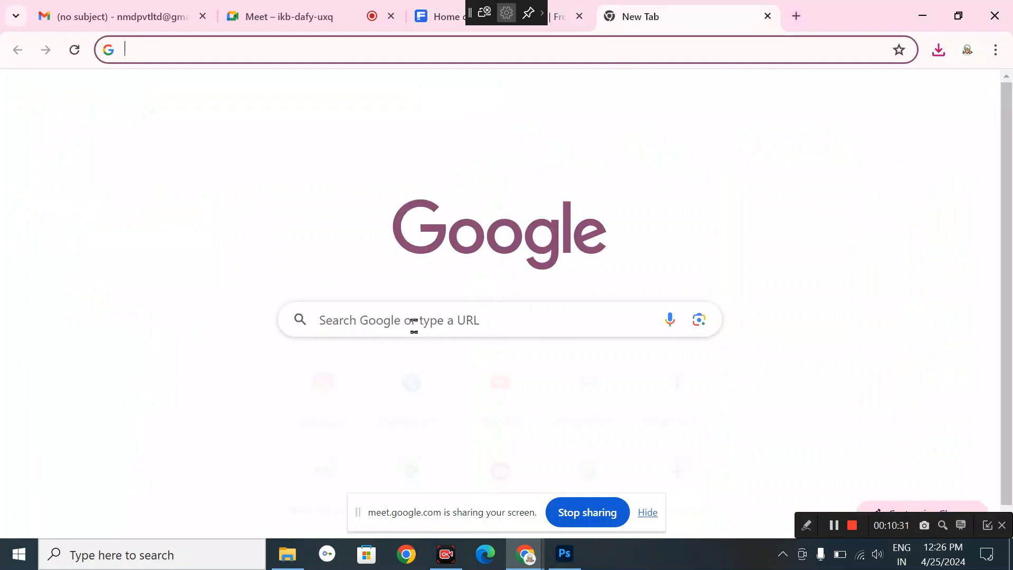
{"action": "left_click", "coordinate": [414, 325]}
{"action": "type", "text": "loi"}
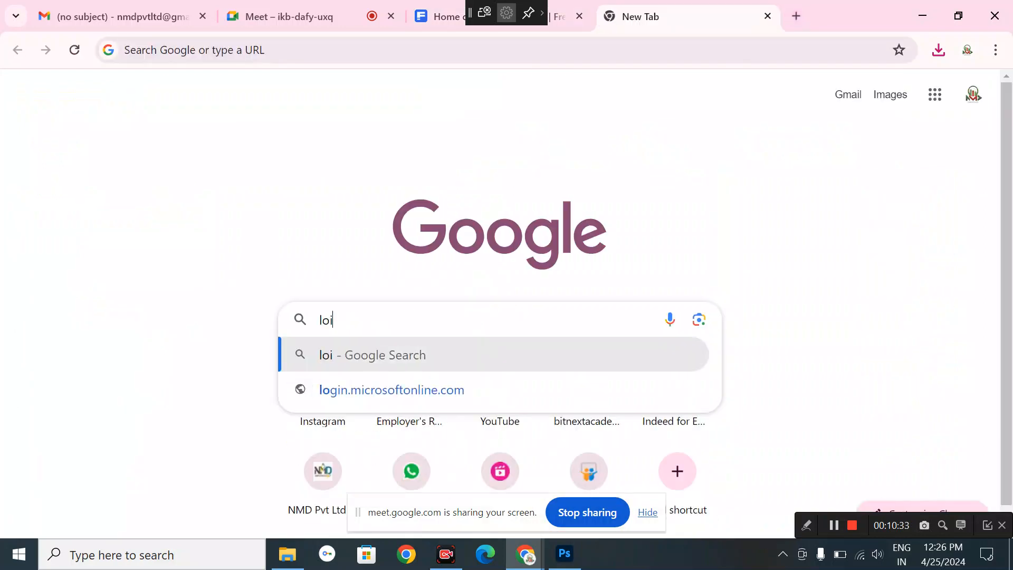
{"action": "key", "text": "BackSpace"}
{"action": "key", "text": "BackSpace"}
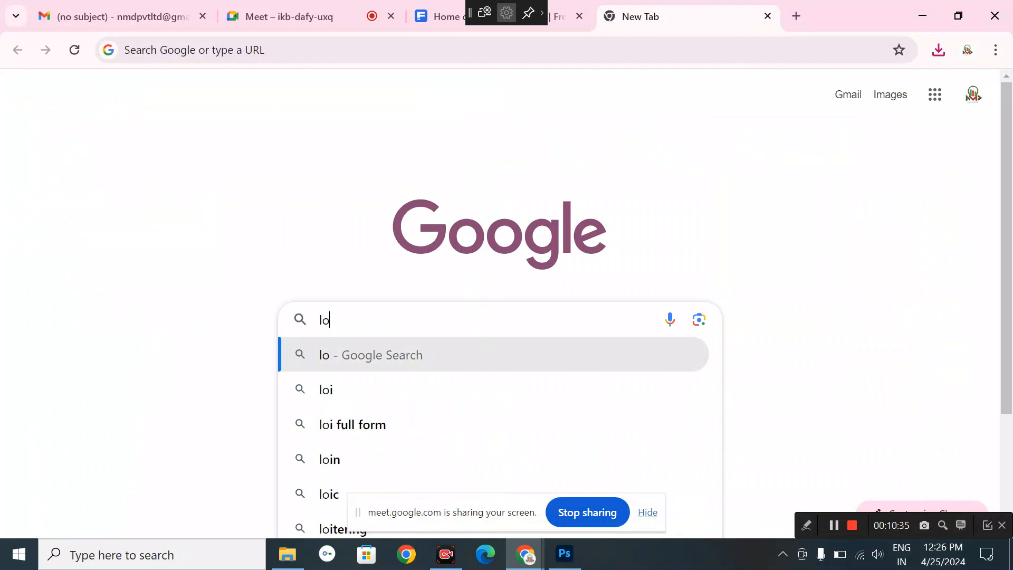
{"action": "type", "text": "ights"}
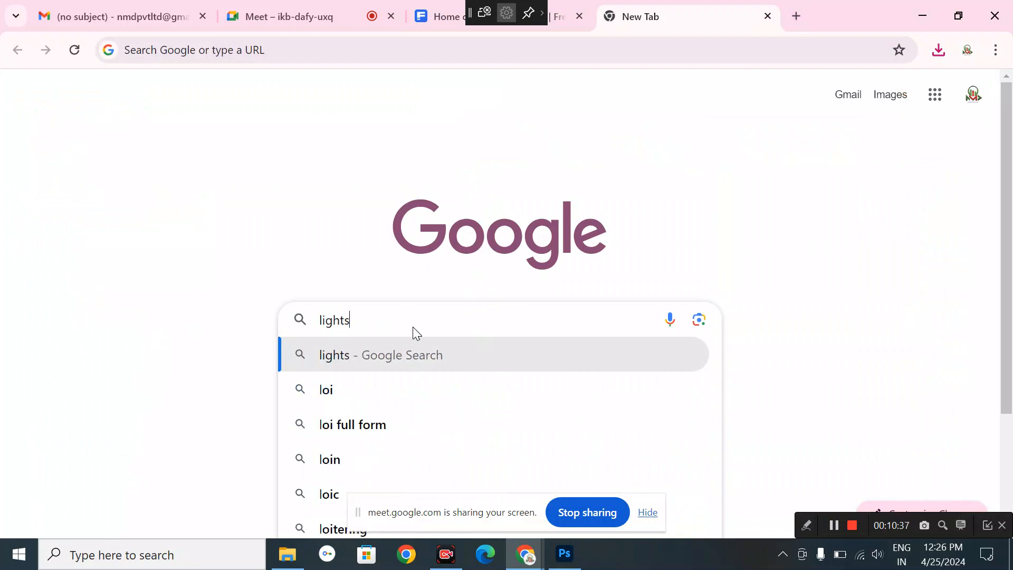
{"action": "type", "text": " conpa"}
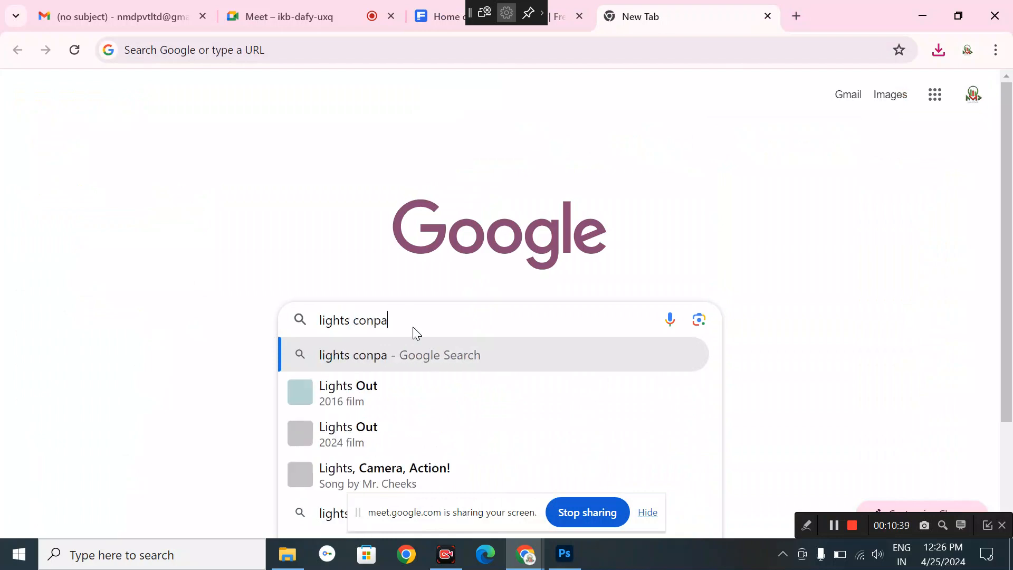
{"action": "type", "text": "ny logo"}
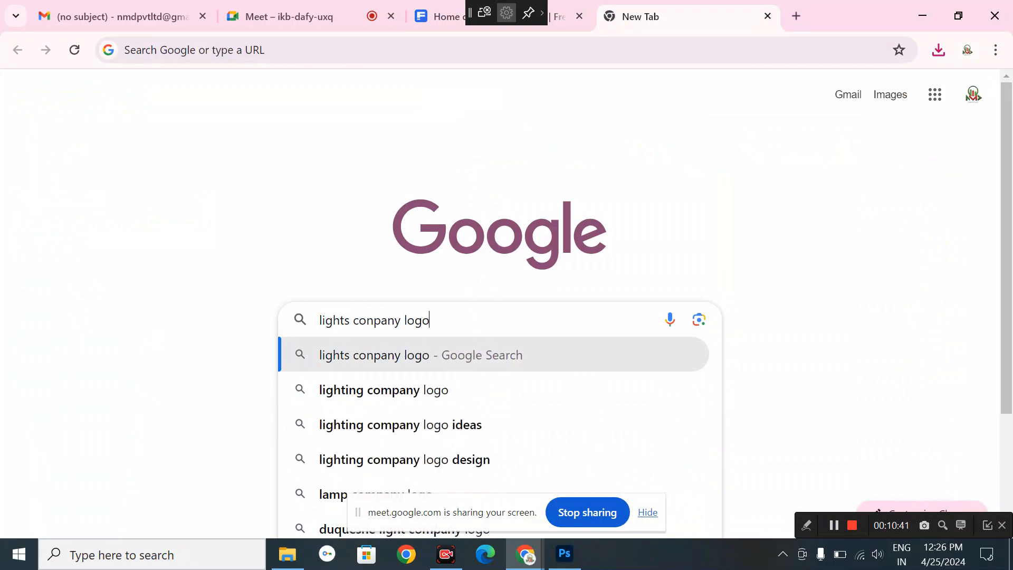
{"action": "key", "text": "Return"}
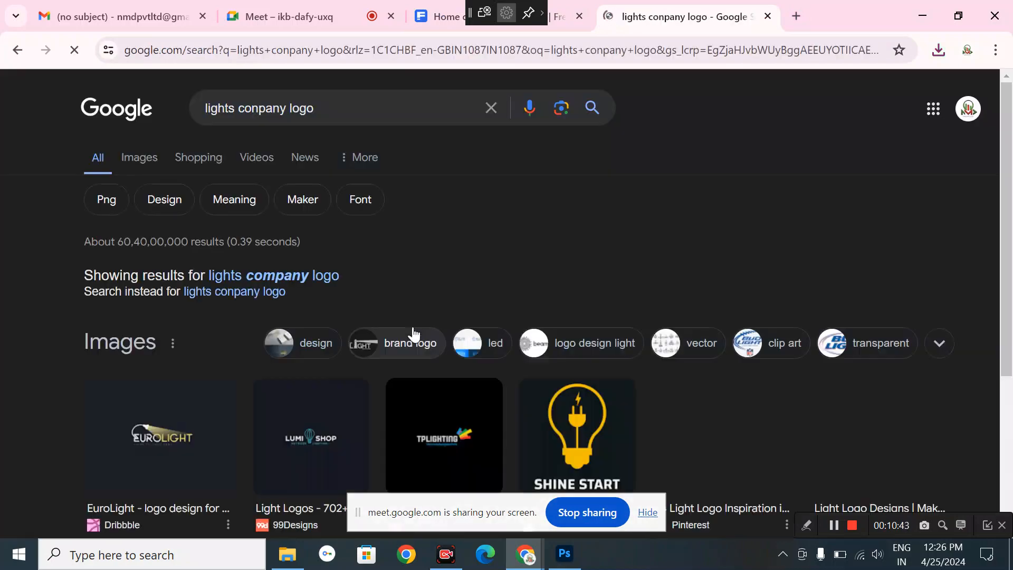
- Open Freepik's lighting logo vectors page and start a vector search for 'light logo'
{"action": "scroll", "coordinate": [144, 285], "scroll_direction": "down", "scroll_amount": 10}
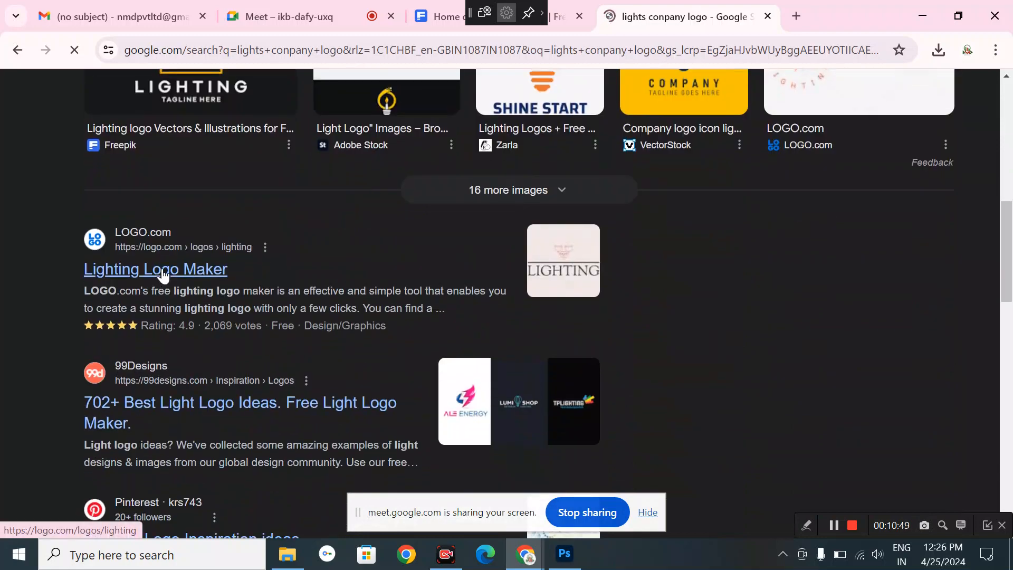
{"action": "left_click", "coordinate": [17, 54]}
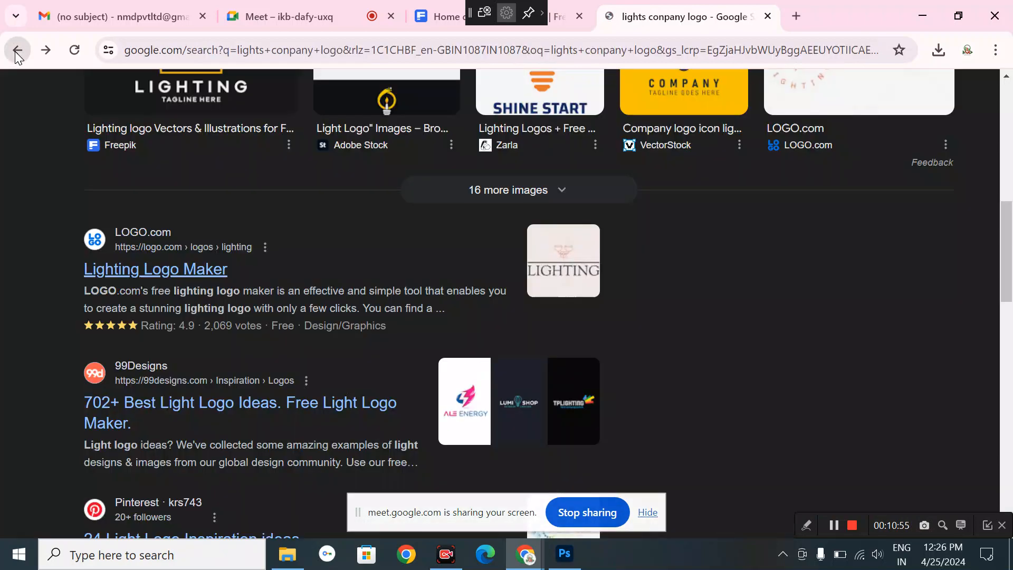
{"action": "scroll", "coordinate": [288, 369], "scroll_direction": "up", "scroll_amount": 5}
{"action": "scroll", "coordinate": [285, 519], "scroll_direction": "up", "scroll_amount": 1}
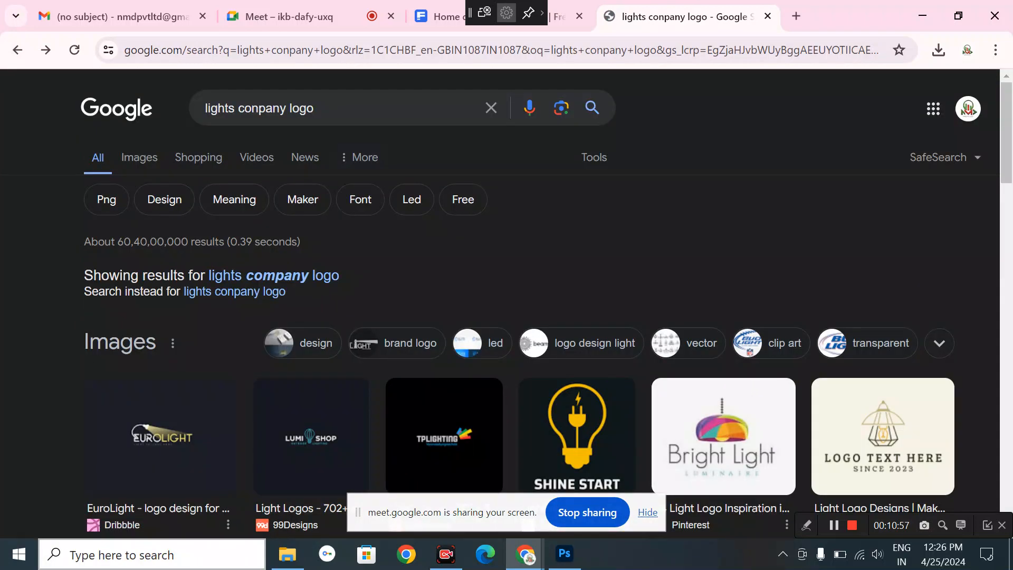
{"action": "scroll", "coordinate": [240, 380], "scroll_direction": "down", "scroll_amount": 4}
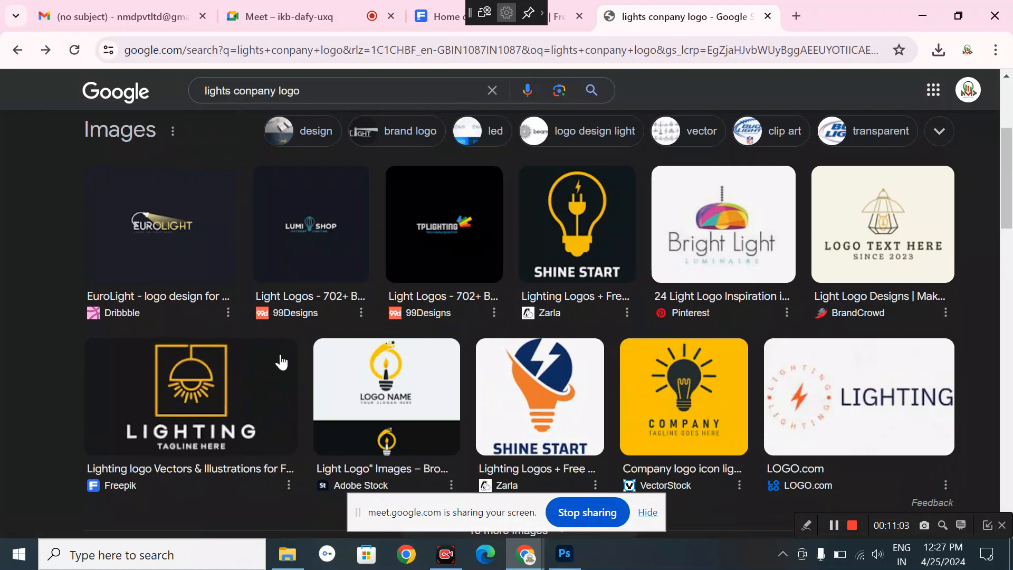
{"action": "scroll", "coordinate": [282, 363], "scroll_direction": "down", "scroll_amount": 1}
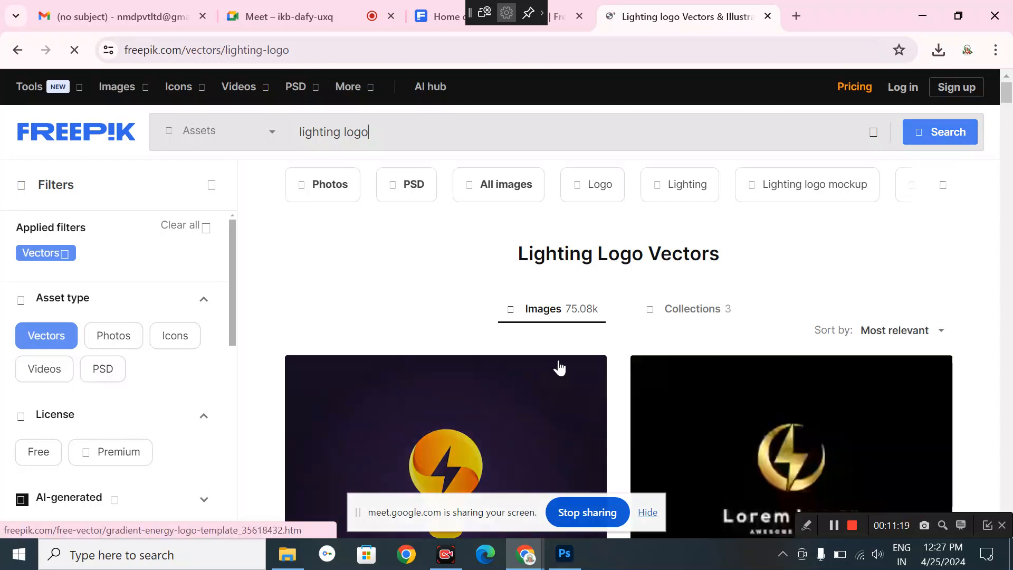
{"action": "scroll", "coordinate": [559, 365], "scroll_direction": "down", "scroll_amount": 4}
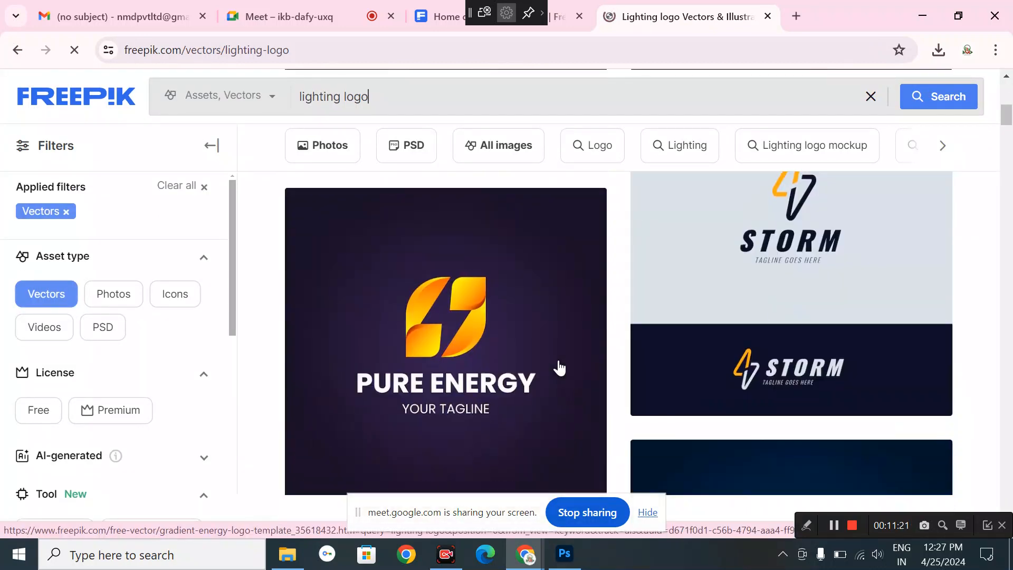
{"action": "scroll", "coordinate": [558, 366], "scroll_direction": "down", "scroll_amount": 9}
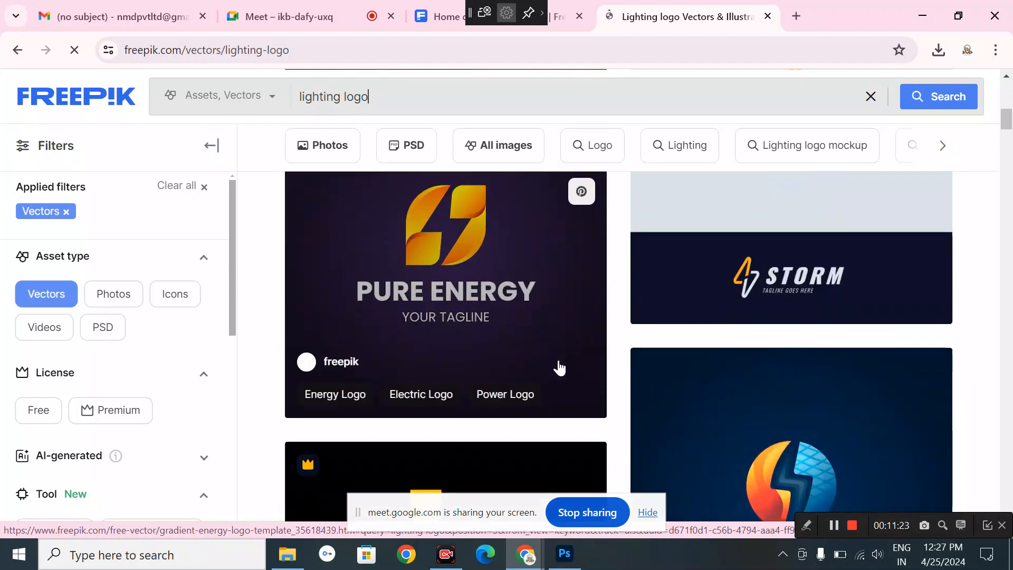
{"action": "left_click", "coordinate": [324, 97]}
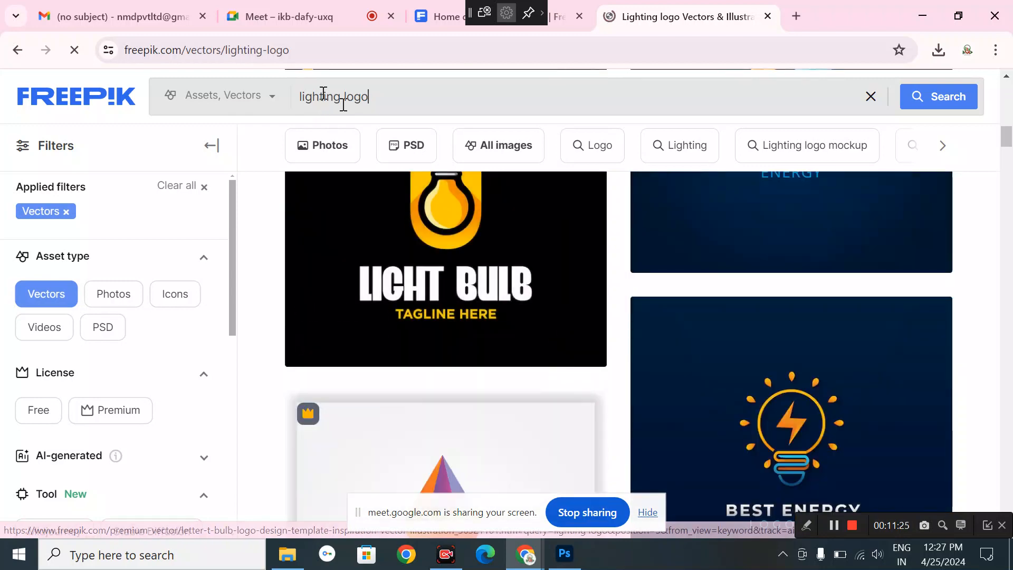
{"action": "scroll", "coordinate": [425, 198], "scroll_direction": "down", "scroll_amount": 4}
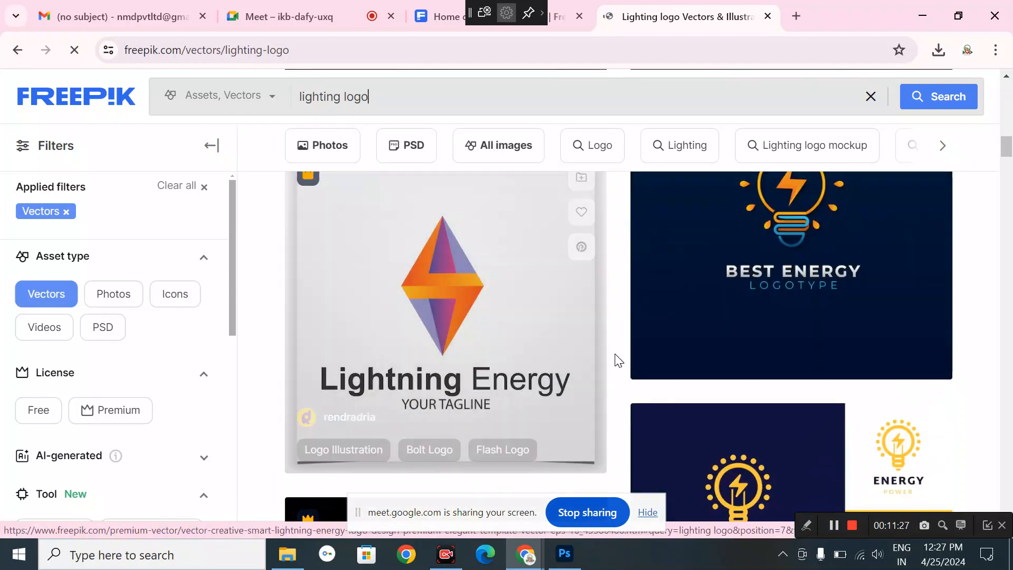
{"action": "scroll", "coordinate": [615, 357], "scroll_direction": "down", "scroll_amount": 10}
{"action": "scroll", "coordinate": [618, 360], "scroll_direction": "down", "scroll_amount": 11}
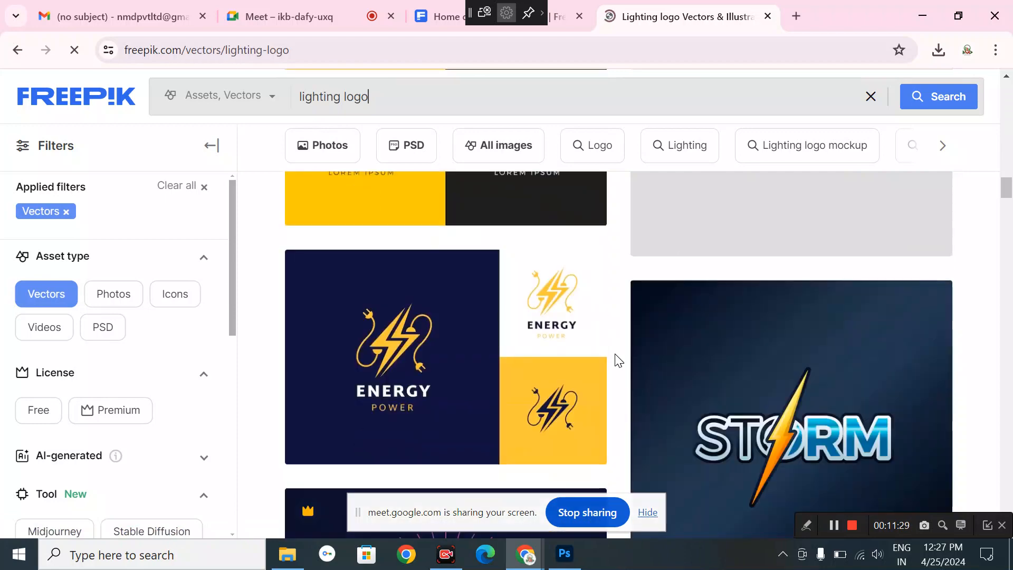
{"action": "scroll", "coordinate": [618, 360], "scroll_direction": "down", "scroll_amount": 10}
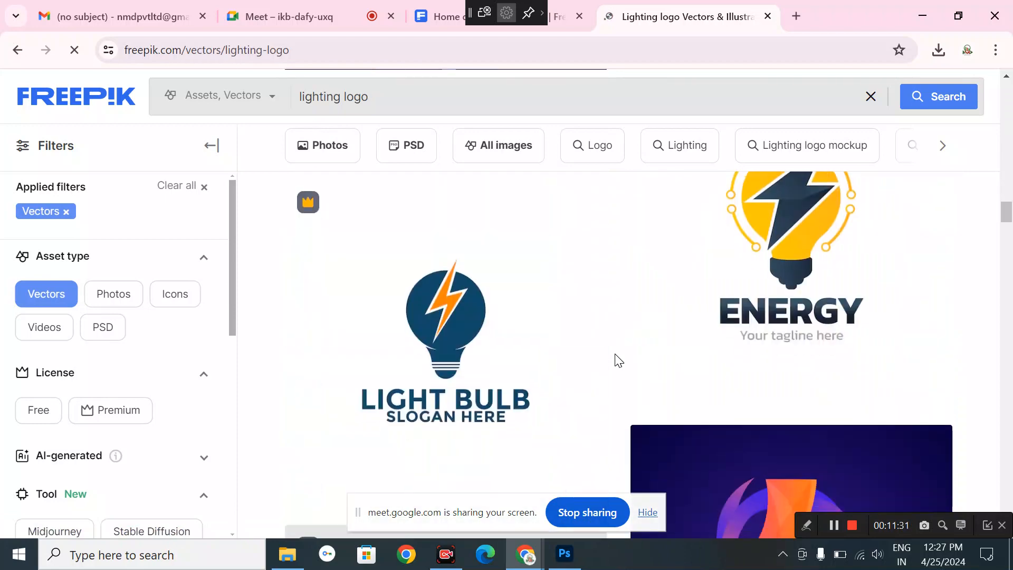
{"action": "scroll", "coordinate": [615, 357], "scroll_direction": "down", "scroll_amount": 2}
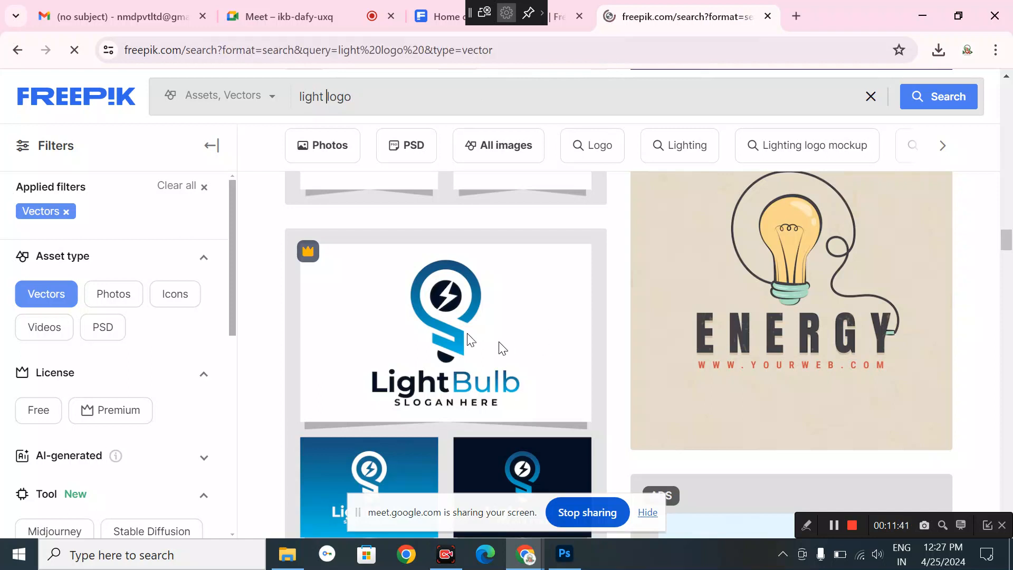
- Browse the light logo vectors, preview the Daylight logo, then switch Asset type to Icons
{"action": "scroll", "coordinate": [531, 326], "scroll_direction": "down", "scroll_amount": 3}
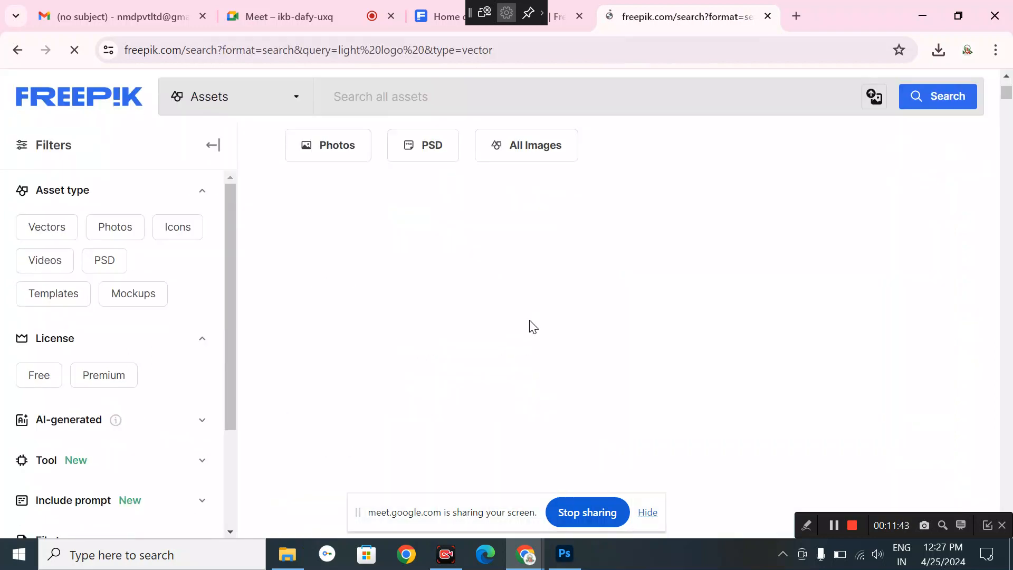
{"action": "scroll", "coordinate": [532, 326], "scroll_direction": "down", "scroll_amount": 2}
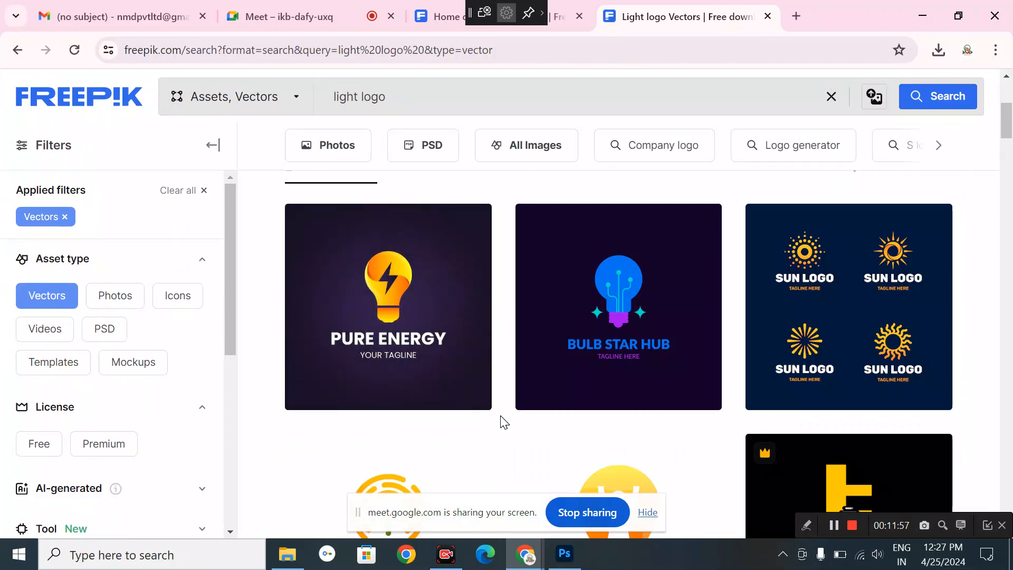
{"action": "scroll", "coordinate": [504, 422], "scroll_direction": "down", "scroll_amount": 8}
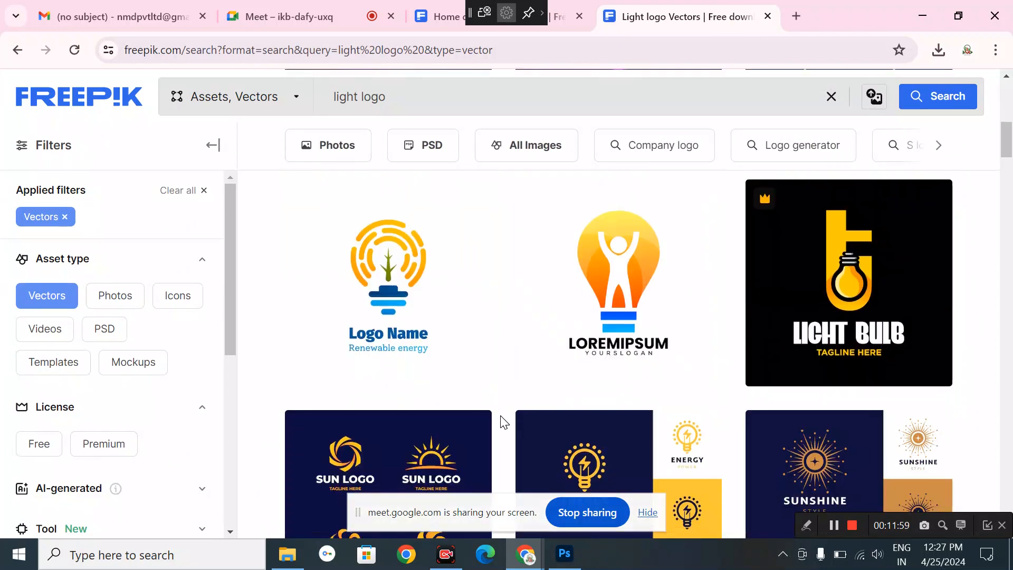
{"action": "scroll", "coordinate": [504, 422], "scroll_direction": "down", "scroll_amount": 13}
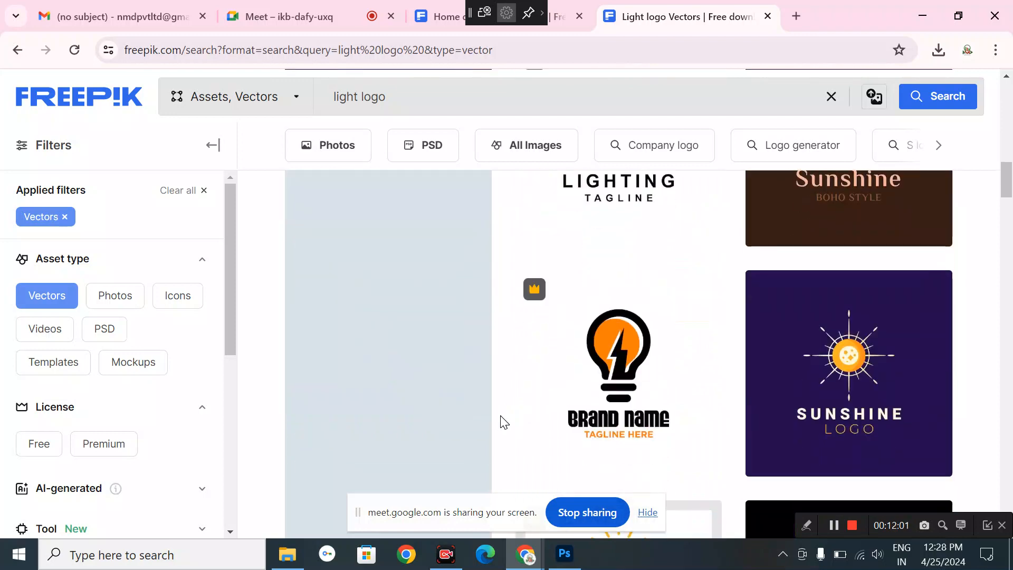
{"action": "scroll", "coordinate": [504, 422], "scroll_direction": "down", "scroll_amount": 5}
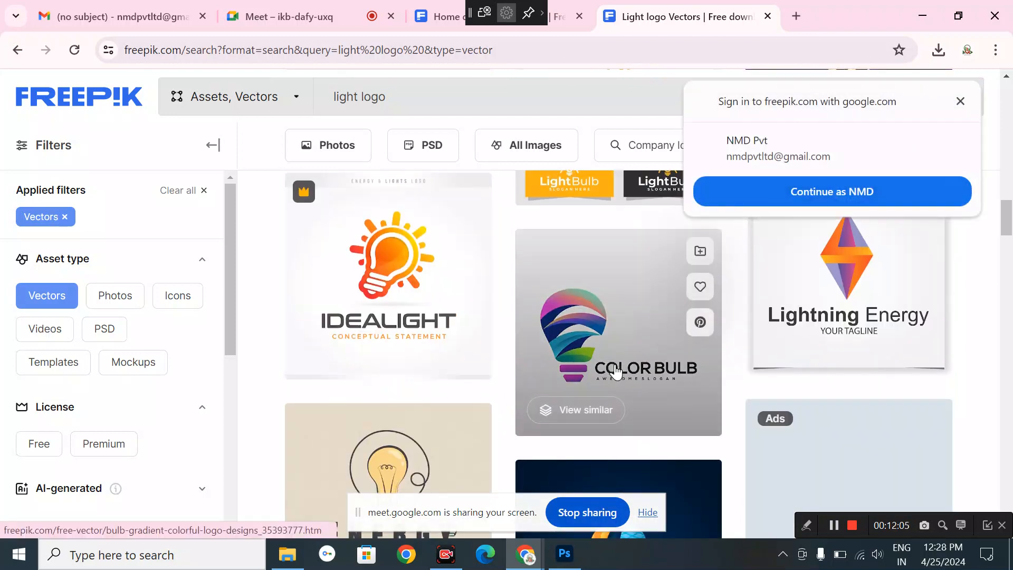
{"action": "scroll", "coordinate": [615, 371], "scroll_direction": "down", "scroll_amount": 5}
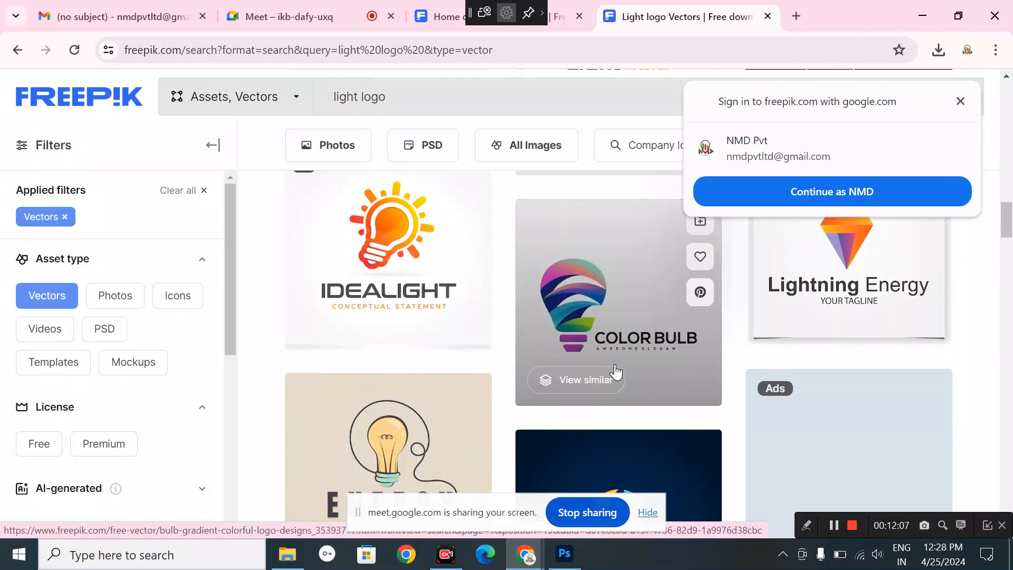
{"action": "scroll", "coordinate": [615, 372], "scroll_direction": "down", "scroll_amount": 3}
{"action": "scroll", "coordinate": [615, 372], "scroll_direction": "down", "scroll_amount": 5}
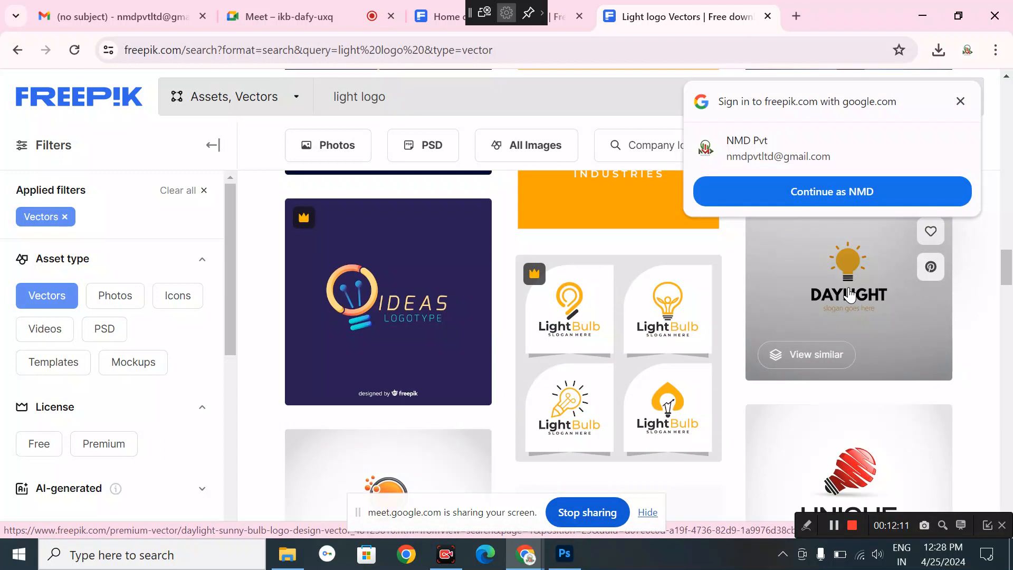
{"action": "left_click", "coordinate": [848, 296]}
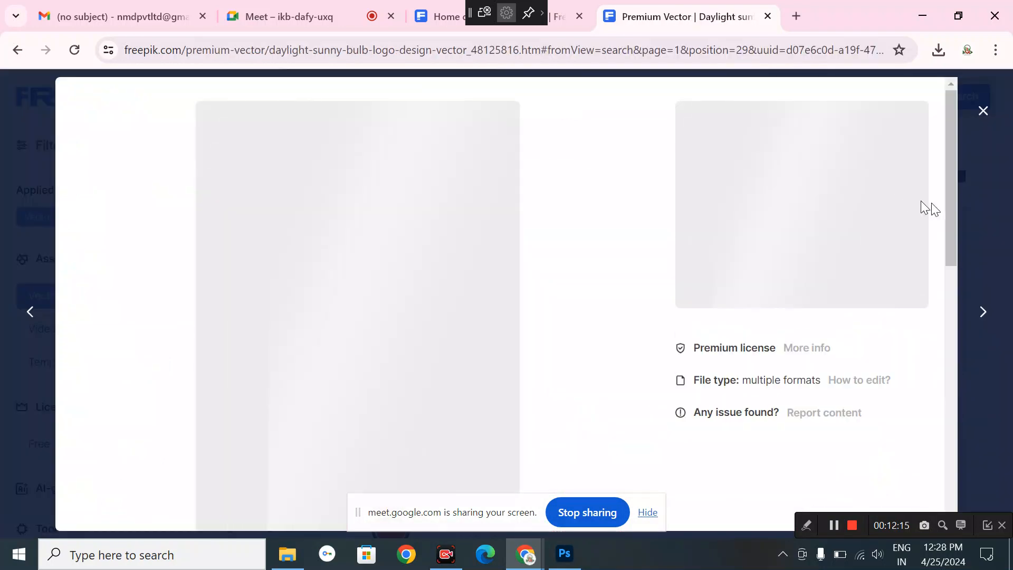
{"action": "left_click", "coordinate": [985, 111]}
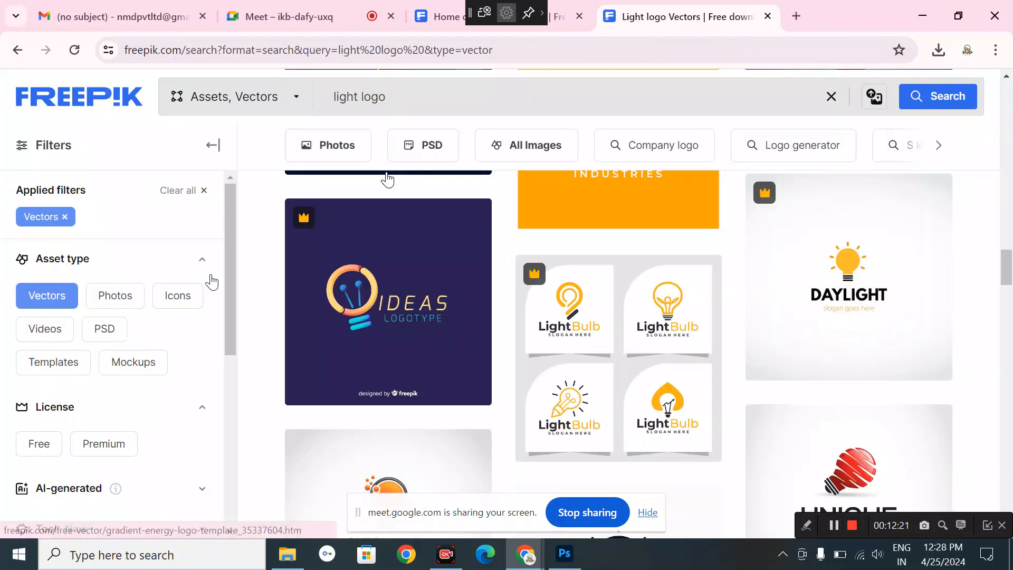
{"action": "left_click", "coordinate": [166, 293]}
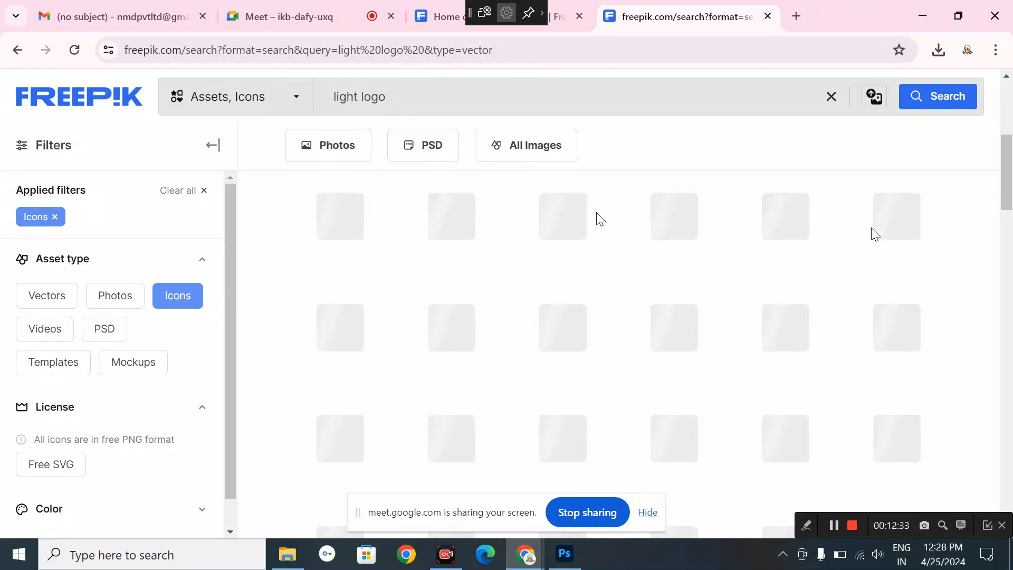
- Check the network connection and browse the light logo icon results
{"action": "left_click", "coordinate": [858, 559]}
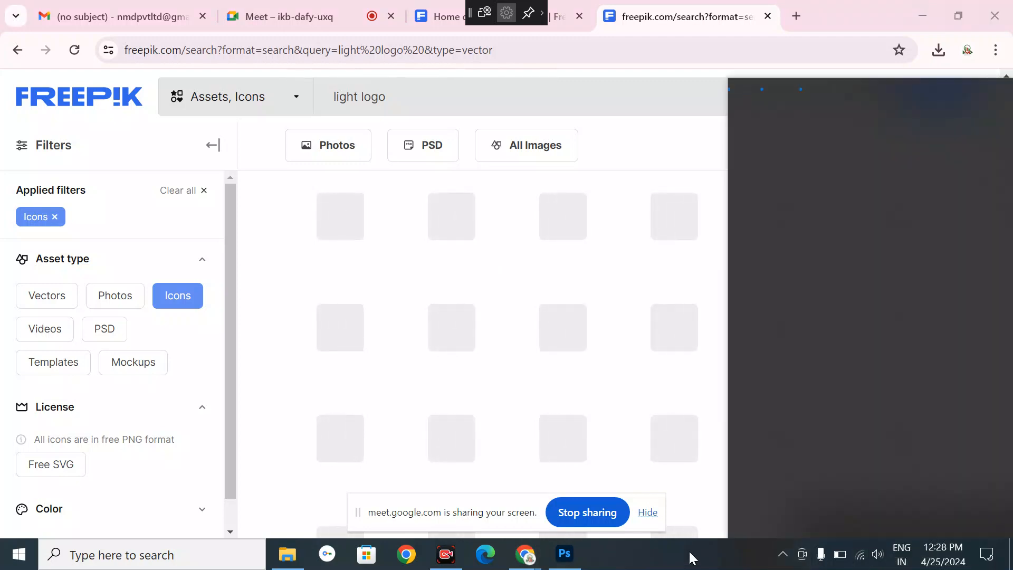
{"action": "left_click", "coordinate": [689, 551]}
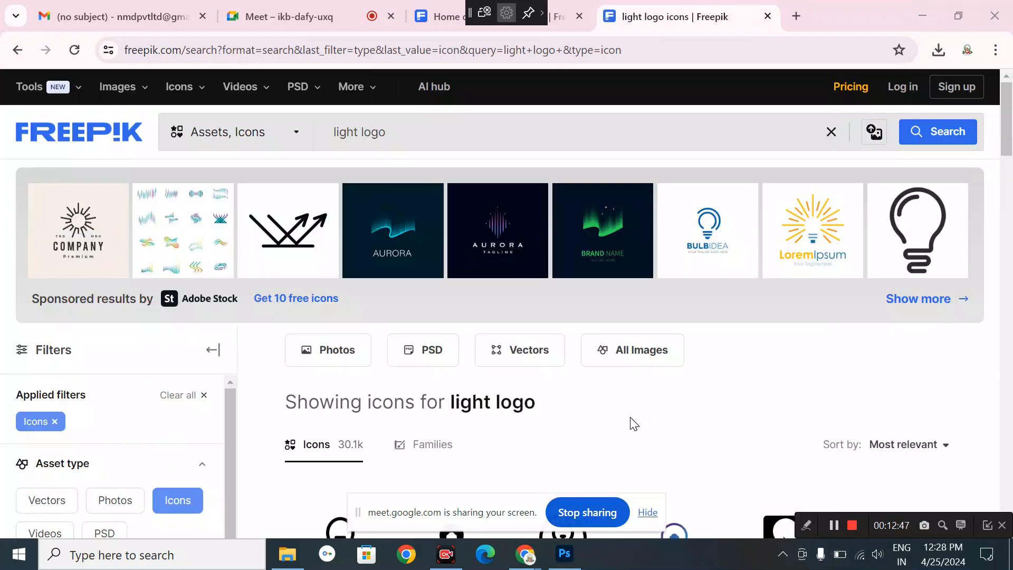
{"action": "scroll", "coordinate": [630, 423], "scroll_direction": "down", "scroll_amount": 4}
{"action": "scroll", "coordinate": [633, 422], "scroll_direction": "down", "scroll_amount": 3}
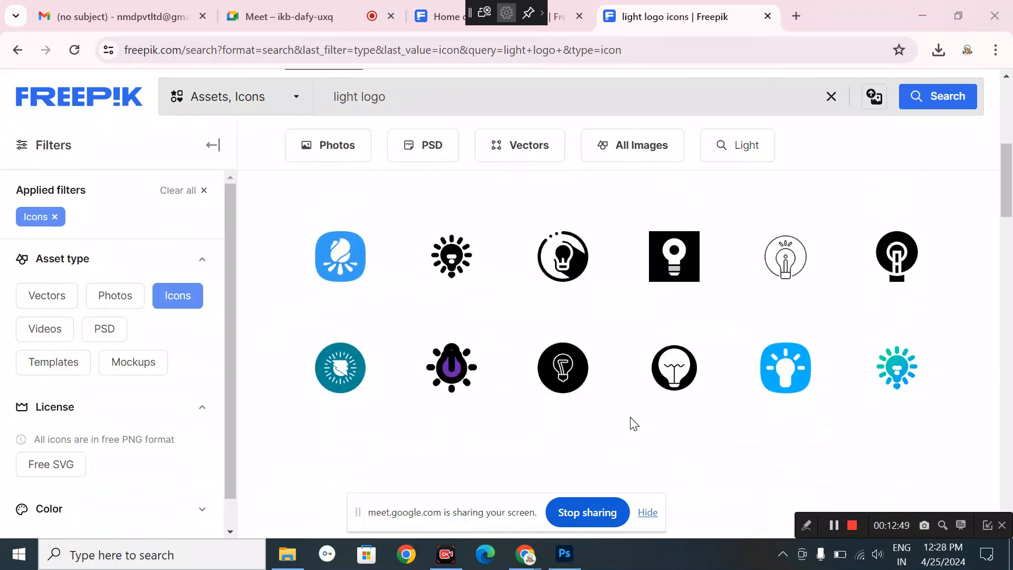
{"action": "scroll", "coordinate": [633, 423], "scroll_direction": "down", "scroll_amount": 2}
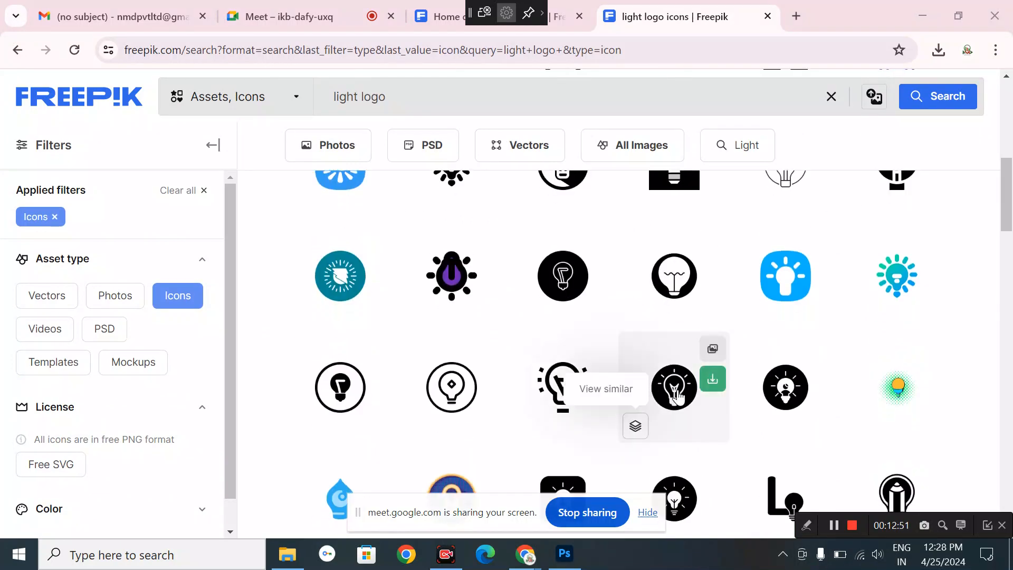
{"action": "scroll", "coordinate": [678, 396], "scroll_direction": "down", "scroll_amount": 3}
{"action": "scroll", "coordinate": [677, 397], "scroll_direction": "up", "scroll_amount": 3}
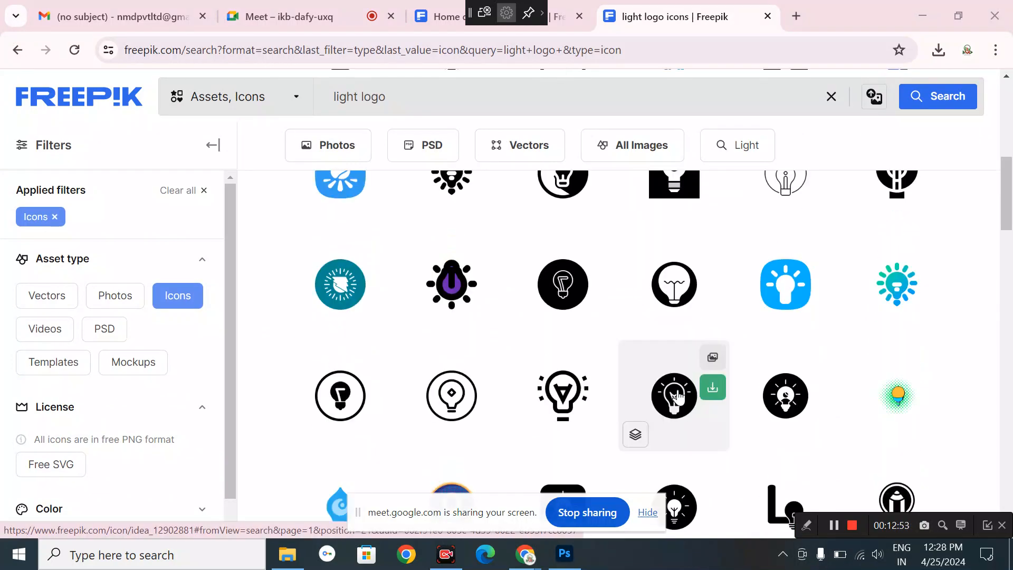
- Download the orange gradient bulb icon as PNG
{"action": "left_click", "coordinate": [931, 285]}
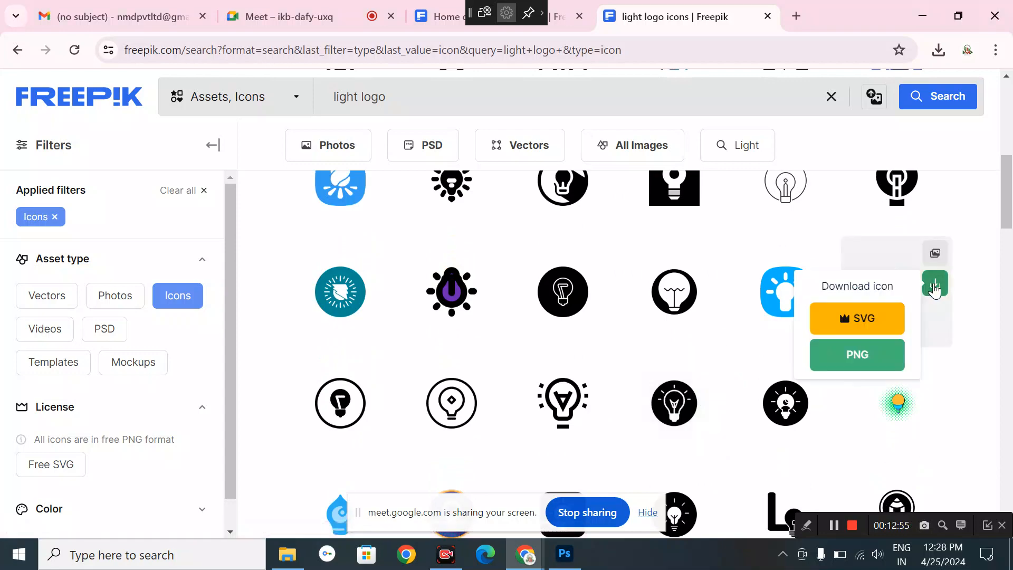
{"action": "scroll", "coordinate": [754, 430], "scroll_direction": "down", "scroll_amount": 10}
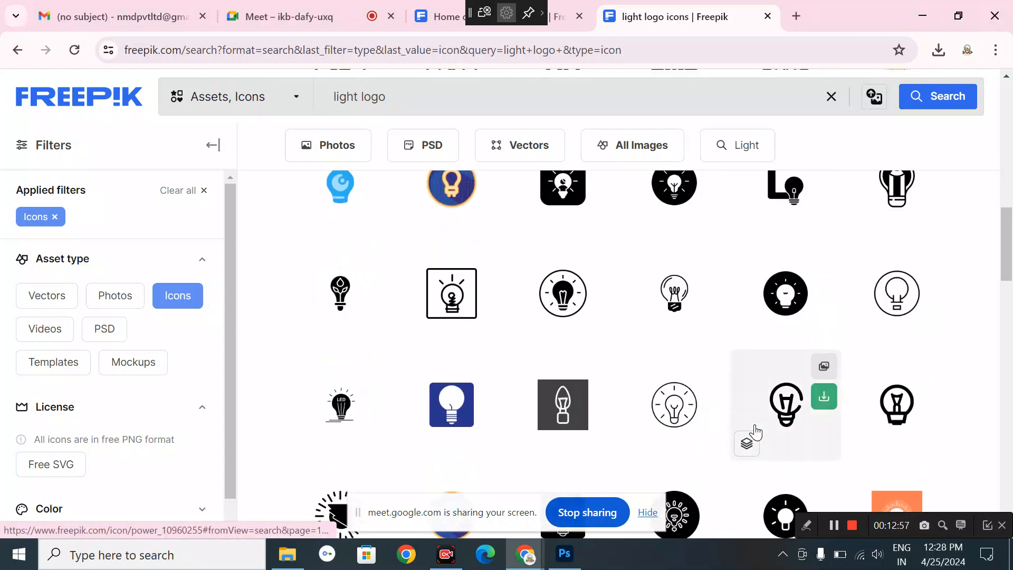
{"action": "scroll", "coordinate": [754, 431], "scroll_direction": "down", "scroll_amount": 4}
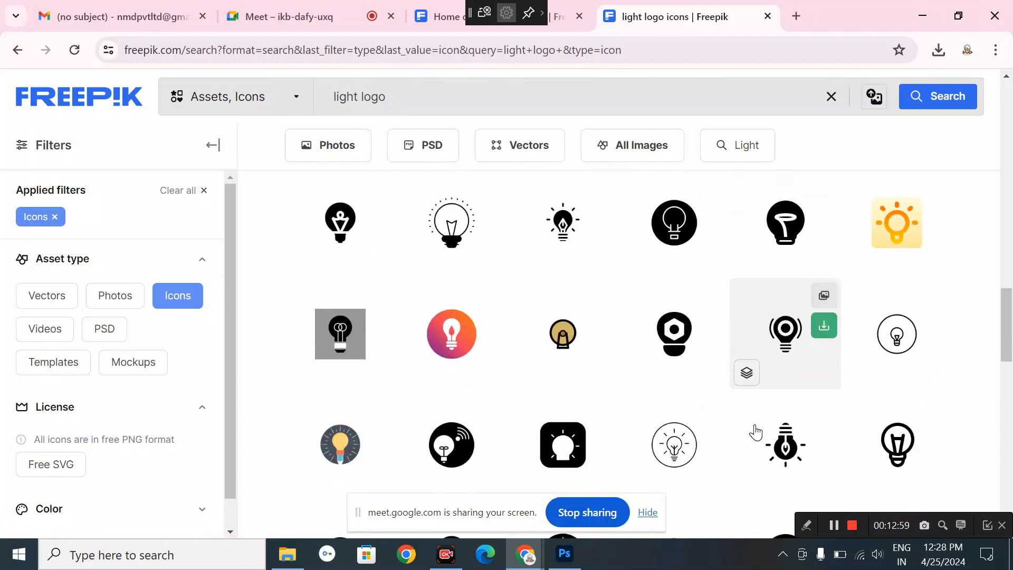
{"action": "left_click", "coordinate": [490, 304]}
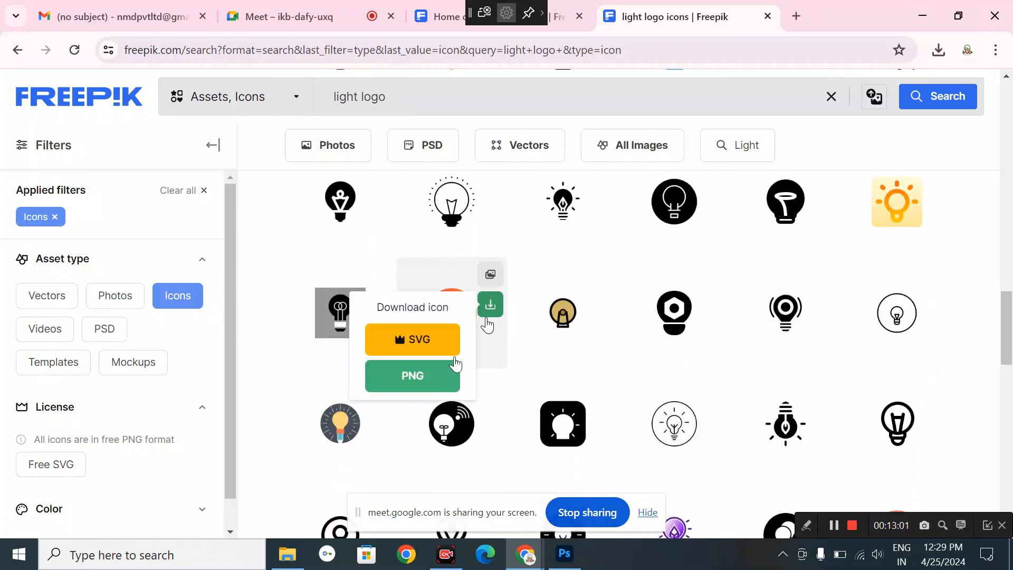
{"action": "left_click", "coordinate": [437, 372]}
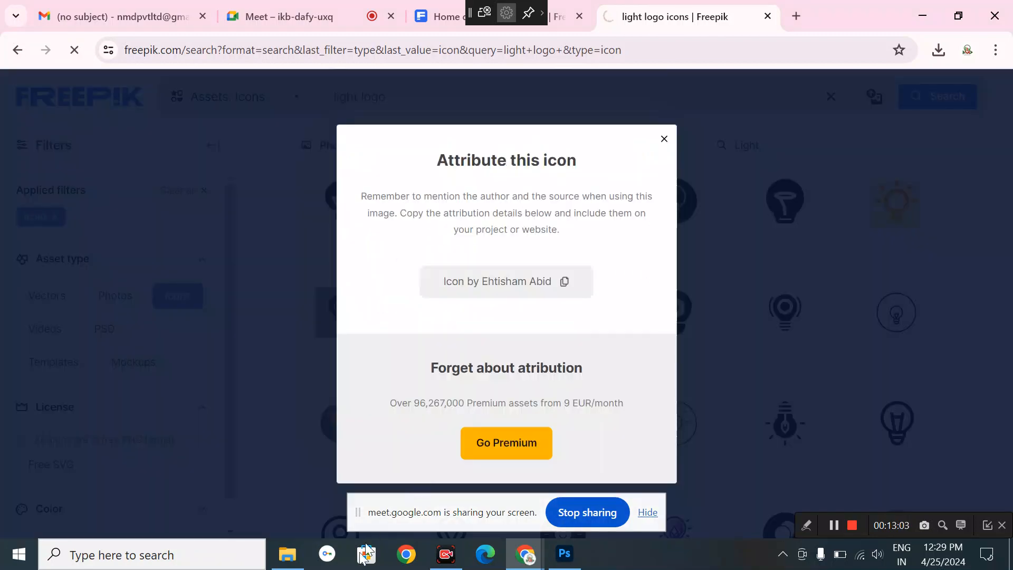
- Drag eco-bulb from Downloads onto the canvas, scale it to 6.70% top-left, then select the hotel-room layer
{"action": "mouse_move", "coordinate": [299, 564]}
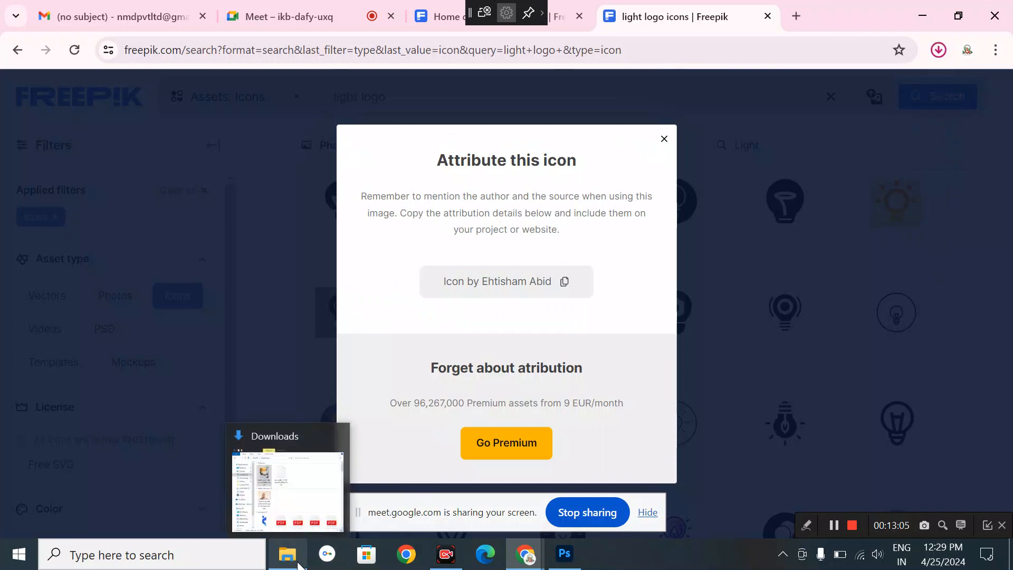
{"action": "left_click", "coordinate": [288, 555]}
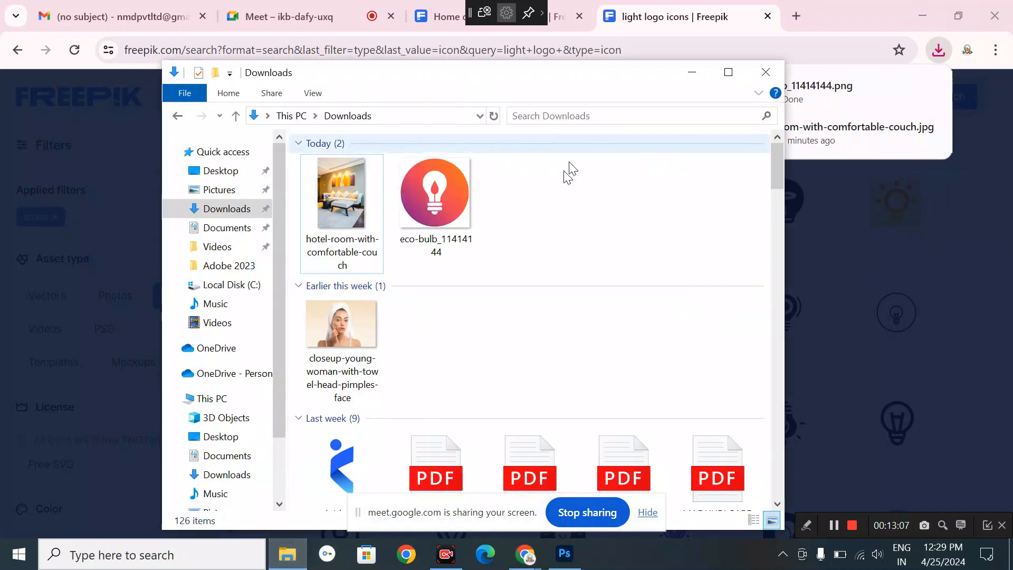
{"action": "left_click_drag", "start_coordinate": [435, 200], "coordinate": [295, 295]}
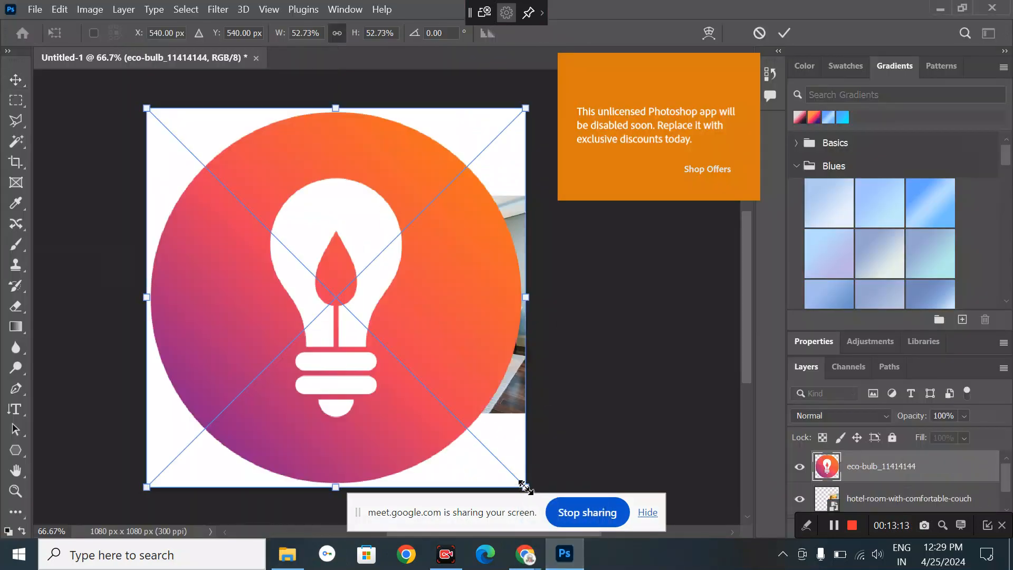
{"action": "left_click_drag", "start_coordinate": [525, 486], "coordinate": [207, 169]}
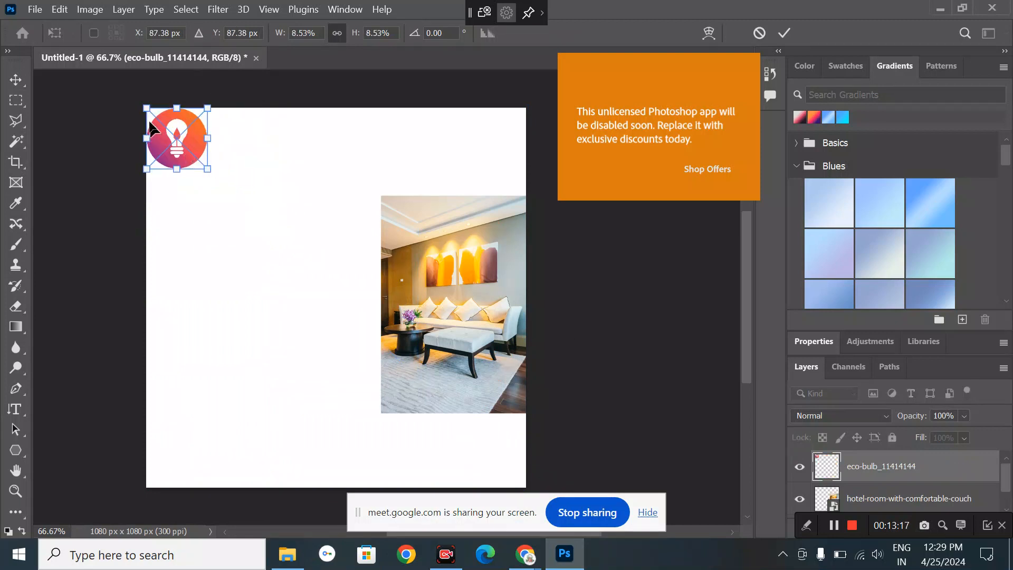
{"action": "left_click_drag", "start_coordinate": [138, 105], "coordinate": [153, 119]}
{"action": "left_click", "coordinate": [17, 81]}
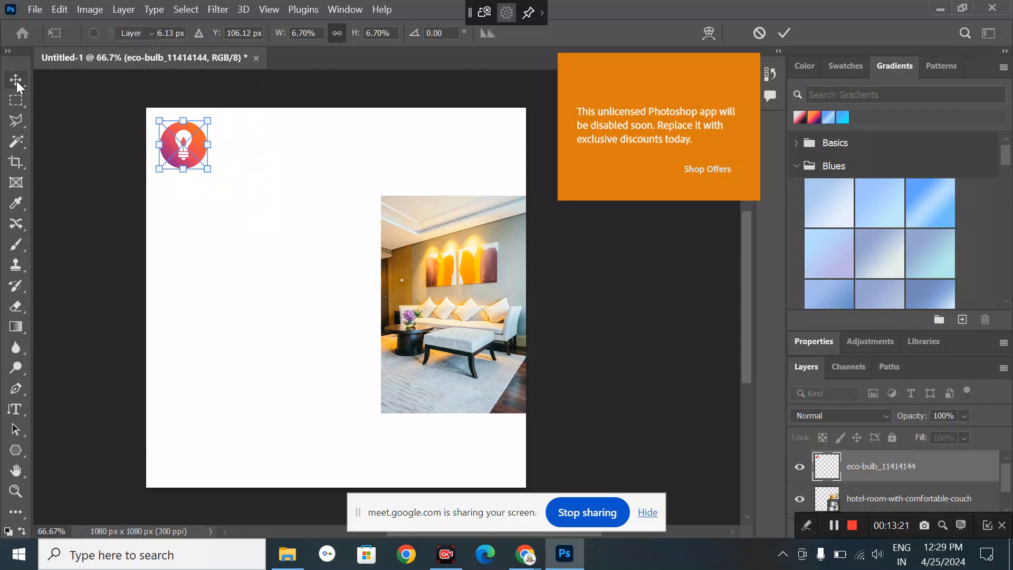
{"action": "left_click", "coordinate": [167, 260]}
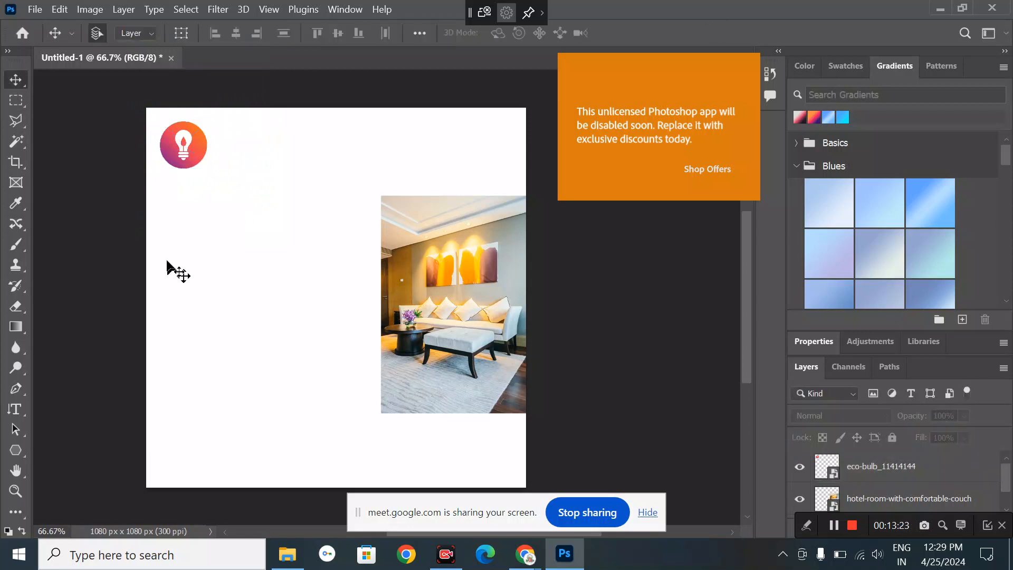
{"action": "left_click", "coordinate": [383, 331]}
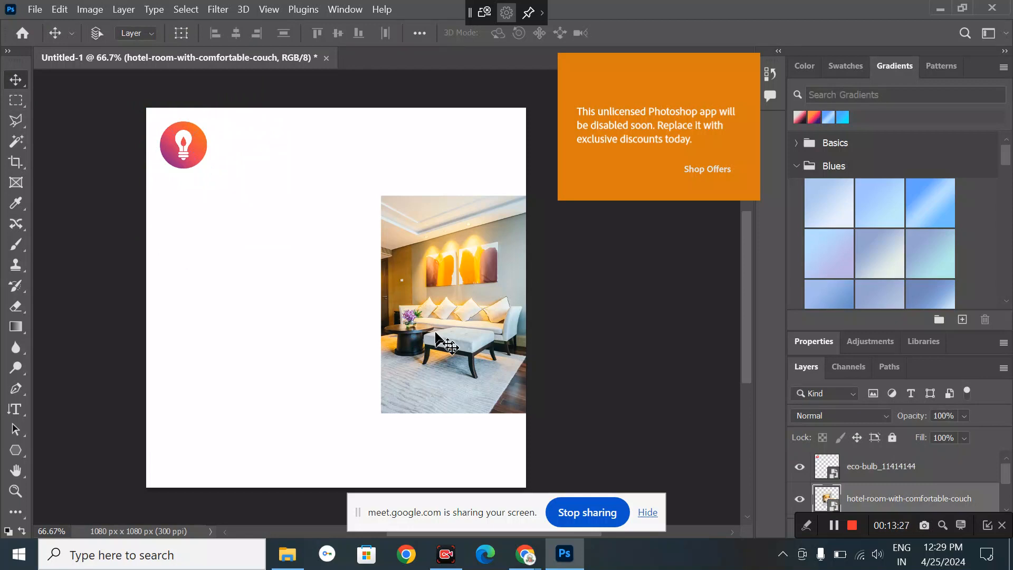
- Duplicate the hotel-room photo, put its layer below the original, and butt it against the original's left side
{"action": "left_click_drag", "start_coordinate": [437, 336], "coordinate": [320, 329]}
{"action": "left_click_drag", "start_coordinate": [383, 316], "coordinate": [313, 342]}
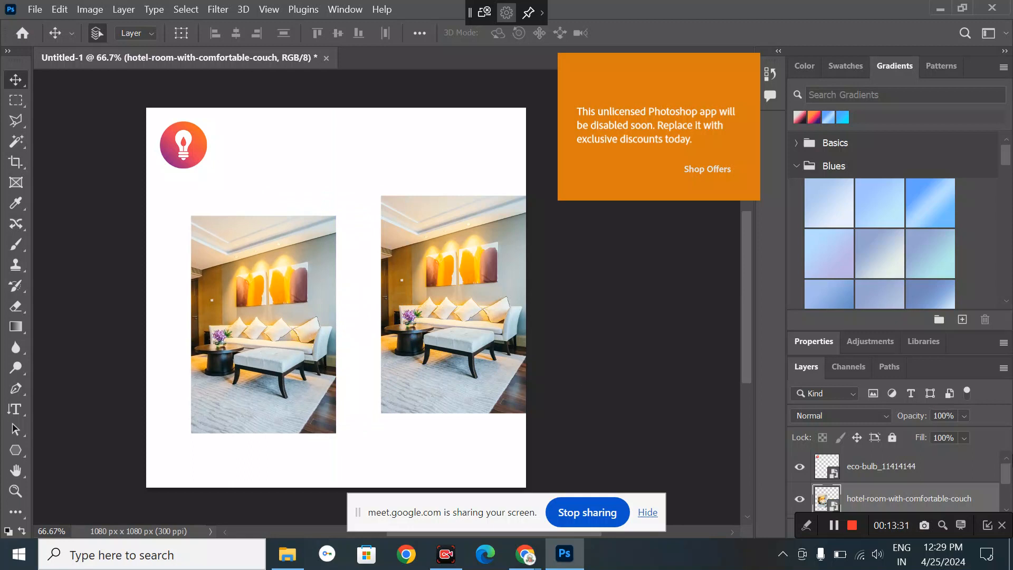
{"action": "scroll", "coordinate": [938, 478], "scroll_direction": "down", "scroll_amount": 1}
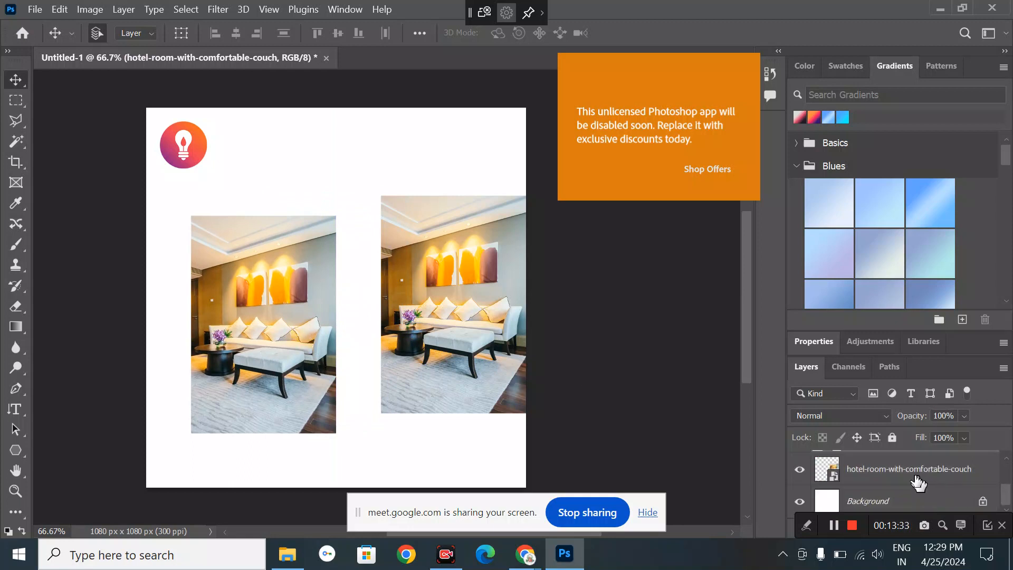
{"action": "left_click_drag", "start_coordinate": [854, 354], "coordinate": [854, 295]}
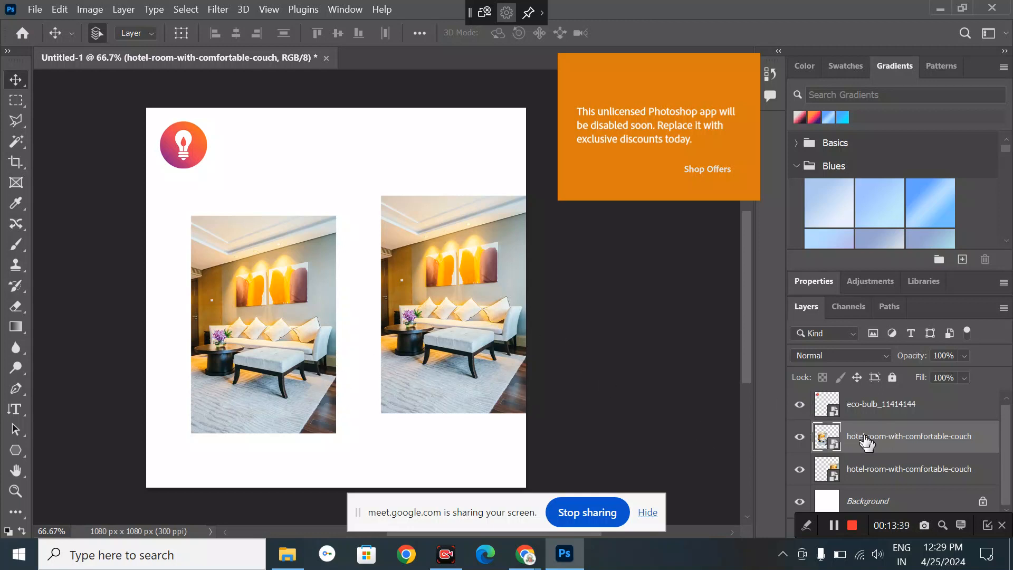
{"action": "left_click_drag", "start_coordinate": [866, 440], "coordinate": [867, 486]}
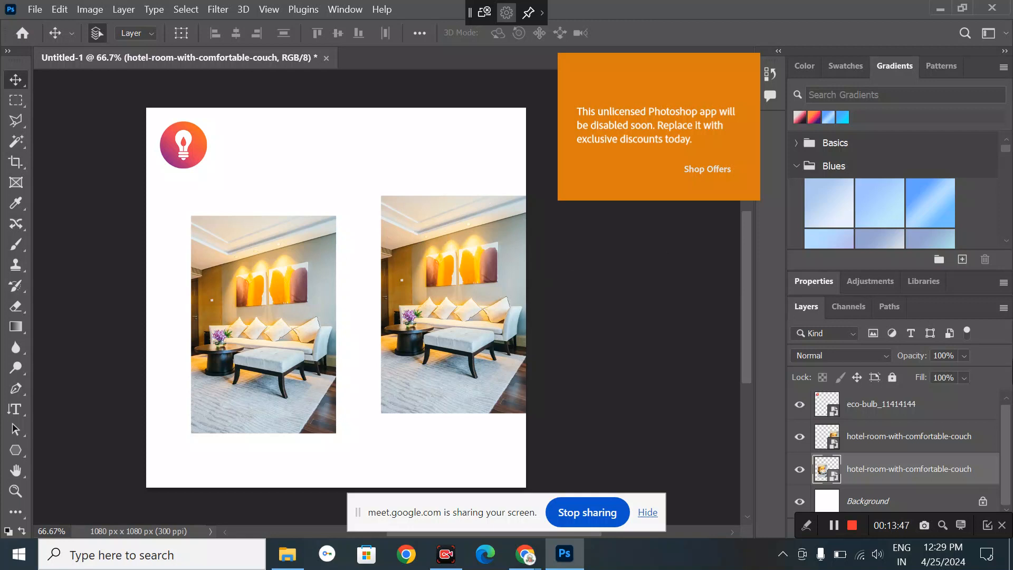
{"action": "left_click_drag", "start_coordinate": [262, 313], "coordinate": [269, 312]}
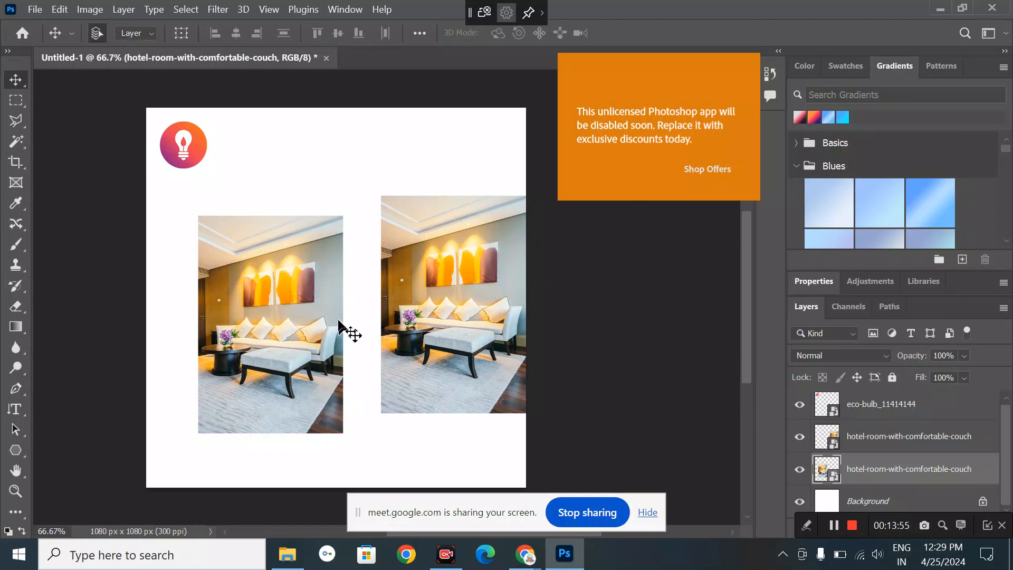
{"action": "left_click_drag", "start_coordinate": [338, 324], "coordinate": [374, 320]}
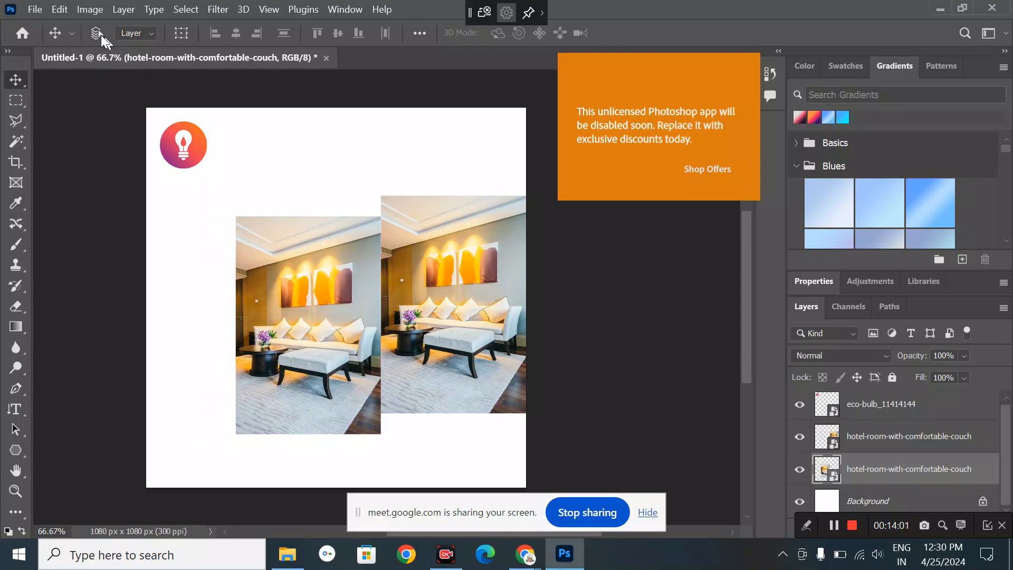
- Enable Use Legacy Free Transform in General preferences and close the Preferences dialog
{"action": "left_click", "coordinate": [34, 9]}
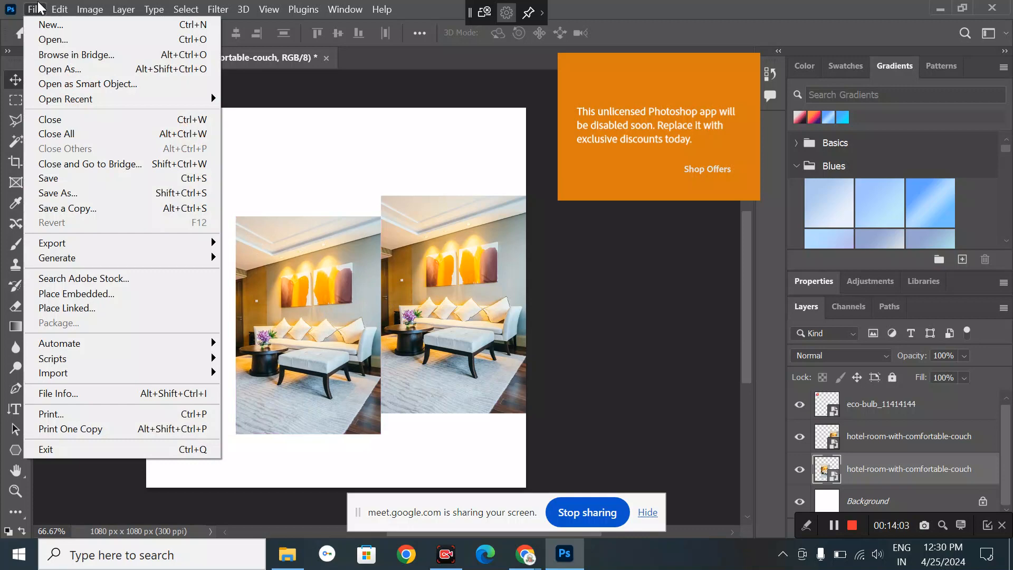
{"action": "left_click", "coordinate": [66, 11]}
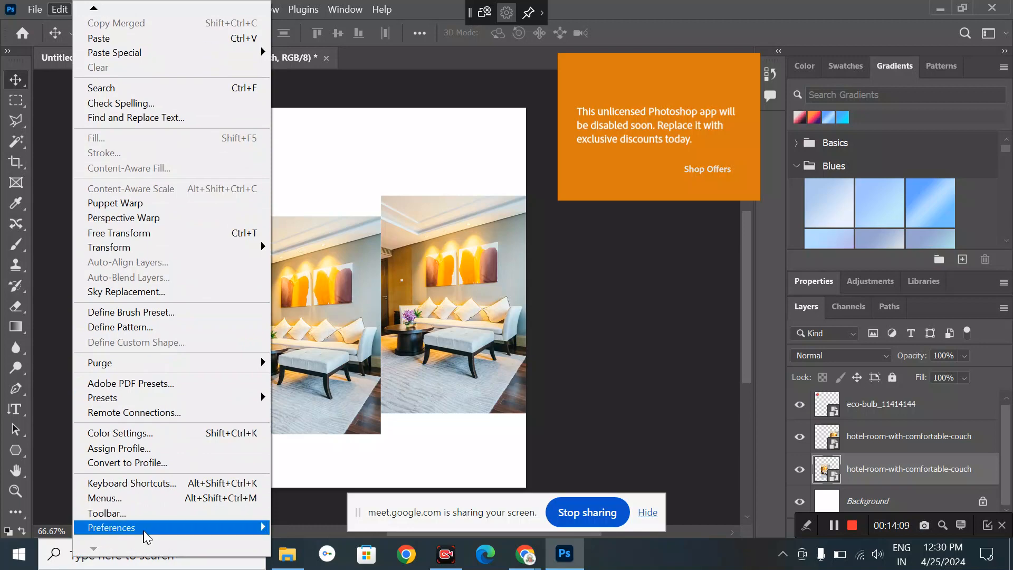
{"action": "mouse_move", "coordinate": [147, 530]}
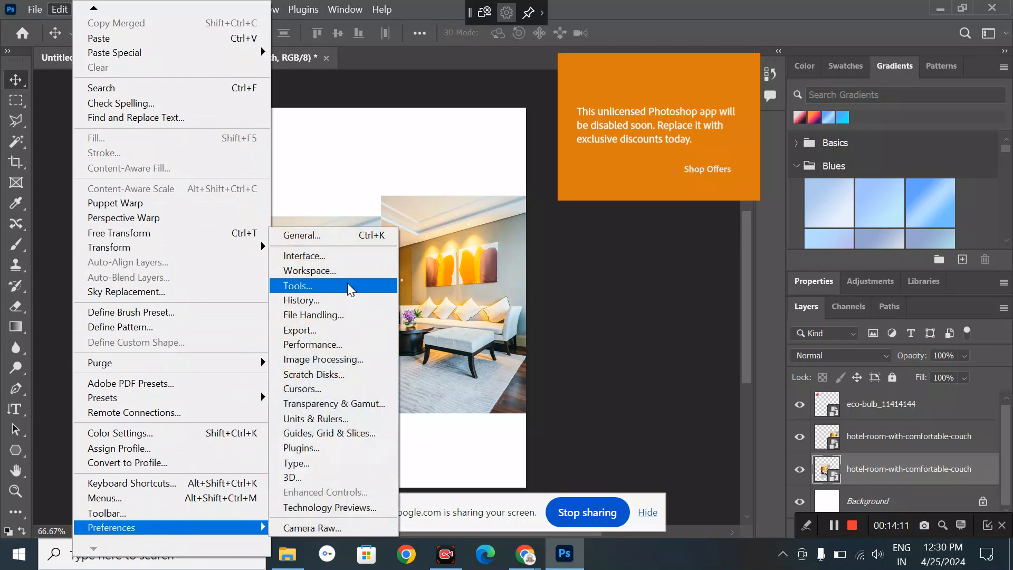
{"action": "left_click", "coordinate": [324, 234]}
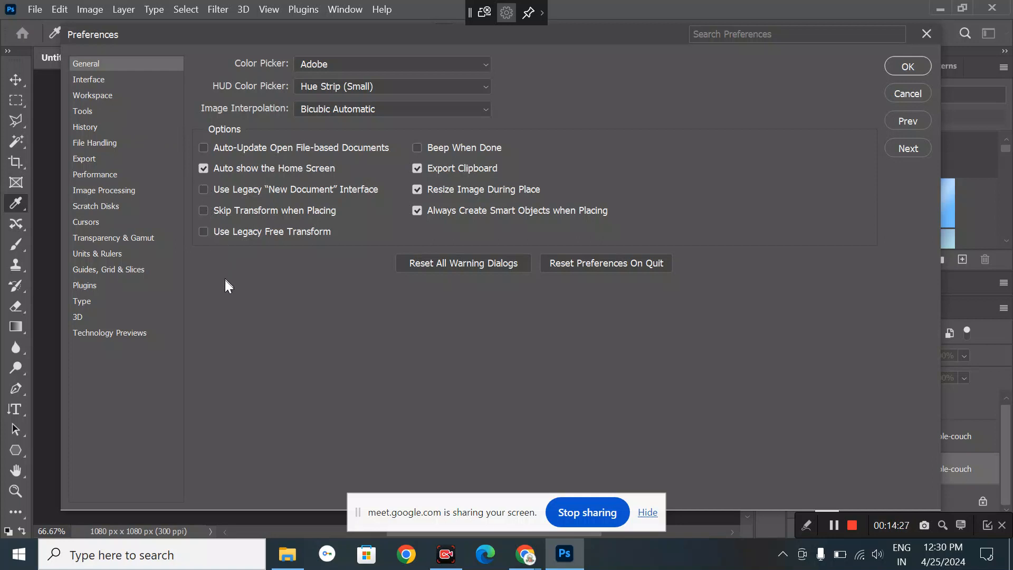
{"action": "left_click", "coordinate": [203, 232]}
{"action": "left_click", "coordinate": [99, 83]}
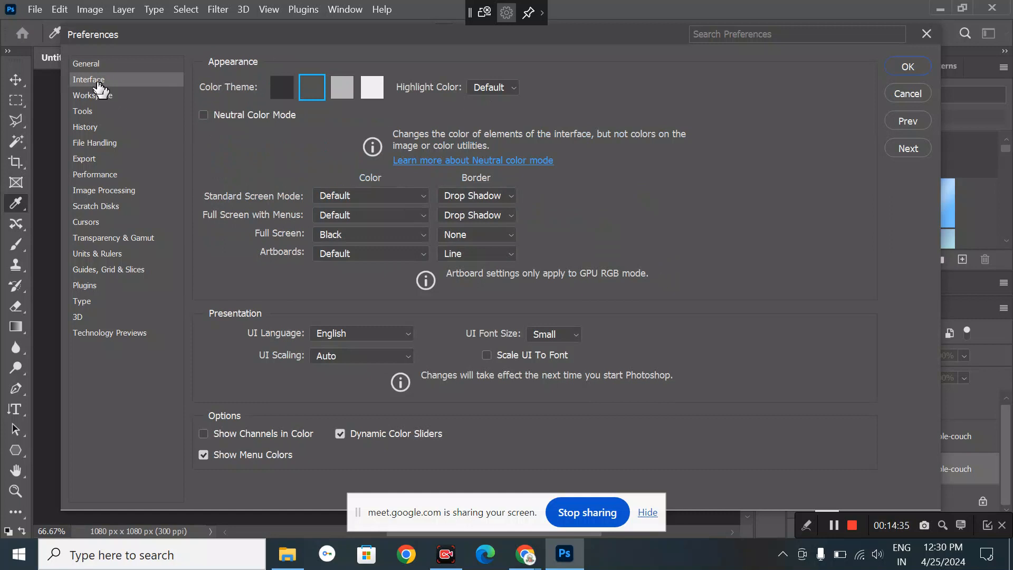
{"action": "left_click", "coordinate": [103, 100]}
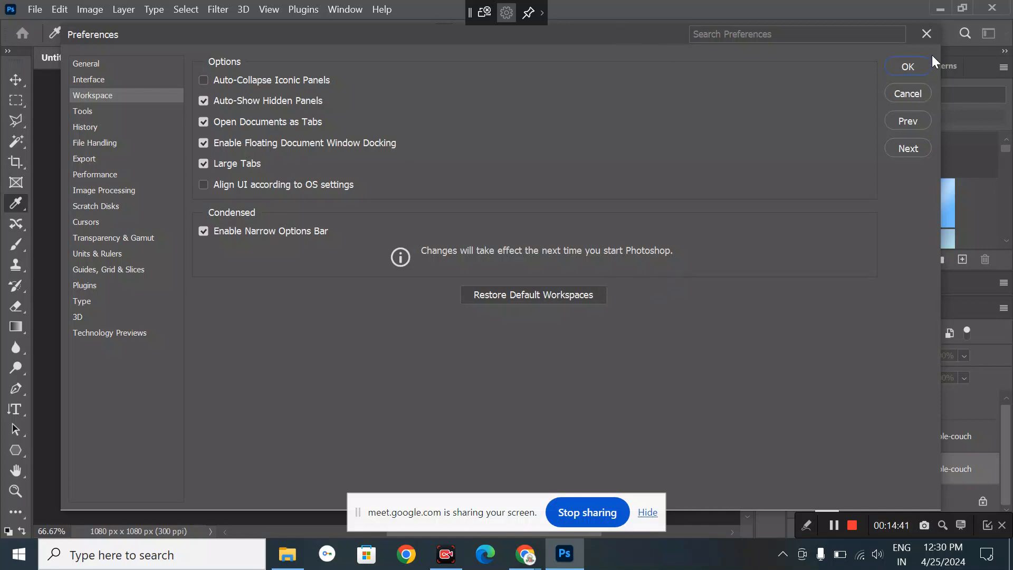
{"action": "left_click", "coordinate": [902, 69]}
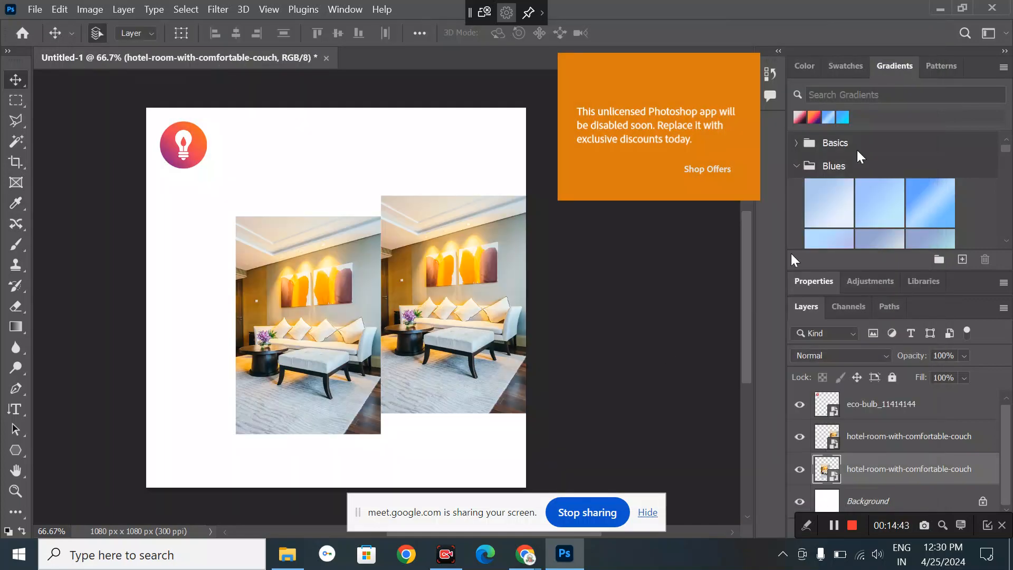
- Save the design as Untitled-1.psd in Downloads and close the document
{"action": "left_click", "coordinate": [326, 58]}
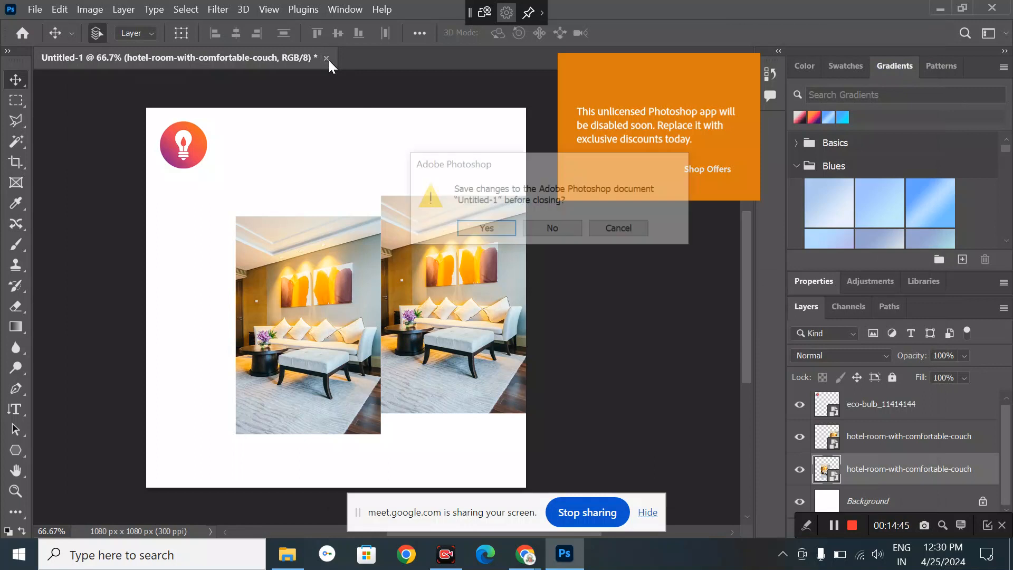
{"action": "left_click", "coordinate": [488, 229]}
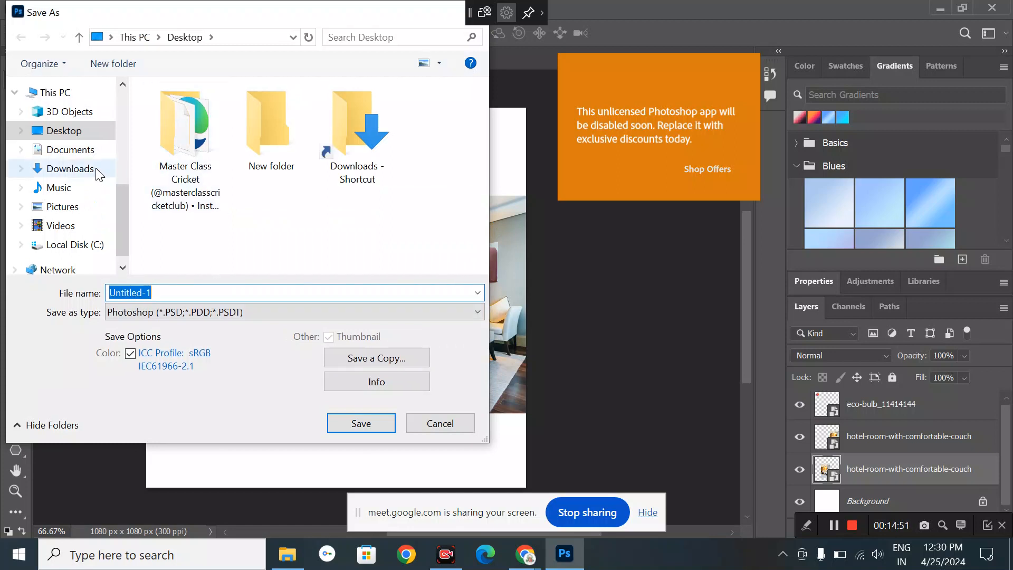
{"action": "left_click", "coordinate": [96, 168]}
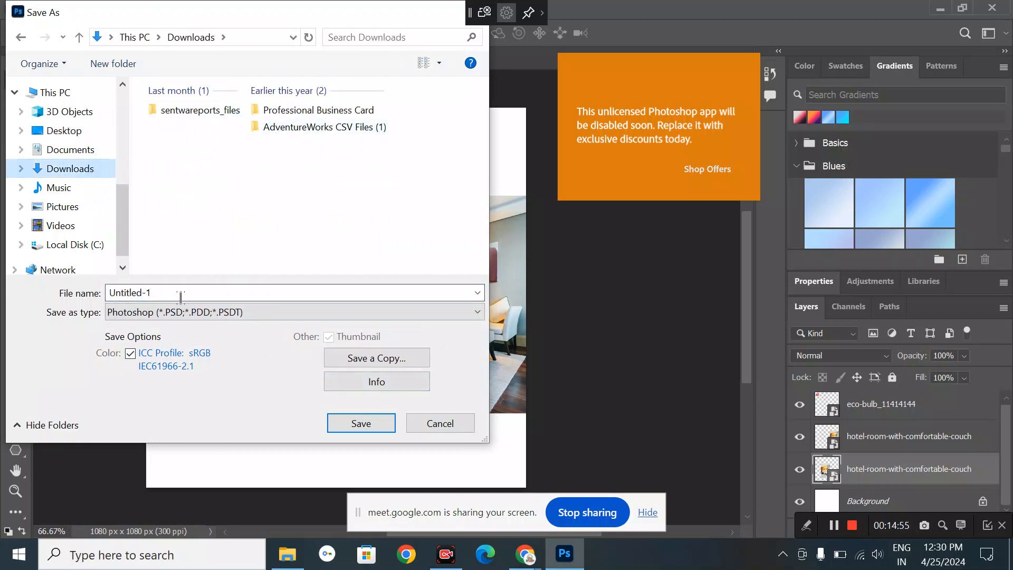
{"action": "left_click", "coordinate": [360, 427]}
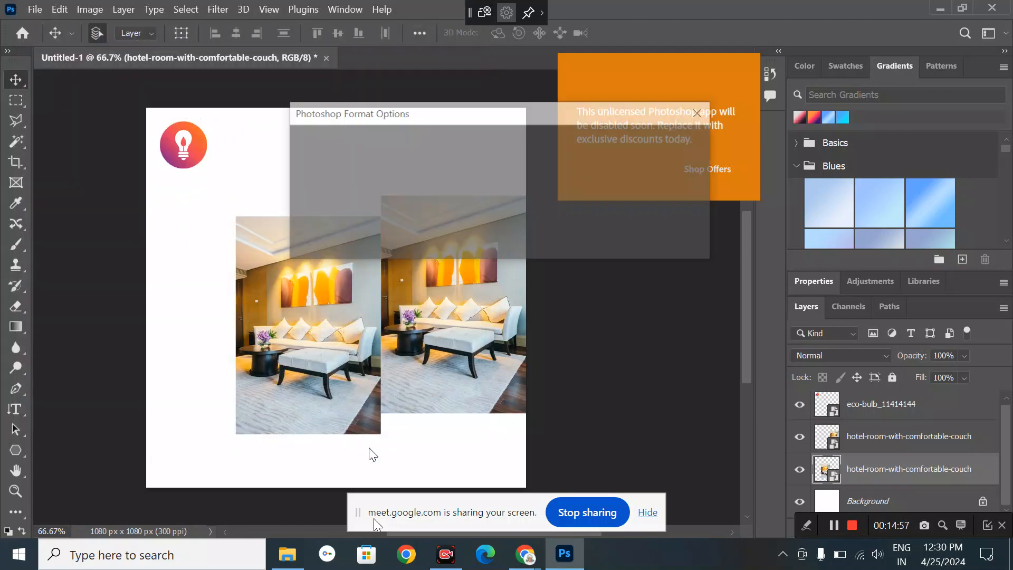
{"action": "left_click", "coordinate": [671, 142]}
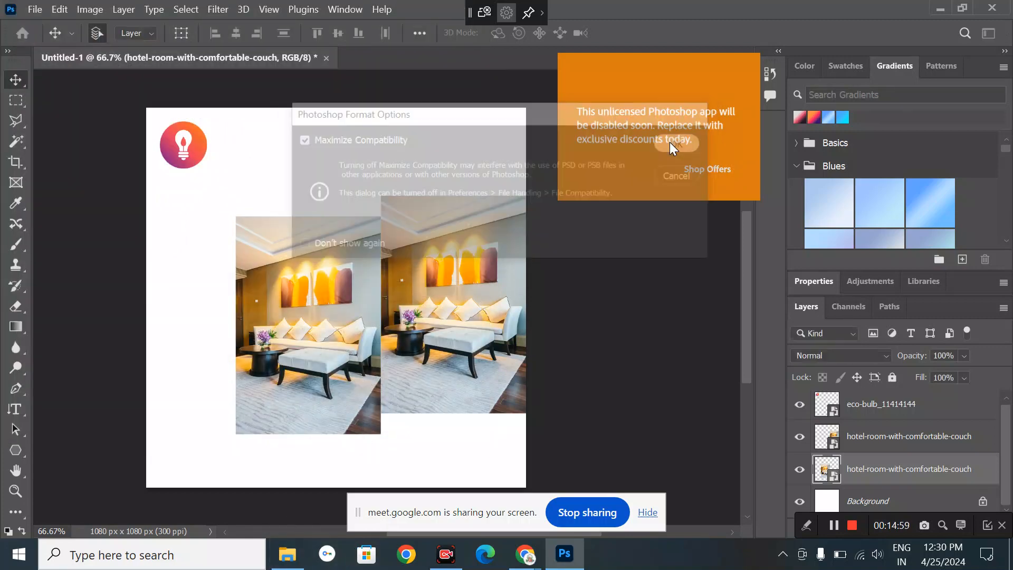
{"action": "left_click", "coordinate": [998, 7]}
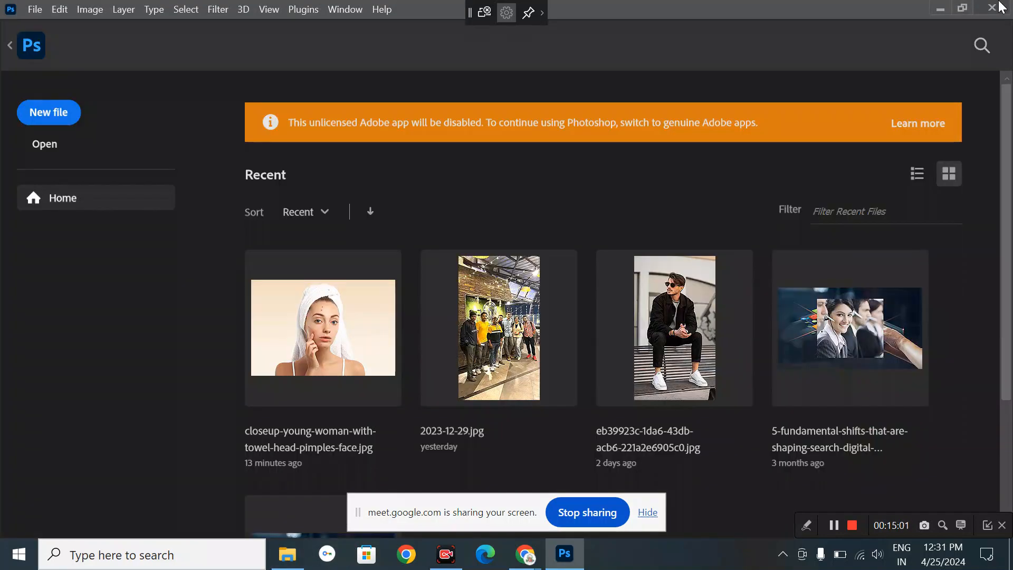
- Quit and relaunch Adobe Photoshop 2023, then bring the Downloads folder window forward
{"action": "left_click", "coordinate": [1000, 6]}
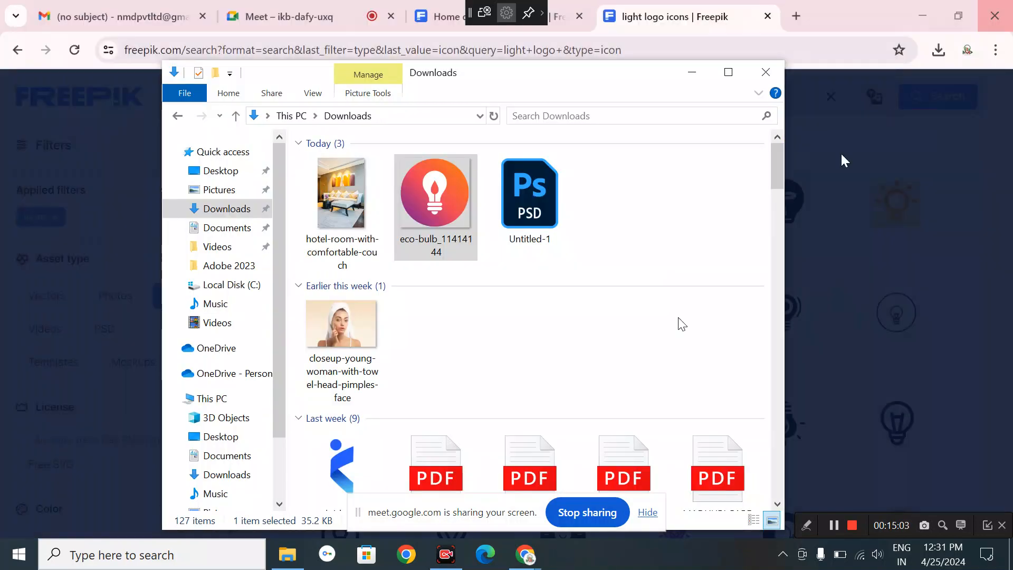
{"action": "key", "text": "super"}
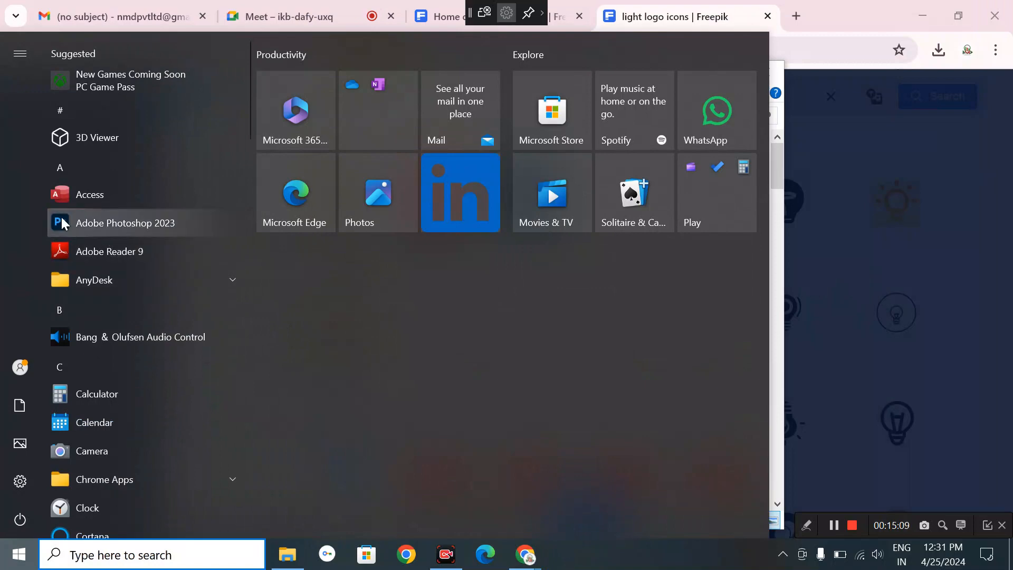
{"action": "left_click", "coordinate": [91, 222]}
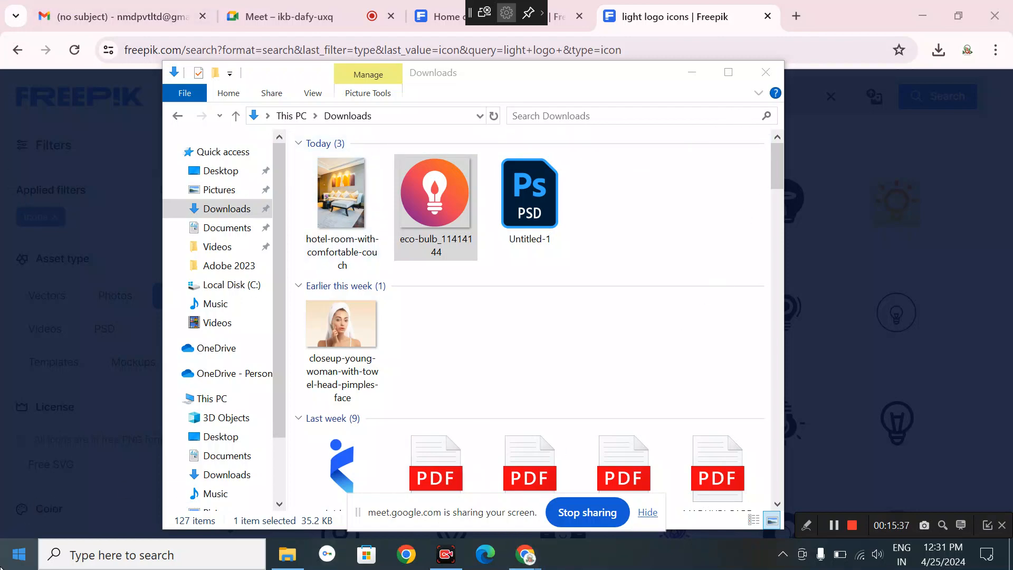
{"action": "left_click", "coordinate": [19, 553]}
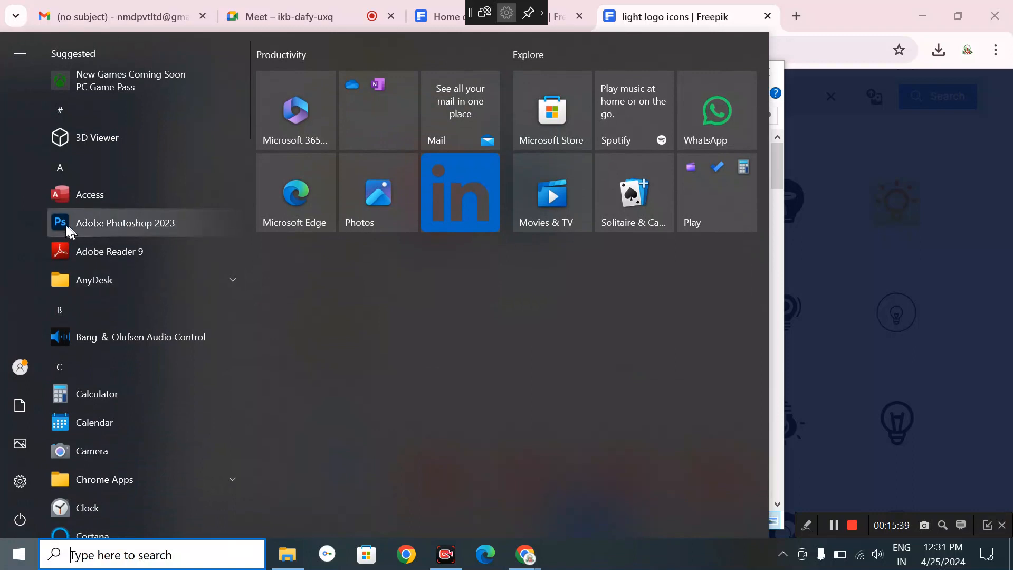
{"action": "left_click", "coordinate": [59, 224]}
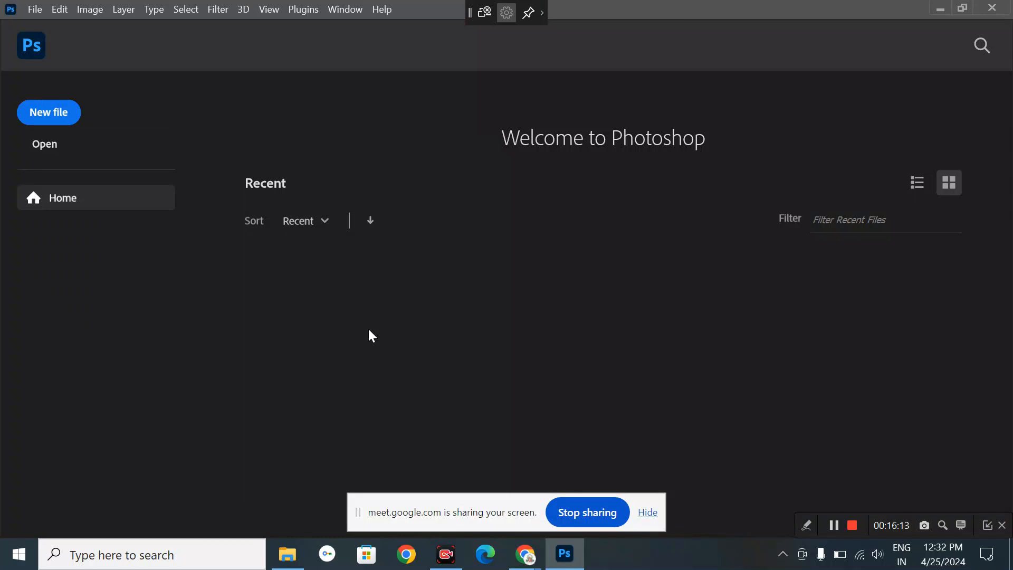
{"action": "left_click", "coordinate": [291, 559]}
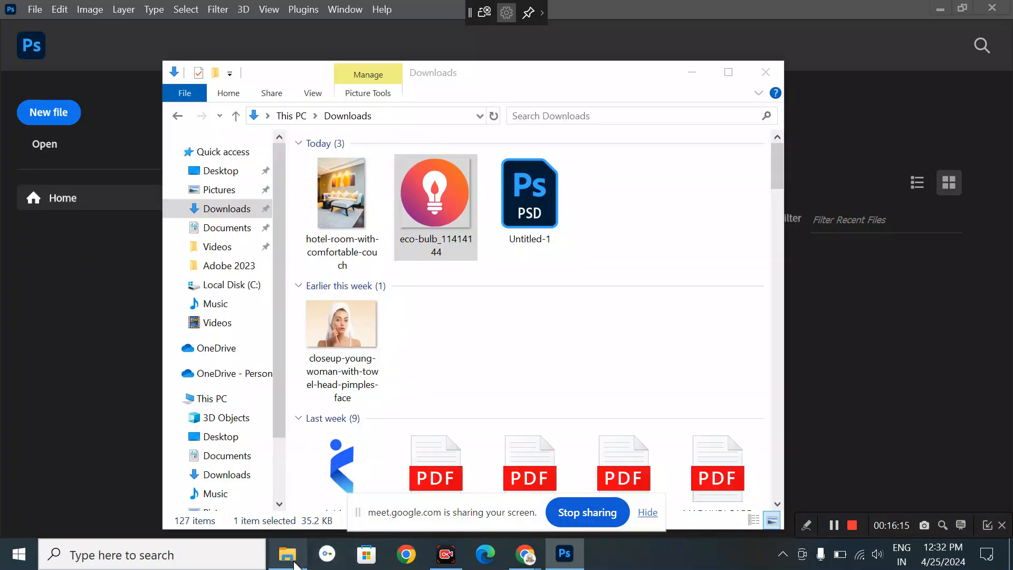
- Open Untitled-1.psd from Downloads and browse the File, Edit, Layer and Image menus for Free Transform
{"action": "double_click", "coordinate": [546, 221]}
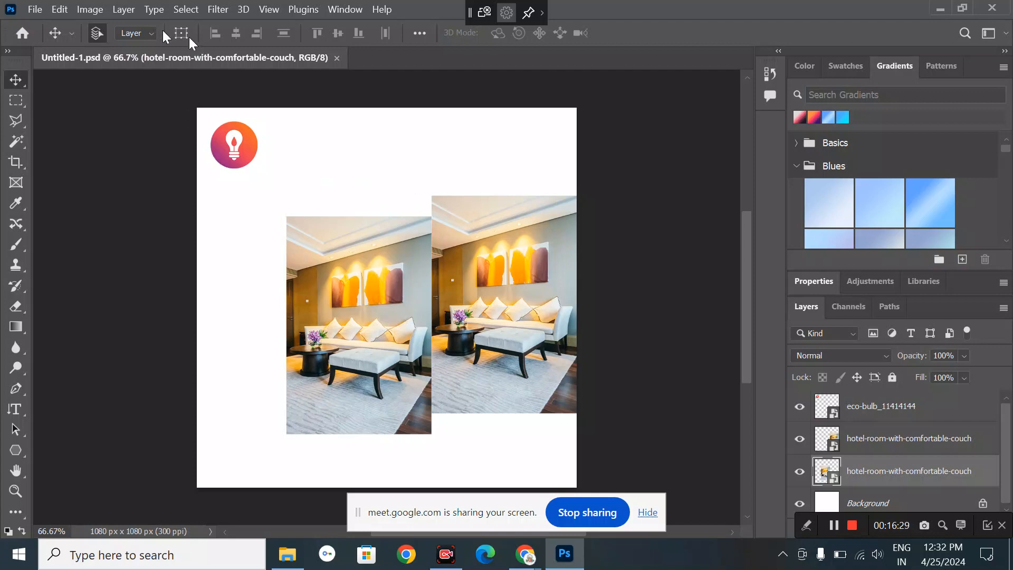
{"action": "left_click", "coordinate": [35, 9]}
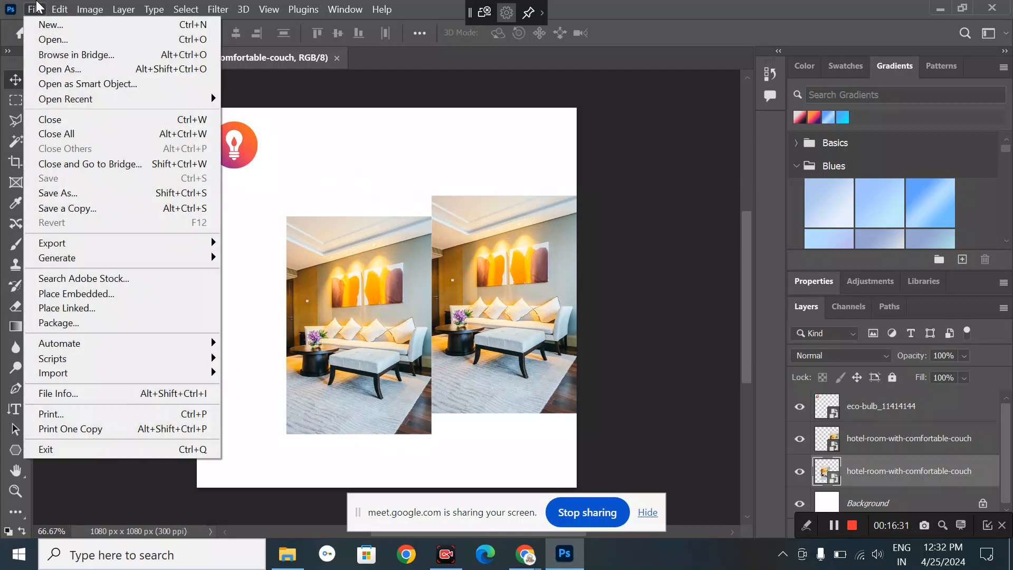
{"action": "mouse_move", "coordinate": [60, 9]}
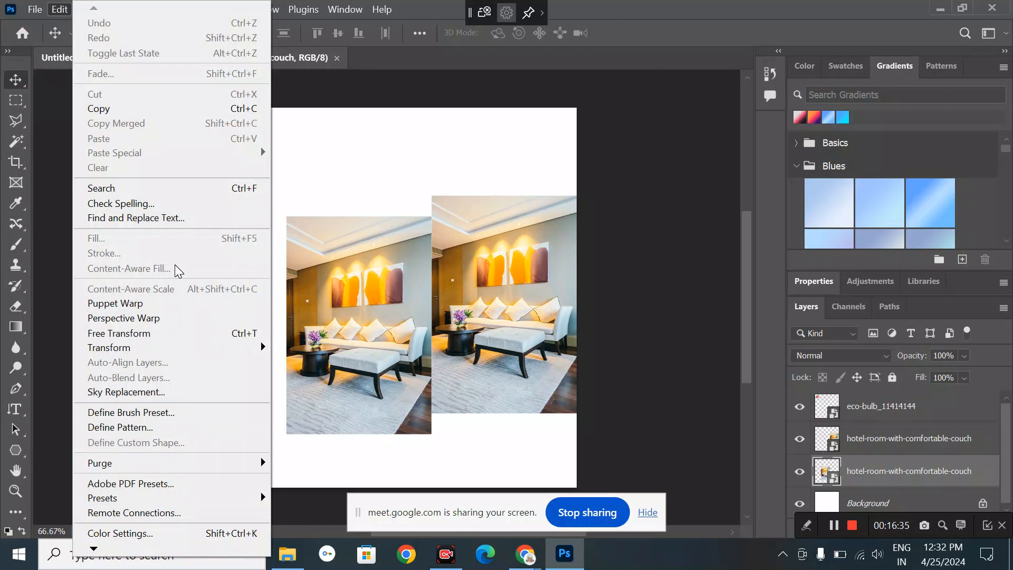
{"action": "left_click", "coordinate": [420, 356]}
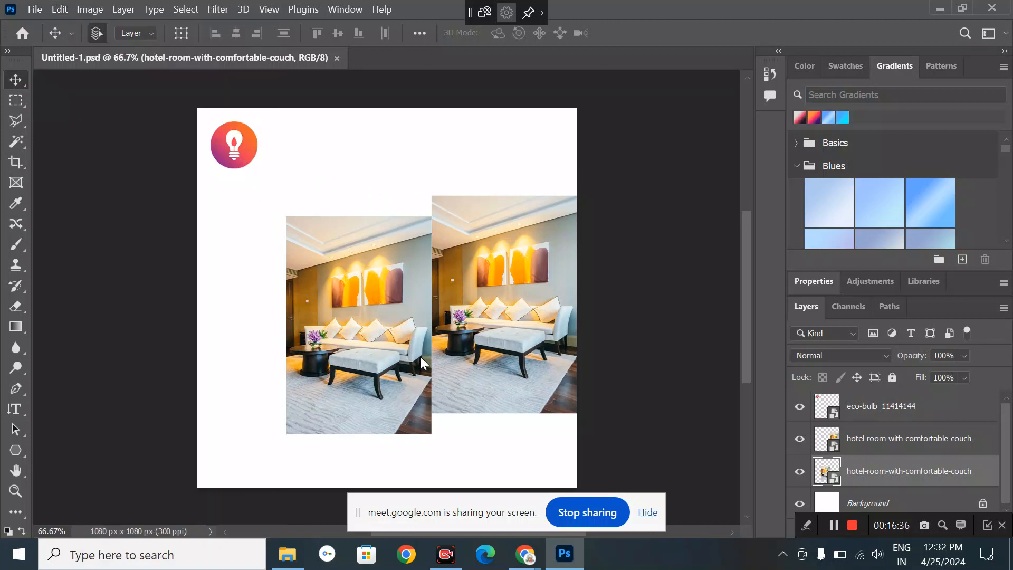
{"action": "left_click", "coordinate": [125, 9]}
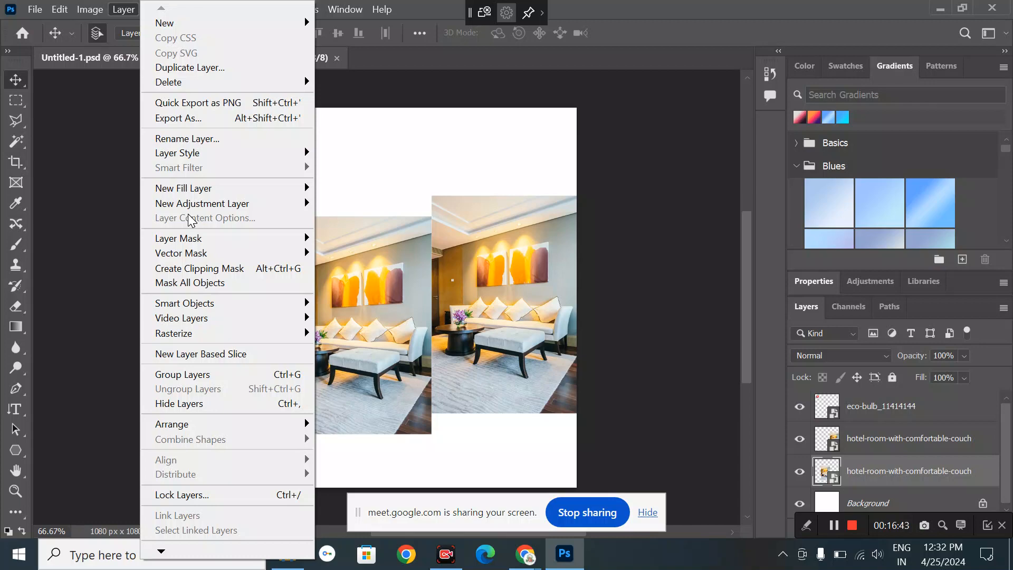
{"action": "left_click", "coordinate": [87, 11]}
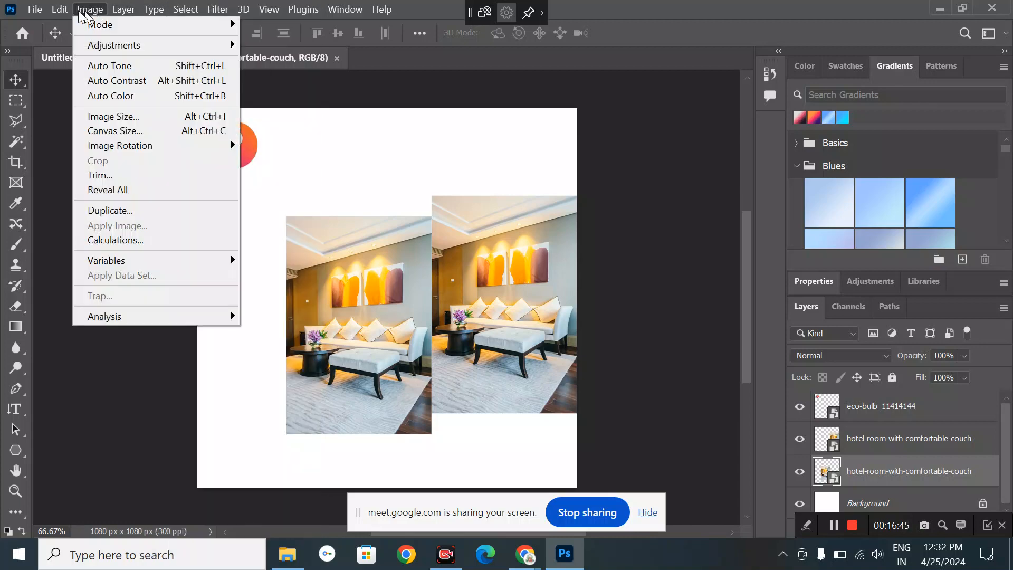
- Free Transform the lower hotel-room photo, undo trial side stretches, and enlarge it proportionally from the corner
{"action": "mouse_move", "coordinate": [61, 12]}
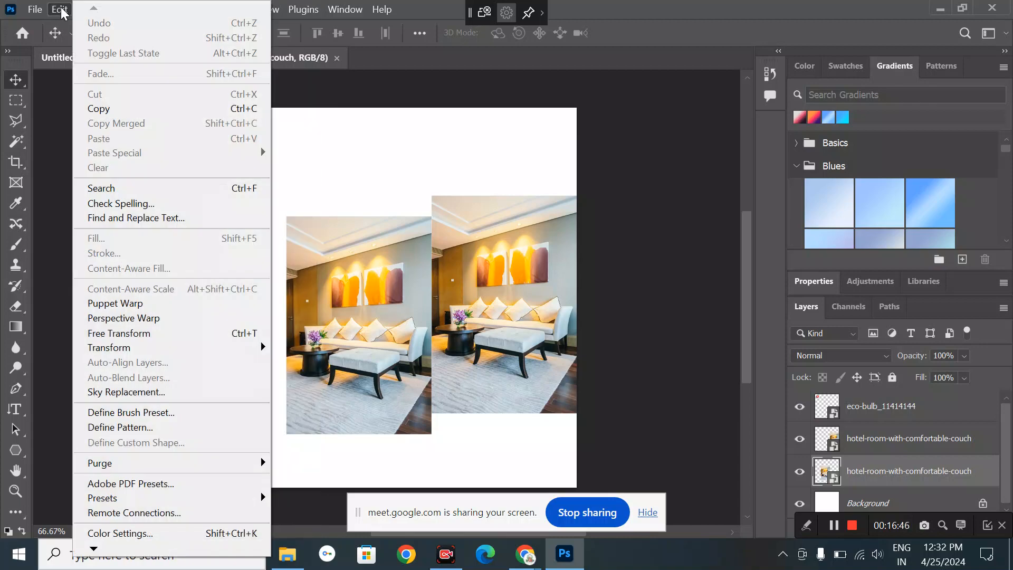
{"action": "left_click", "coordinate": [215, 334]}
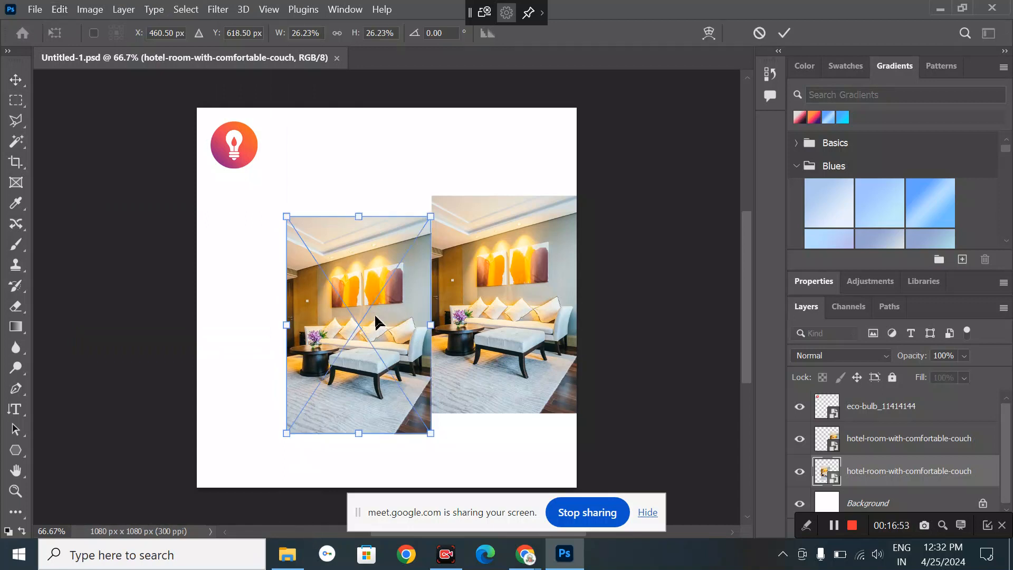
{"action": "left_click_drag", "start_coordinate": [431, 321], "coordinate": [532, 317]}
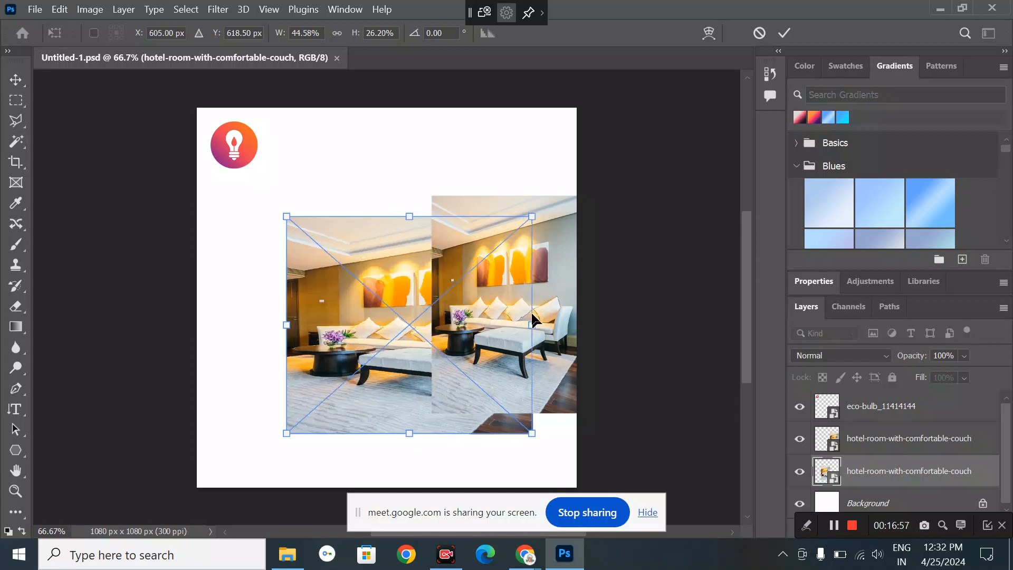
{"action": "key", "text": "ctrl+z"}
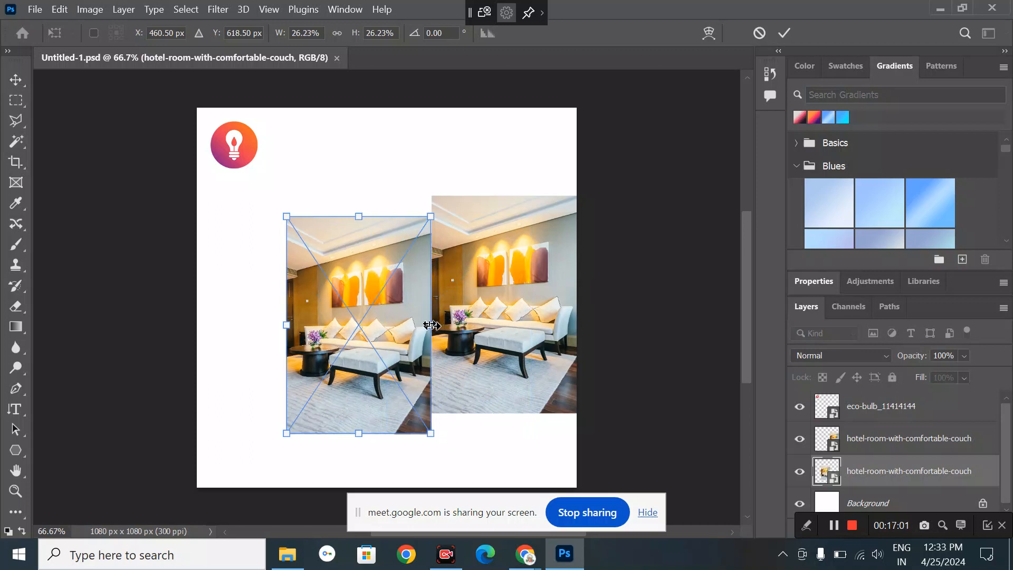
{"action": "left_click_drag", "start_coordinate": [431, 325], "coordinate": [576, 307]}
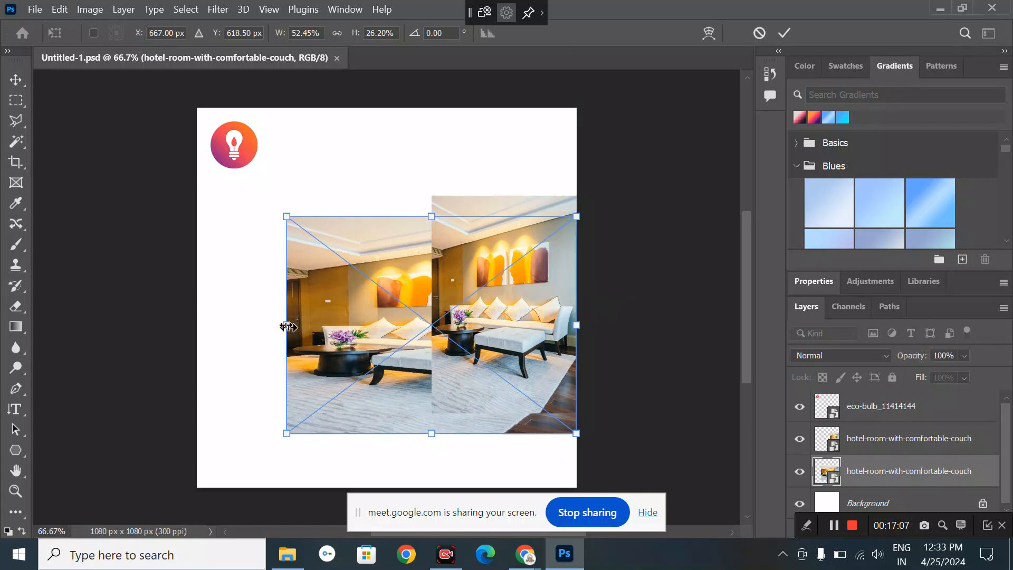
{"action": "left_click_drag", "start_coordinate": [282, 326], "coordinate": [199, 328]}
{"action": "key", "text": "ctrl+z"}
{"action": "key", "text": "ctrl+z"}
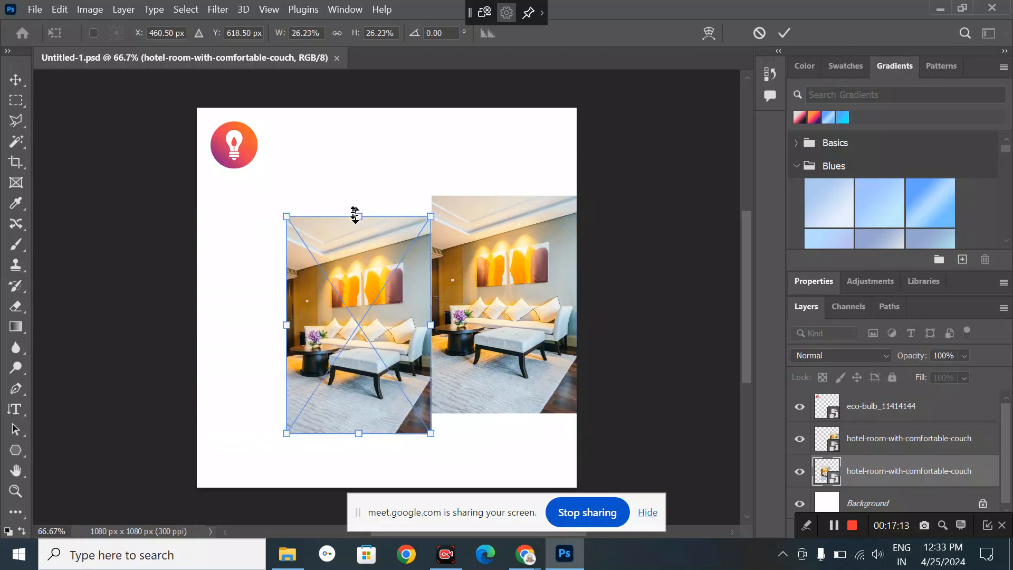
{"action": "left_click_drag", "start_coordinate": [354, 214], "coordinate": [352, 153]}
{"action": "key", "text": "ctrl+z"}
{"action": "left_click_drag", "start_coordinate": [427, 214], "coordinate": [634, 126]}
- Alternately enlarge and reposition the lower photo proportionally, centring it over the canvas
{"action": "left_click_drag", "start_coordinate": [440, 179], "coordinate": [401, 281]}
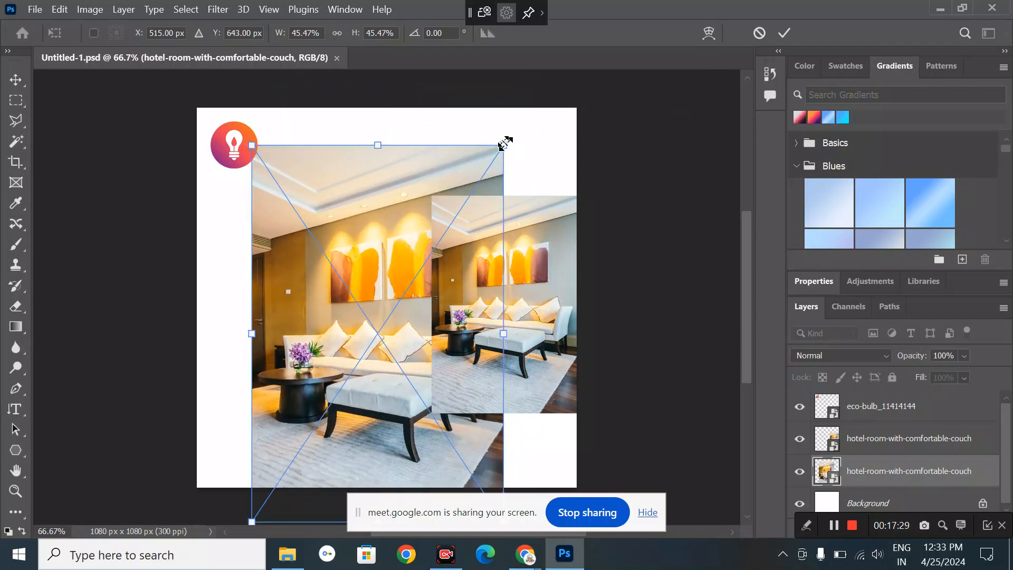
{"action": "left_click_drag", "start_coordinate": [504, 144], "coordinate": [529, 108]}
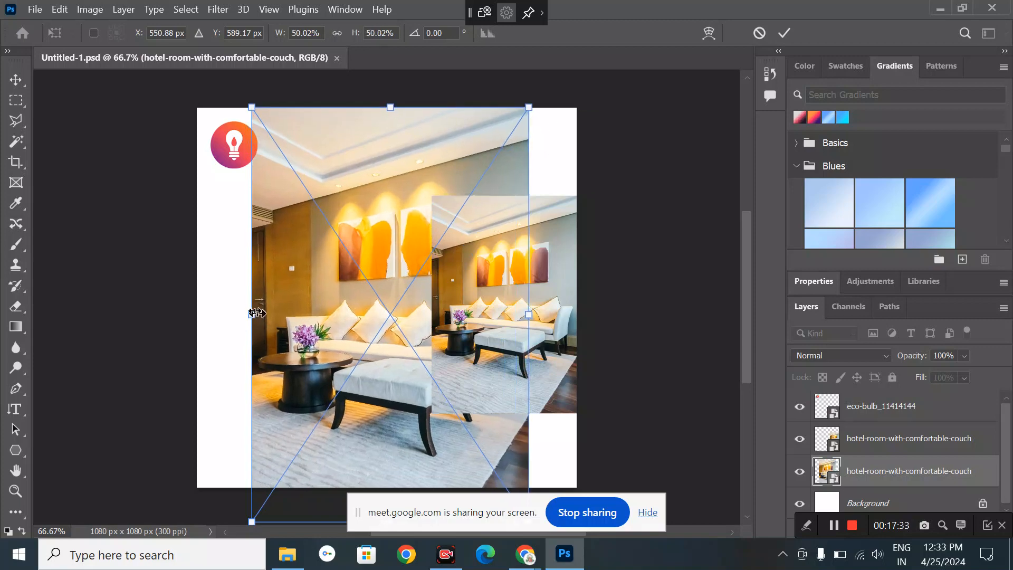
{"action": "left_click_drag", "start_coordinate": [254, 313], "coordinate": [210, 316]}
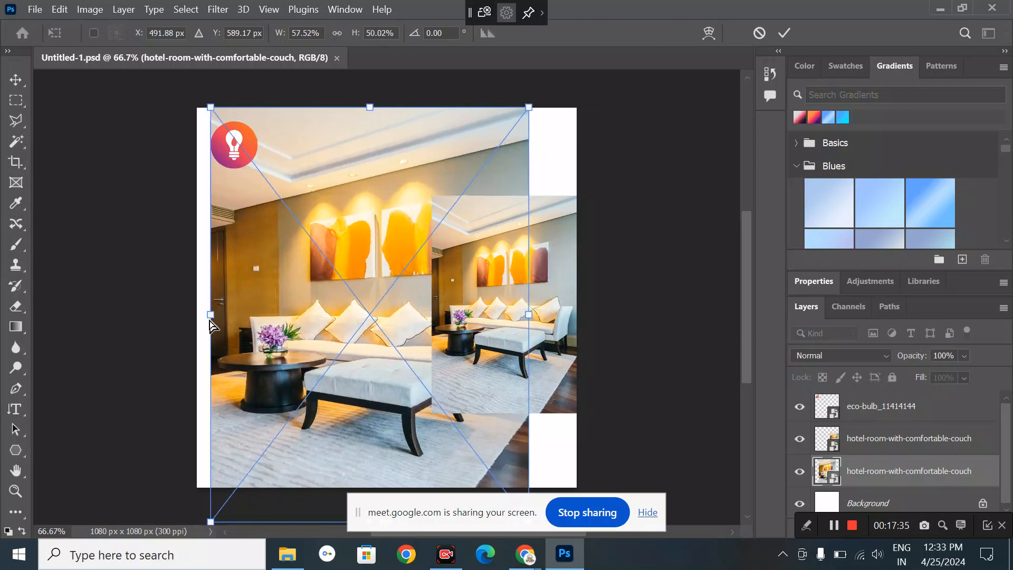
{"action": "key", "text": "ctrl+z"}
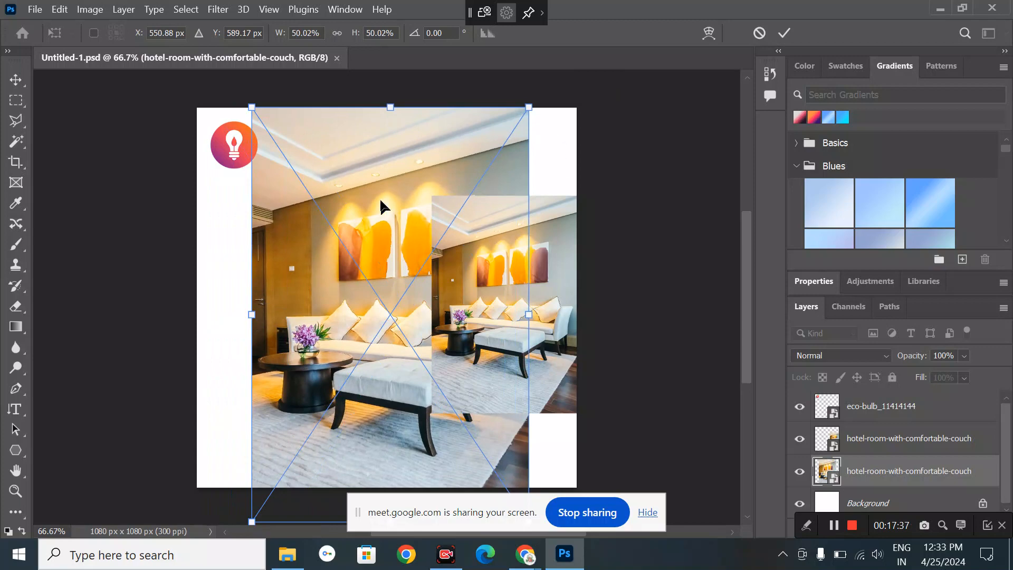
{"action": "left_click_drag", "start_coordinate": [380, 222], "coordinate": [378, 260]}
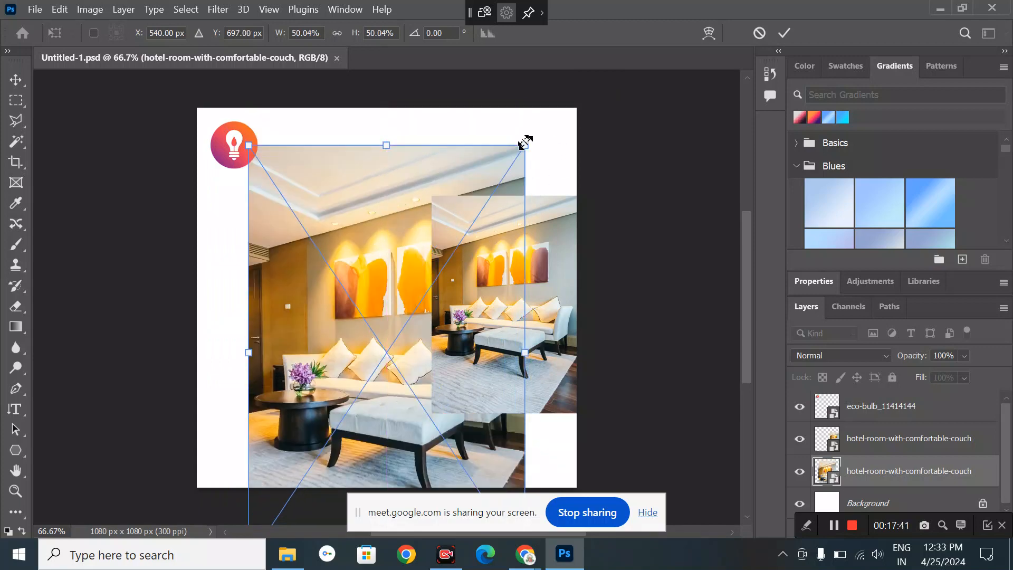
{"action": "left_click_drag", "start_coordinate": [528, 142], "coordinate": [571, 110]}
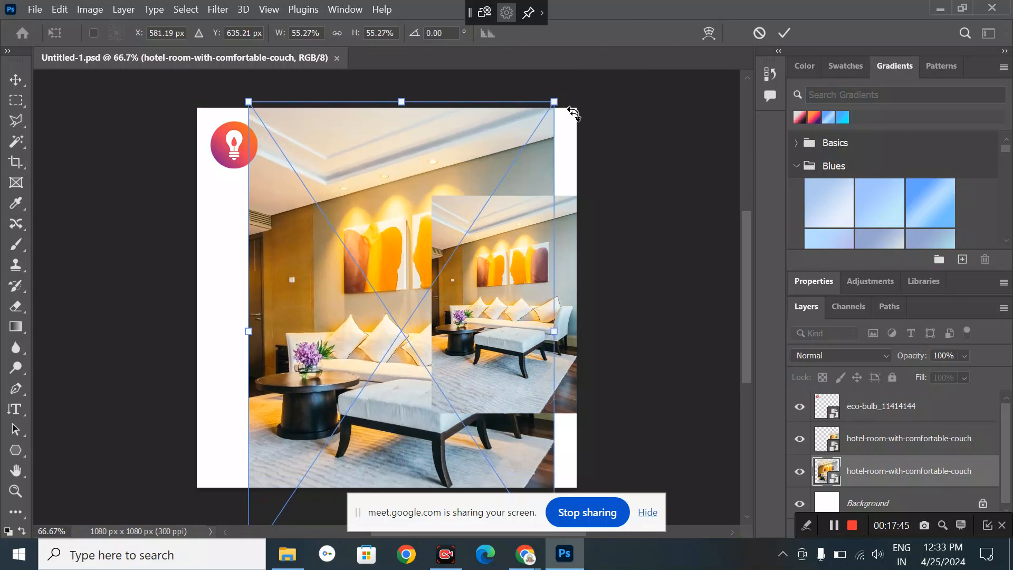
{"action": "left_click_drag", "start_coordinate": [479, 206], "coordinate": [473, 236]}
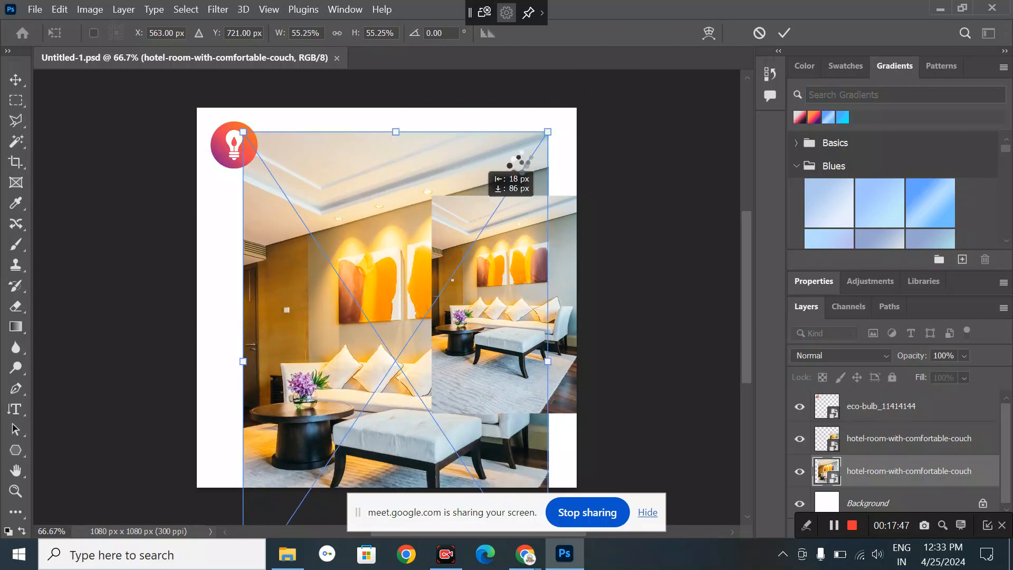
{"action": "left_click_drag", "start_coordinate": [559, 126], "coordinate": [581, 112]}
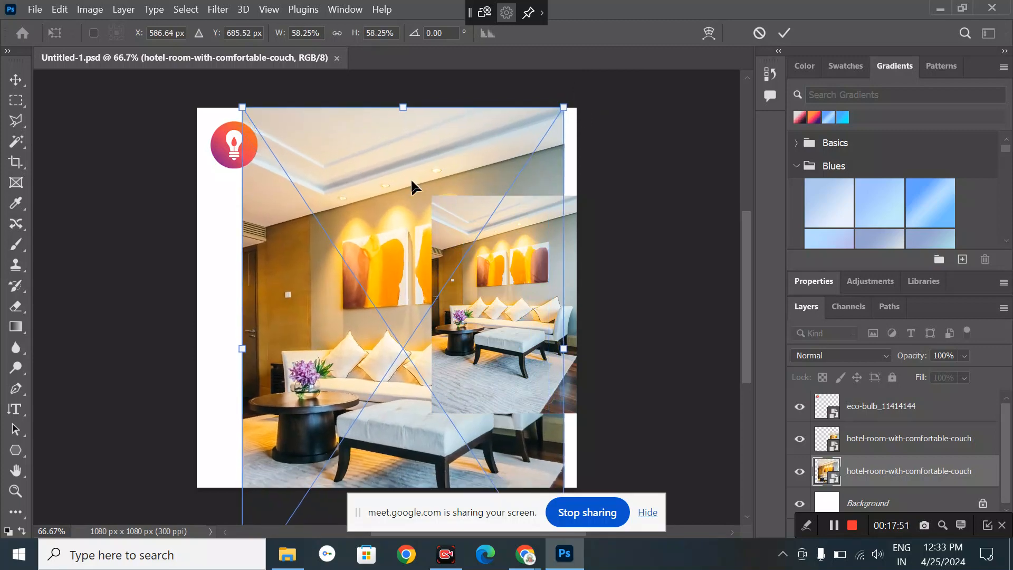
{"action": "left_click_drag", "start_coordinate": [411, 186], "coordinate": [391, 242]}
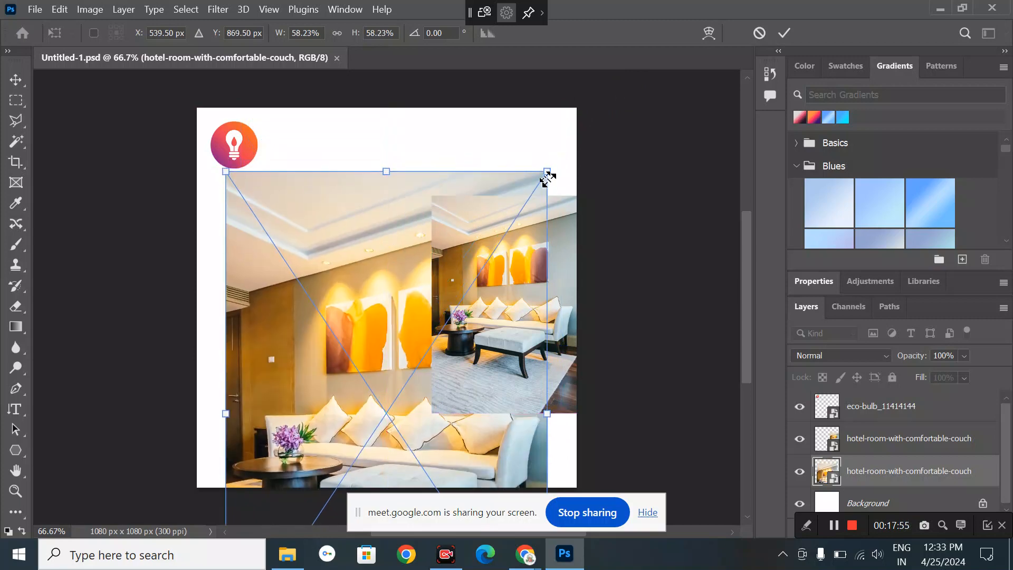
- Enlarge the photo to fill the canvas at 68.75%, dismiss Sticky Keys, and commit the transform
{"action": "left_click_drag", "start_coordinate": [547, 172], "coordinate": [573, 103]}
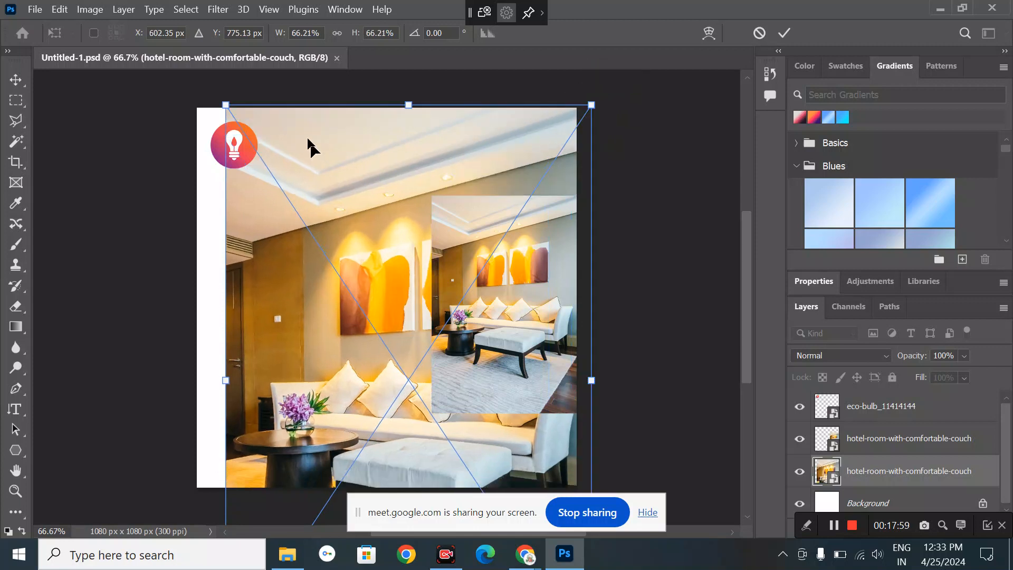
{"action": "left_click_drag", "start_coordinate": [223, 104], "coordinate": [215, 91]}
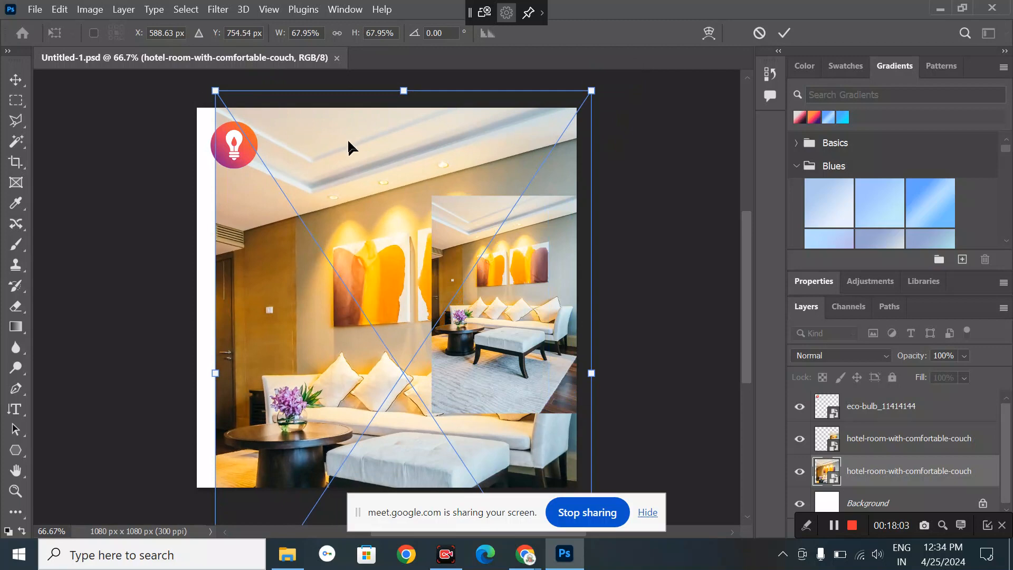
{"action": "mouse_move", "coordinate": [347, 138]}
{"action": "left_mouse_down"}
{"action": "mouse_move", "coordinate": [312, 141]}
{"action": "mouse_move", "coordinate": [330, 145]}
{"action": "left_mouse_up"}
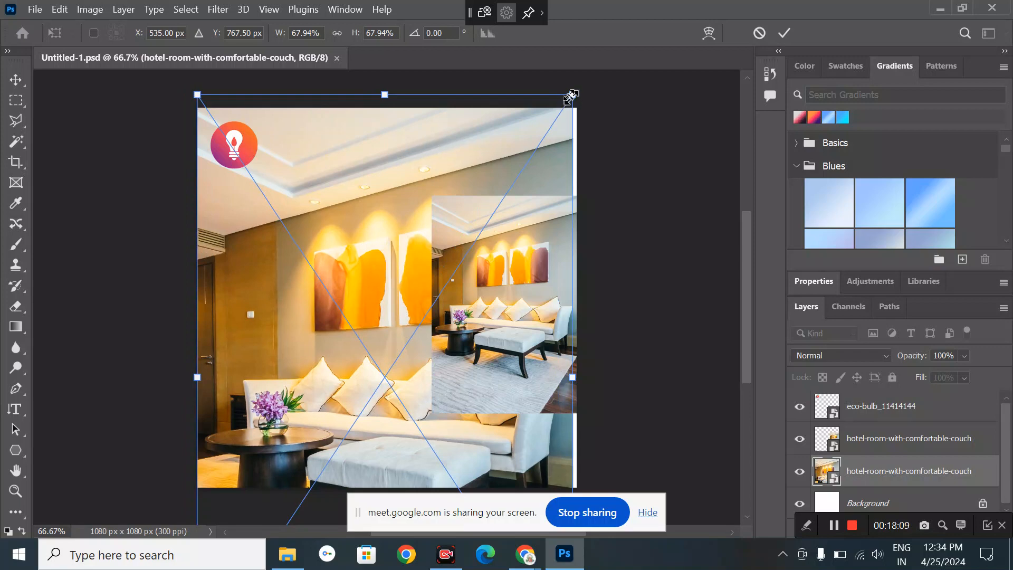
{"action": "left_click_drag", "start_coordinate": [572, 95], "coordinate": [578, 89]}
{"action": "key", "text": "shift"}
{"action": "key", "text": "shift"}
{"action": "key", "text": "shift"}
{"action": "key", "text": "shift"}
{"action": "key", "text": "shift"}
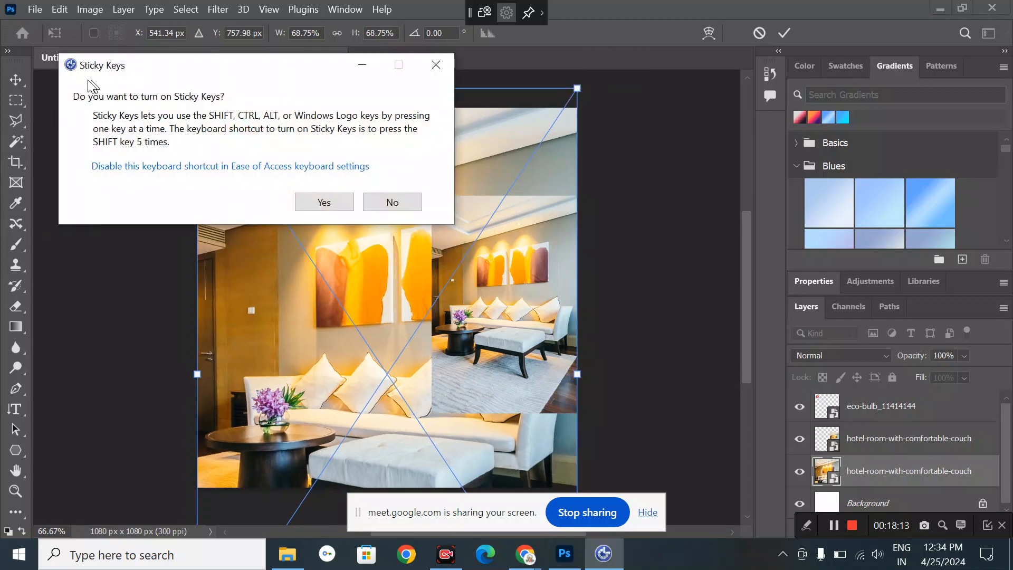
{"action": "left_click", "coordinate": [14, 84]}
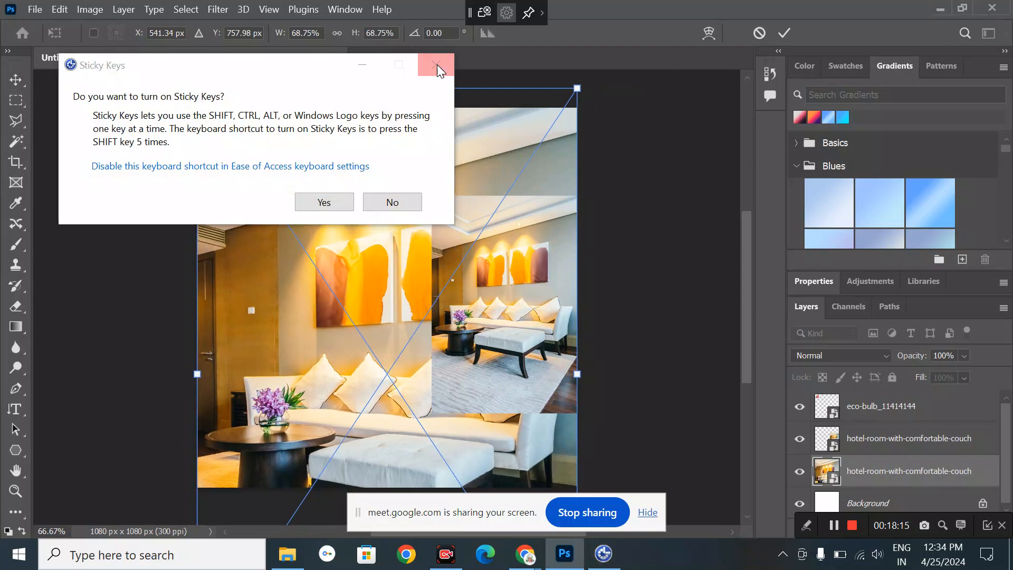
{"action": "left_click", "coordinate": [436, 65]}
{"action": "left_click", "coordinate": [8, 80]}
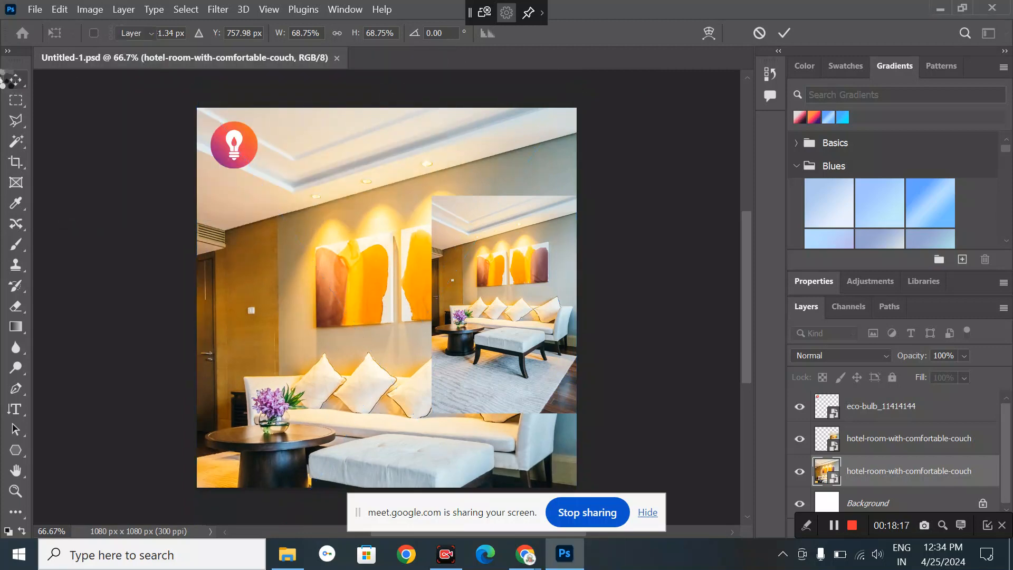
{"action": "left_click_drag", "start_coordinate": [316, 355], "coordinate": [315, 326]}
{"action": "key", "text": "Return"}
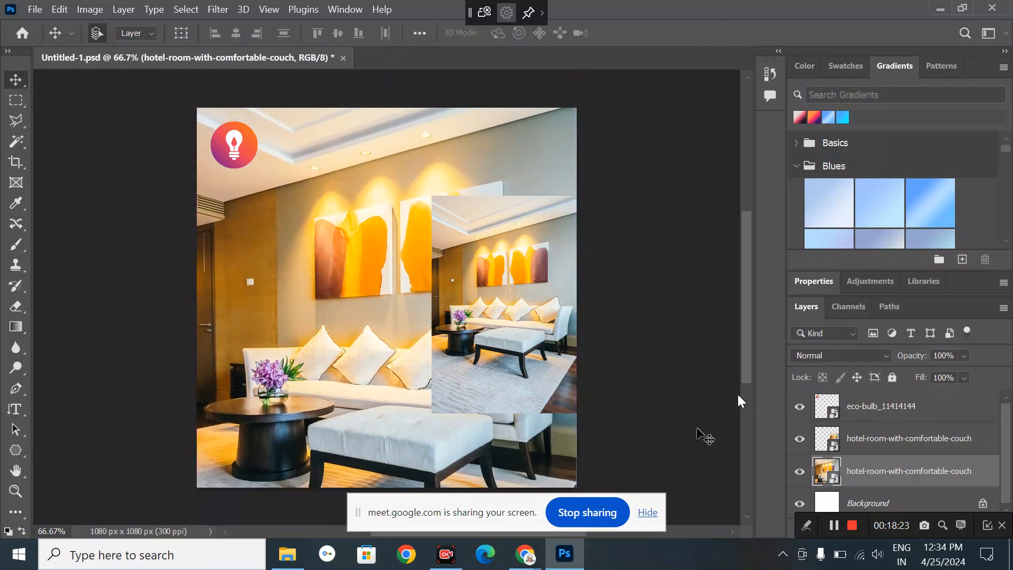
- Admit the waiting participant in Google Meet, making 7 contributors, then return to Photoshop
{"action": "mouse_move", "coordinate": [526, 559]}
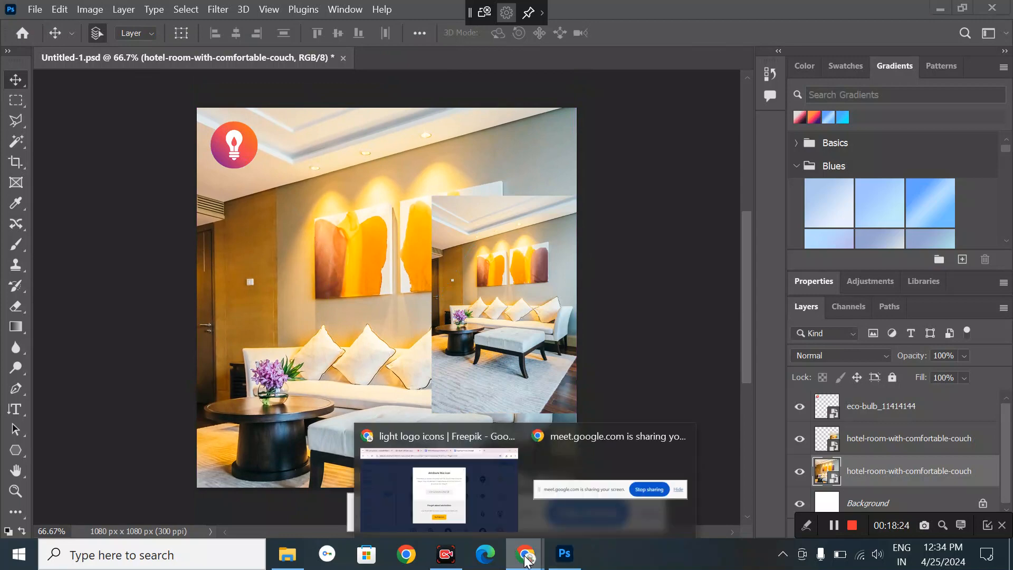
{"action": "left_click", "coordinate": [456, 465]}
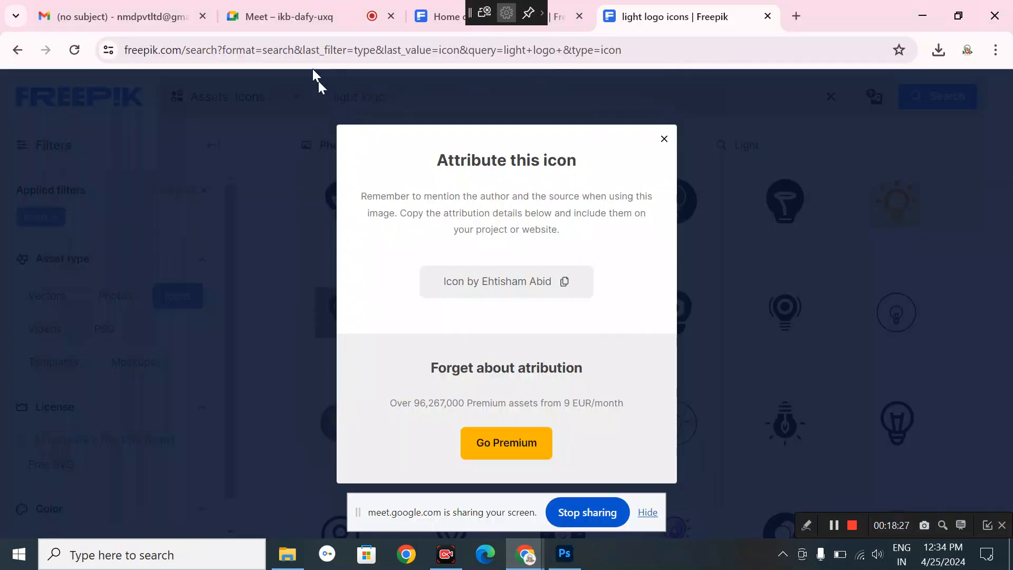
{"action": "left_click", "coordinate": [281, 5]}
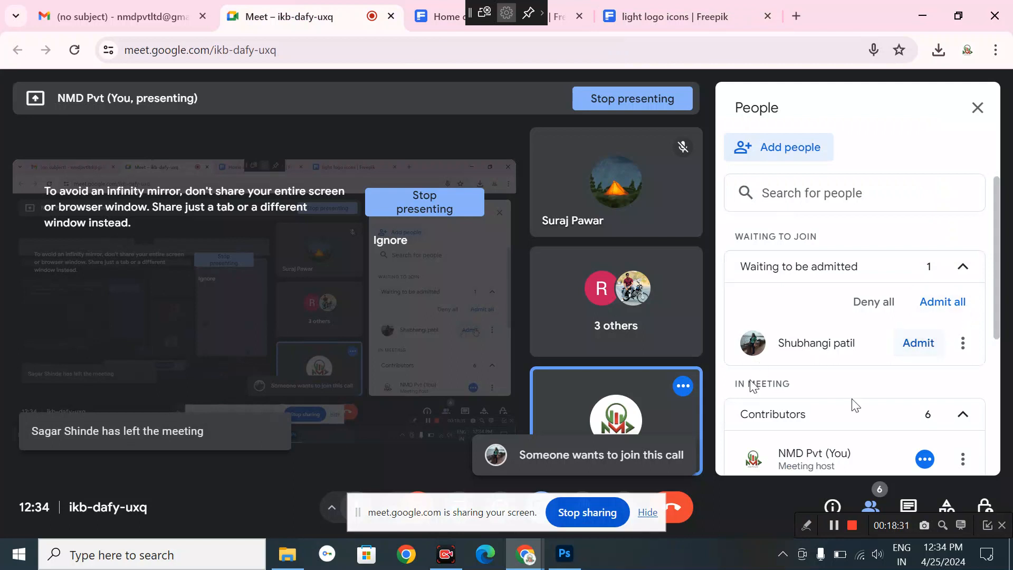
{"action": "left_click", "coordinate": [918, 343]}
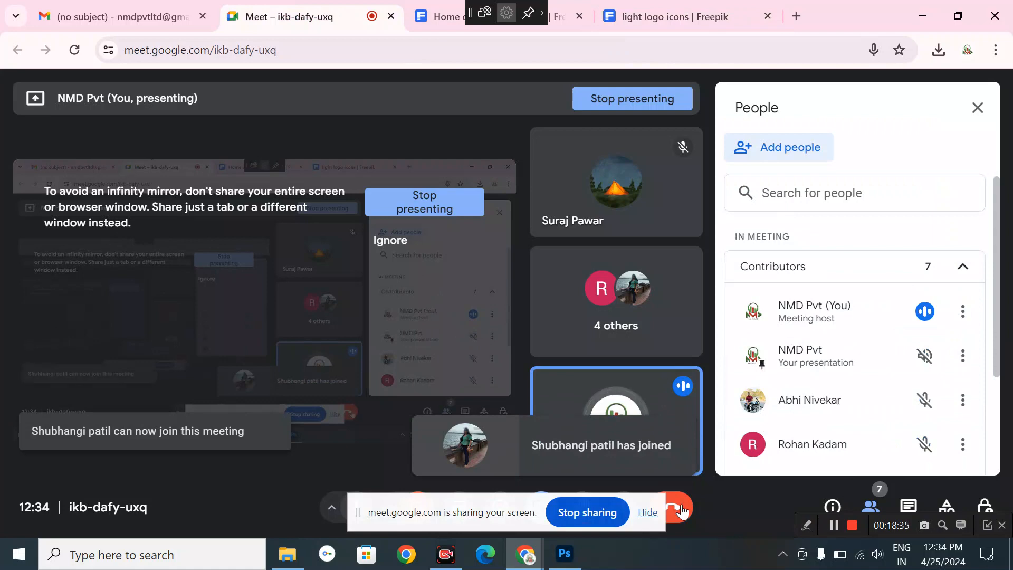
{"action": "left_click", "coordinate": [564, 552]}
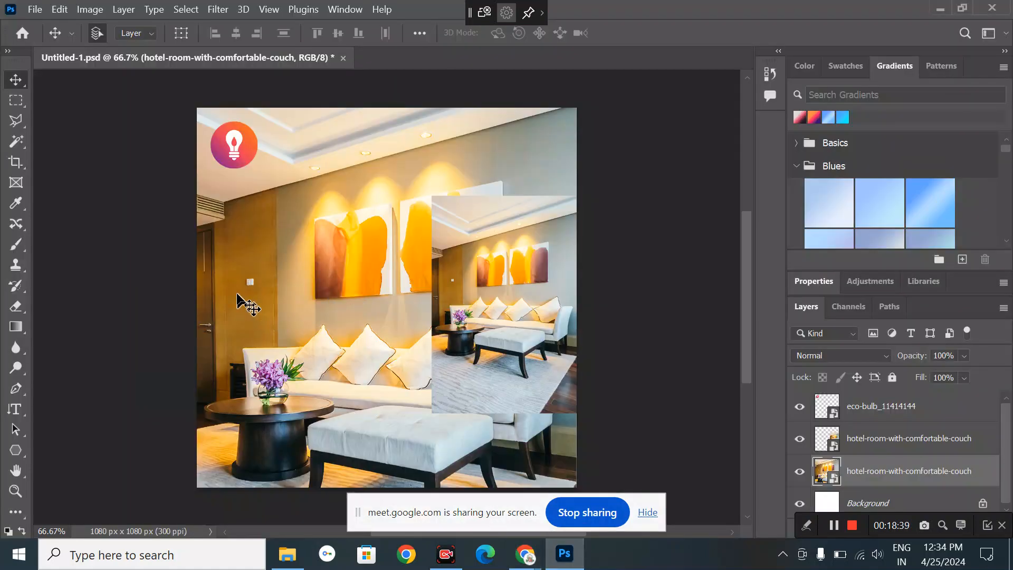
{"action": "left_click", "coordinate": [217, 9]}
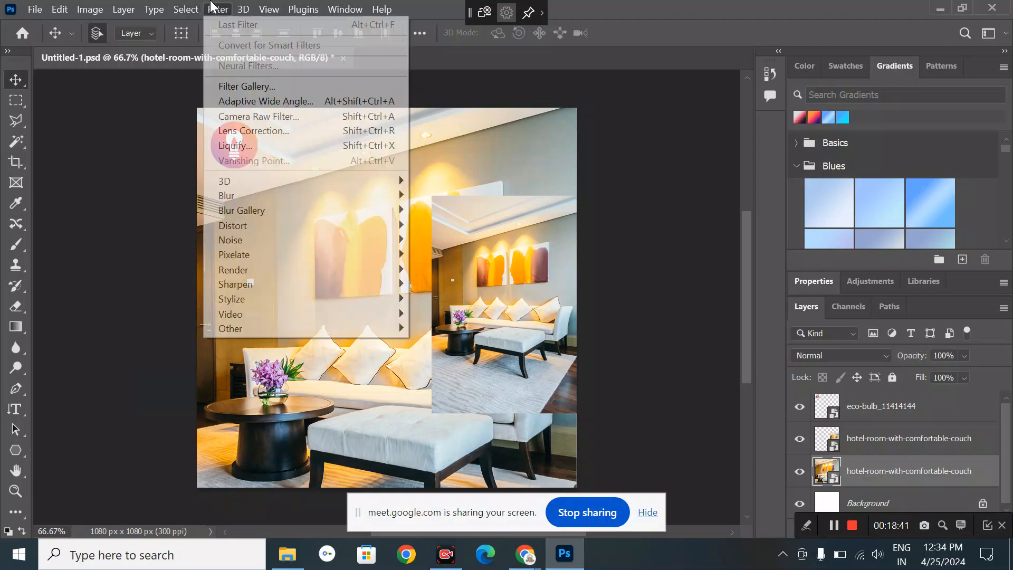
{"action": "left_click", "coordinate": [260, 33]}
{"action": "left_click", "coordinate": [196, 8]}
{"action": "mouse_move", "coordinate": [215, 10]}
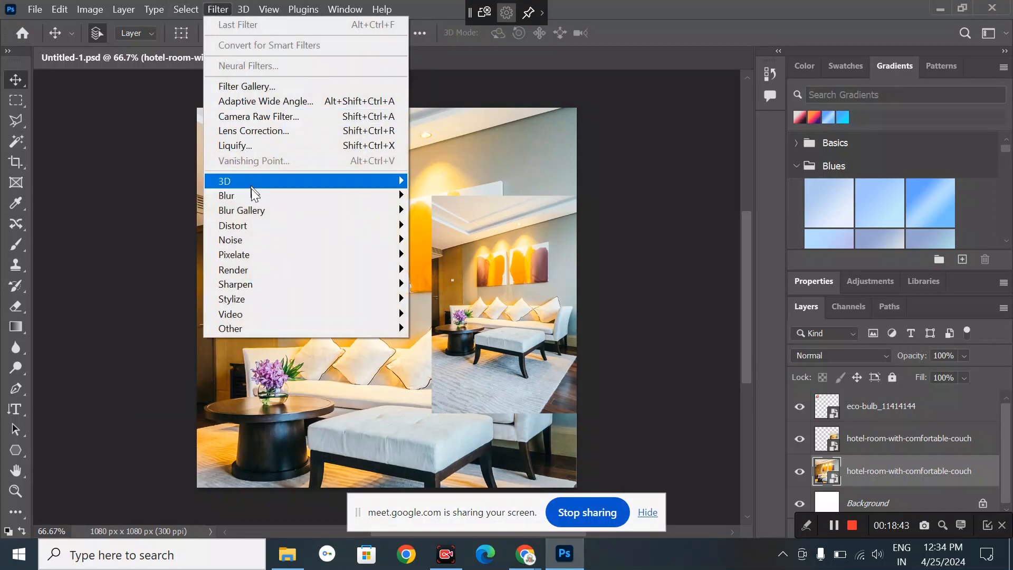
{"action": "mouse_move", "coordinate": [251, 191]}
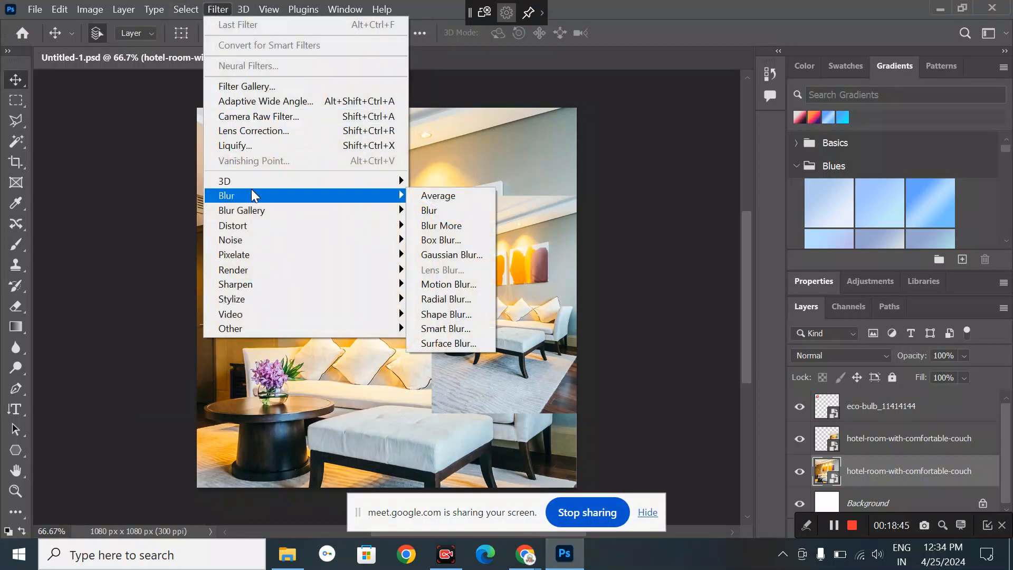
{"action": "left_click", "coordinate": [638, 345]}
{"action": "left_click", "coordinate": [609, 354]}
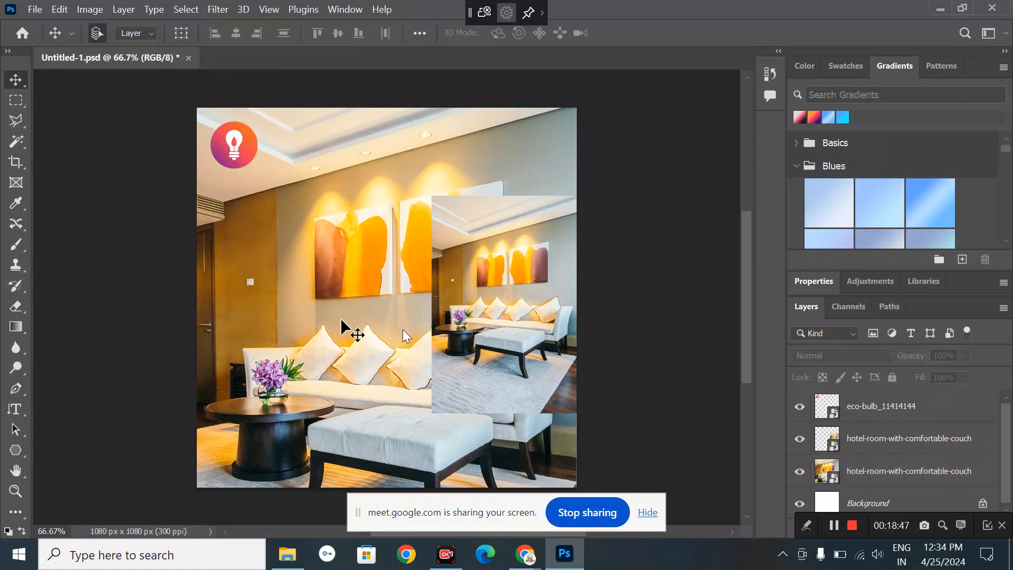
{"action": "key", "text": "ctrl+n"}
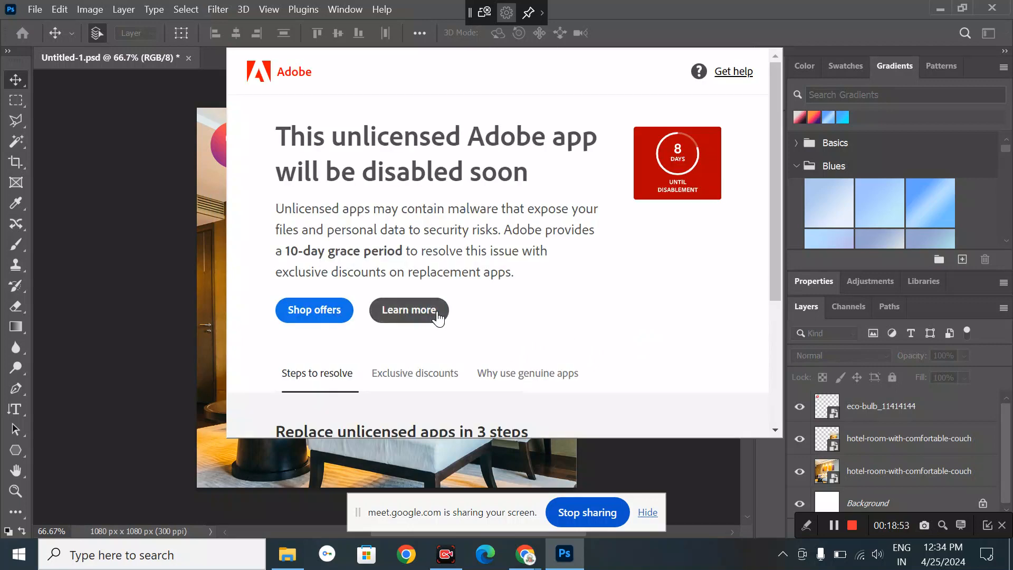
{"action": "left_click", "coordinate": [436, 311]}
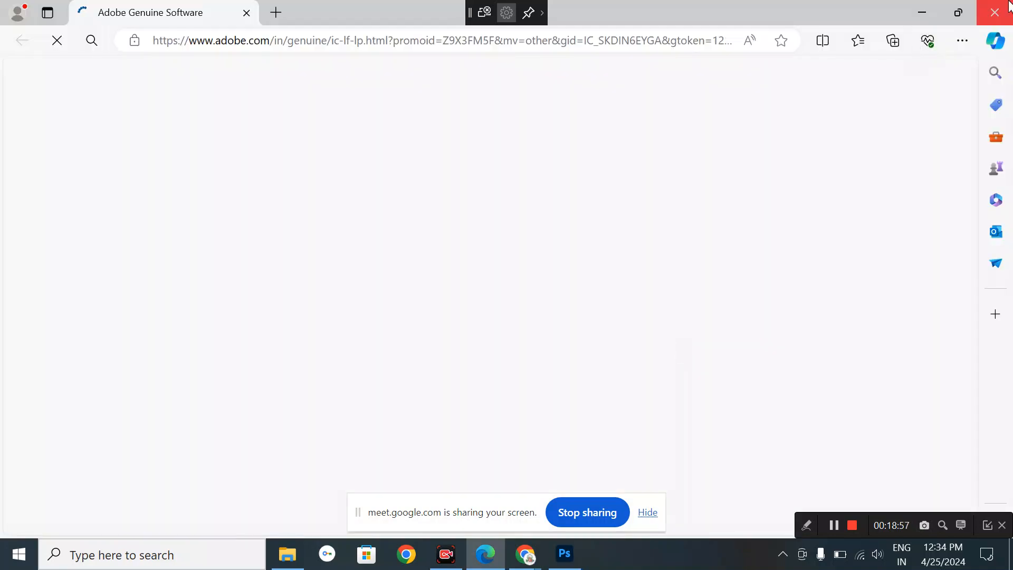
{"action": "left_click", "coordinate": [995, 12]}
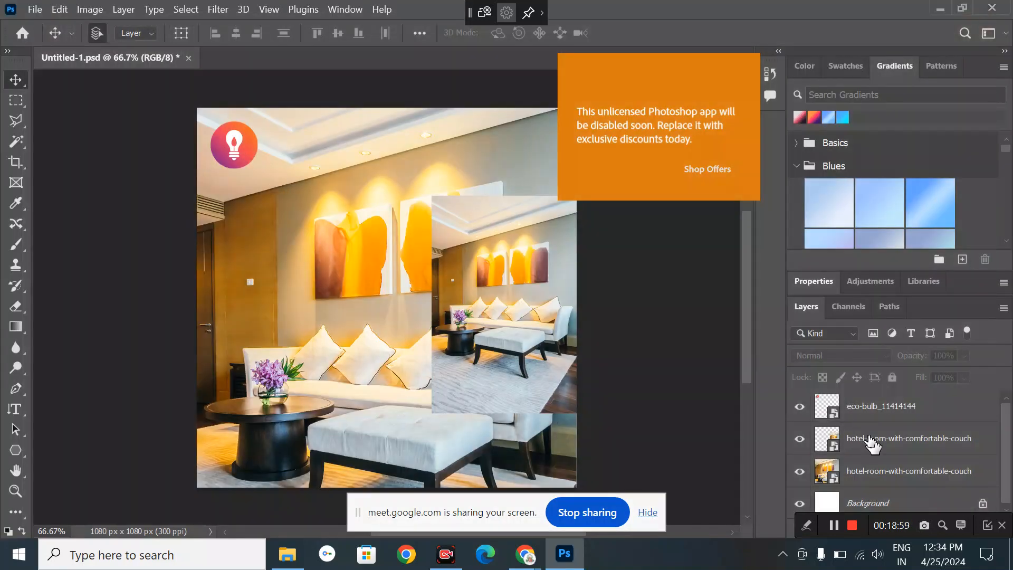
{"action": "left_click_drag", "start_coordinate": [864, 434], "coordinate": [877, 493]}
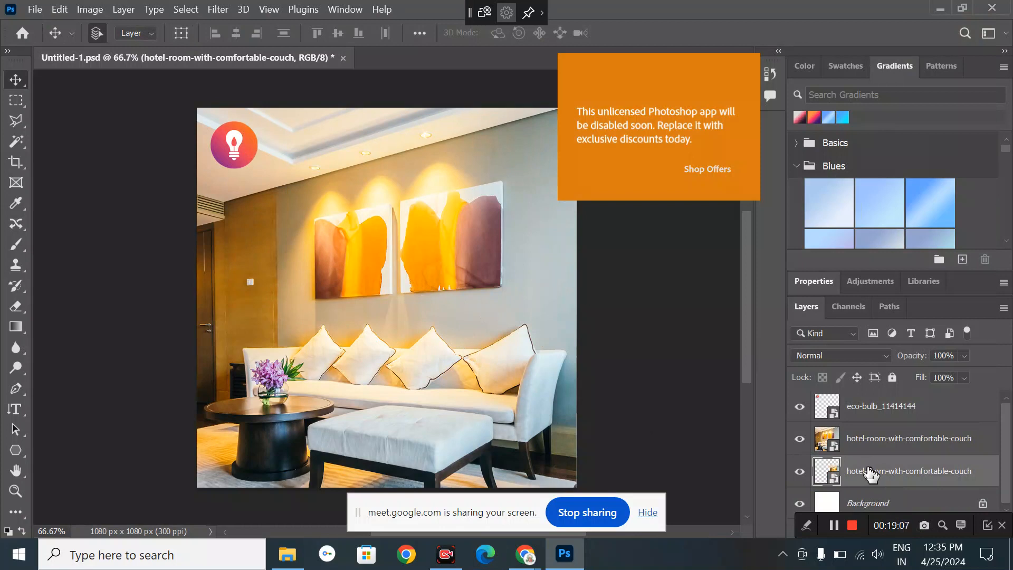
{"action": "left_click_drag", "start_coordinate": [868, 471], "coordinate": [859, 423]}
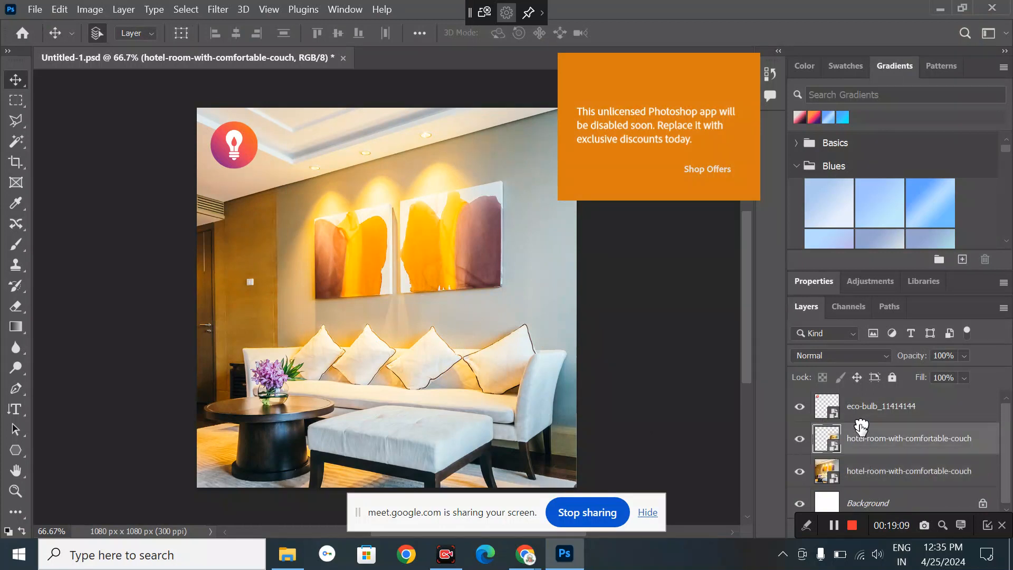
{"action": "left_click", "coordinate": [263, 302]}
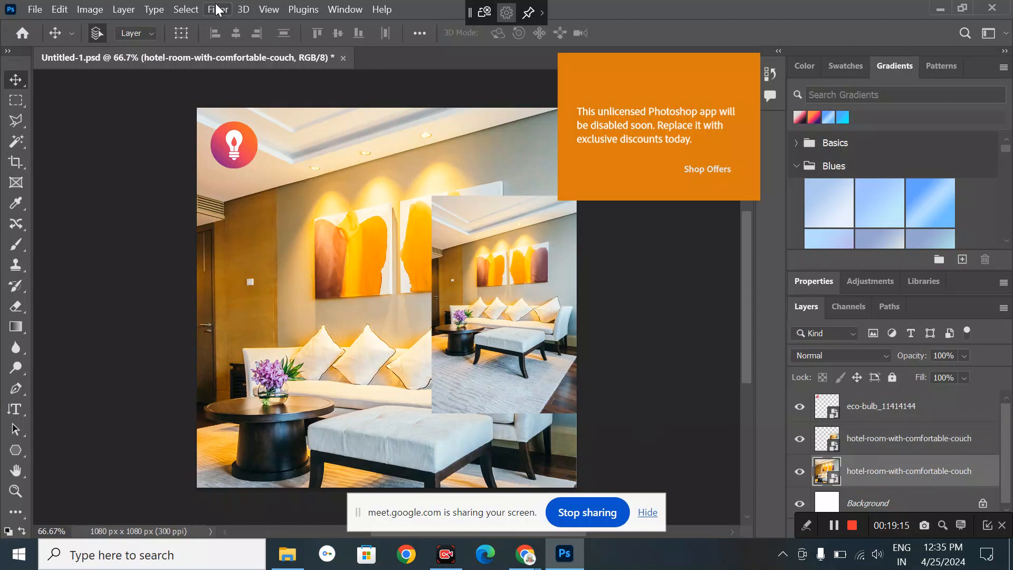
- Apply an 11.1-pixel Gaussian Blur to the enlarged hotel-room background photo
{"action": "left_click", "coordinate": [217, 9]}
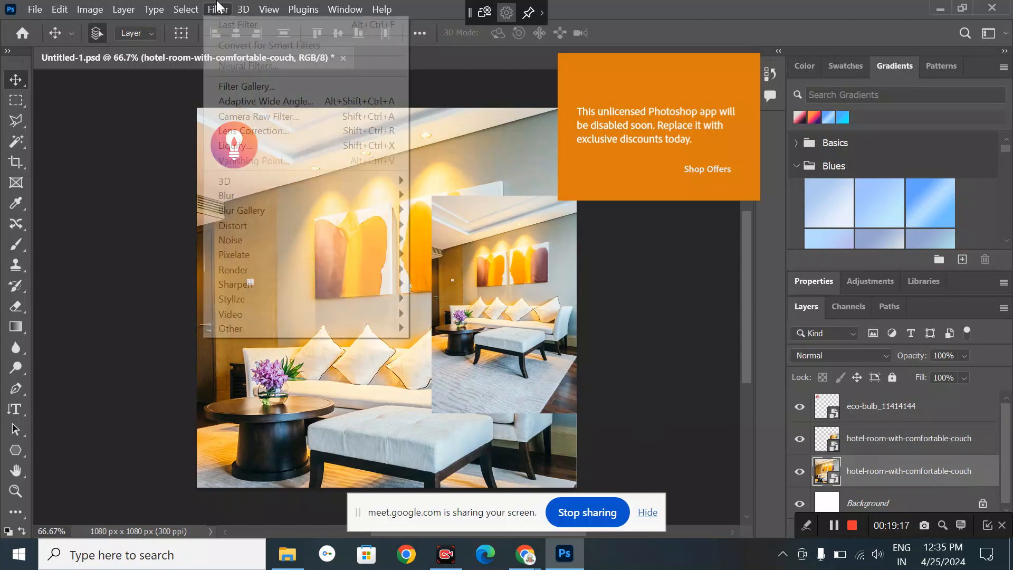
{"action": "mouse_move", "coordinate": [279, 196]}
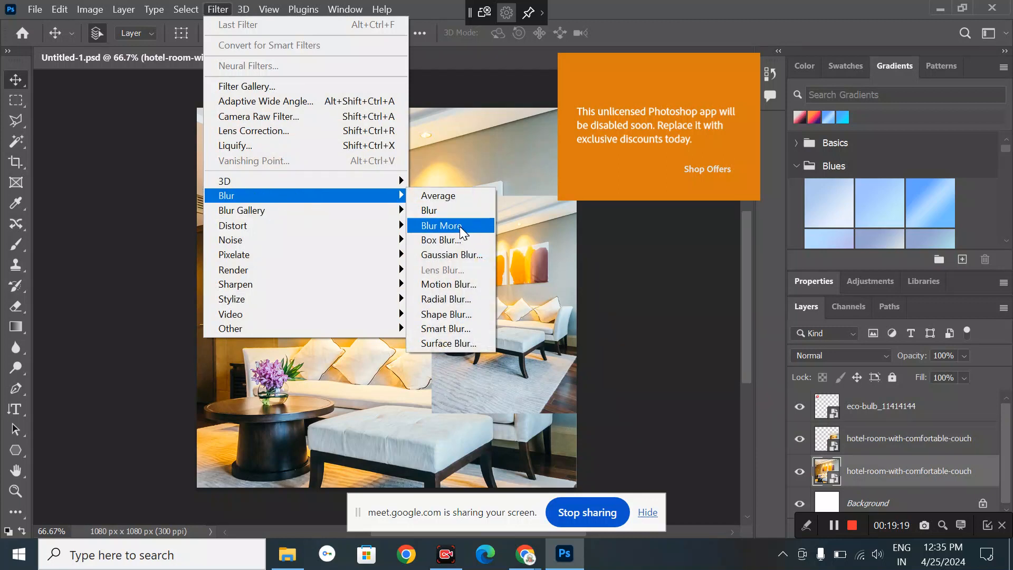
{"action": "left_click", "coordinate": [464, 254]}
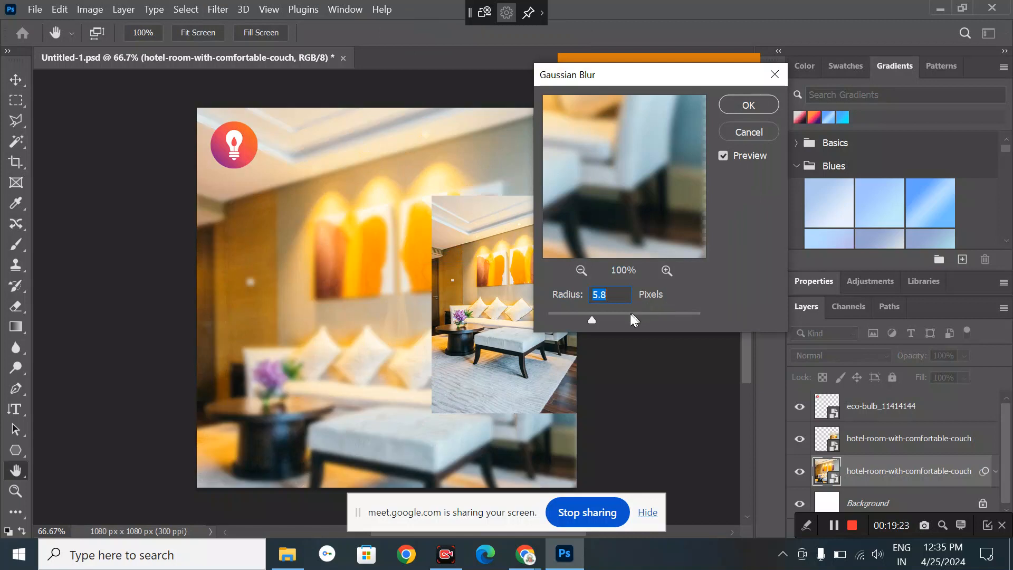
{"action": "left_click", "coordinate": [630, 314]}
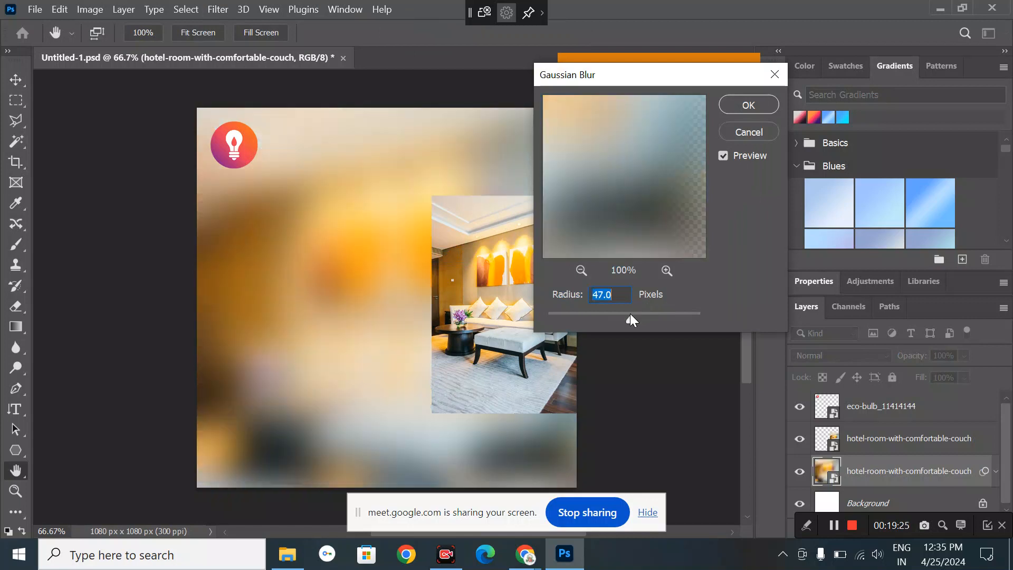
{"action": "left_click_drag", "start_coordinate": [631, 315], "coordinate": [613, 315]}
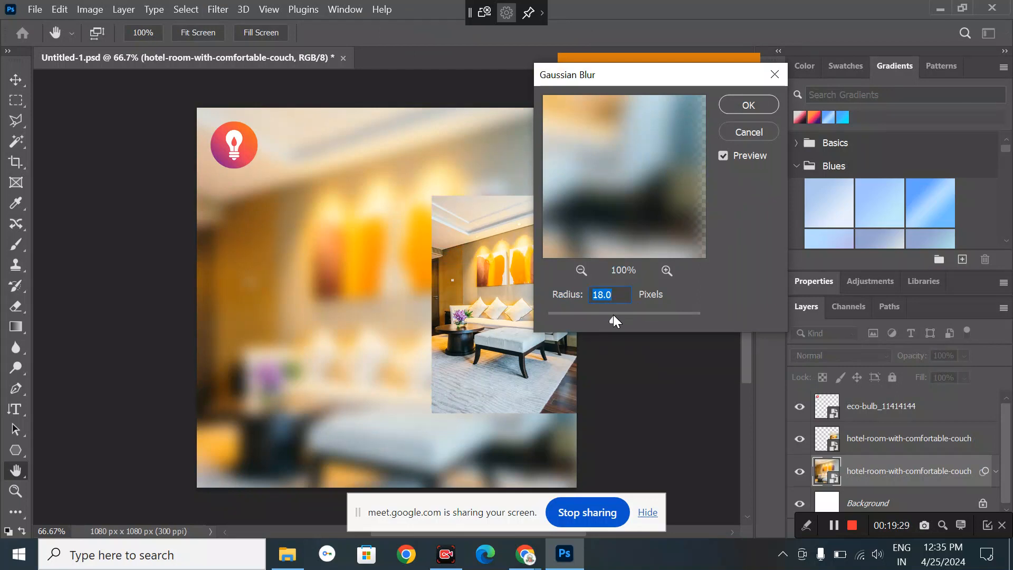
{"action": "left_click_drag", "start_coordinate": [613, 314], "coordinate": [610, 314]}
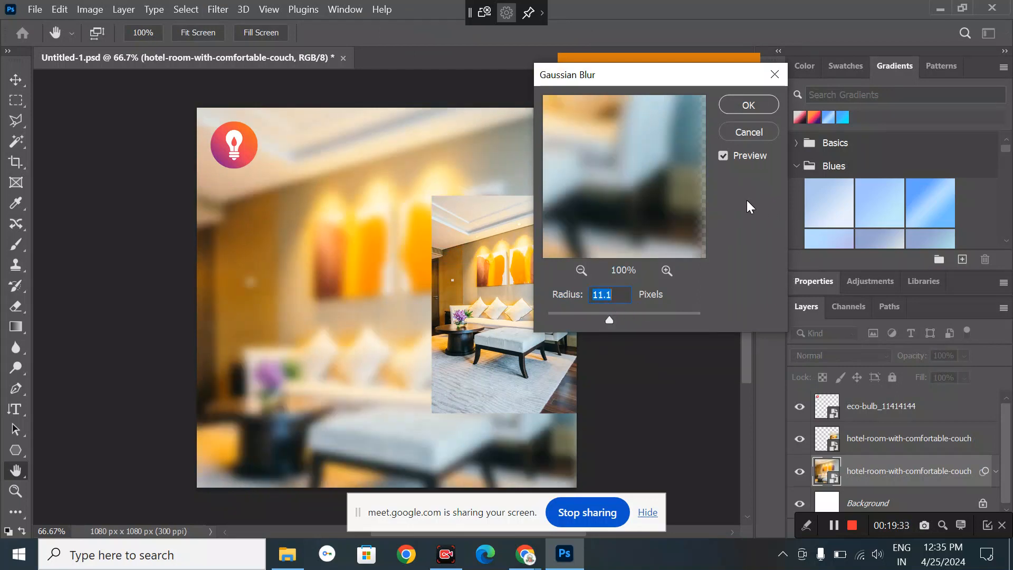
{"action": "left_click", "coordinate": [749, 105]}
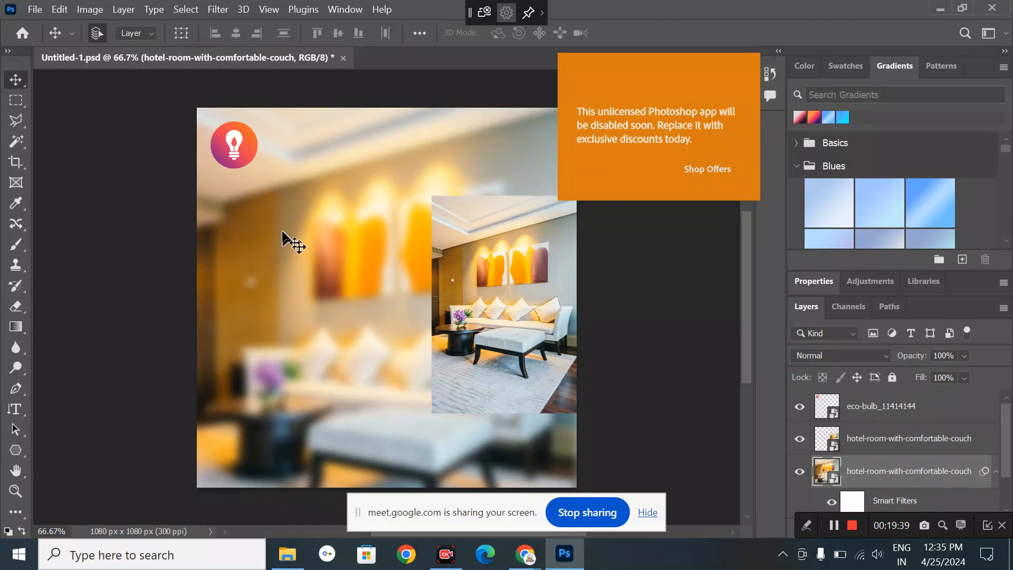
- Nudge the small hotel photo slightly lower and bring up the layer effects list
{"action": "left_click_drag", "start_coordinate": [571, 343], "coordinate": [571, 353]}
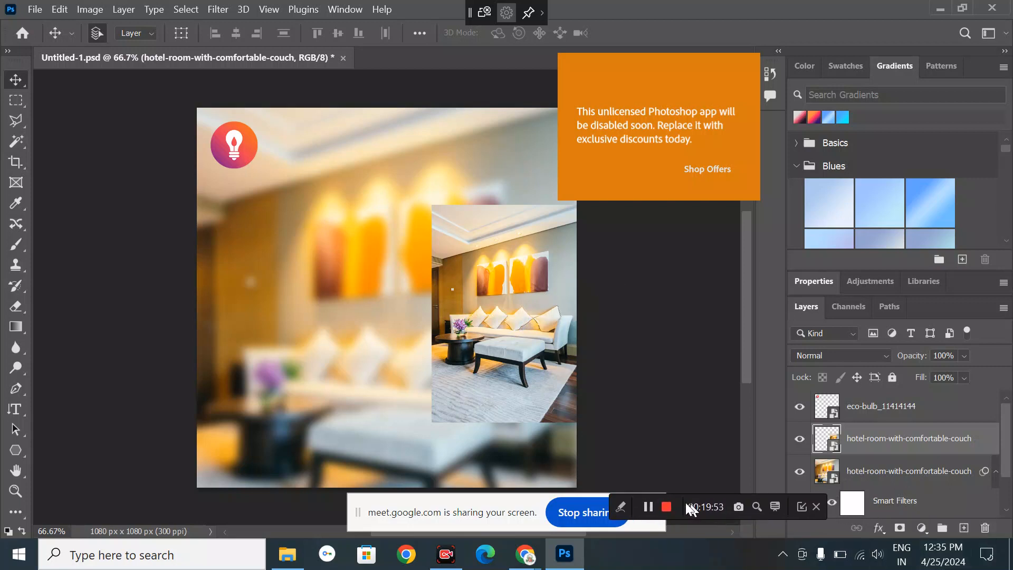
{"action": "left_click", "coordinate": [878, 528]}
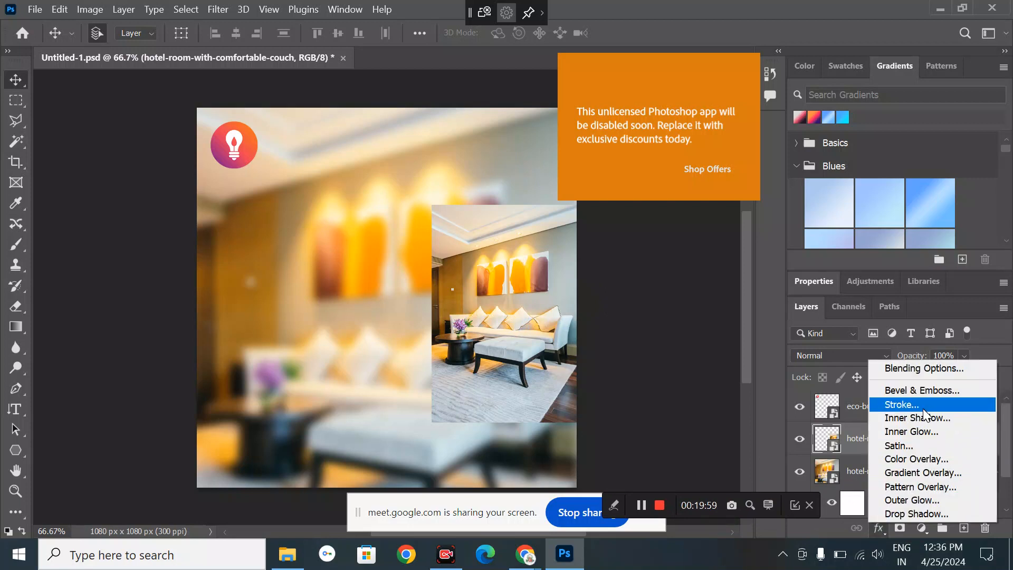
- Give the small hotel photo a white 5 px inside Stroke border
{"action": "left_click", "coordinate": [922, 406]}
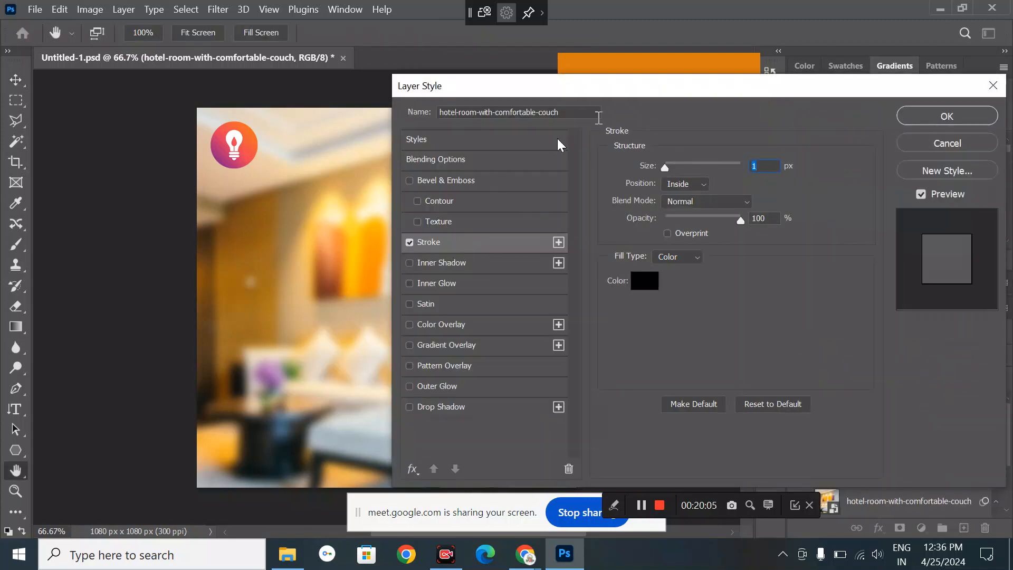
{"action": "left_click_drag", "start_coordinate": [593, 84], "coordinate": [656, 113]}
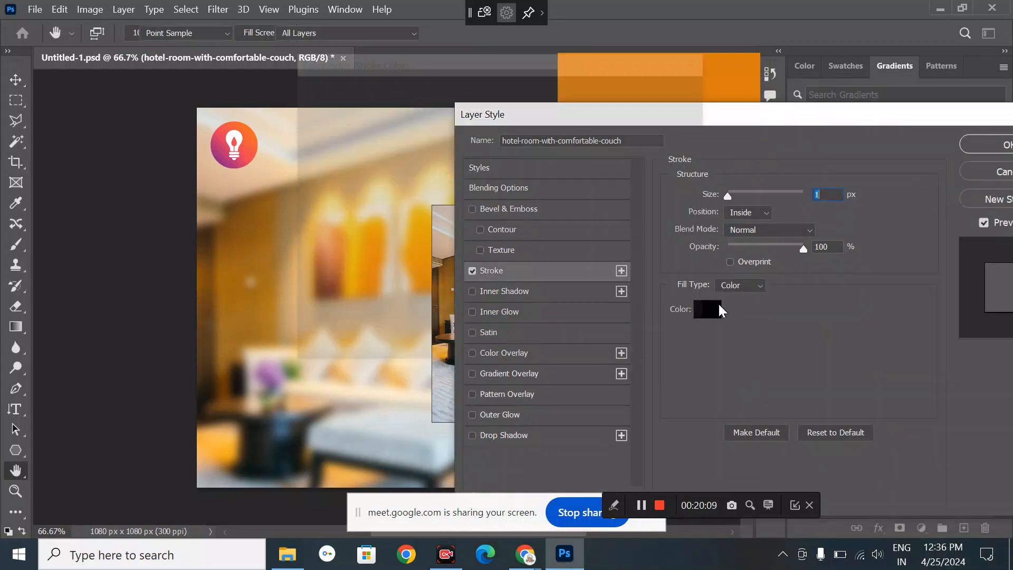
{"action": "left_click", "coordinate": [717, 309]}
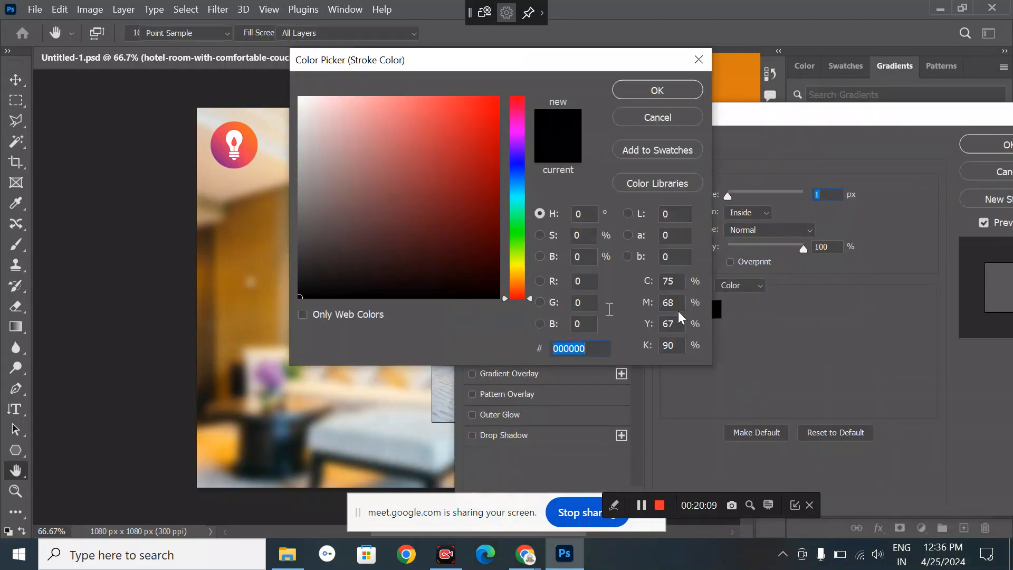
{"action": "left_click", "coordinate": [299, 98]}
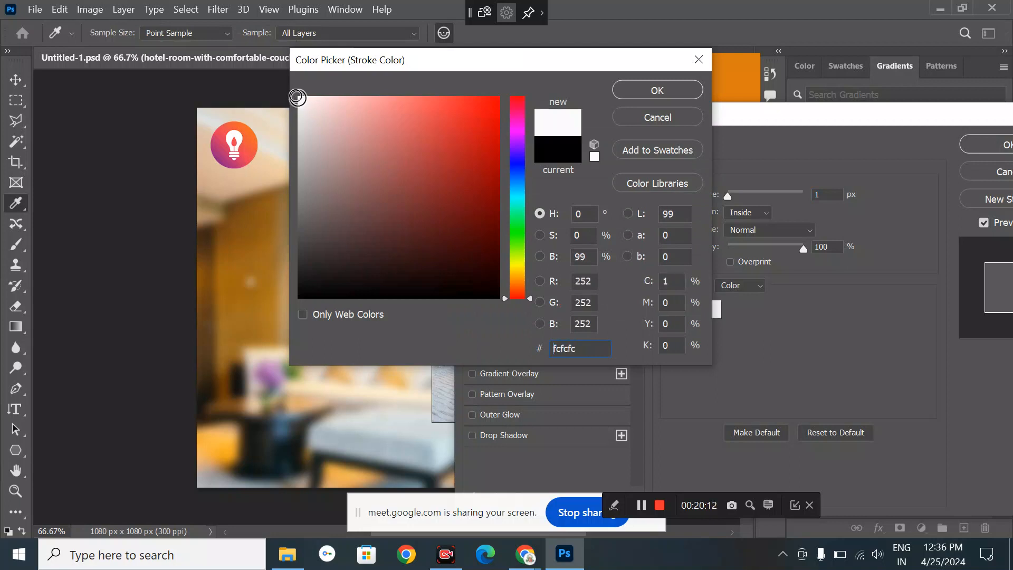
{"action": "left_click", "coordinate": [671, 90]}
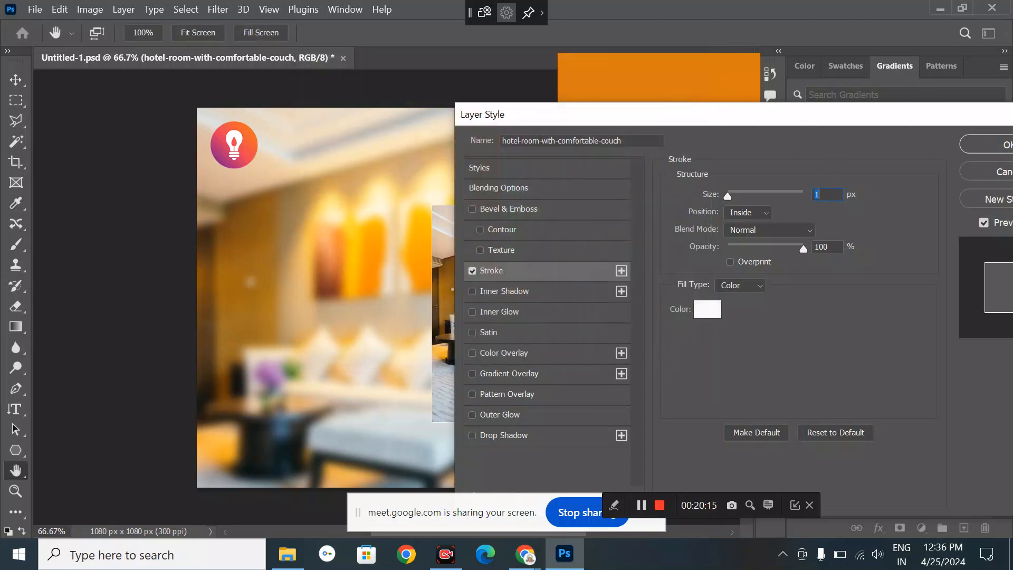
{"action": "type", "text": "10"}
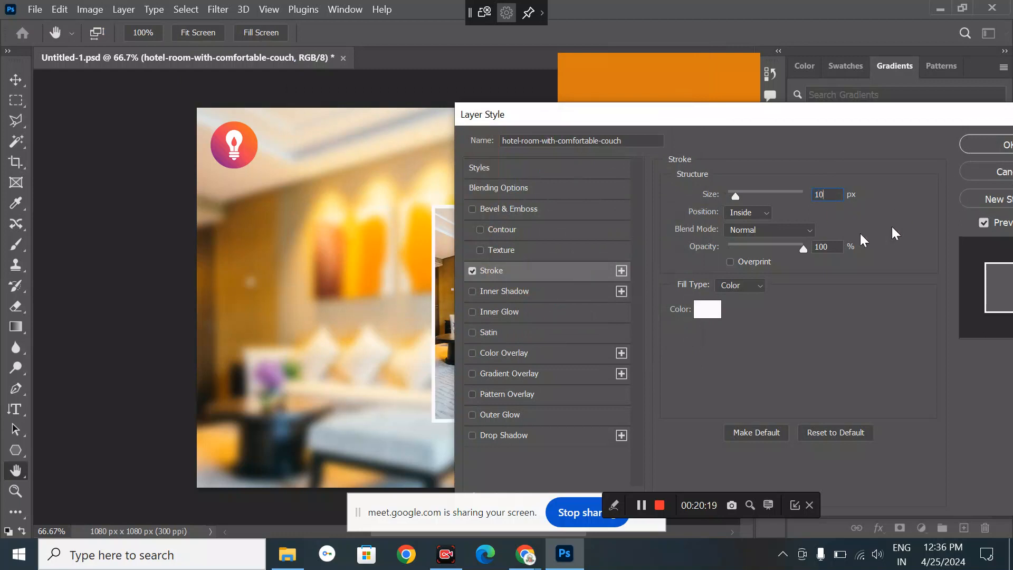
{"action": "key", "text": "BackSpace"}
{"action": "key", "text": "BackSpace"}
{"action": "type", "text": "5"}
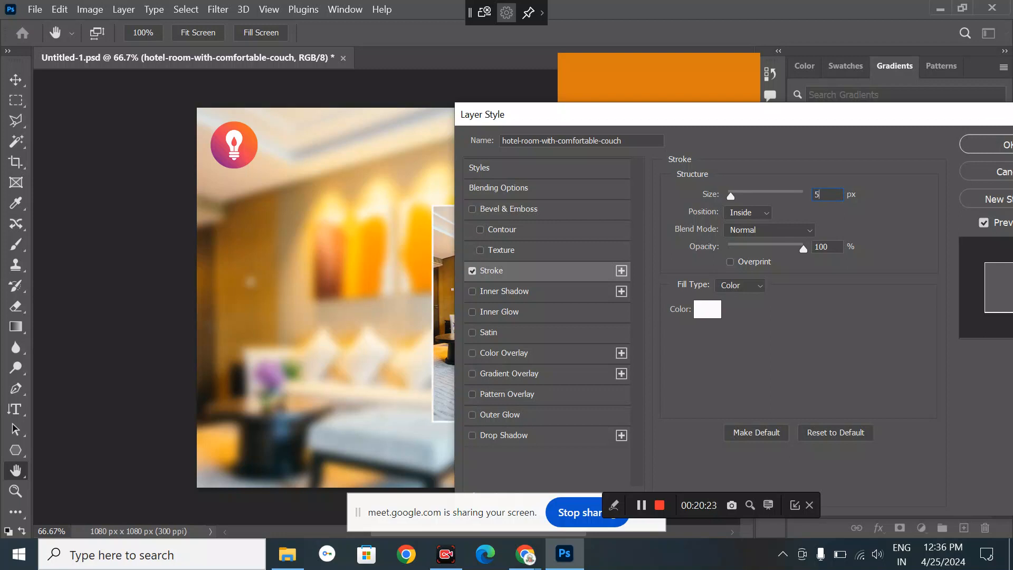
{"action": "left_click", "coordinate": [994, 147]}
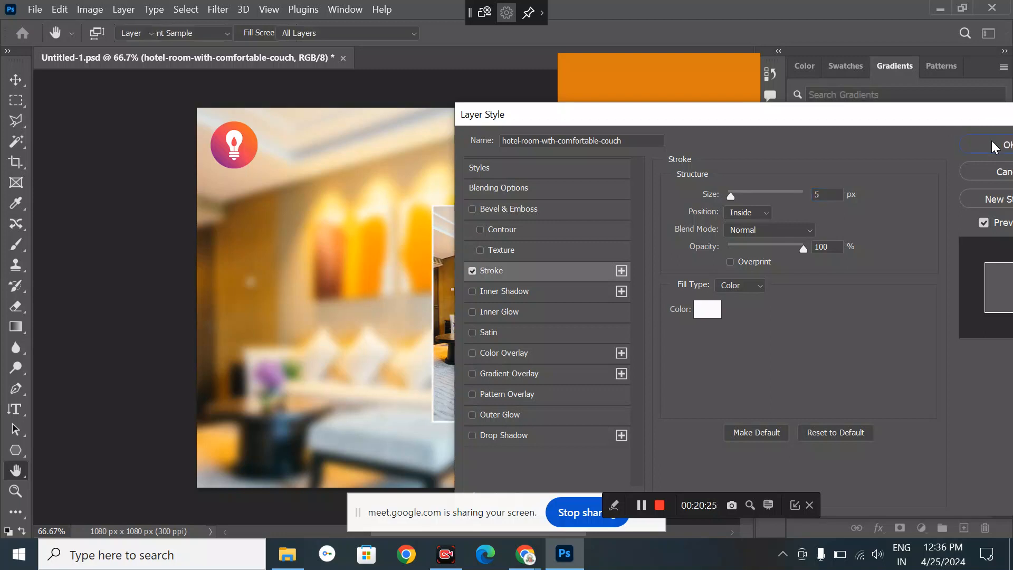
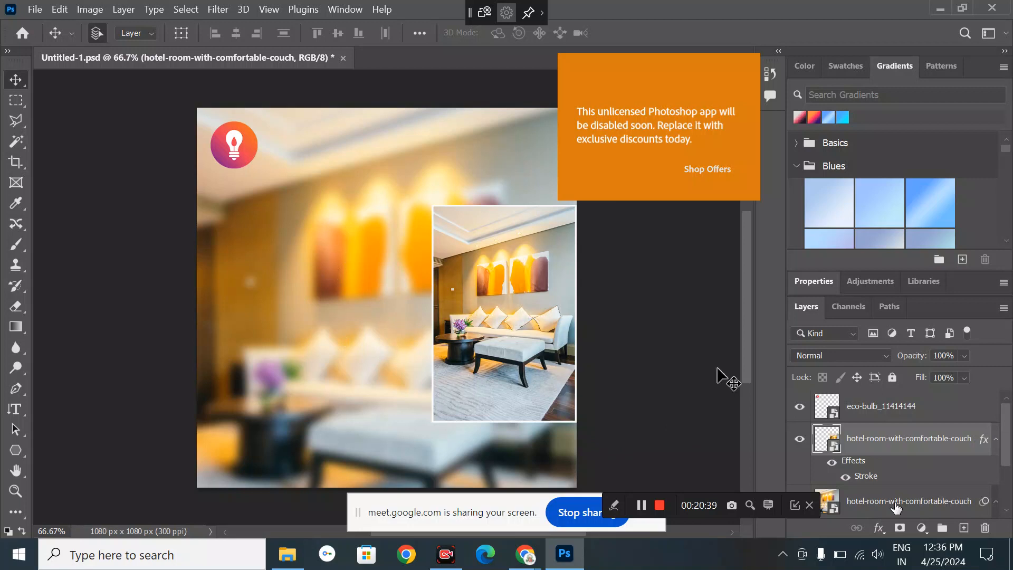
- Add a two-line headline 'THE LIGHTING TO MATCH' / 'YOUR AESTHETICS' near the upper left
{"action": "left_click", "coordinate": [878, 527]}
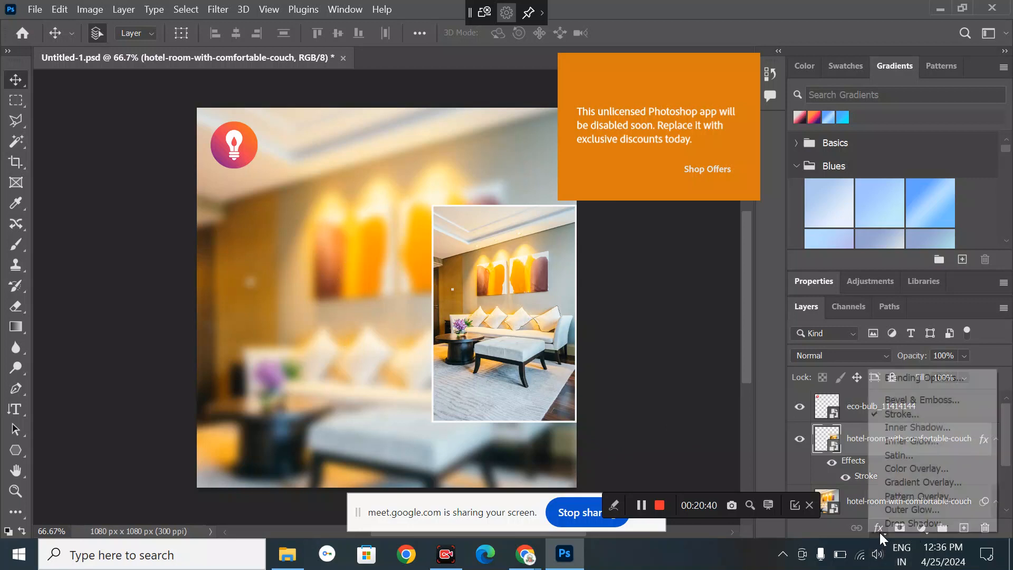
{"action": "left_click", "coordinate": [627, 363]}
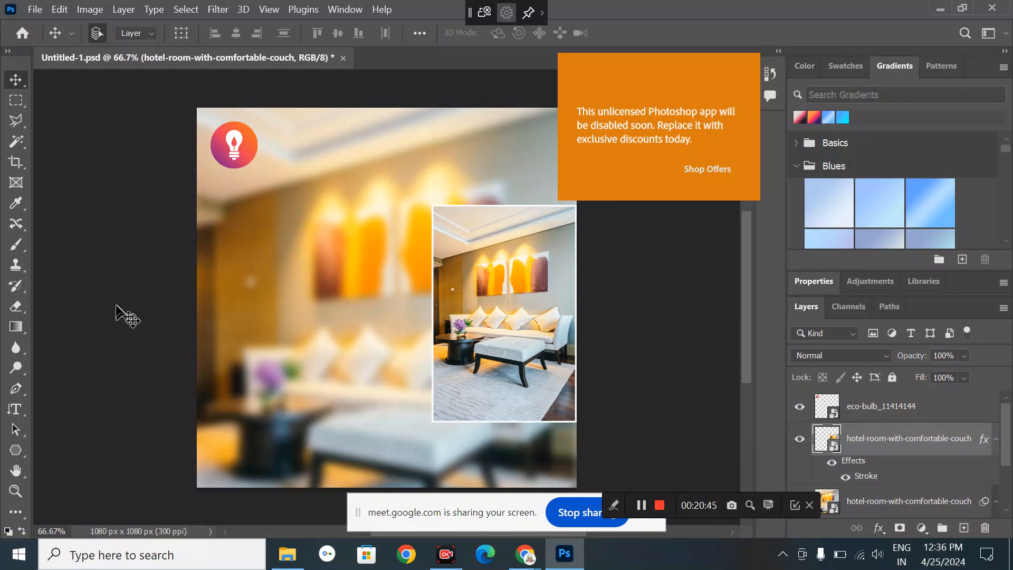
{"action": "left_click", "coordinate": [20, 416]}
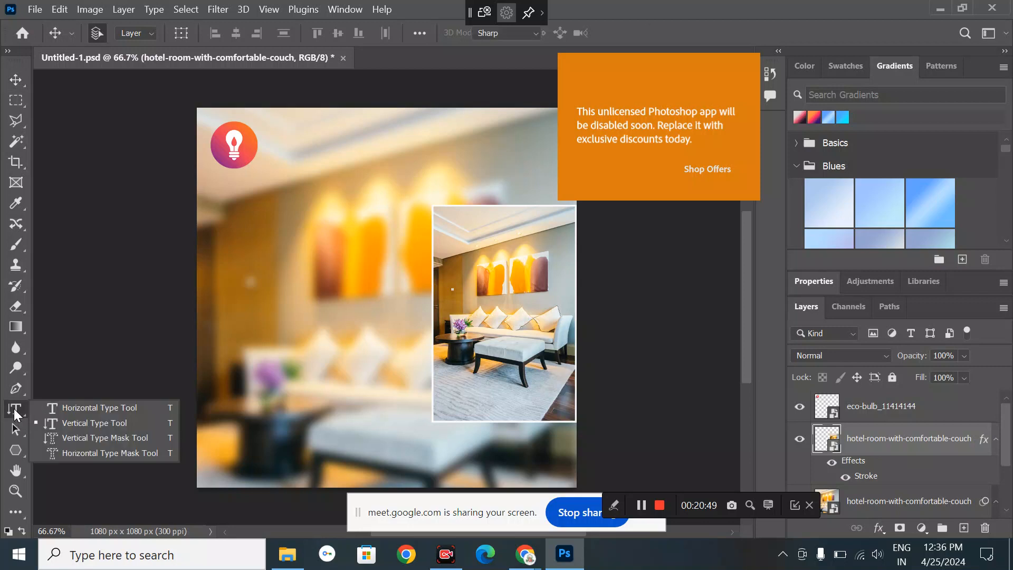
{"action": "left_click", "coordinate": [78, 409]}
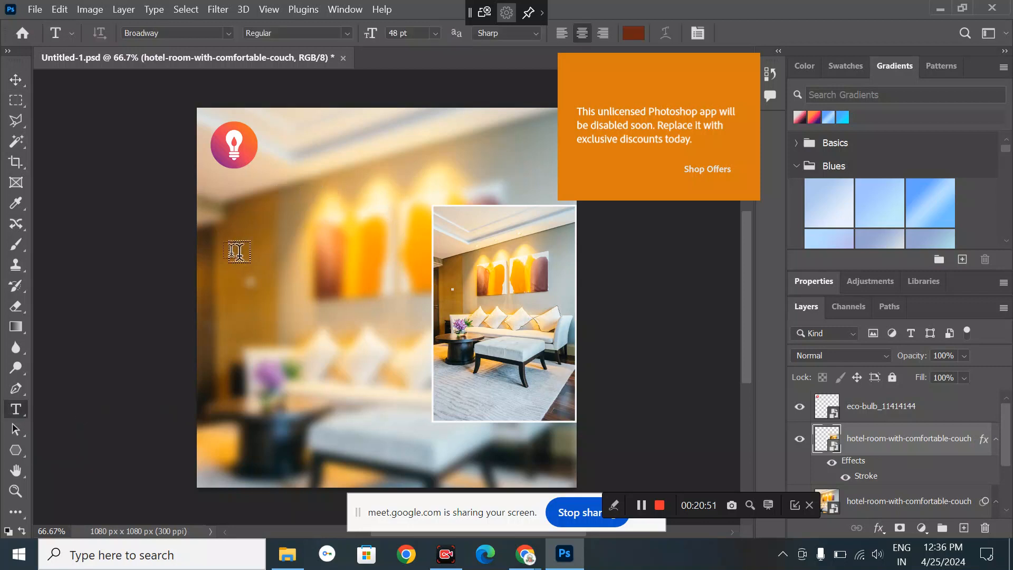
{"action": "left_click", "coordinate": [226, 226]}
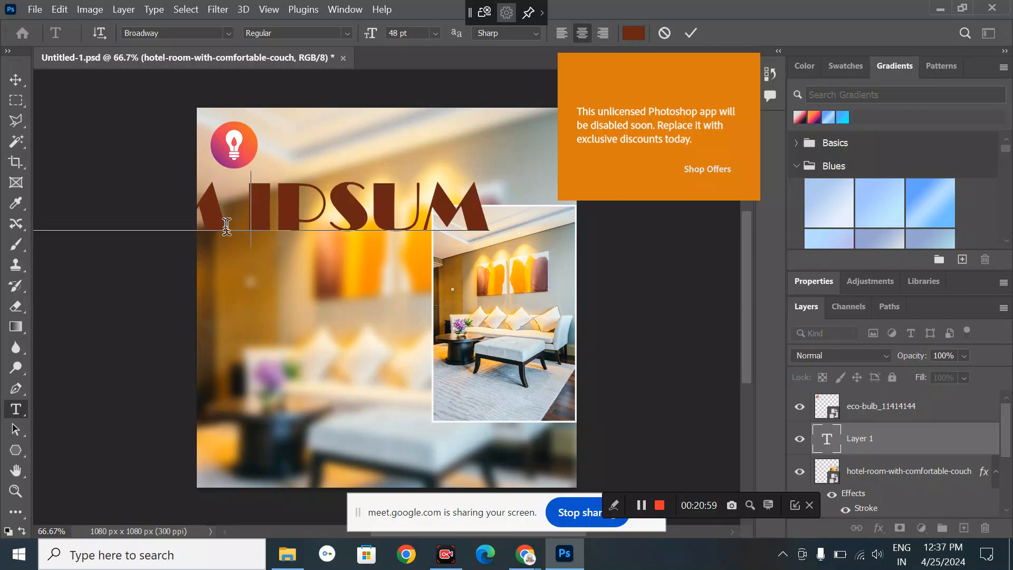
{"action": "type", "text": "THE"}
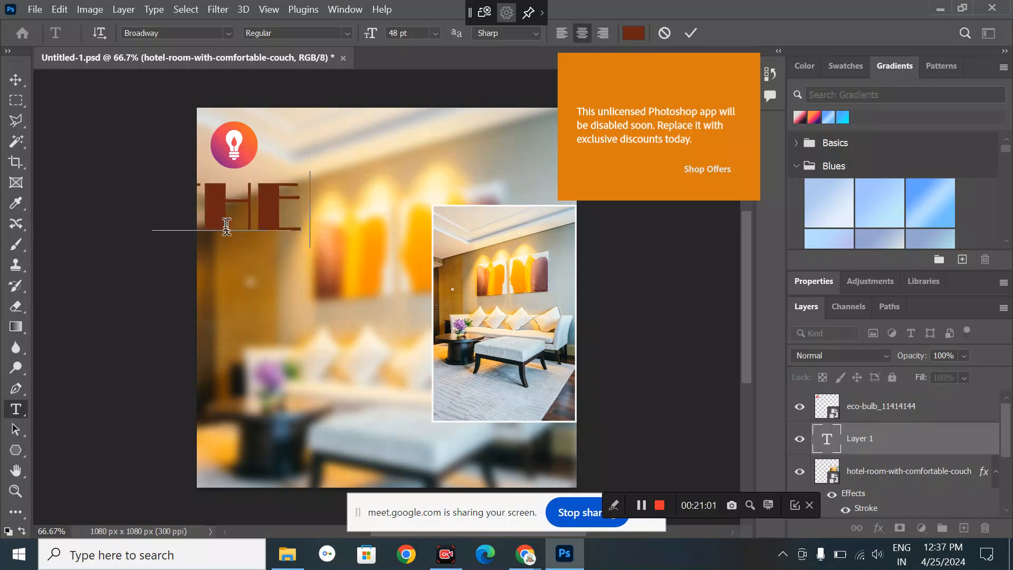
{"action": "type", "text": " LIGHT"}
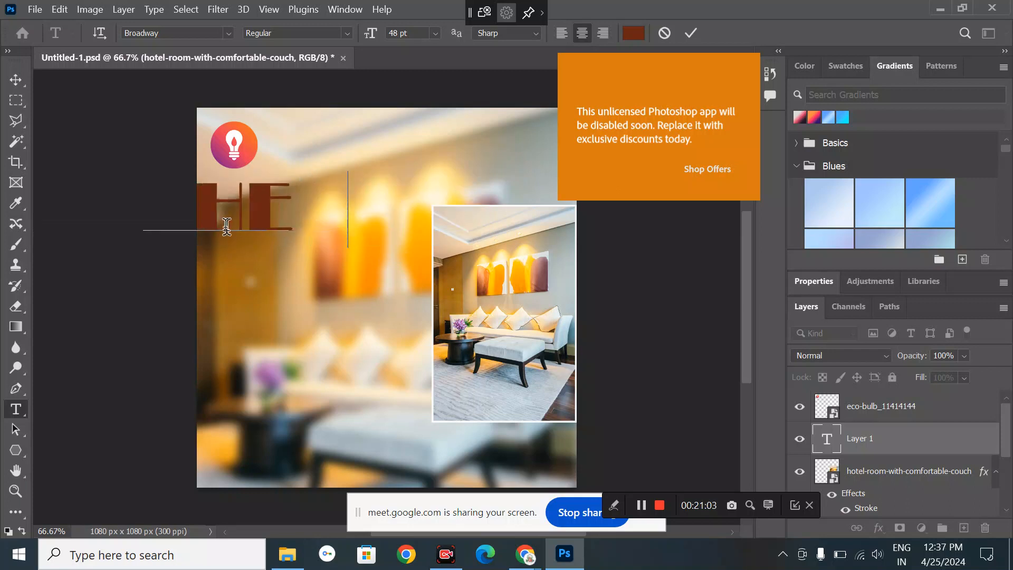
{"action": "type", "text": "ING"}
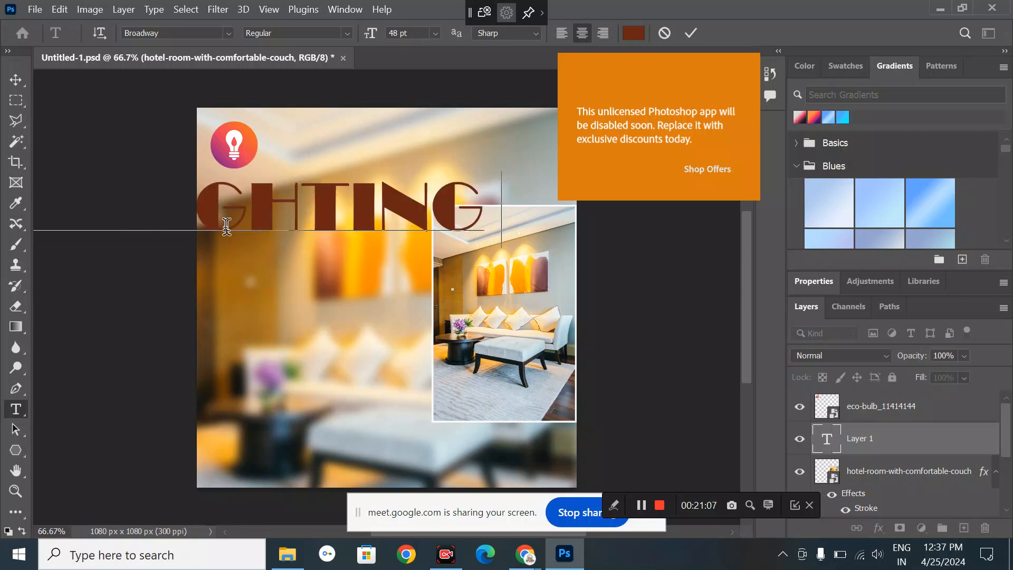
{"action": "type", "text": " TO"}
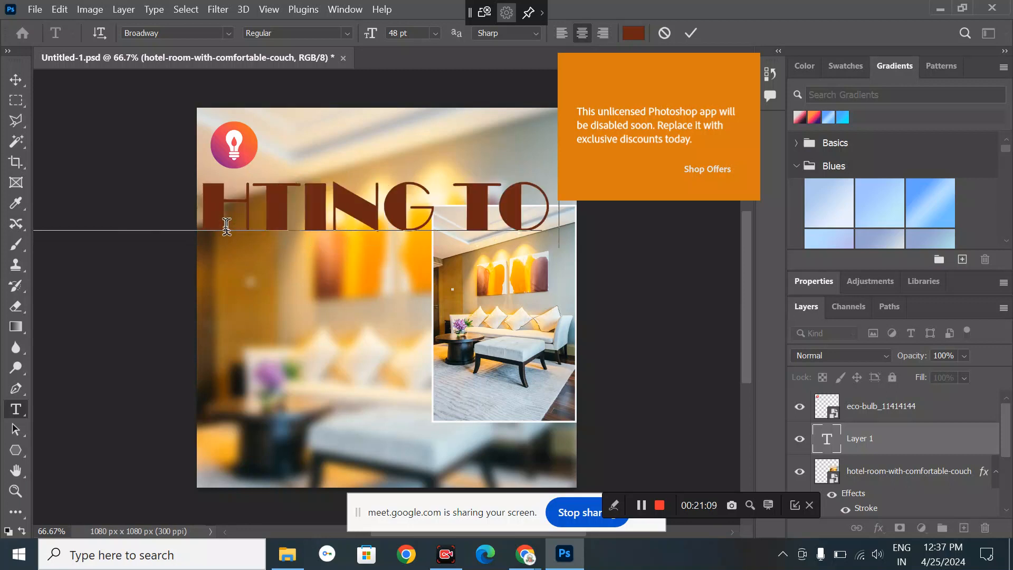
{"action": "type", "text": " MATC"}
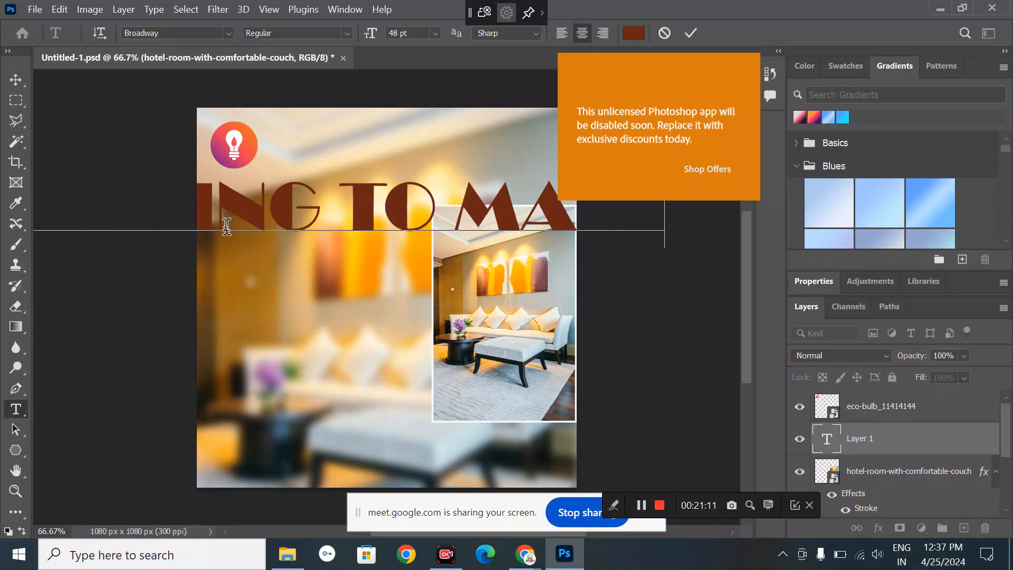
{"action": "type", "text": "H"}
{"action": "key", "text": "Return"}
{"action": "type", "text": "Y"}
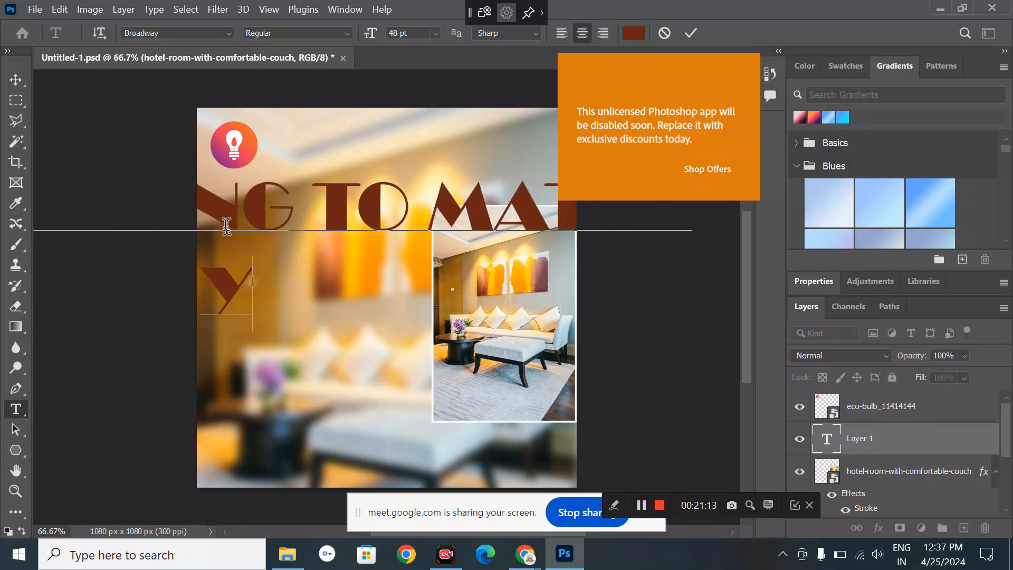
{"action": "type", "text": "OUR"}
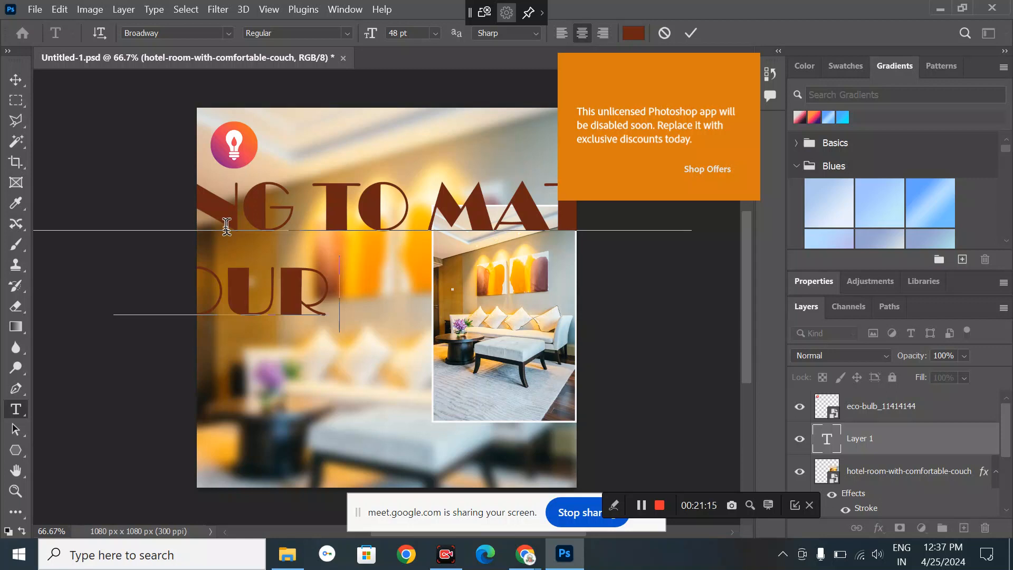
{"action": "type", "text": " A"}
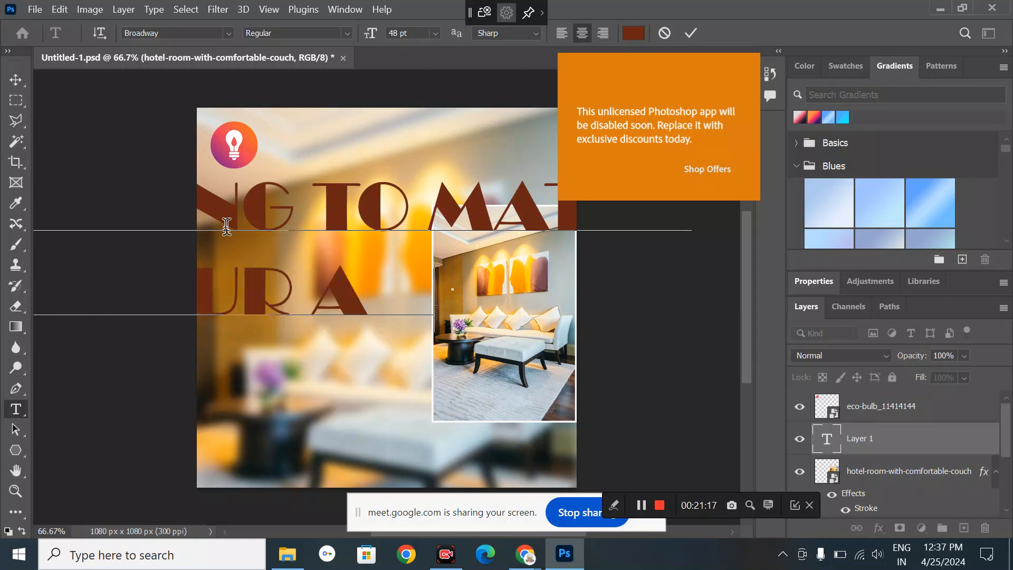
{"action": "type", "text": "ESTHETICS"}
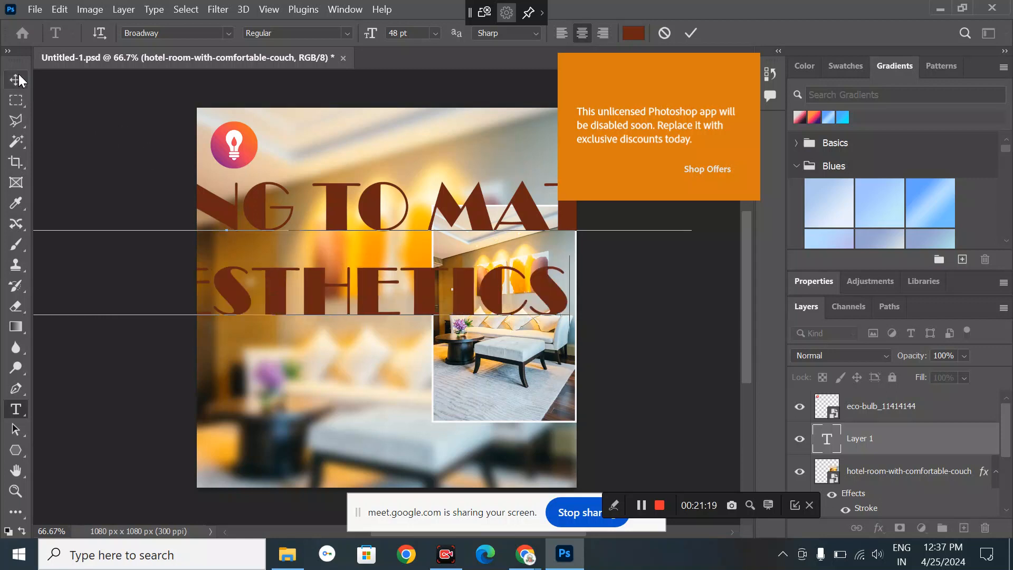
{"action": "left_click", "coordinate": [18, 77]}
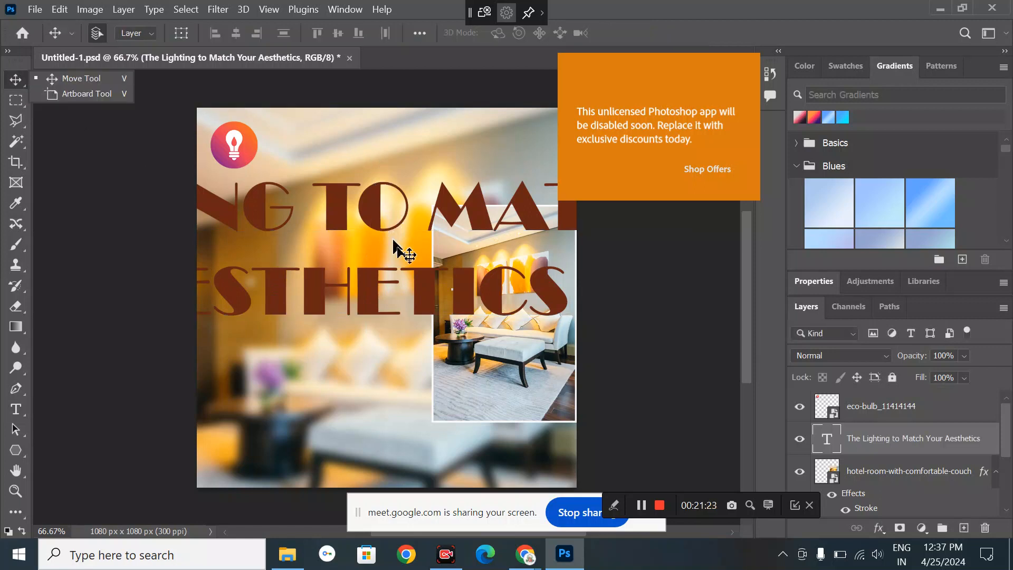
- Resize the headline to 18 pt, then 16 pt, and drag it further right
{"action": "left_click", "coordinate": [20, 71]}
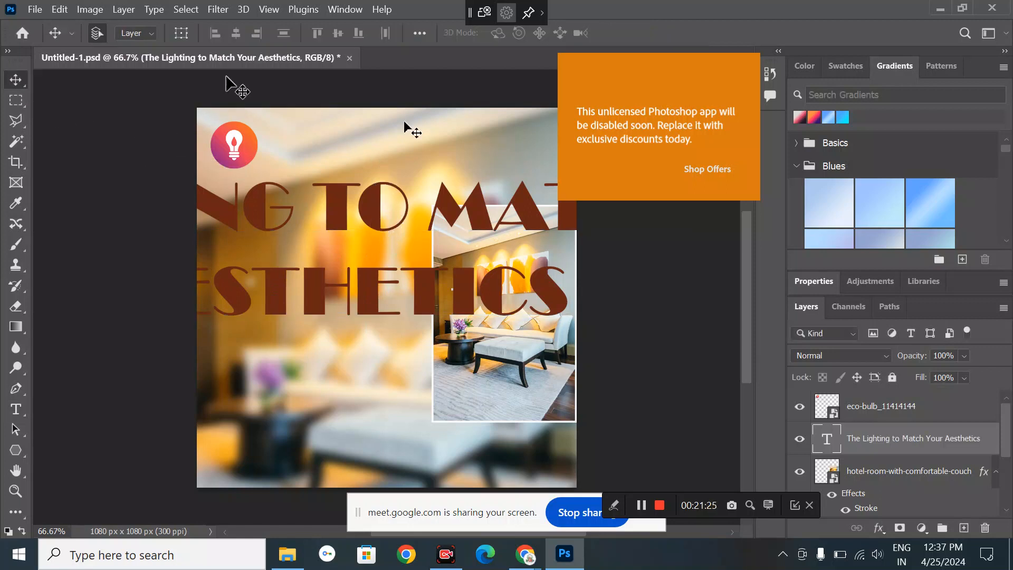
{"action": "left_click", "coordinate": [811, 286]}
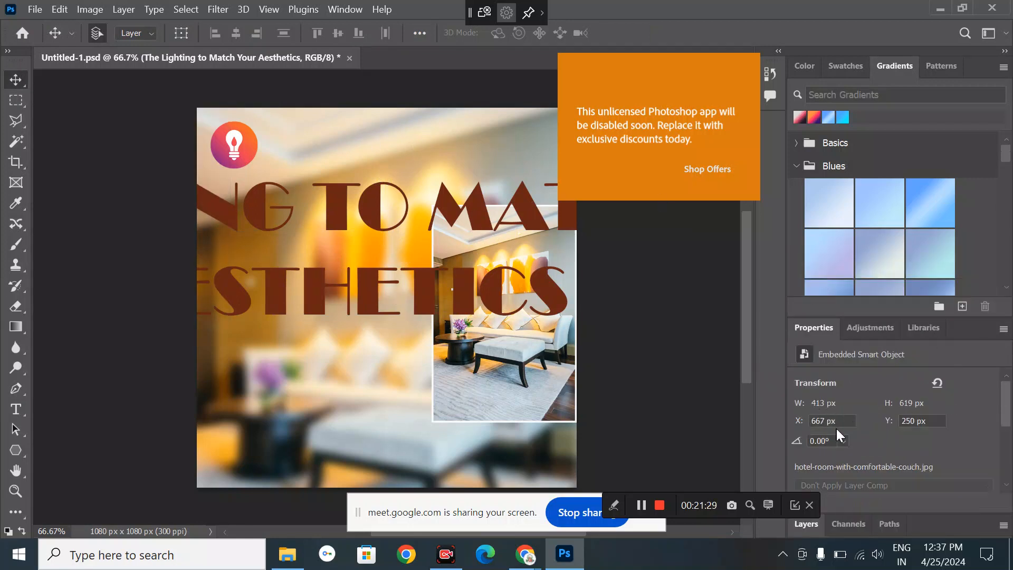
{"action": "left_click", "coordinate": [461, 297]}
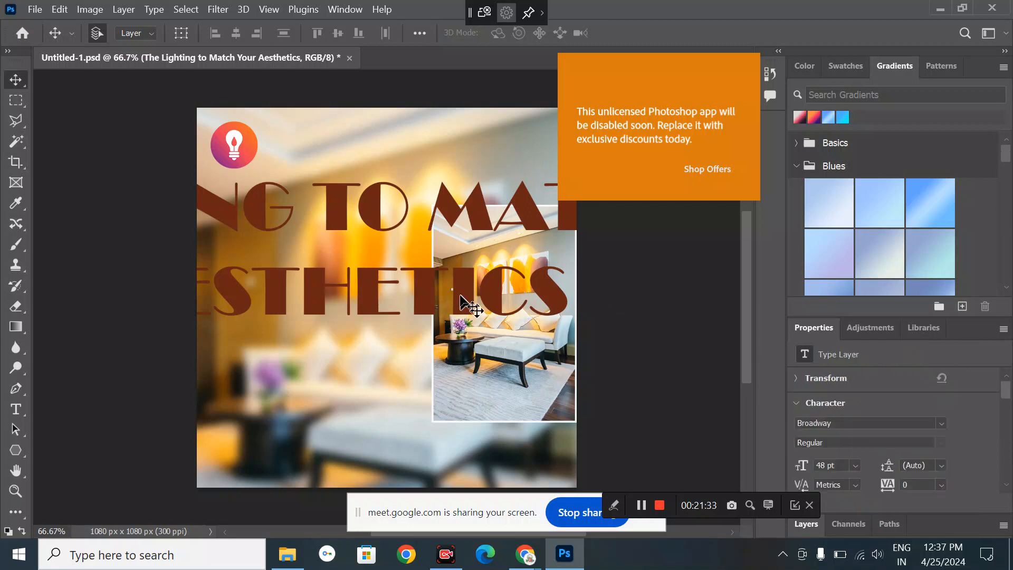
{"action": "left_click", "coordinate": [855, 466]}
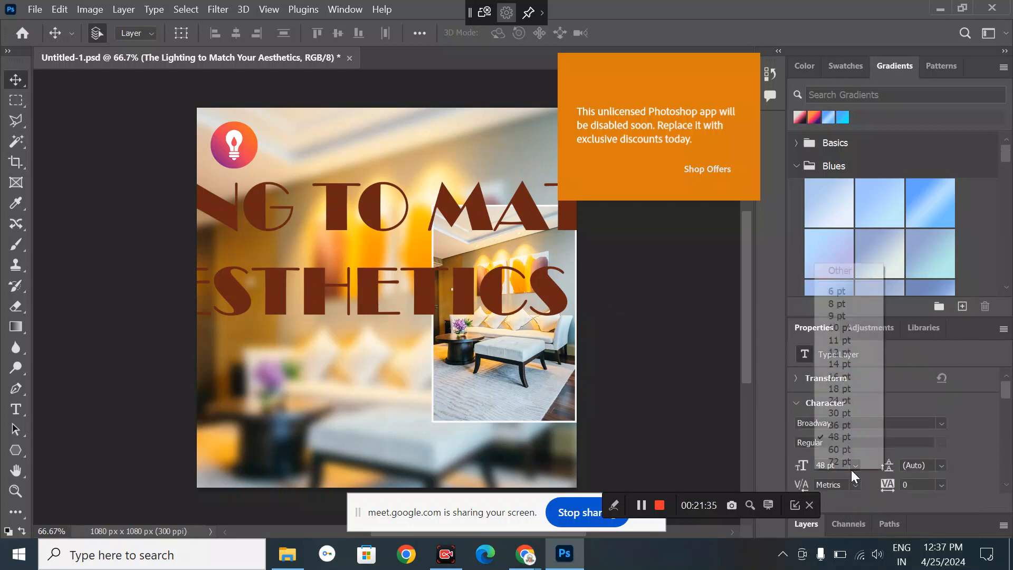
{"action": "left_click", "coordinate": [838, 390]}
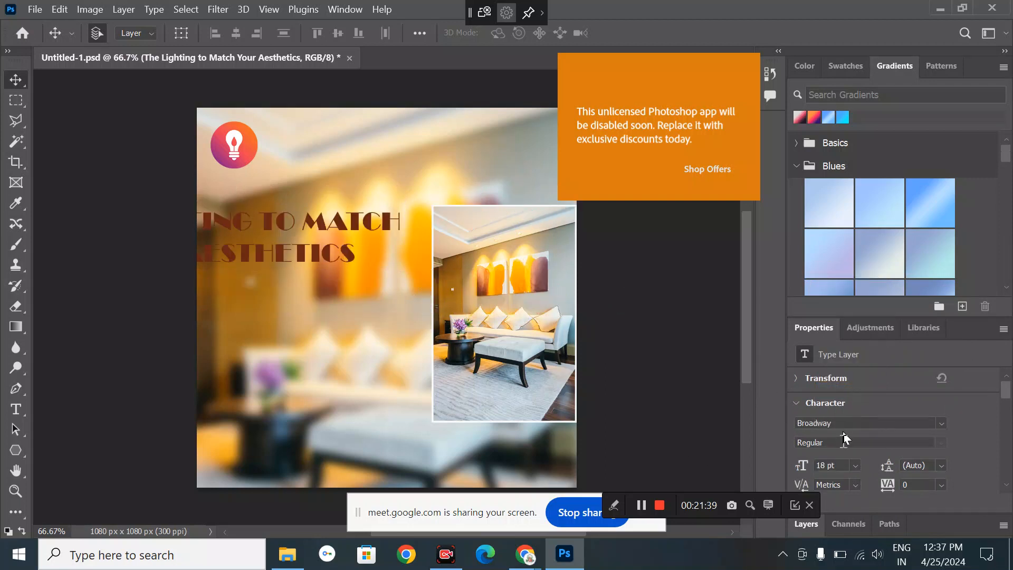
{"action": "left_click", "coordinate": [855, 466]}
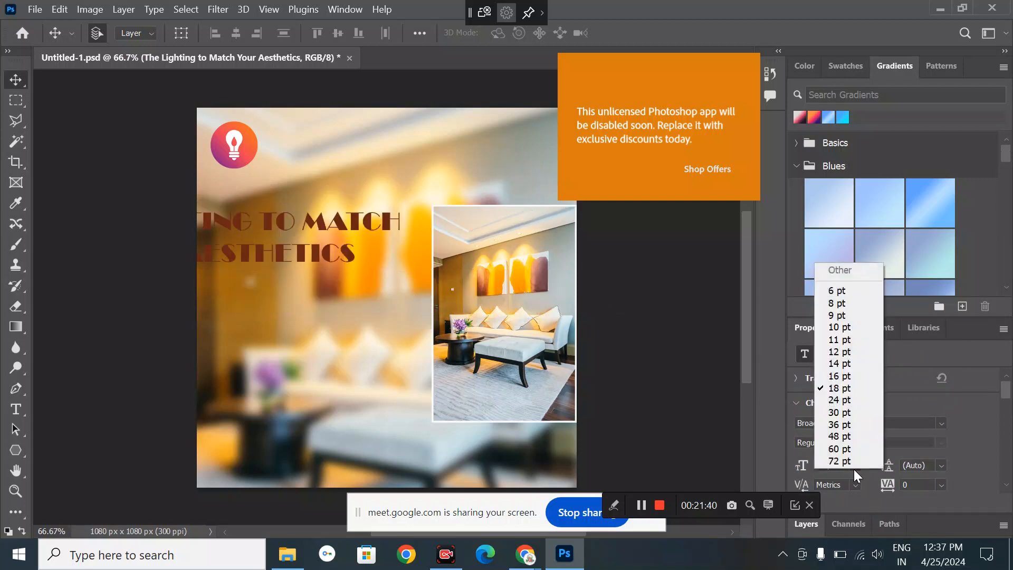
{"action": "left_click", "coordinate": [843, 381]}
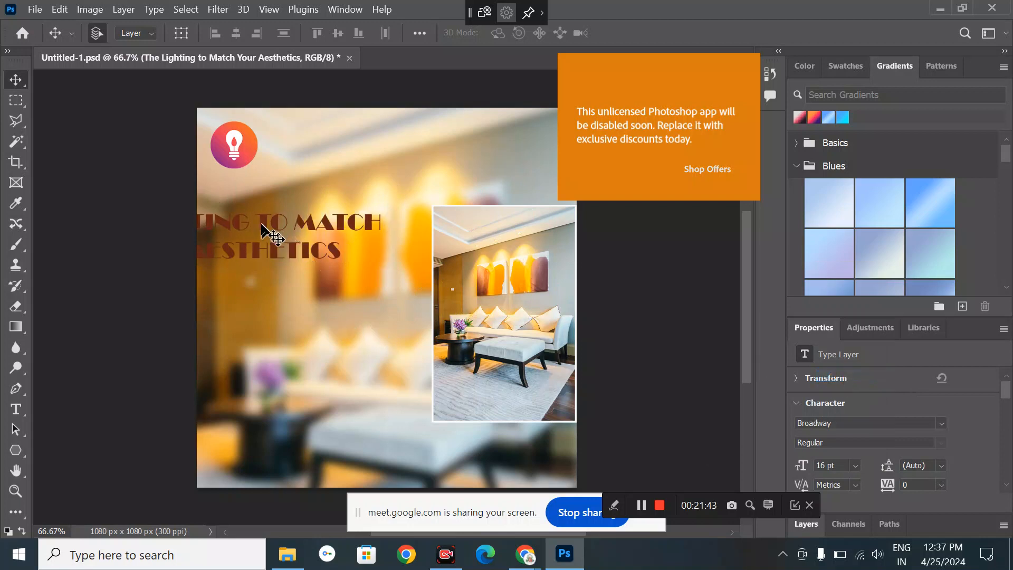
{"action": "left_click_drag", "start_coordinate": [260, 224], "coordinate": [393, 236]}
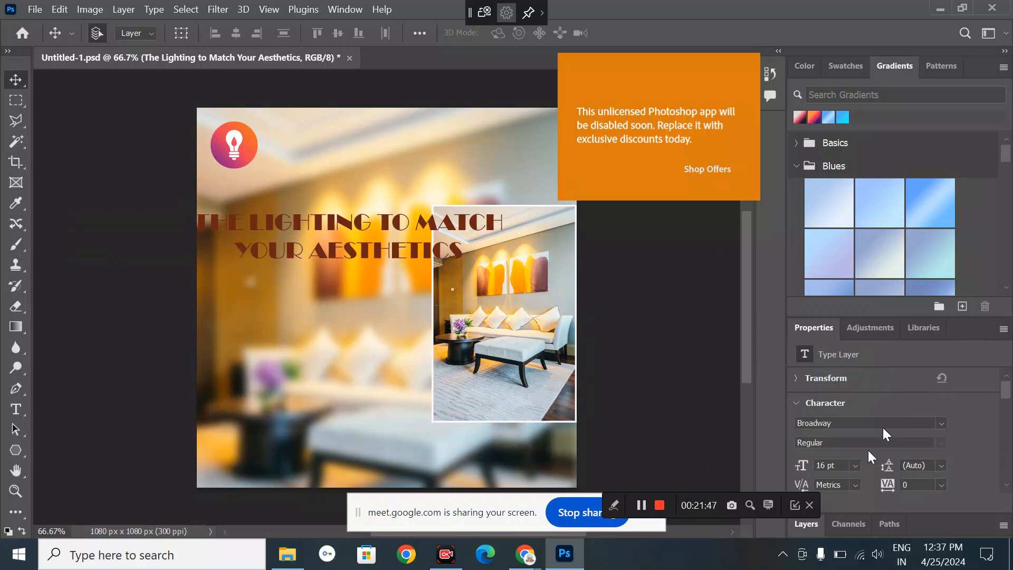
- Left-align the headline, shrink it to 14 pt, and move it below the bulb logo
{"action": "scroll", "coordinate": [858, 455], "scroll_direction": "down", "scroll_amount": 1}
{"action": "scroll", "coordinate": [857, 454], "scroll_direction": "down", "scroll_amount": 4}
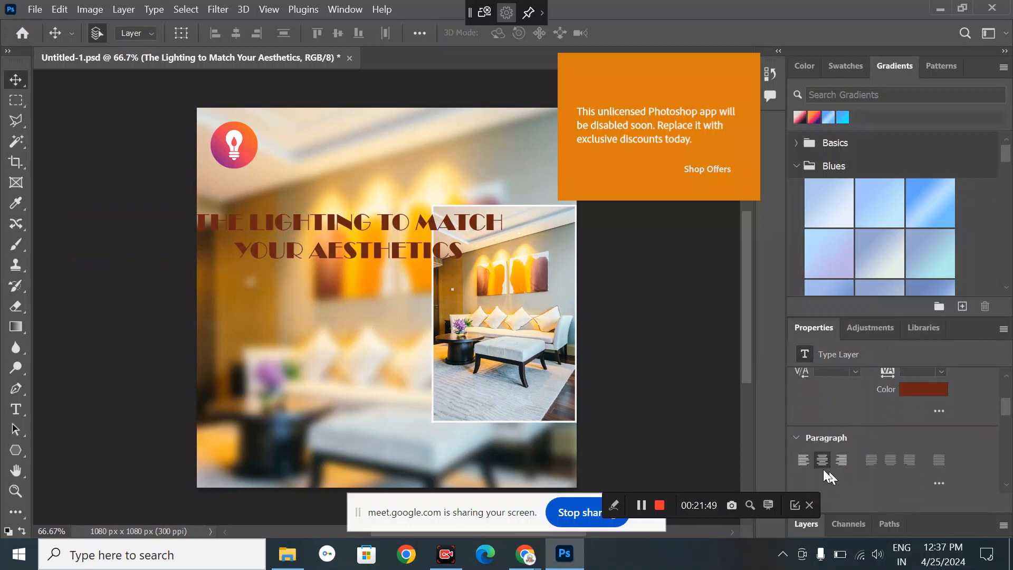
{"action": "left_click", "coordinate": [802, 458]}
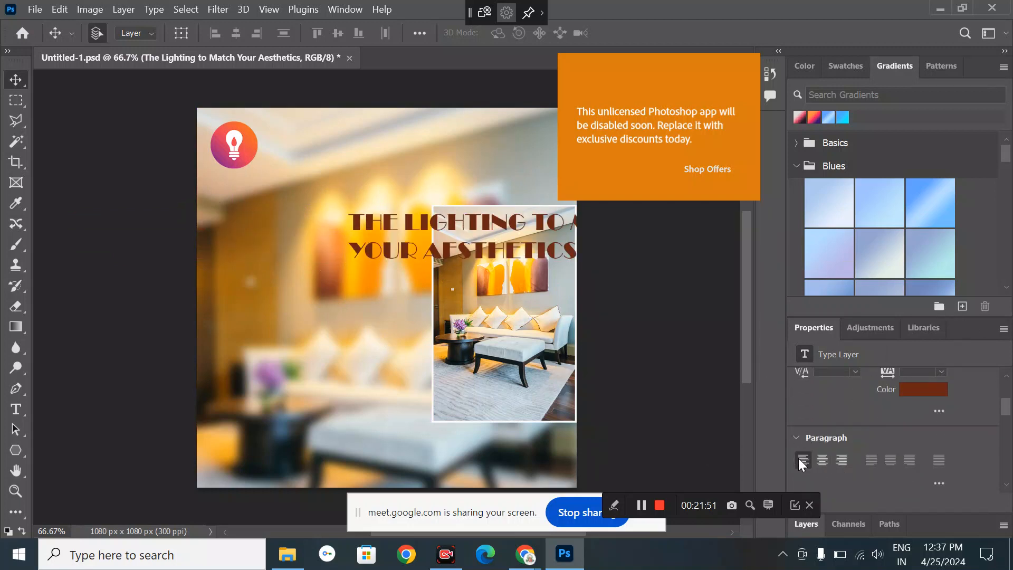
{"action": "scroll", "coordinate": [891, 451], "scroll_direction": "up", "scroll_amount": 2}
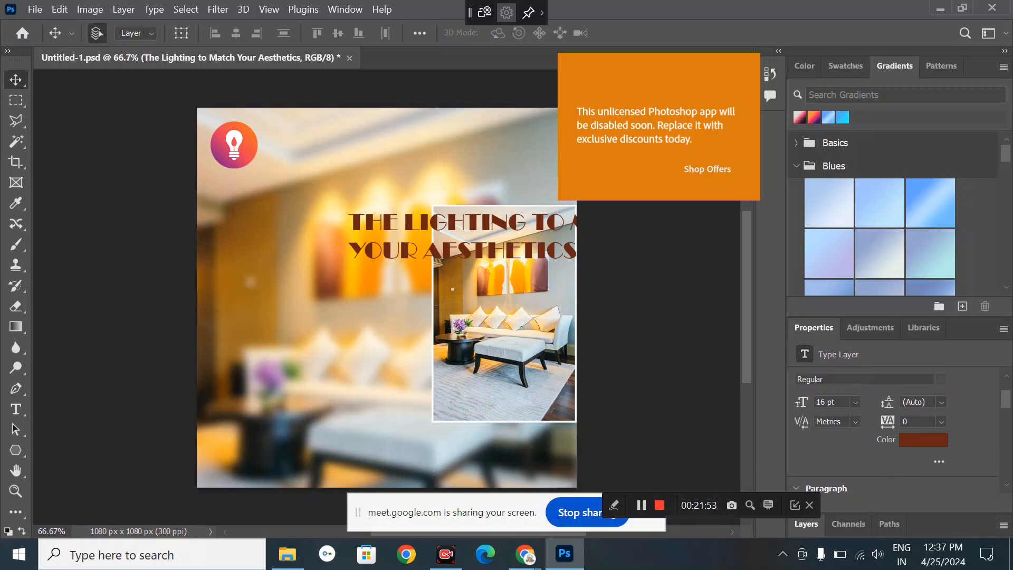
{"action": "left_click", "coordinate": [855, 402]}
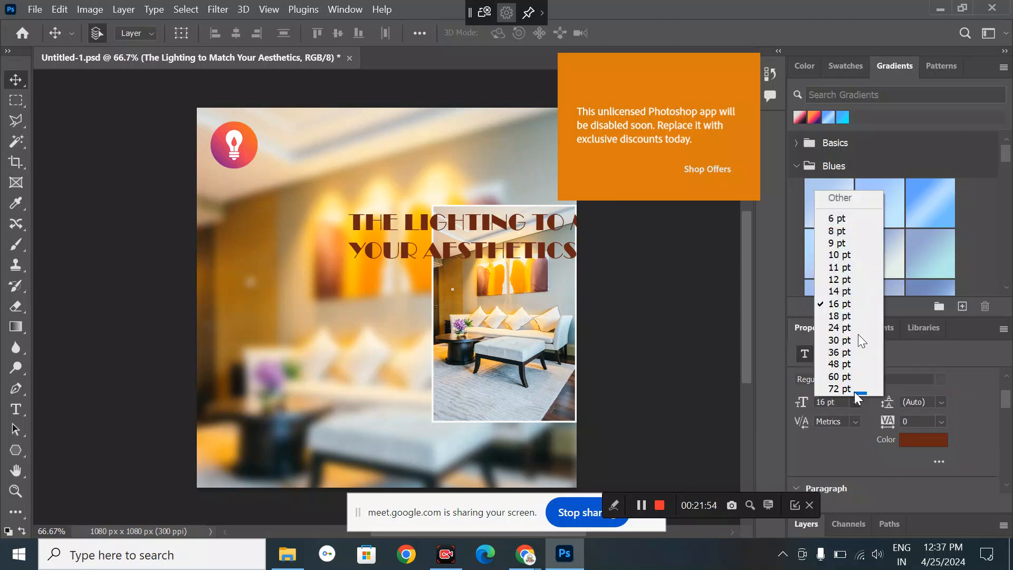
{"action": "left_click", "coordinate": [843, 291]}
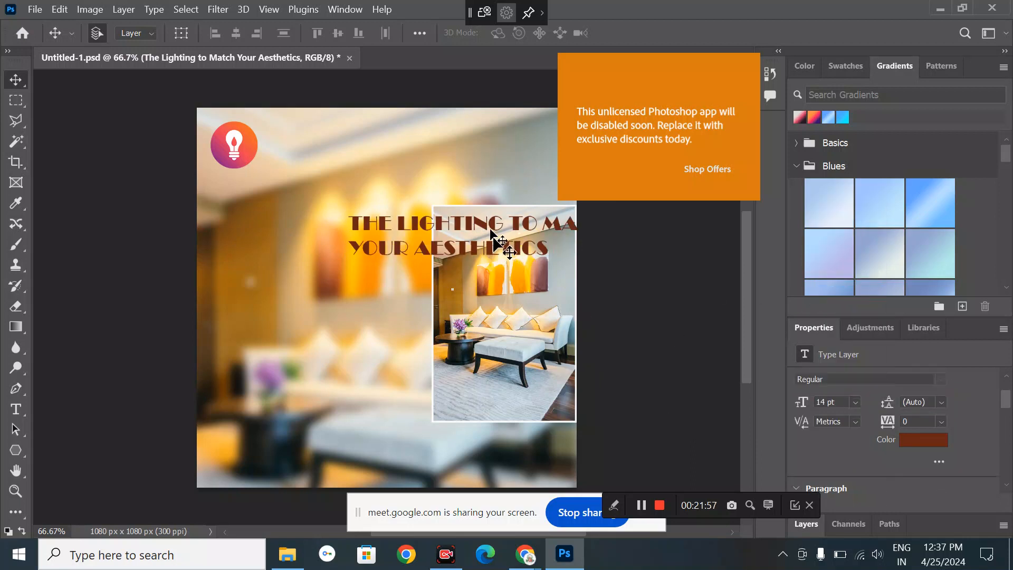
{"action": "left_click_drag", "start_coordinate": [491, 233], "coordinate": [346, 228]}
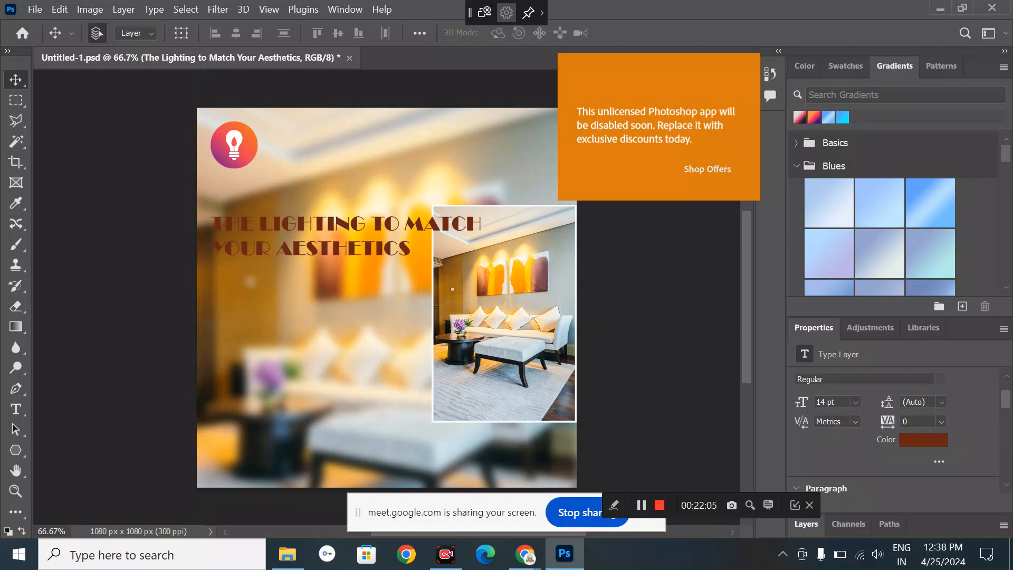
{"action": "scroll", "coordinate": [897, 422], "scroll_direction": "up", "scroll_amount": 2}
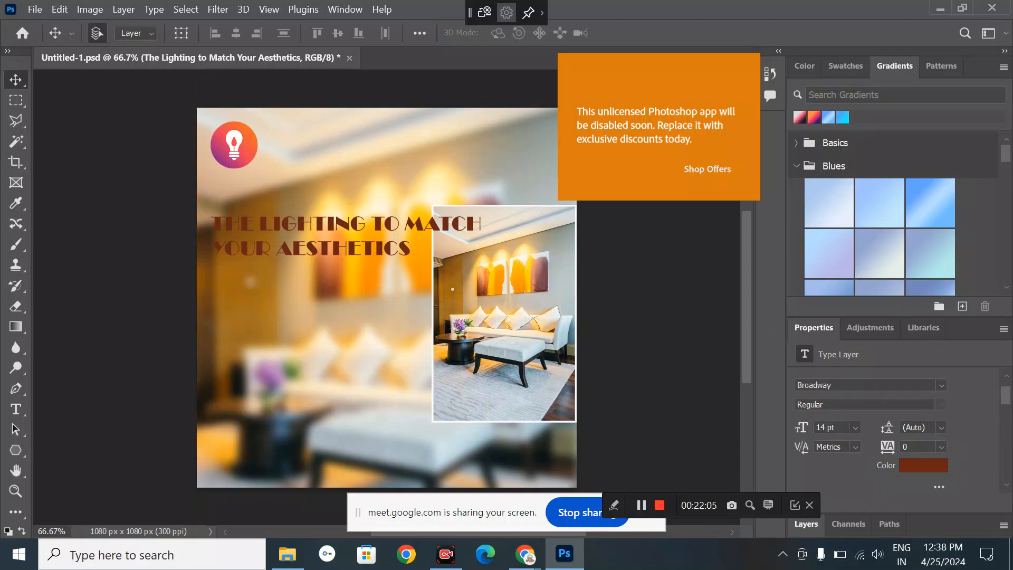
- Set the headline in Bernard MT Condensed and color it white
{"action": "left_click", "coordinate": [941, 386]}
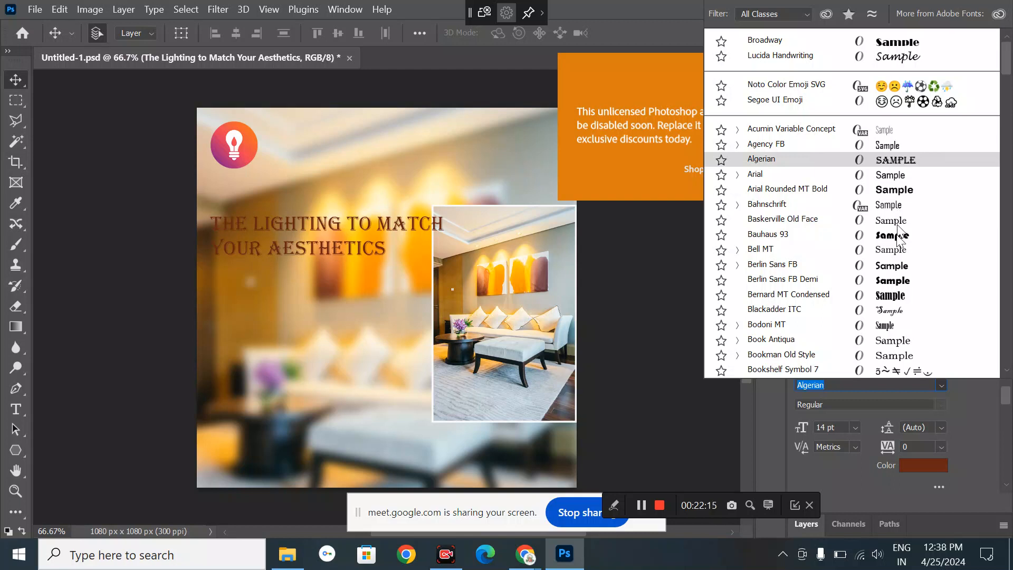
{"action": "left_click", "coordinate": [898, 297]}
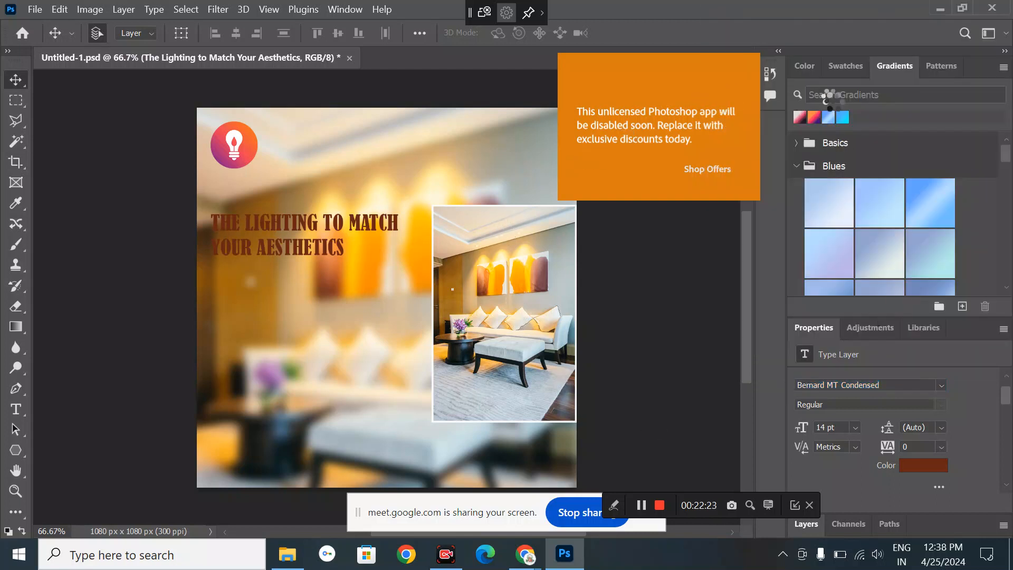
{"action": "left_click", "coordinate": [846, 65]}
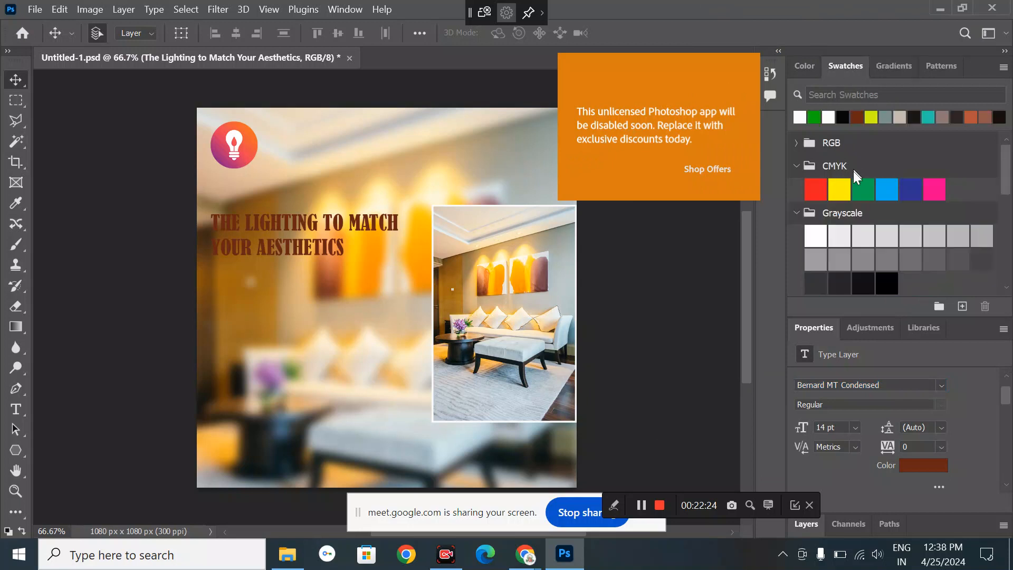
{"action": "left_click", "coordinate": [799, 114]}
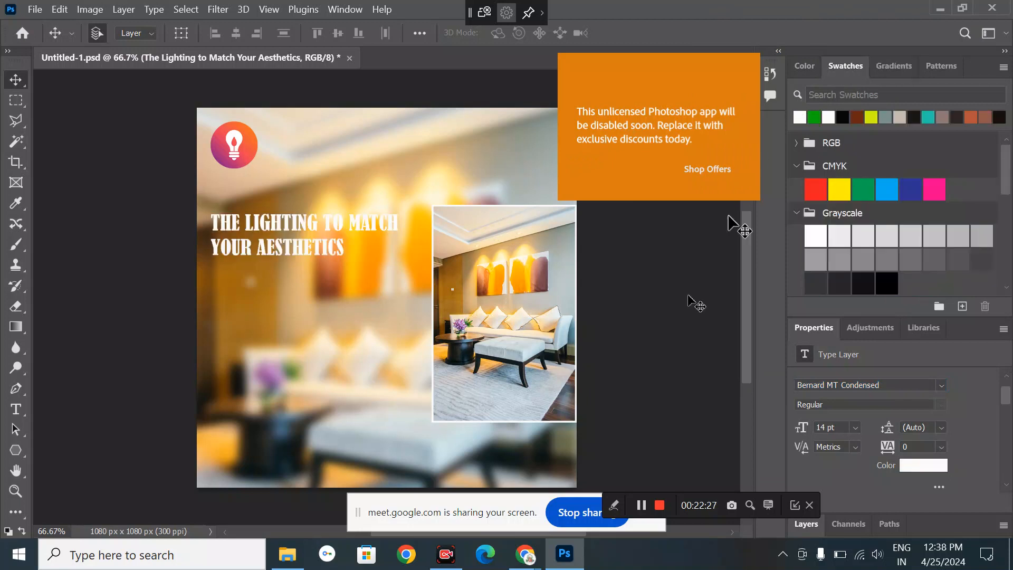
- Lower the blurred room background's opacity to 60%, then reselect the headline
{"action": "left_click", "coordinate": [354, 311]}
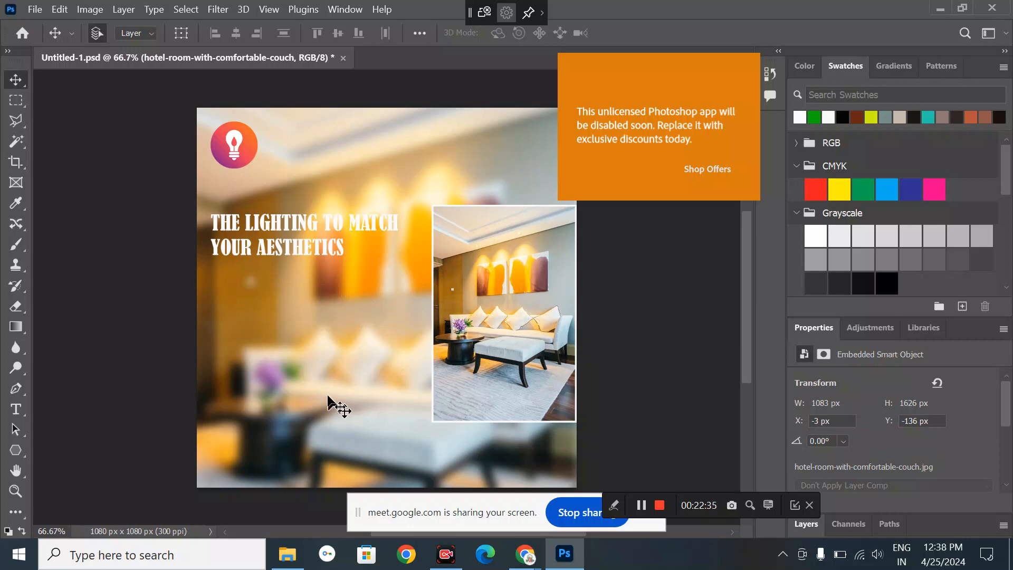
{"action": "left_click", "coordinate": [803, 525]}
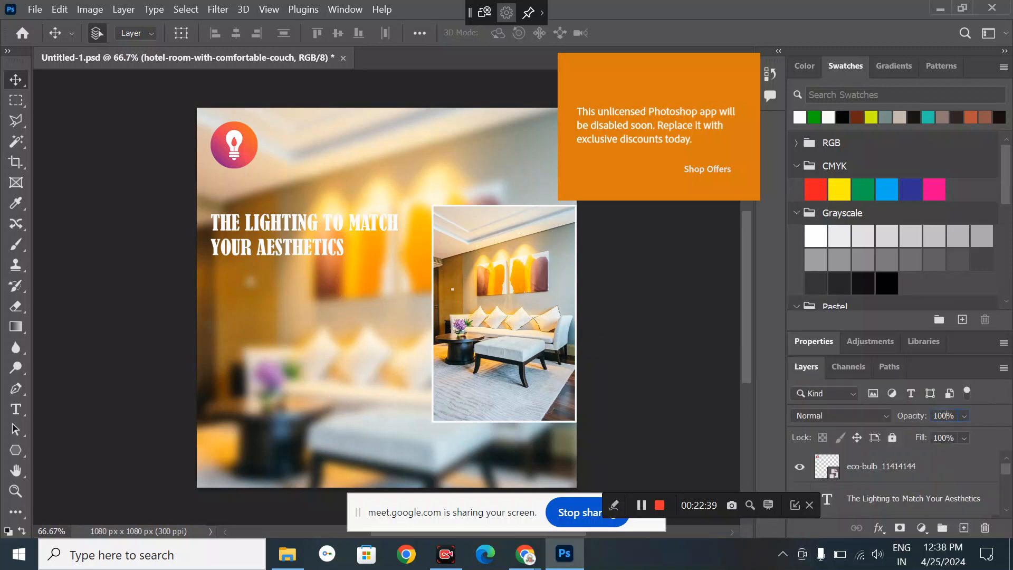
{"action": "double_click", "coordinate": [942, 415]}
{"action": "key", "text": "shift+Down"}
{"action": "key", "text": "shift+Down"}
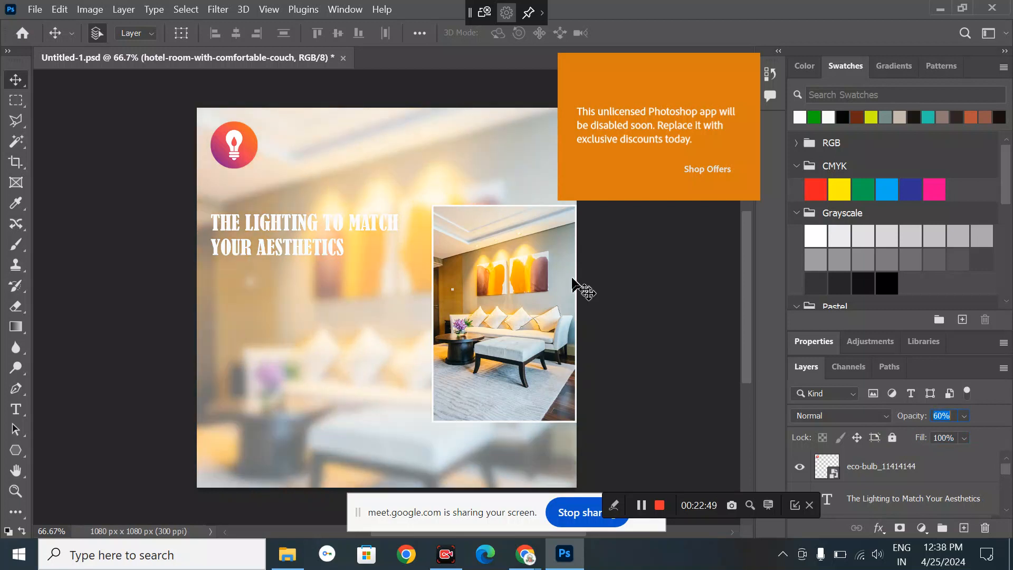
{"action": "left_click", "coordinate": [649, 334]}
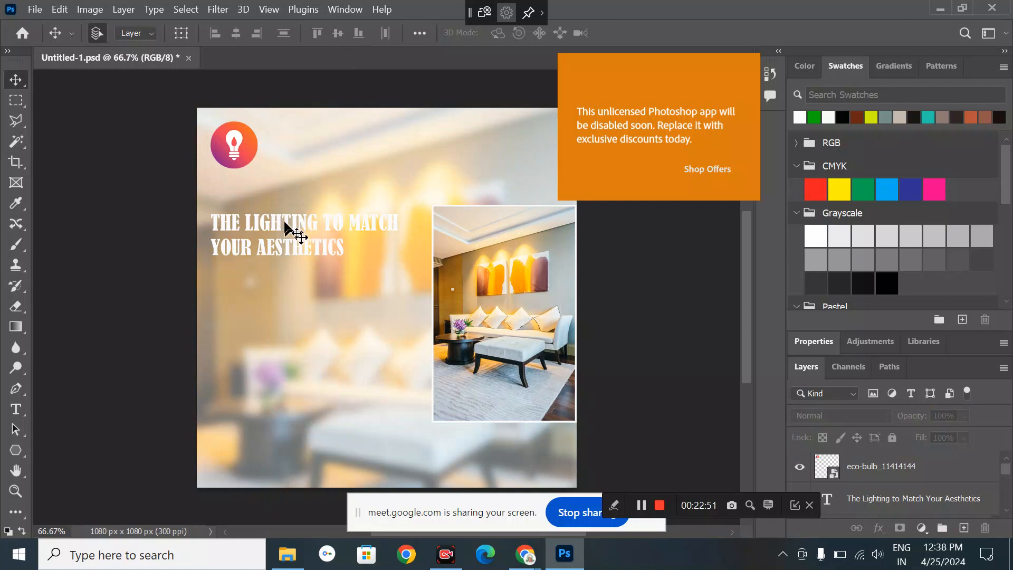
{"action": "left_click", "coordinate": [290, 228]}
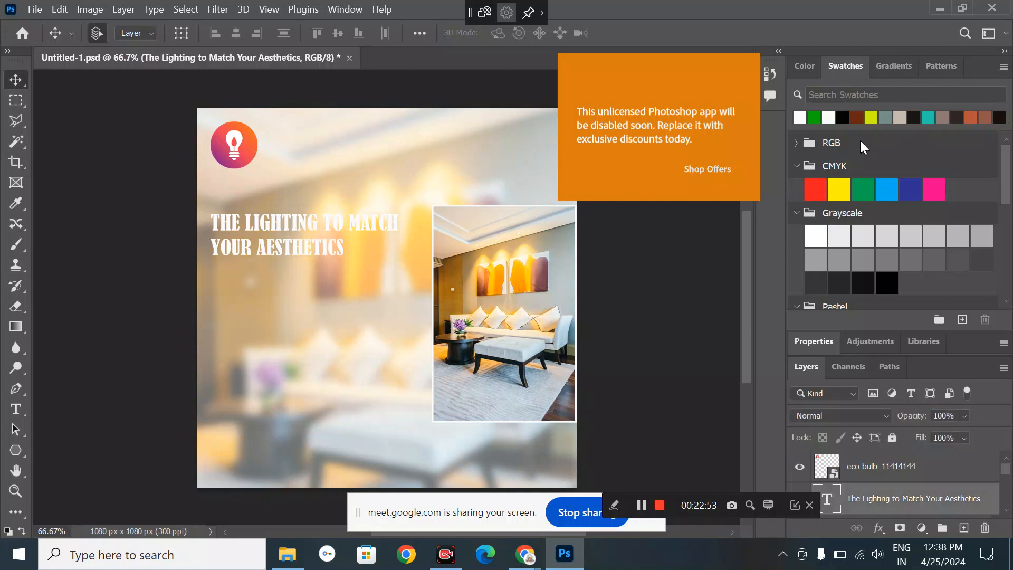
- Recolor the headline dark brown, enlarge it to 16 pt, and nudge it slightly
{"action": "left_click", "coordinate": [857, 120]}
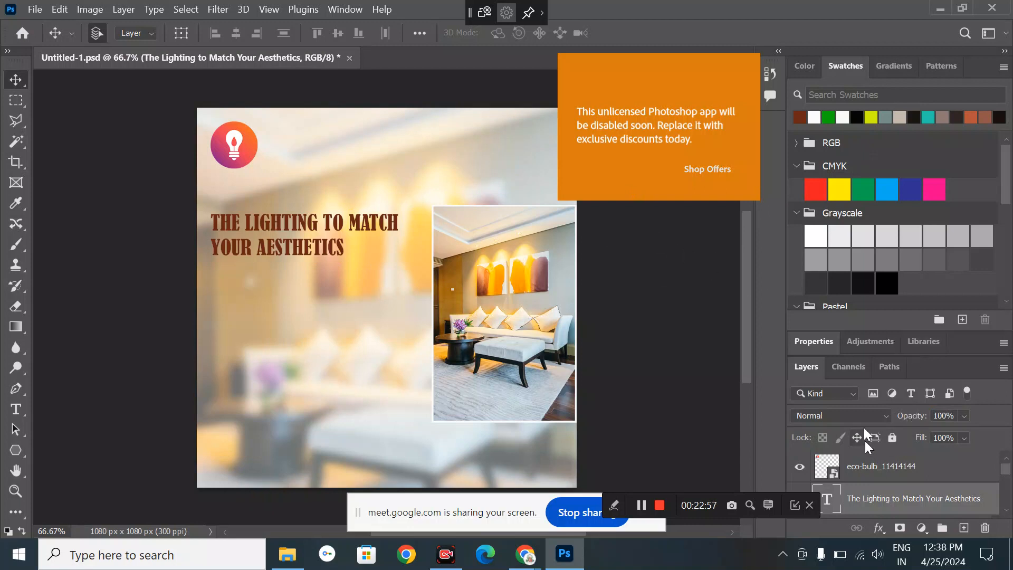
{"action": "left_click", "coordinate": [811, 342]}
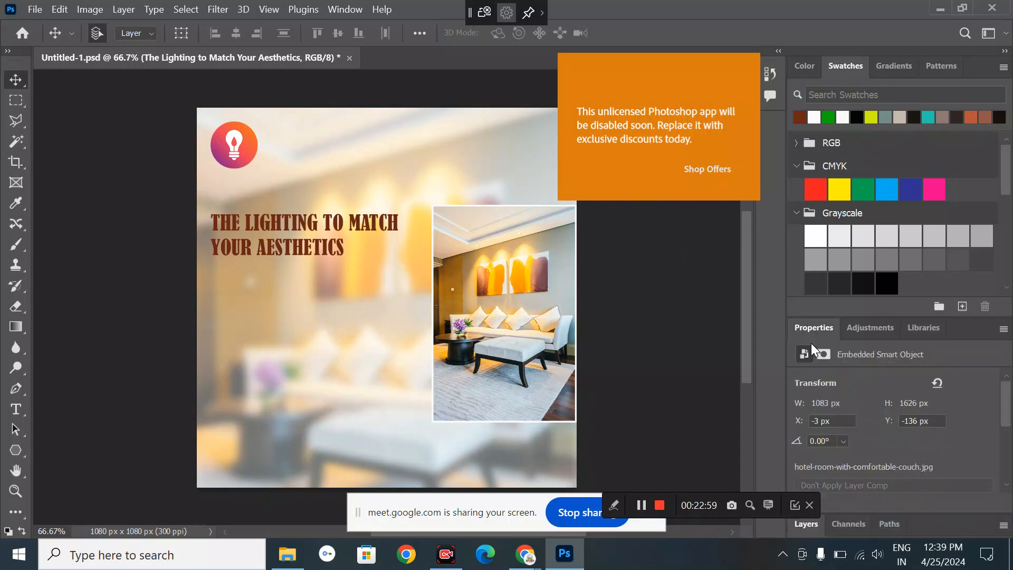
{"action": "left_click", "coordinate": [338, 222]}
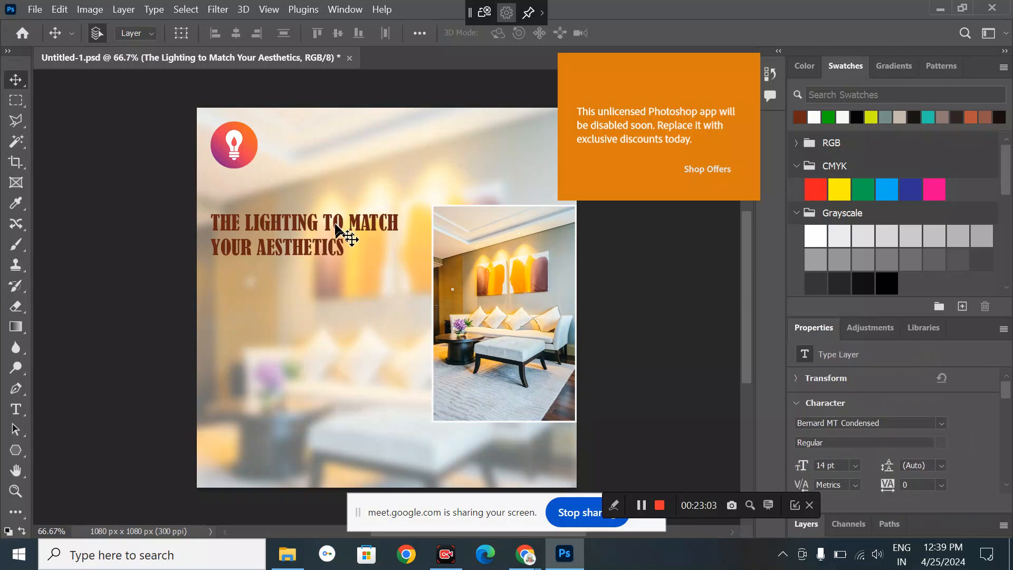
{"action": "left_click", "coordinate": [853, 463]}
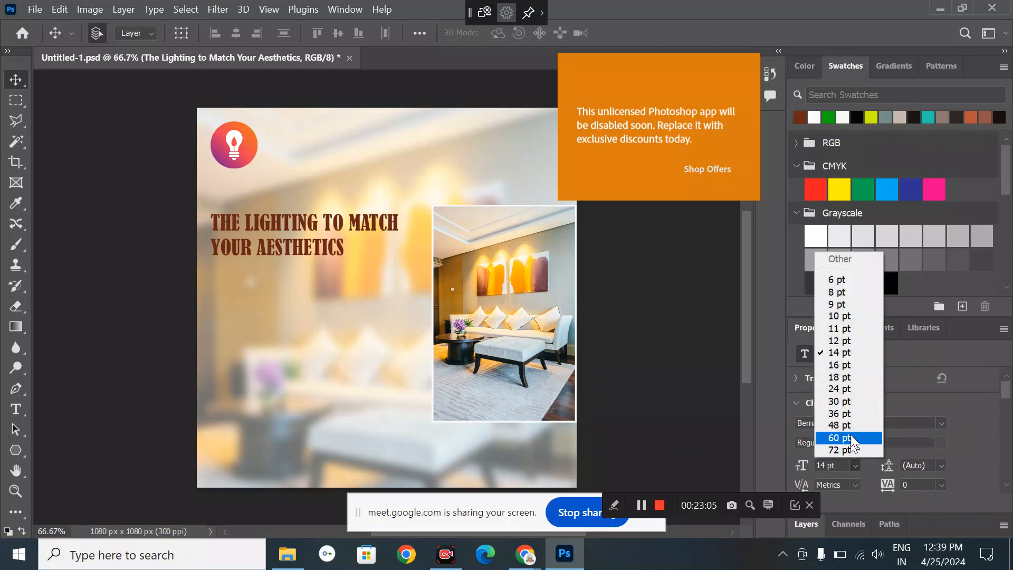
{"action": "left_click", "coordinate": [840, 370]}
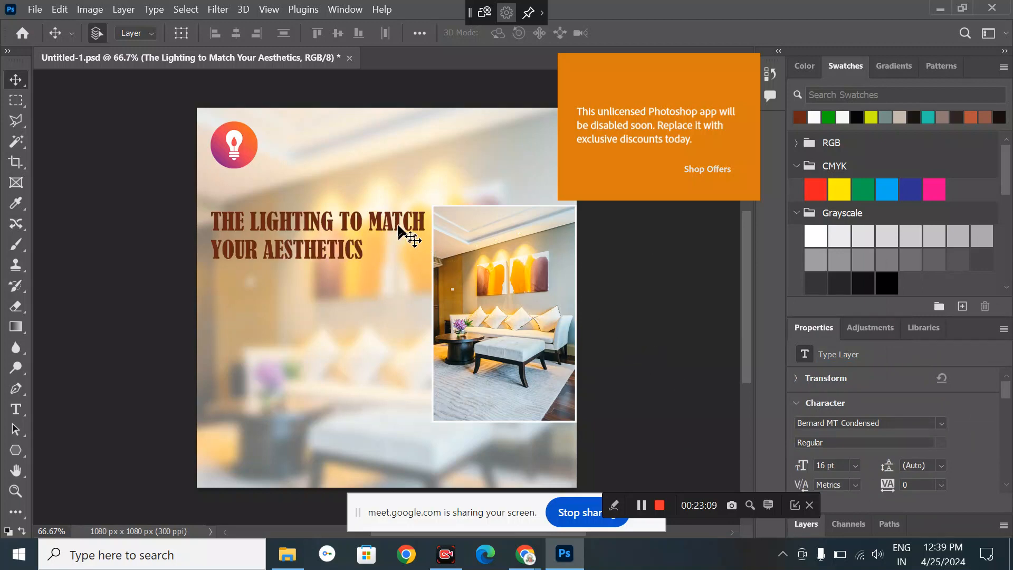
{"action": "left_click_drag", "start_coordinate": [398, 228], "coordinate": [393, 224]}
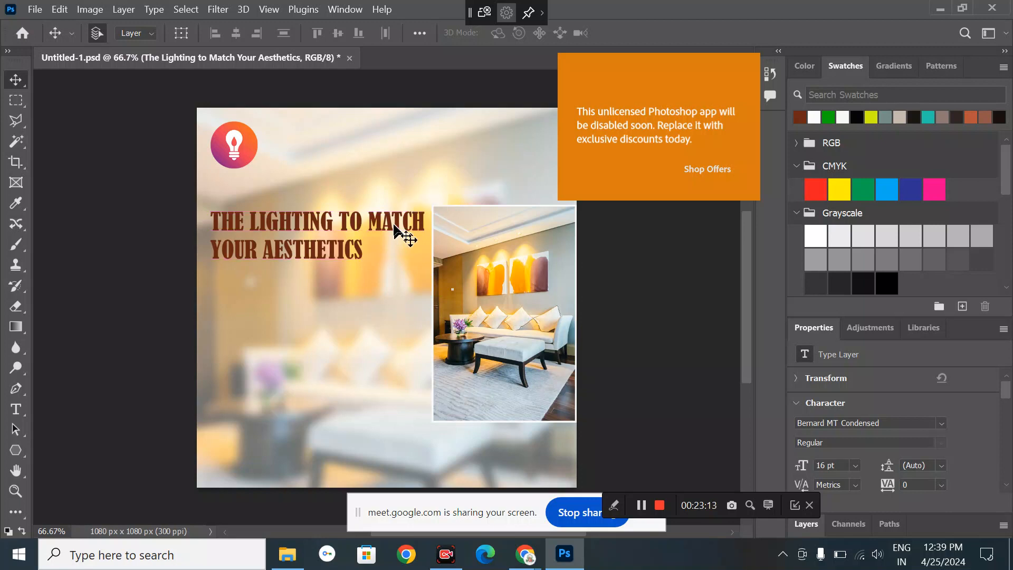
- Type the two-line services text 'FURNITURE LIGHTING.' / 'LED RETROFIT SOLUTION' below the headline
{"action": "left_click", "coordinate": [696, 304]}
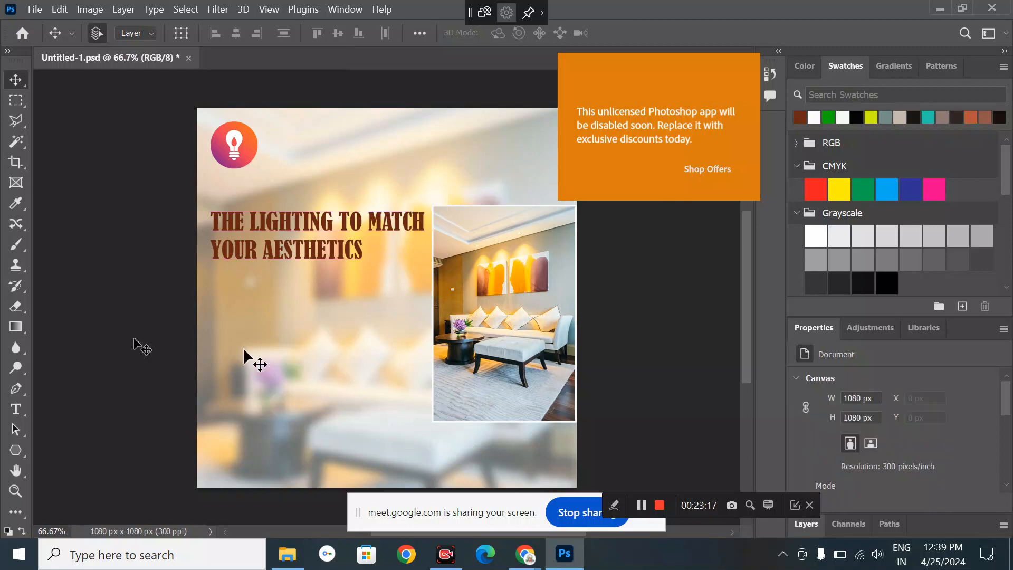
{"action": "left_click", "coordinate": [22, 414]}
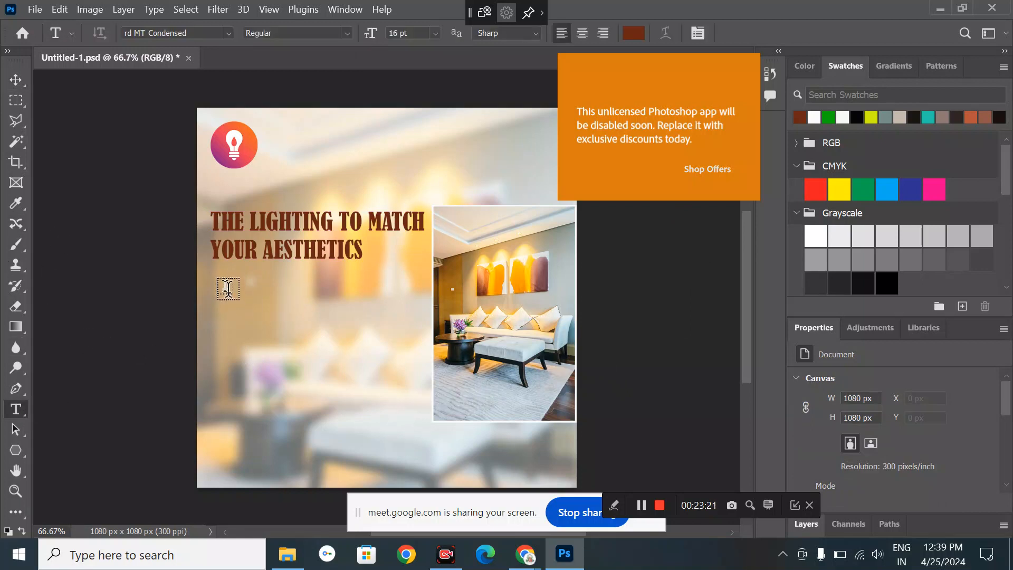
{"action": "left_click", "coordinate": [227, 289]}
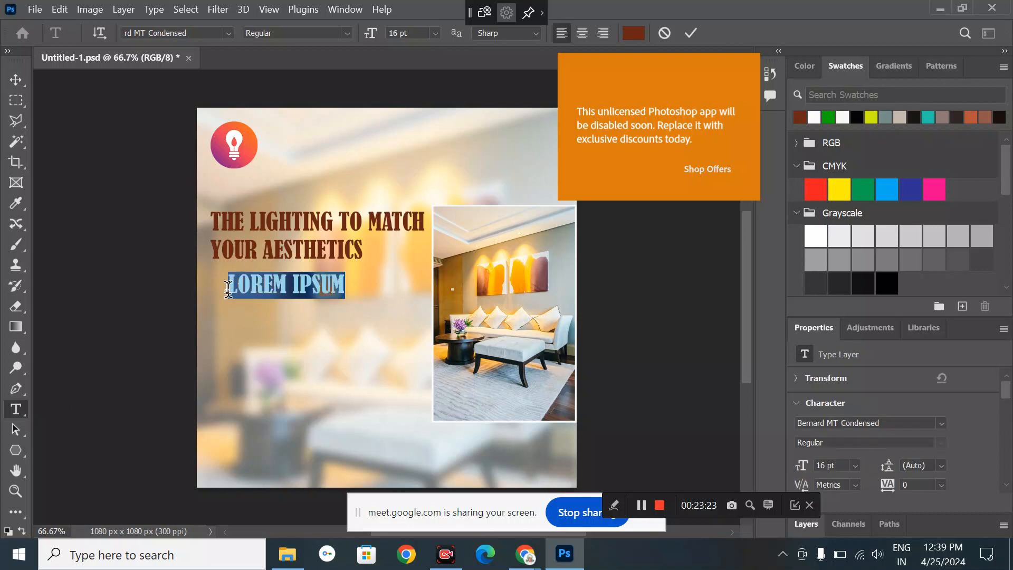
{"action": "key", "text": "BackSpace"}
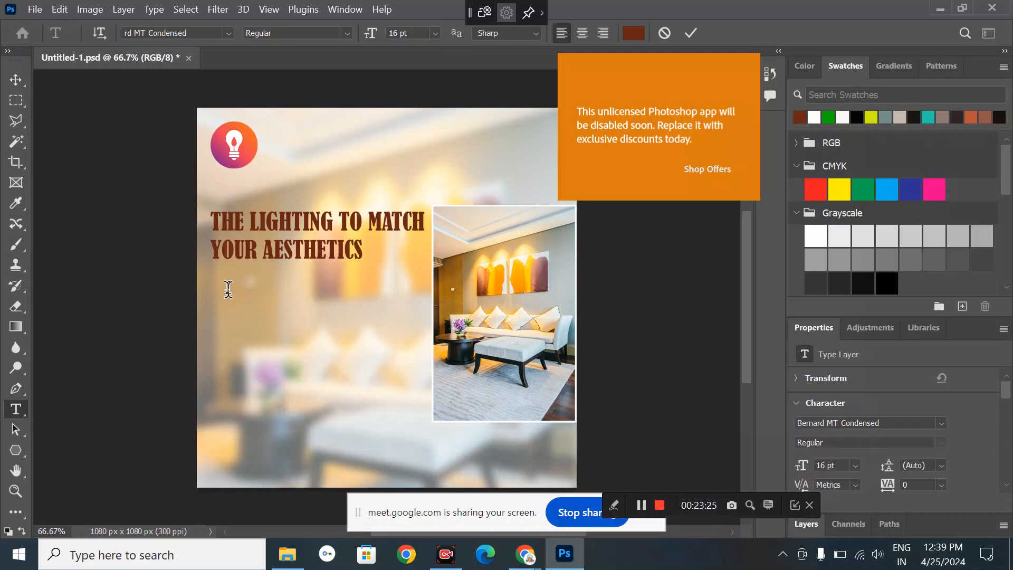
{"action": "type", "text": "E URNITURE"}
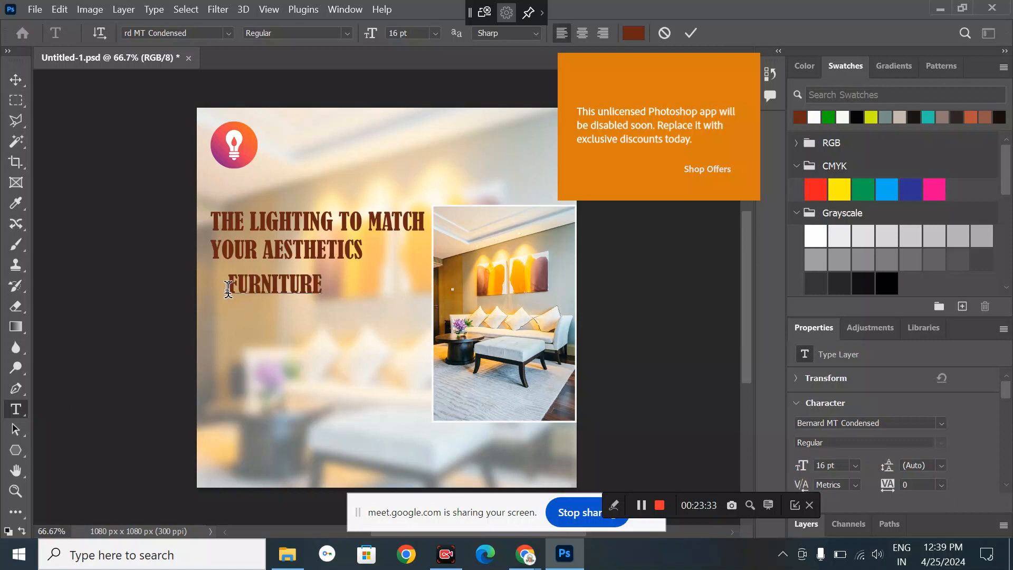
{"action": "type", "text": "LIGHT ING."}
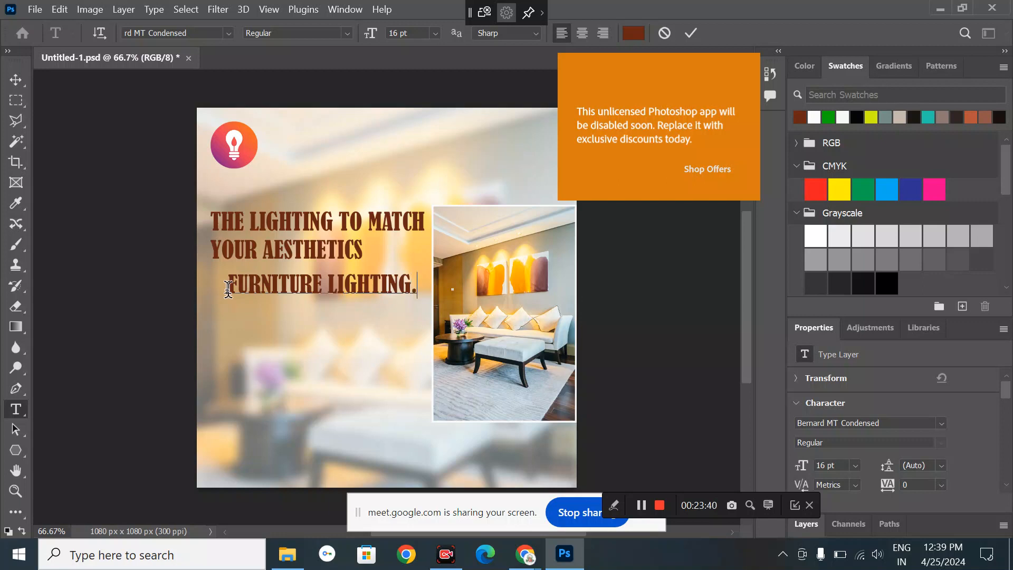
{"action": "key", "text": "Return"}
{"action": "type", "text": "LED "}
{"action": "type", "text": "  RE"}
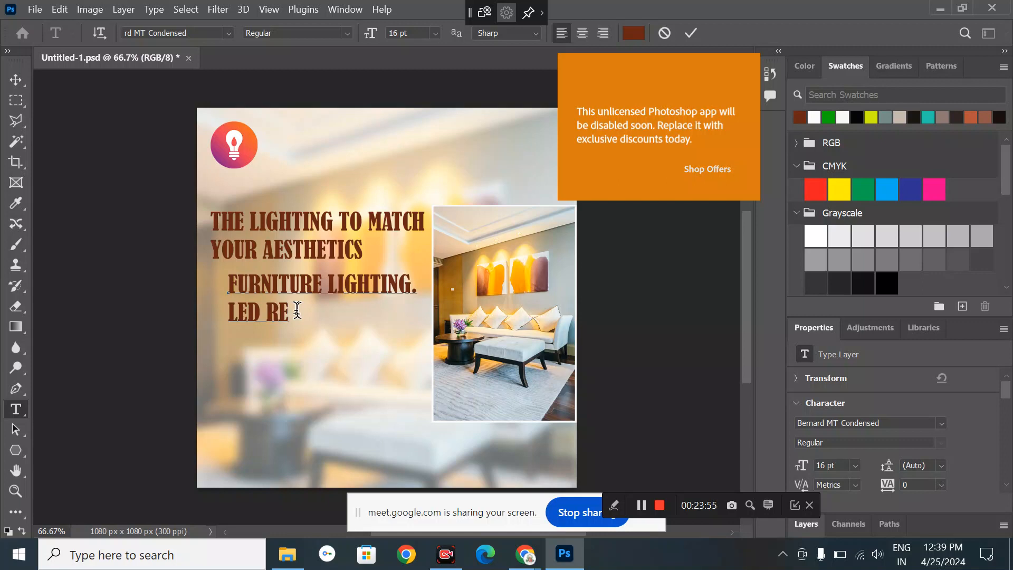
{"action": "type", "text": "TROFIT"}
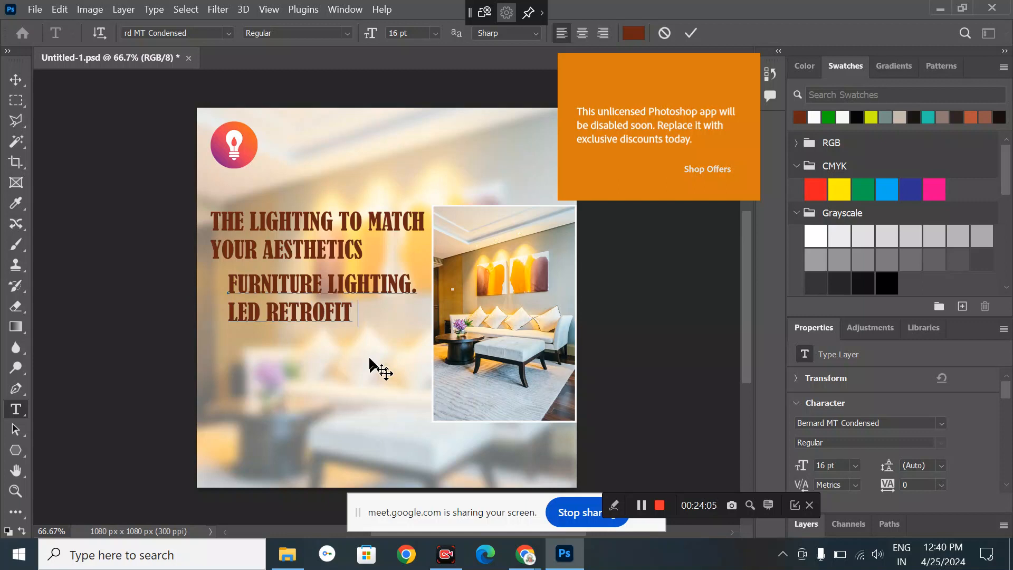
{"action": "type", "text": "S   "}
{"action": "type", "text": "UTION"}
{"action": "left_click", "coordinate": [14, 77]}
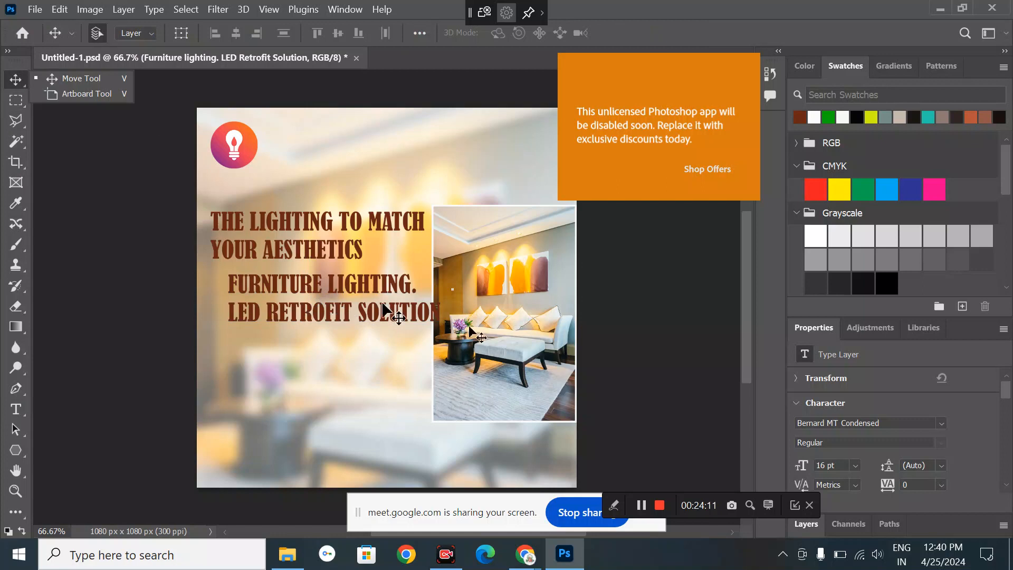
- Set the services text in Arial and shrink it from 14 pt to 12 pt
{"action": "left_click", "coordinate": [942, 423]}
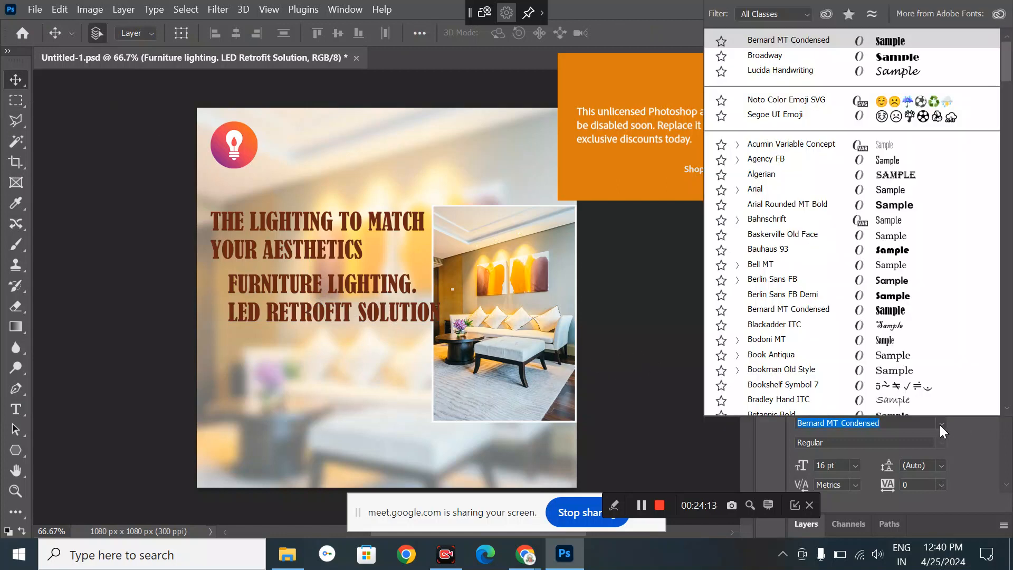
{"action": "left_click", "coordinate": [891, 189]}
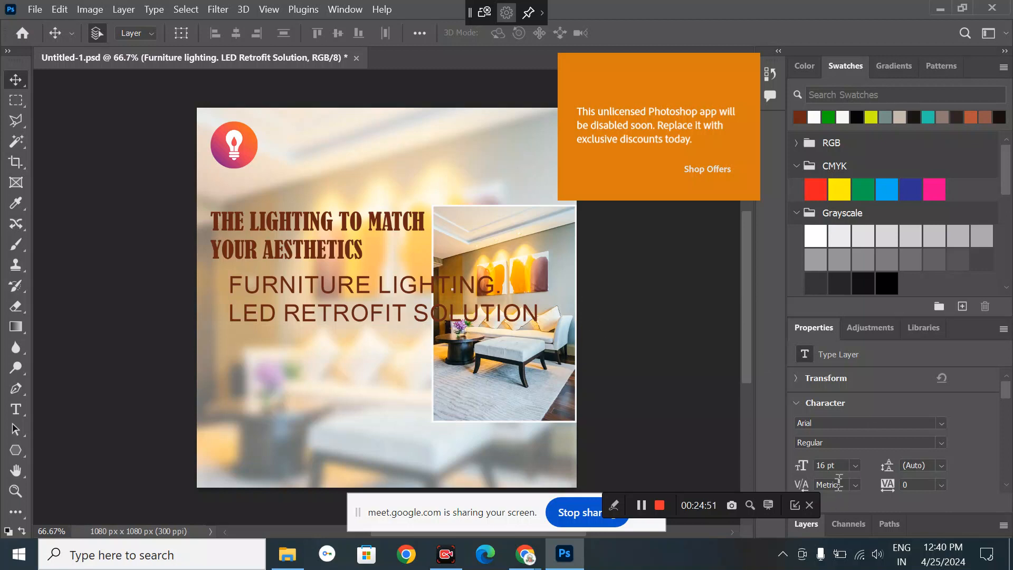
{"action": "left_click", "coordinate": [856, 464]}
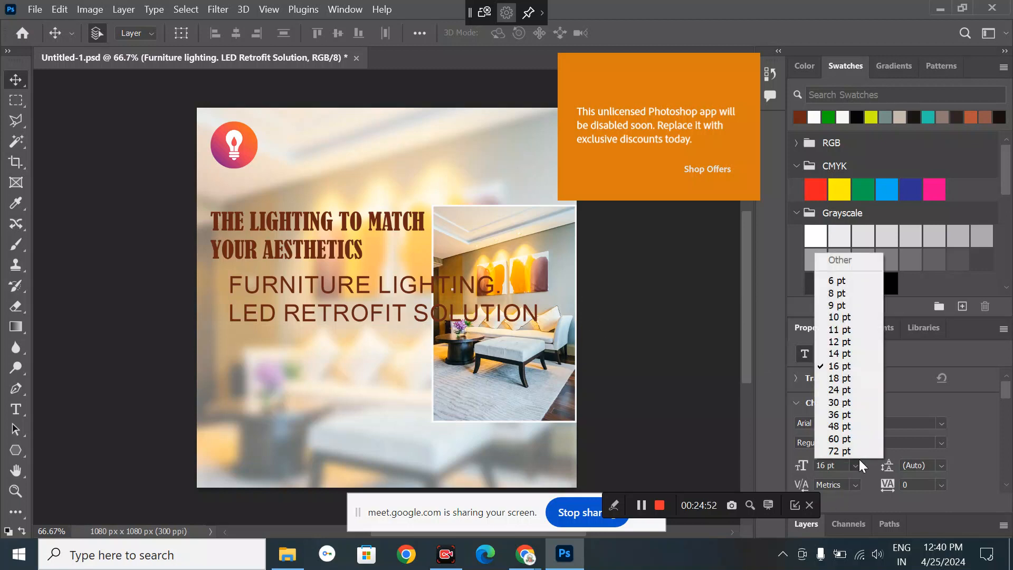
{"action": "left_click", "coordinate": [847, 355]}
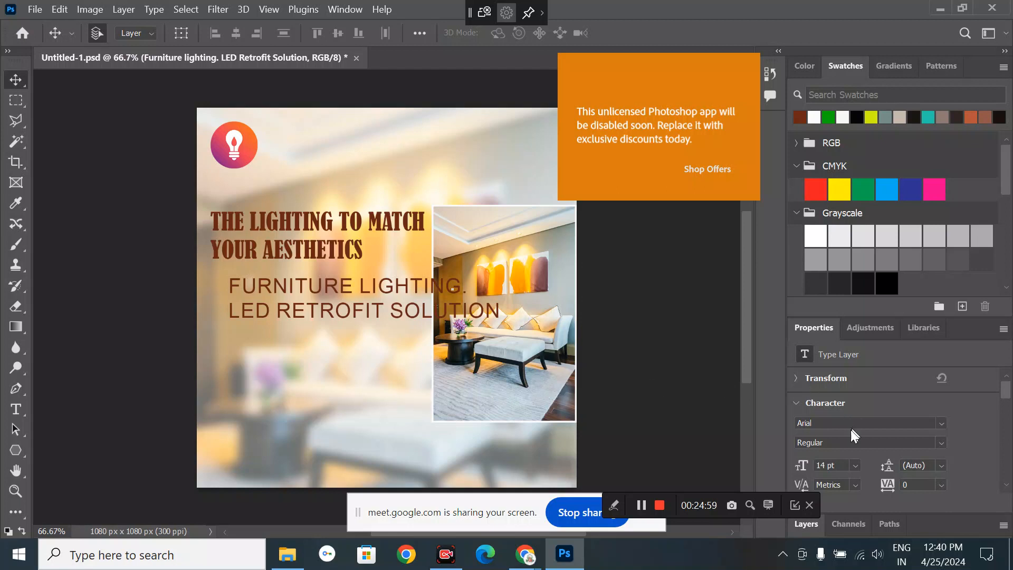
{"action": "left_click", "coordinate": [853, 464]}
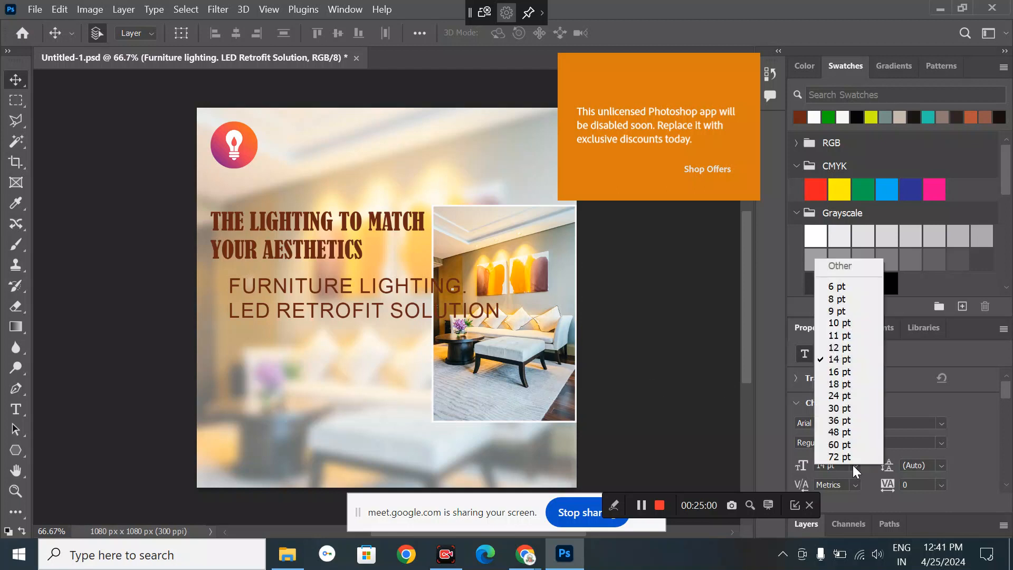
{"action": "left_click", "coordinate": [838, 348]}
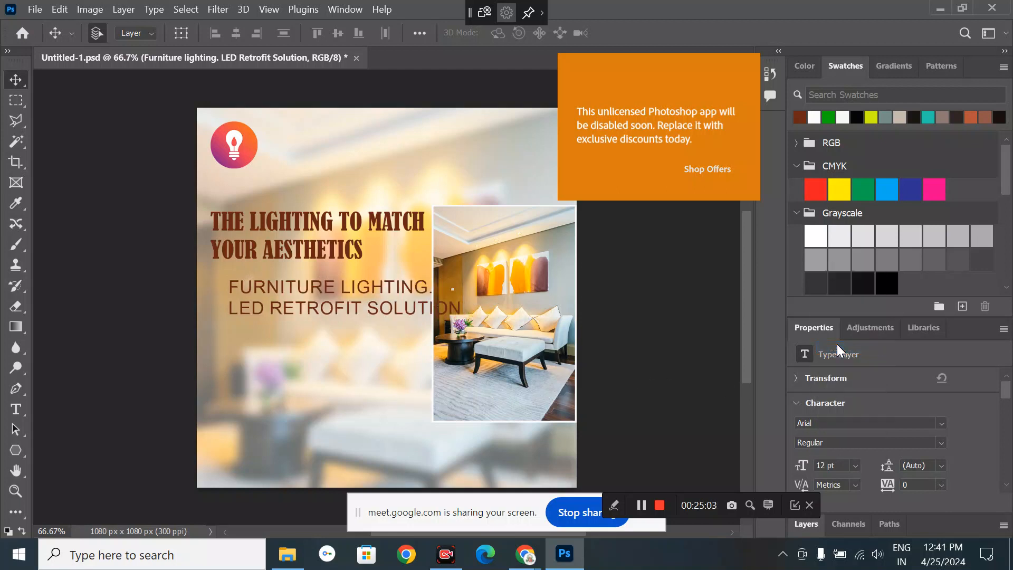
{"action": "left_click", "coordinate": [941, 423]}
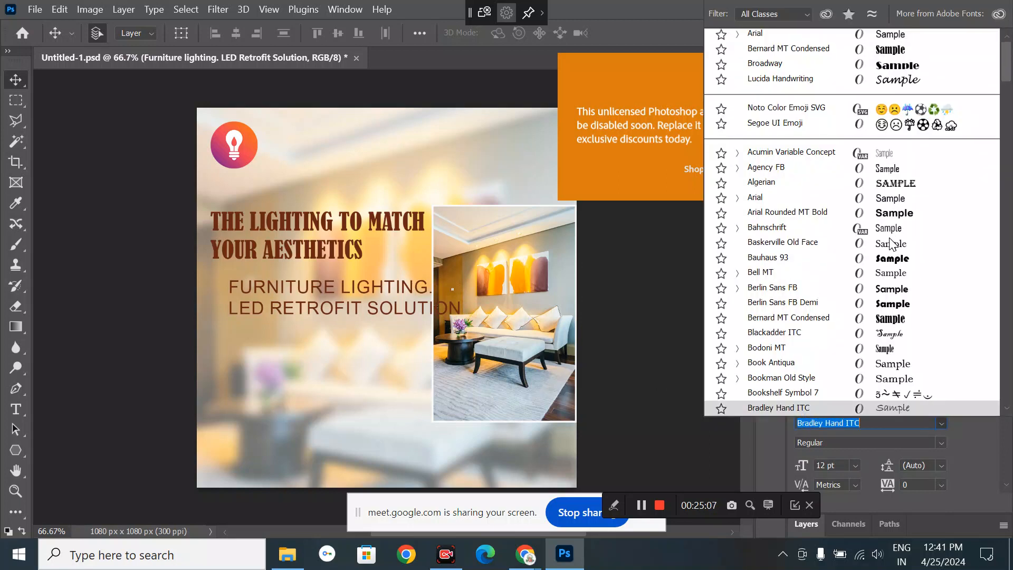
- Switch the services text to Bahnschrift, turn off All Caps, and shift it left under the headline
{"action": "scroll", "coordinate": [890, 244], "scroll_direction": "down", "scroll_amount": 1}
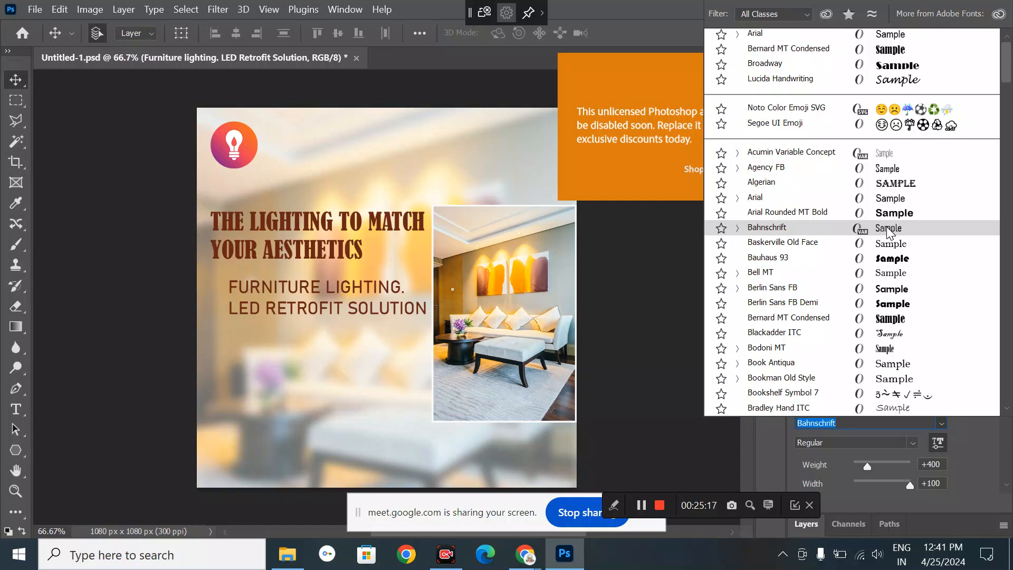
{"action": "left_click", "coordinate": [888, 229]}
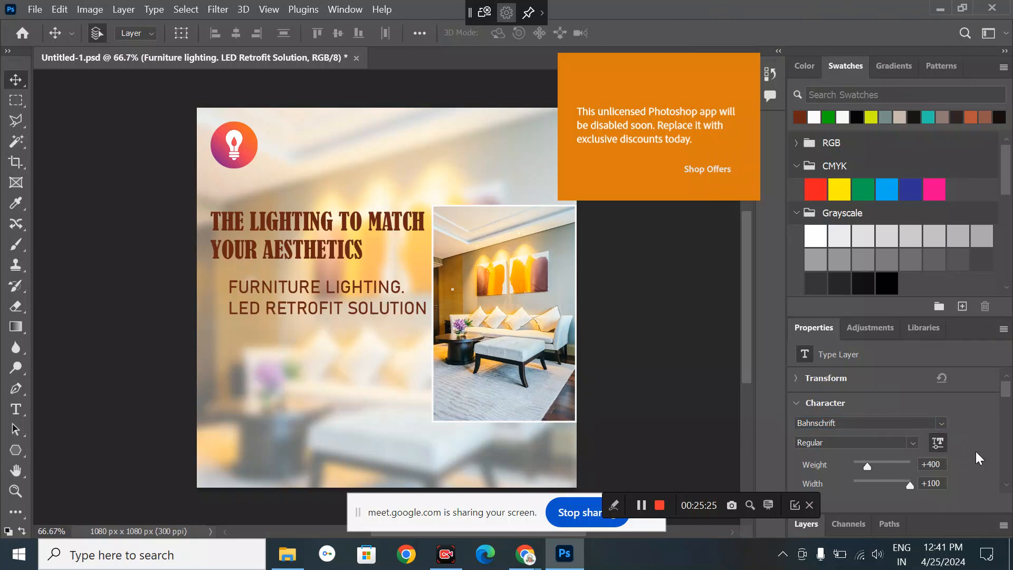
{"action": "scroll", "coordinate": [976, 452], "scroll_direction": "down", "scroll_amount": 6}
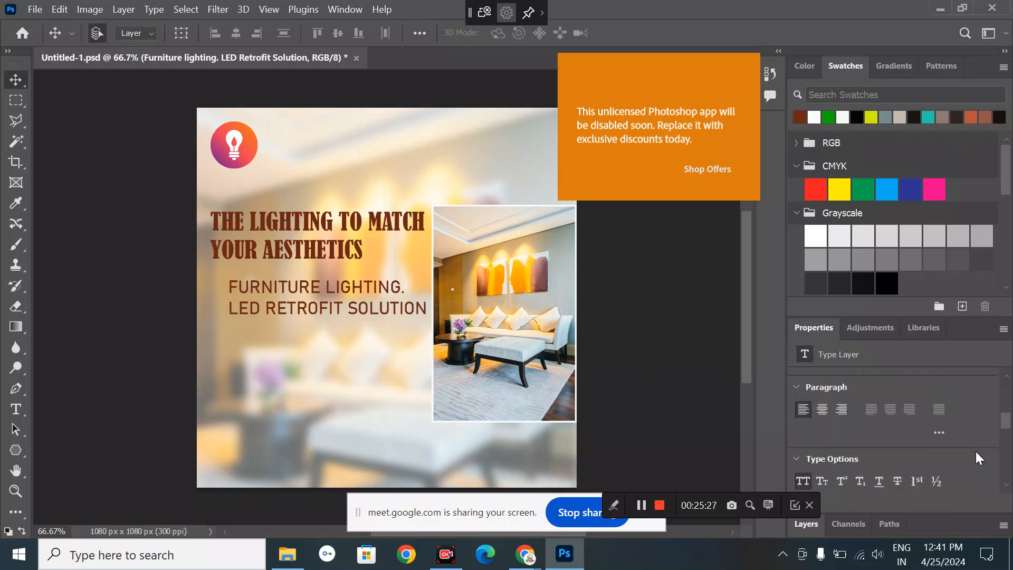
{"action": "scroll", "coordinate": [976, 450], "scroll_direction": "down", "scroll_amount": 2}
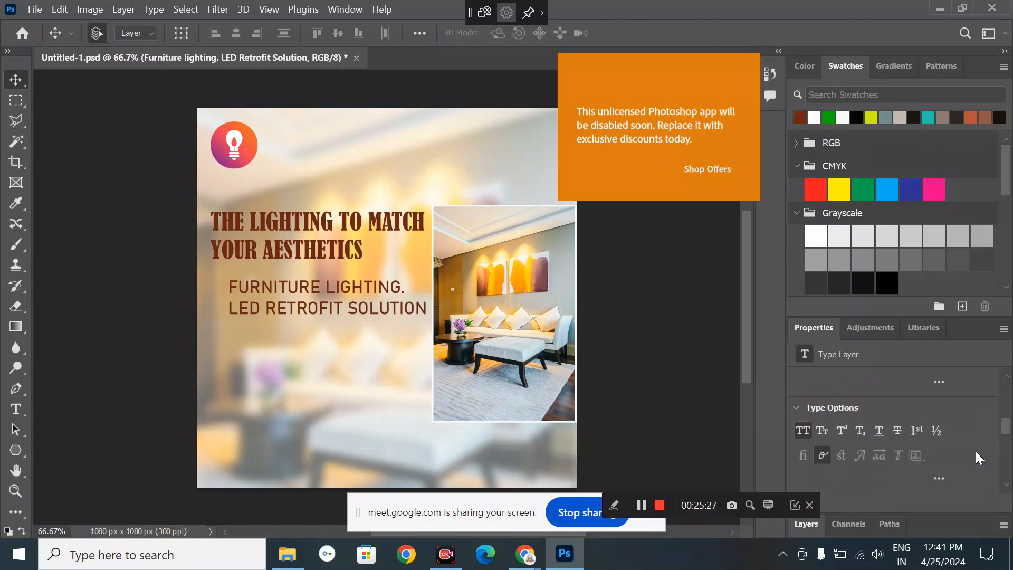
{"action": "left_click", "coordinate": [802, 430]}
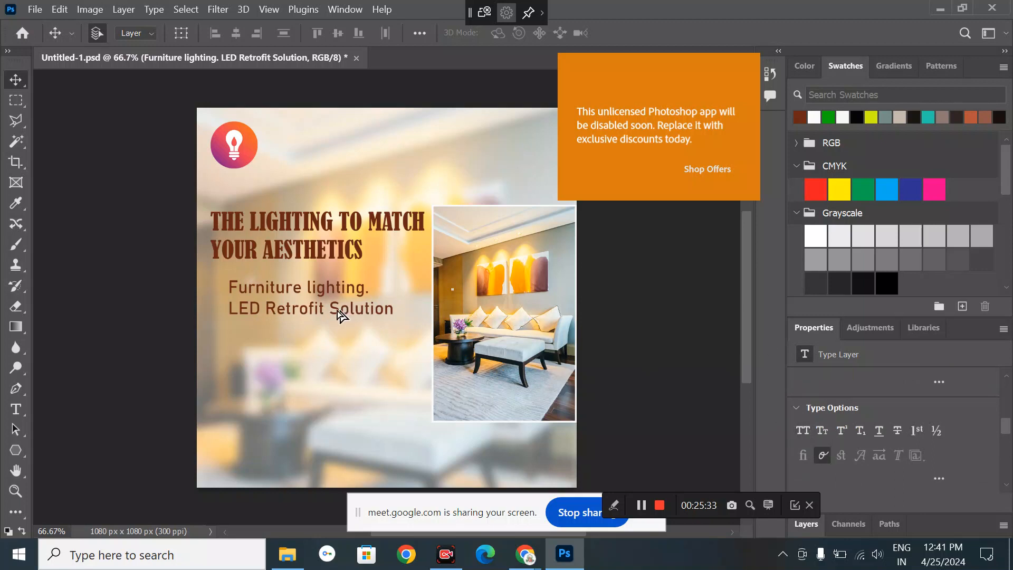
{"action": "left_click_drag", "start_coordinate": [337, 313], "coordinate": [318, 314]}
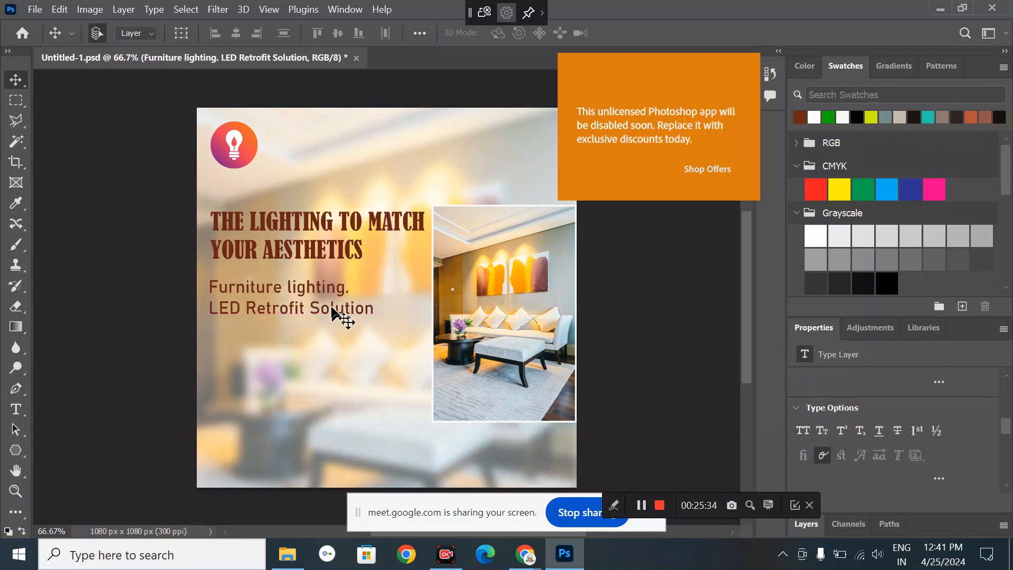
- Capitalize the L in 'Lighting' in the services text
{"action": "key", "text": "t"}
{"action": "left_click", "coordinate": [292, 281]}
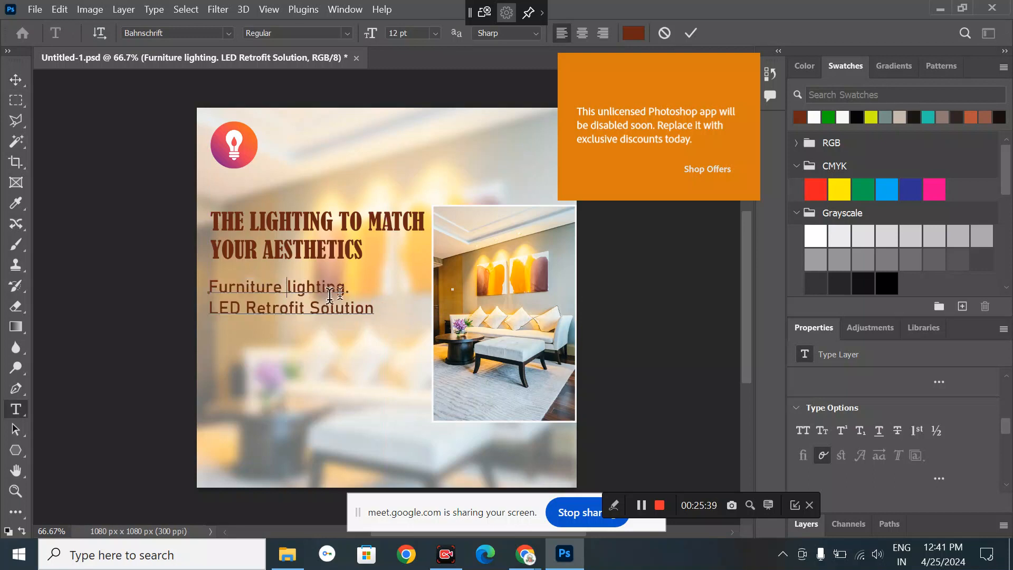
{"action": "key", "text": "Delete"}
{"action": "type", "text": "L"}
{"action": "key", "text": "Right"}
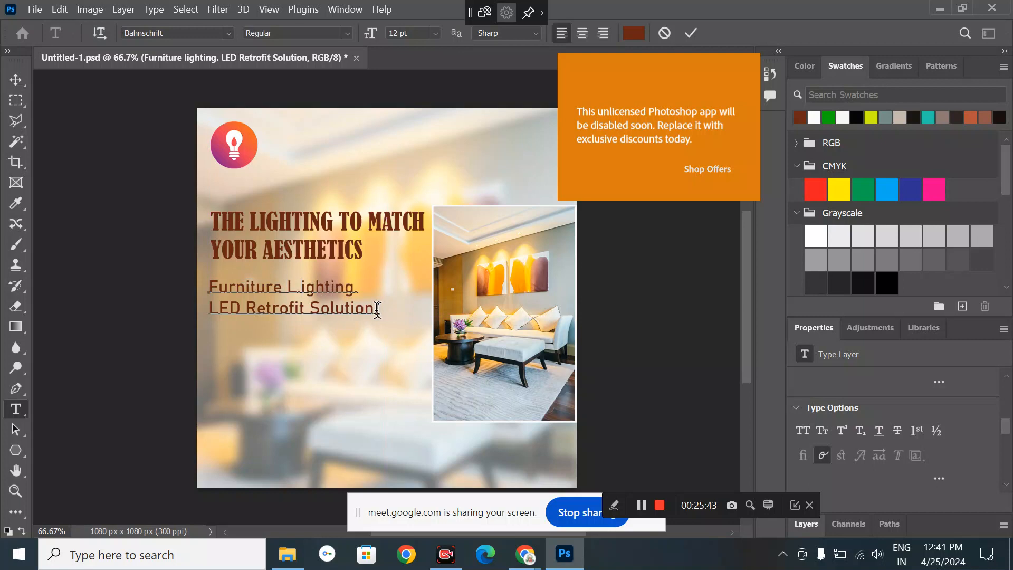
{"action": "key", "text": "Left"}
{"action": "key", "text": "Return"}
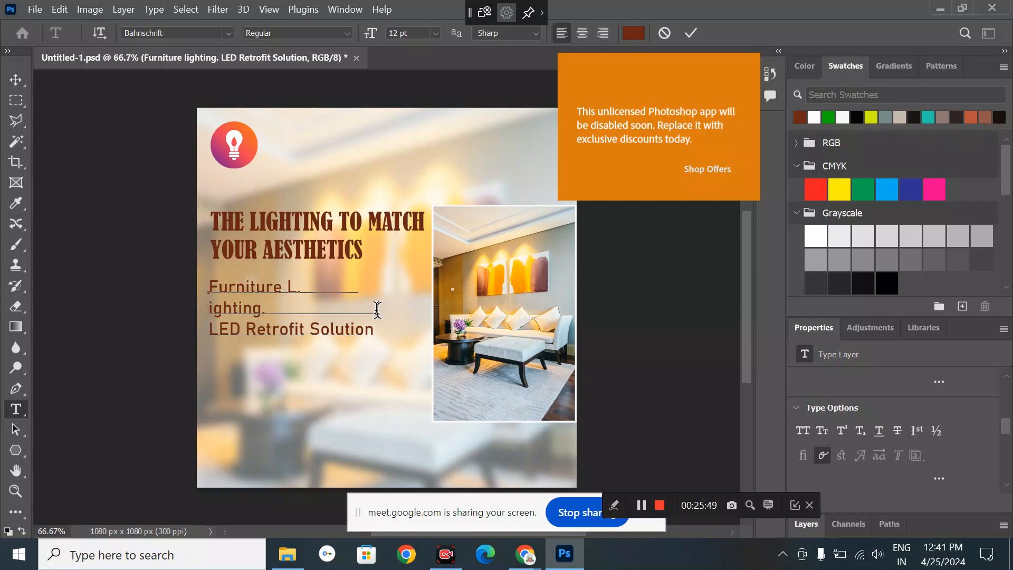
{"action": "key", "text": "Delete"}
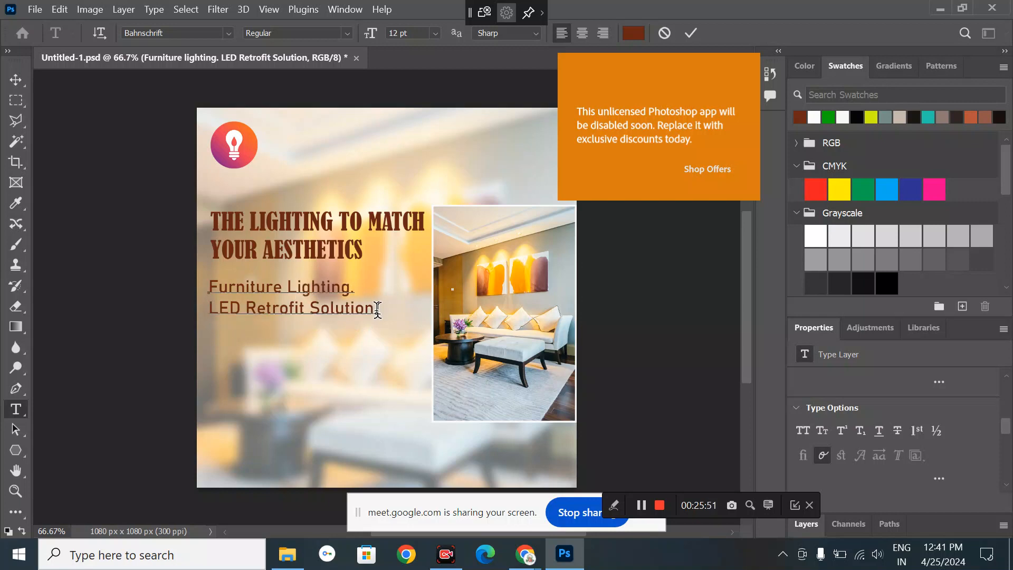
- Add a third services line reading 'Switch,MCB, DB,UPS' below 'LED Retrofit Solution'
{"action": "left_click", "coordinate": [378, 310]}
{"action": "key", "text": "Return"}
{"action": "type", "text": "SwitchMCB,"}
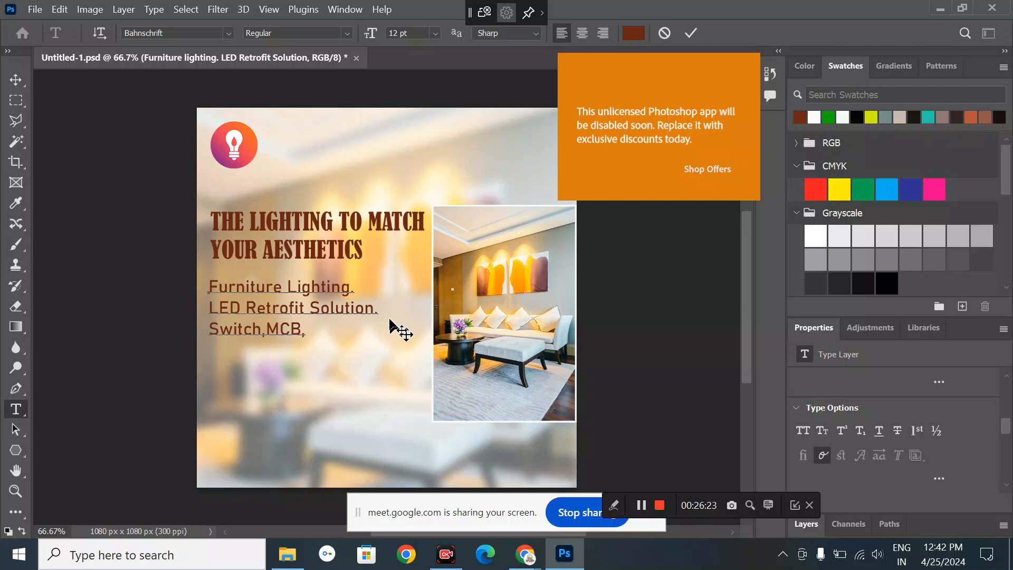
{"action": "type", "text": "DB,"}
{"action": "key", "text": "BackSpace"}
{"action": "type", "text": "UPS"}
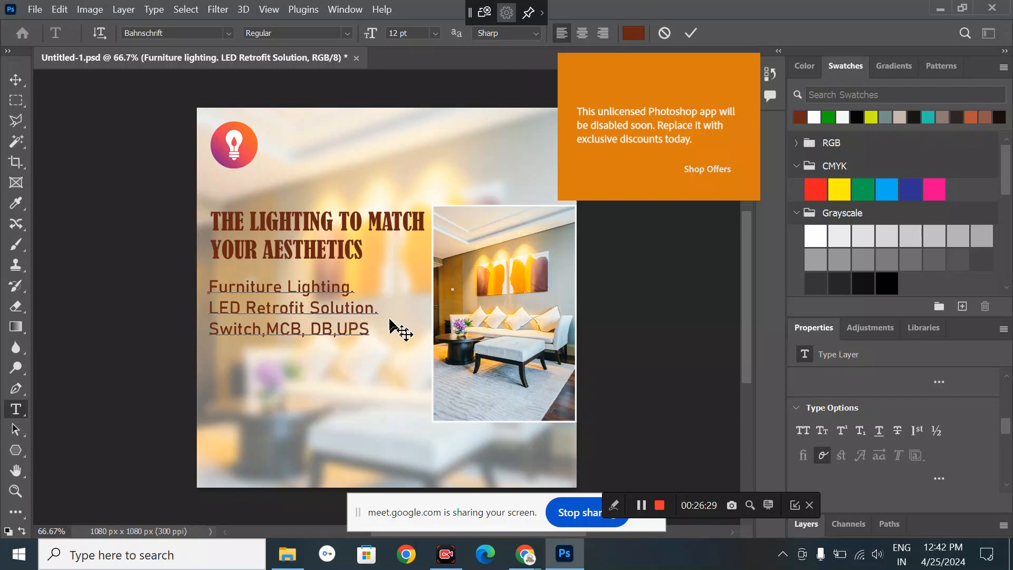
- Add 'Home Automation.', 'Electric Vehicle Charging Station' and 'Smart Door Locks' lines to the services list
{"action": "left_click", "coordinate": [338, 322]}
{"action": "key", "text": "Return"}
{"action": "type", "text": "H"}
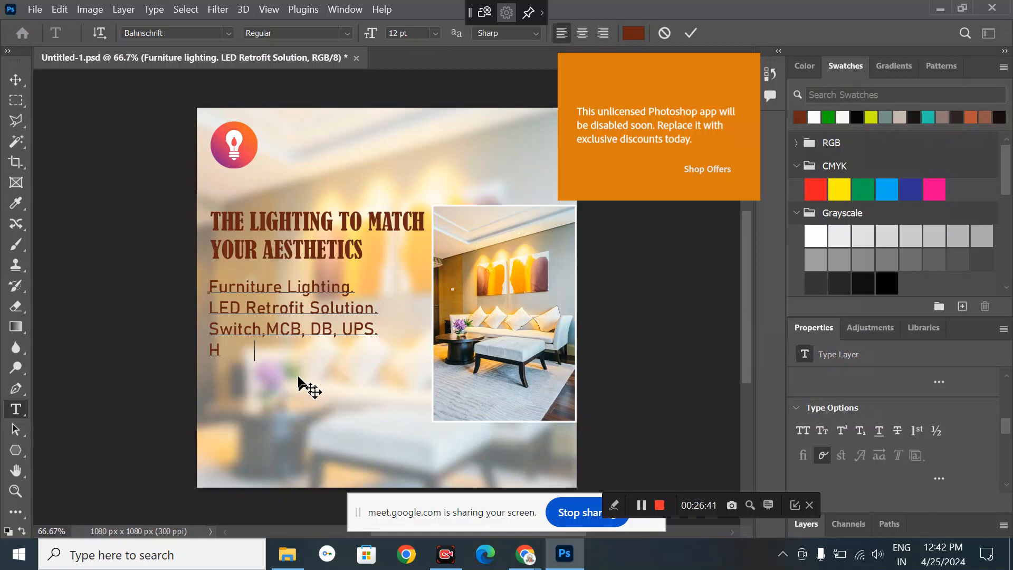
{"action": "type", "text": "ome Auto   m"}
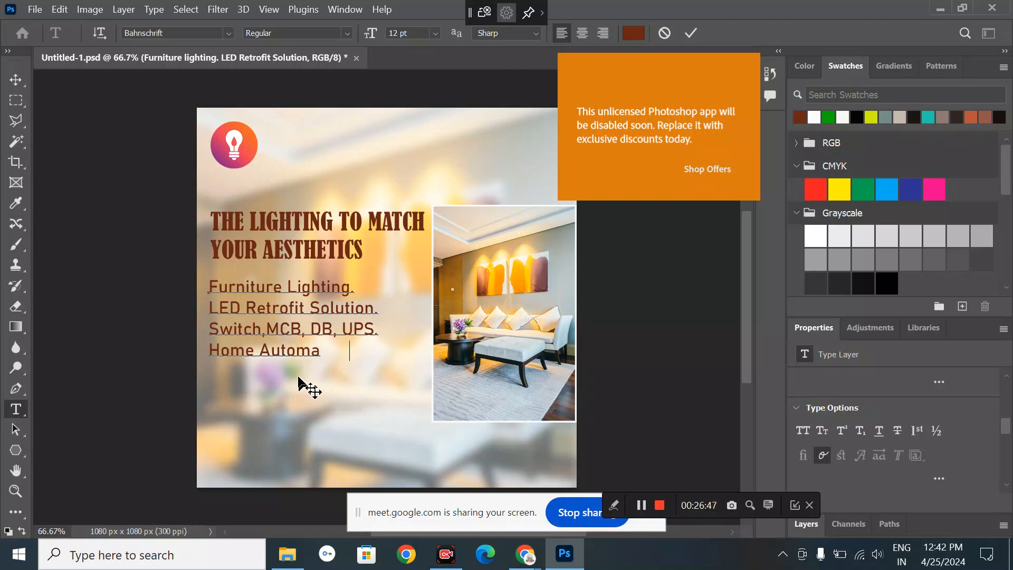
{"action": "type", "text": " tion."}
{"action": "key", "text": "Return"}
{"action": "type", "text": "Electr"}
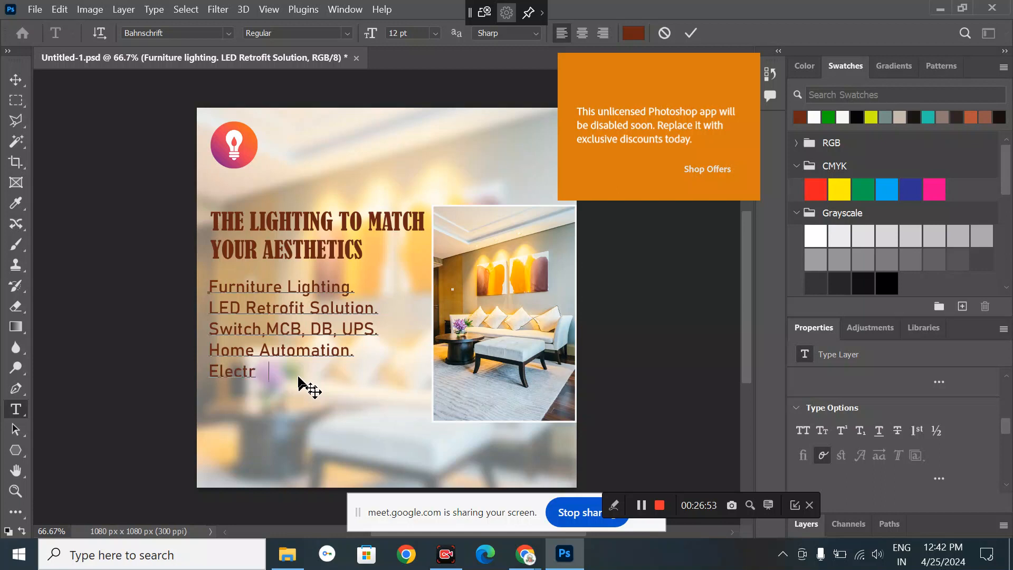
{"action": "type", "text": "ic Vehicle"}
{"action": "type", "text": "C     har"}
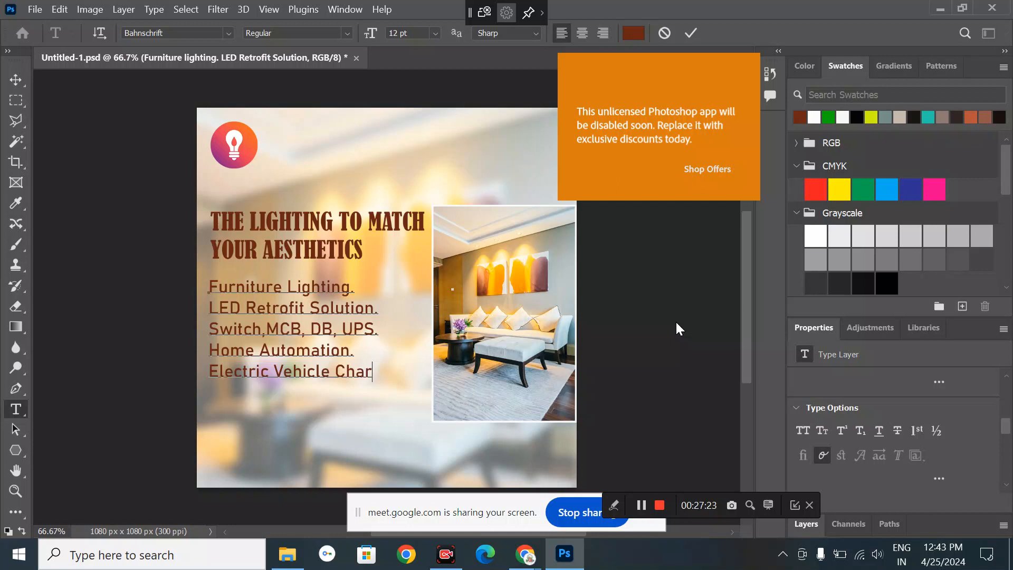
{"action": "type", "text": "ging  Station"}
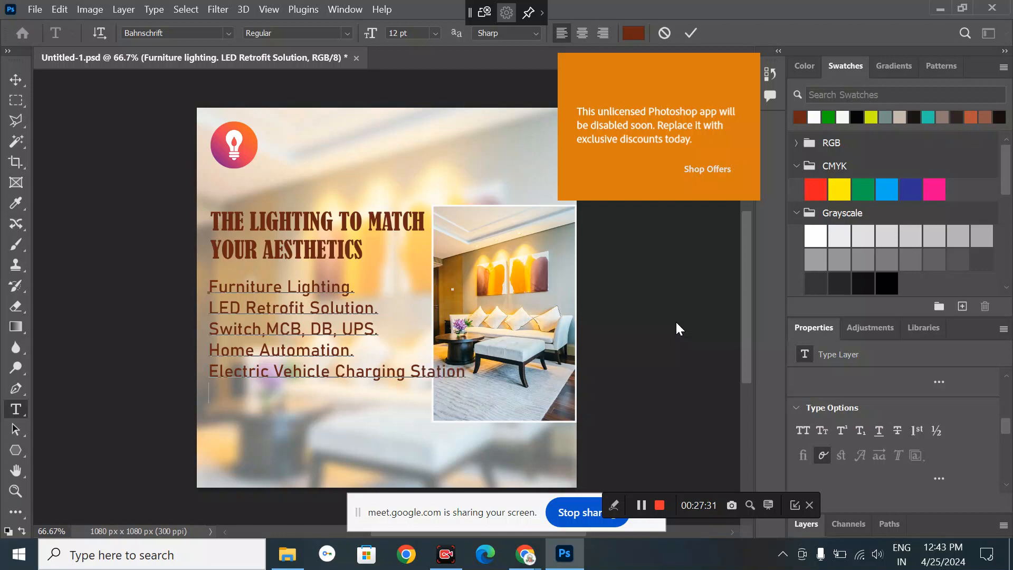
{"action": "type", "text": "S     "}
{"action": "type", "text": "rt     Do"}
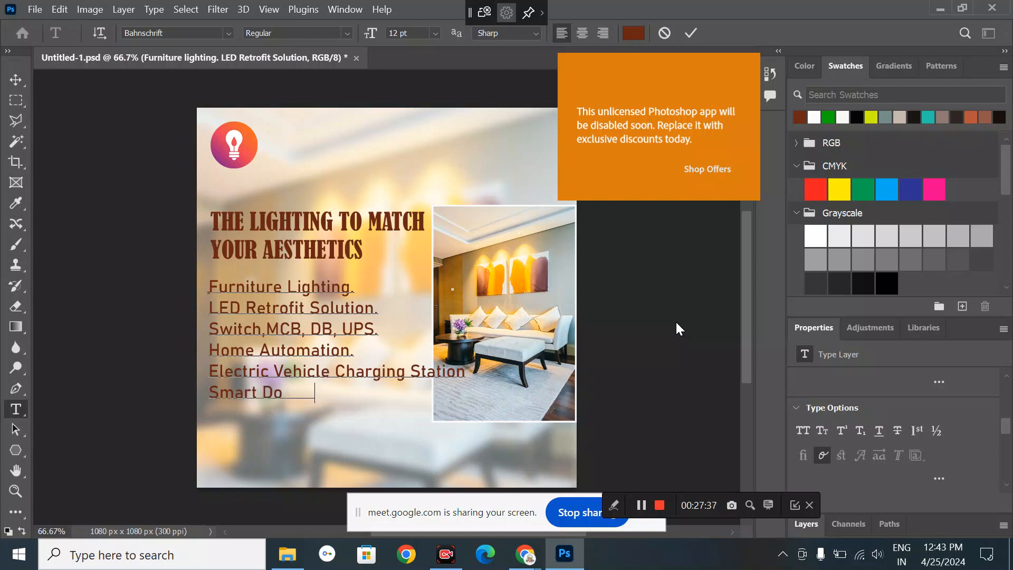
{"action": "type", "text": "or Locks"}
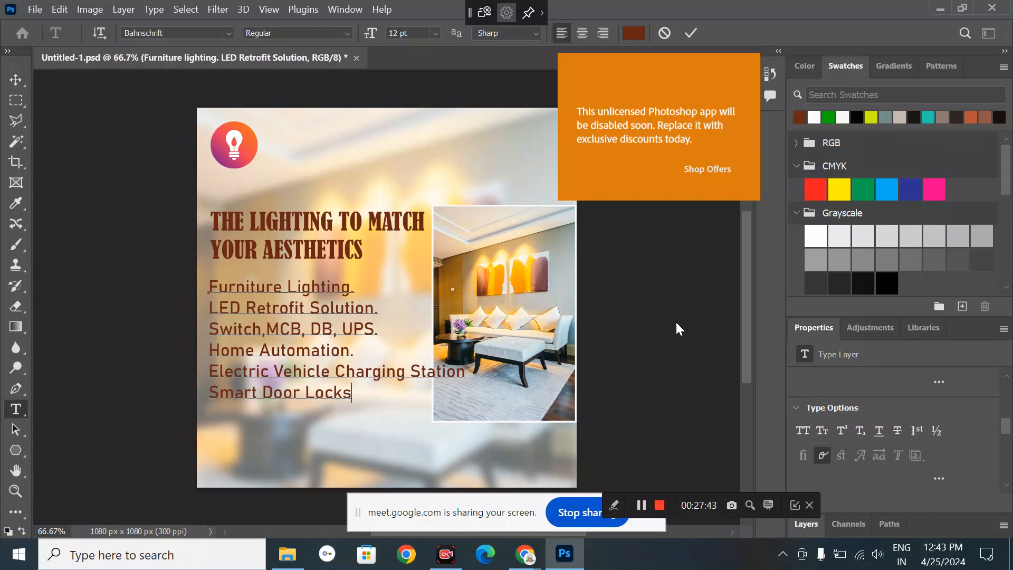
- Shrink the services list to 10 pt and make it black, then select the background photo layer
{"action": "left_click", "coordinate": [12, 77]}
{"action": "left_click", "coordinate": [321, 309]}
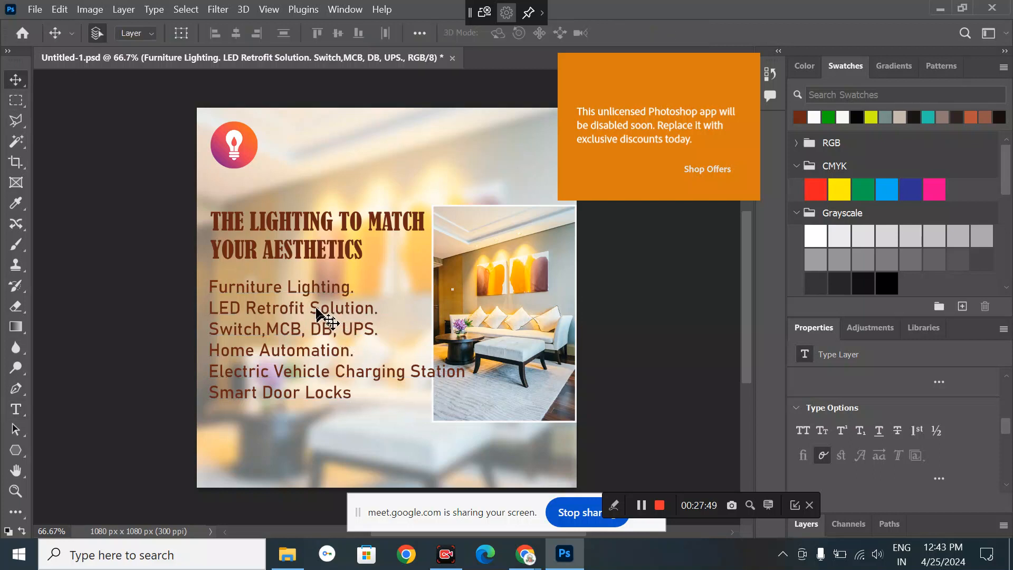
{"action": "scroll", "coordinate": [888, 448], "scroll_direction": "up", "scroll_amount": 3}
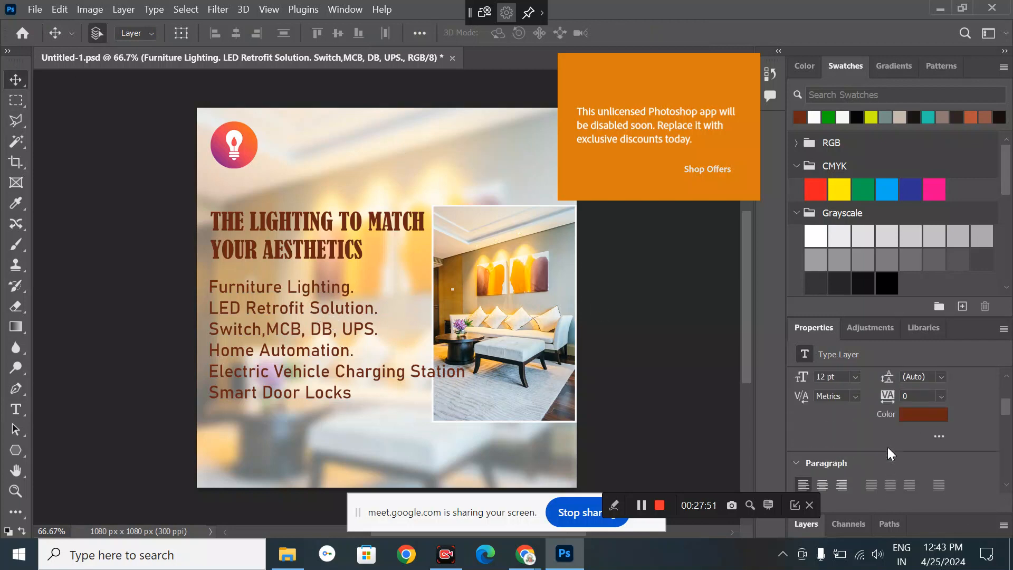
{"action": "scroll", "coordinate": [887, 447], "scroll_direction": "up", "scroll_amount": 1}
{"action": "left_click", "coordinate": [855, 411]}
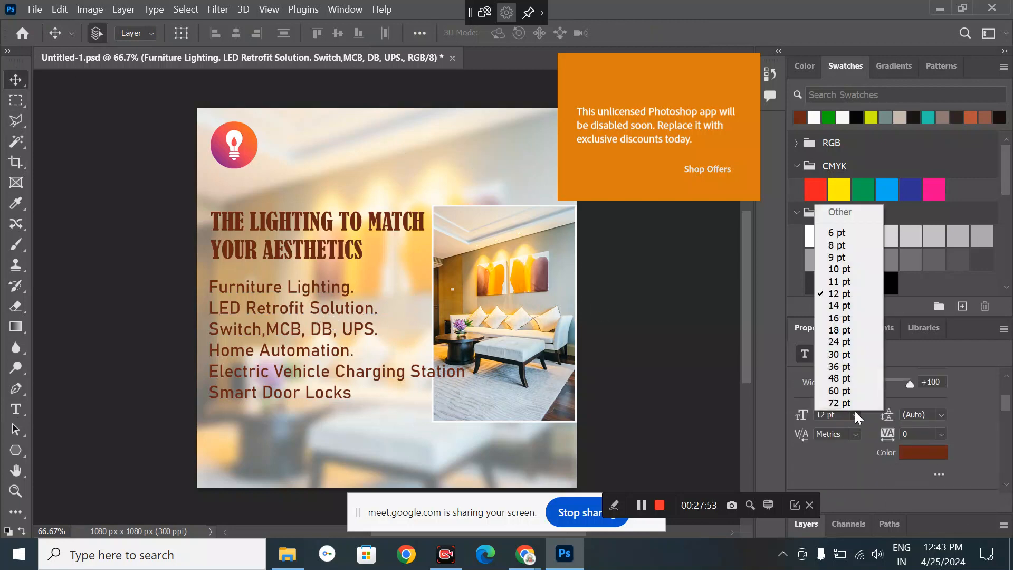
{"action": "left_click", "coordinate": [836, 272]}
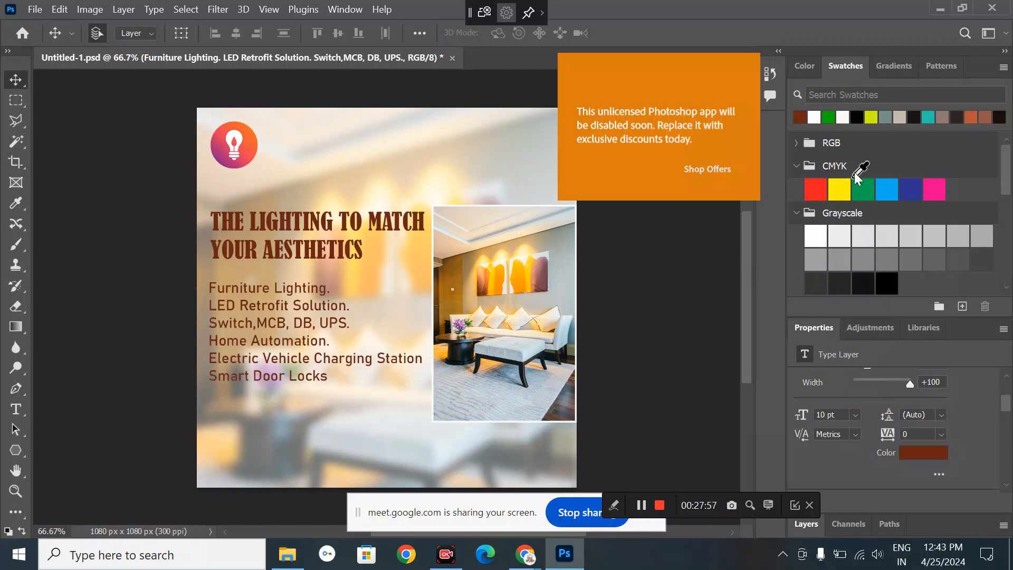
{"action": "left_click", "coordinate": [894, 285]}
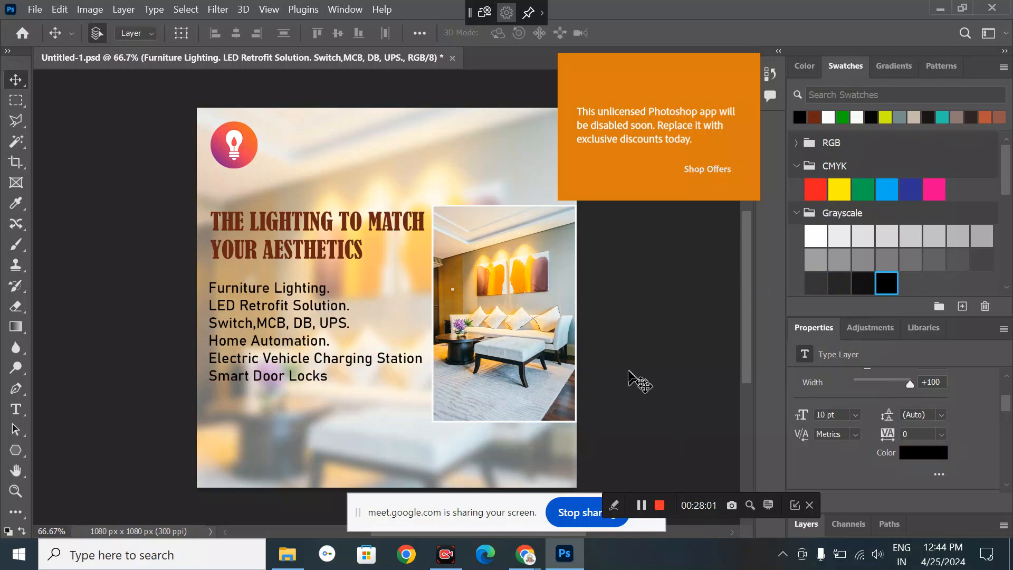
{"action": "left_click", "coordinate": [353, 435]}
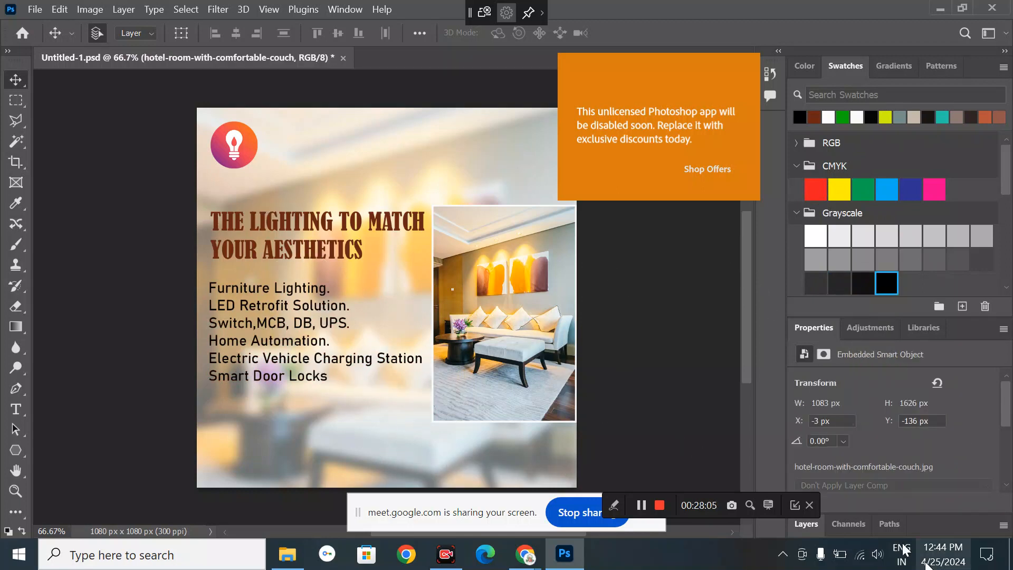
- Fade the blurred room background photo layer to 30% opacity
{"action": "left_click", "coordinate": [807, 525]}
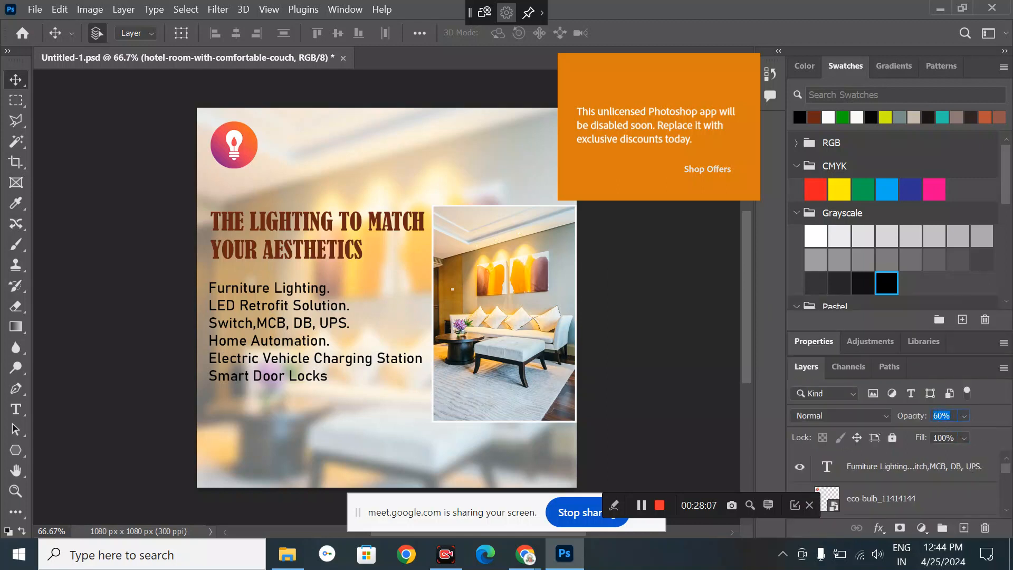
{"action": "key", "text": "shift+Down"}
{"action": "key", "text": "shift+Down"}
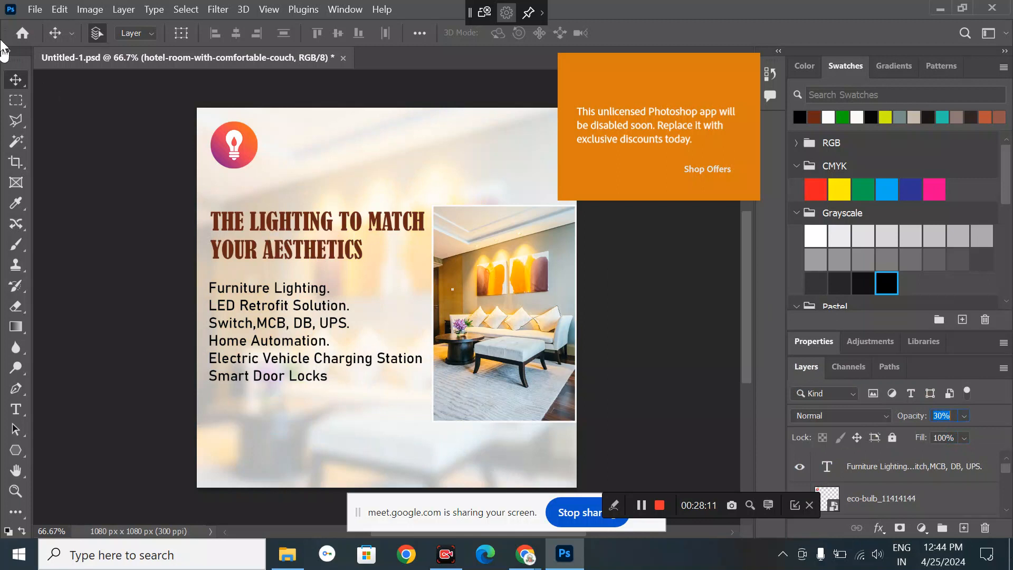
{"action": "left_click", "coordinate": [100, 114]}
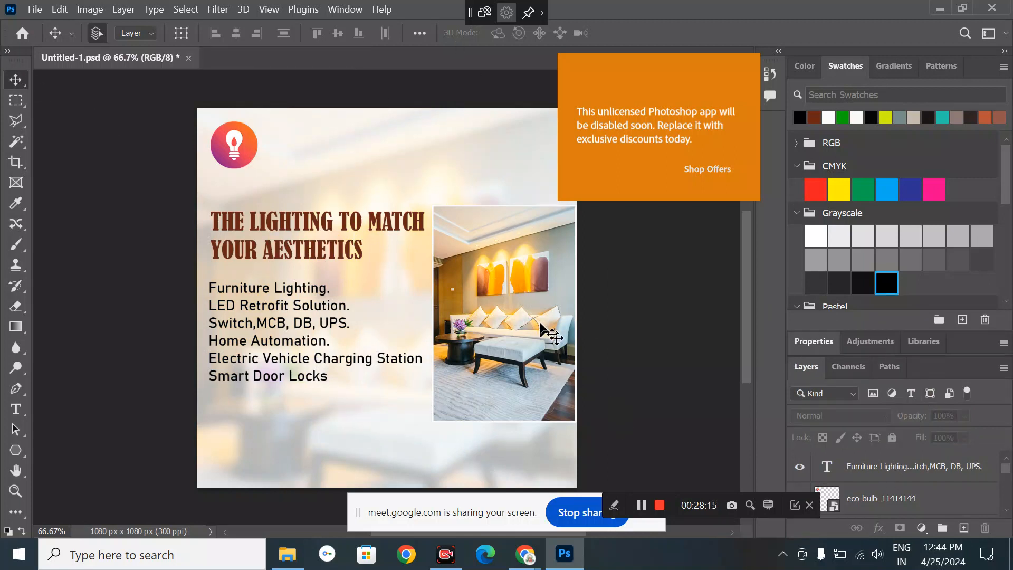
{"action": "scroll", "coordinate": [886, 488], "scroll_direction": "down", "scroll_amount": 5}
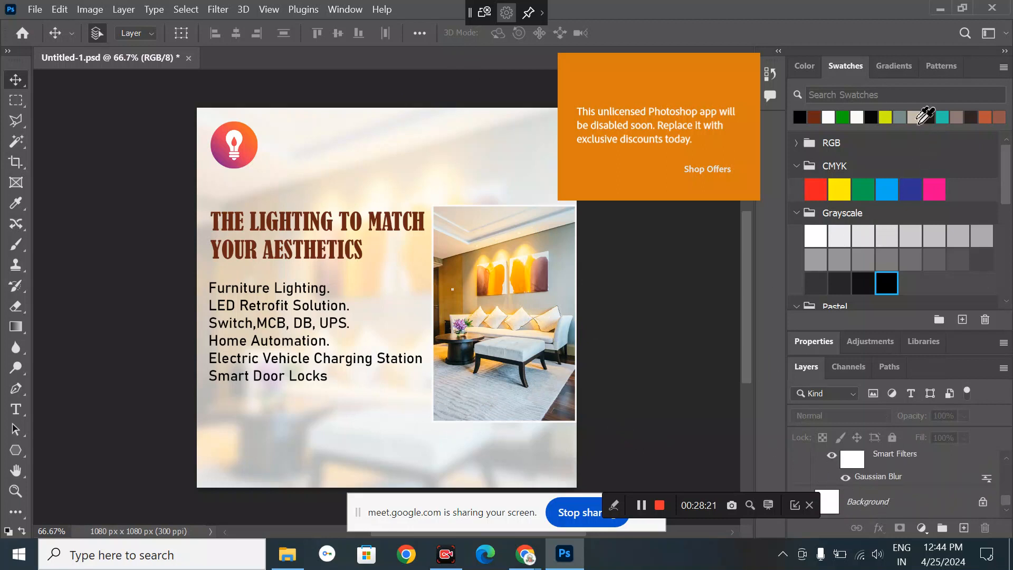
- Add a beige Color Fill layer over the background and lower its opacity to 50%
{"action": "left_click_drag", "start_coordinate": [915, 115], "coordinate": [917, 507]}
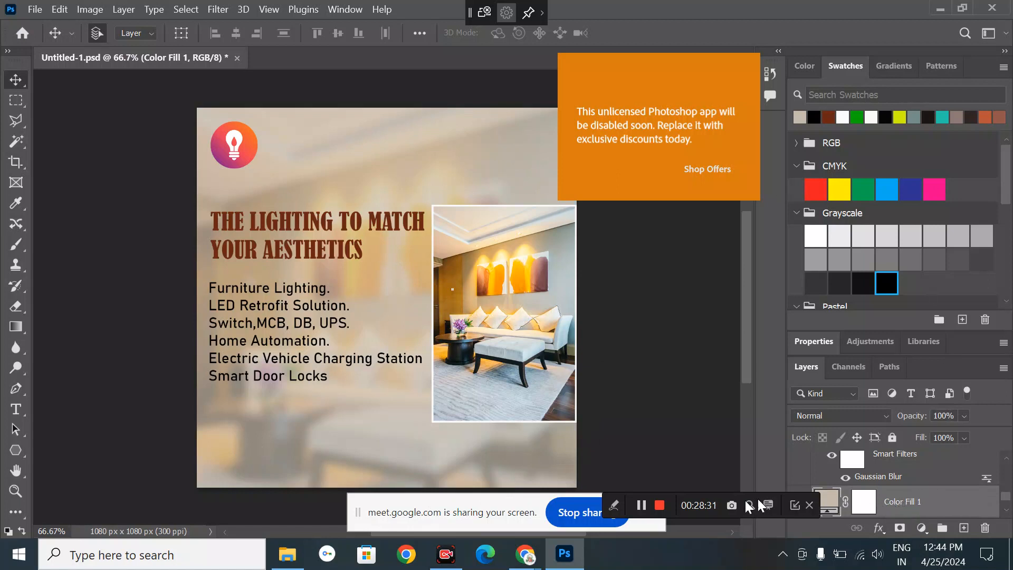
{"action": "left_click_drag", "start_coordinate": [713, 499], "coordinate": [662, 486]}
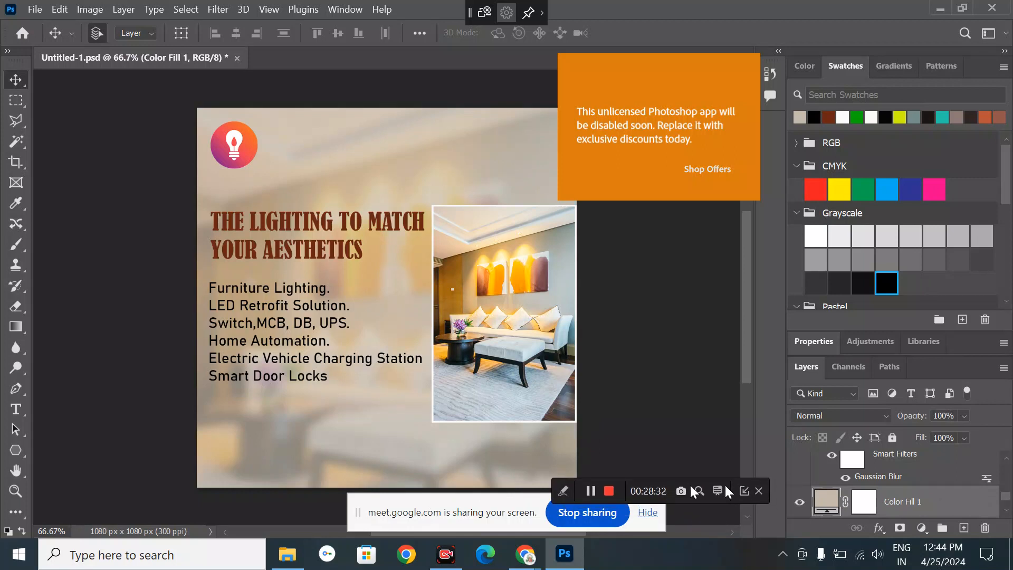
{"action": "left_click", "coordinate": [797, 504]}
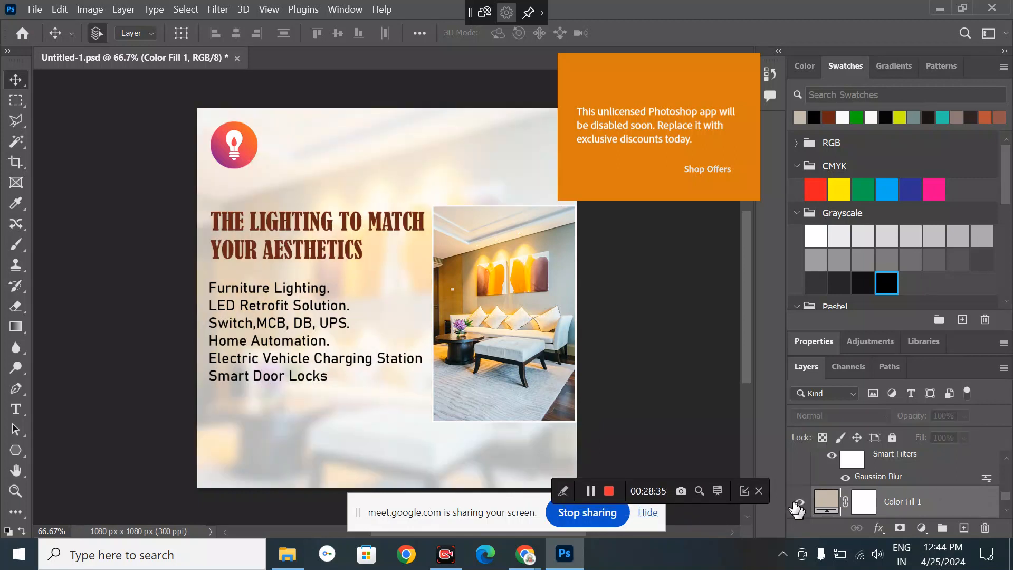
{"action": "left_click", "coordinate": [798, 504]}
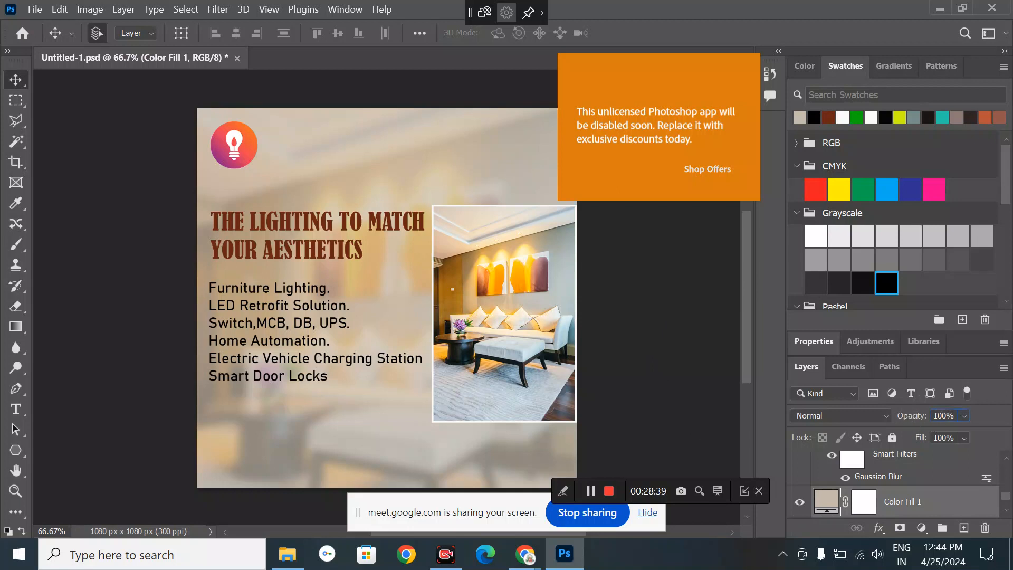
{"action": "key", "text": "shift+Down"}
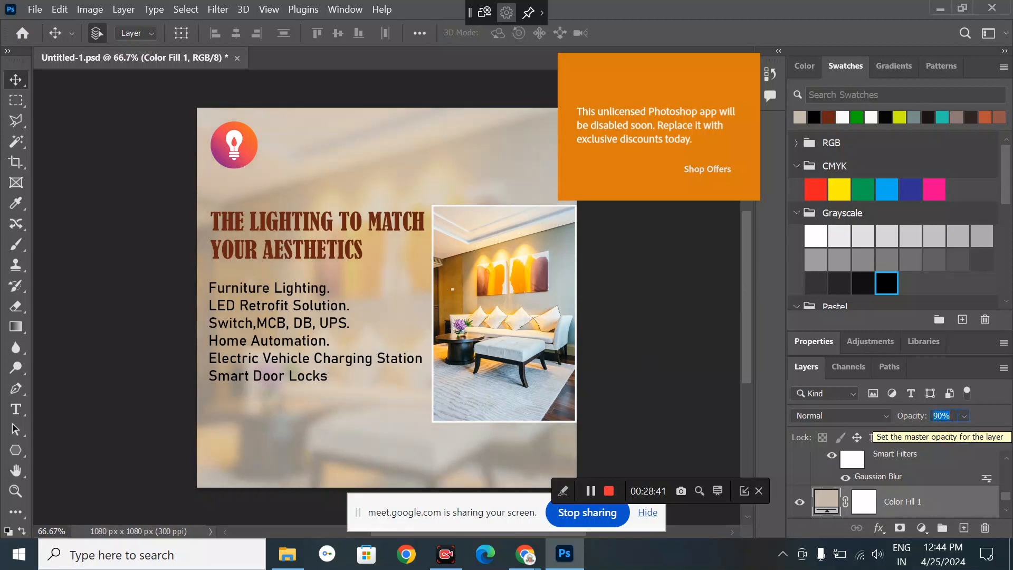
{"action": "key", "text": "shift+Down"}
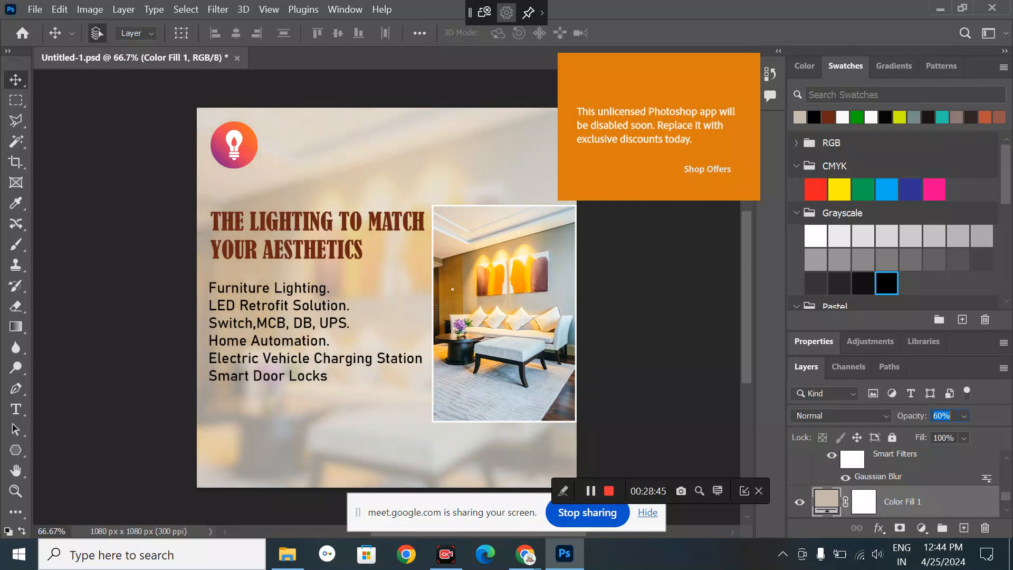
{"action": "left_click", "coordinate": [635, 316]}
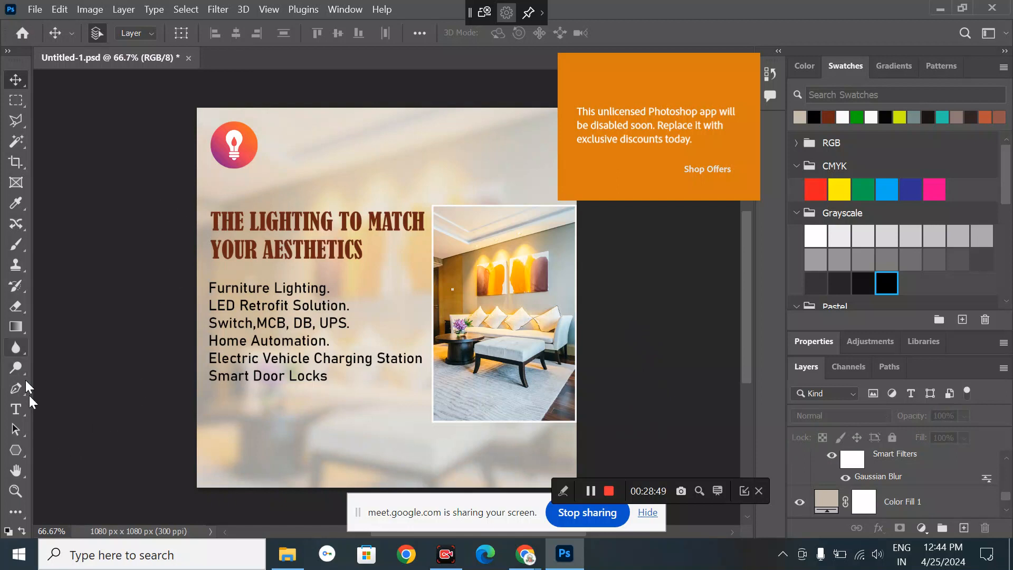
- Draw a wide rectangle across the lower canvas, snug against the photo's bottom edge
{"action": "left_click", "coordinate": [15, 450]}
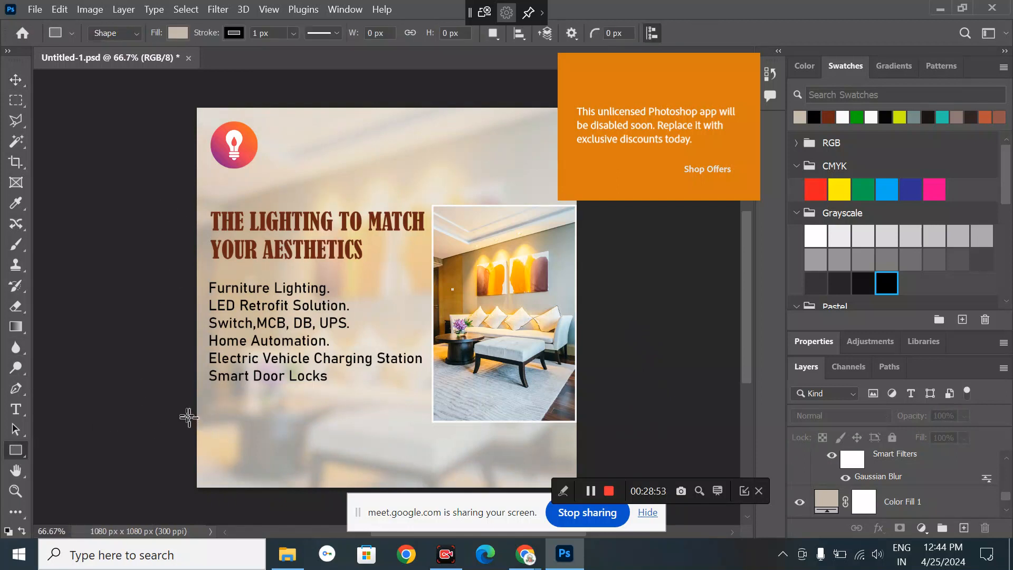
{"action": "left_click_drag", "start_coordinate": [189, 416], "coordinate": [583, 447]}
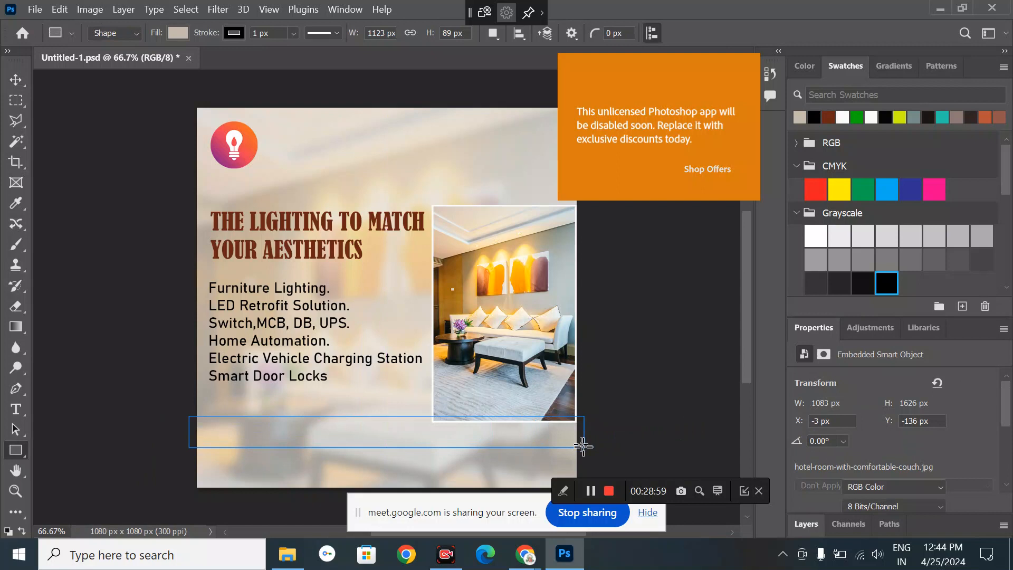
{"action": "left_click", "coordinate": [21, 80]}
{"action": "mouse_move", "coordinate": [407, 436]}
{"action": "left_mouse_down"}
{"action": "mouse_move", "coordinate": [404, 444]}
{"action": "mouse_move", "coordinate": [404, 425]}
{"action": "left_mouse_up"}
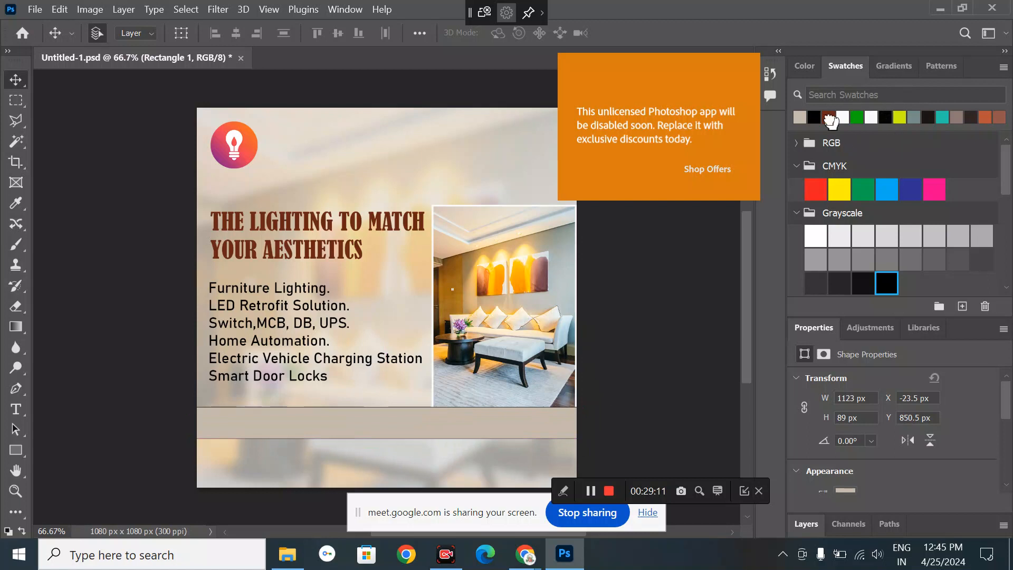
- Give the rectangle a dark brown fill and no stroke
{"action": "left_click", "coordinate": [832, 119]}
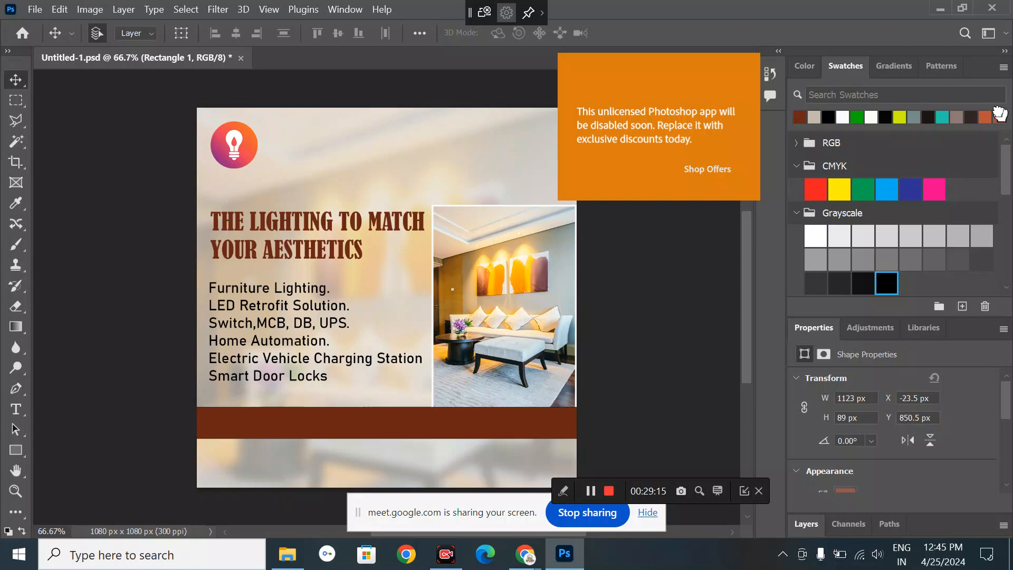
{"action": "left_click", "coordinate": [998, 114]}
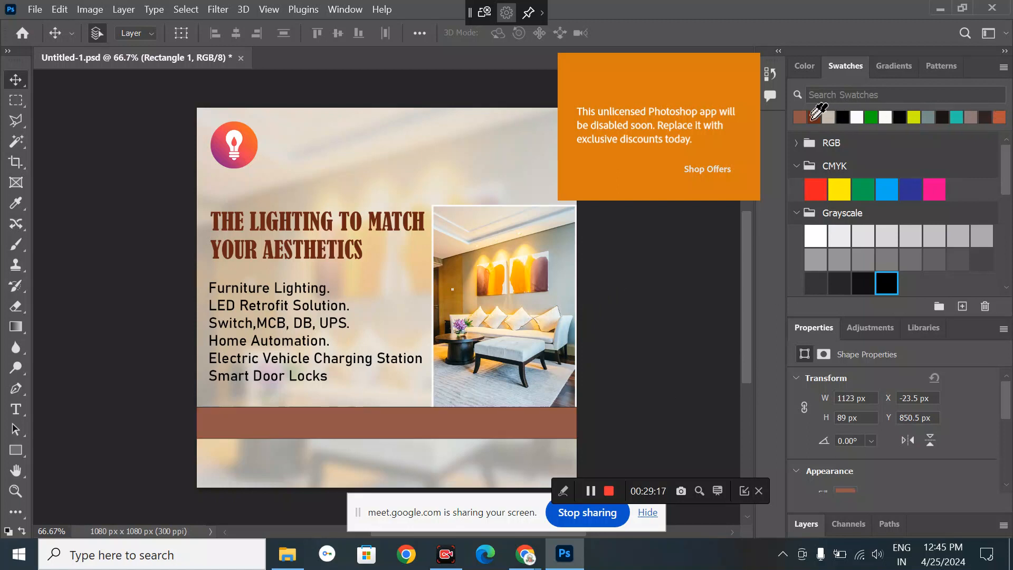
{"action": "left_click", "coordinate": [993, 114]}
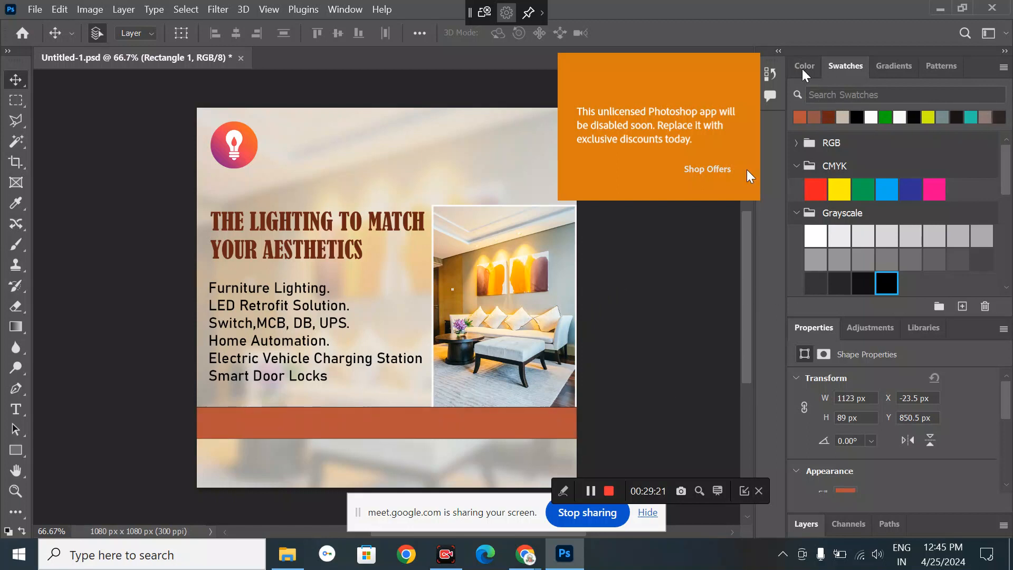
{"action": "left_click", "coordinate": [828, 117]}
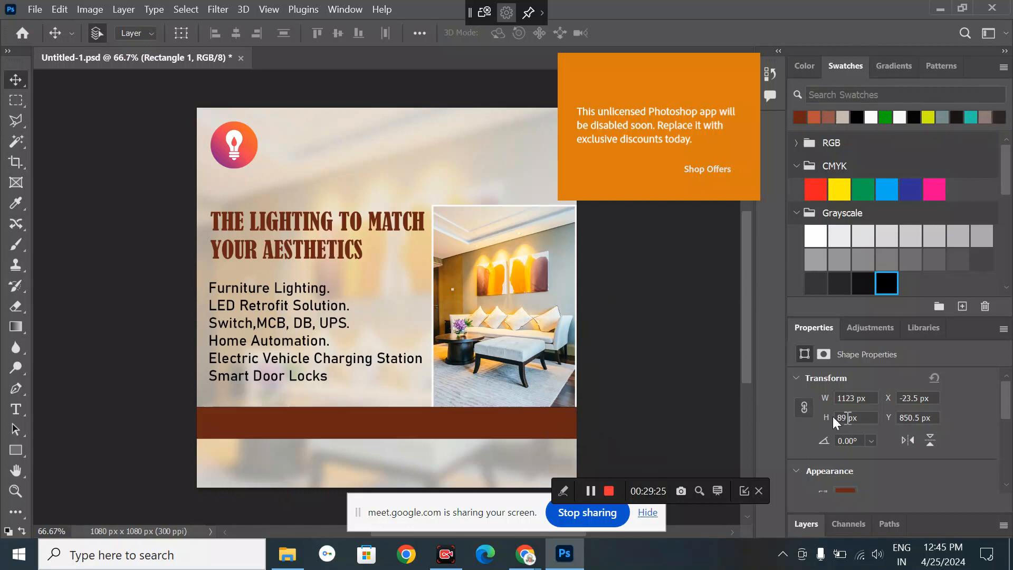
{"action": "scroll", "coordinate": [850, 422], "scroll_direction": "down", "scroll_amount": 2}
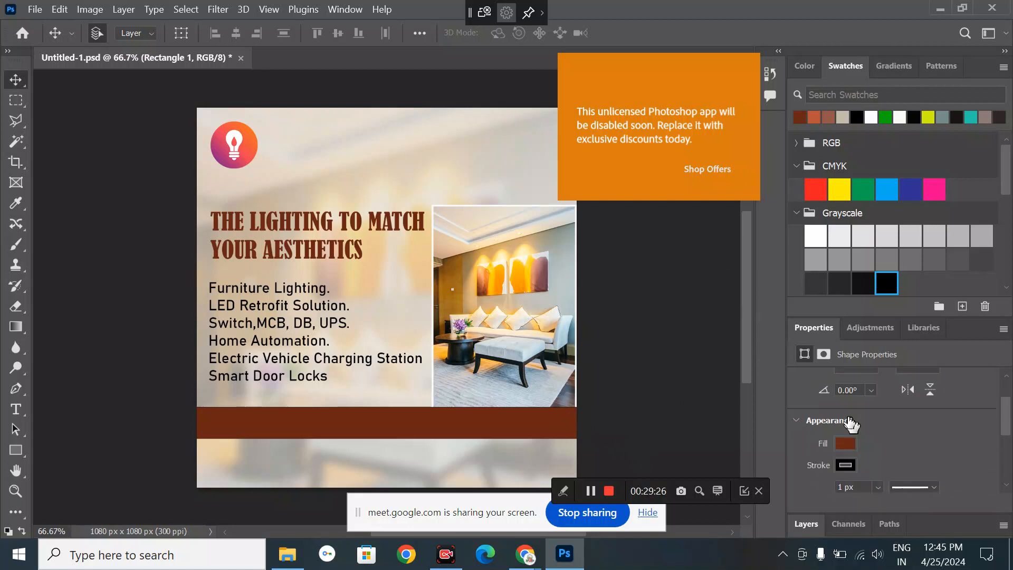
{"action": "left_click", "coordinate": [847, 465]}
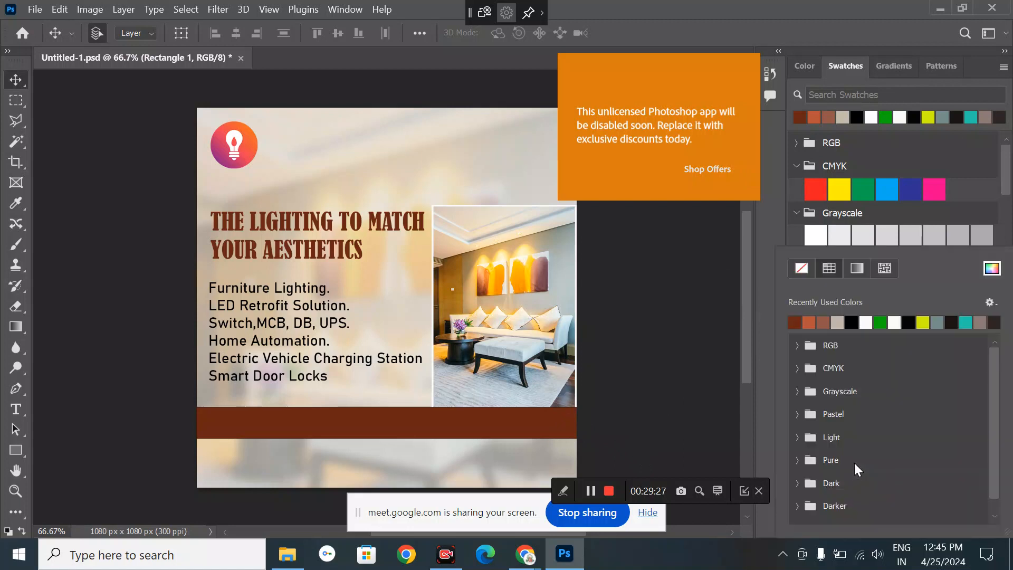
{"action": "left_click", "coordinate": [804, 263]}
{"action": "left_click", "coordinate": [785, 232]}
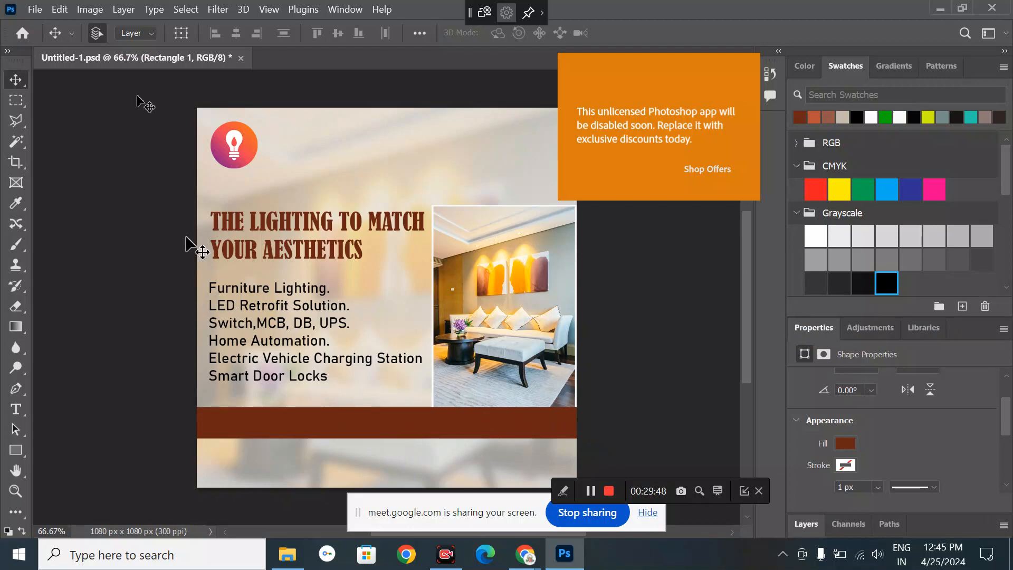
- Make the brown bar slightly taller downward with Free Transform (Ctrl+T)
{"action": "left_click", "coordinate": [90, 9]}
{"action": "mouse_move", "coordinate": [113, 7]}
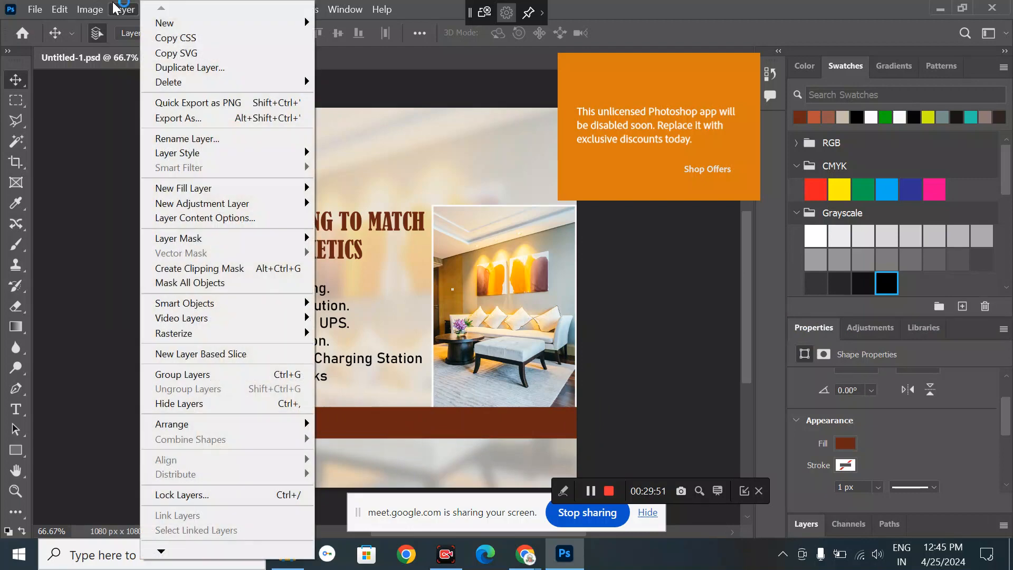
{"action": "mouse_move", "coordinate": [65, 7]}
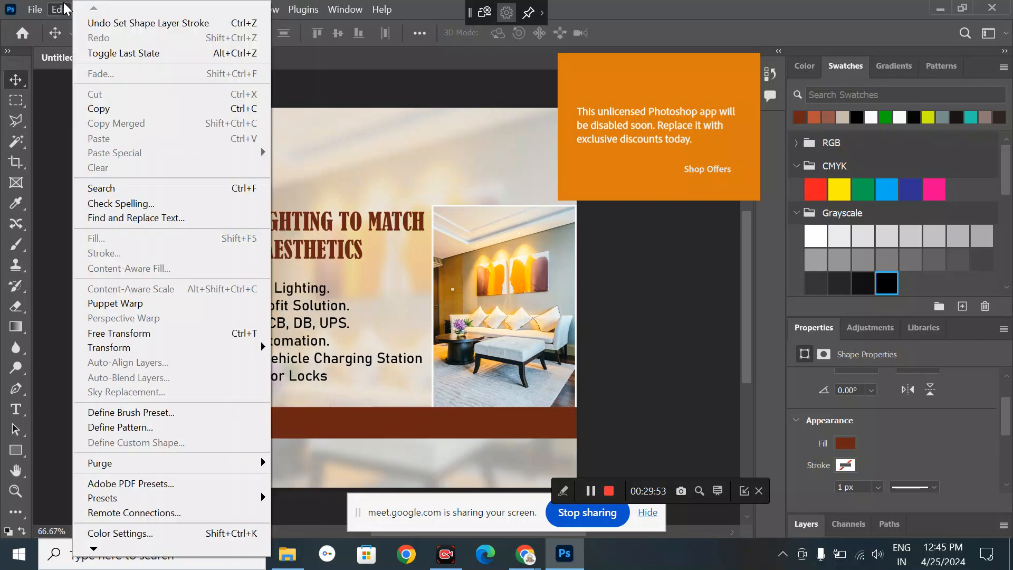
{"action": "left_click", "coordinate": [343, 78]}
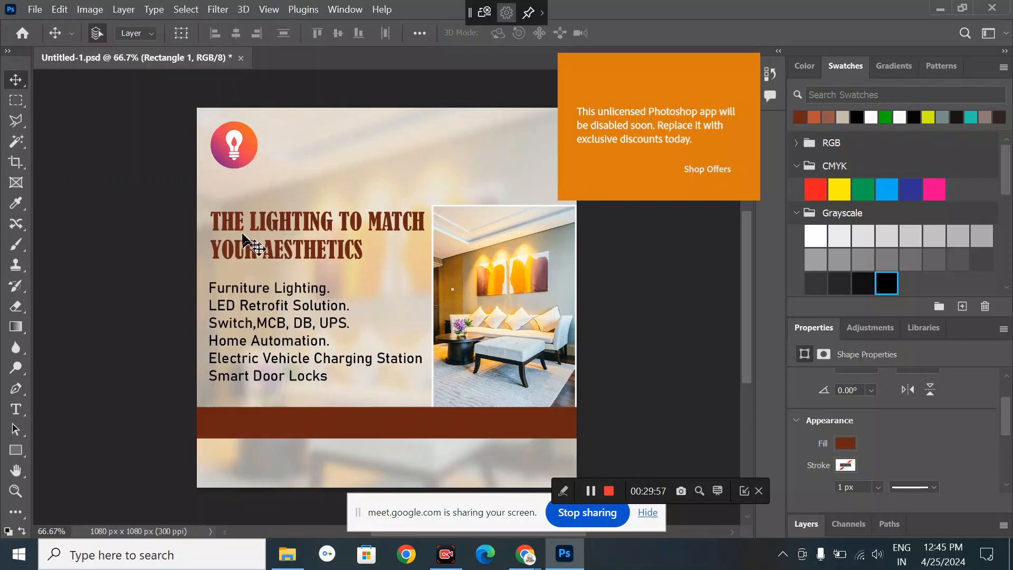
{"action": "left_click", "coordinate": [184, 8]}
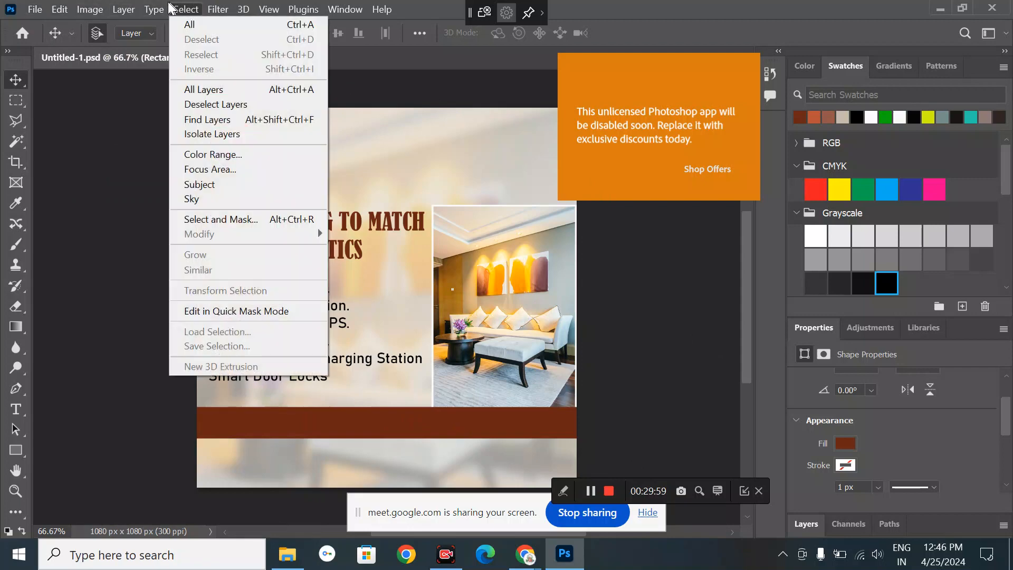
{"action": "mouse_move", "coordinate": [154, 5]}
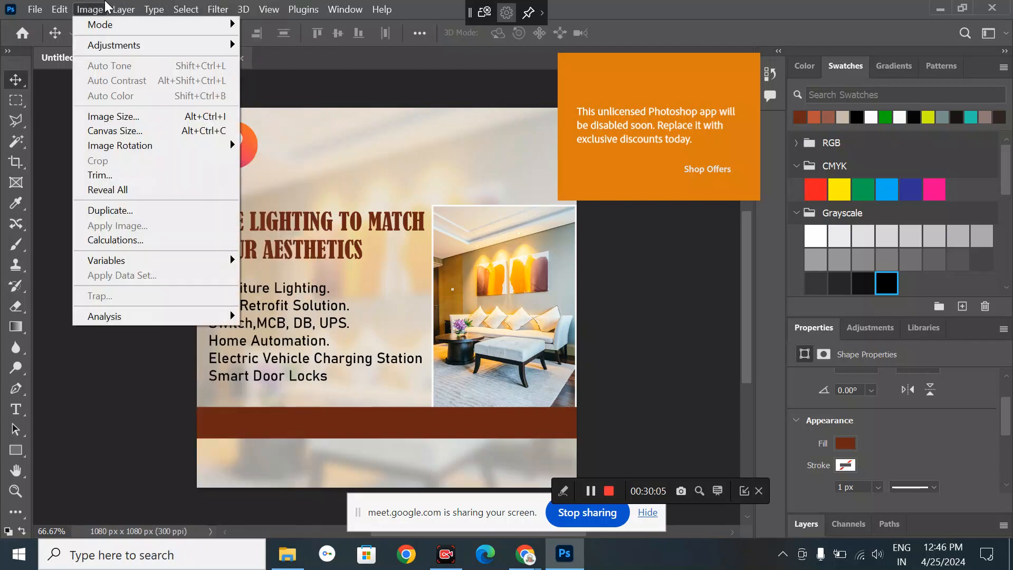
{"action": "mouse_move", "coordinate": [67, 9]}
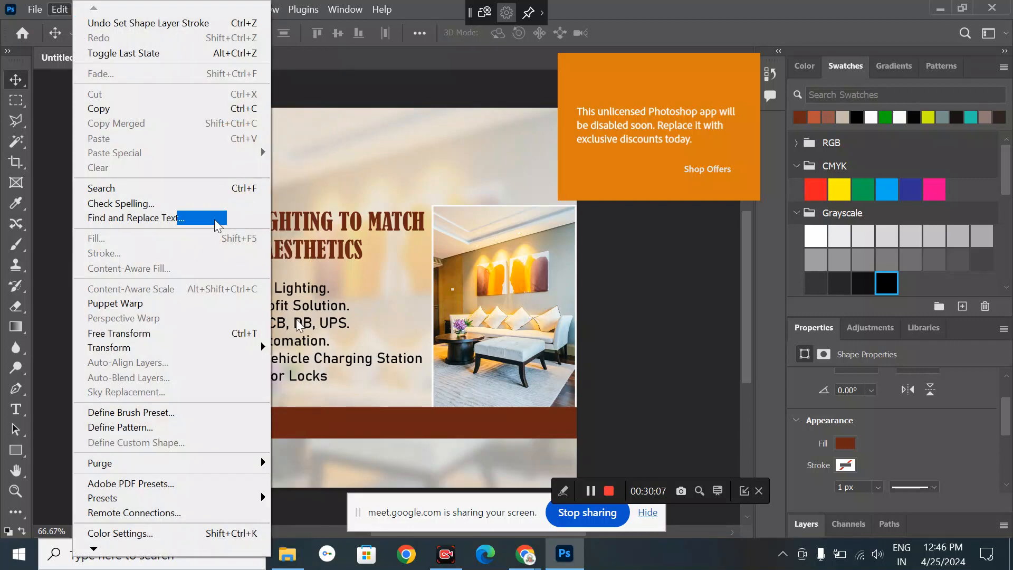
{"action": "key", "text": "Escape"}
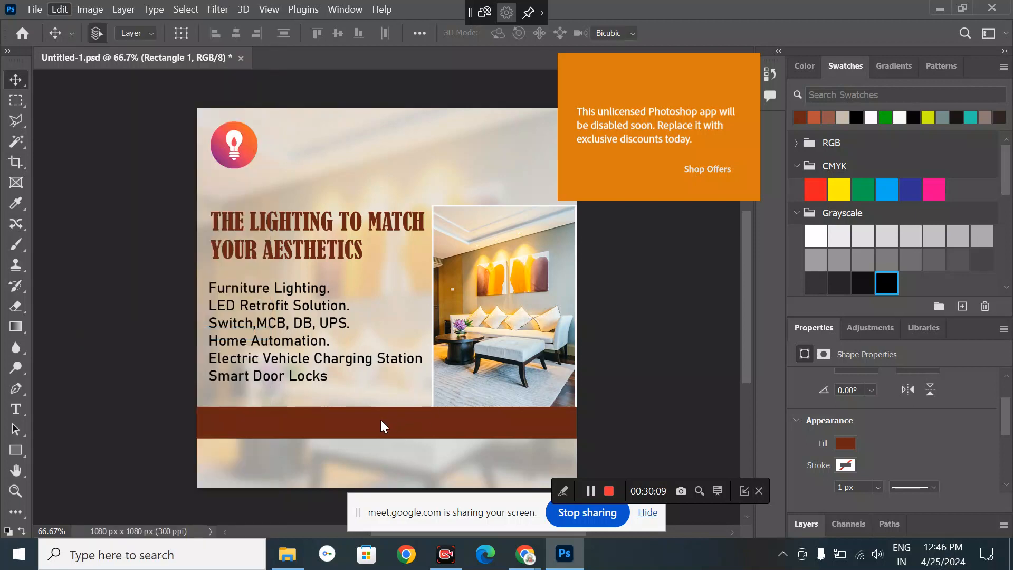
{"action": "key", "text": "ctrl+t"}
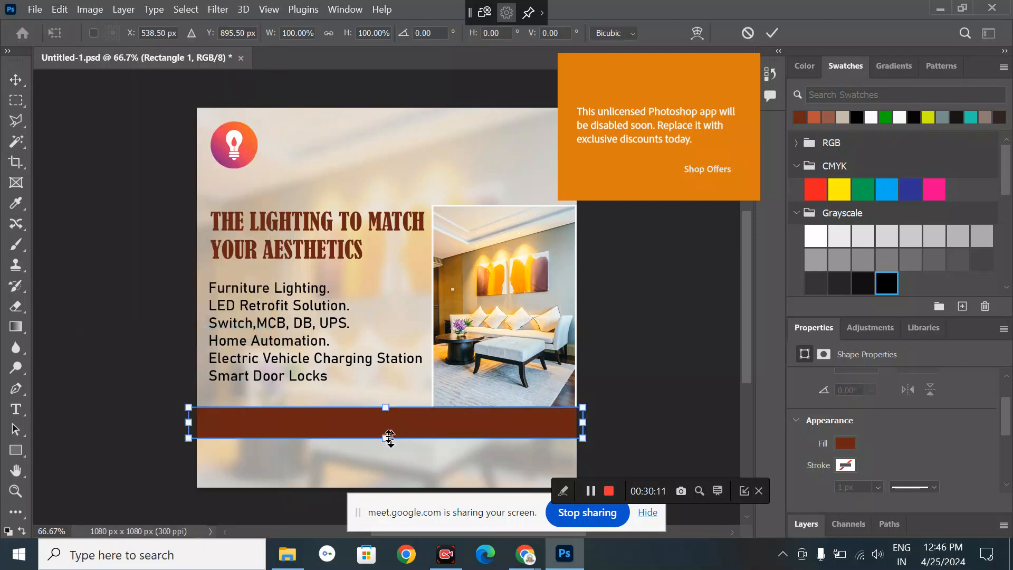
{"action": "mouse_move", "coordinate": [389, 437]}
{"action": "left_mouse_down"}
{"action": "mouse_move", "coordinate": [390, 452]}
{"action": "mouse_move", "coordinate": [390, 437]}
{"action": "left_mouse_up"}
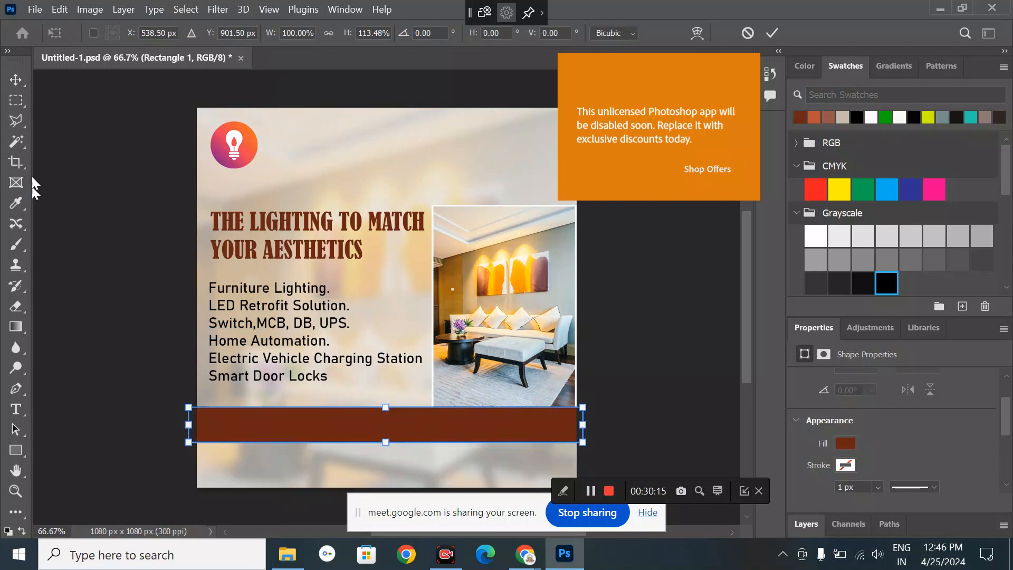
{"action": "left_click", "coordinate": [15, 80]}
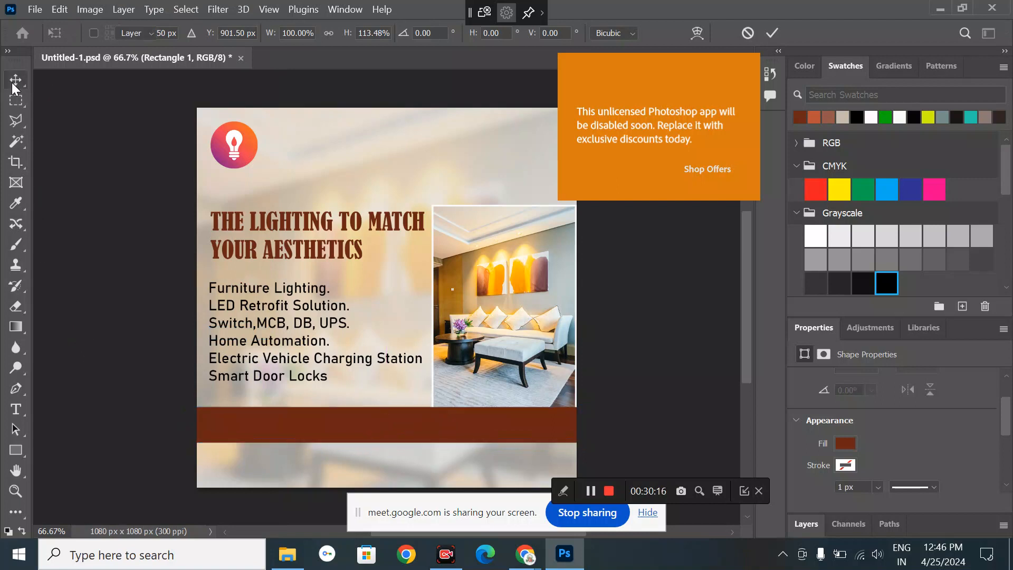
- Nudge the headline a little left and down
{"action": "left_click", "coordinate": [141, 260]}
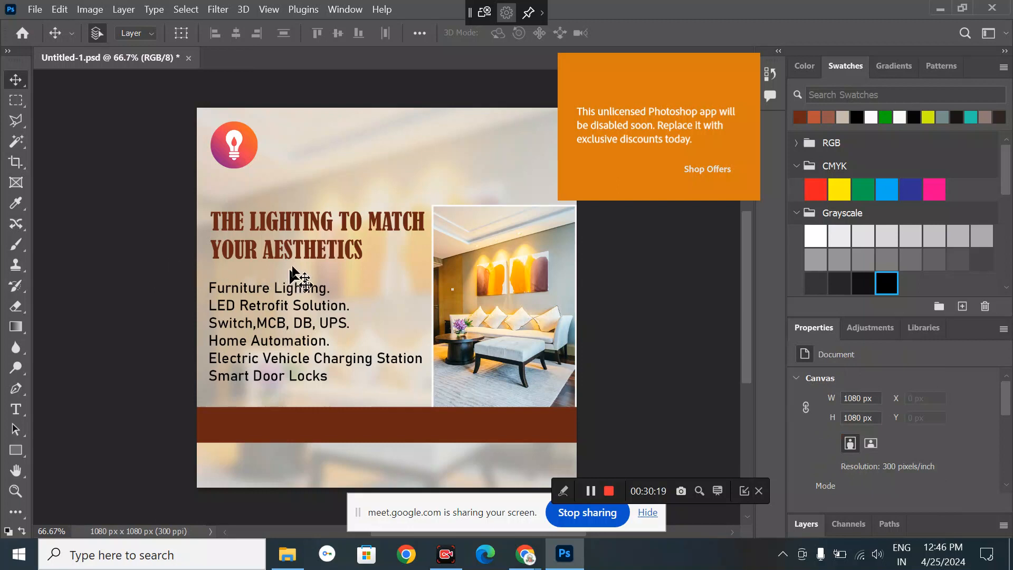
{"action": "left_click_drag", "start_coordinate": [301, 258], "coordinate": [294, 262]}
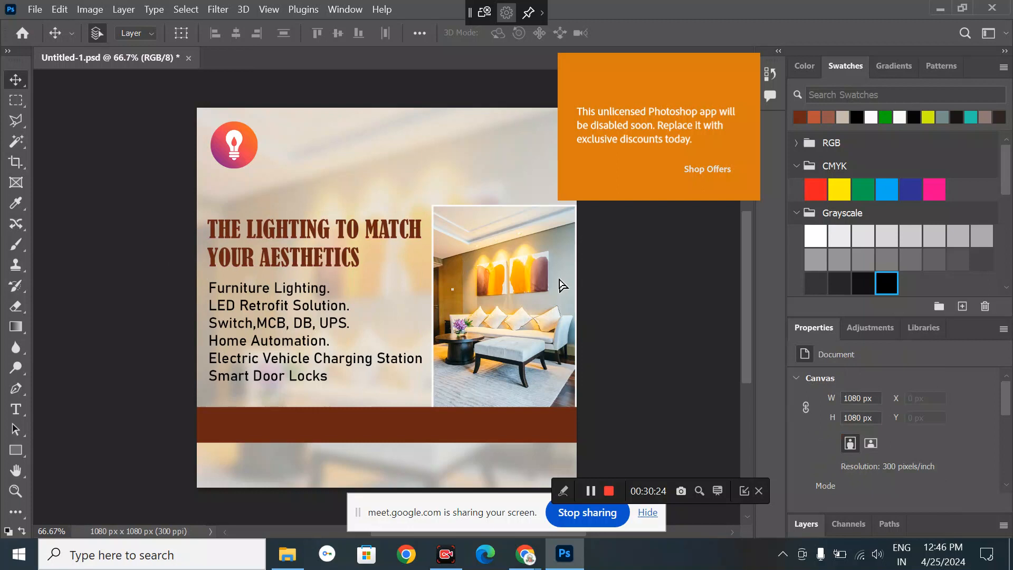
{"action": "left_click", "coordinate": [664, 317]}
- Add white GROUND FLOOR text on the brown bar and shift it left
{"action": "left_click", "coordinate": [10, 416]}
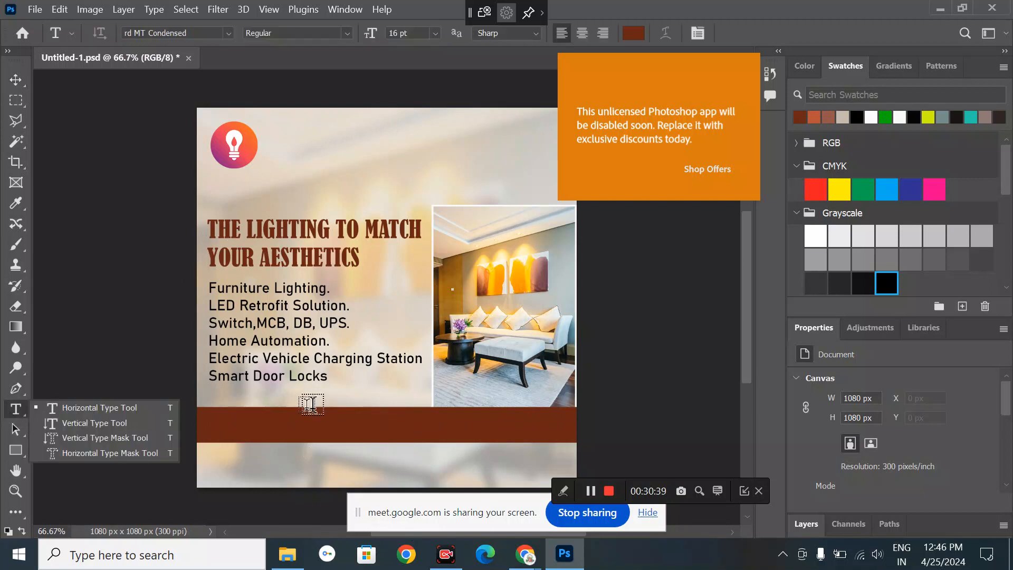
{"action": "left_click", "coordinate": [285, 422]}
{"action": "left_click", "coordinate": [286, 422]}
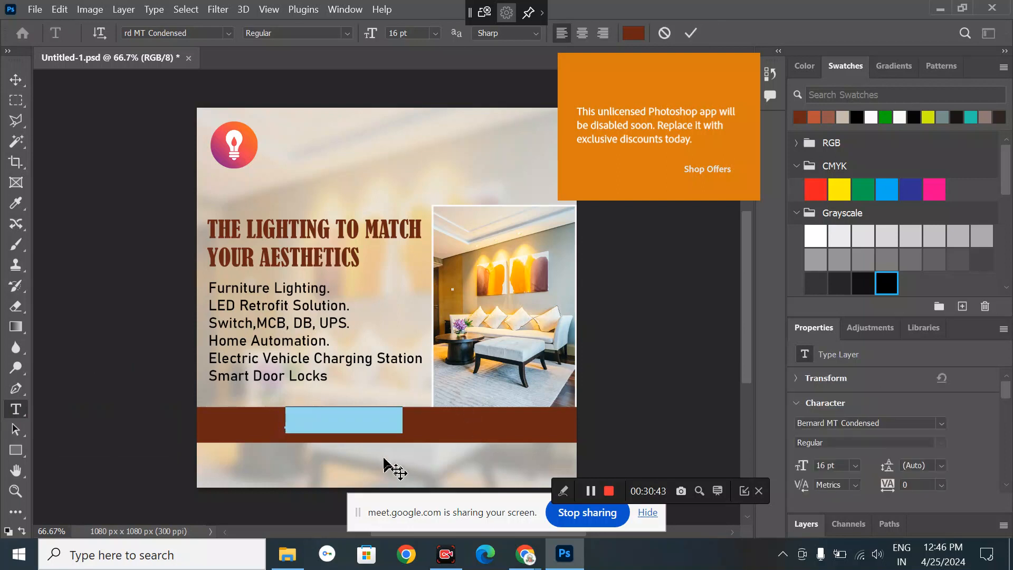
{"action": "key", "text": "BackSpace"}
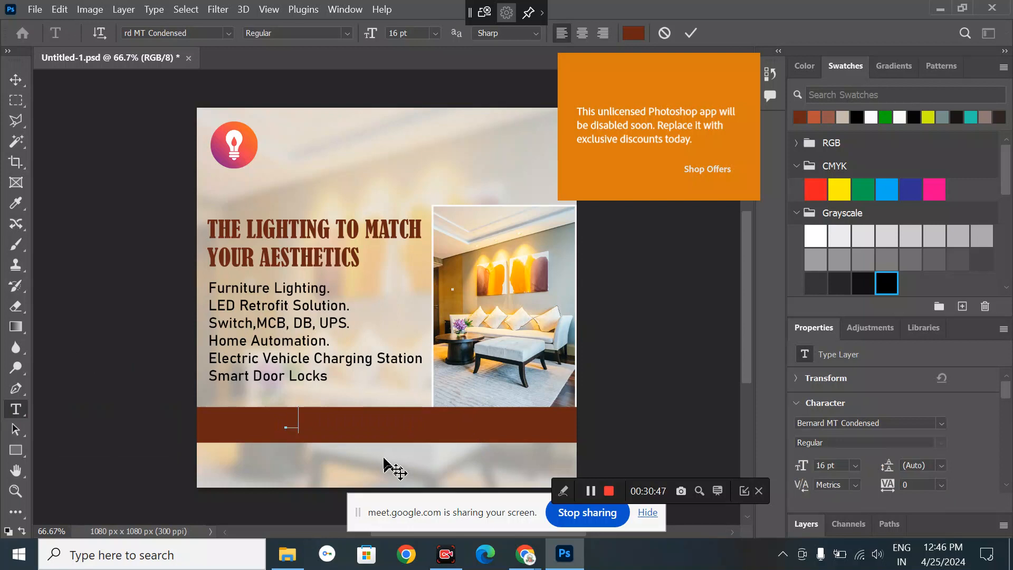
{"action": "type", "text": "tactUERY"}
{"action": "key", "text": "BackSpace"}
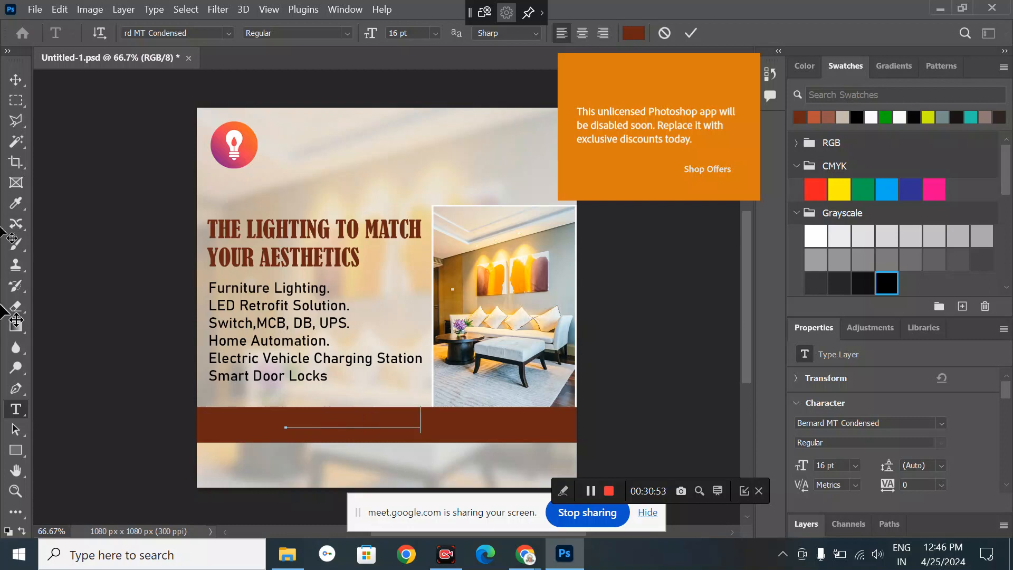
{"action": "left_click", "coordinate": [16, 79]}
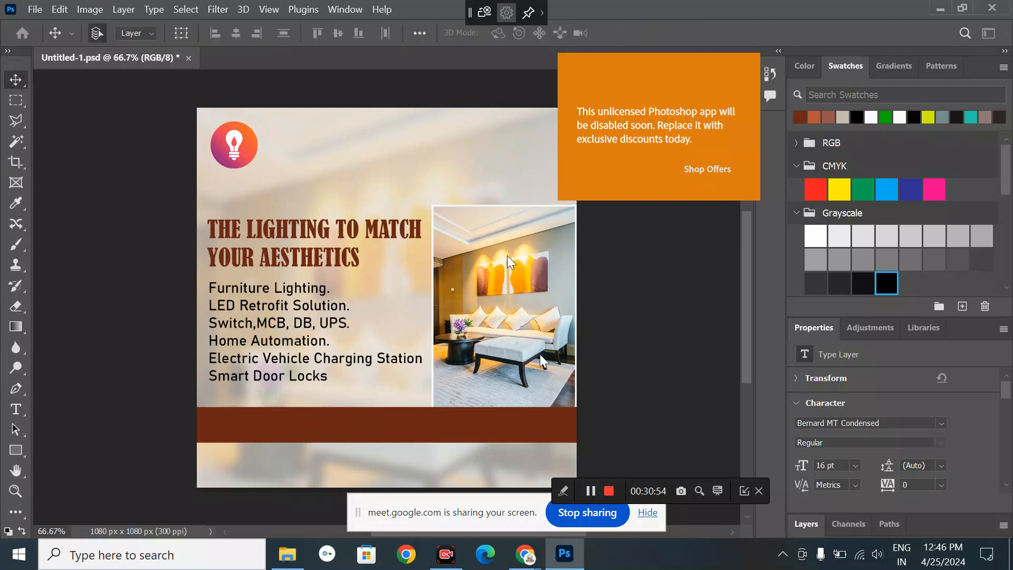
{"action": "left_click", "coordinate": [515, 422]}
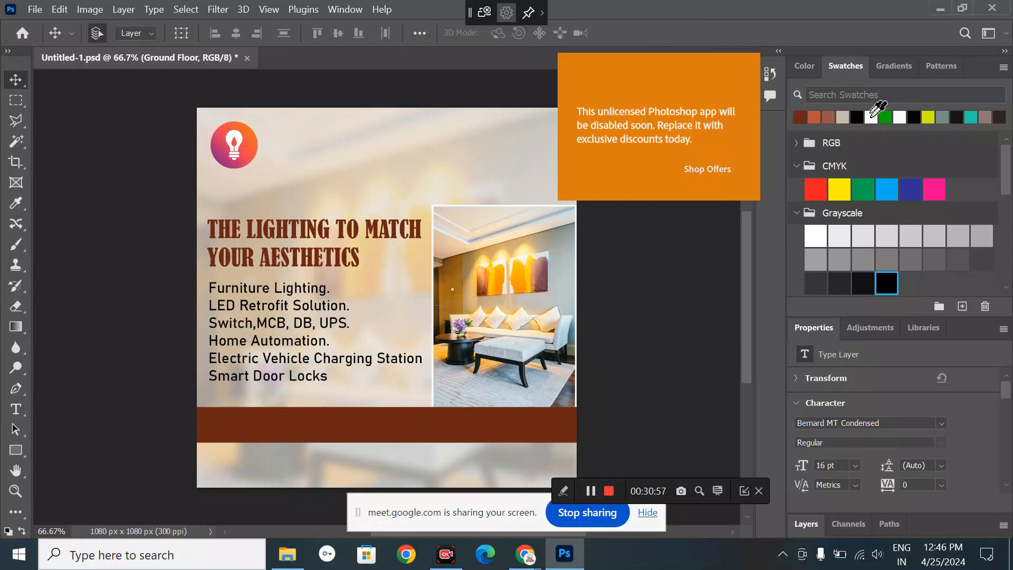
{"action": "left_click", "coordinate": [871, 116]}
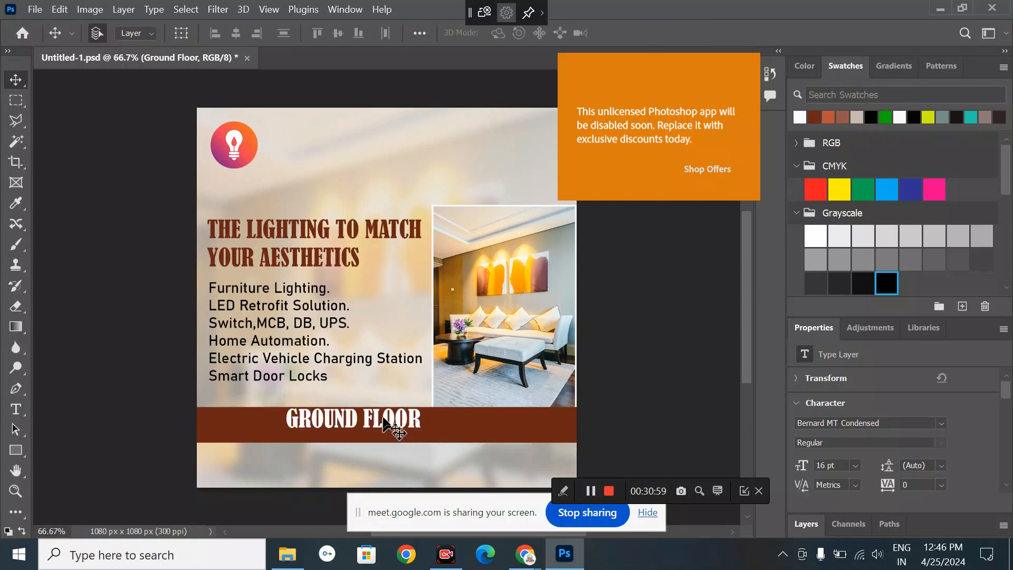
{"action": "left_click_drag", "start_coordinate": [395, 421], "coordinate": [340, 427]}
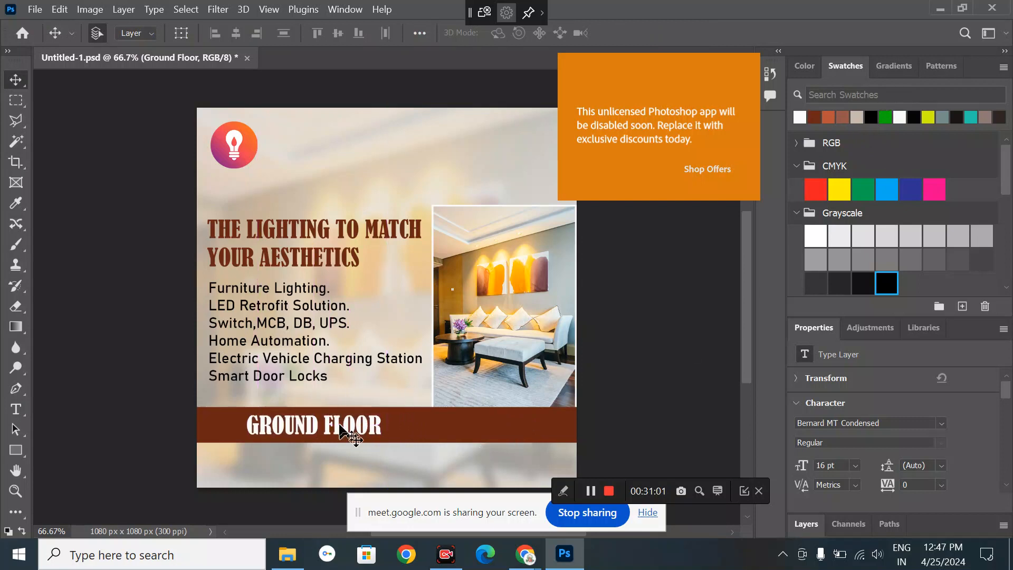
- Set the bar text to Bahnschrift at 10 pt
{"action": "left_click", "coordinate": [942, 423]}
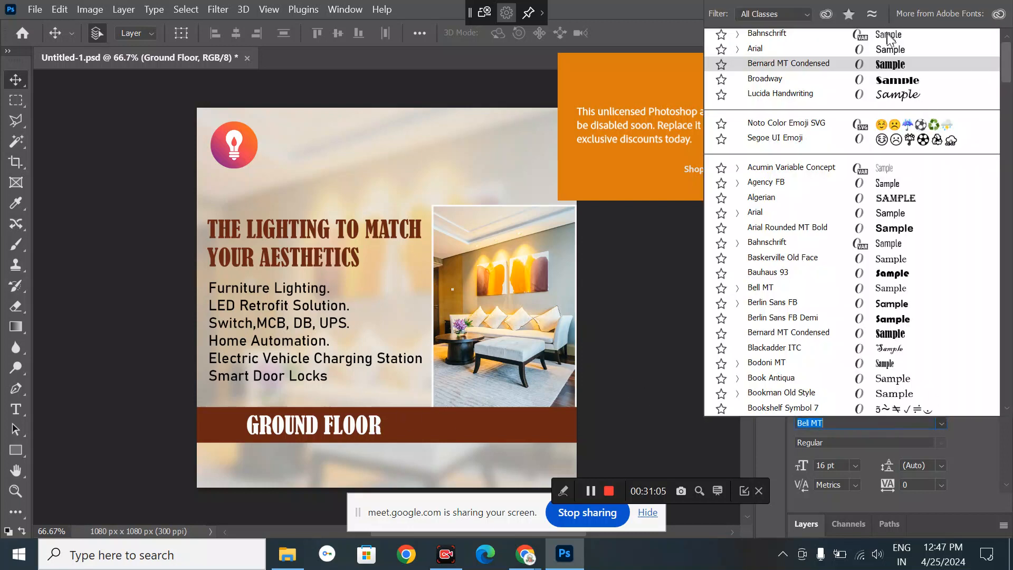
{"action": "left_click", "coordinate": [889, 41]}
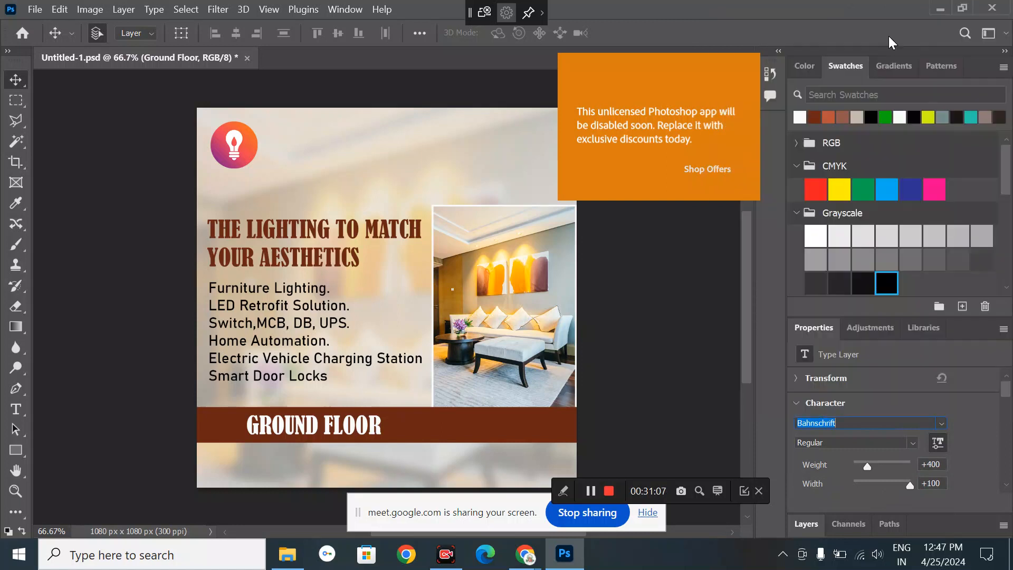
{"action": "left_click", "coordinate": [597, 356]}
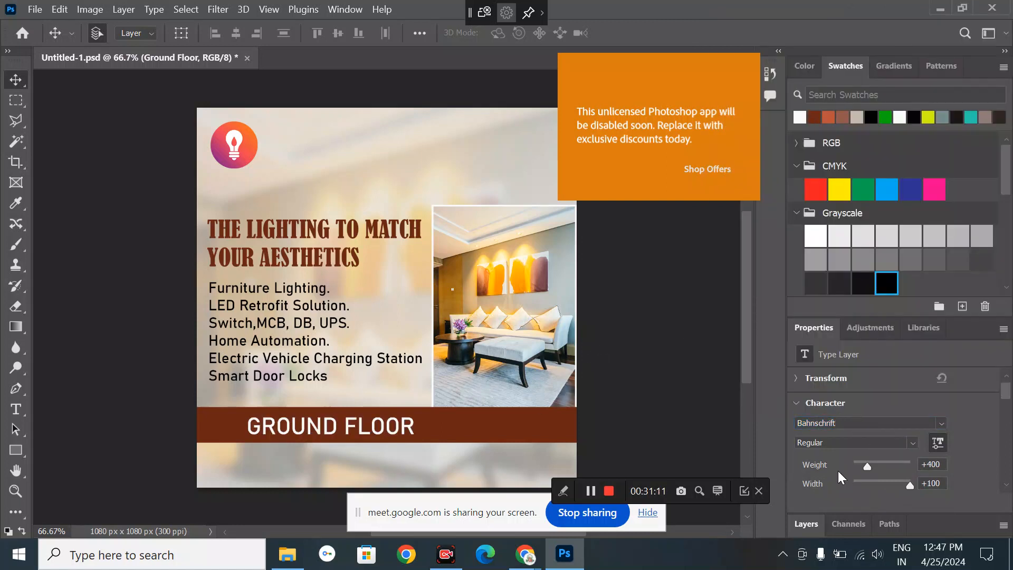
{"action": "scroll", "coordinate": [839, 472], "scroll_direction": "down", "scroll_amount": 1}
{"action": "left_click", "coordinate": [854, 466]}
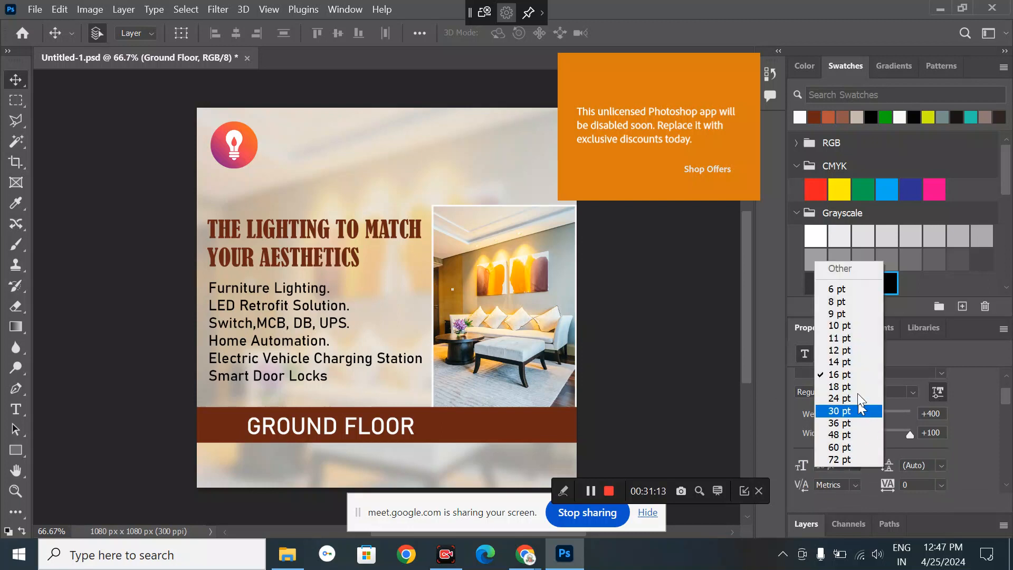
{"action": "left_click", "coordinate": [842, 361]}
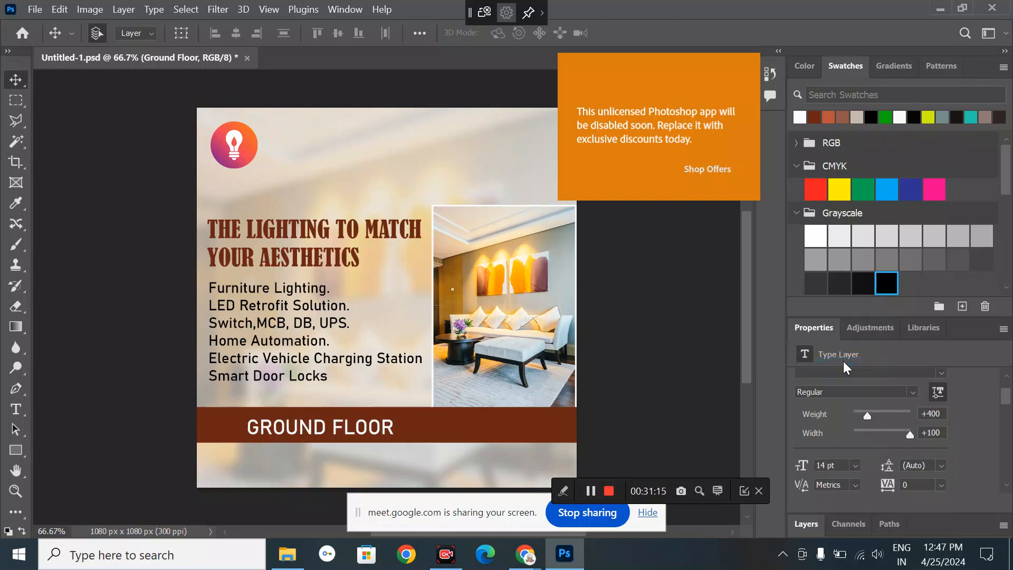
{"action": "left_click", "coordinate": [851, 467]}
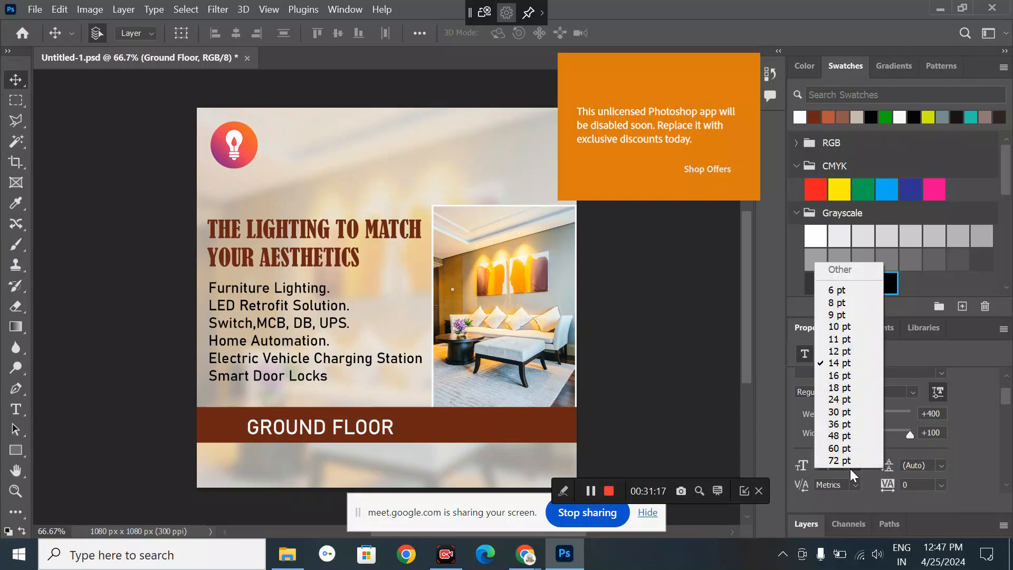
{"action": "left_click", "coordinate": [862, 327]}
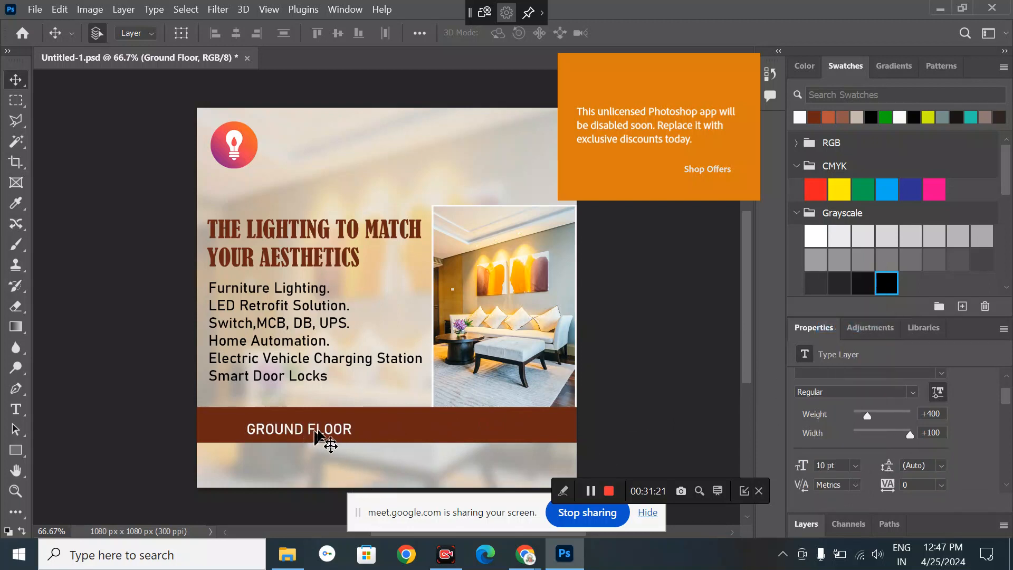
- Extend the address after GROUND FLOOR with the building name and road
{"action": "double_click", "coordinate": [332, 435]}
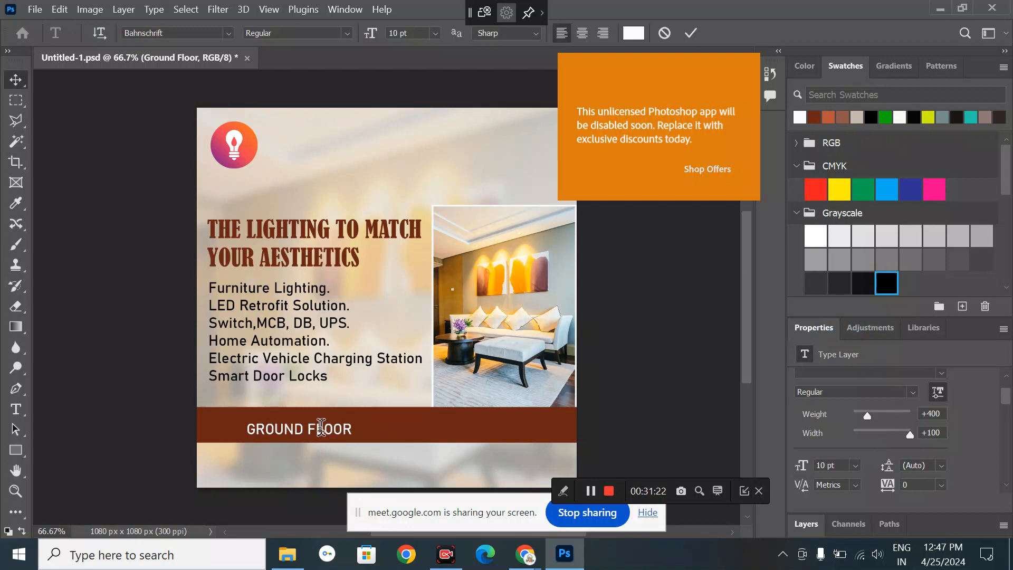
{"action": "left_click", "coordinate": [354, 428]}
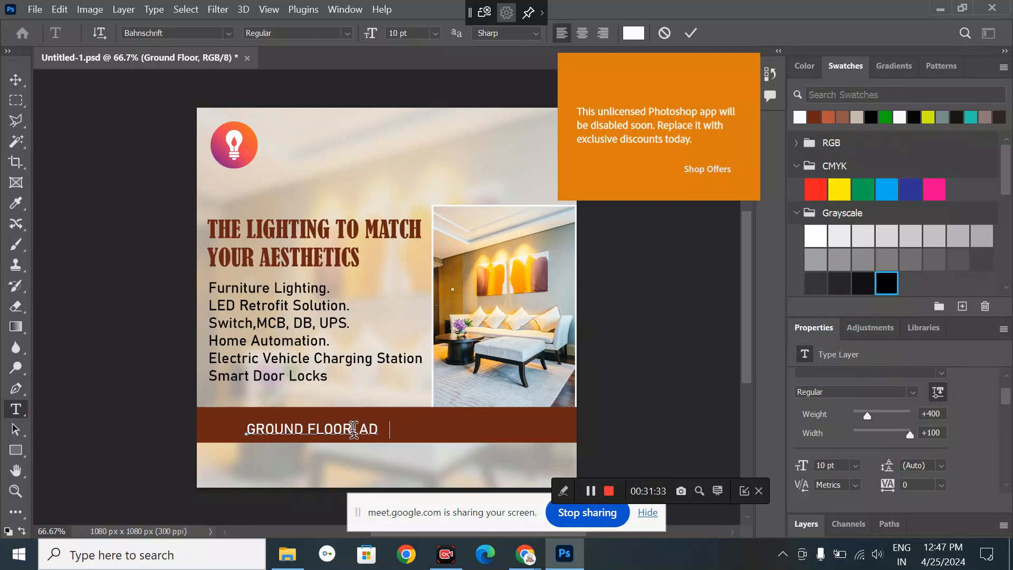
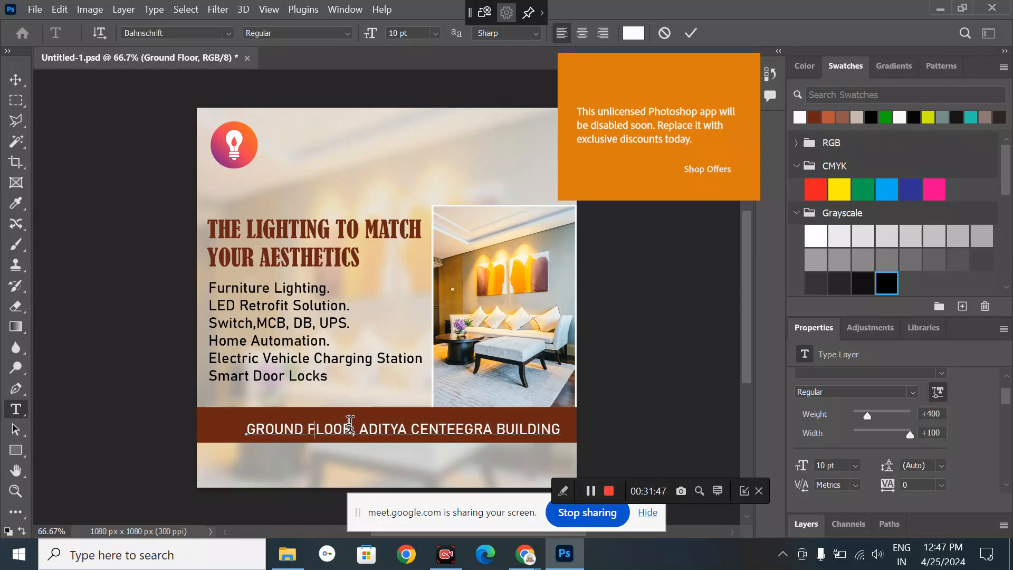
{"action": "key", "text": "Delete"}
{"action": "key", "text": "Delete"}
{"action": "key", "text": "Delete"}
{"action": "key", "text": "Delete"}
{"action": "left_click", "coordinate": [561, 428]}
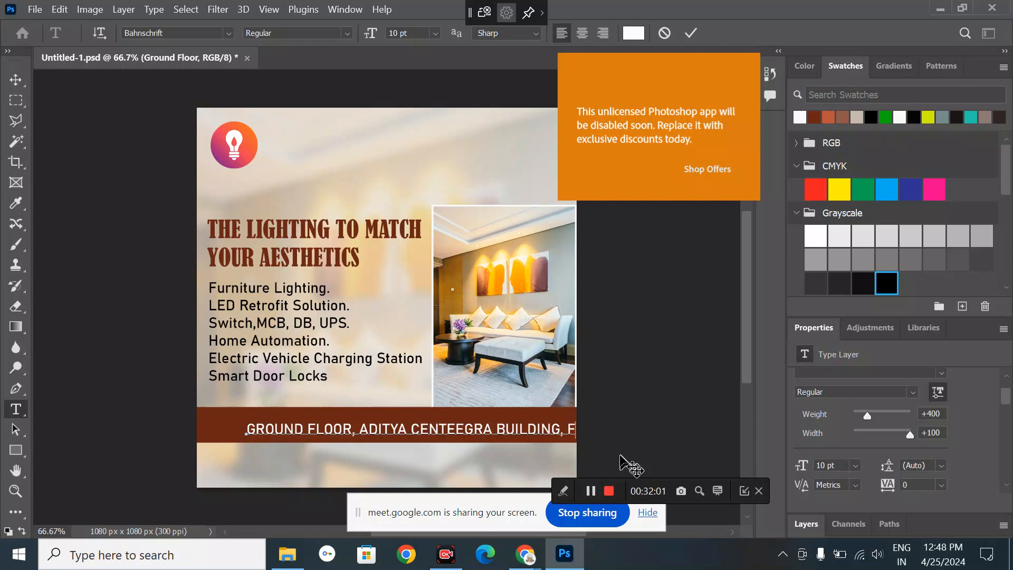
{"action": "type", "text": ", FC ROAD"}
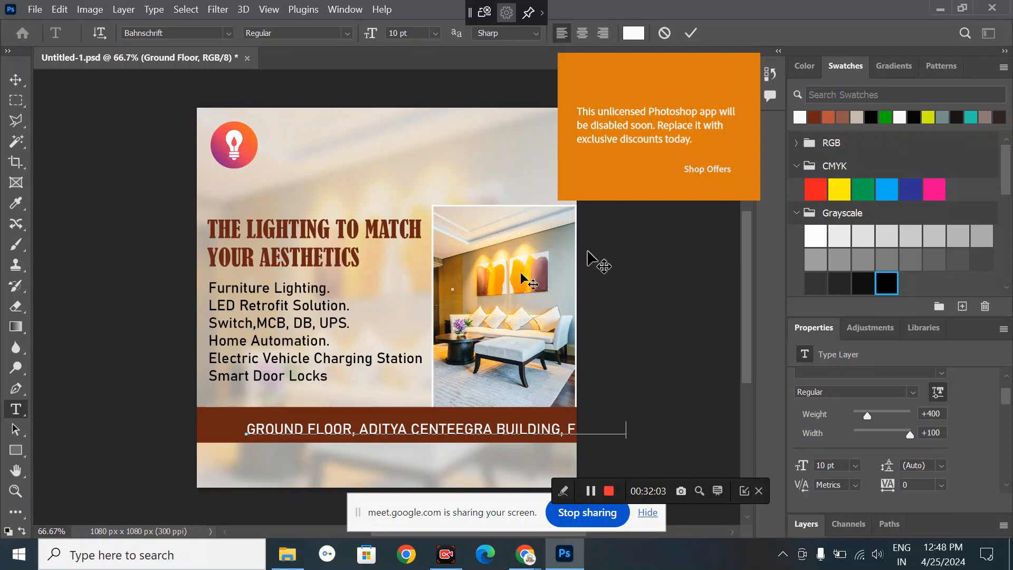
- Turn off All Caps on the address line and nudge it slightly up and left
{"action": "left_click", "coordinate": [12, 80]}
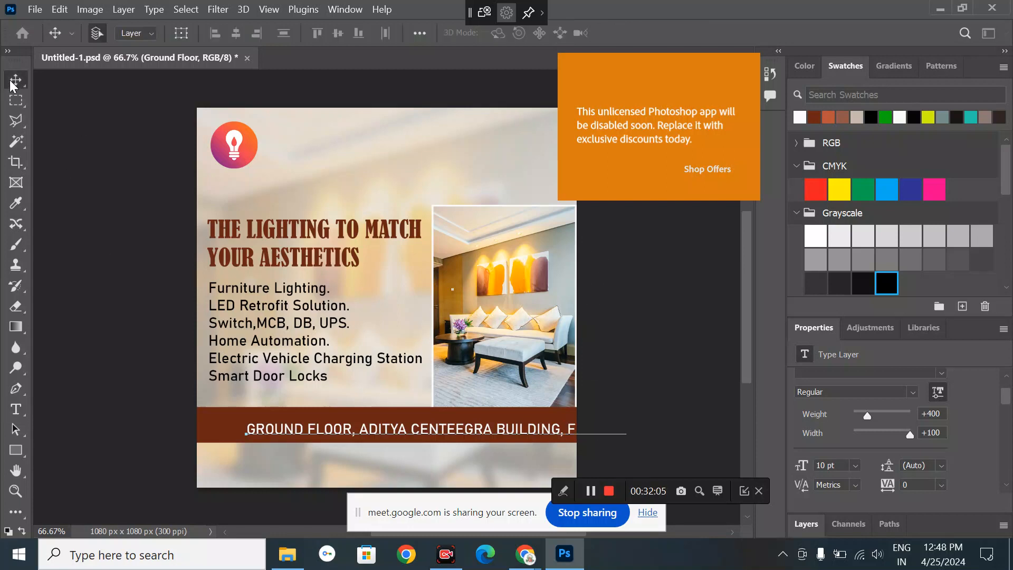
{"action": "scroll", "coordinate": [862, 486], "scroll_direction": "down", "scroll_amount": 5}
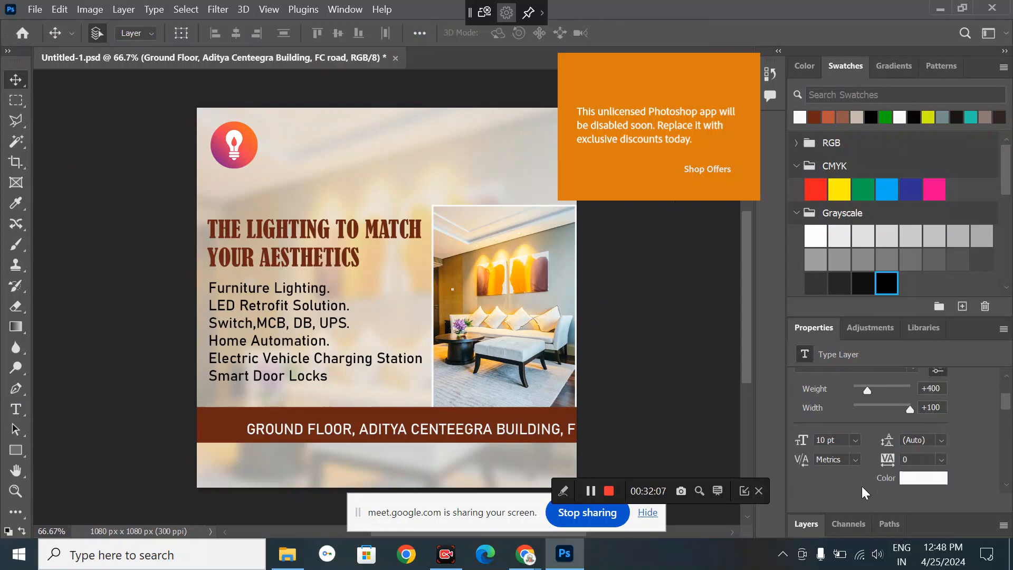
{"action": "scroll", "coordinate": [862, 486], "scroll_direction": "down", "scroll_amount": 2}
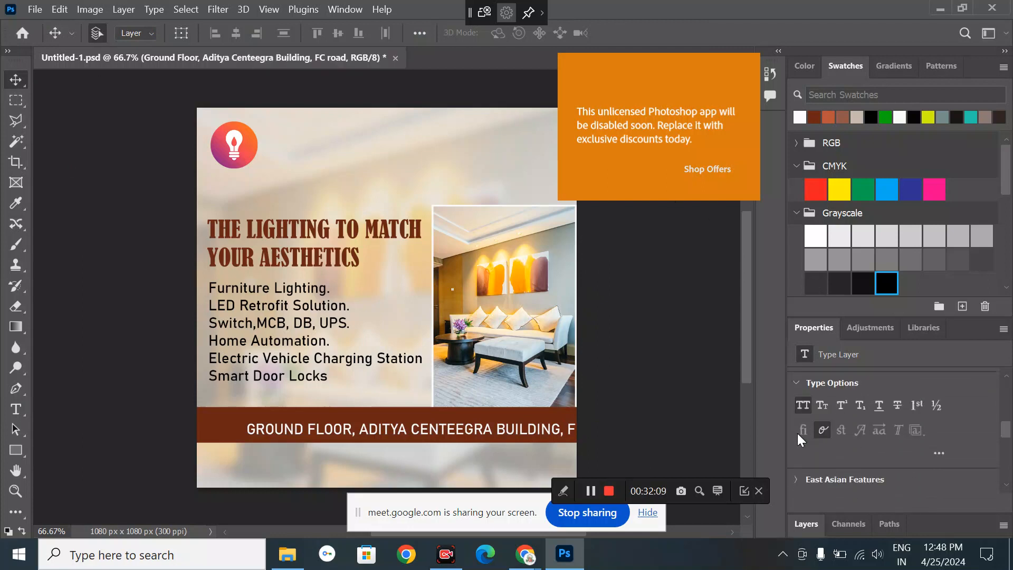
{"action": "left_click", "coordinate": [805, 399]}
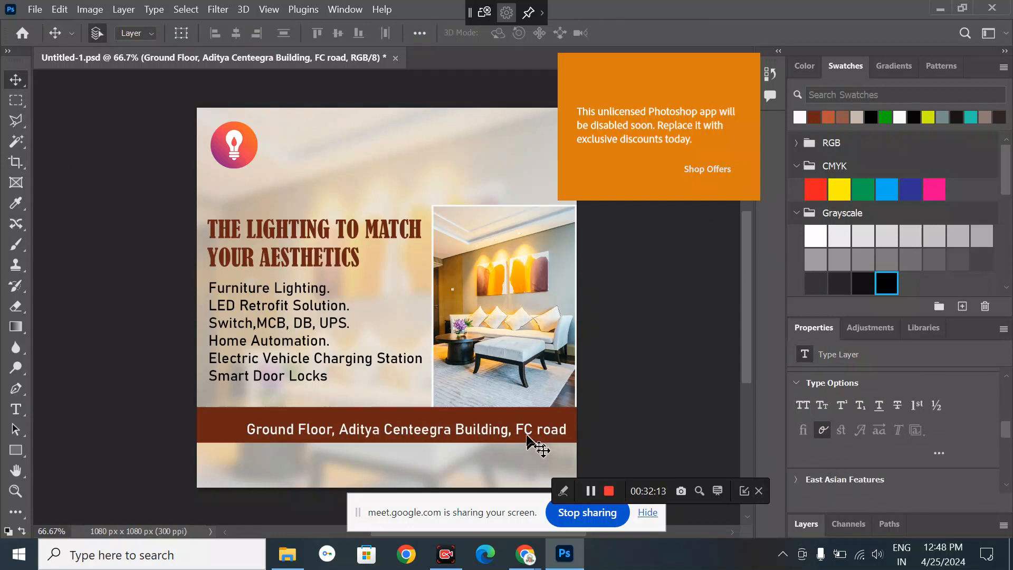
{"action": "left_click_drag", "start_coordinate": [525, 439], "coordinate": [521, 430]}
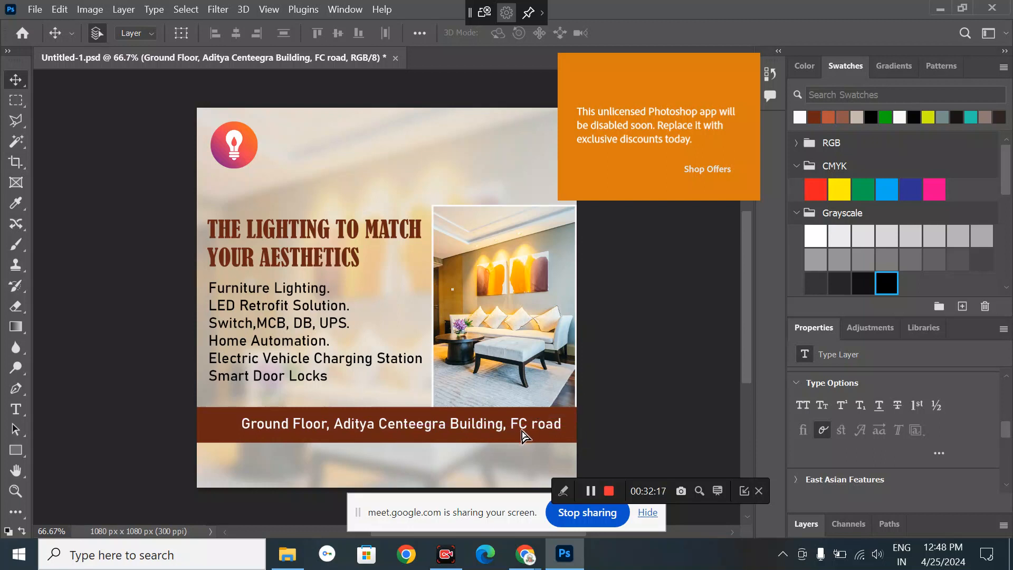
{"action": "left_click", "coordinate": [660, 389]}
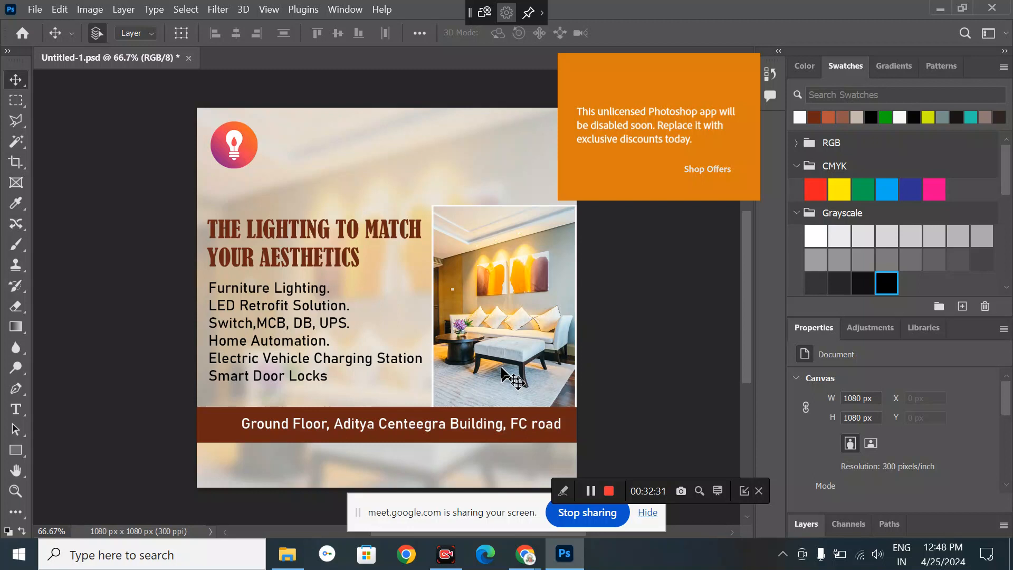
- In the browser, replace the lights search with a search for 'location'
{"action": "mouse_move", "coordinate": [528, 552]}
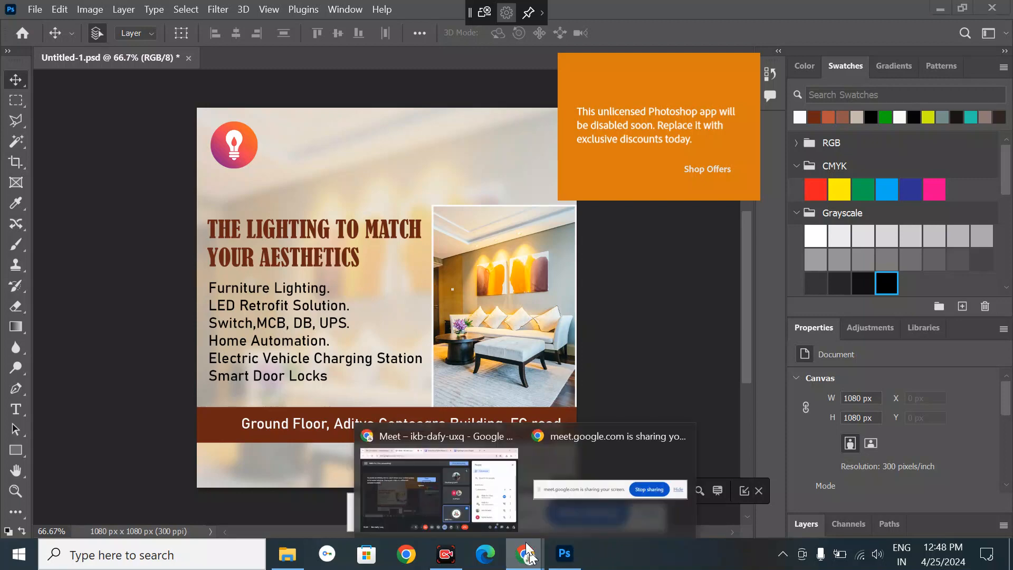
{"action": "left_click", "coordinate": [459, 444]}
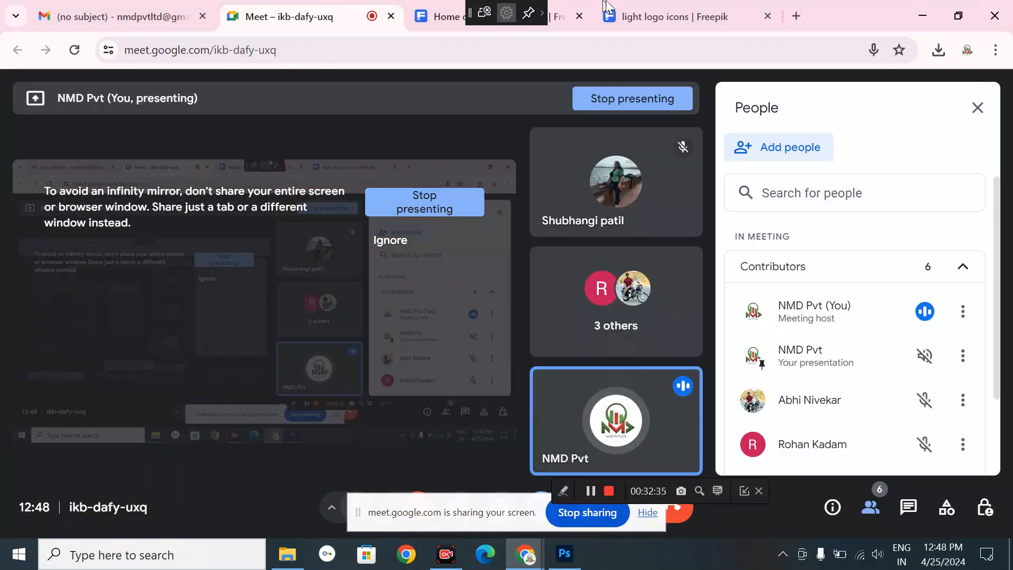
{"action": "left_click", "coordinate": [443, 15]}
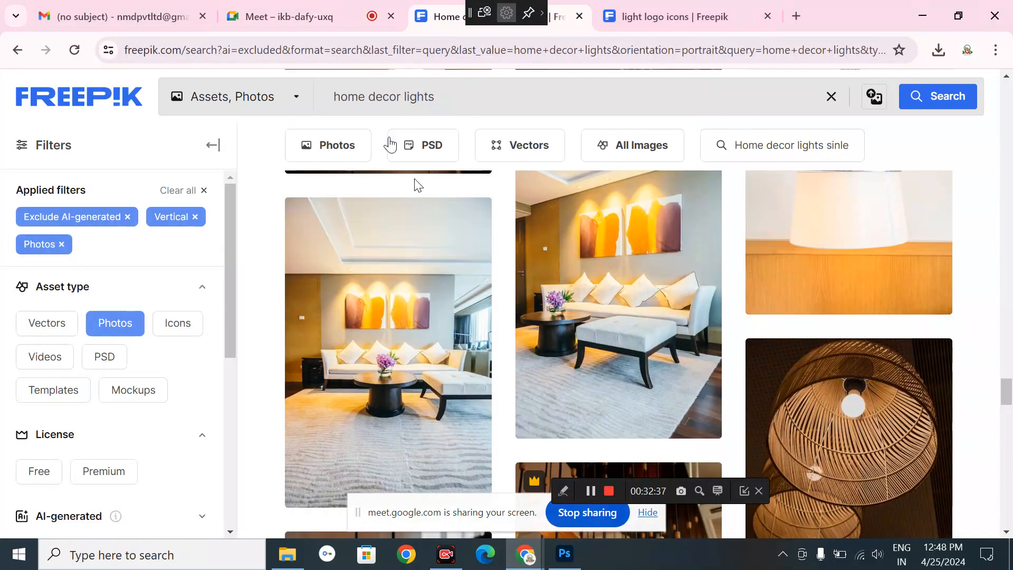
{"action": "left_click_drag", "start_coordinate": [434, 97], "coordinate": [316, 100]}
{"action": "key", "text": "BackSpace"}
{"action": "type", "text": "locatiopn"}
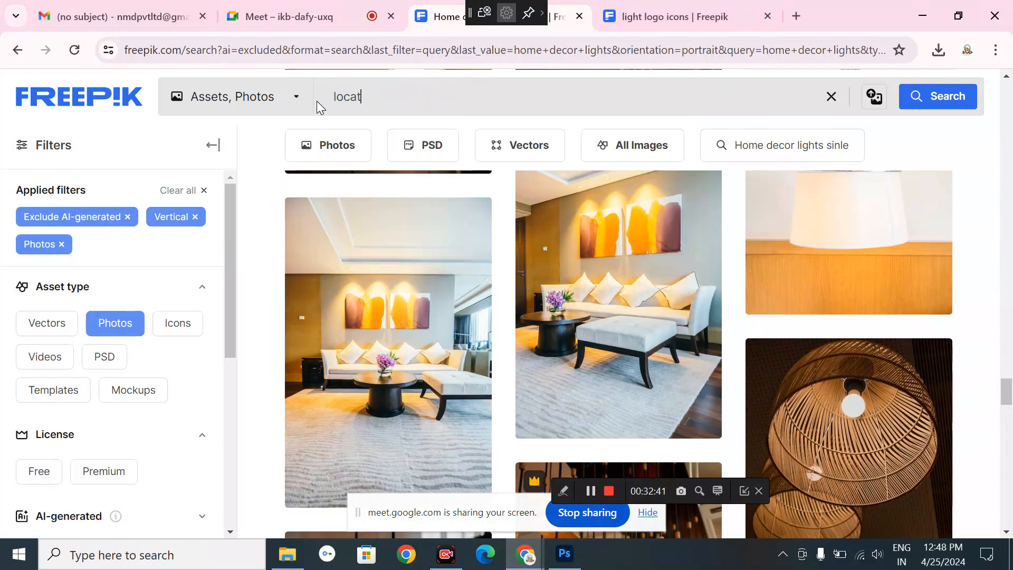
{"action": "key", "text": "Return"}
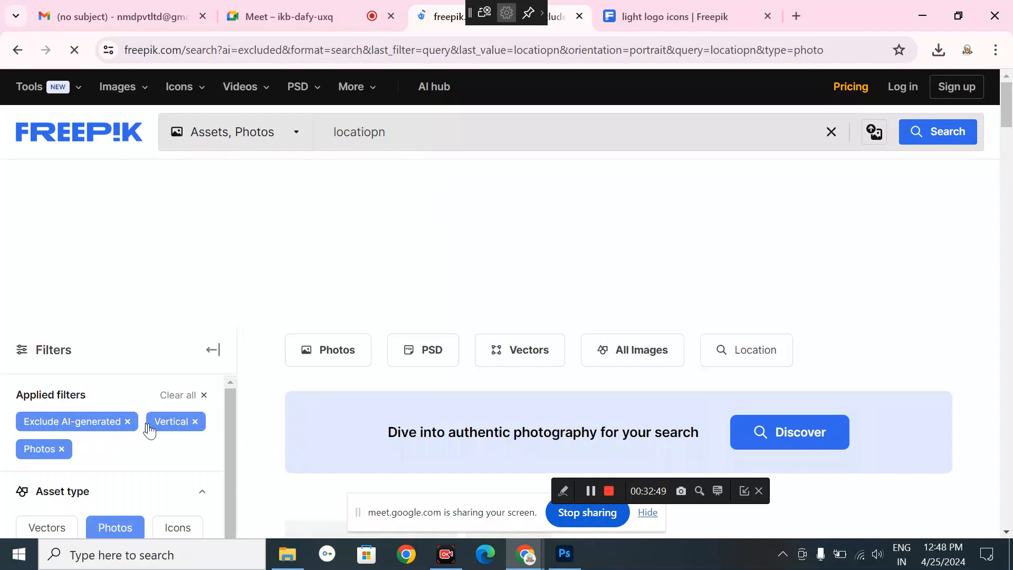
- Filter results to icons and rerun the corrected 'location' search
{"action": "left_click", "coordinate": [192, 528]}
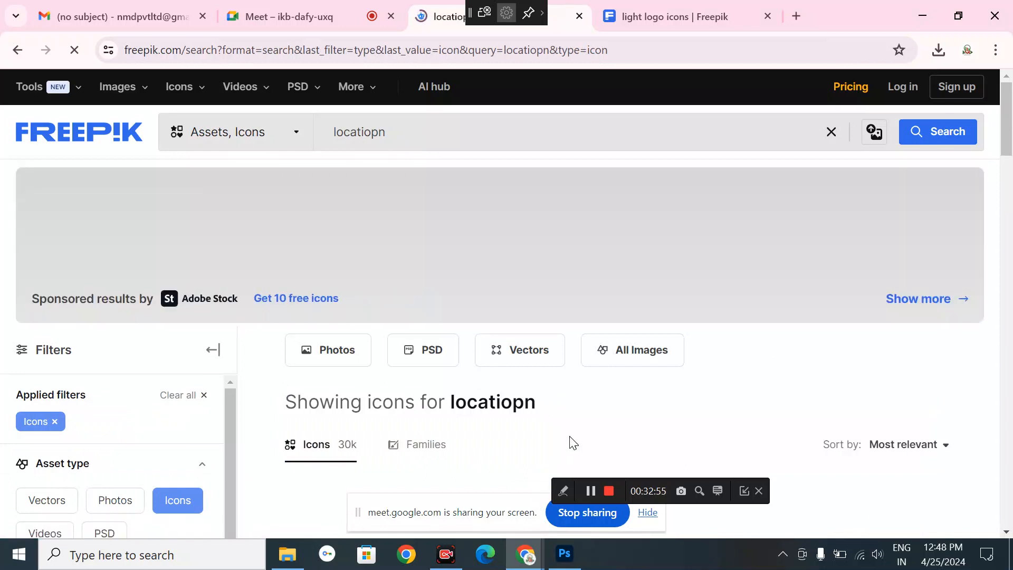
{"action": "scroll", "coordinate": [572, 442], "scroll_direction": "down", "scroll_amount": 4}
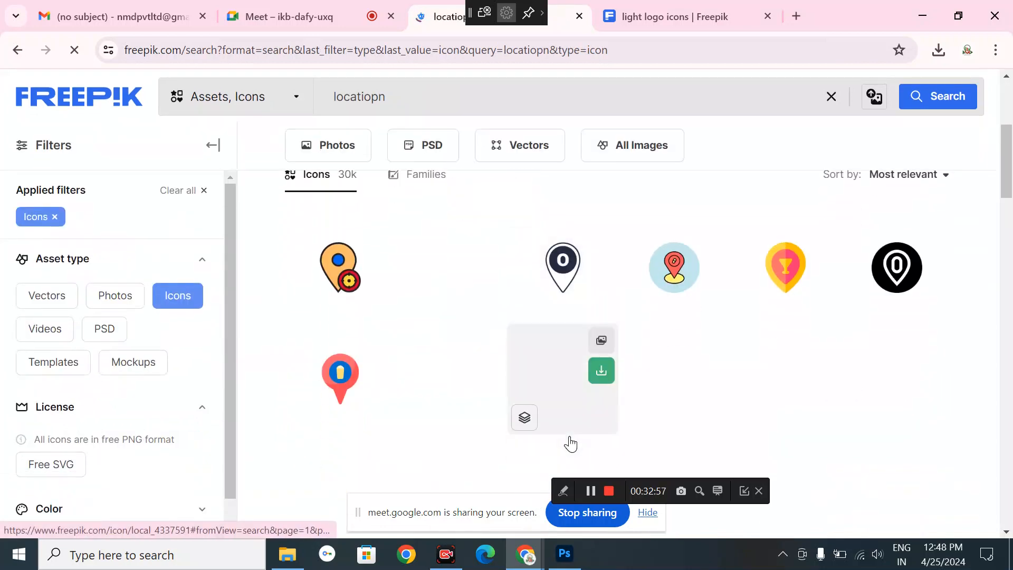
{"action": "scroll", "coordinate": [502, 379], "scroll_direction": "down", "scroll_amount": 1}
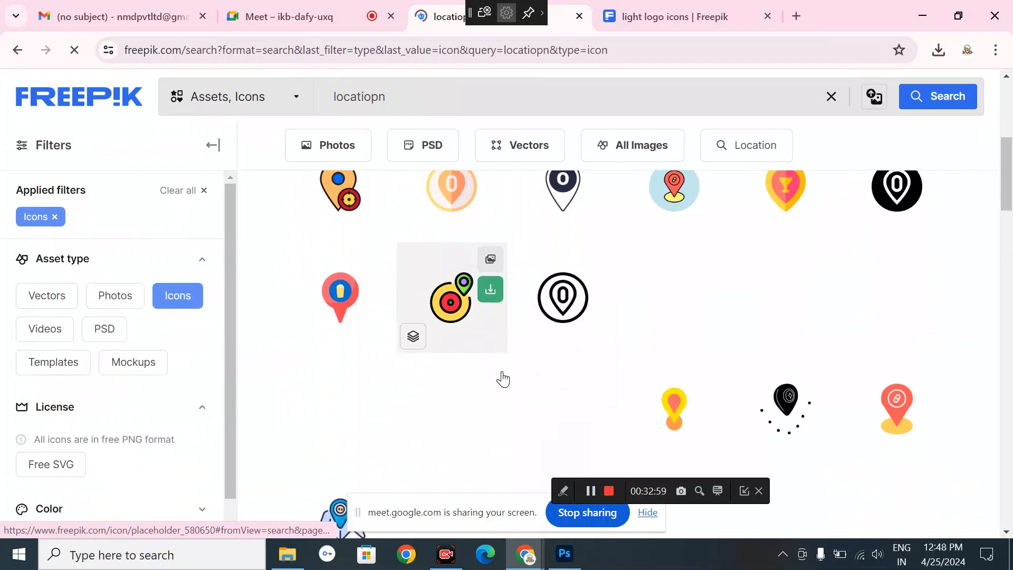
{"action": "scroll", "coordinate": [502, 378], "scroll_direction": "down", "scroll_amount": 1}
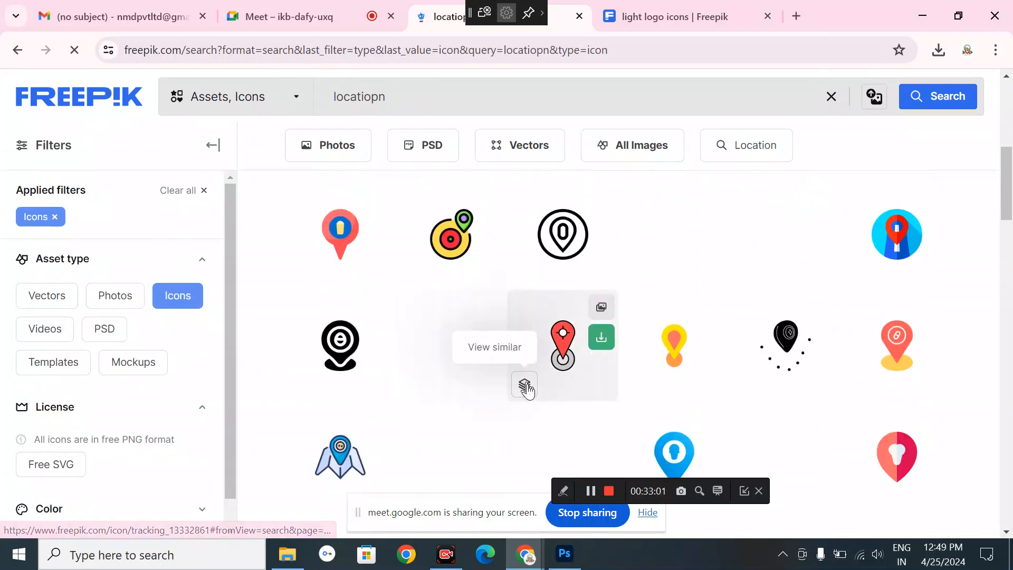
{"action": "scroll", "coordinate": [540, 446], "scroll_direction": "down", "scroll_amount": 2}
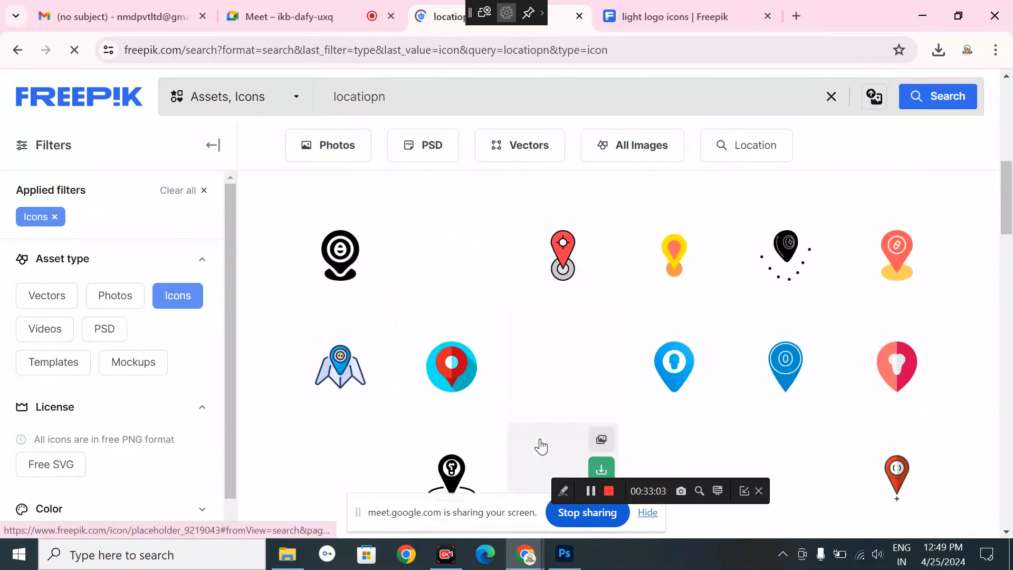
{"action": "scroll", "coordinate": [541, 446], "scroll_direction": "down", "scroll_amount": 2}
{"action": "scroll", "coordinate": [541, 446], "scroll_direction": "down", "scroll_amount": 2}
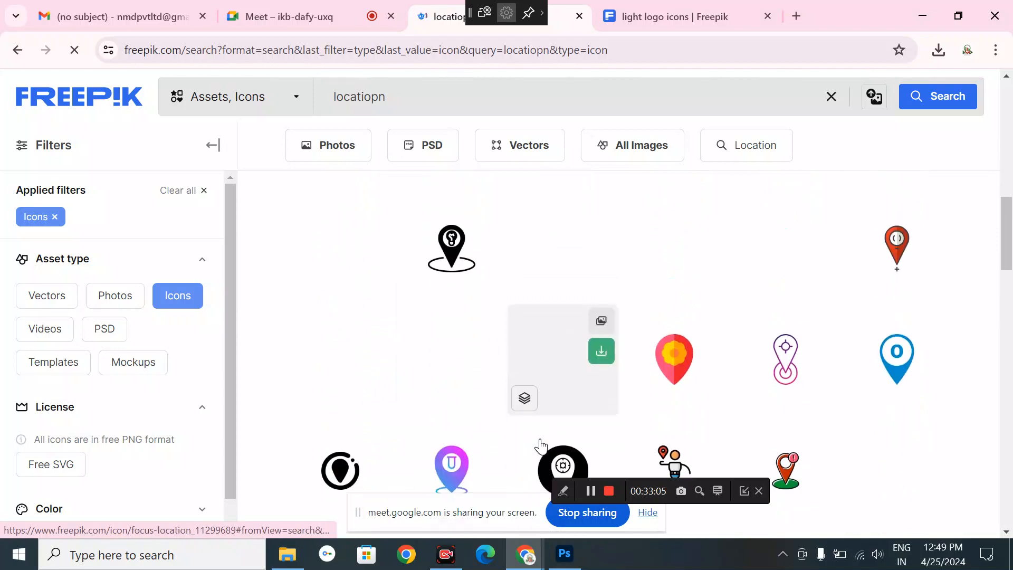
{"action": "scroll", "coordinate": [541, 445], "scroll_direction": "down", "scroll_amount": 3}
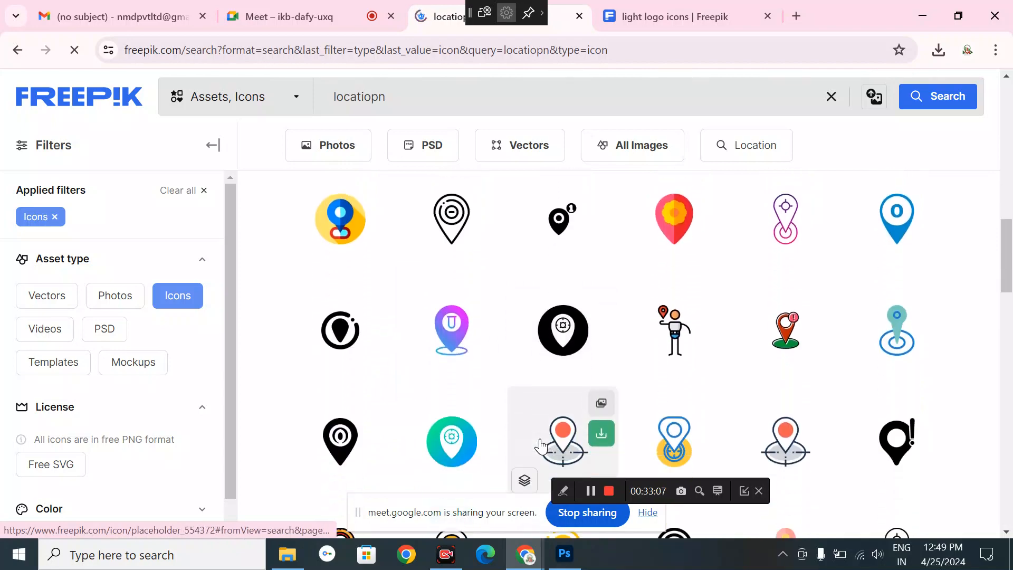
{"action": "scroll", "coordinate": [540, 446], "scroll_direction": "down", "scroll_amount": 7}
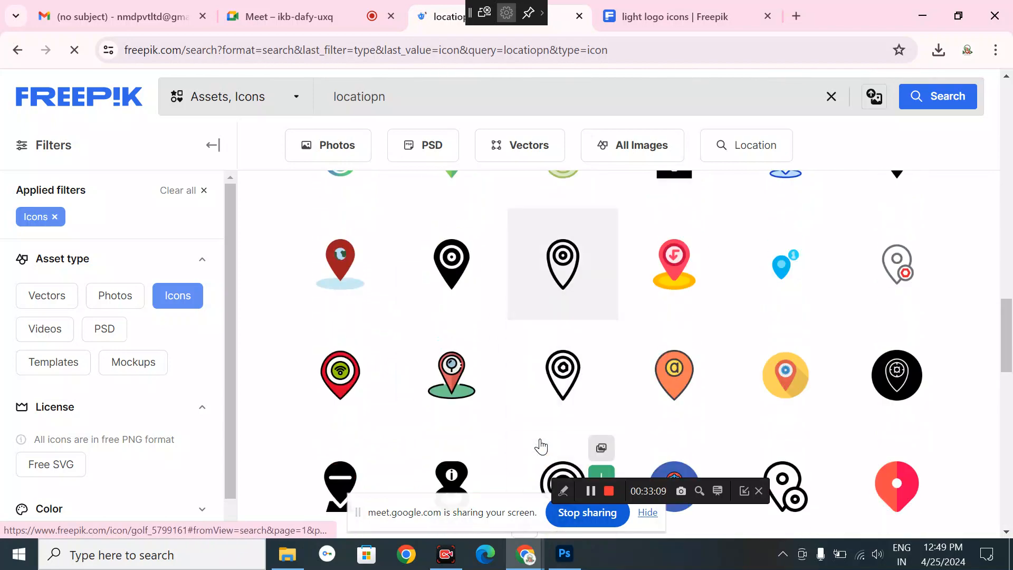
{"action": "scroll", "coordinate": [541, 446], "scroll_direction": "down", "scroll_amount": 6}
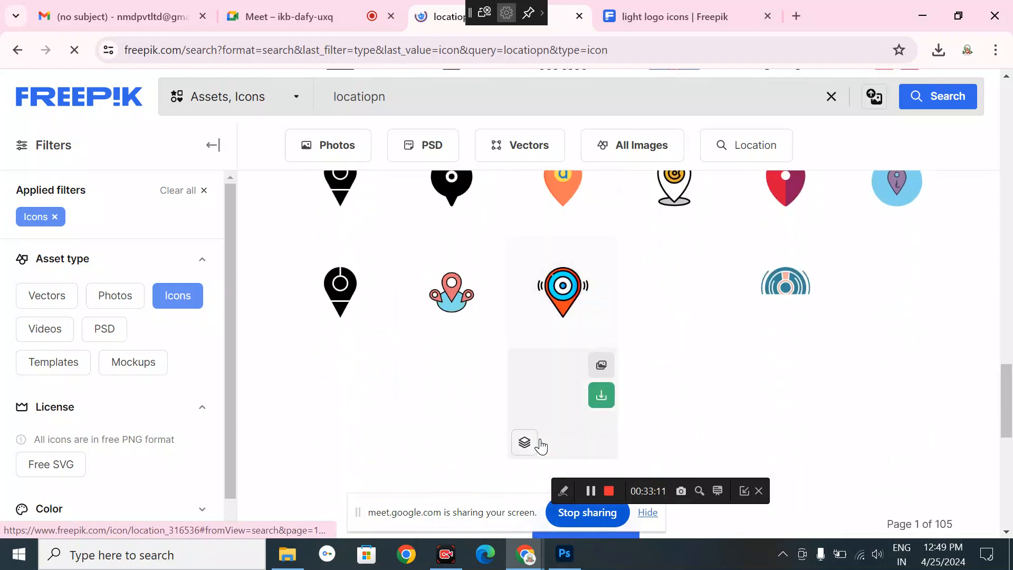
{"action": "scroll", "coordinate": [540, 446], "scroll_direction": "down", "scroll_amount": 4}
{"action": "left_click", "coordinate": [378, 97]}
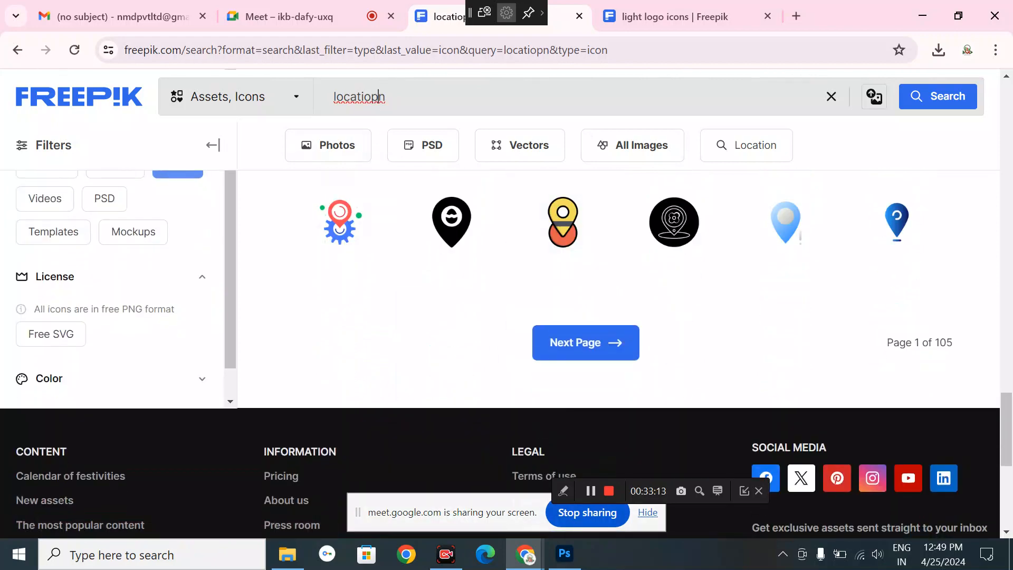
{"action": "key", "text": "Return"}
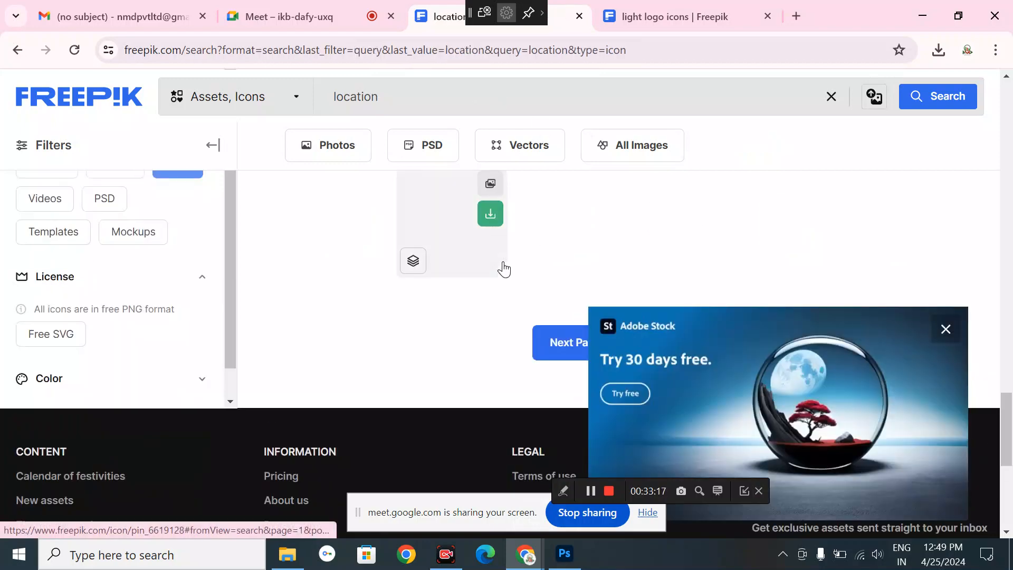
{"action": "scroll", "coordinate": [503, 269], "scroll_direction": "down", "scroll_amount": 4}
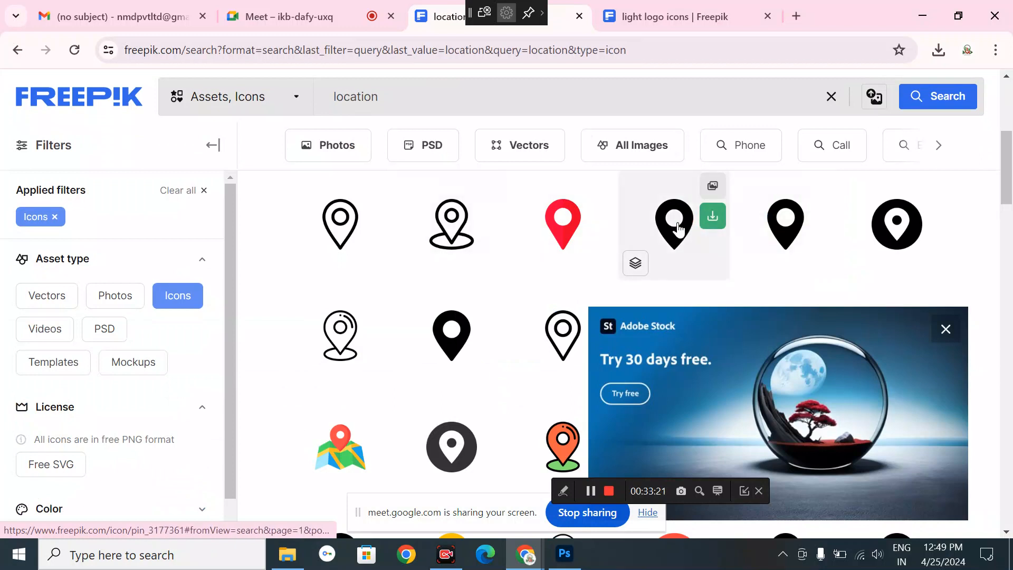
- Download the black pin icon as pin_3177361.png and open it in Photoshop
{"action": "left_click", "coordinate": [713, 216]}
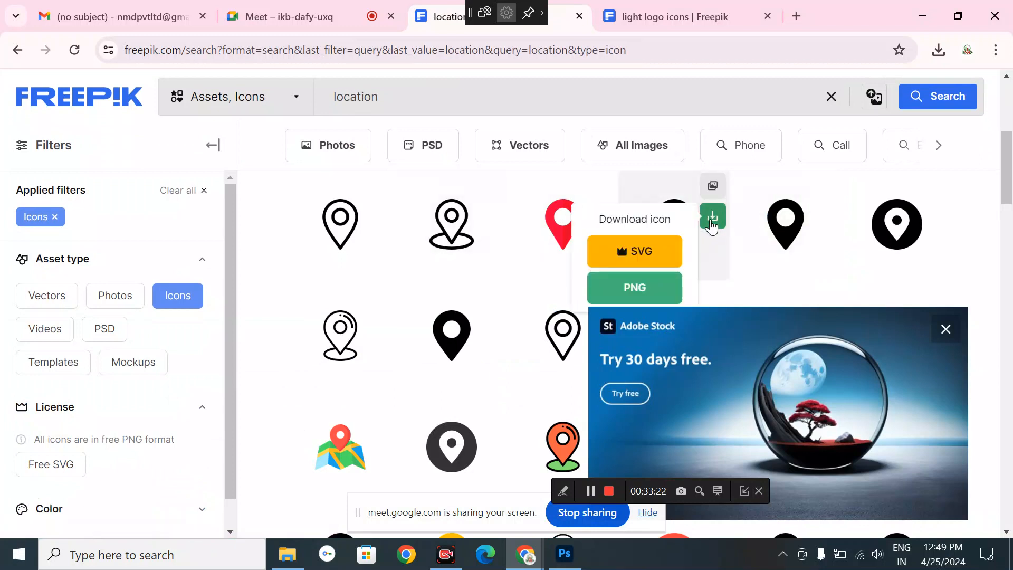
{"action": "left_click", "coordinate": [636, 288]}
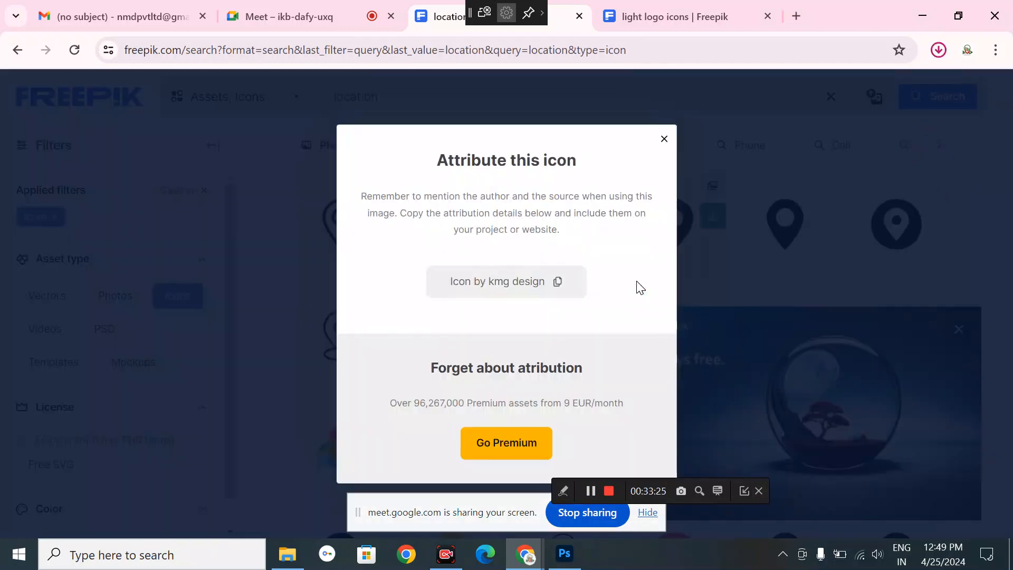
{"action": "left_click", "coordinate": [288, 553]}
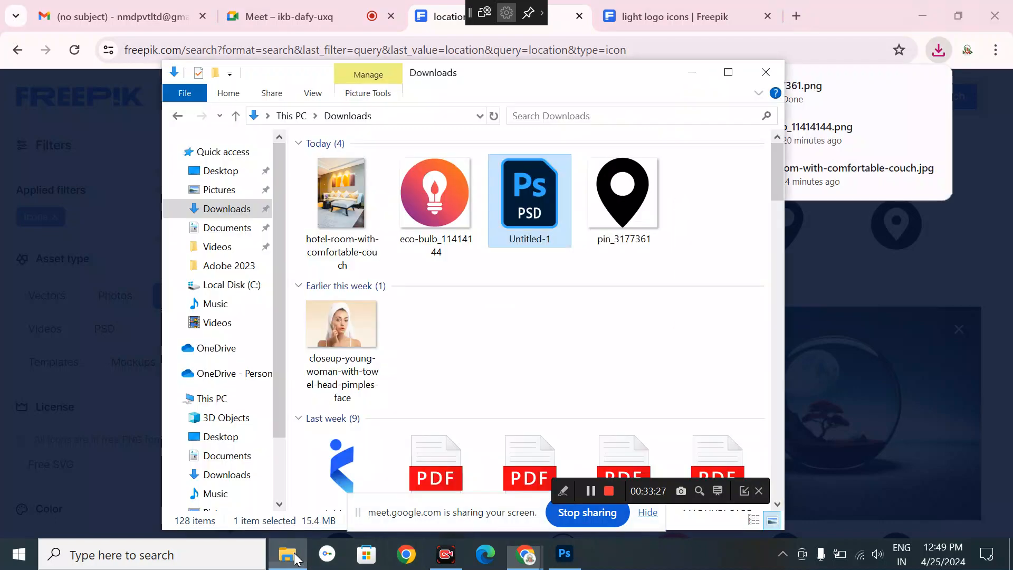
{"action": "left_click_drag", "start_coordinate": [619, 191], "coordinate": [370, 23]}
{"action": "left_click_drag", "start_coordinate": [392, 78], "coordinate": [381, 61]}
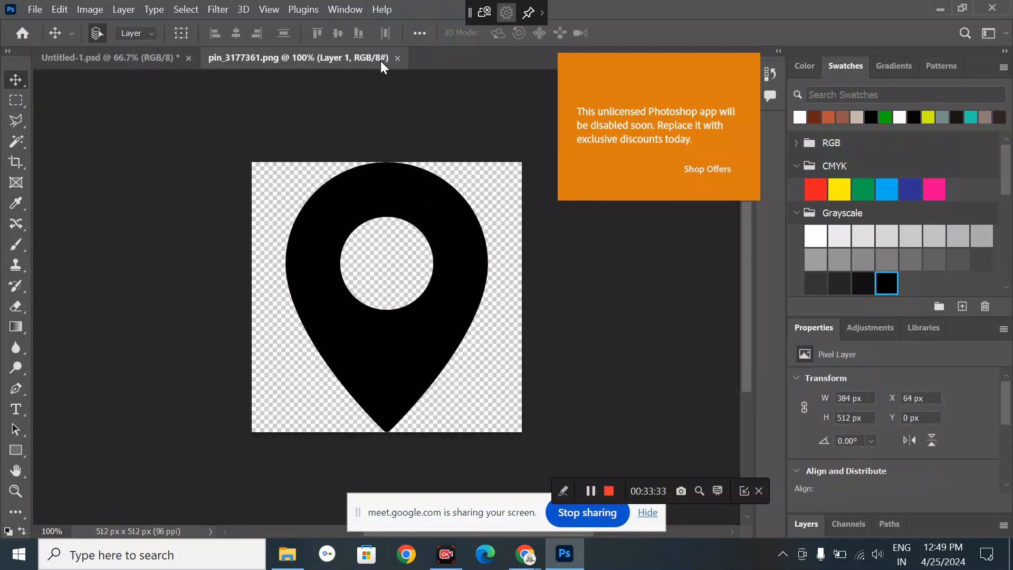
- Turn the black pin white by dropping the white swatch on it as a fill layer
{"action": "left_click", "coordinate": [136, 55]}
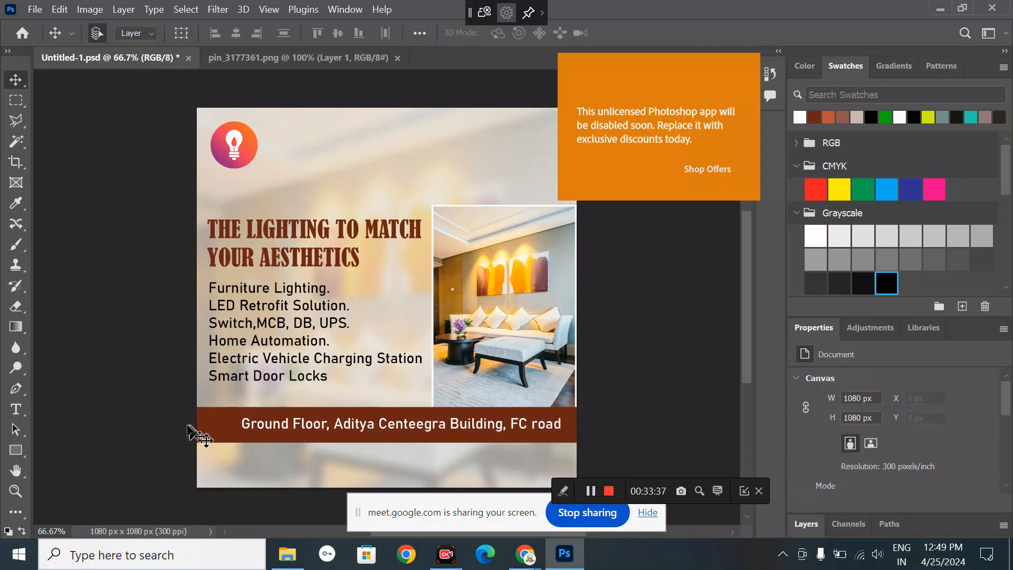
{"action": "left_click", "coordinate": [340, 62]}
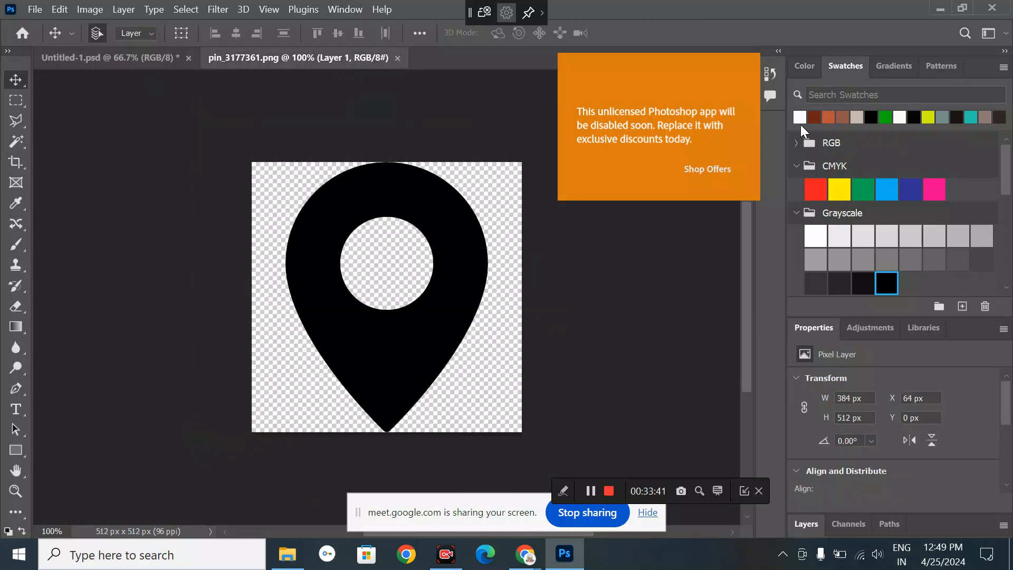
{"action": "left_click_drag", "start_coordinate": [800, 119], "coordinate": [458, 295]}
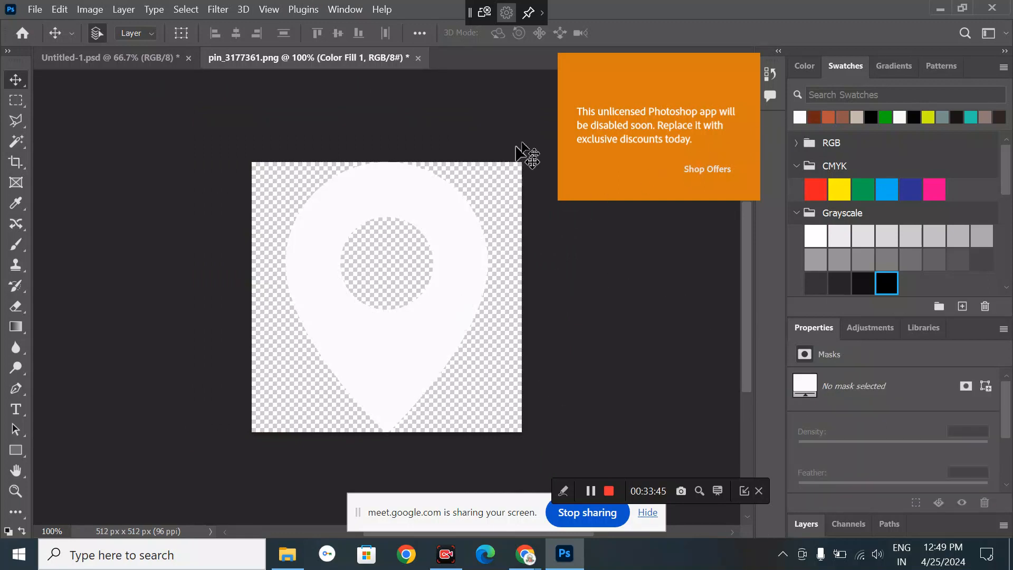
- Try pasting a selection of the pin area into the ad, then undo it
{"action": "left_click", "coordinate": [16, 100]}
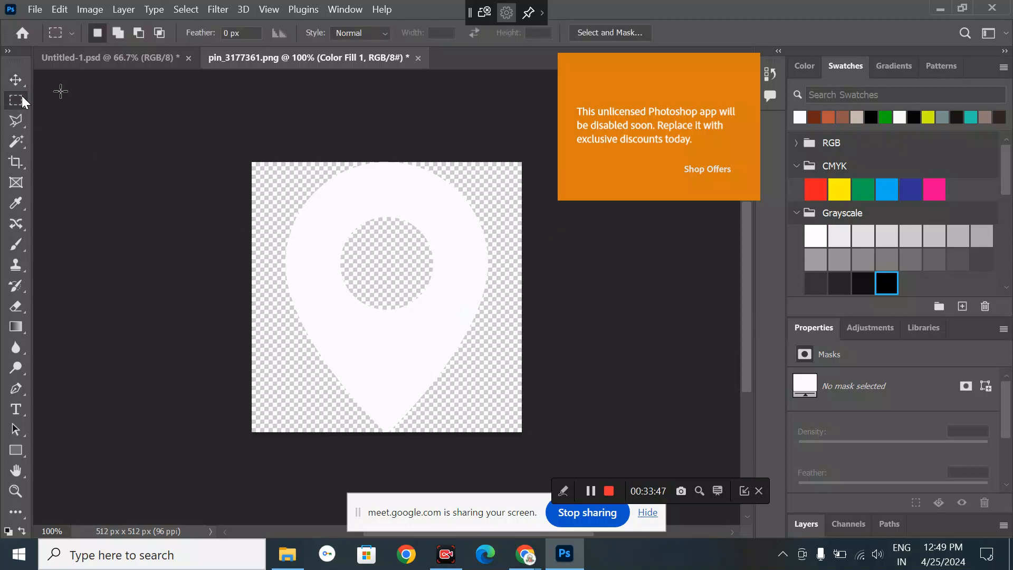
{"action": "left_click_drag", "start_coordinate": [267, 162], "coordinate": [559, 470]}
{"action": "left_click", "coordinate": [136, 50]}
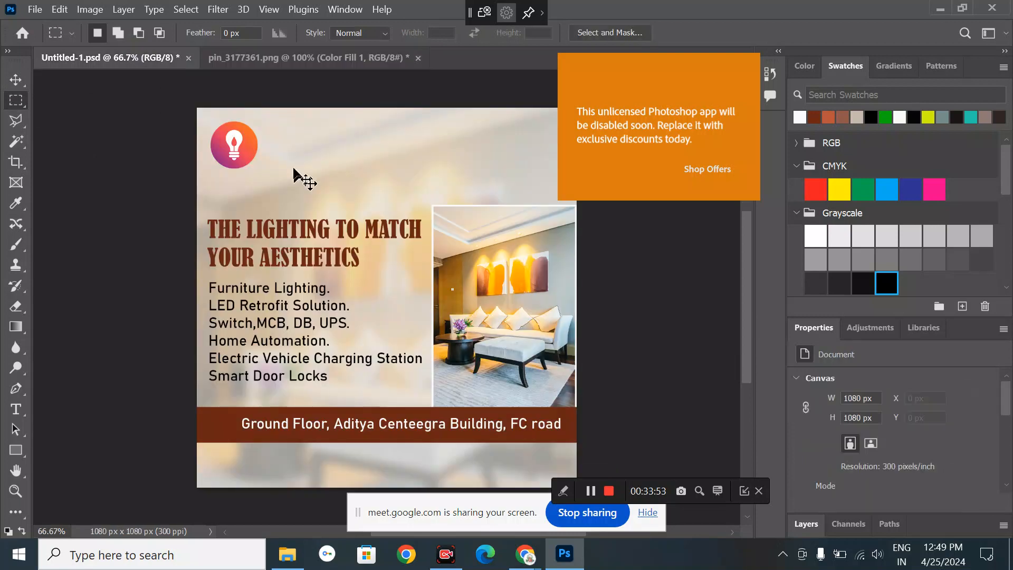
{"action": "key", "text": "ctrl+v"}
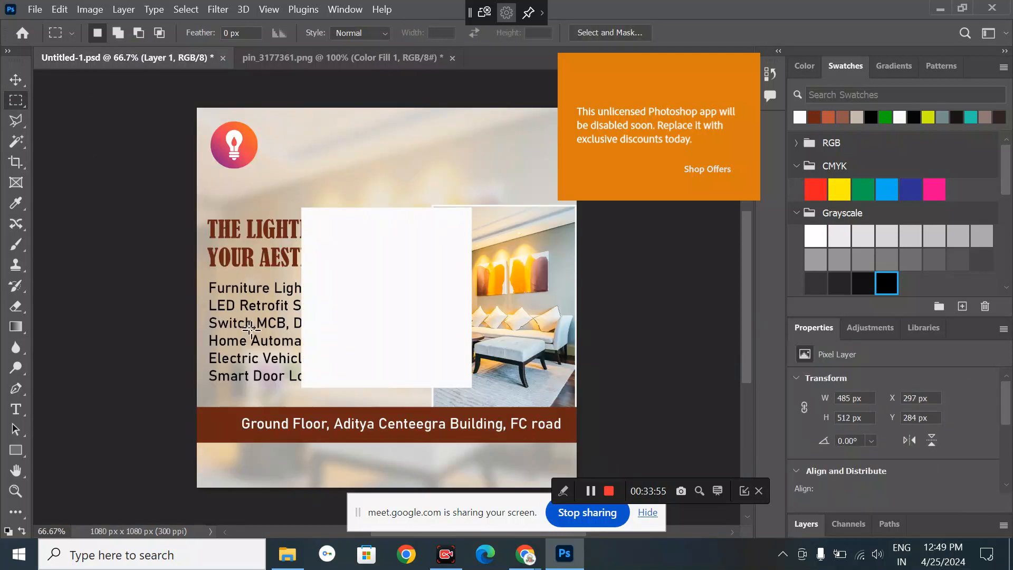
{"action": "key", "text": "ctrl+z"}
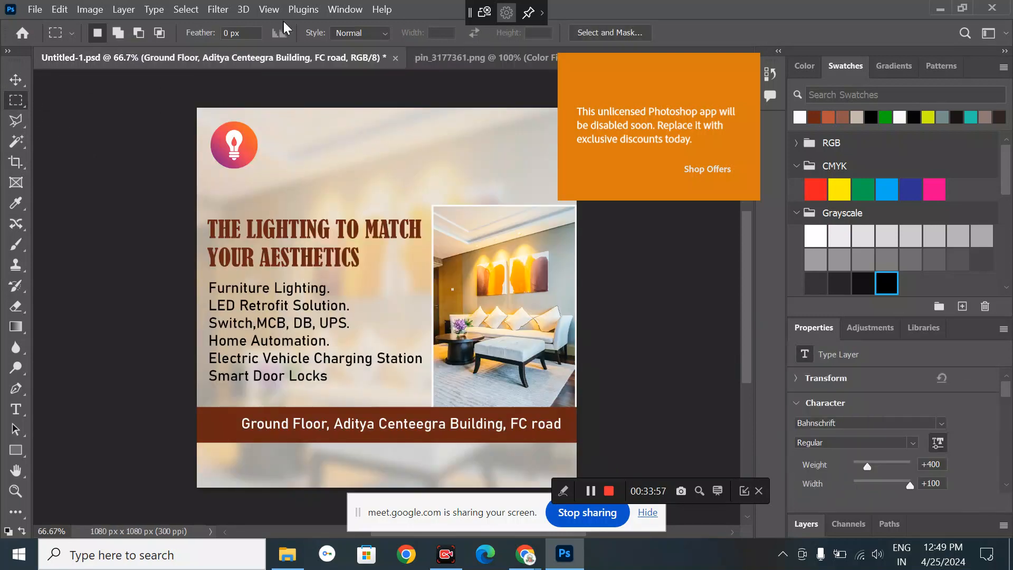
- Group Color Fill 1 and Layer 1 into Group 1
{"action": "left_click", "coordinate": [475, 57]}
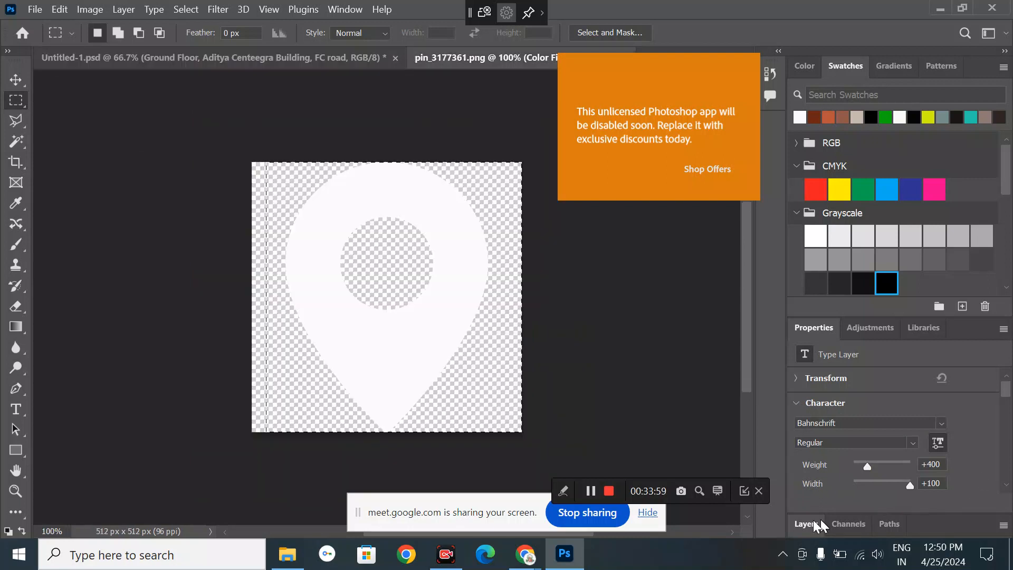
{"action": "left_click", "coordinate": [802, 521]}
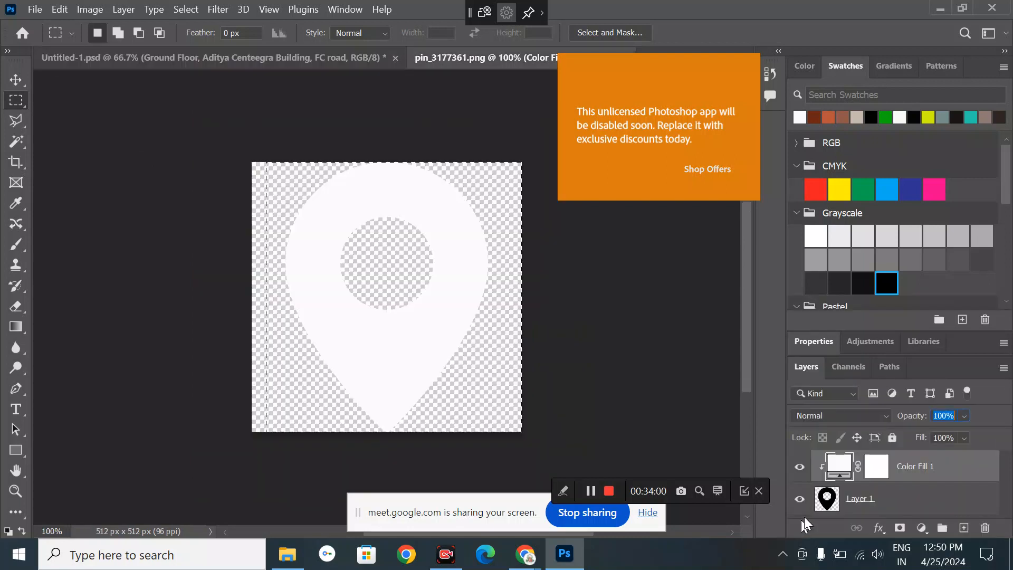
{"action": "left_click", "coordinate": [871, 499]}
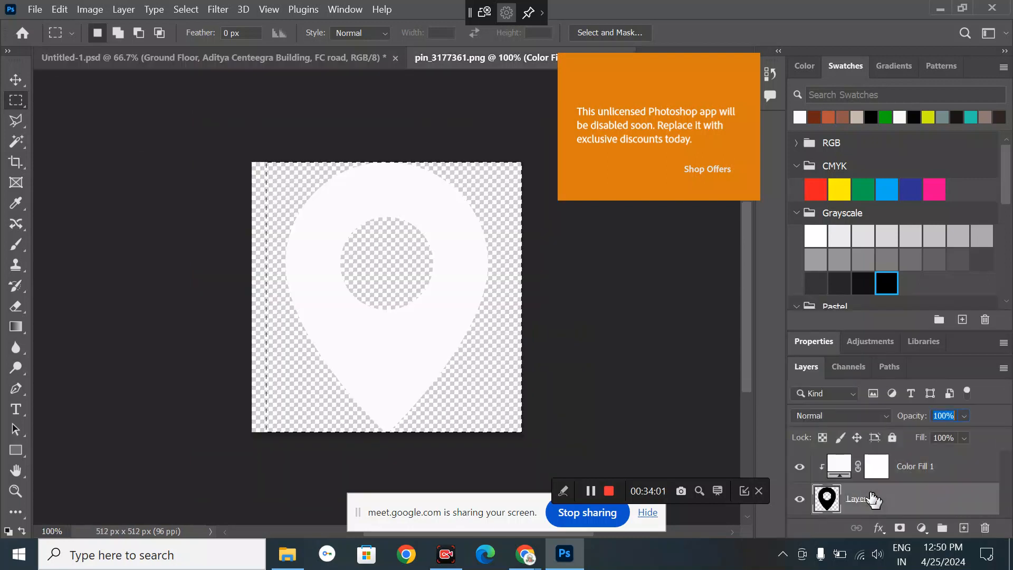
{"action": "left_click", "coordinate": [900, 468], "text": "shift"}
{"action": "key", "text": "ctrl+g"}
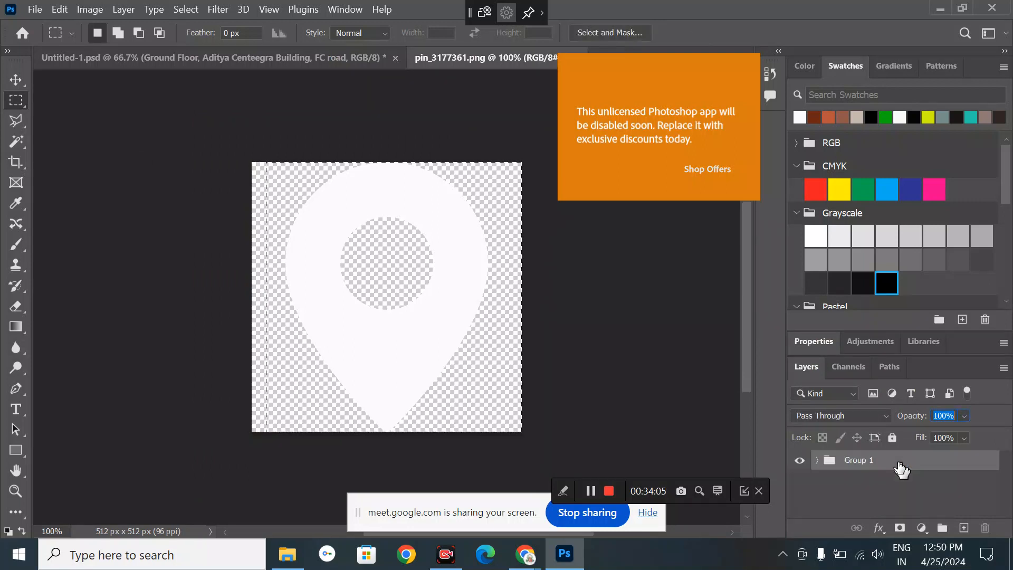
{"action": "left_click", "coordinate": [16, 76]}
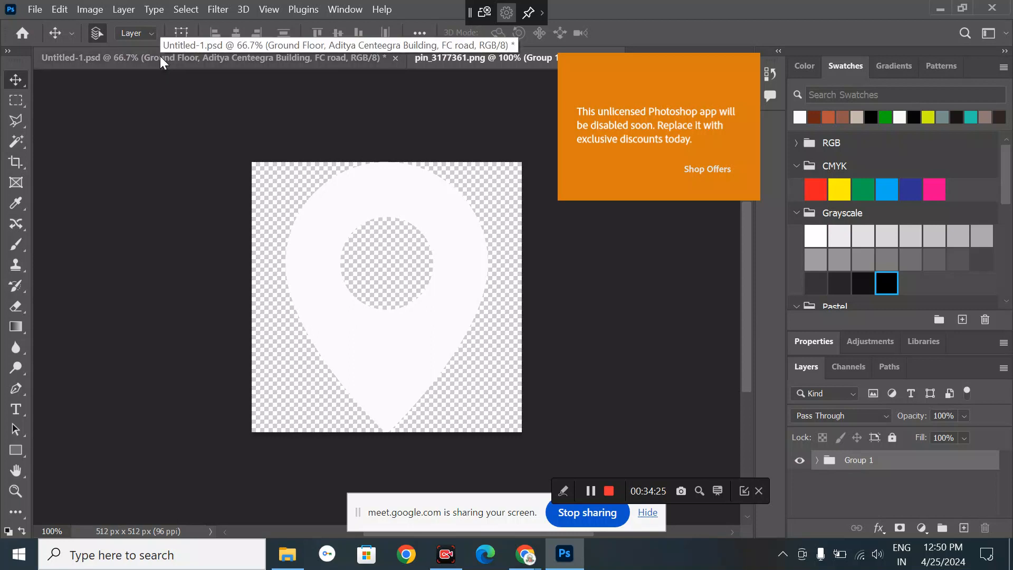
- Inspect Group 1's layers, then return to the lighting ad document
{"action": "left_click", "coordinate": [817, 460]}
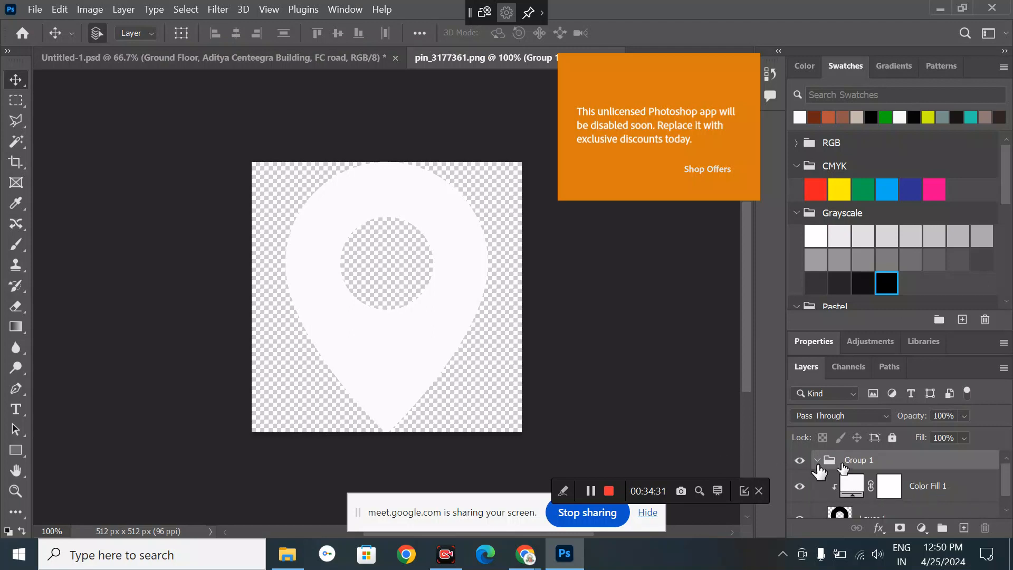
{"action": "left_click", "coordinate": [897, 490]}
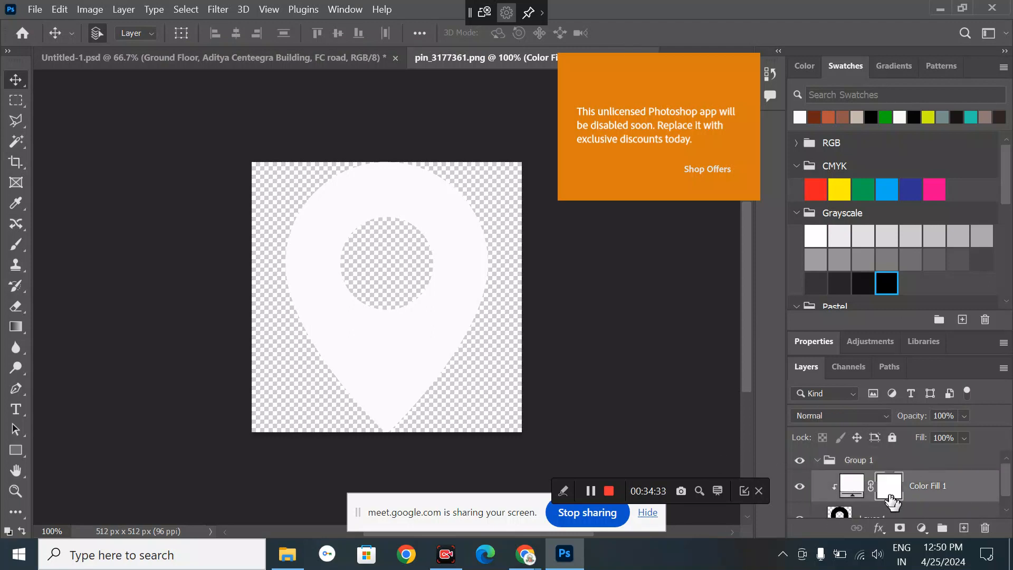
{"action": "left_click", "coordinate": [867, 517]}
{"action": "scroll", "coordinate": [860, 514], "scroll_direction": "up", "scroll_amount": 1}
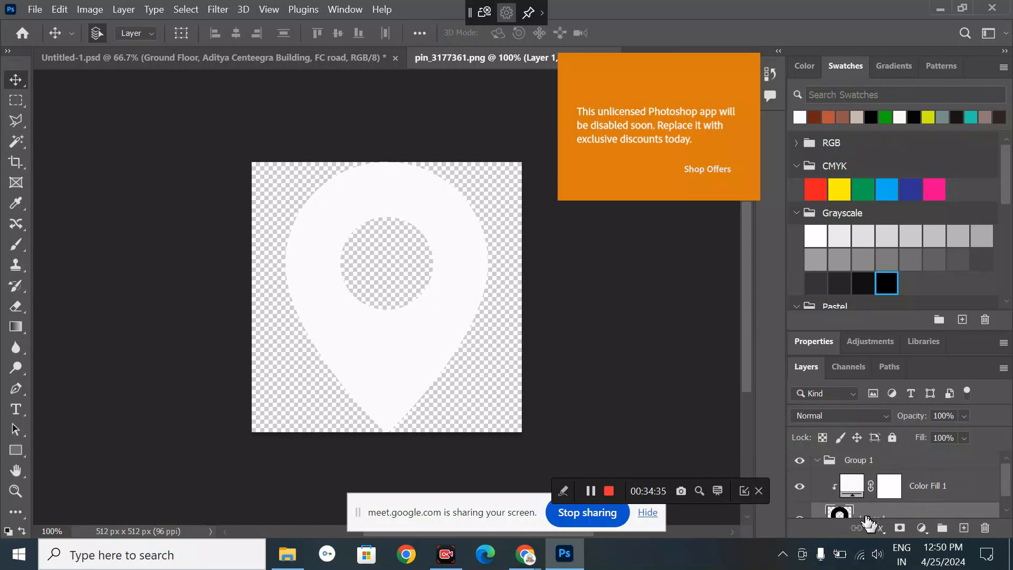
{"action": "left_click", "coordinate": [829, 461]}
{"action": "left_click", "coordinate": [817, 460]}
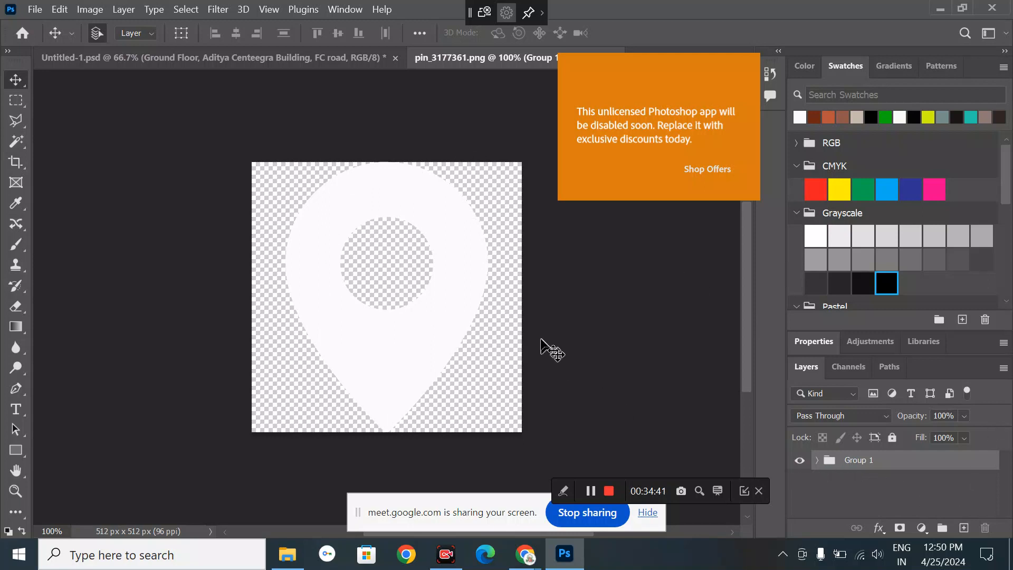
{"action": "left_click", "coordinate": [413, 325]}
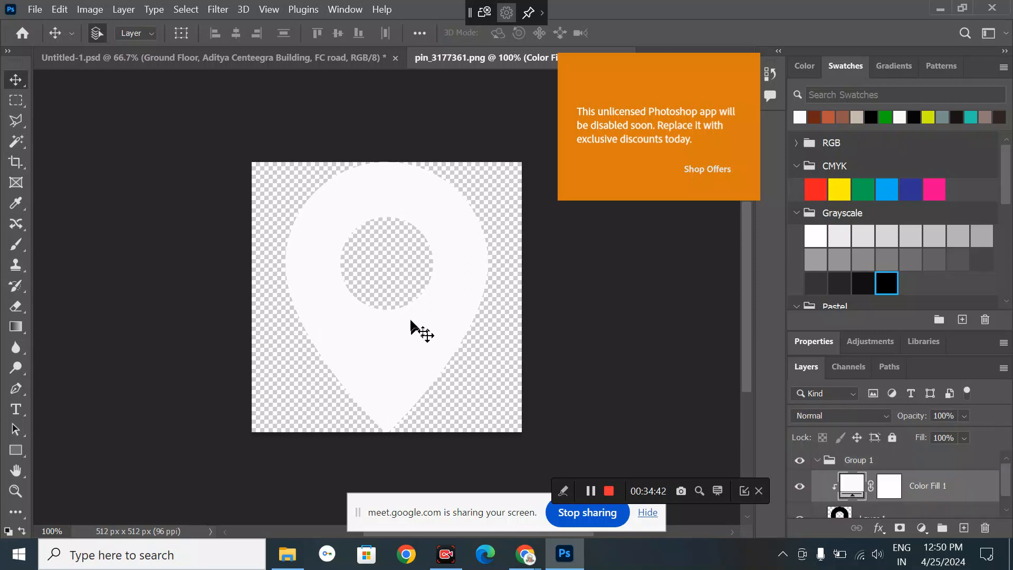
{"action": "left_click", "coordinate": [812, 461]}
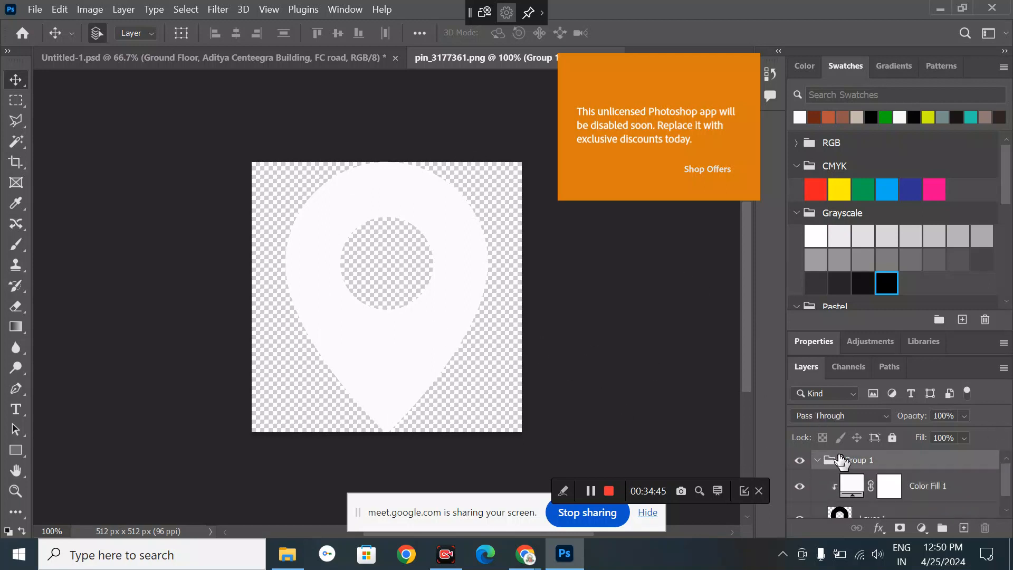
{"action": "left_click", "coordinate": [815, 463]}
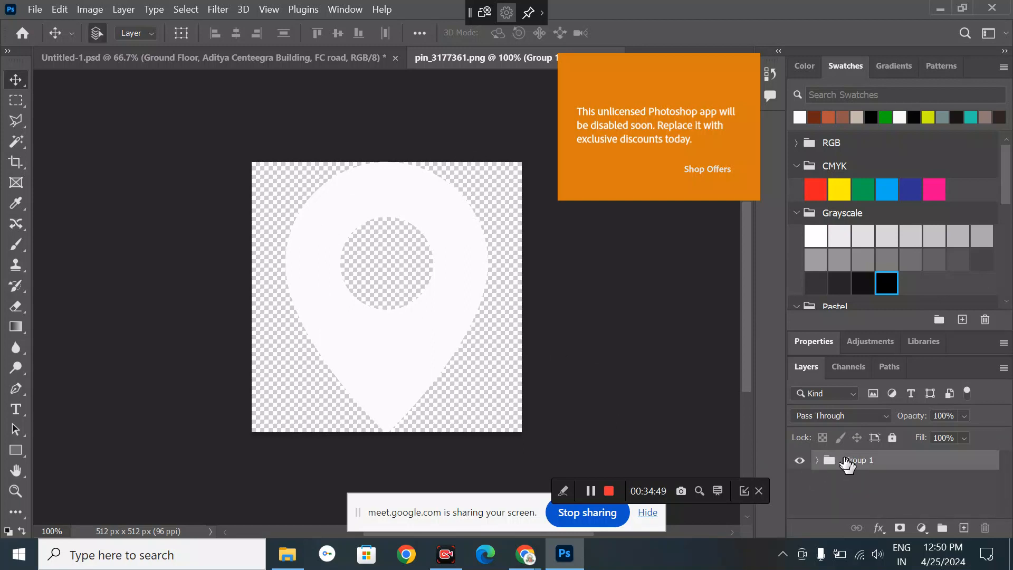
{"action": "left_click", "coordinate": [97, 56]}
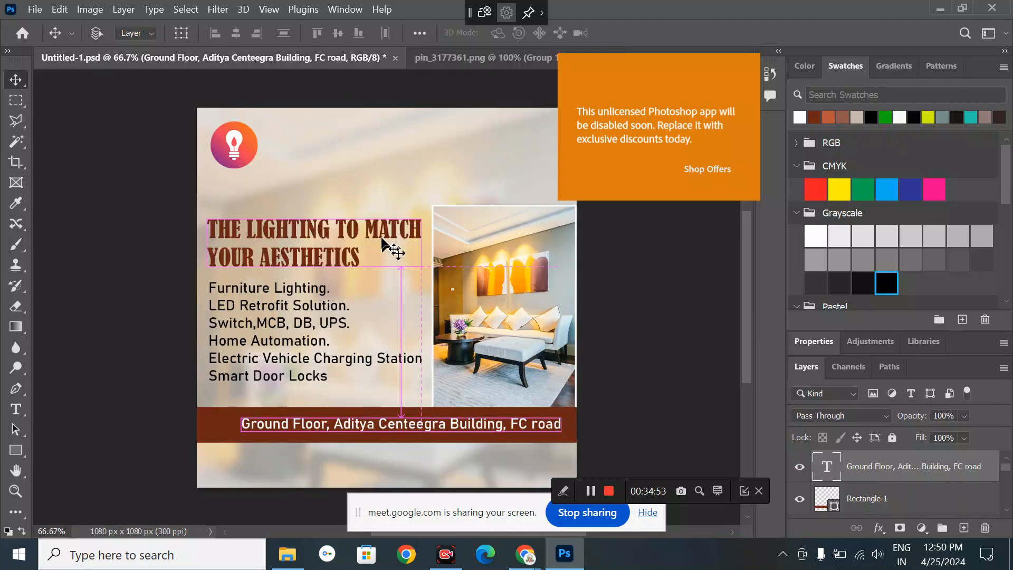
- Bring the white pin group into the ad and set canvas clicks to select whole groups
{"action": "left_click_drag", "start_coordinate": [383, 240], "coordinate": [388, 244]}
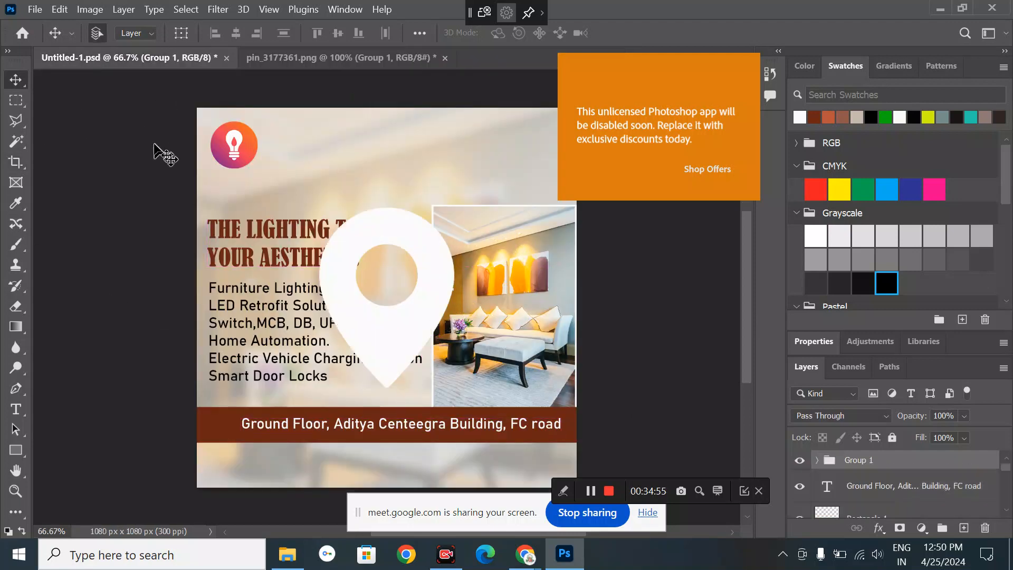
{"action": "left_click", "coordinate": [397, 220]}
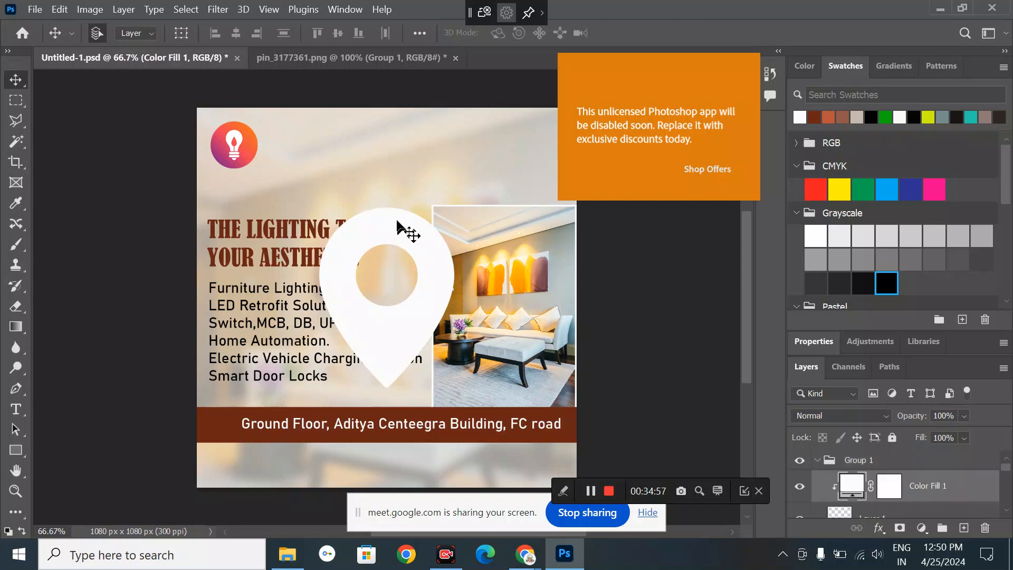
{"action": "left_click", "coordinate": [878, 461]}
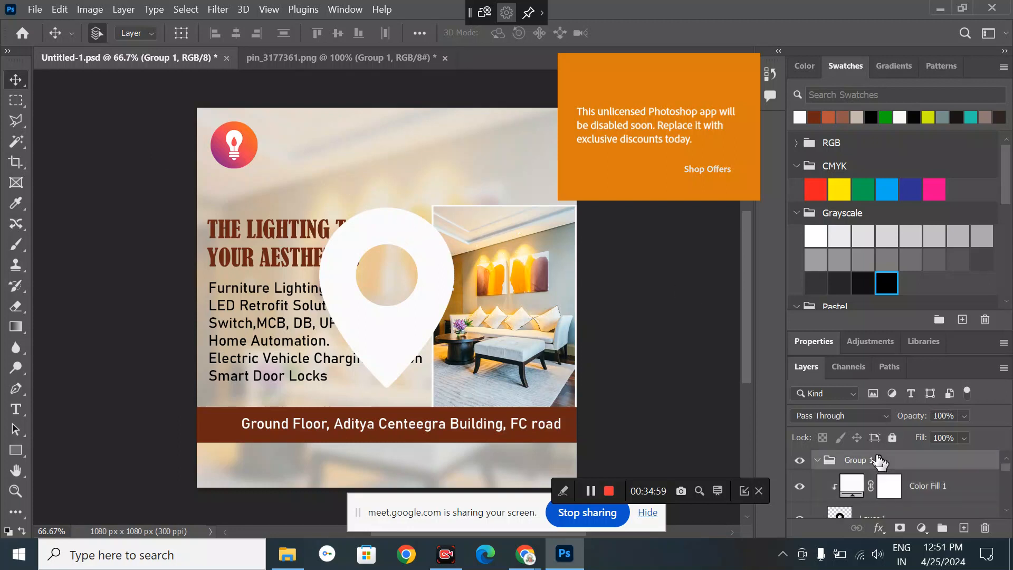
{"action": "left_click", "coordinate": [151, 35]}
{"action": "left_click", "coordinate": [151, 47]}
- Scale the pin icon down to about a quarter of its size with Free Transform
{"action": "left_click", "coordinate": [59, 10]}
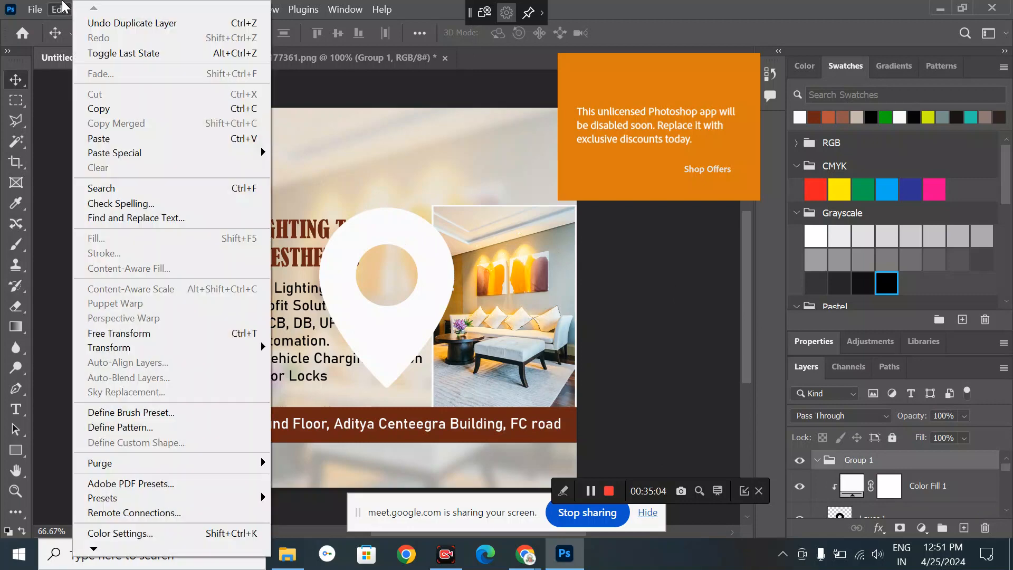
{"action": "left_click", "coordinate": [140, 333]}
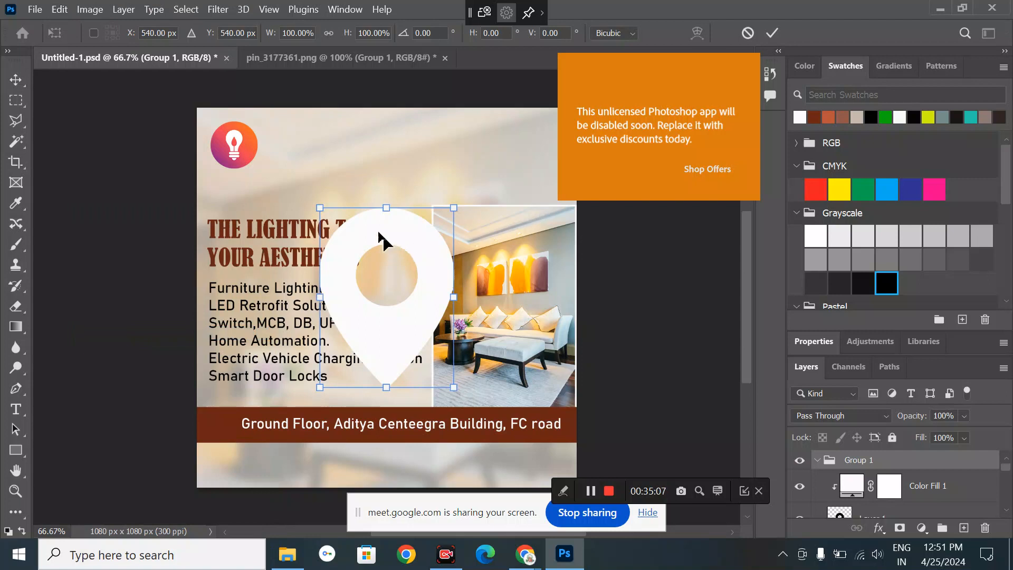
{"action": "left_click_drag", "start_coordinate": [386, 208], "coordinate": [398, 280]}
{"action": "key", "text": "ctrl+z"}
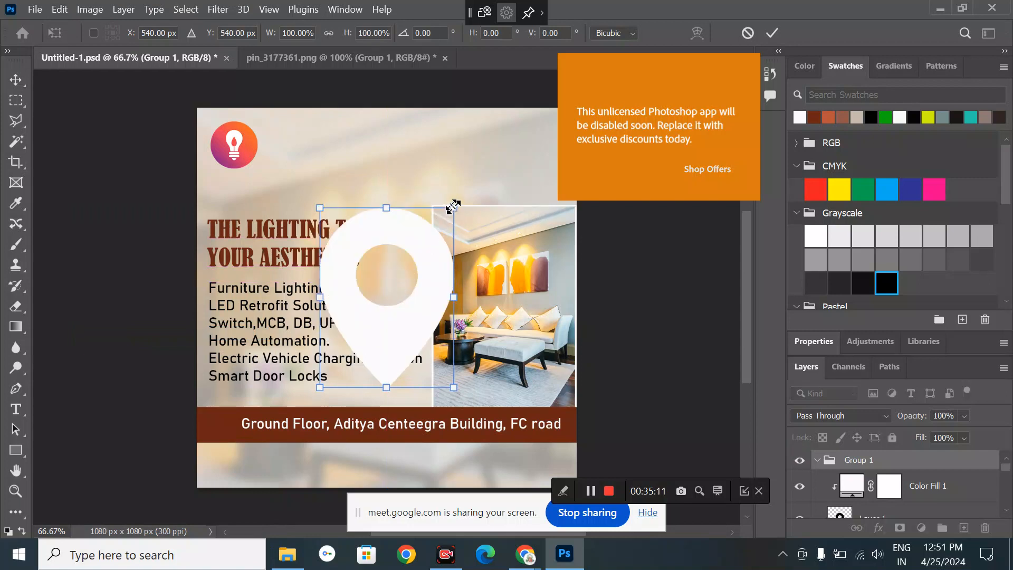
{"action": "left_click_drag", "start_coordinate": [452, 207], "coordinate": [332, 366]}
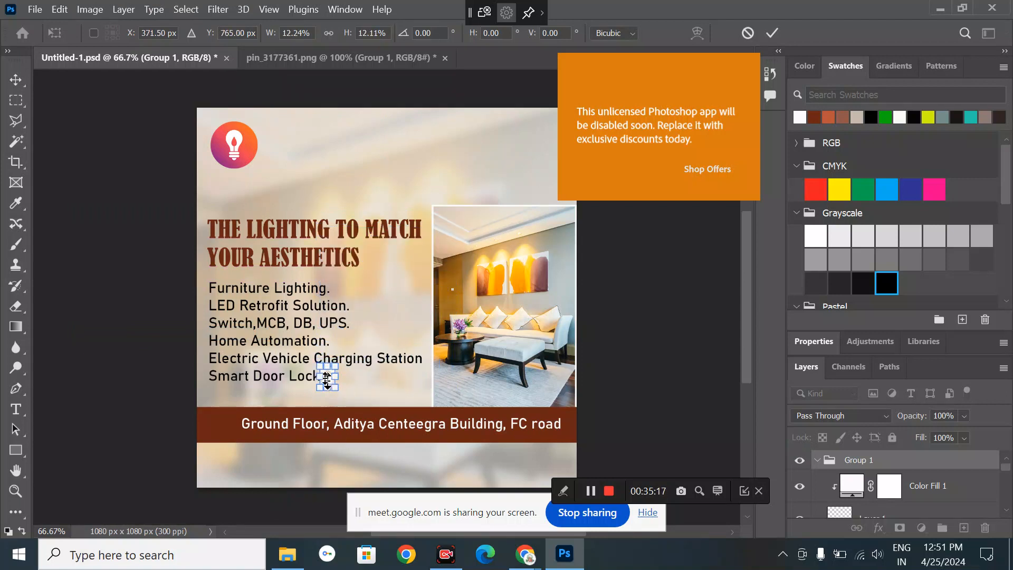
{"action": "key", "text": "Return"}
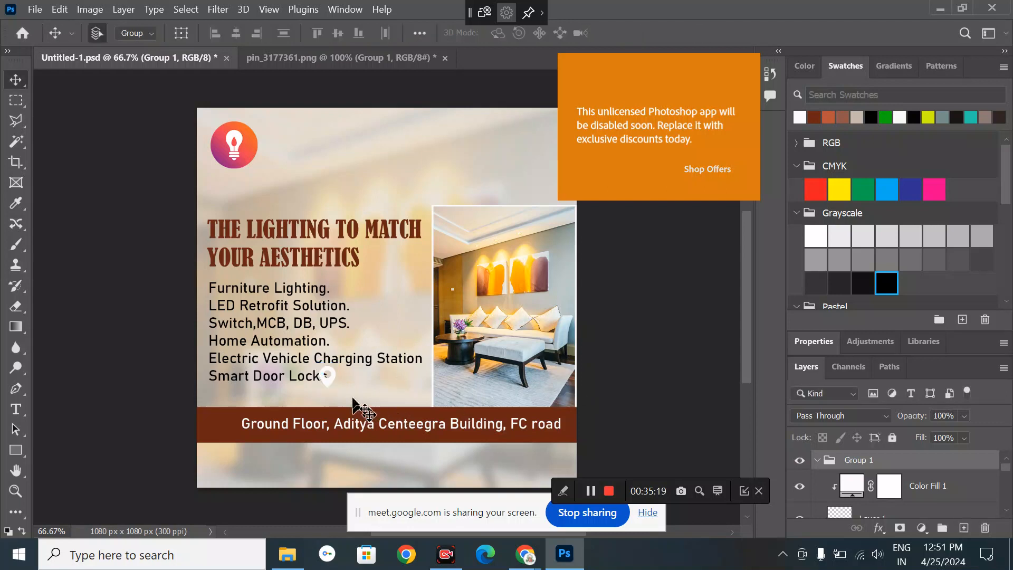
- Move the pin onto the address bar's left end and shrink it to about 74 percent
{"action": "left_click_drag", "start_coordinate": [320, 383], "coordinate": [225, 430]}
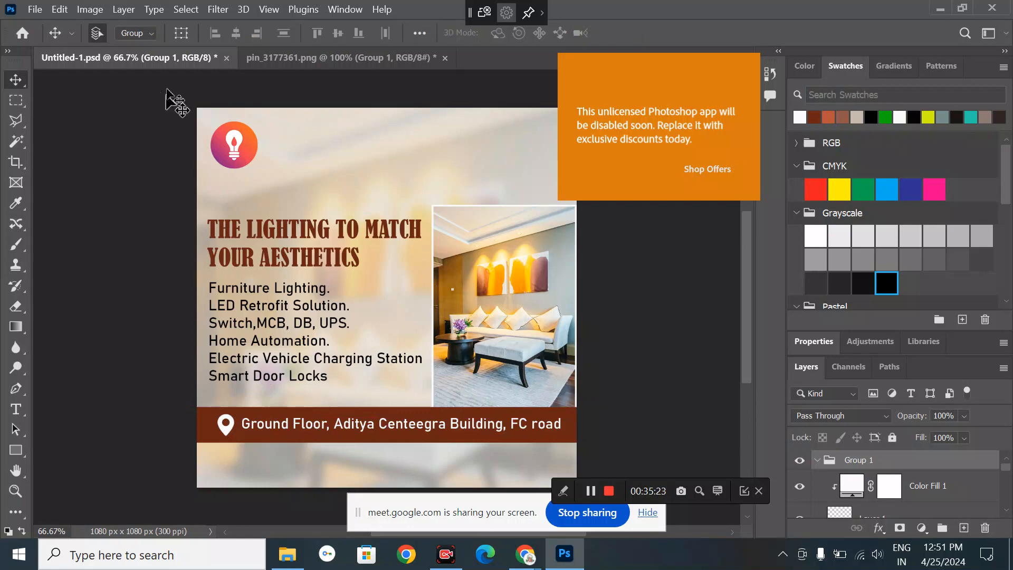
{"action": "left_click", "coordinate": [59, 10]}
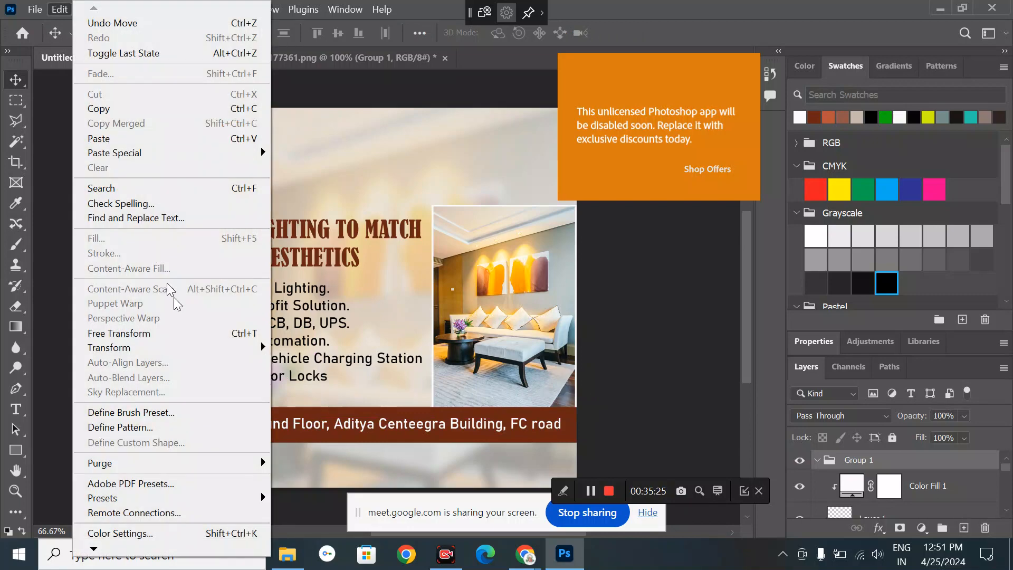
{"action": "left_click", "coordinate": [179, 333]}
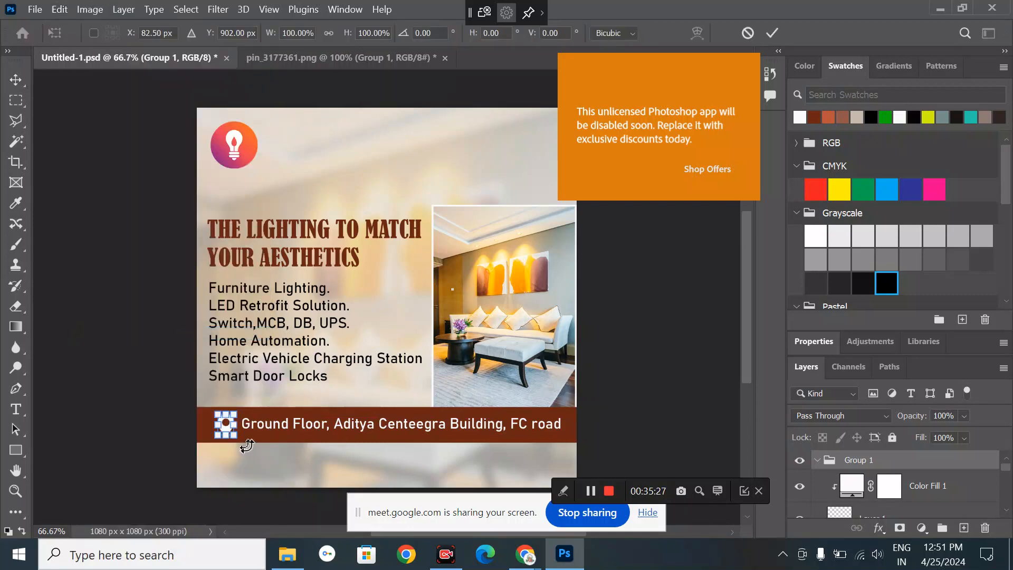
{"action": "left_click_drag", "start_coordinate": [230, 433], "coordinate": [225, 430]}
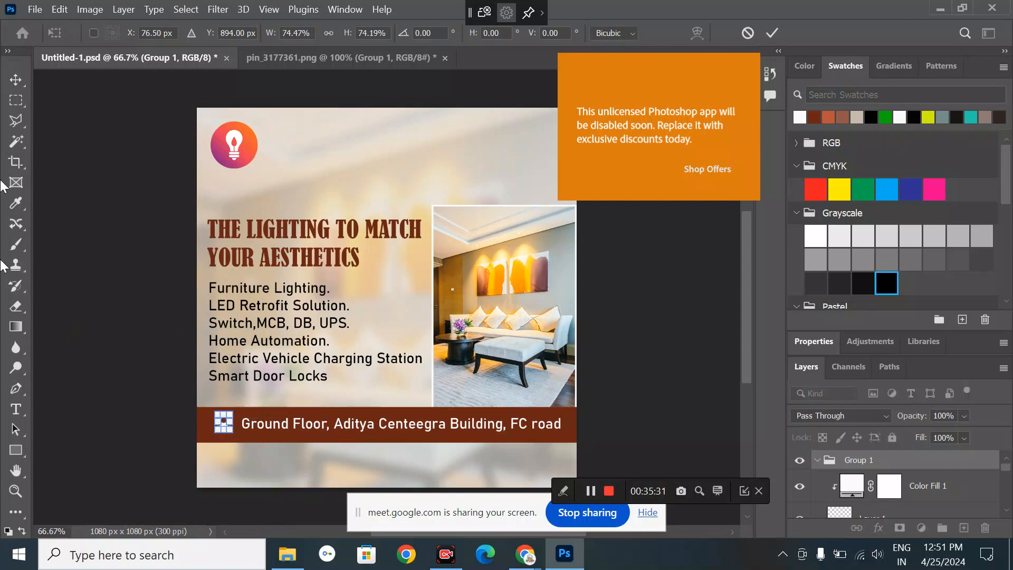
{"action": "left_click", "coordinate": [14, 80]}
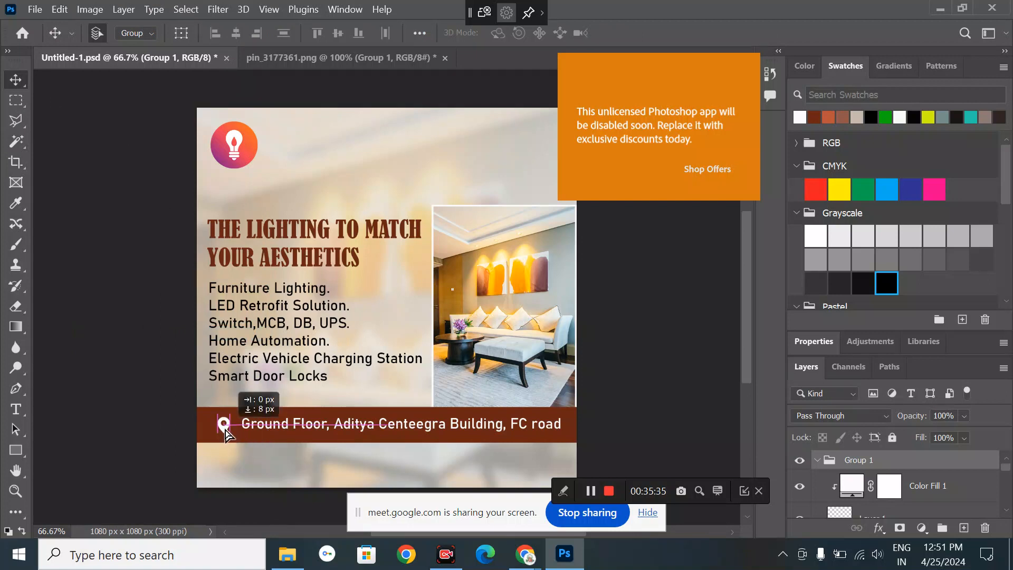
- Shift the address text so it sits right beside the pin
{"action": "left_click", "coordinate": [313, 430], "text": "ctrl"}
{"action": "left_click_drag", "start_coordinate": [312, 428], "coordinate": [313, 428]}
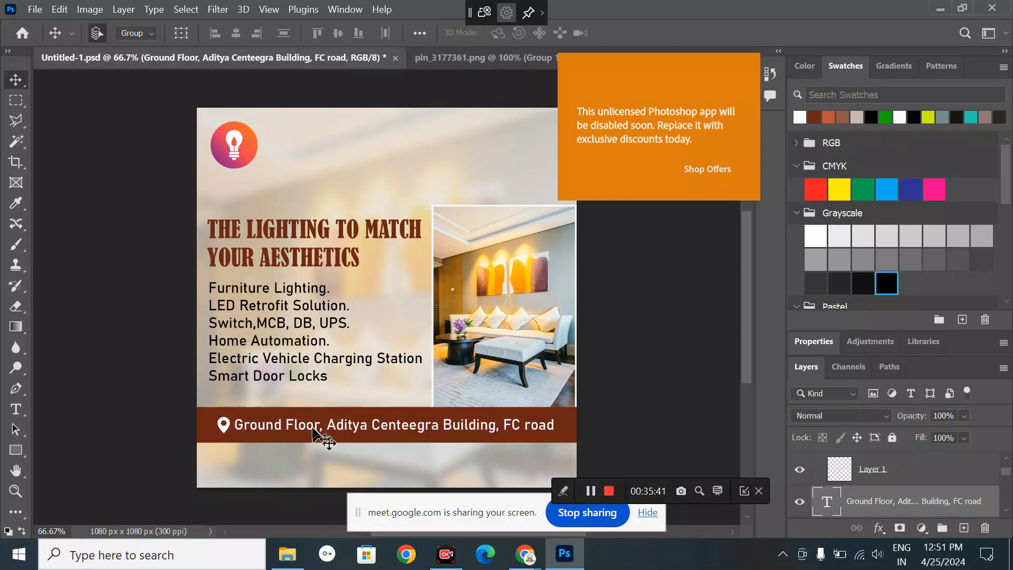
{"action": "left_click", "coordinate": [604, 393]}
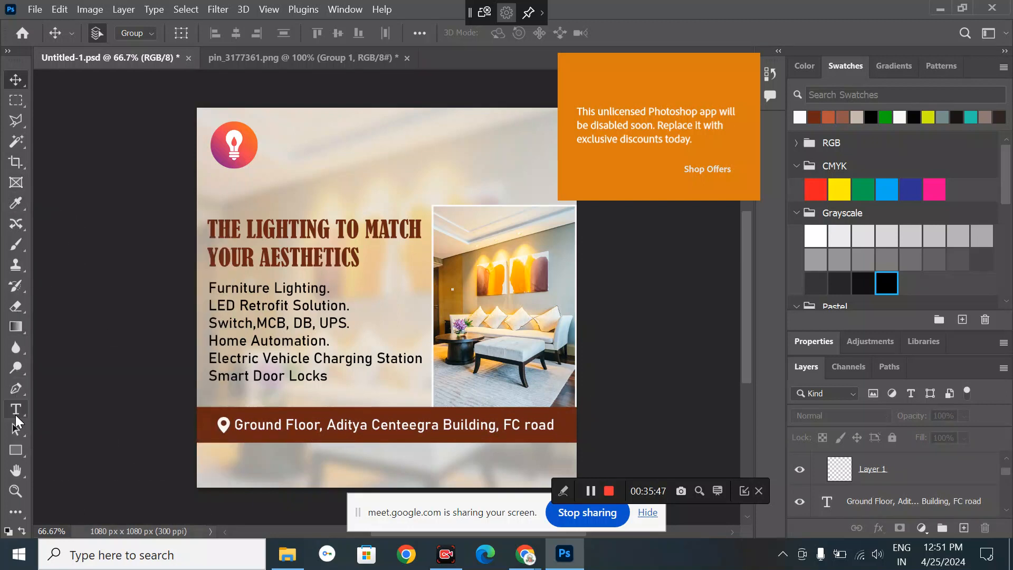
{"action": "left_click", "coordinate": [16, 414]}
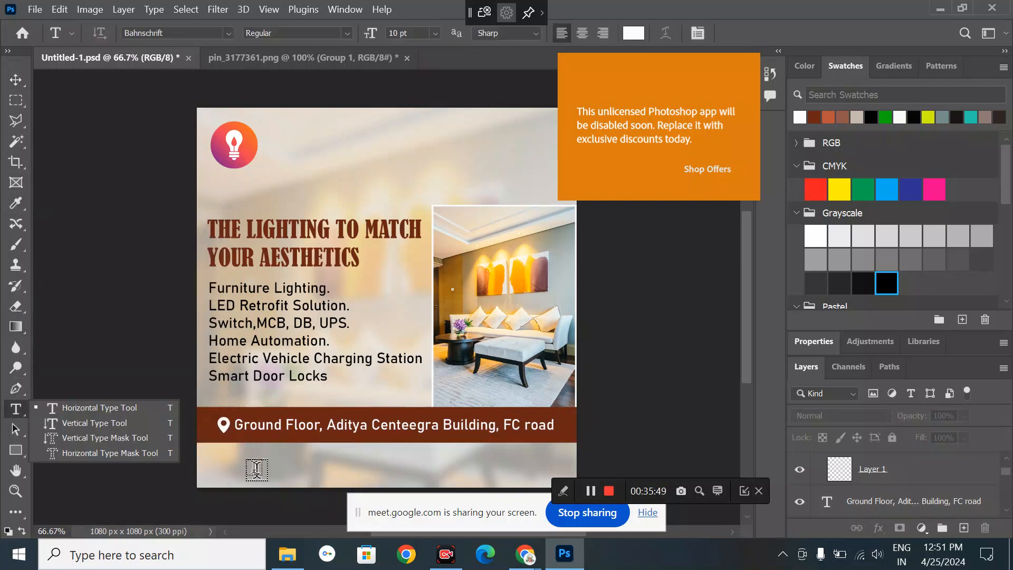
{"action": "left_click", "coordinate": [258, 467]}
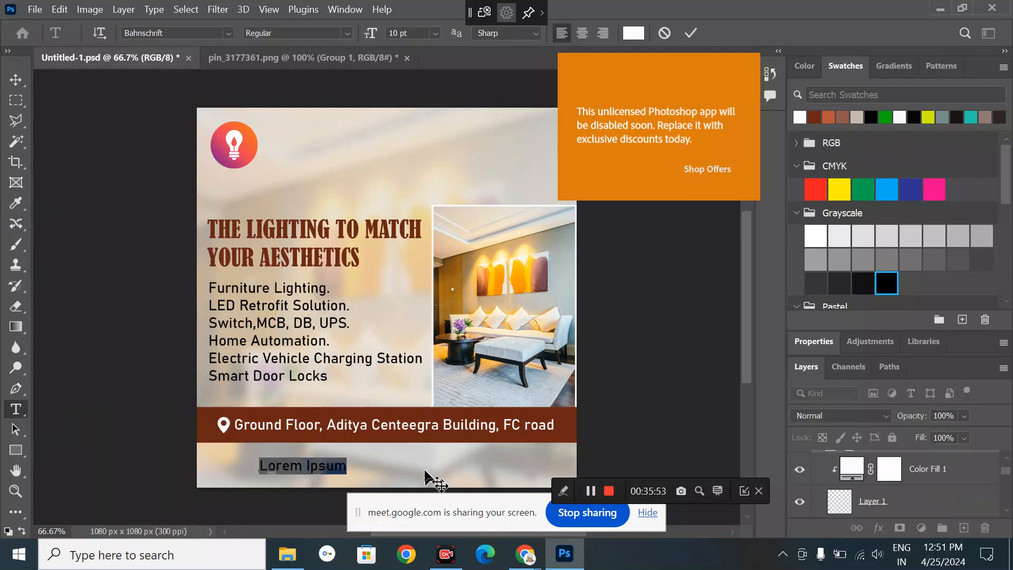
{"action": "type", "text": "Htt"}
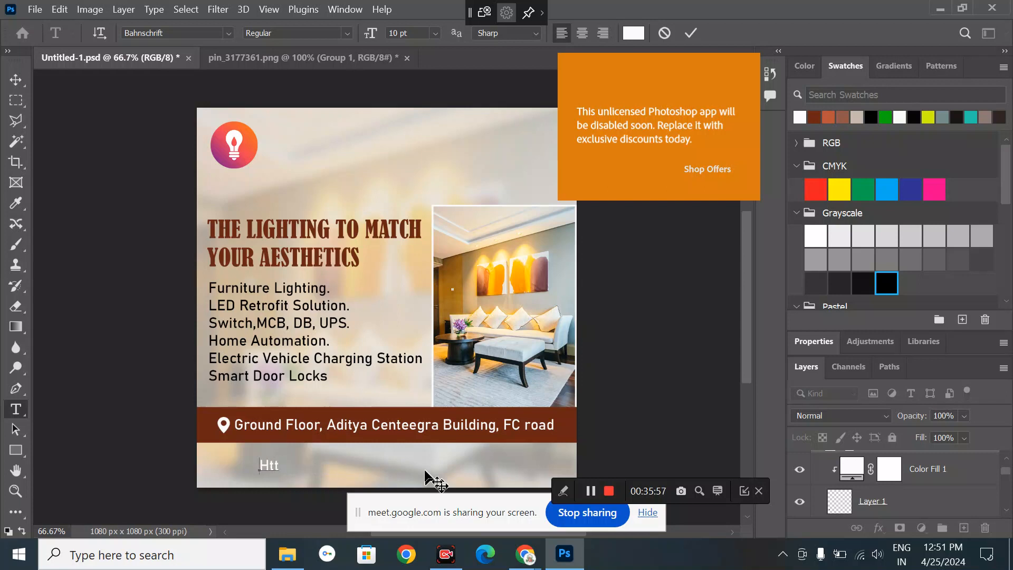
{"action": "key", "text": "BackSpace"}
{"action": "key", "text": "BackSpace"}
{"action": "key", "text": "BackSpace"}
{"action": "type", "text": "http"}
{"action": "type", "text": "://lightidea"}
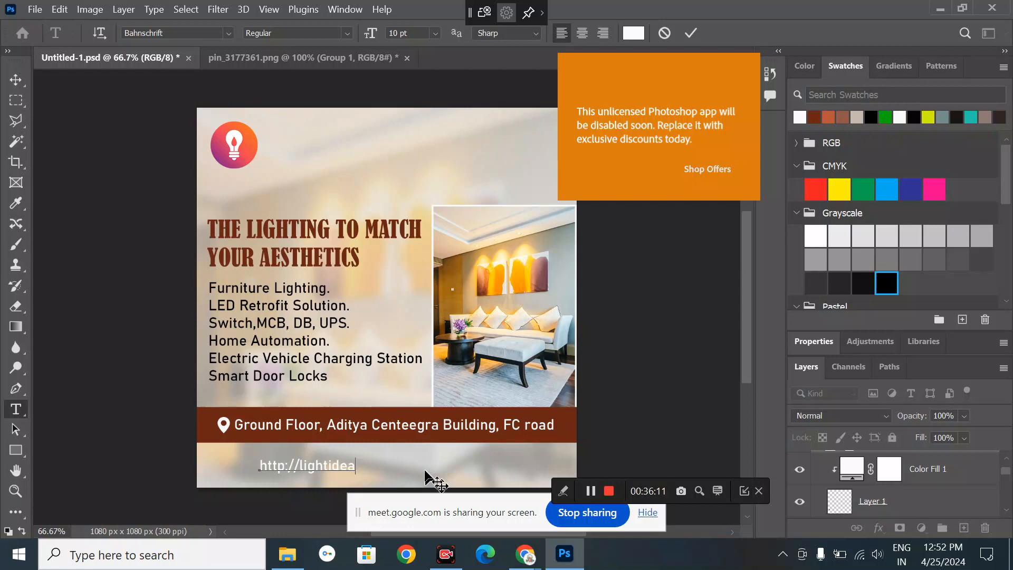
{"action": "type", "text": ".co.in"}
{"action": "left_click", "coordinate": [19, 80]}
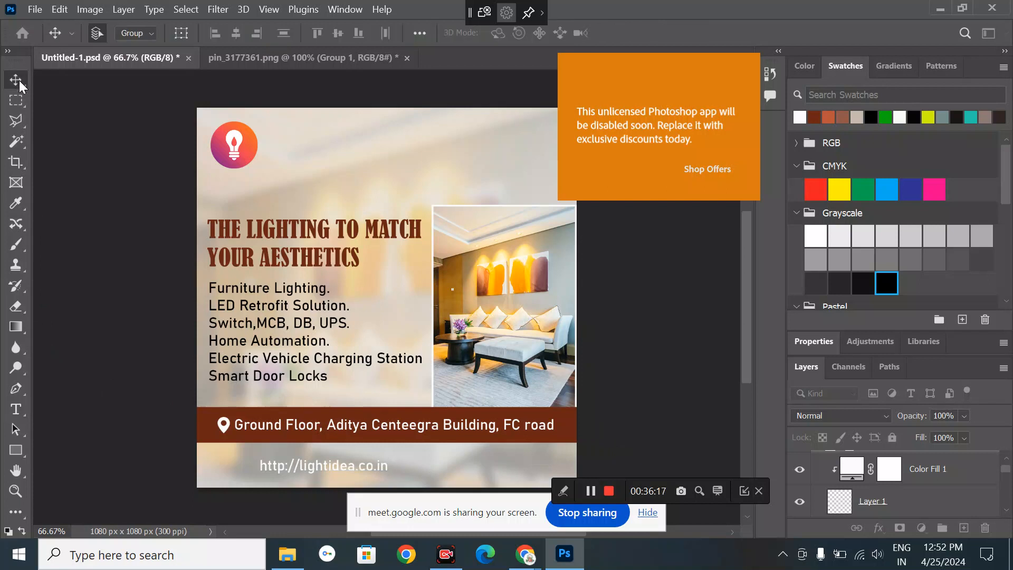
- Add the sales e-mail address as a text line at the bottom right
{"action": "left_click", "coordinate": [15, 409]}
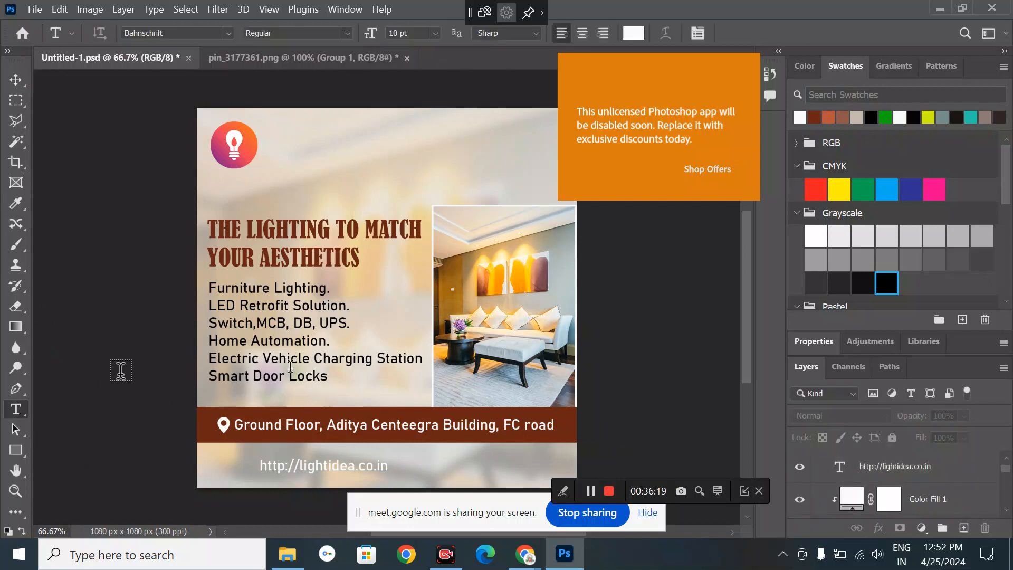
{"action": "left_click", "coordinate": [460, 465]}
{"action": "left_click", "coordinate": [460, 465]}
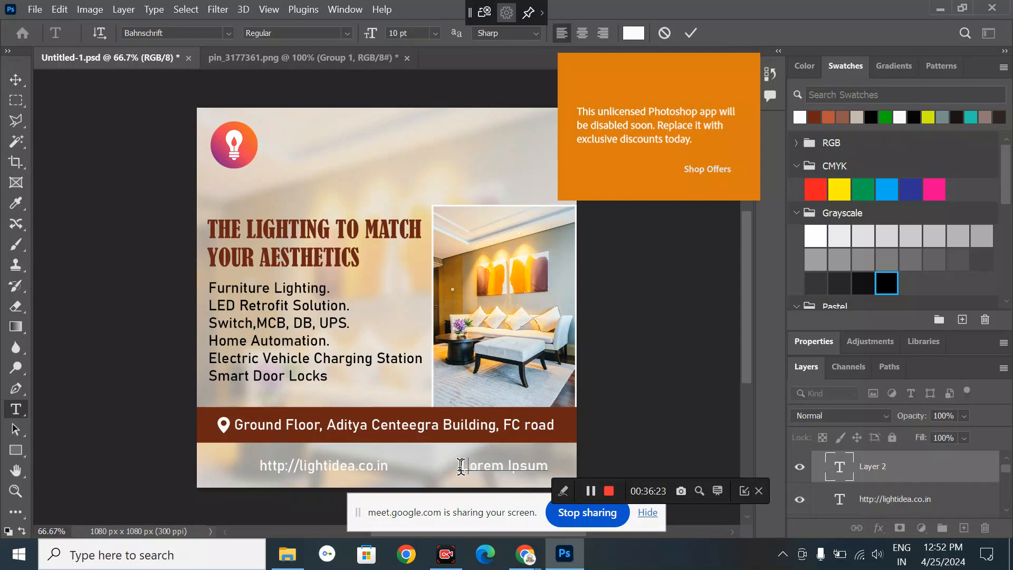
{"action": "type", "text": "Tes"}
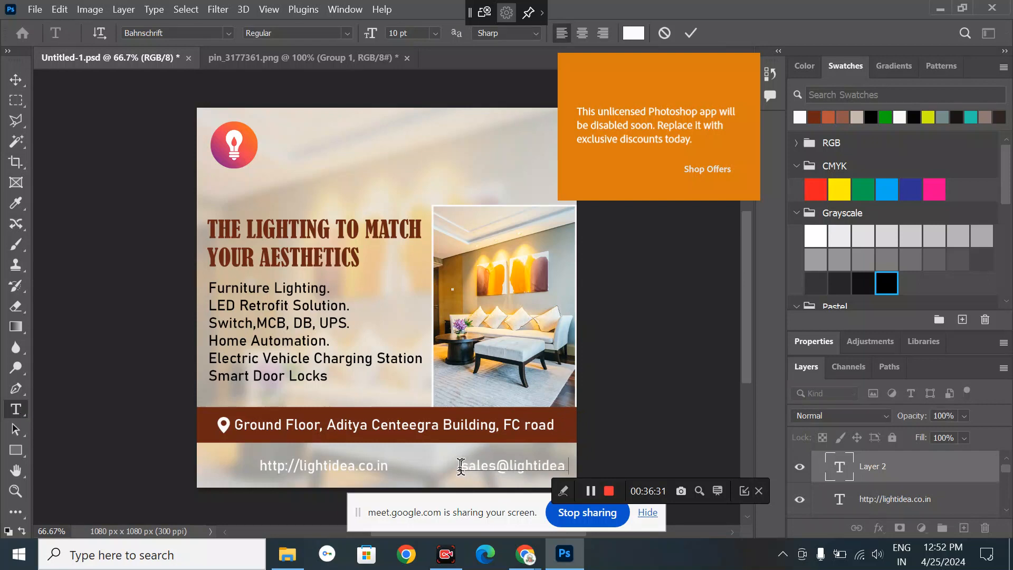
{"action": "left_click", "coordinate": [15, 78]}
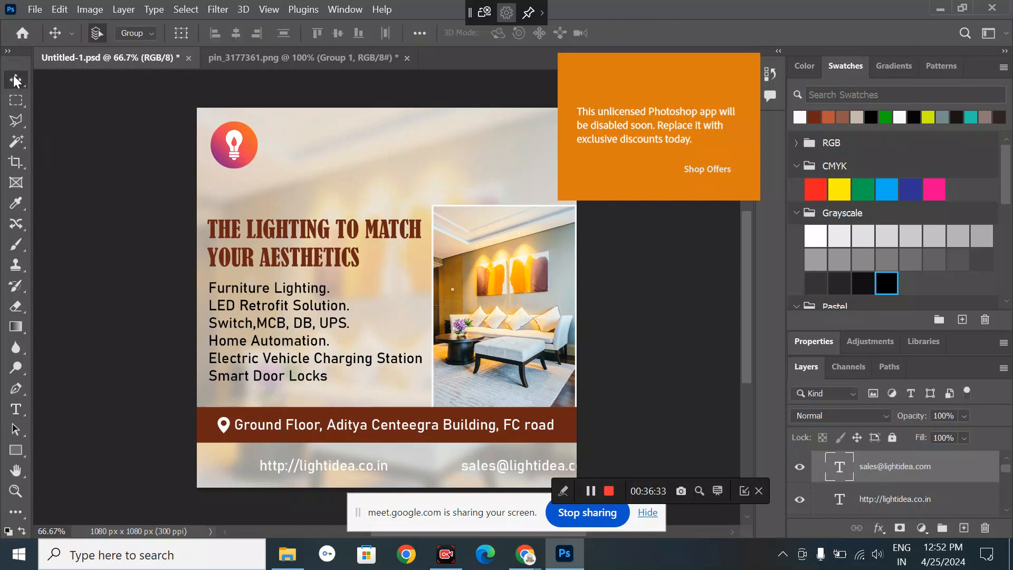
{"action": "left_click", "coordinate": [123, 220]}
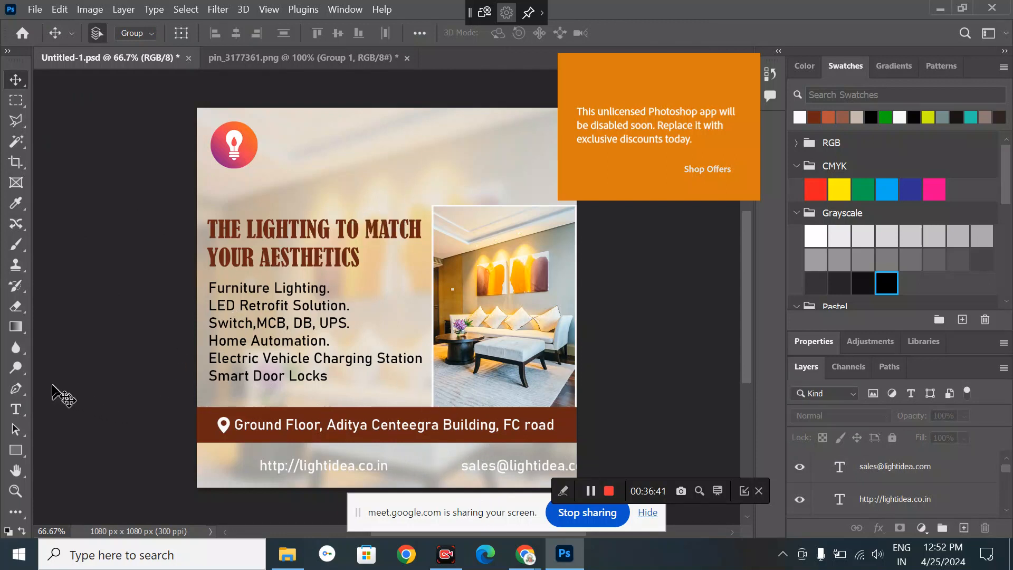
- Add the contact phone number near the top right and colour it dark brown
{"action": "left_click", "coordinate": [15, 409]}
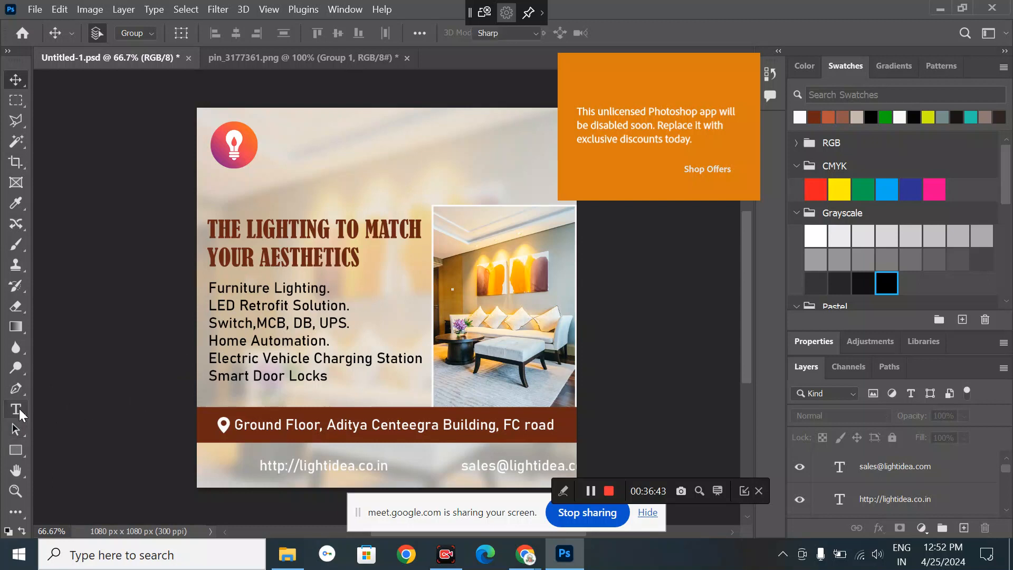
{"action": "left_click", "coordinate": [438, 137]}
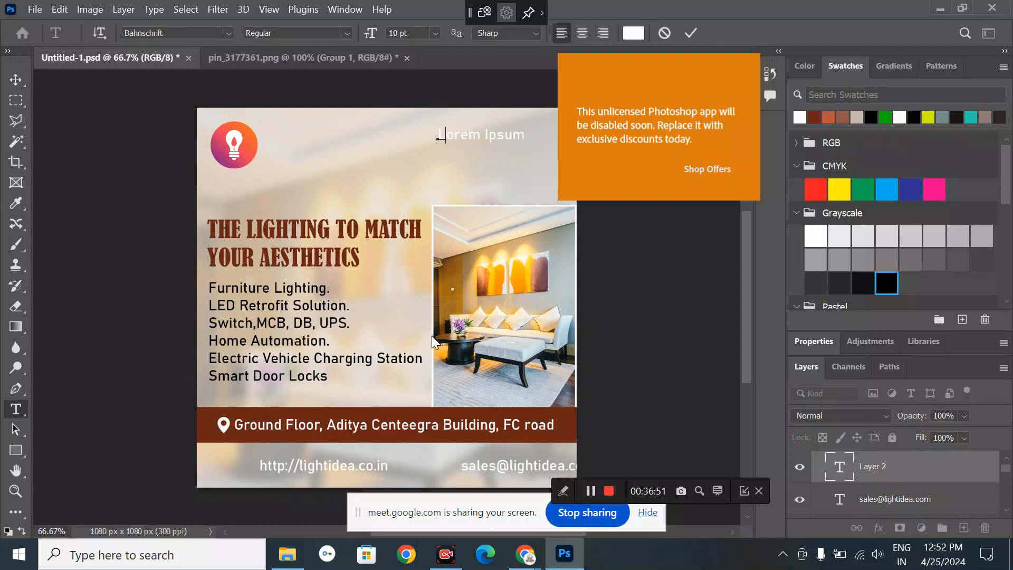
{"action": "key", "text": "BackSpace"}
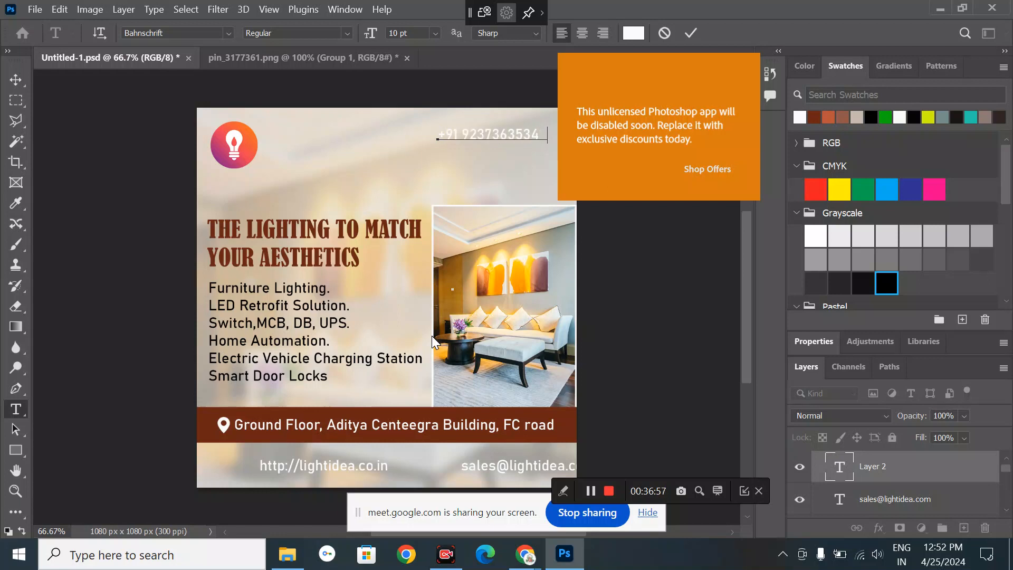
{"action": "left_click", "coordinate": [8, 83]}
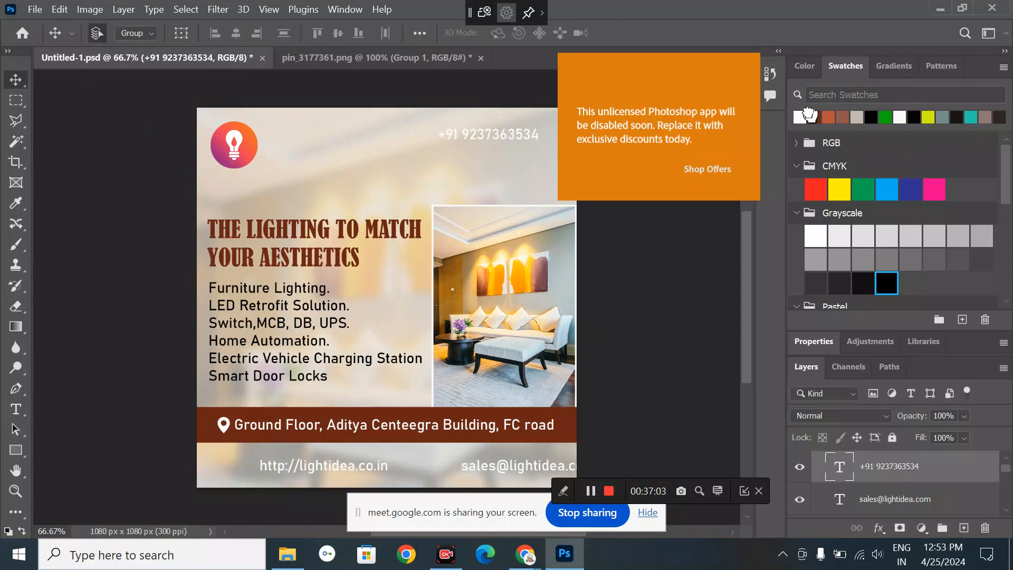
{"action": "left_click", "coordinate": [812, 115]}
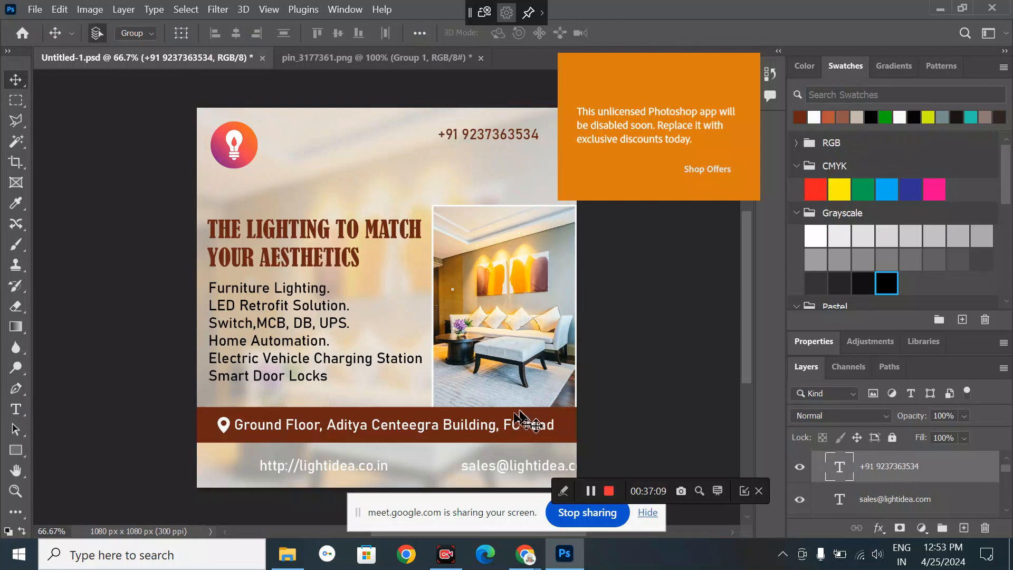
- Shift the grouped contact elements slightly to the right
{"action": "left_click_drag", "start_coordinate": [486, 132], "coordinate": [493, 132]}
{"action": "scroll", "coordinate": [493, 132], "scroll_direction": "right", "scroll_amount": 1}
{"action": "scroll", "coordinate": [494, 136], "scroll_direction": "right", "scroll_amount": 2}
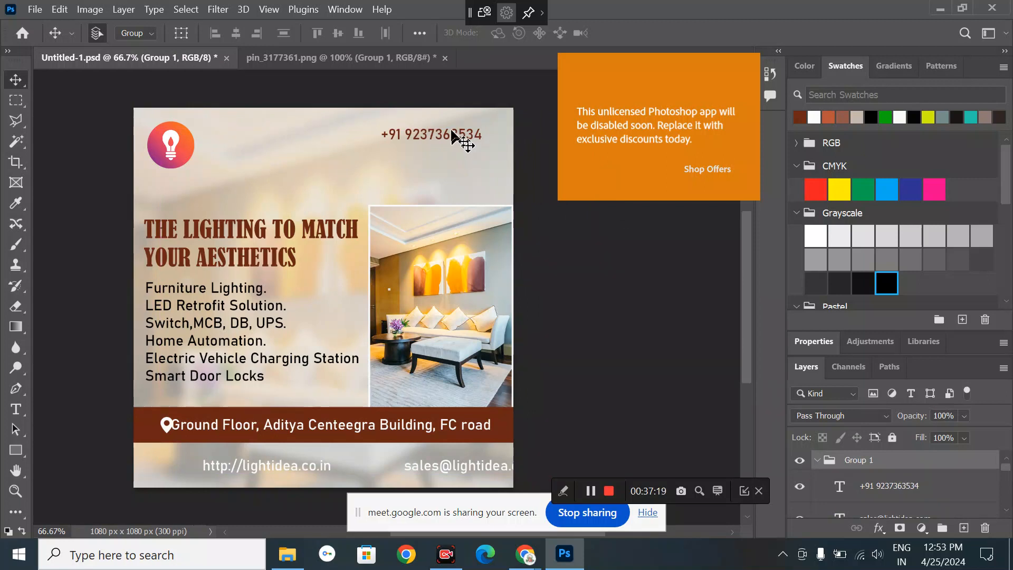
{"action": "left_click_drag", "start_coordinate": [459, 134], "coordinate": [471, 135]}
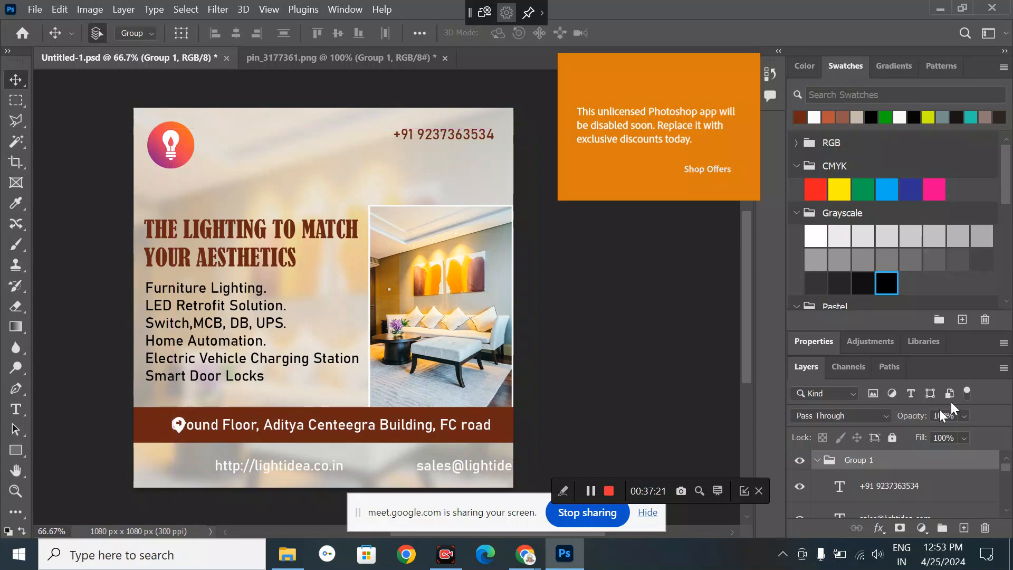
{"action": "left_click", "coordinate": [821, 340]}
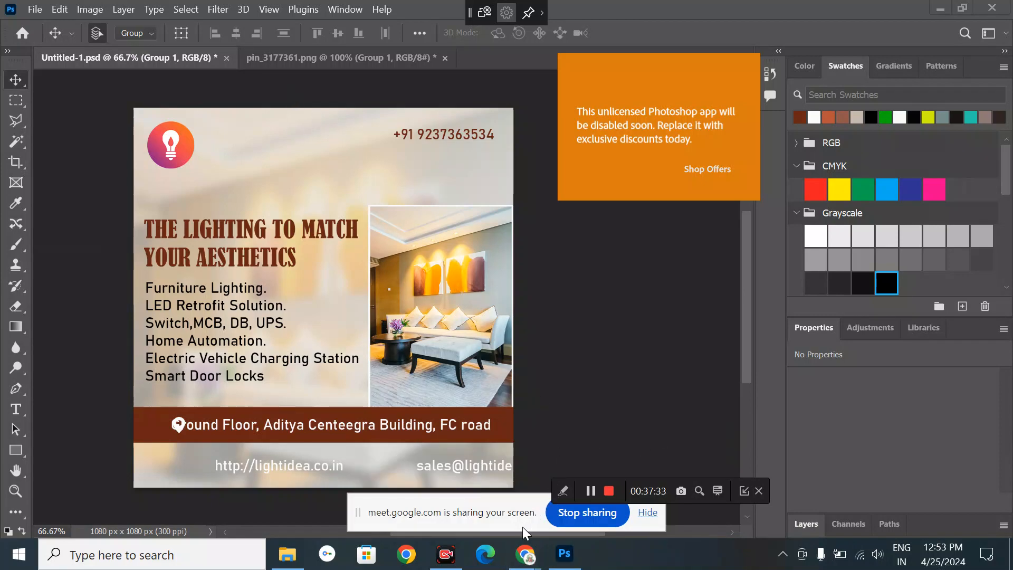
- Bring Chrome to the front from the taskbar and switch to the Google Meet call tab
{"action": "mouse_move", "coordinate": [527, 562]}
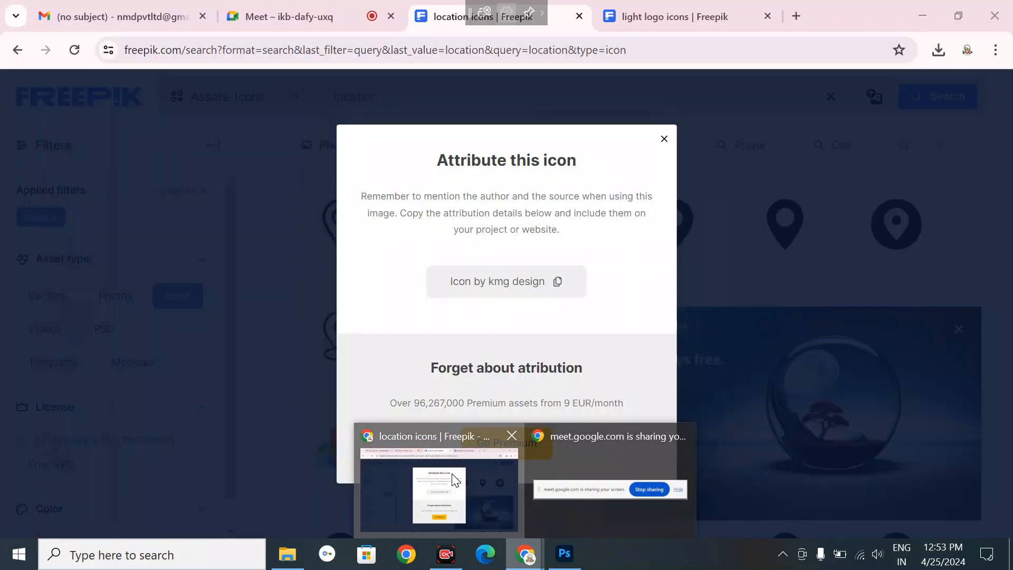
{"action": "left_click", "coordinate": [439, 488]}
{"action": "left_click", "coordinate": [303, 21]}
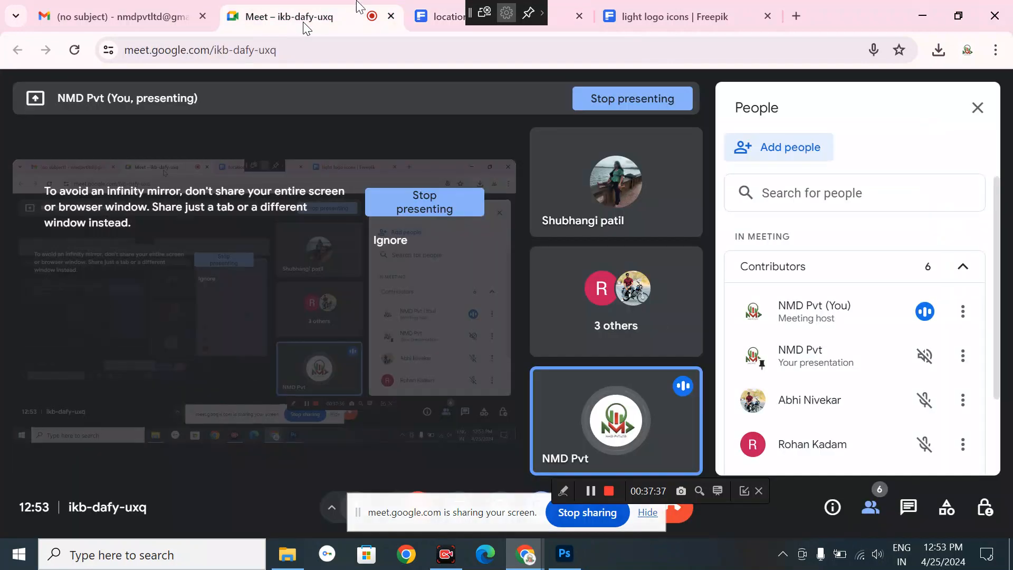
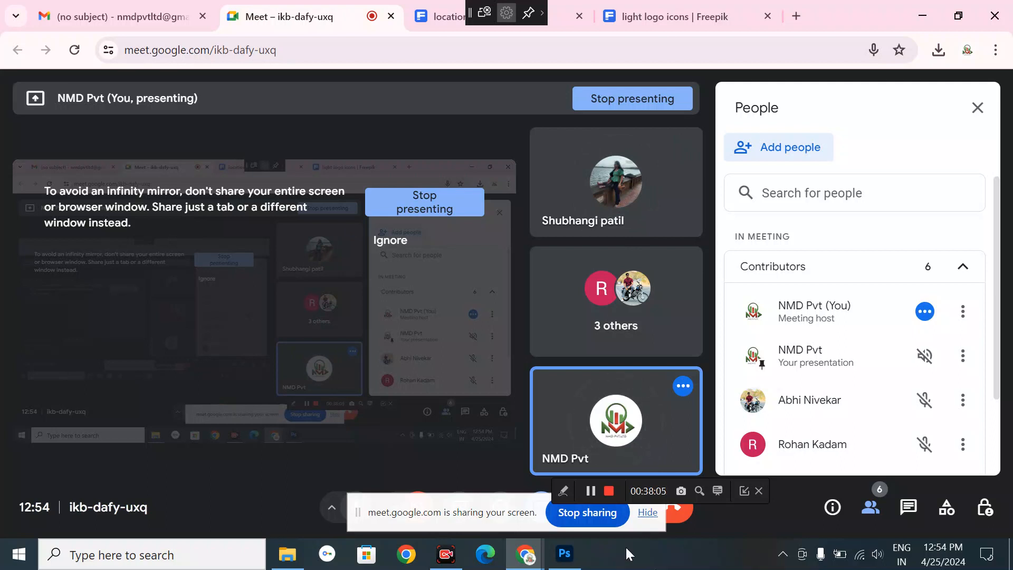
- Bring the Photoshop lighting ad document back to the front from the taskbar
{"action": "left_click", "coordinate": [566, 555]}
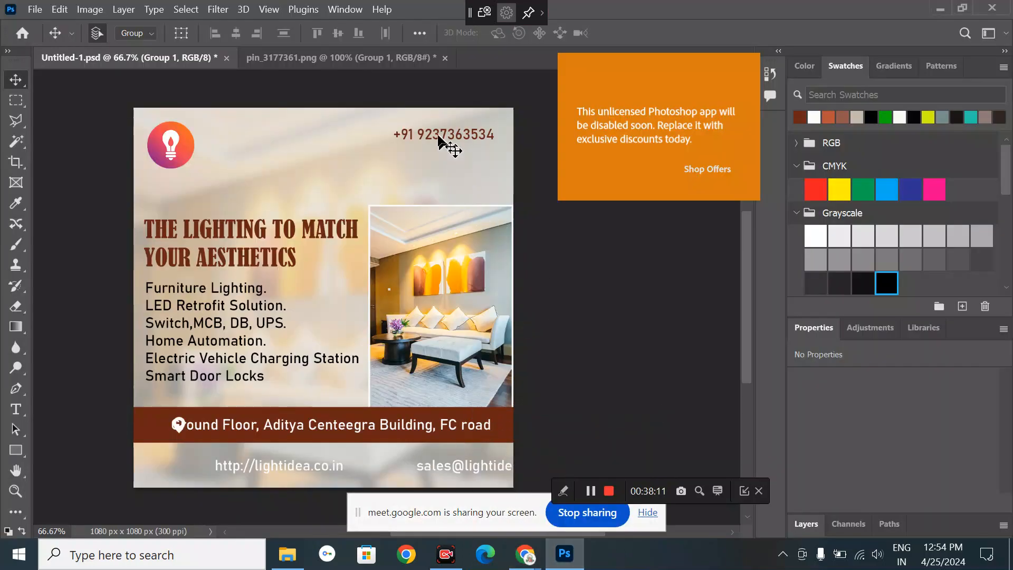
{"action": "left_click", "coordinate": [807, 517]}
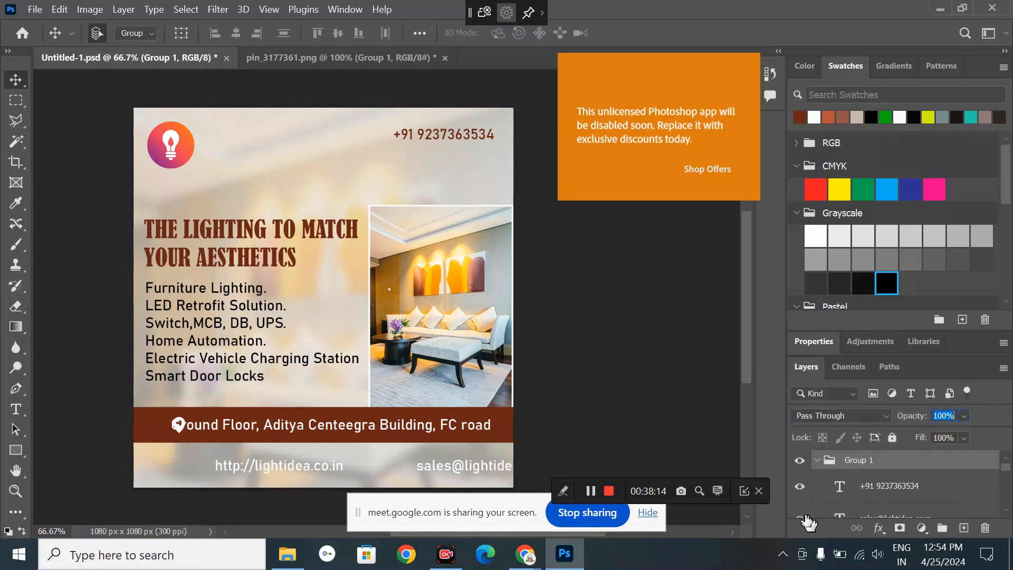
{"action": "left_click", "coordinate": [882, 489]}
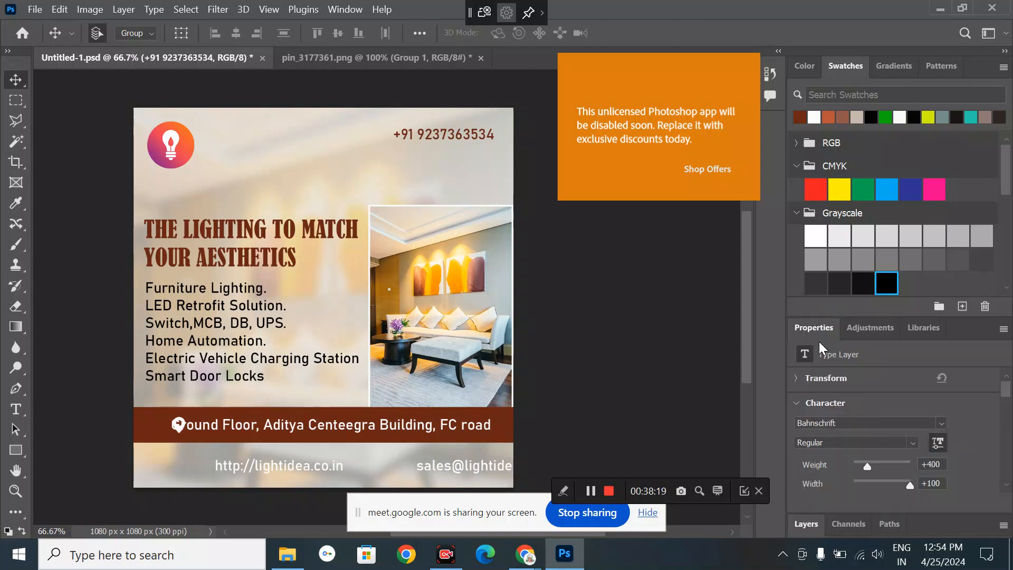
{"action": "left_click", "coordinate": [818, 341]}
{"action": "left_click", "coordinate": [913, 439]}
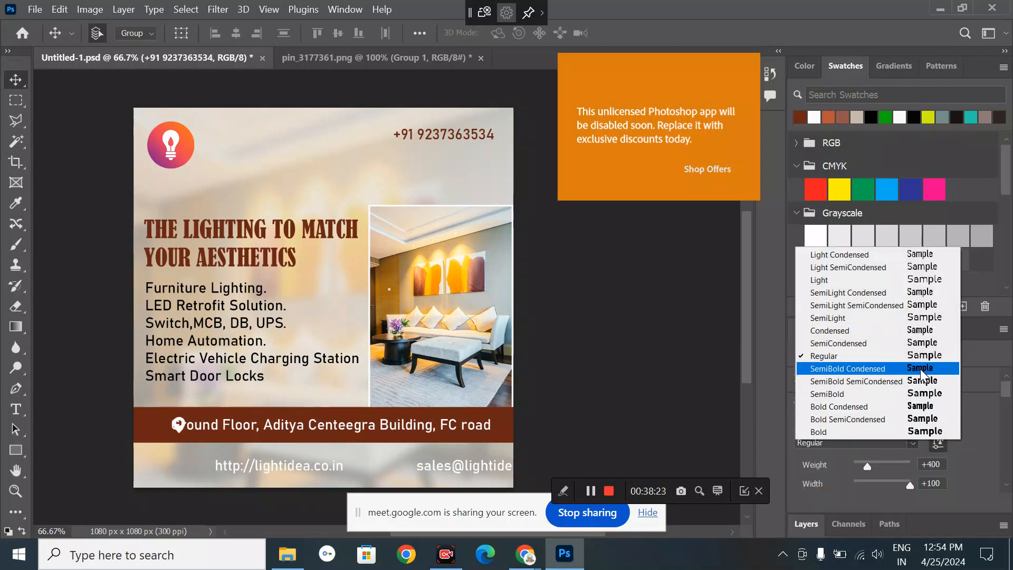
{"action": "left_click", "coordinate": [935, 393]}
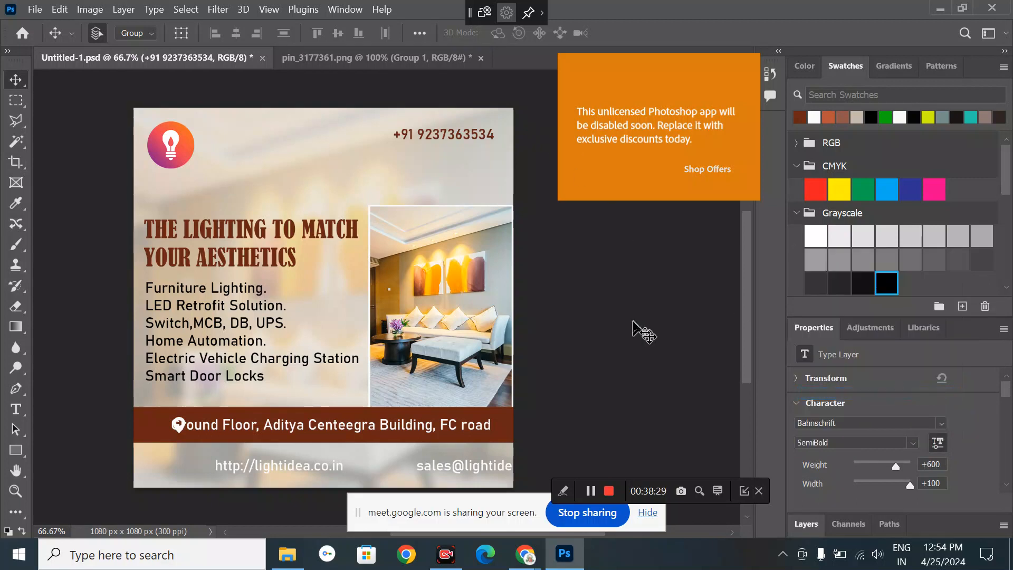
{"action": "left_click", "coordinate": [290, 479]}
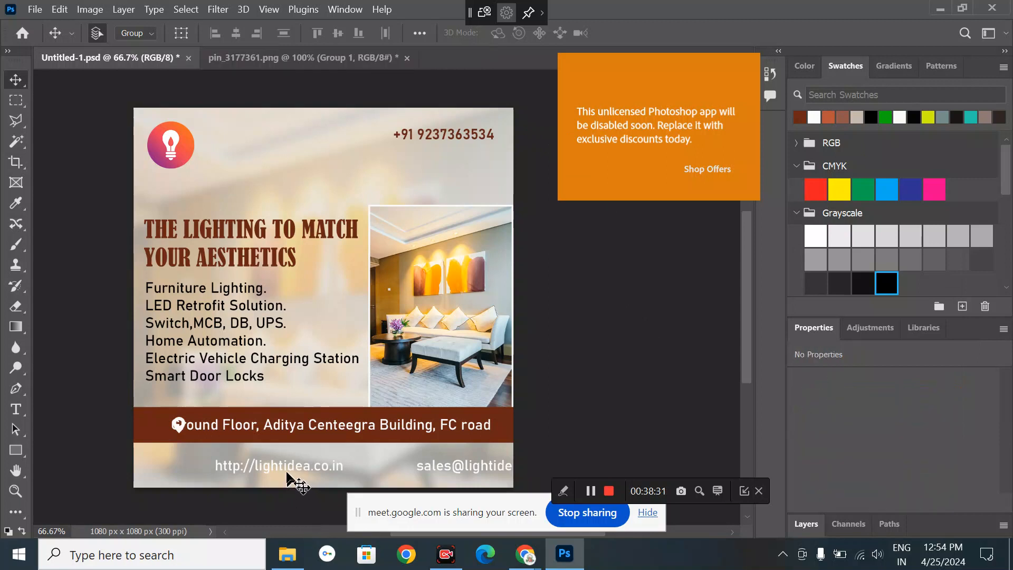
{"action": "left_click", "coordinate": [283, 467]}
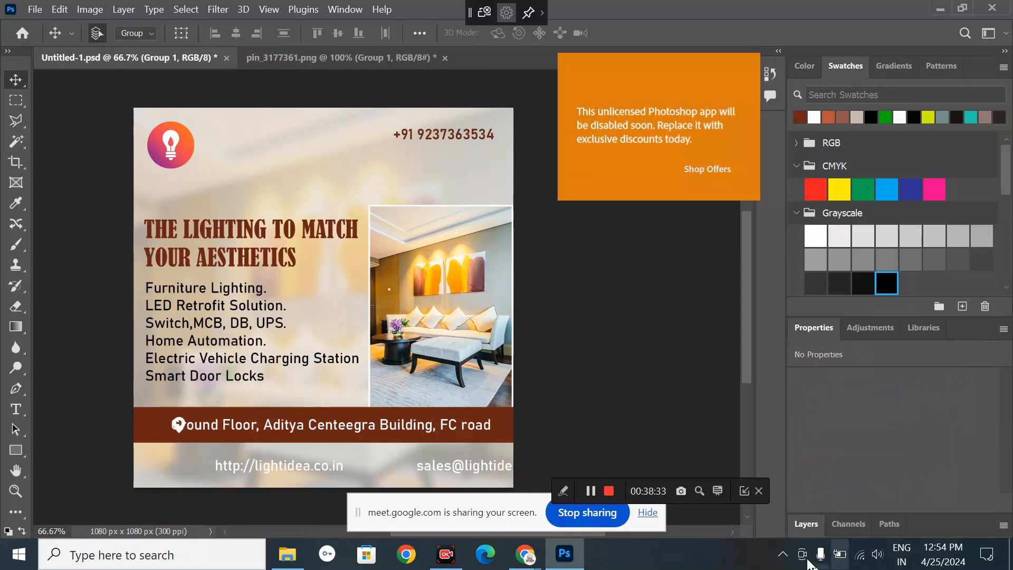
{"action": "left_click", "coordinate": [805, 524]}
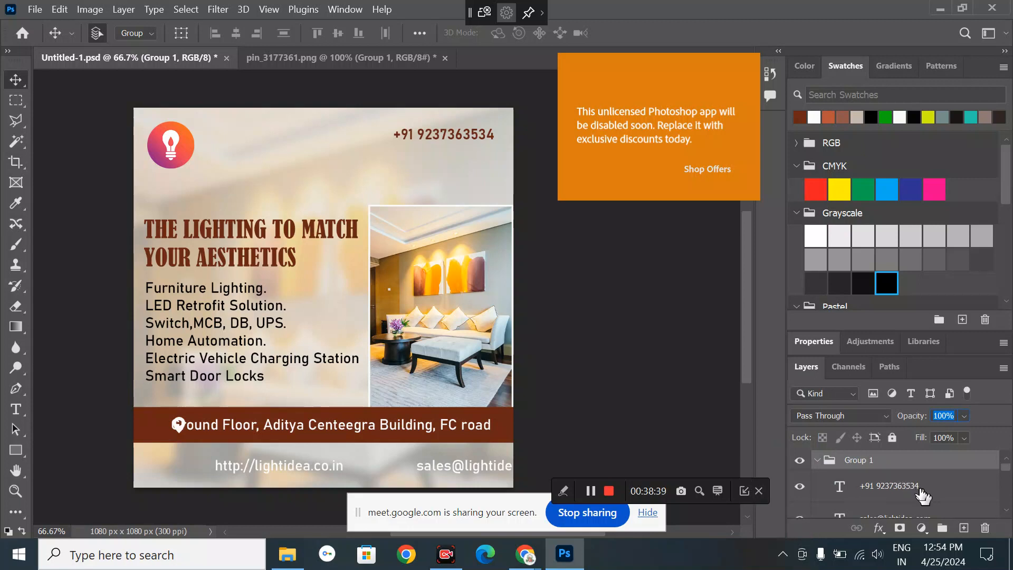
{"action": "scroll", "coordinate": [921, 494], "scroll_direction": "down", "scroll_amount": 2}
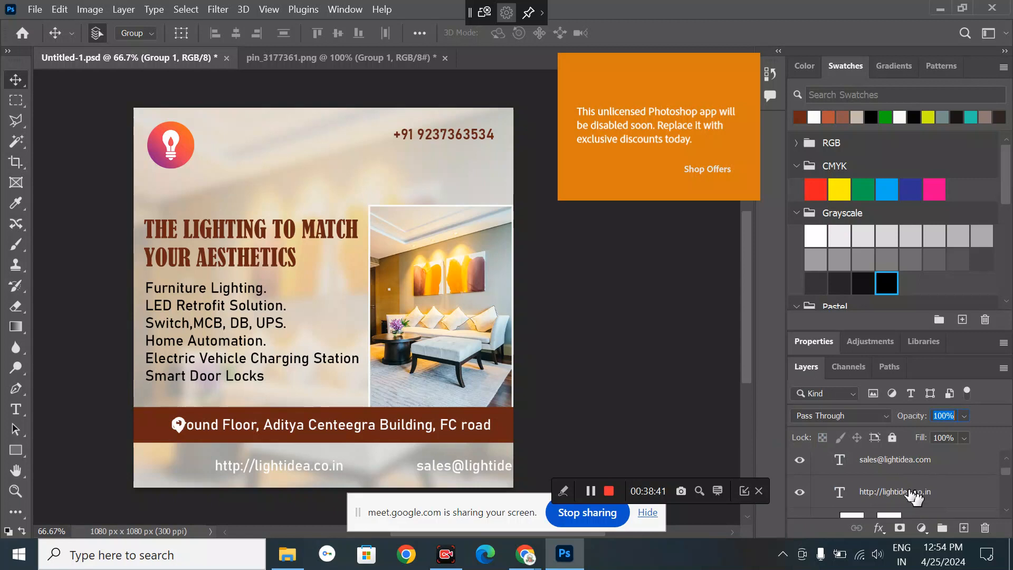
{"action": "left_click", "coordinate": [915, 494]}
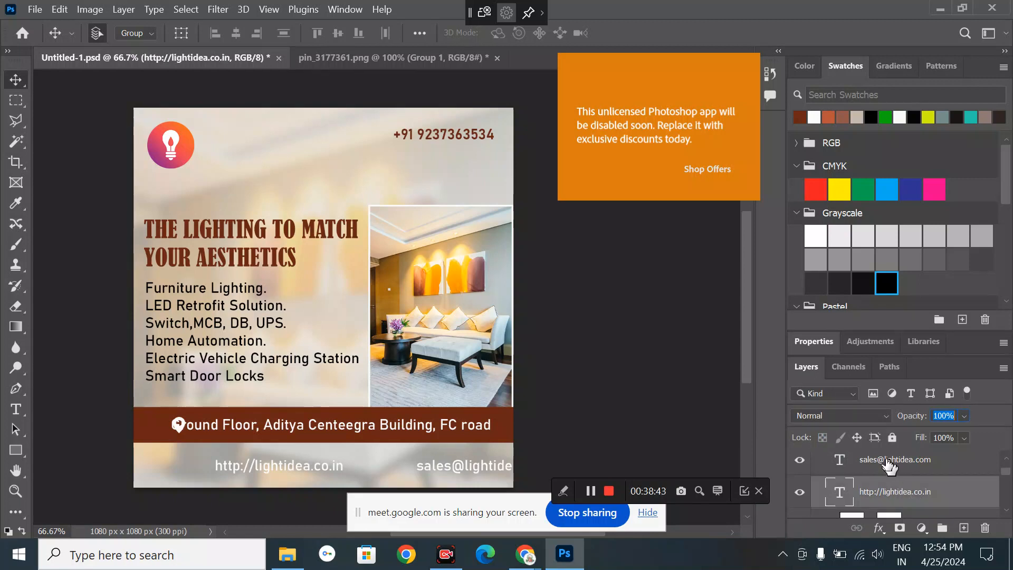
{"action": "left_click", "coordinate": [889, 464], "text": "ctrl"}
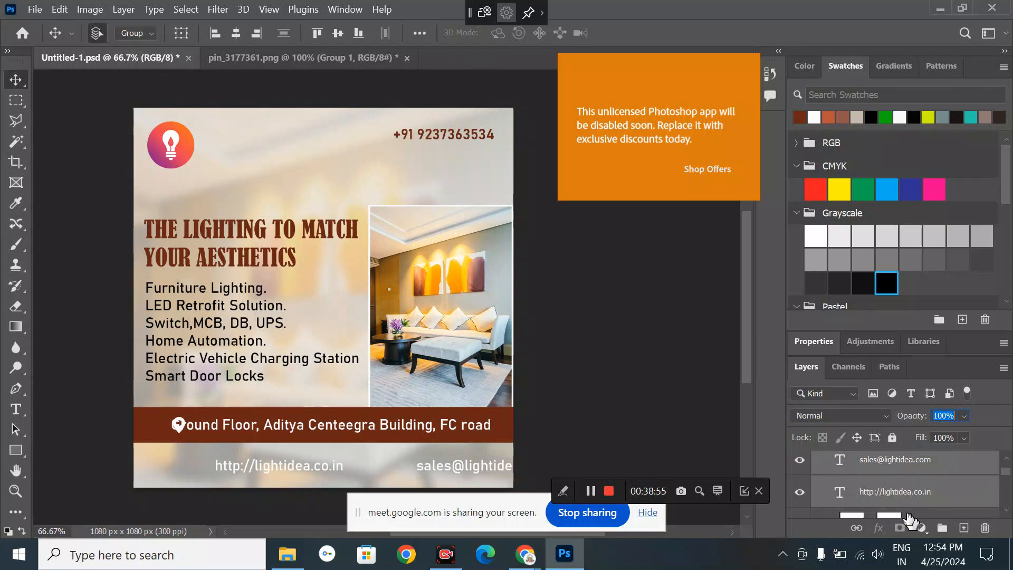
{"action": "left_click", "coordinate": [729, 471]}
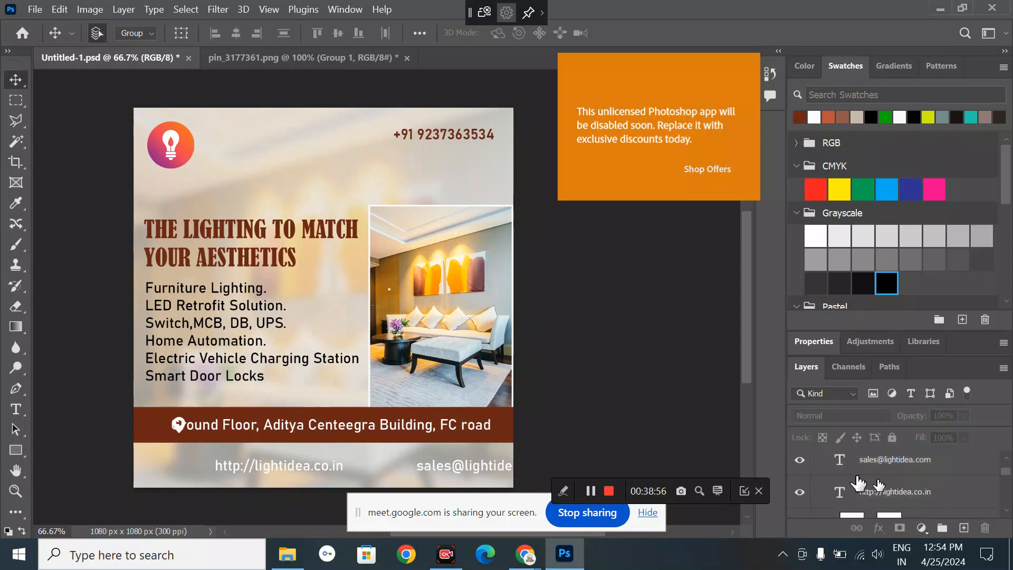
{"action": "left_click", "coordinate": [895, 496]}
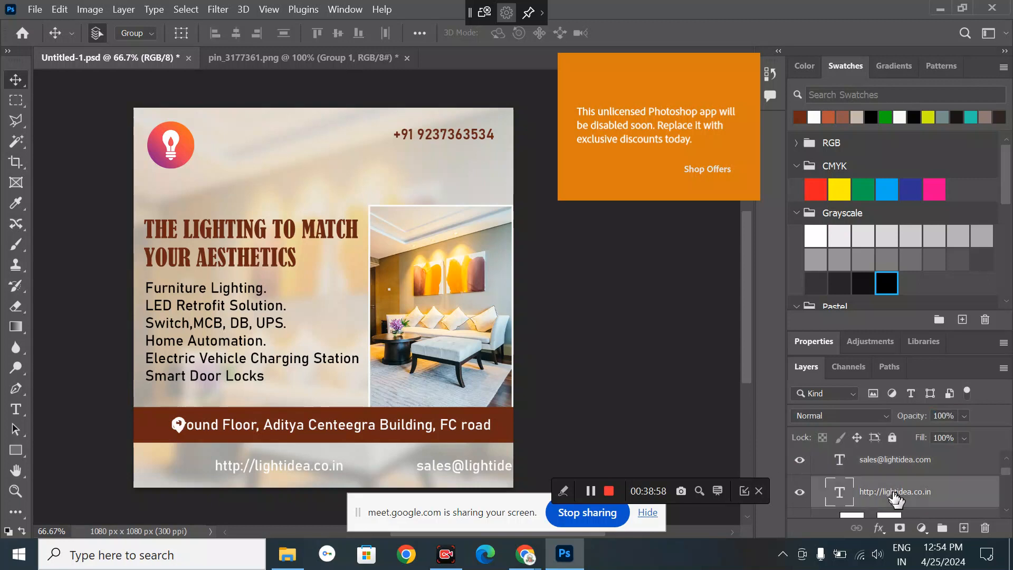
{"action": "left_click", "coordinate": [876, 464], "text": "shift"}
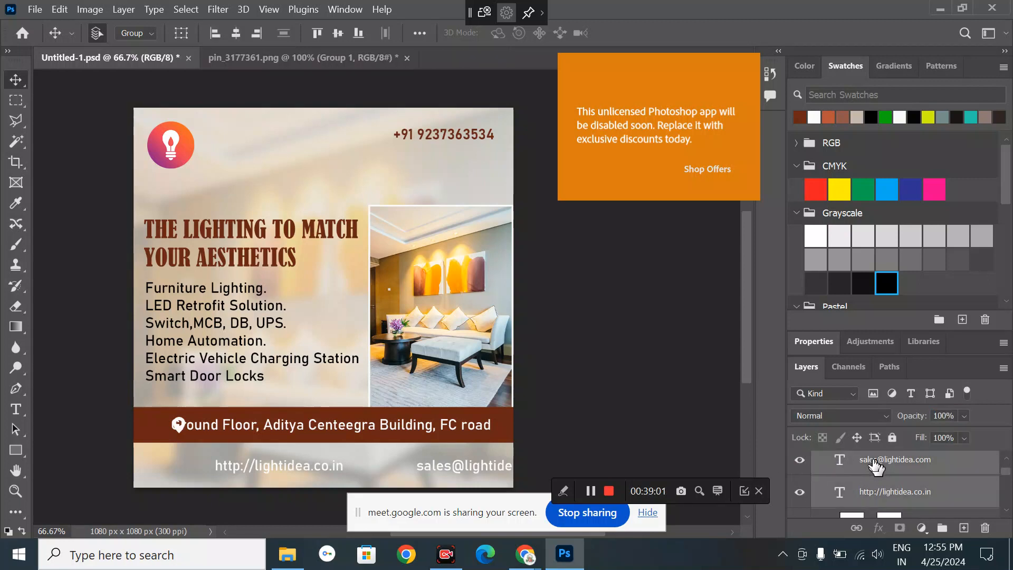
{"action": "left_click", "coordinate": [800, 118]}
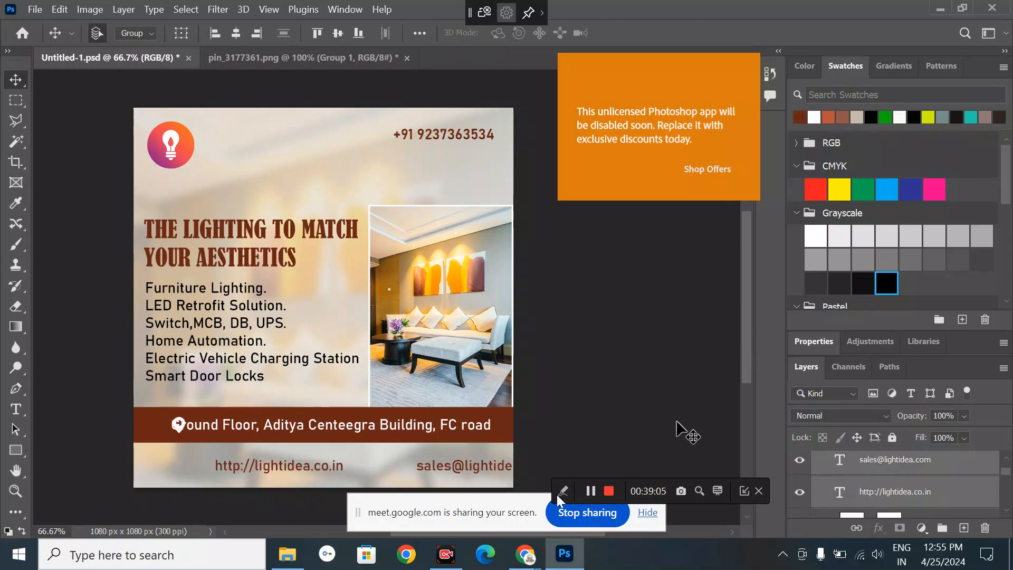
- Shift the contact details group left so the full email fits
{"action": "left_click", "coordinate": [549, 363]}
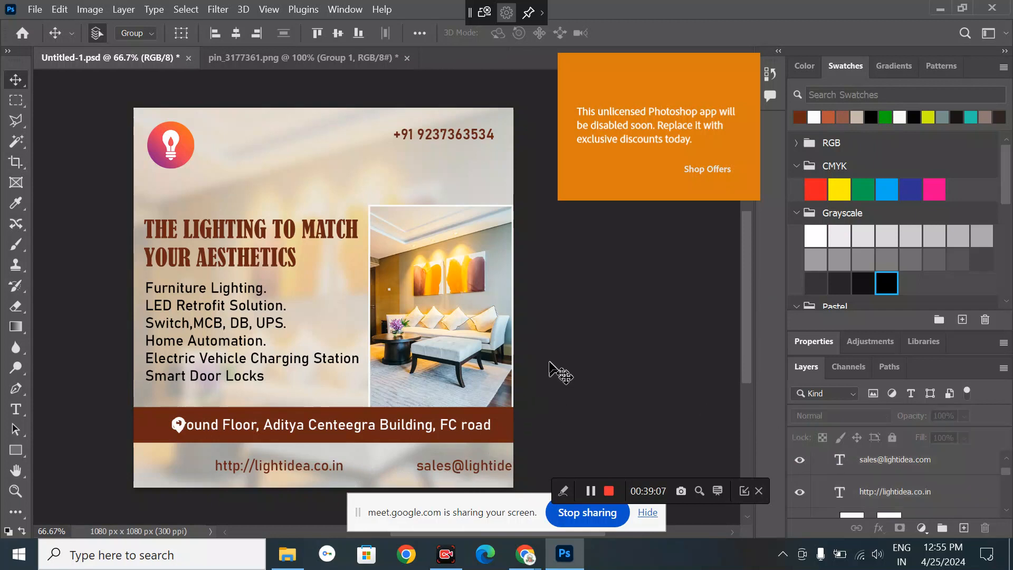
{"action": "left_click", "coordinate": [301, 470]}
{"action": "mouse_move", "coordinate": [302, 469]}
{"action": "left_mouse_down"}
{"action": "mouse_move", "coordinate": [267, 472]}
{"action": "mouse_move", "coordinate": [282, 473]}
{"action": "left_mouse_up"}
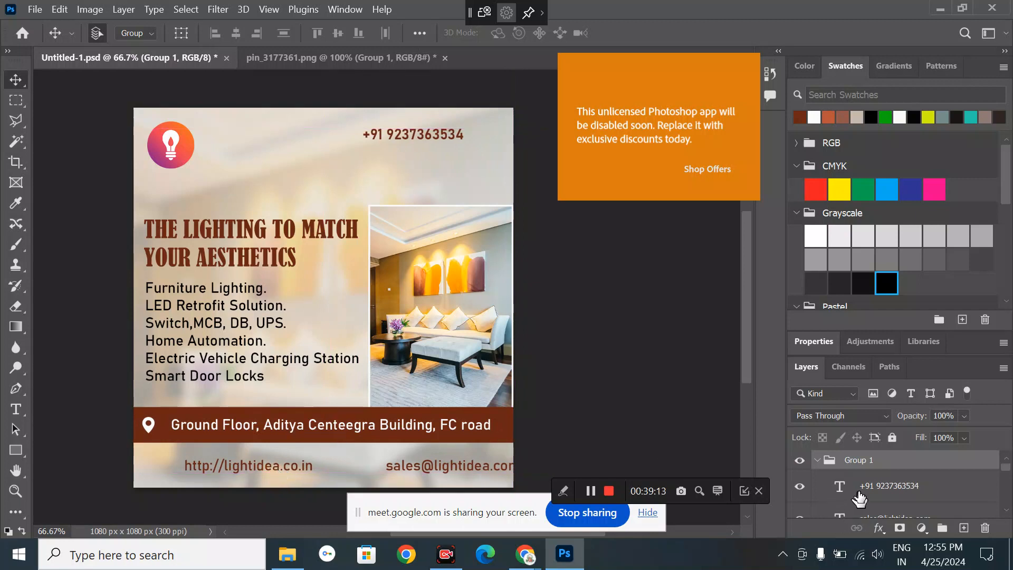
{"action": "left_click", "coordinate": [880, 490]}
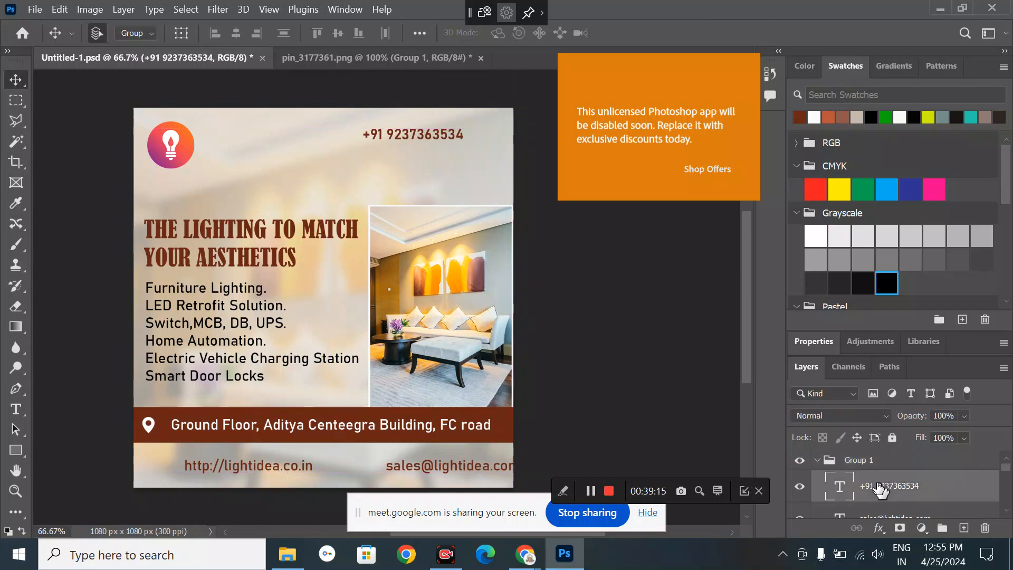
{"action": "left_click_drag", "start_coordinate": [880, 489], "coordinate": [881, 452]}
{"action": "scroll", "coordinate": [897, 505], "scroll_direction": "down", "scroll_amount": 2}
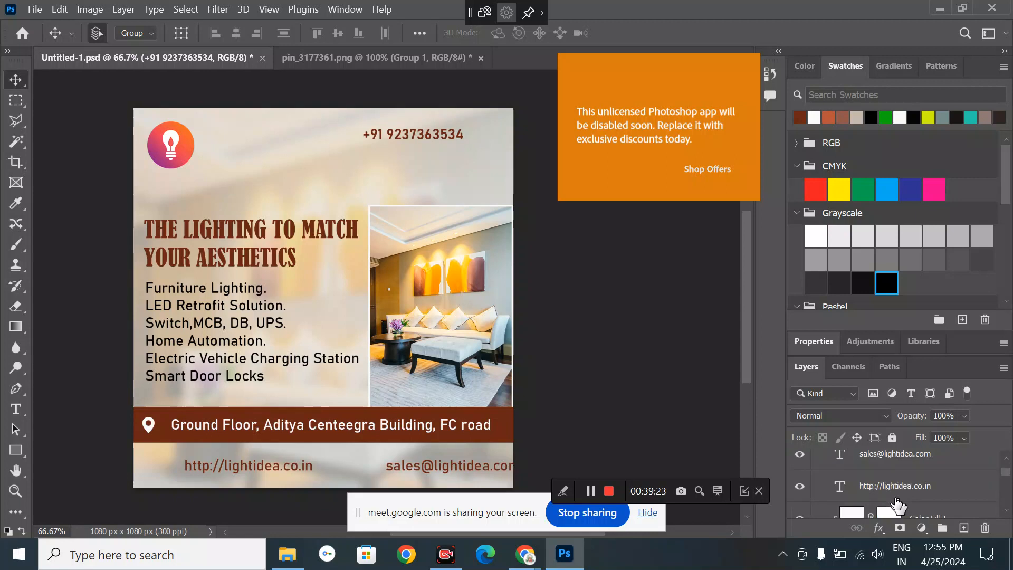
{"action": "scroll", "coordinate": [897, 493], "scroll_direction": "up", "scroll_amount": 1}
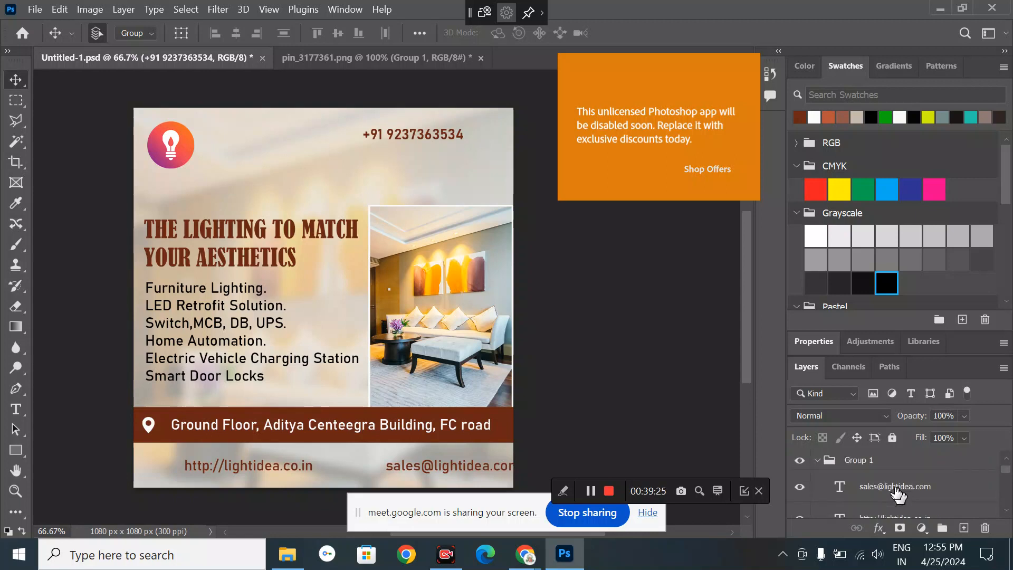
{"action": "left_click_drag", "start_coordinate": [897, 493], "coordinate": [885, 453]}
{"action": "scroll", "coordinate": [899, 493], "scroll_direction": "down", "scroll_amount": 2}
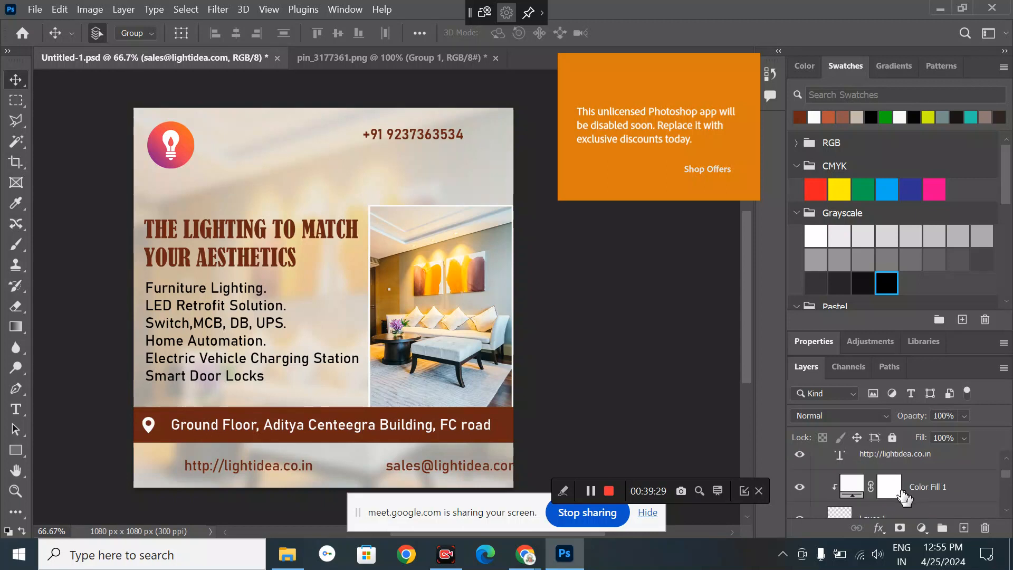
{"action": "scroll", "coordinate": [903, 496], "scroll_direction": "up", "scroll_amount": 2}
{"action": "left_click_drag", "start_coordinate": [899, 493], "coordinate": [874, 452]}
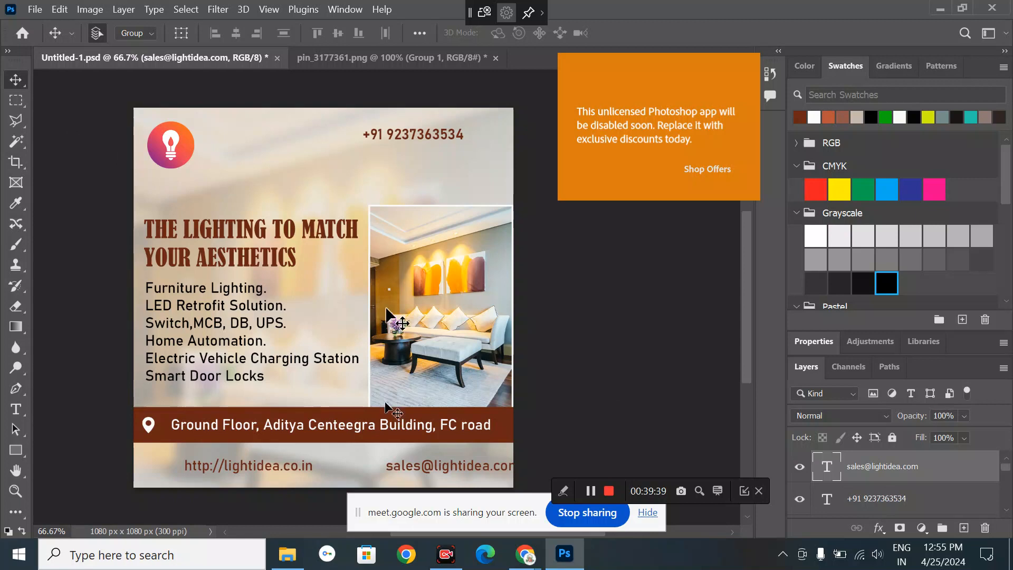
{"action": "left_click", "coordinate": [151, 432]}
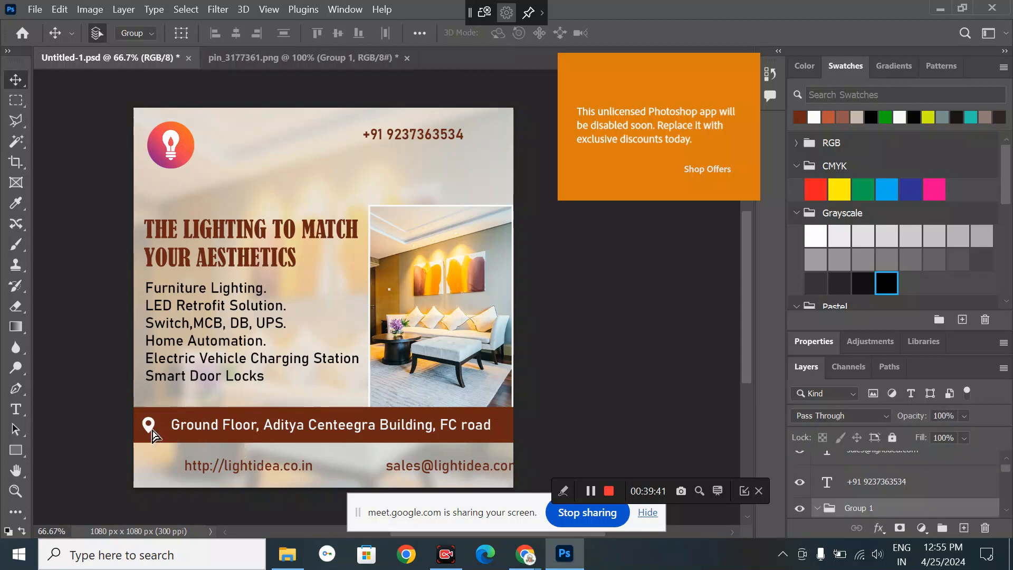
{"action": "left_click_drag", "start_coordinate": [152, 433], "coordinate": [156, 435]}
{"action": "scroll", "coordinate": [863, 490], "scroll_direction": "down", "scroll_amount": 3}
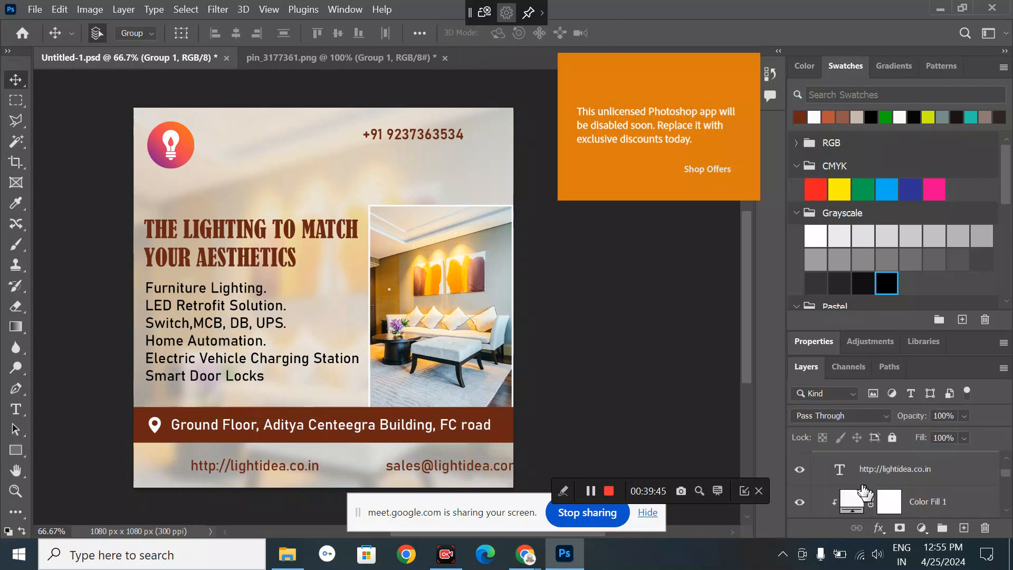
{"action": "left_click", "coordinate": [895, 469]}
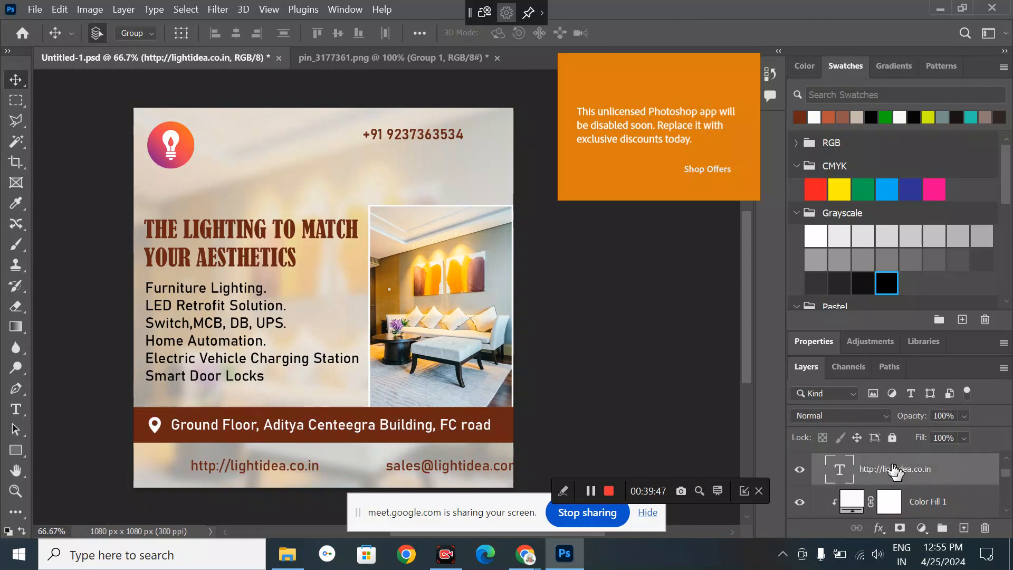
{"action": "mouse_move", "coordinate": [895, 469]}
{"action": "left_mouse_down"}
{"action": "mouse_move", "coordinate": [892, 437]}
{"action": "mouse_move", "coordinate": [893, 452]}
{"action": "left_mouse_up"}
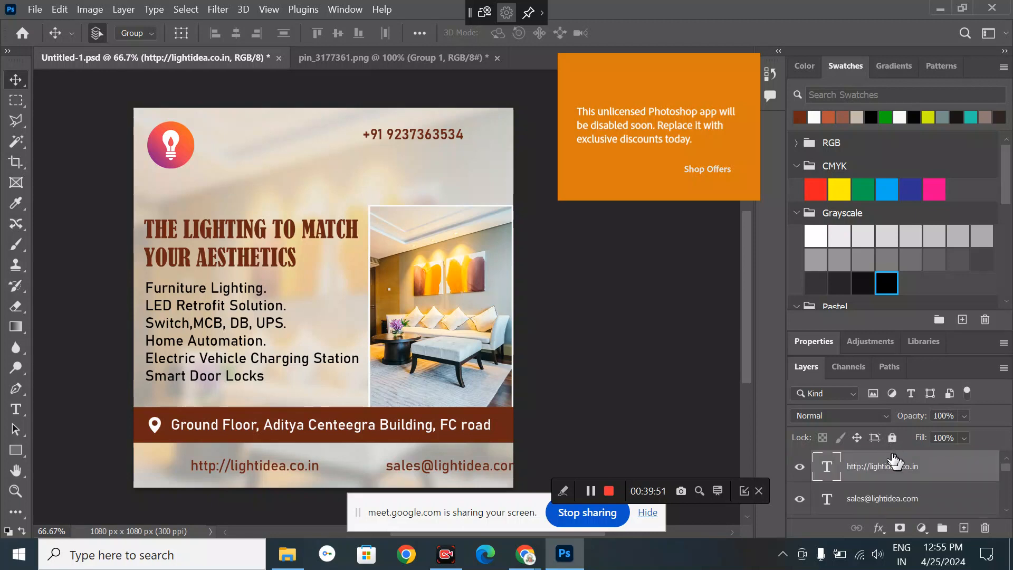
{"action": "left_click", "coordinate": [623, 451]}
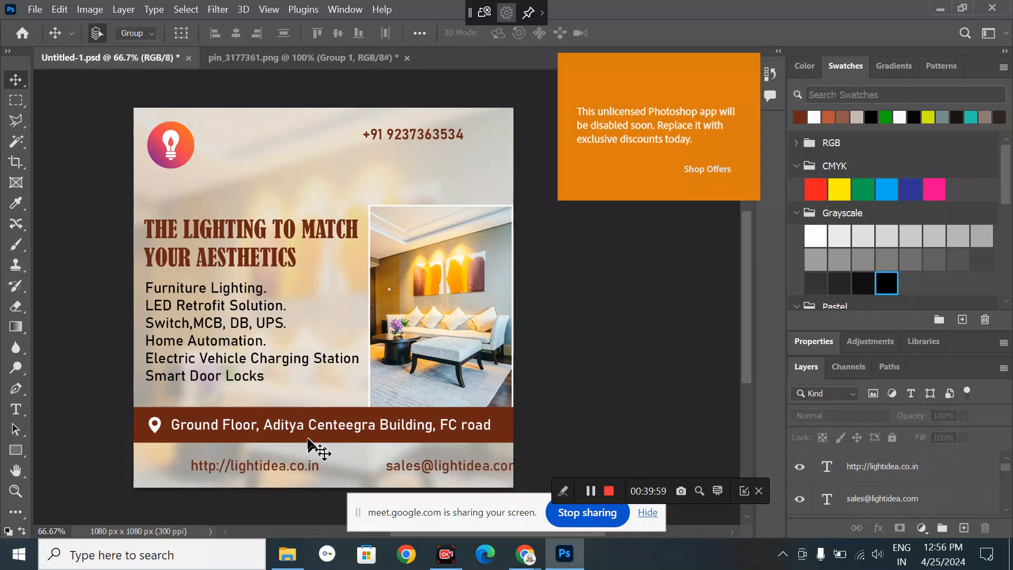
{"action": "left_click_drag", "start_coordinate": [464, 469], "coordinate": [379, 470]}
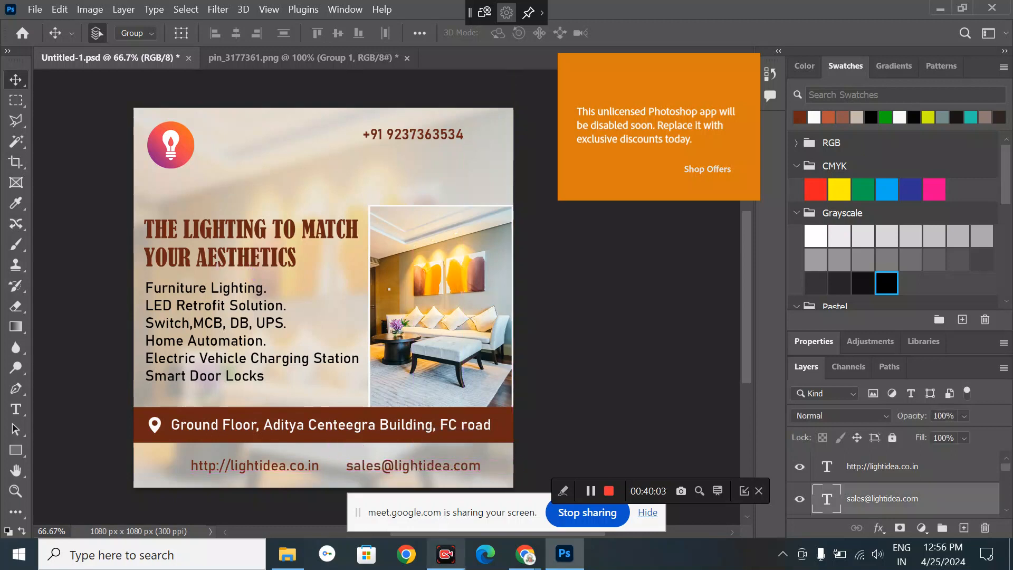
{"action": "mouse_move", "coordinate": [515, 564]}
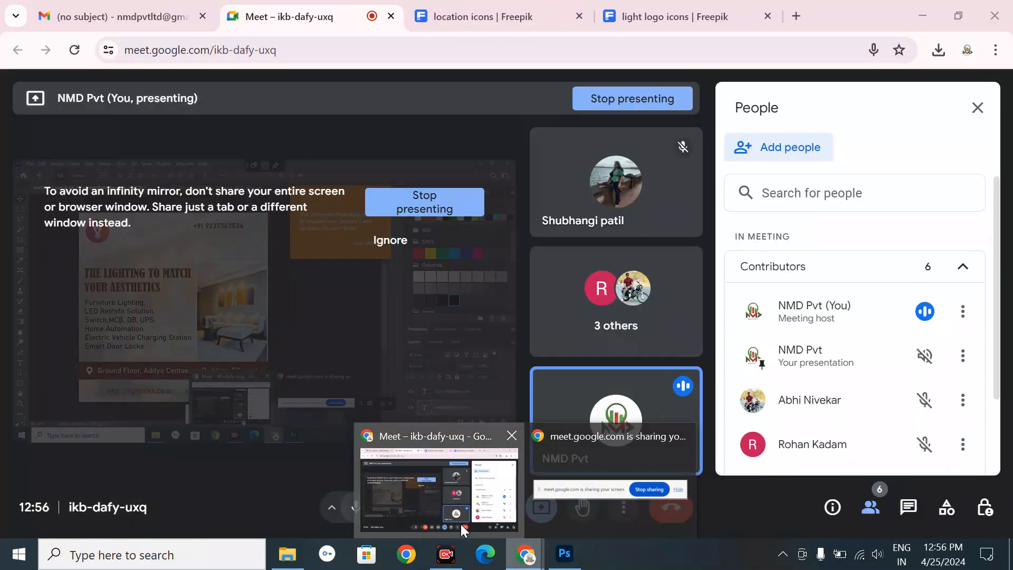
- Search Freepik icons for 'website' in place of the old location search
{"action": "left_click", "coordinate": [461, 523]}
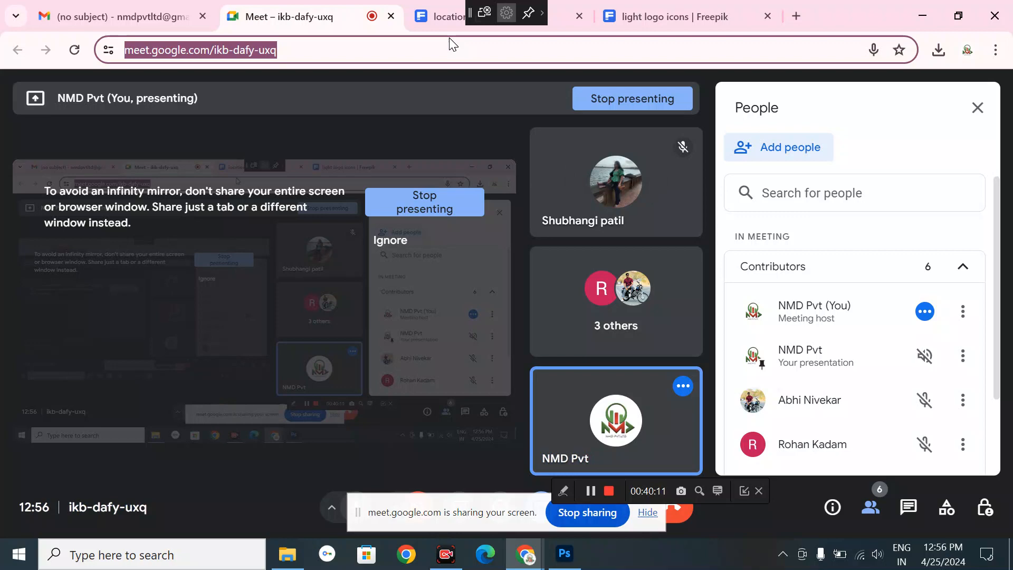
{"action": "left_click", "coordinate": [459, 22]}
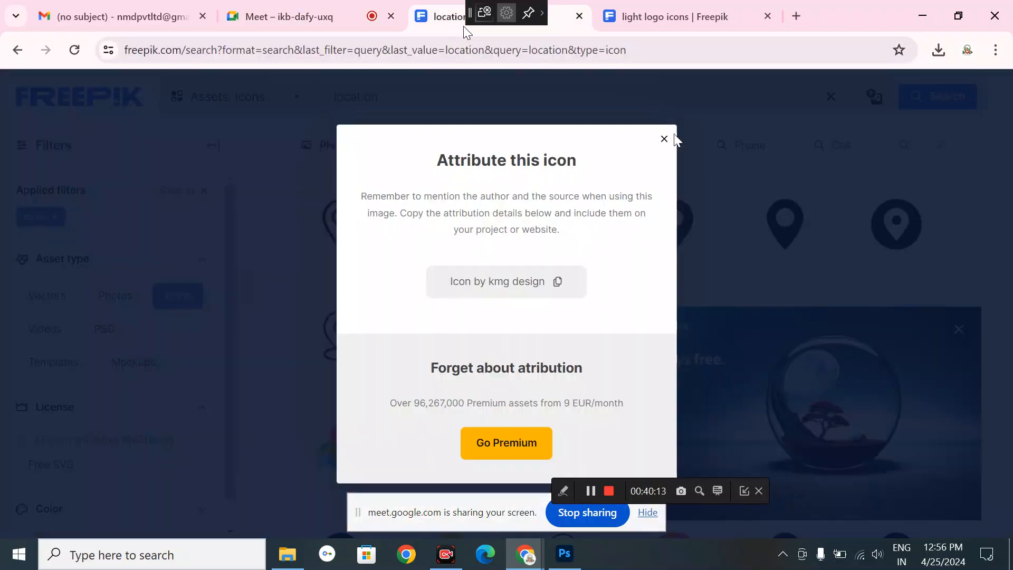
{"action": "left_click", "coordinate": [664, 139]}
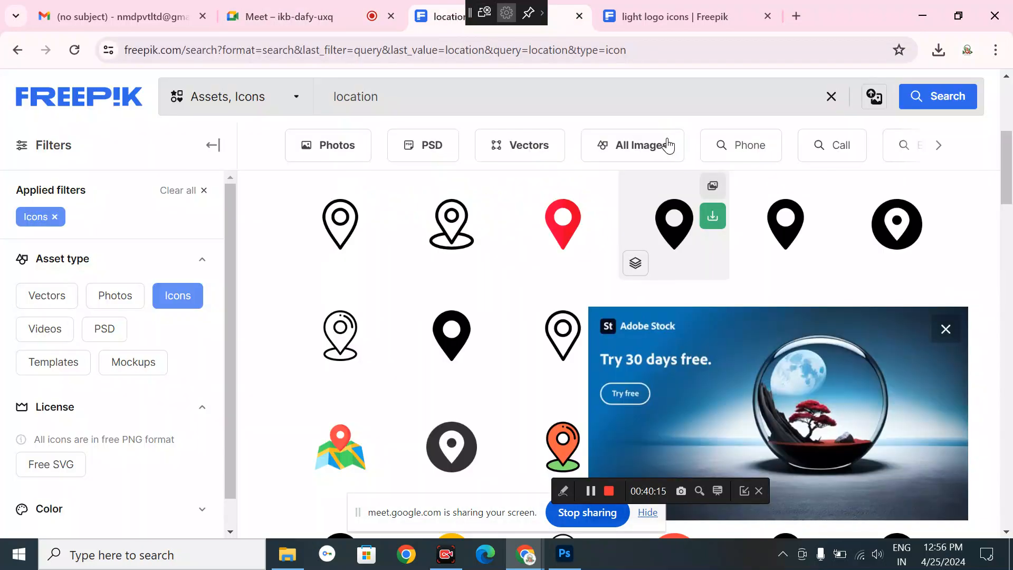
{"action": "left_click_drag", "start_coordinate": [378, 97], "coordinate": [324, 106]}
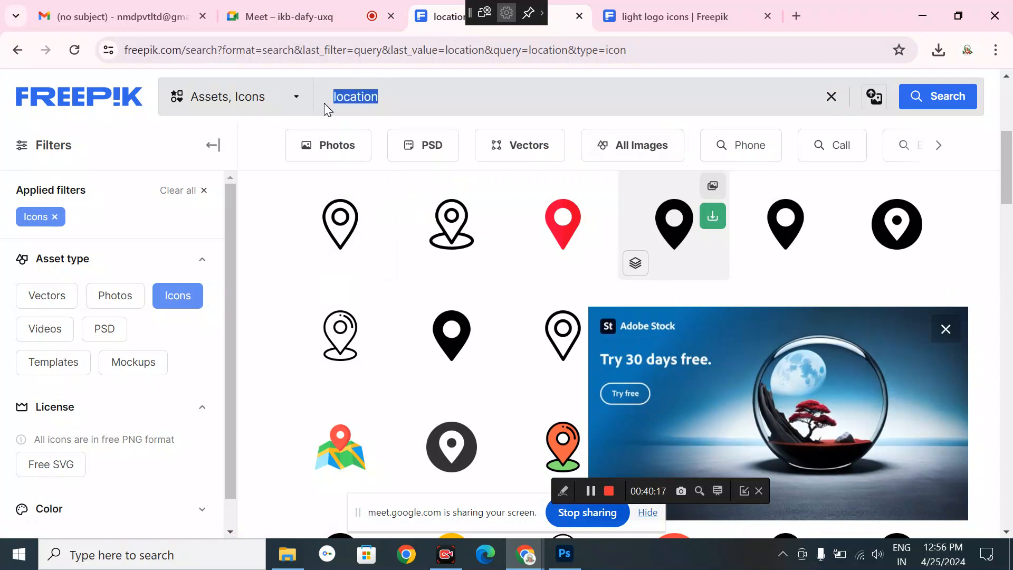
{"action": "type", "text": "website"}
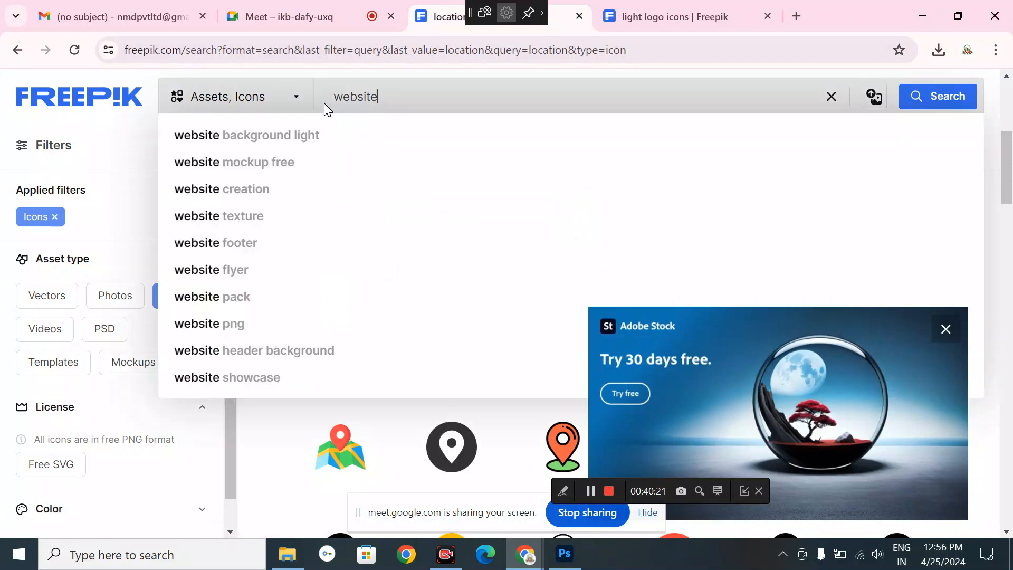
{"action": "key", "text": "Return"}
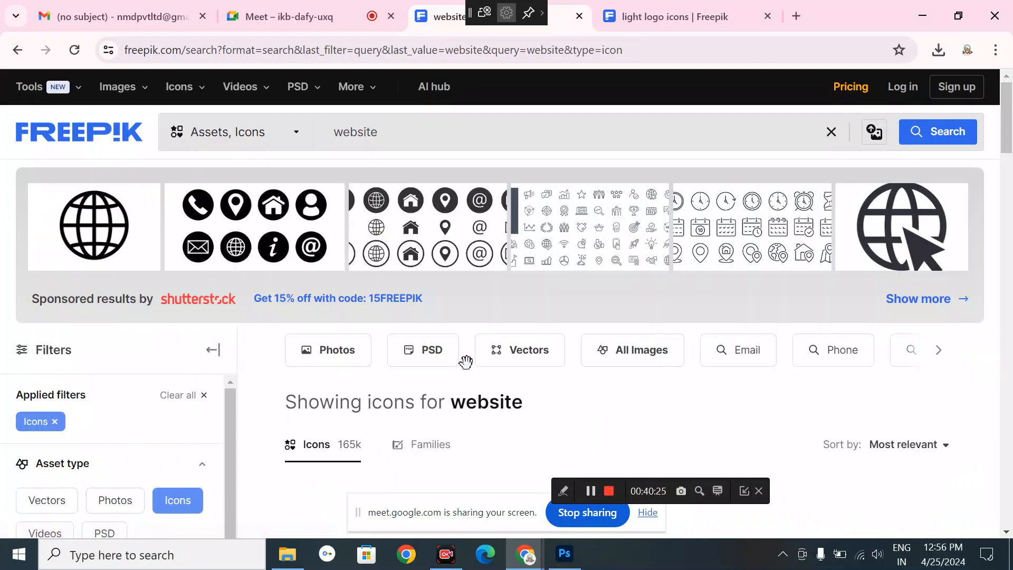
- Download the solid globe icon as a PNG
{"action": "scroll", "coordinate": [464, 358], "scroll_direction": "down", "scroll_amount": 3}
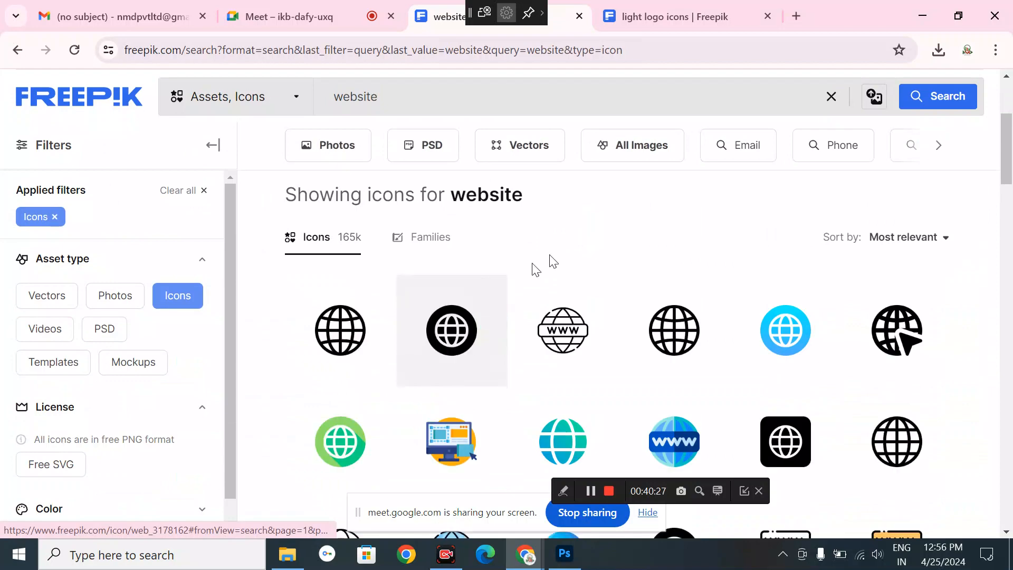
{"action": "scroll", "coordinate": [565, 250], "scroll_direction": "down", "scroll_amount": 8}
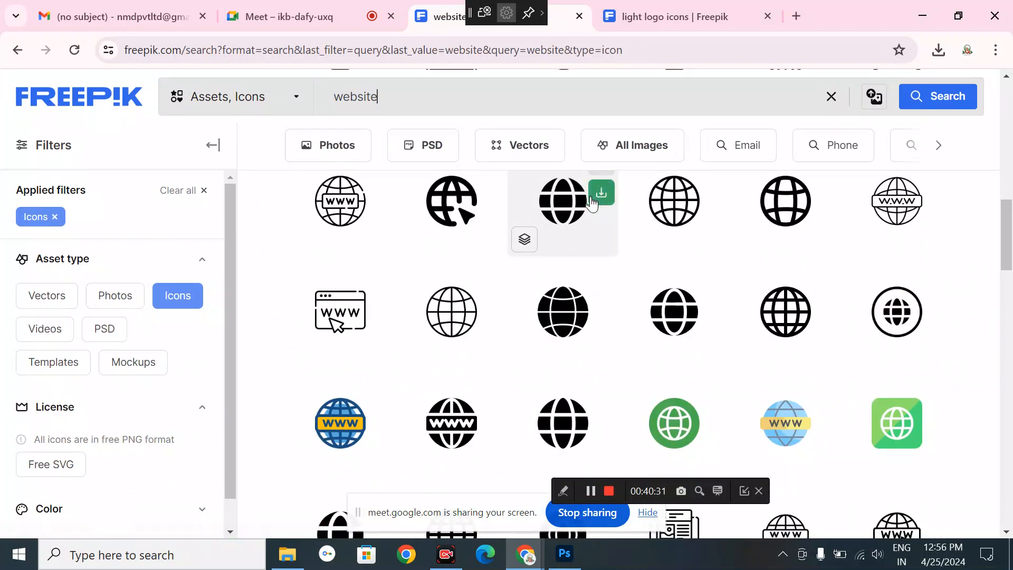
{"action": "left_click", "coordinate": [592, 202]}
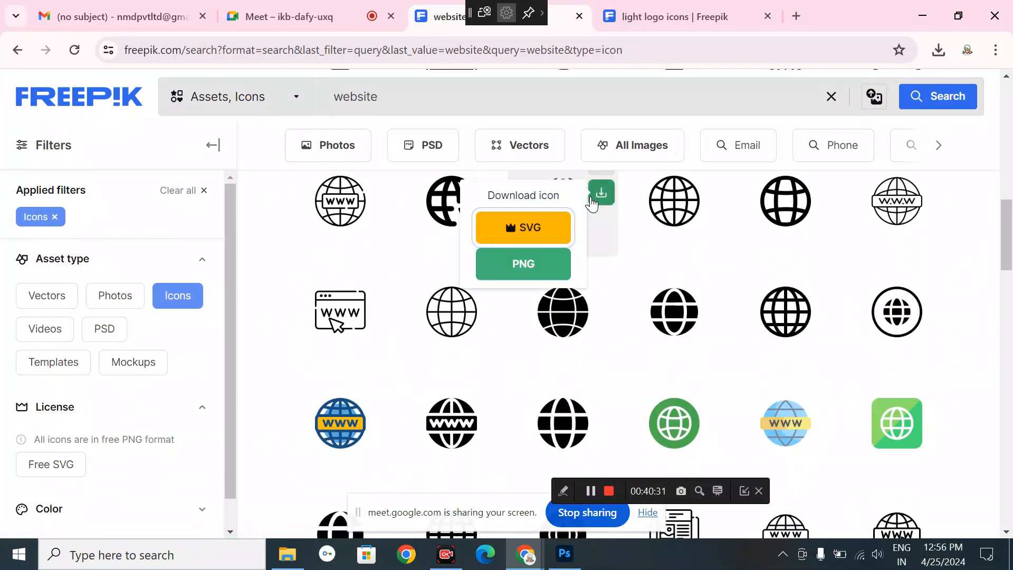
{"action": "left_click", "coordinate": [549, 266]}
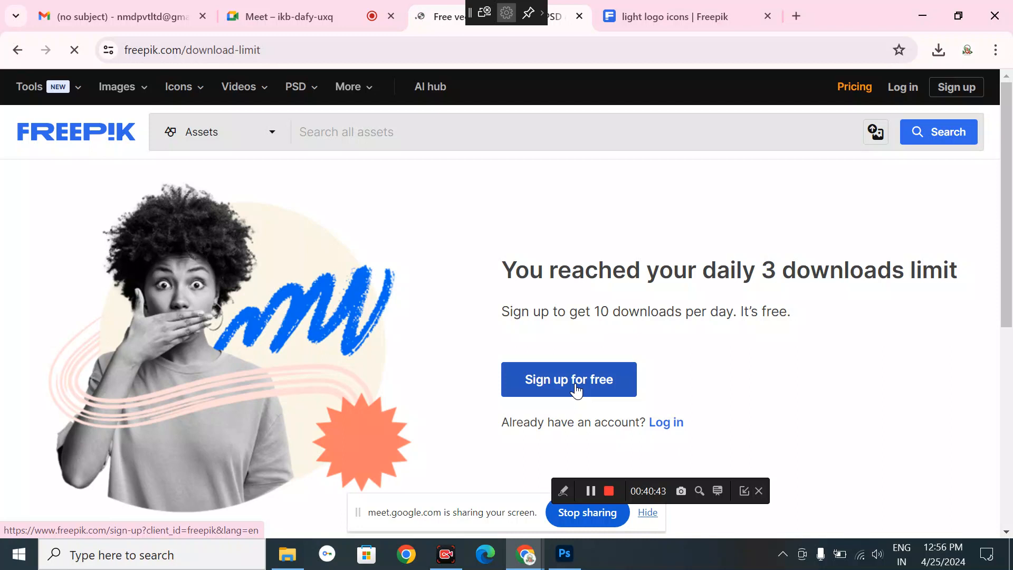
- Sign up to Freepik with the existing Google account
{"action": "left_click", "coordinate": [576, 391]}
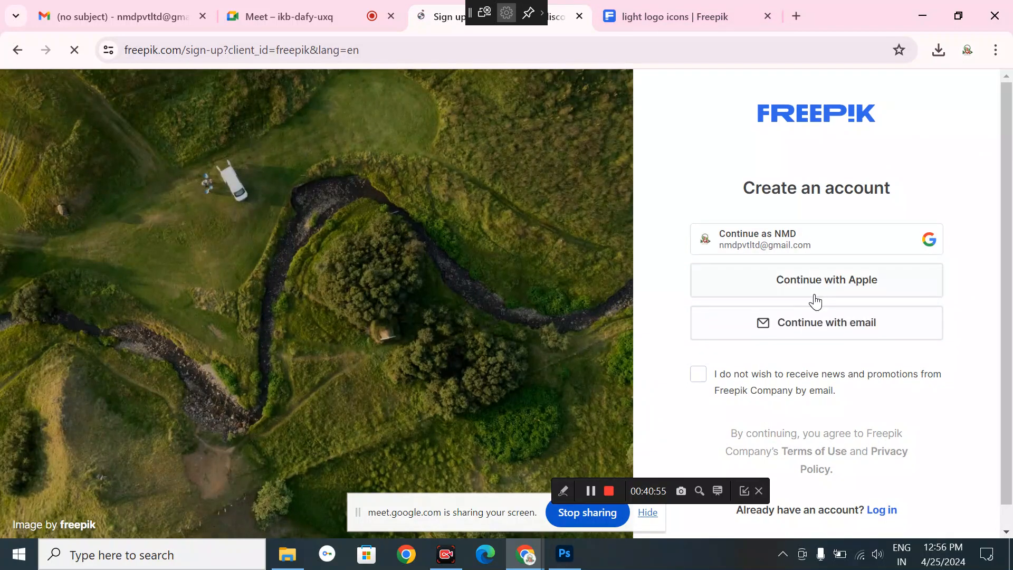
{"action": "left_click", "coordinate": [765, 244]}
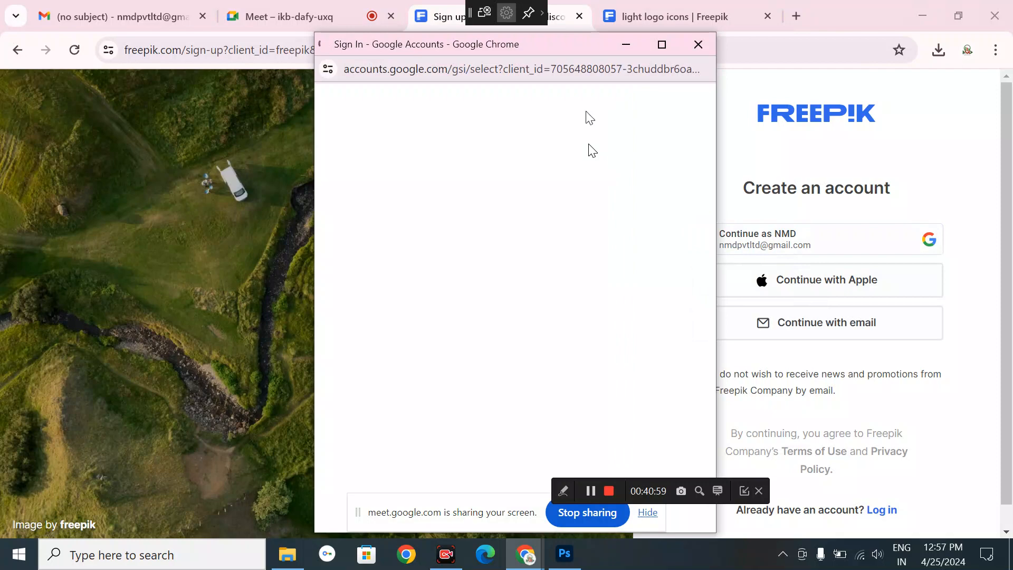
{"action": "left_click_drag", "start_coordinate": [576, 46], "coordinate": [343, 28]}
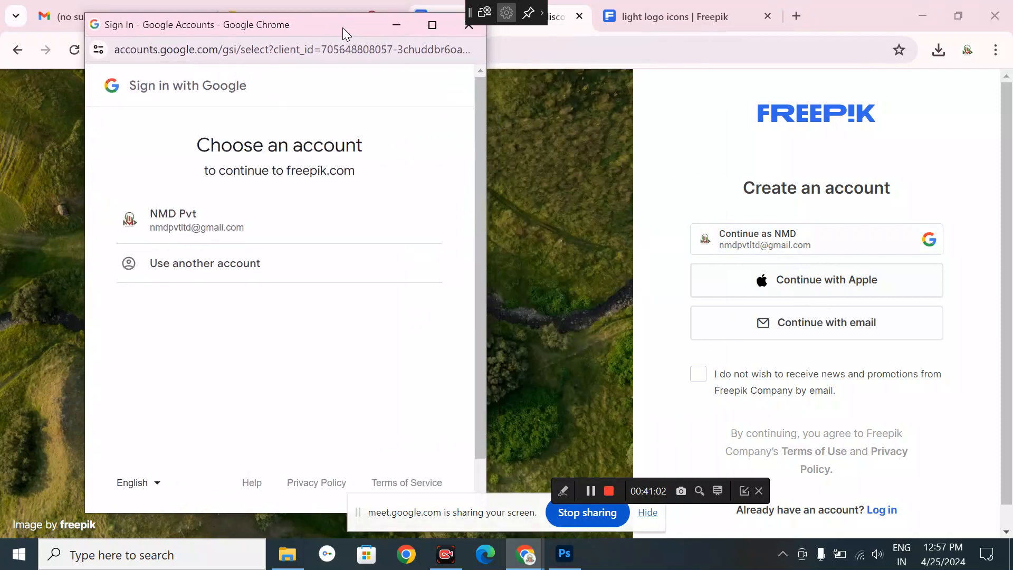
{"action": "left_click", "coordinate": [222, 232]}
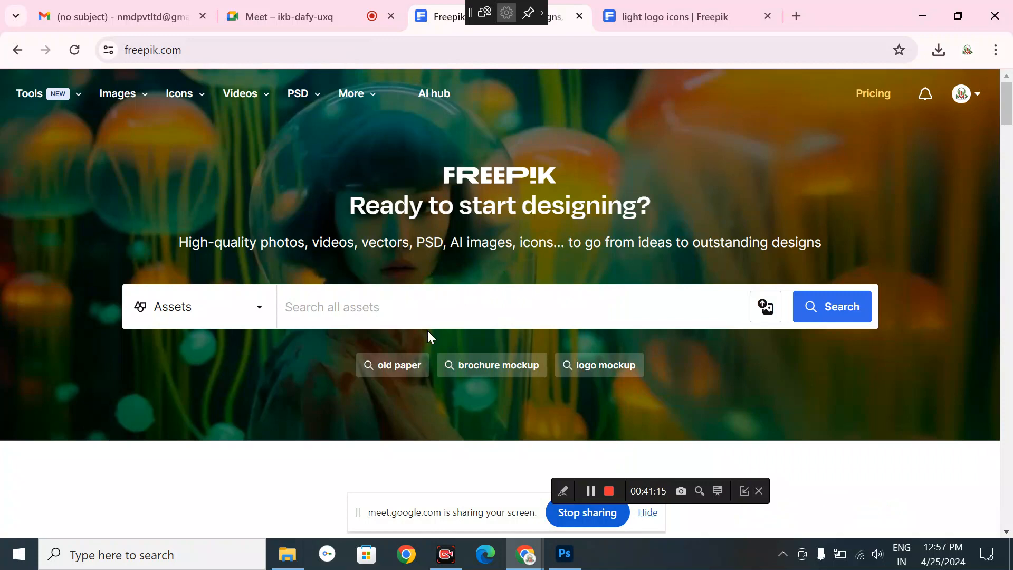
- Search 'website' again and filter the results to icons only
{"action": "left_click", "coordinate": [384, 311]}
{"action": "type", "text": "website"}
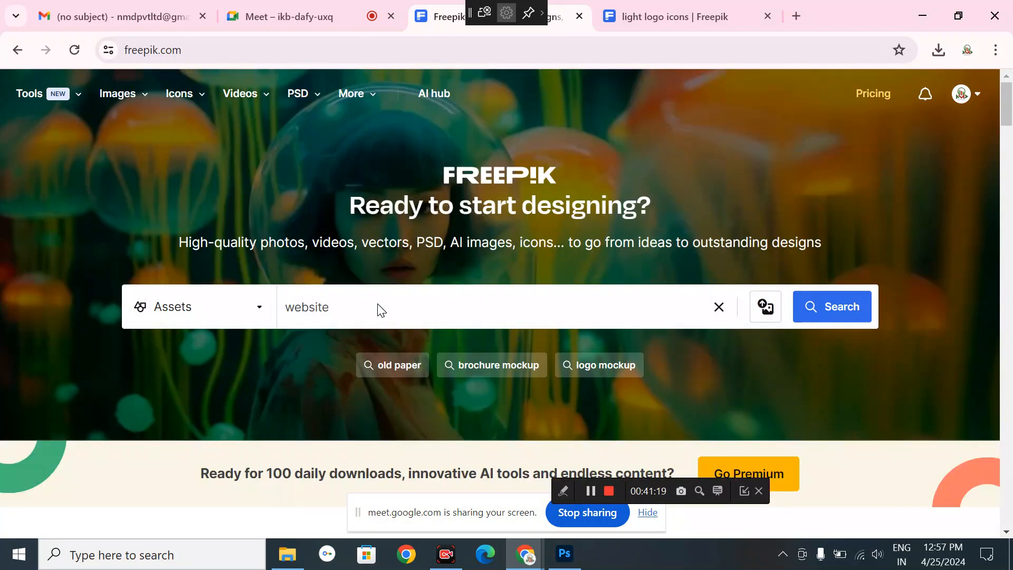
{"action": "key", "text": "Return"}
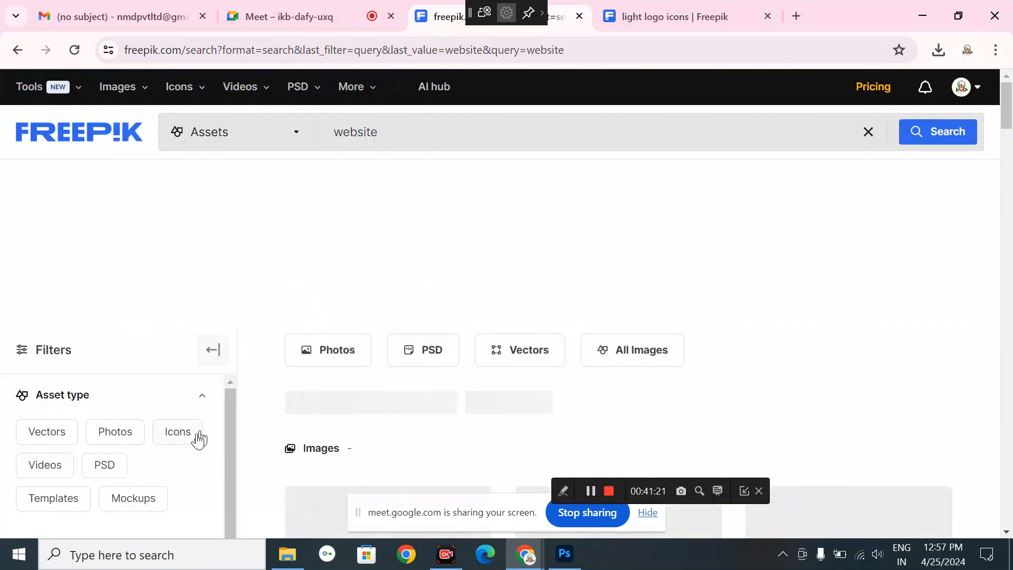
{"action": "left_click", "coordinate": [195, 442]}
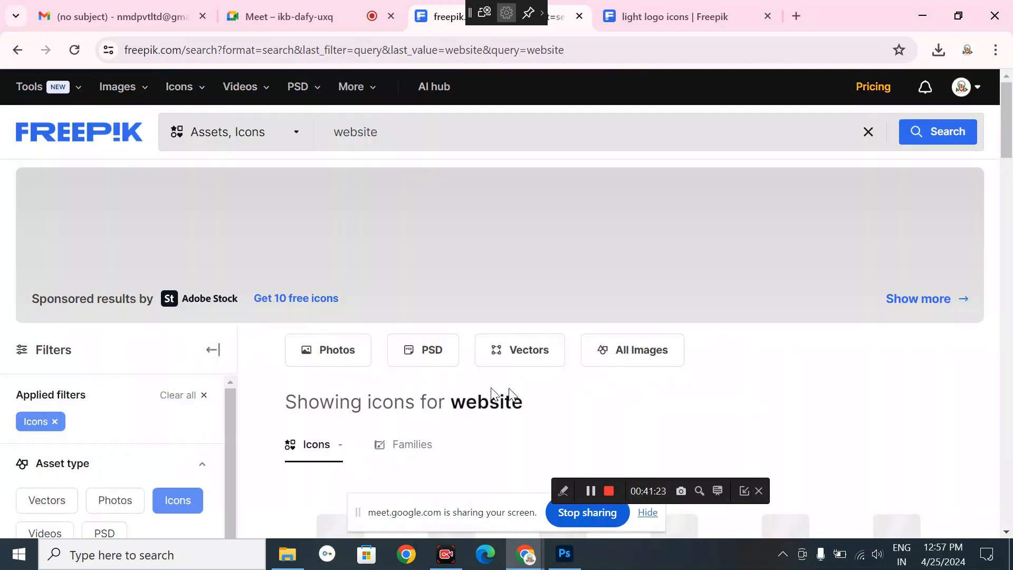
- Download the solid globe icon from the website results as a PNG
{"action": "scroll", "coordinate": [554, 382], "scroll_direction": "down", "scroll_amount": 3}
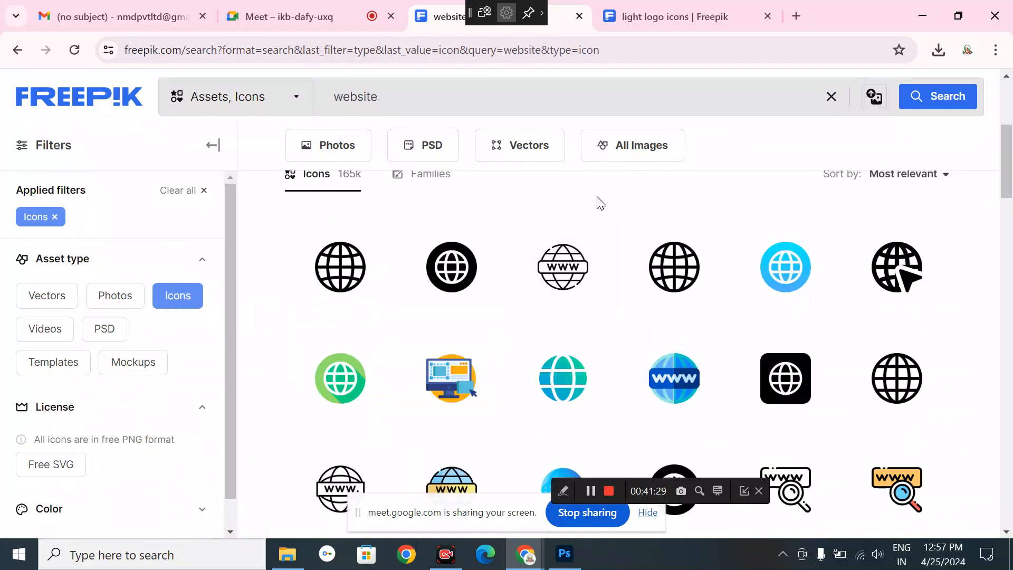
{"action": "scroll", "coordinate": [599, 203], "scroll_direction": "down", "scroll_amount": 4}
{"action": "right_click", "coordinate": [597, 197]}
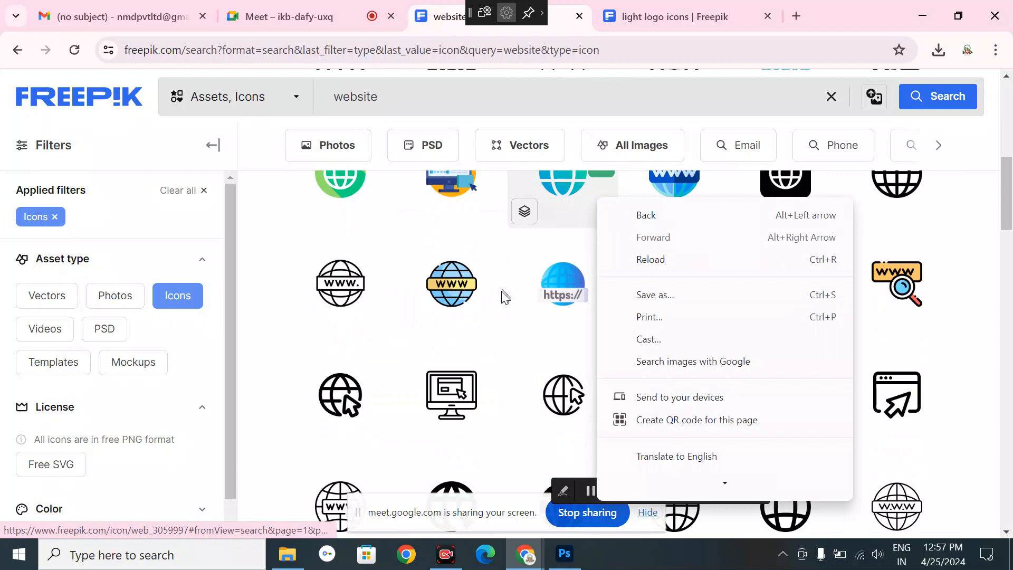
{"action": "left_click", "coordinate": [509, 404]}
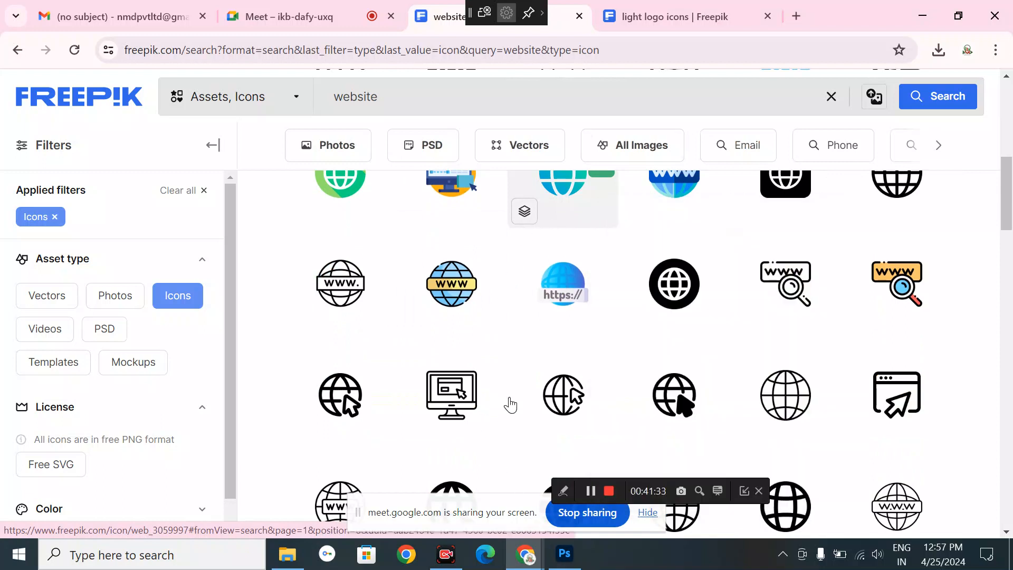
{"action": "left_click", "coordinate": [509, 399]}
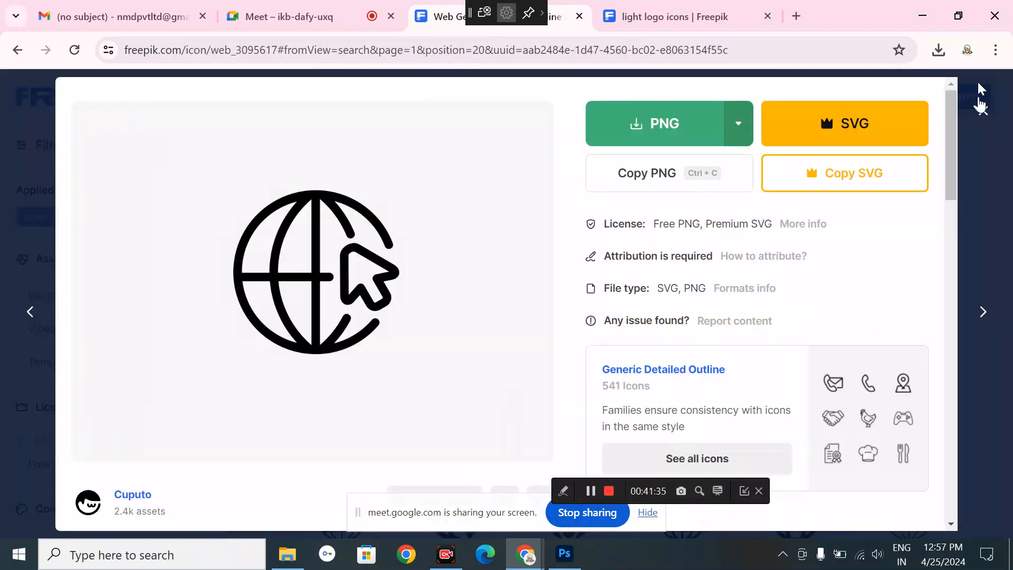
{"action": "left_click", "coordinate": [979, 104]}
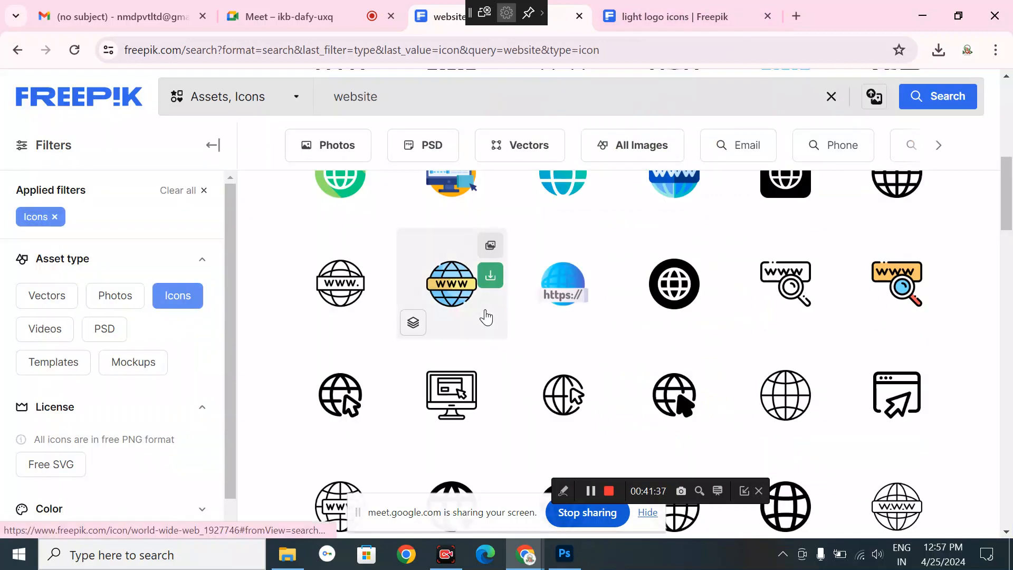
{"action": "scroll", "coordinate": [486, 317], "scroll_direction": "down", "scroll_amount": 4}
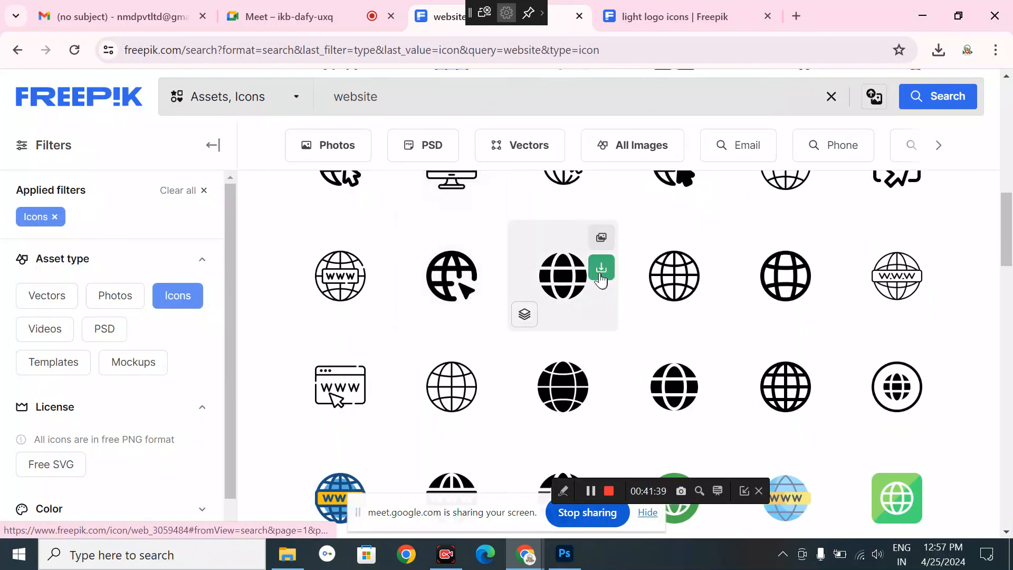
{"action": "left_click", "coordinate": [600, 268]}
{"action": "left_click", "coordinate": [541, 340]}
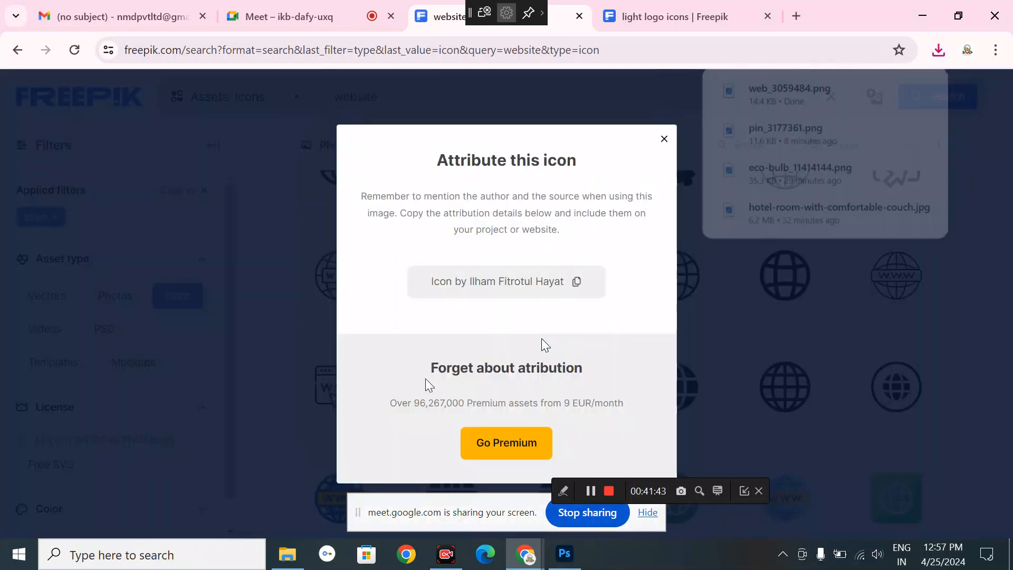
- Search for 'mail' icons and download the mail icon as a PNG
{"action": "left_click", "coordinate": [663, 140]}
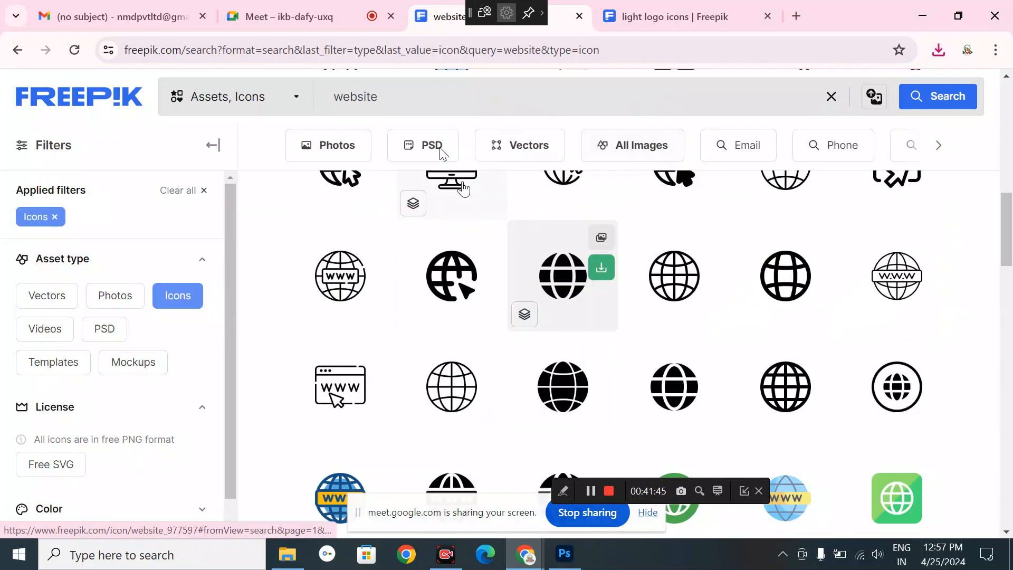
{"action": "key", "text": "ctrl+a"}
{"action": "type", "text": "m"}
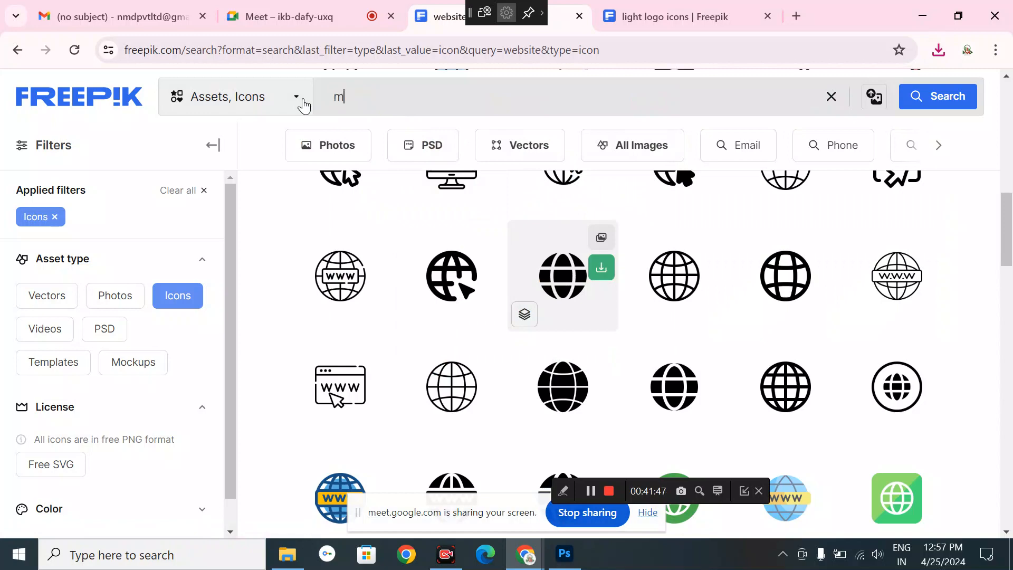
{"action": "key", "text": "Return"}
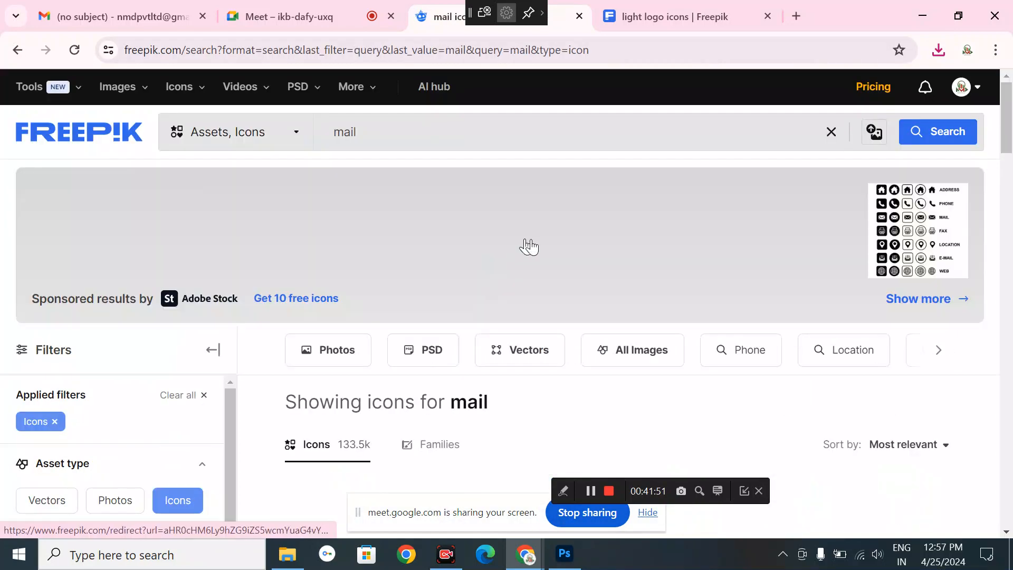
{"action": "scroll", "coordinate": [516, 409], "scroll_direction": "down", "scroll_amount": 3}
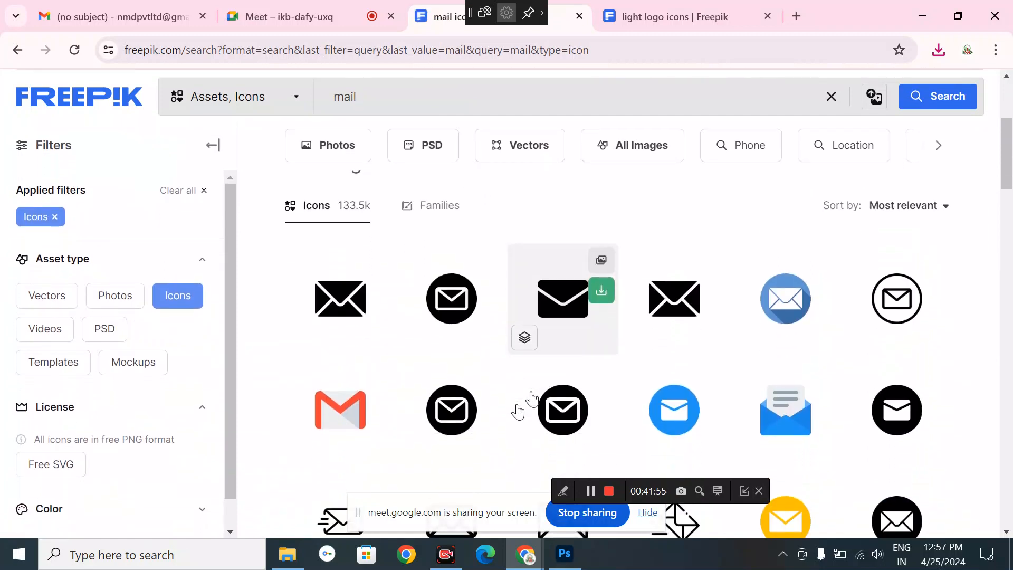
{"action": "left_click", "coordinate": [602, 291]}
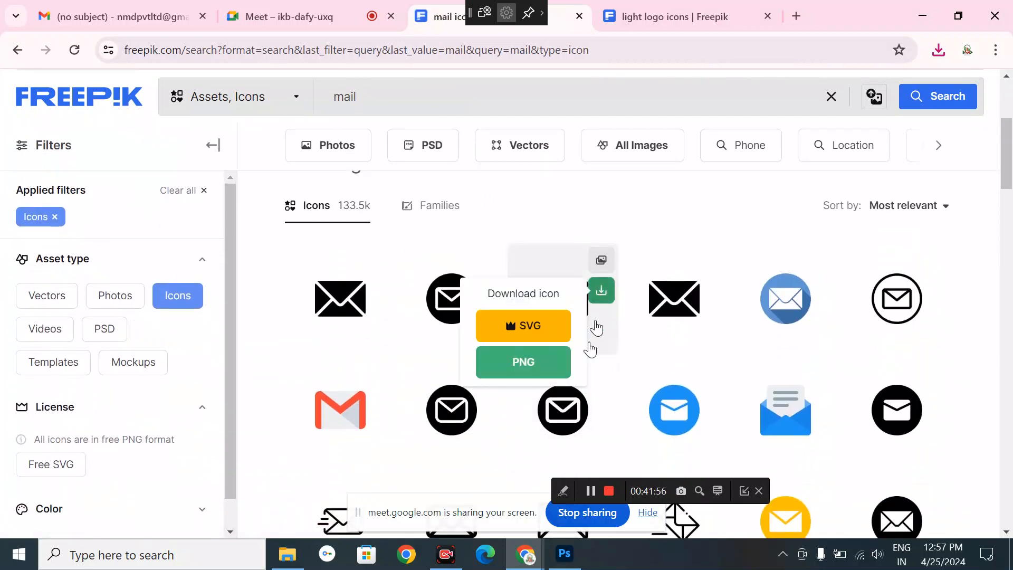
{"action": "left_click", "coordinate": [544, 362]}
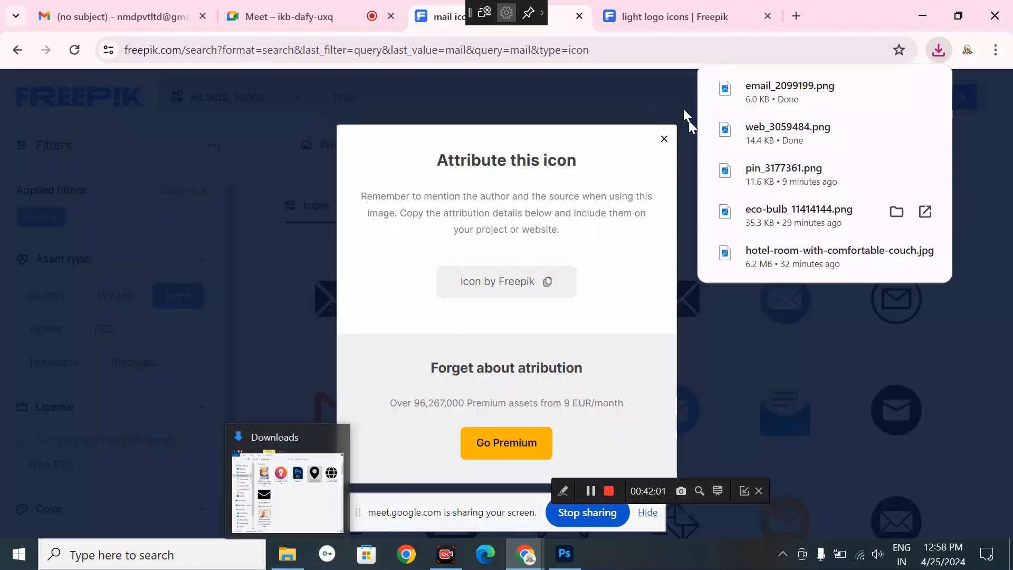
- Search for 'contact' icons and download a phone-call icon as a PNG
{"action": "left_click", "coordinate": [664, 139]}
{"action": "double_click", "coordinate": [344, 97]}
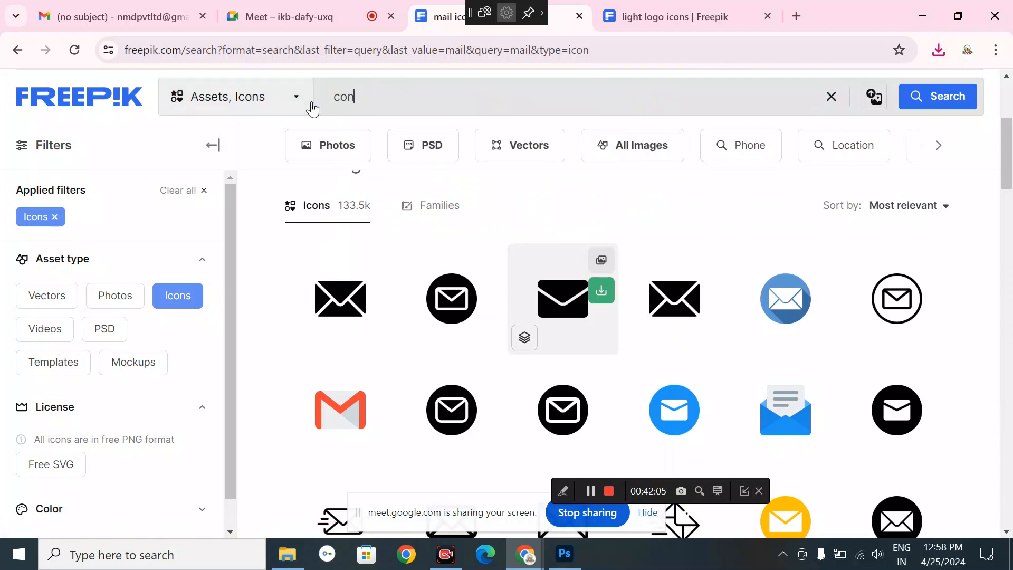
{"action": "key", "text": "Return"}
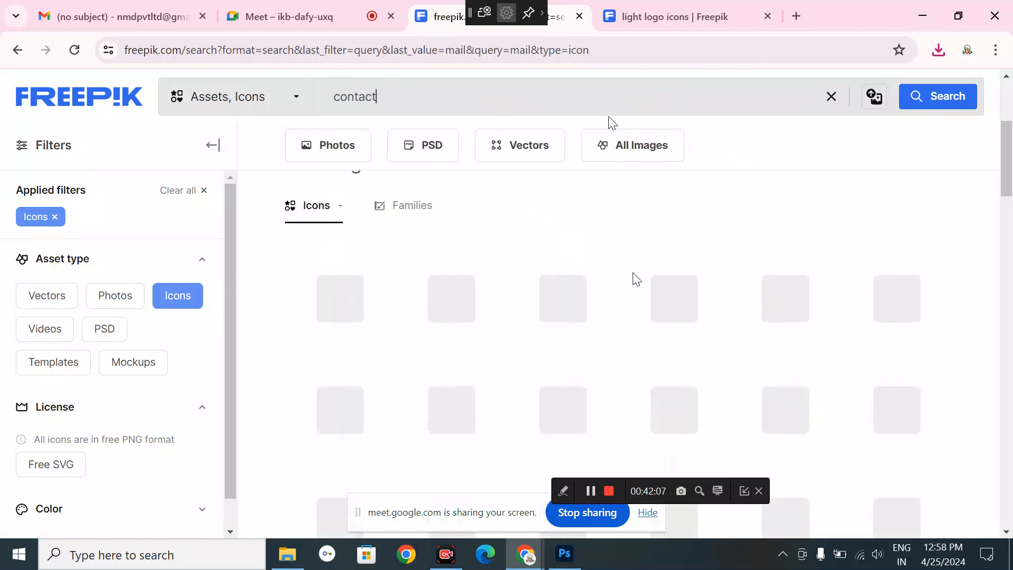
{"action": "scroll", "coordinate": [479, 321], "scroll_direction": "down", "scroll_amount": 1}
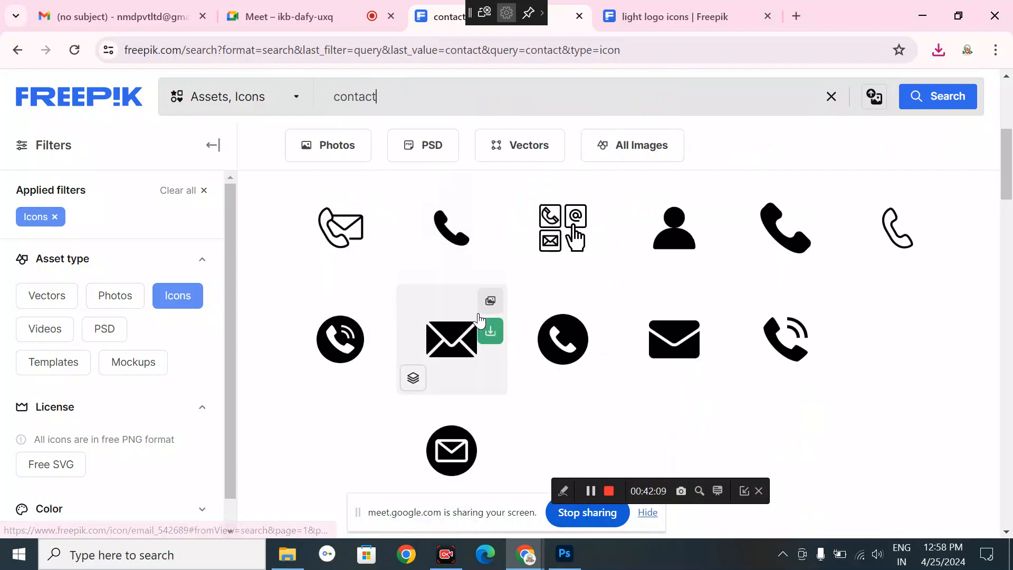
{"action": "scroll", "coordinate": [479, 320], "scroll_direction": "up", "scroll_amount": 5}
{"action": "scroll", "coordinate": [512, 452], "scroll_direction": "down", "scroll_amount": 2}
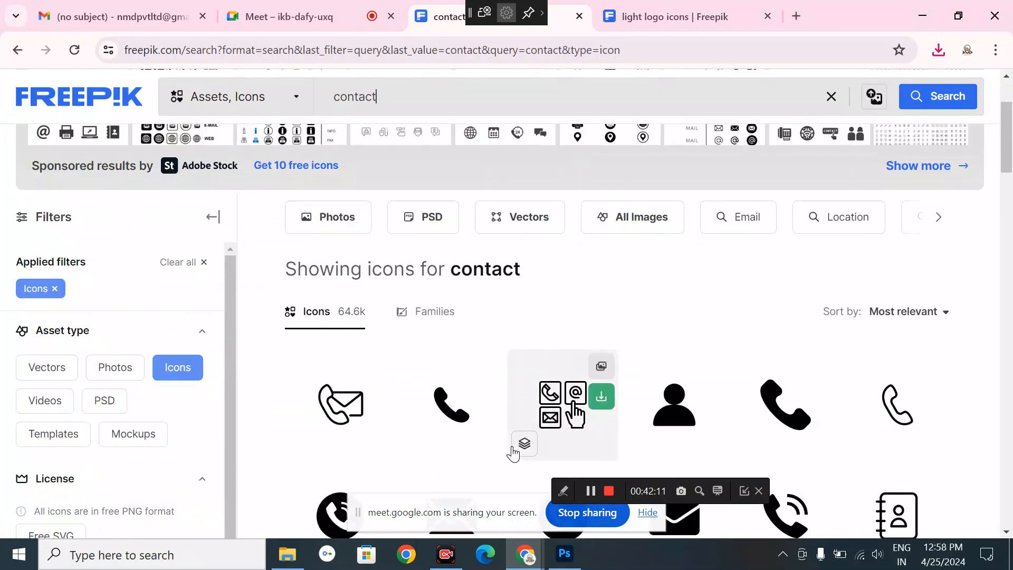
{"action": "scroll", "coordinate": [522, 446], "scroll_direction": "down", "scroll_amount": 2}
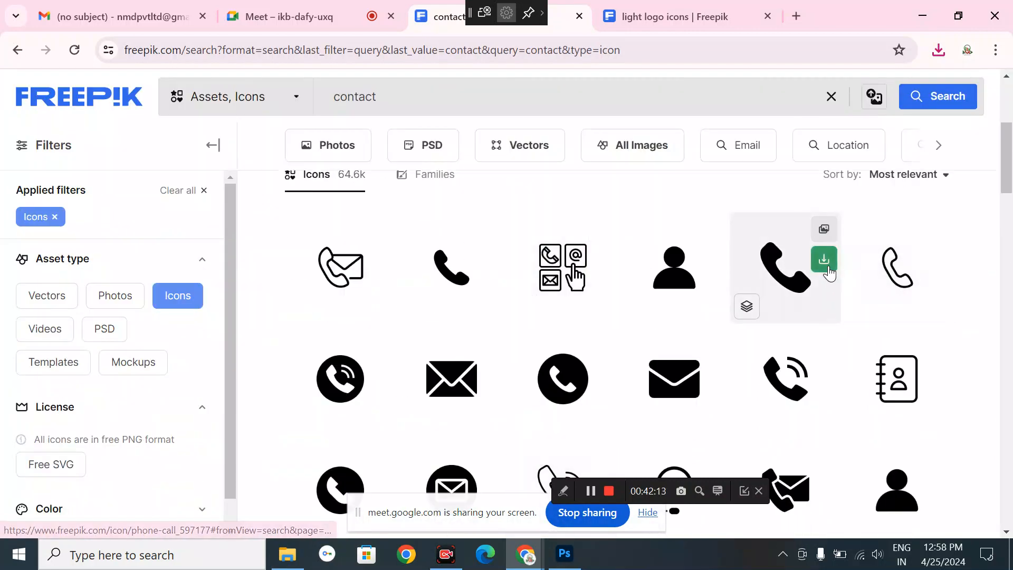
{"action": "left_click", "coordinate": [824, 259]}
{"action": "left_click", "coordinate": [760, 329]}
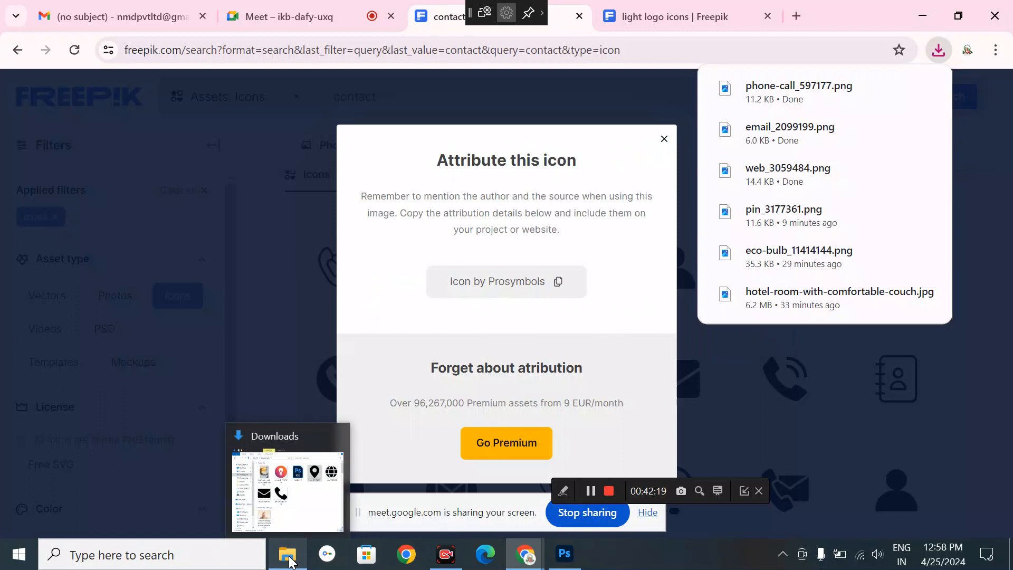
- Open the downloaded web, email and phone-call icon PNGs in Photoshop
{"action": "left_click", "coordinate": [290, 561]}
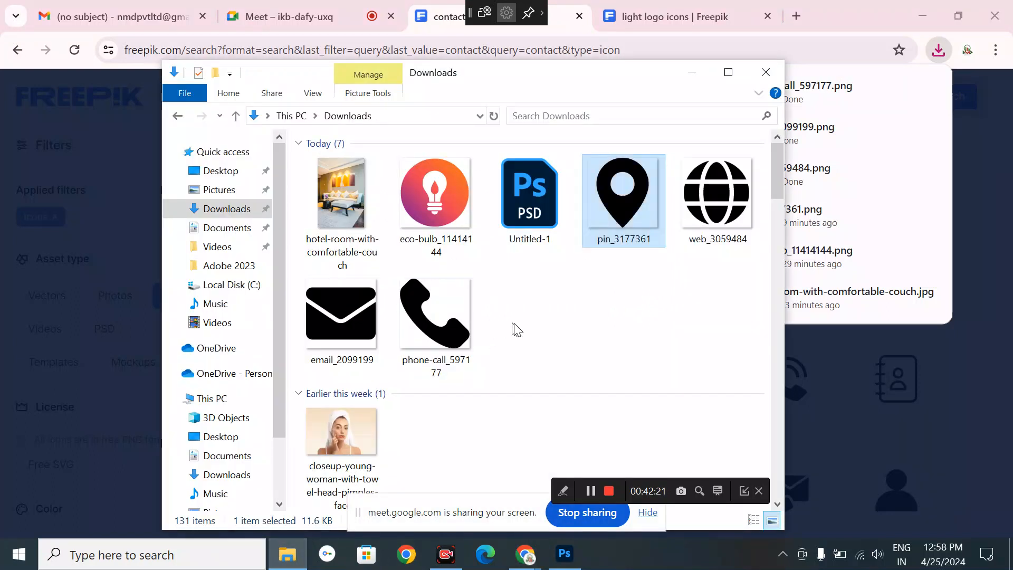
{"action": "left_click_drag", "start_coordinate": [516, 329], "coordinate": [306, 279]}
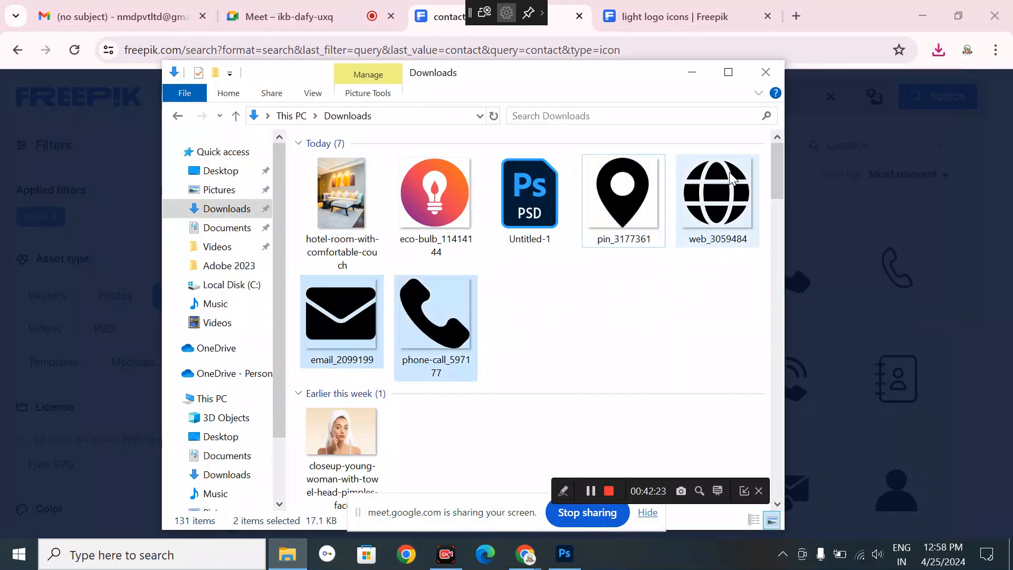
{"action": "left_click_drag", "start_coordinate": [726, 210], "coordinate": [532, 59]}
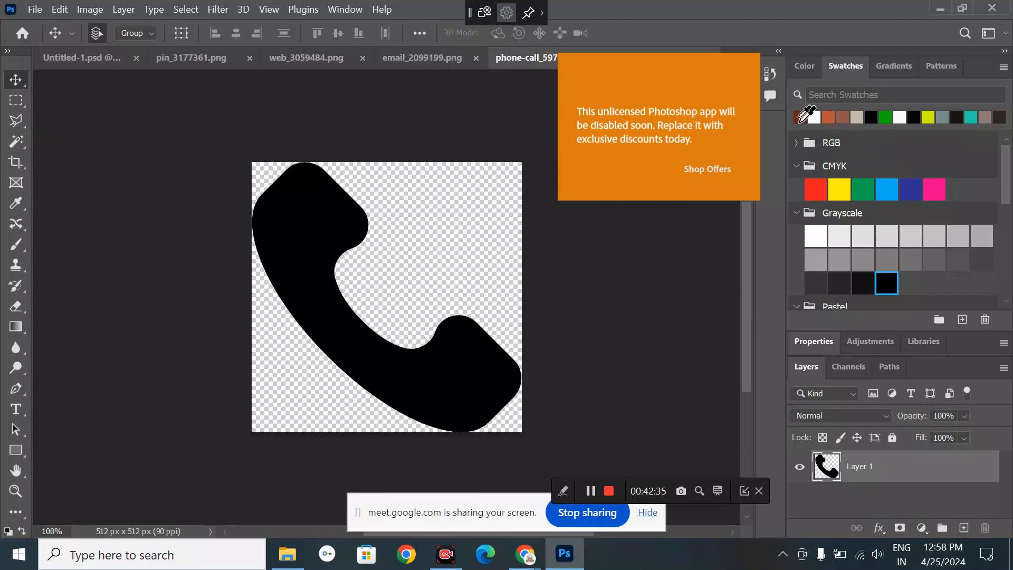
- Fill the phone icon dark brown and Quick Export it over phone-call_597177.png
{"action": "left_click_drag", "start_coordinate": [801, 119], "coordinate": [338, 222]}
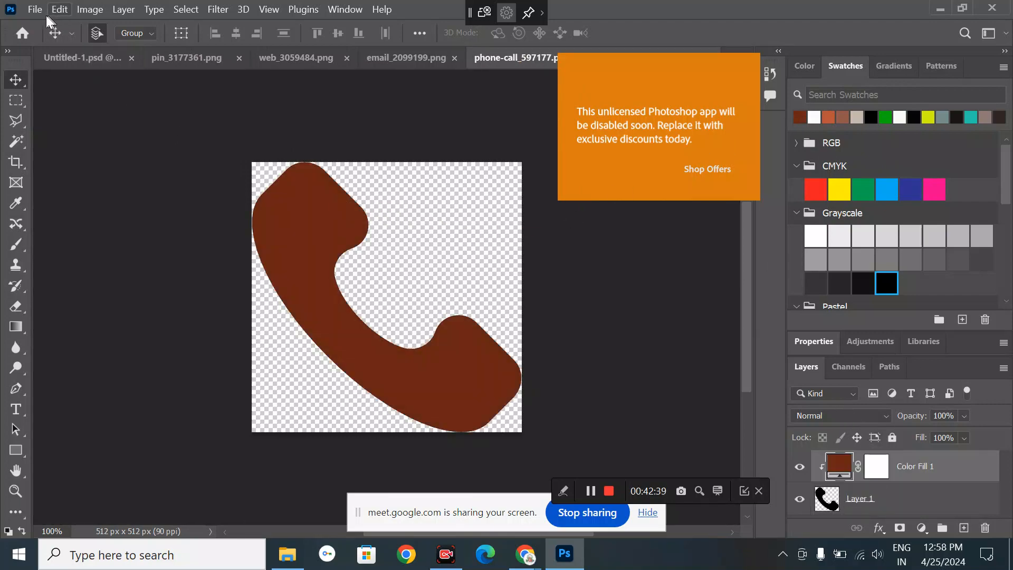
{"action": "left_click", "coordinate": [35, 9]}
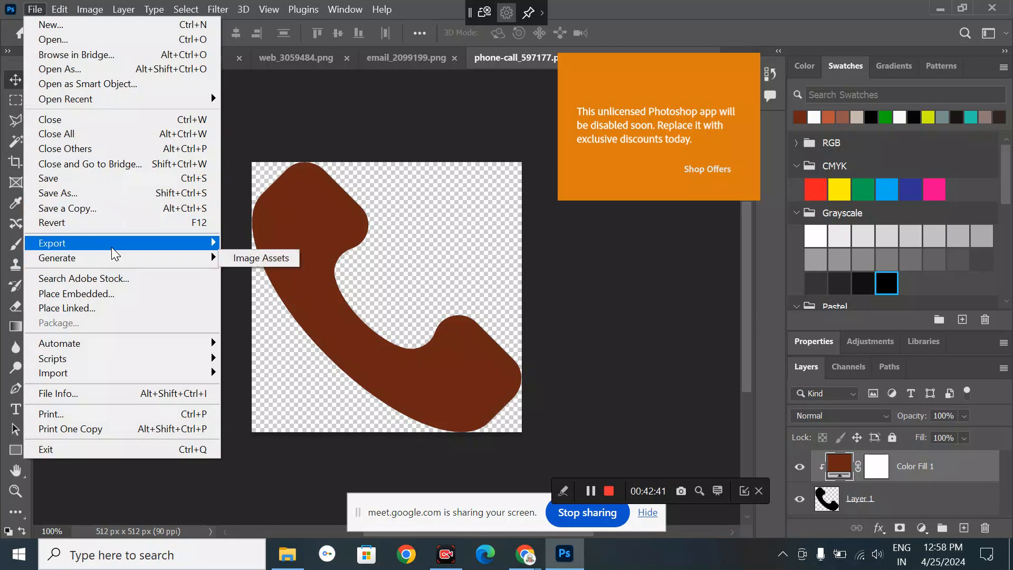
{"action": "mouse_move", "coordinate": [112, 245]}
{"action": "left_click", "coordinate": [262, 241]}
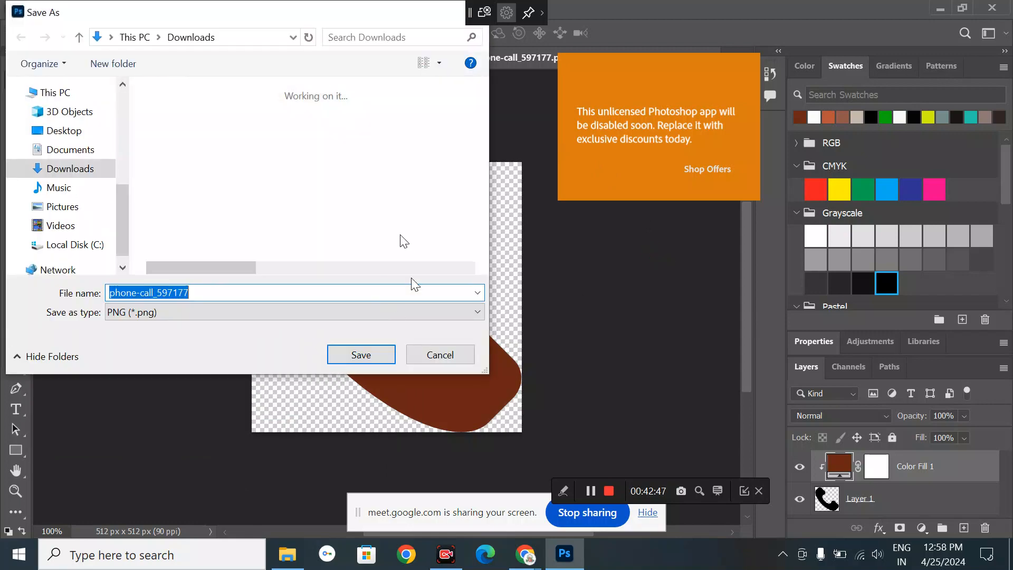
{"action": "left_click", "coordinate": [378, 351]}
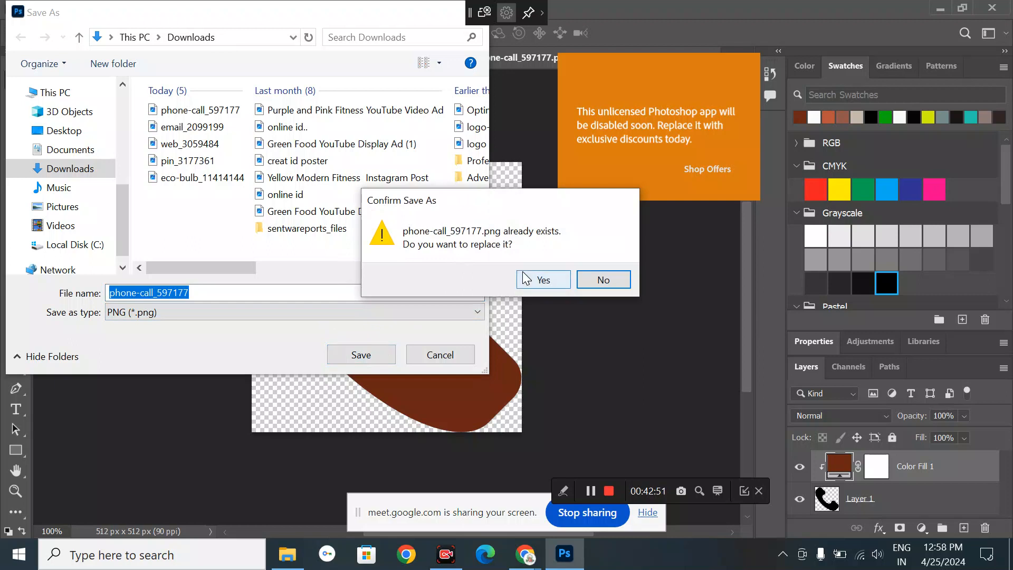
{"action": "left_click", "coordinate": [619, 280]}
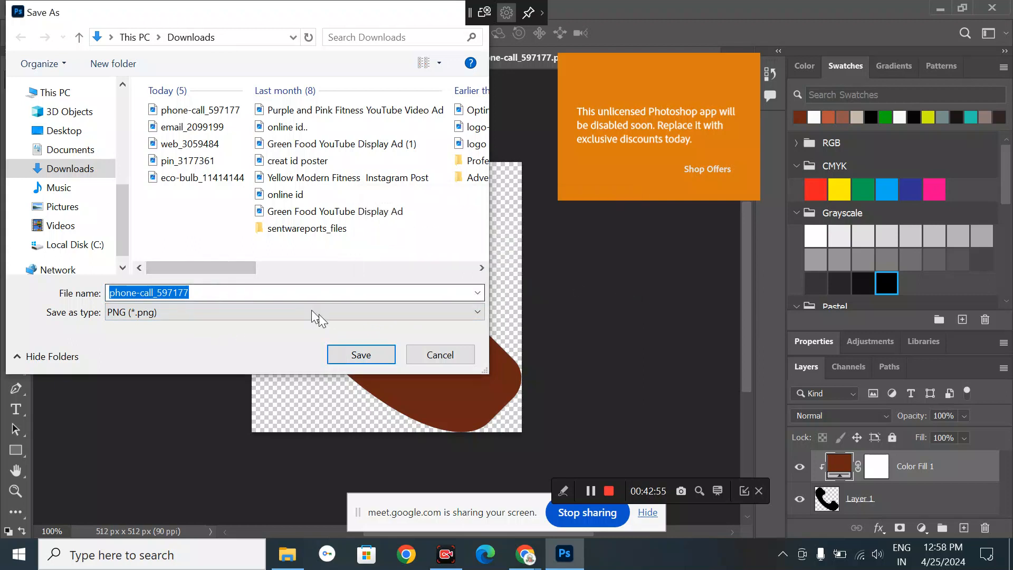
{"action": "left_click", "coordinate": [345, 354]}
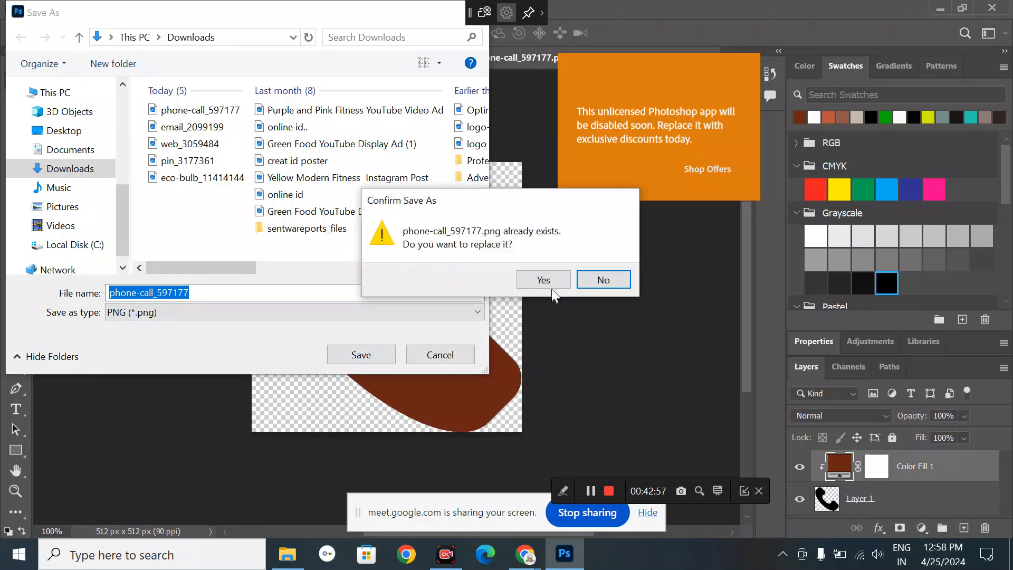
{"action": "left_click", "coordinate": [551, 286]}
{"action": "left_click", "coordinate": [286, 555]}
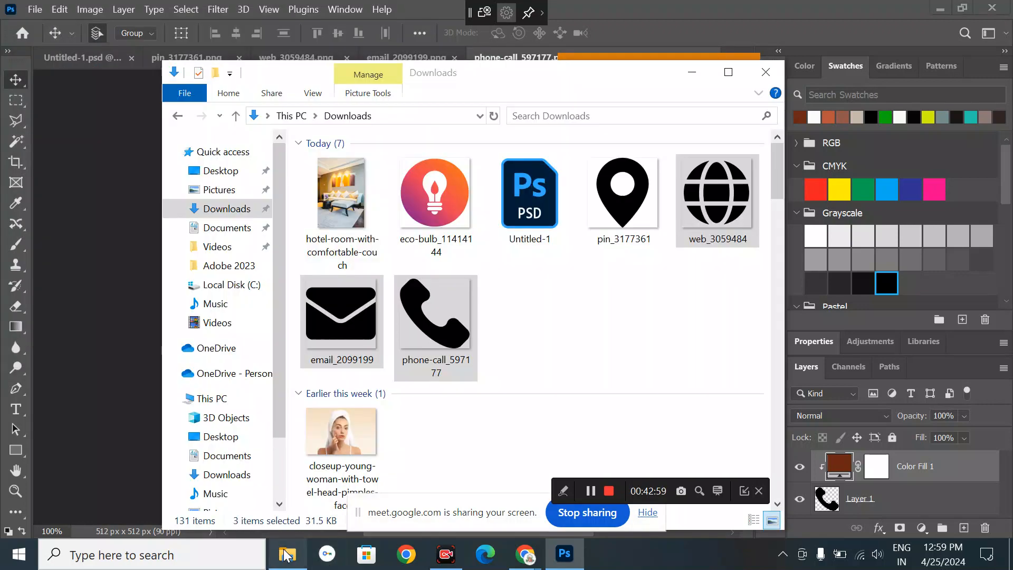
- Place the brown phone-call_597177.png into the lighting flyer
{"action": "left_click_drag", "start_coordinate": [443, 311], "coordinate": [240, 200]}
{"action": "left_click", "coordinate": [87, 58]}
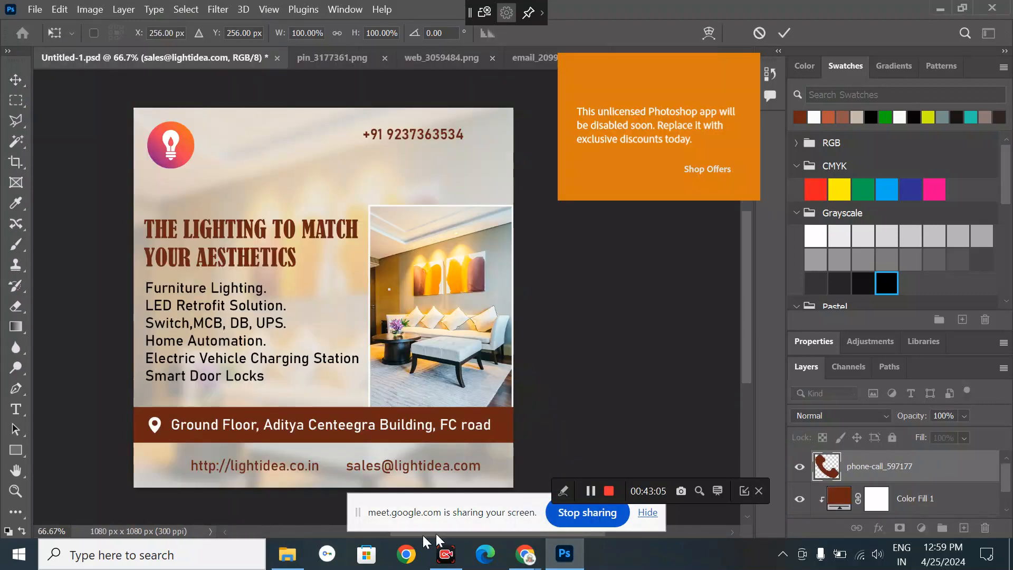
{"action": "key", "text": "Return"}
{"action": "left_click", "coordinate": [288, 554]}
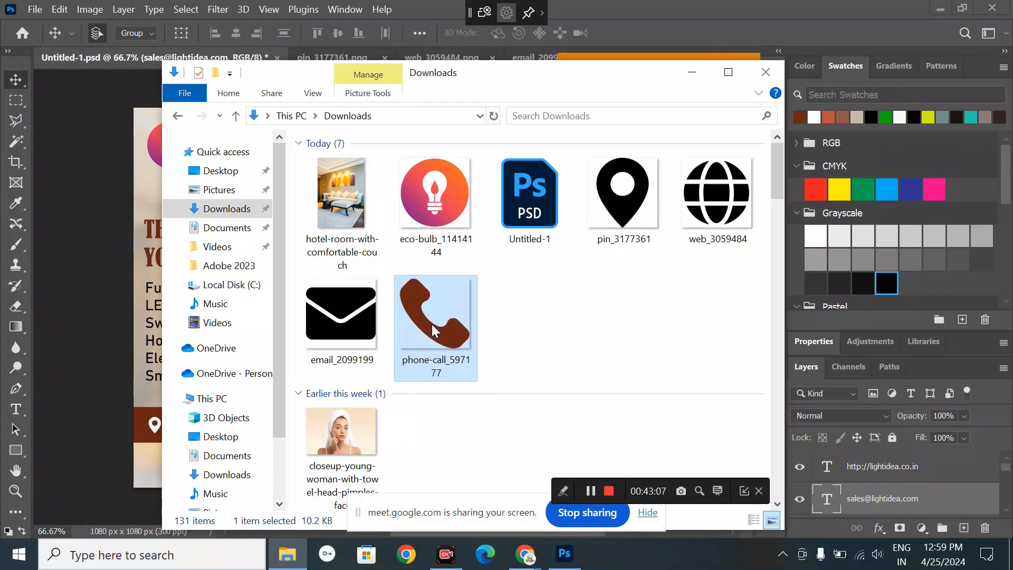
{"action": "left_click_drag", "start_coordinate": [574, 522], "coordinate": [306, 198]}
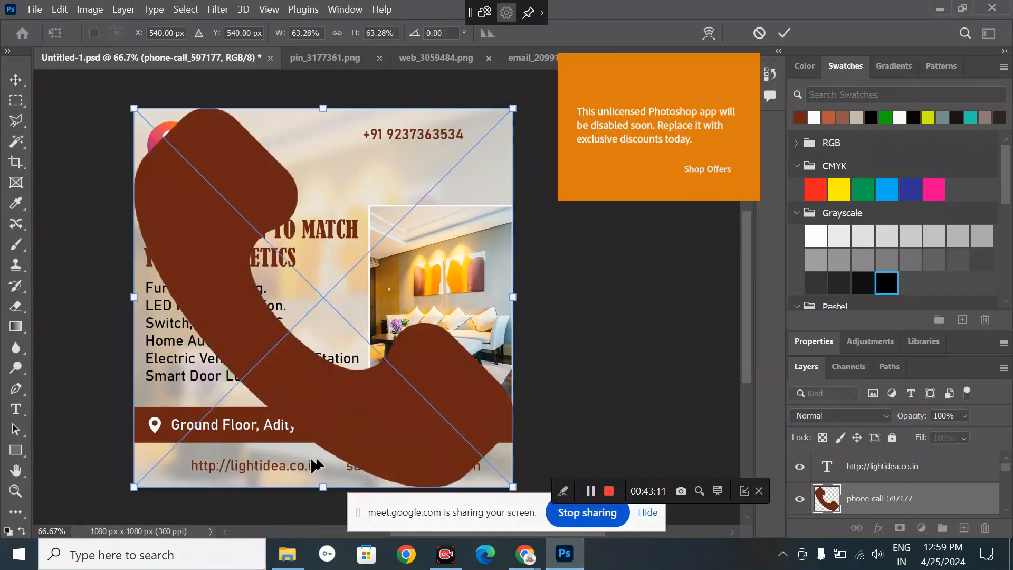
- Shrink the phone graphic to about 3% and move it beside the +91 number
{"action": "left_click_drag", "start_coordinate": [317, 484], "coordinate": [316, 352]}
{"action": "key", "text": "ctrl+z"}
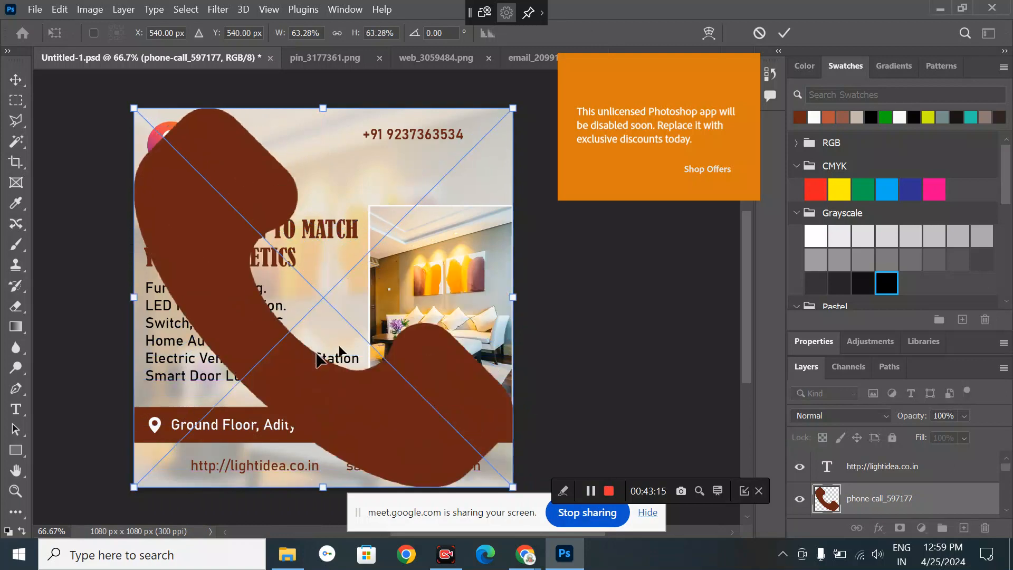
{"action": "left_click_drag", "start_coordinate": [511, 485], "coordinate": [152, 125]}
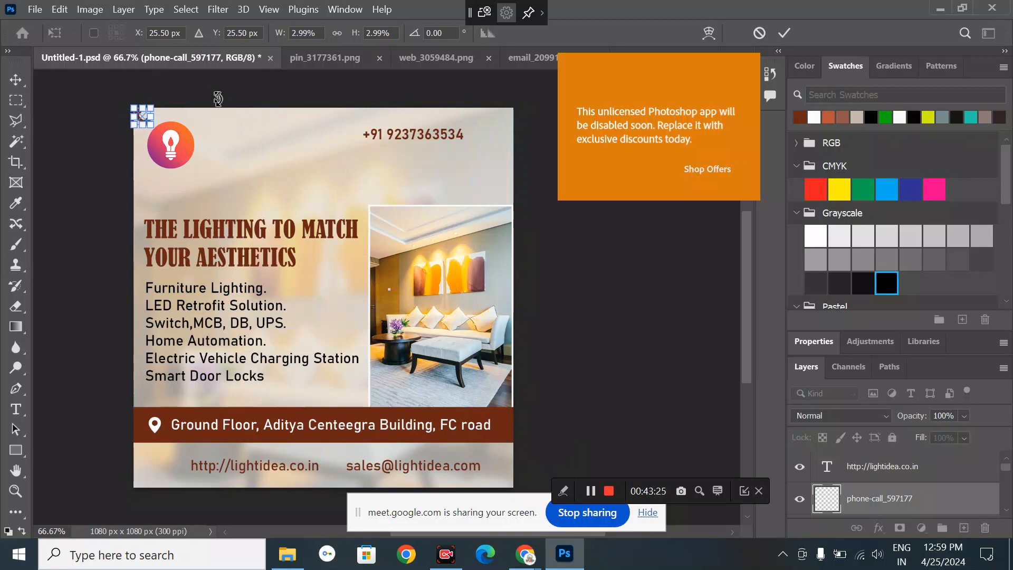
{"action": "left_click", "coordinate": [7, 78]}
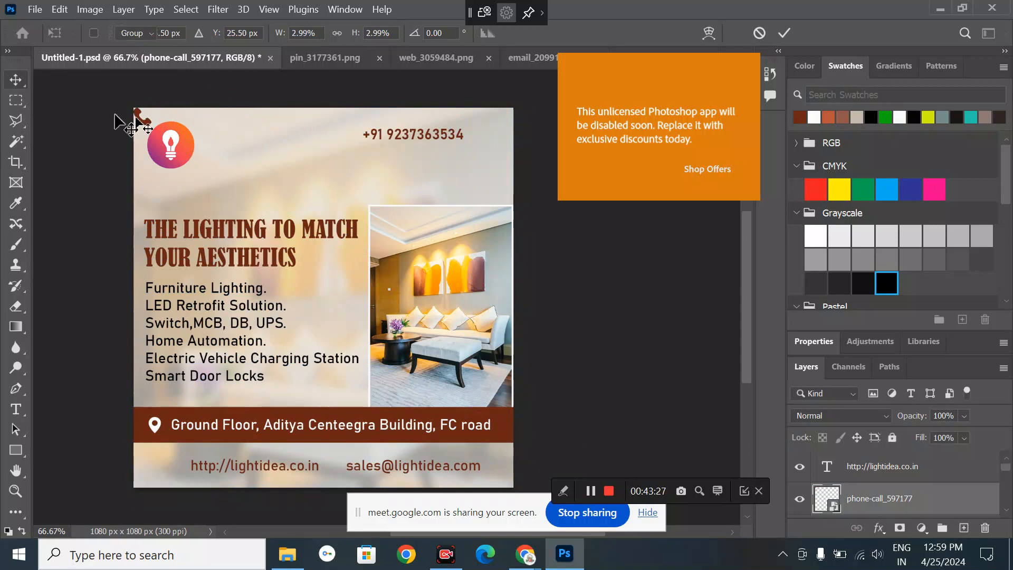
{"action": "left_click_drag", "start_coordinate": [147, 125], "coordinate": [354, 142]}
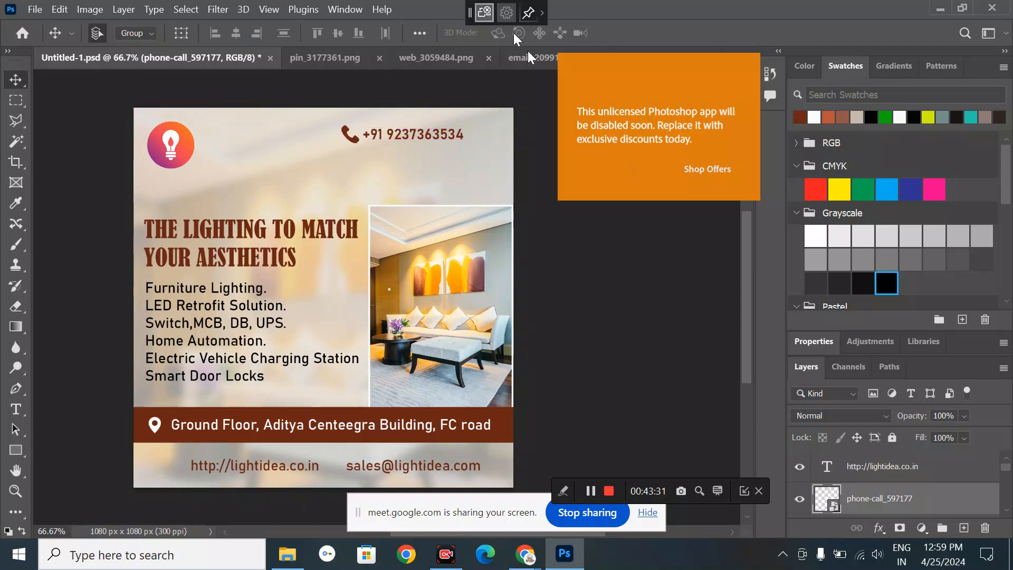
- Fill the web_3059484 globe icon with dark brown
{"action": "left_click", "coordinate": [420, 67]}
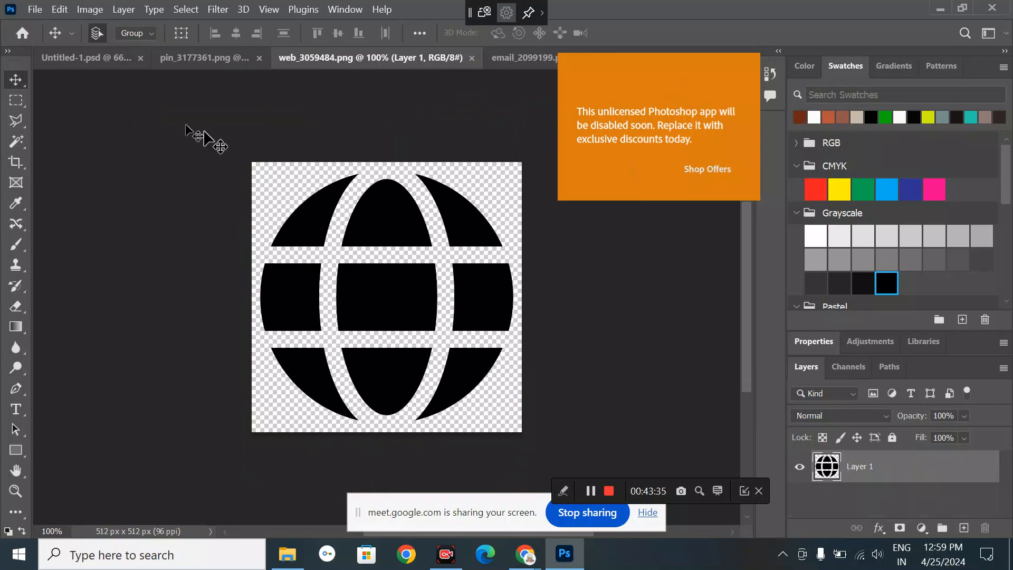
{"action": "left_click", "coordinate": [108, 62]}
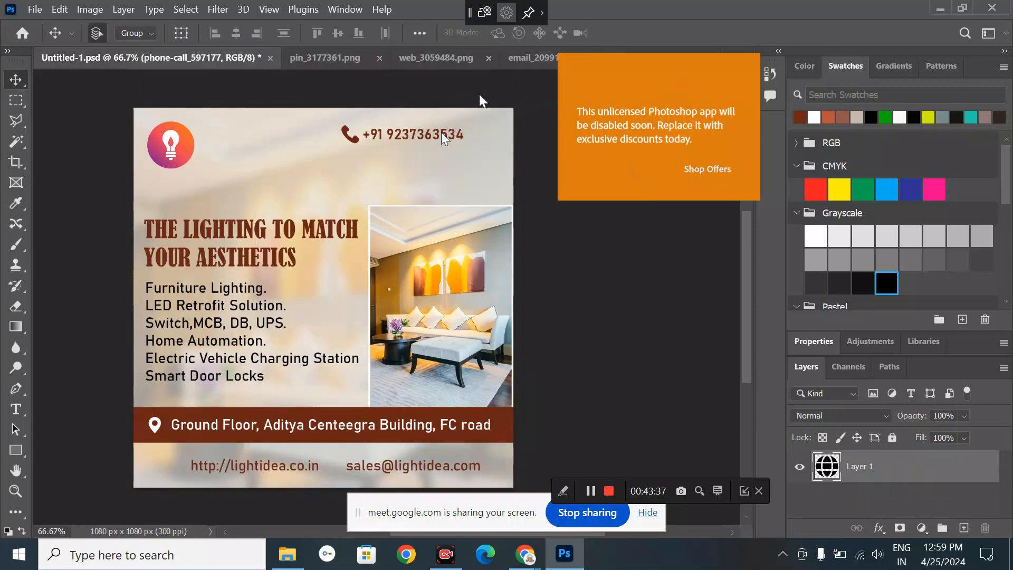
{"action": "left_click", "coordinate": [330, 56]}
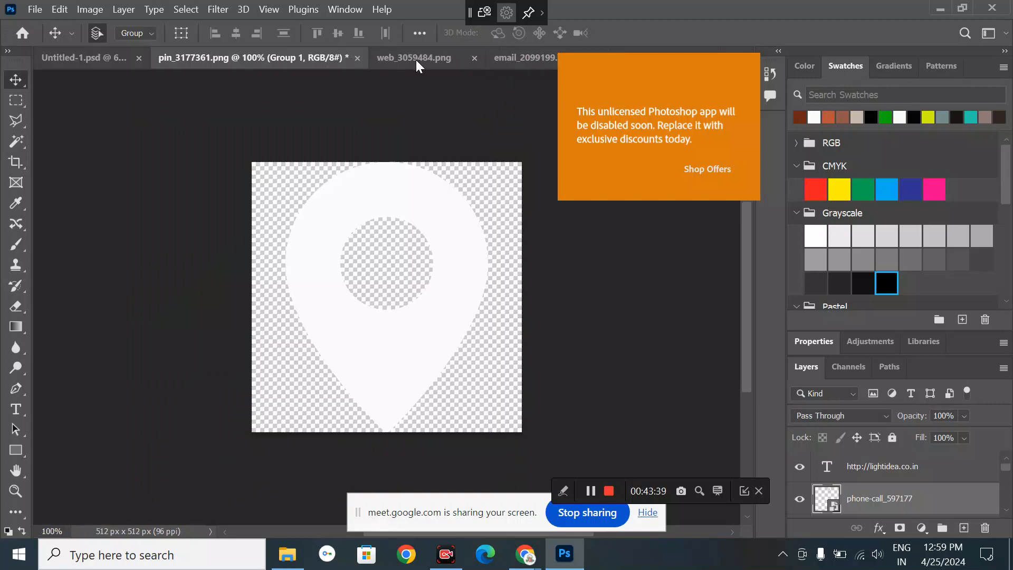
{"action": "left_click", "coordinate": [415, 59]}
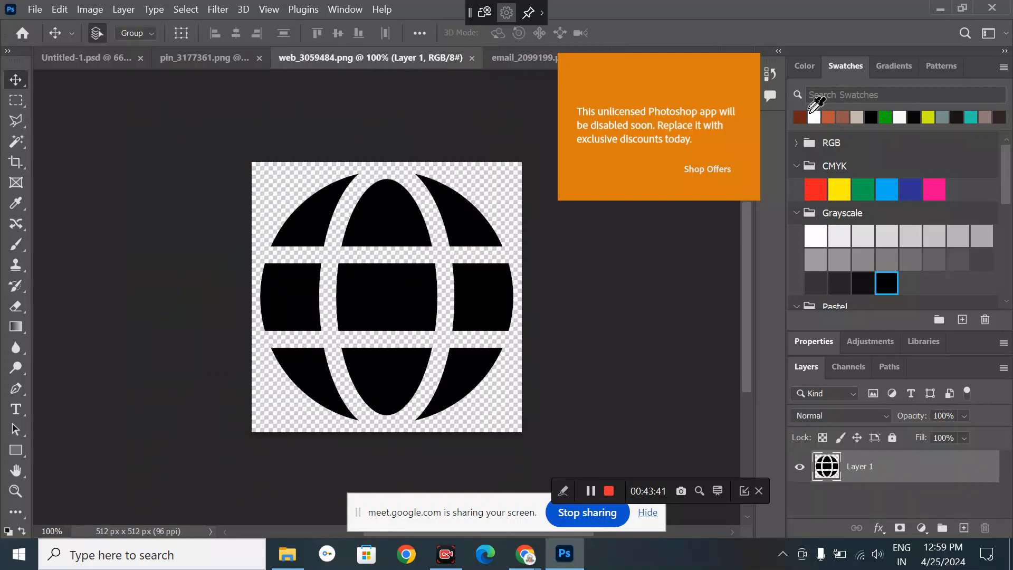
{"action": "left_click_drag", "start_coordinate": [801, 116], "coordinate": [396, 290]}
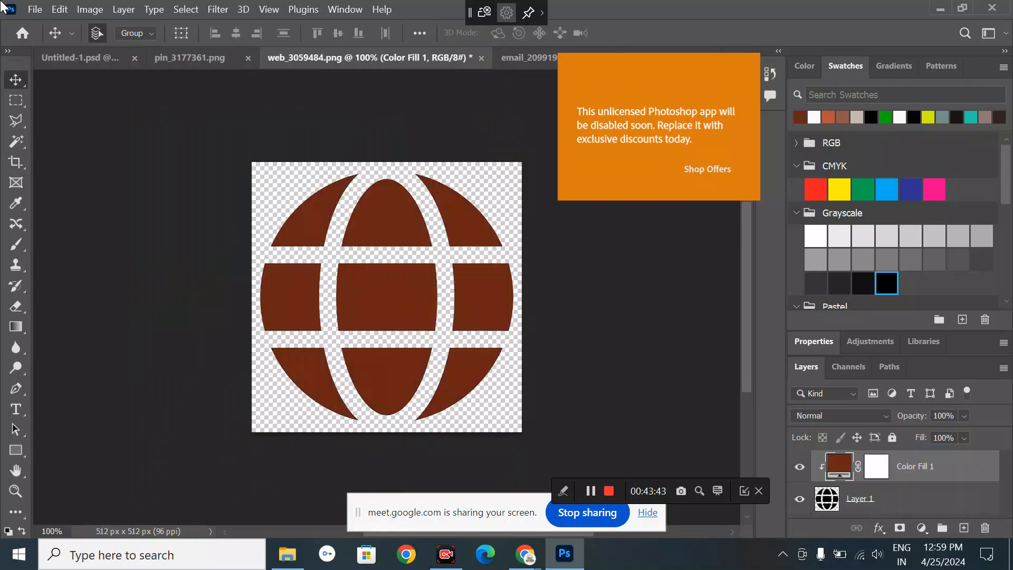
- Quick Export the brown globe over web_3059484.png and select it in Downloads
{"action": "left_click", "coordinate": [35, 9]}
{"action": "mouse_move", "coordinate": [93, 246]}
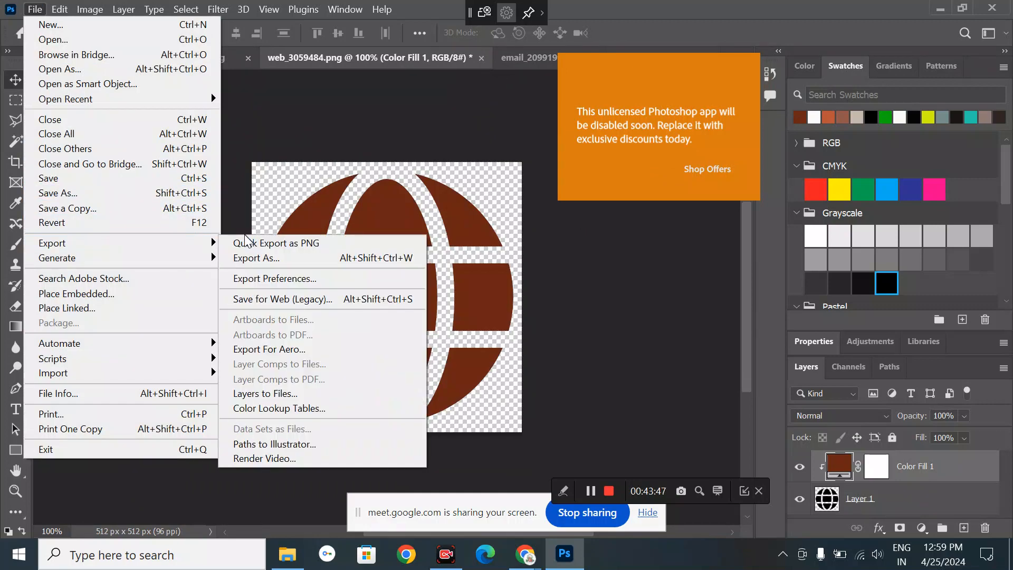
{"action": "left_click", "coordinate": [258, 244]}
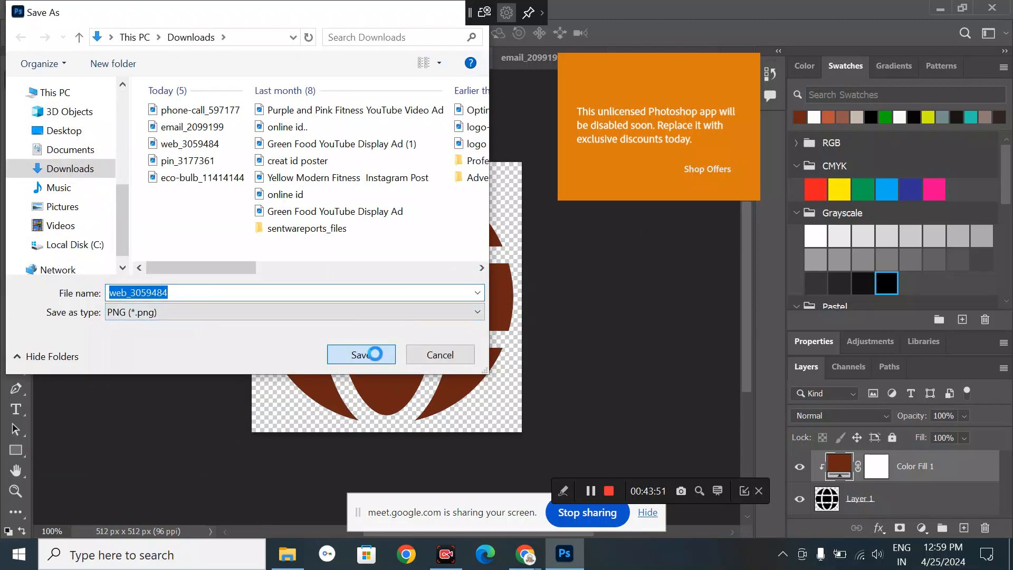
{"action": "left_click", "coordinate": [375, 353]}
{"action": "left_click", "coordinate": [559, 280]}
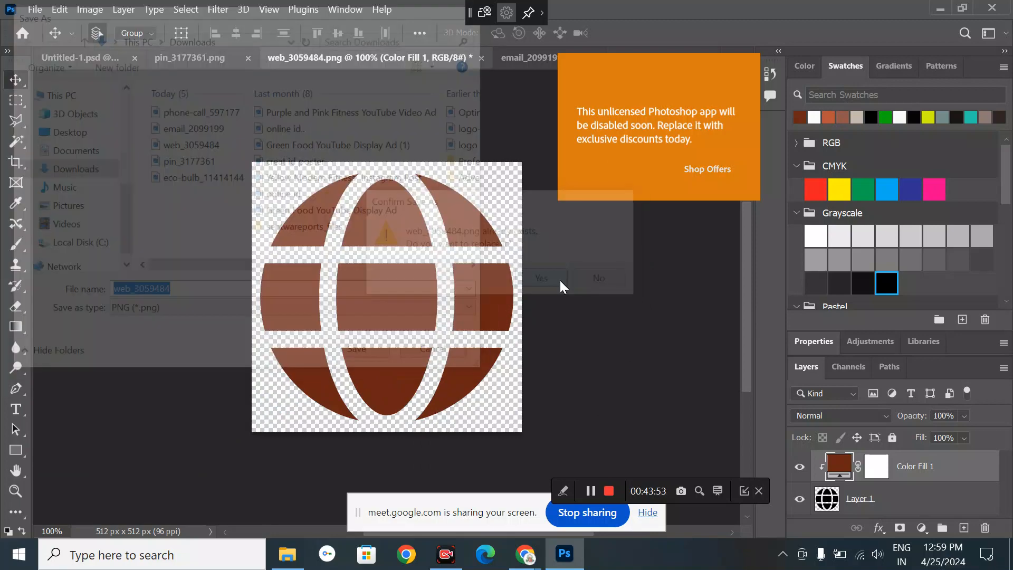
{"action": "left_click", "coordinate": [274, 564]}
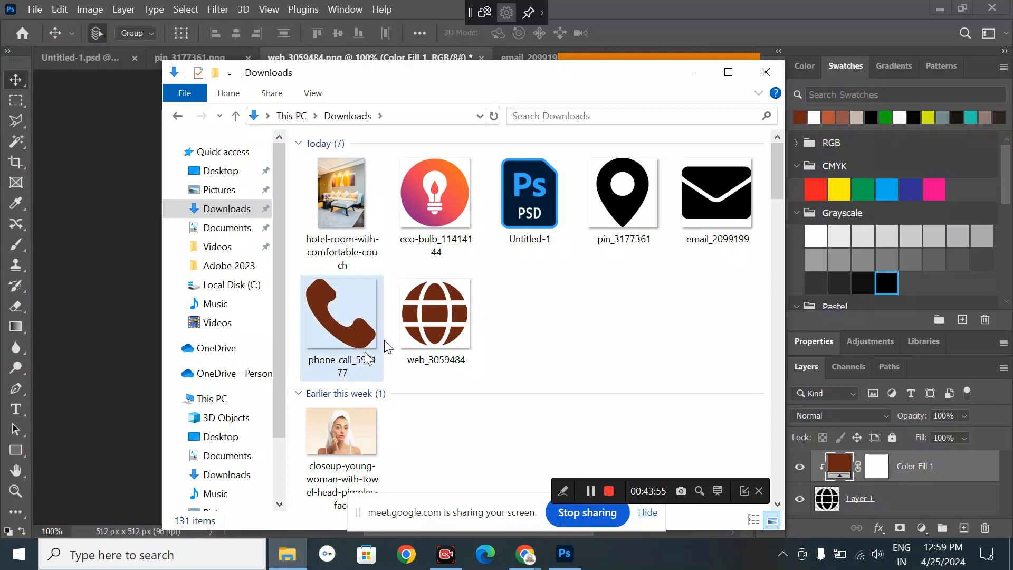
{"action": "left_click_drag", "start_coordinate": [435, 356], "coordinate": [557, 553]}
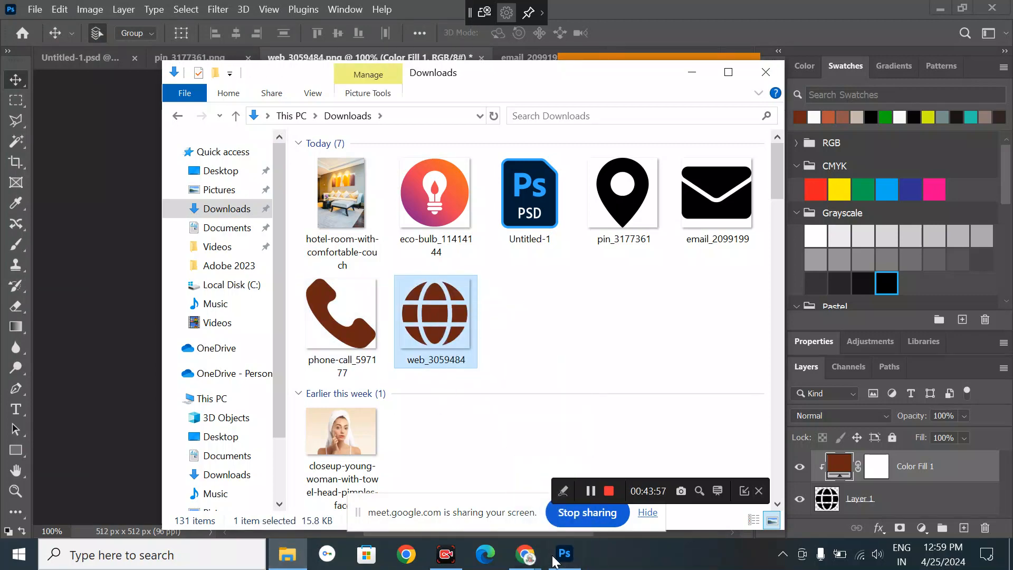
- Place the web_3059484 globe image on the flyer, shrunk to icon size beside the lightidea.co.in URL
{"action": "left_click", "coordinate": [564, 553]}
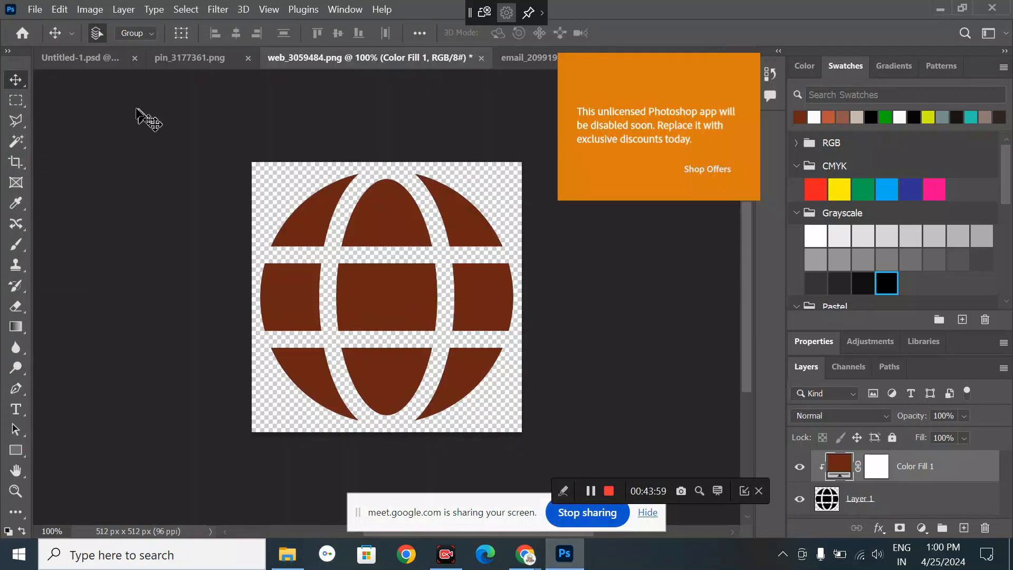
{"action": "left_click", "coordinate": [100, 57]}
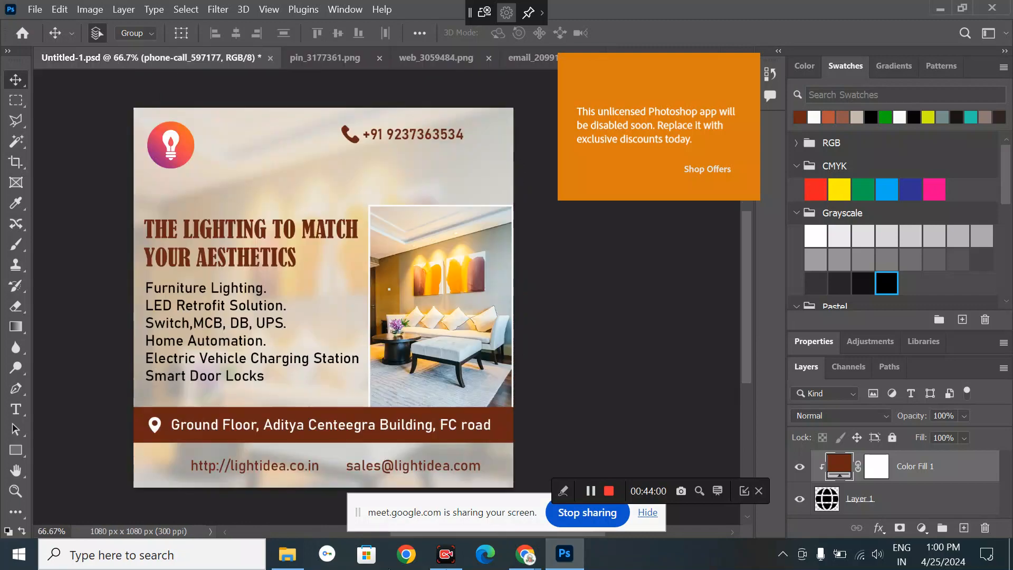
{"action": "left_click", "coordinate": [287, 554]}
{"action": "left_click_drag", "start_coordinate": [427, 319], "coordinate": [273, 367]}
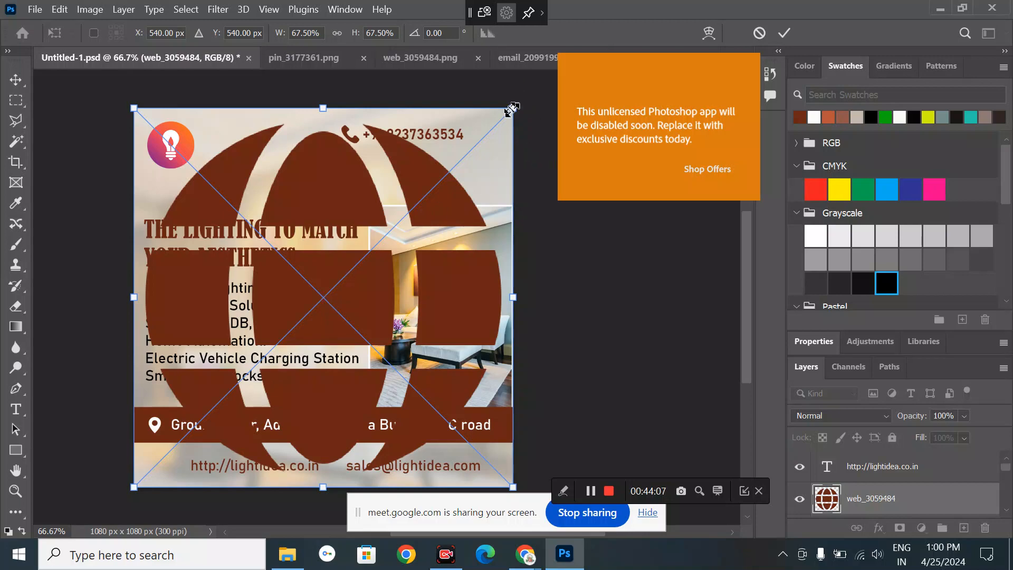
{"action": "left_click_drag", "start_coordinate": [510, 109], "coordinate": [142, 478]}
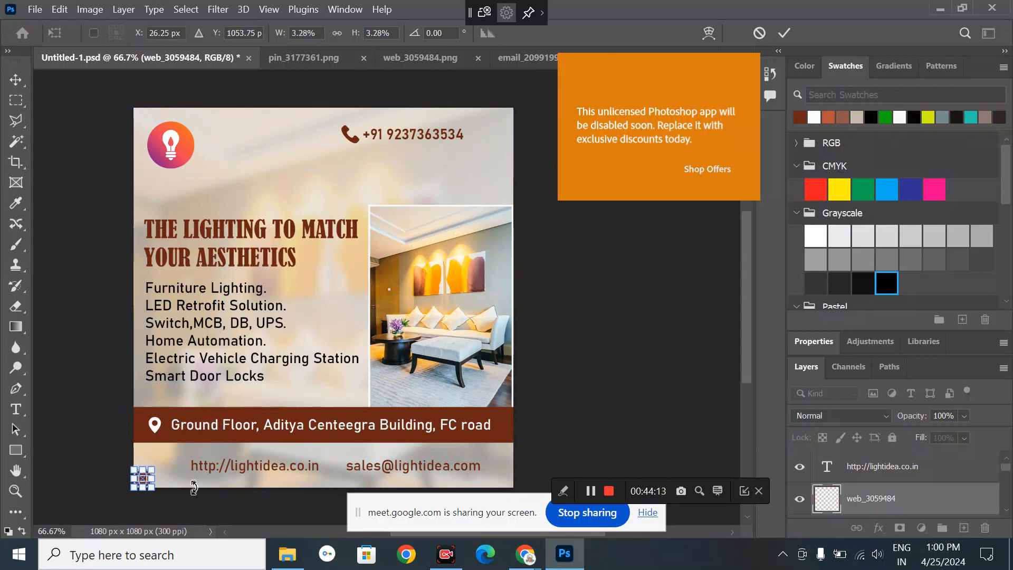
{"action": "key", "text": "Return"}
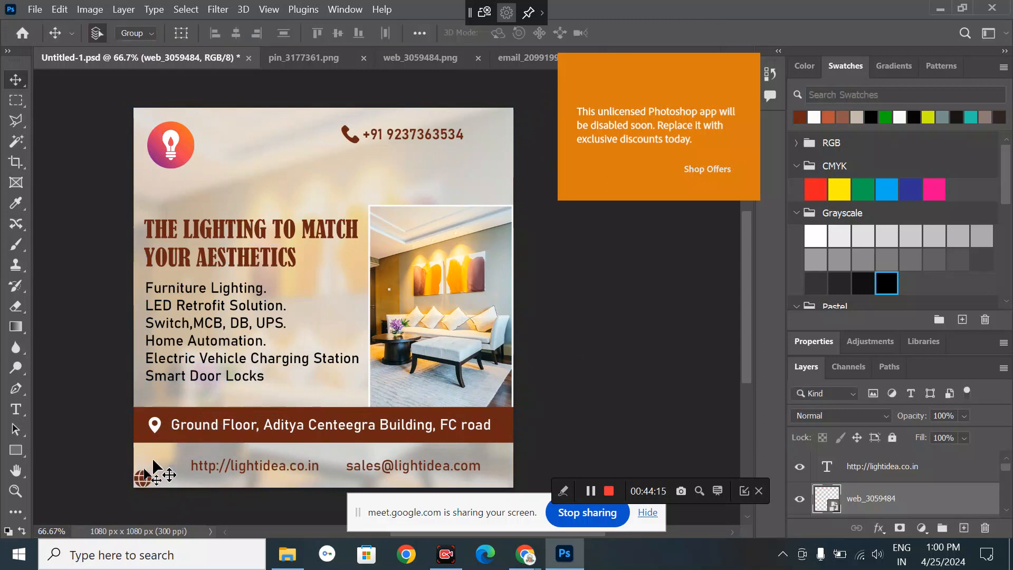
{"action": "left_click_drag", "start_coordinate": [140, 480], "coordinate": [153, 473]}
{"action": "left_click", "coordinate": [507, 63]}
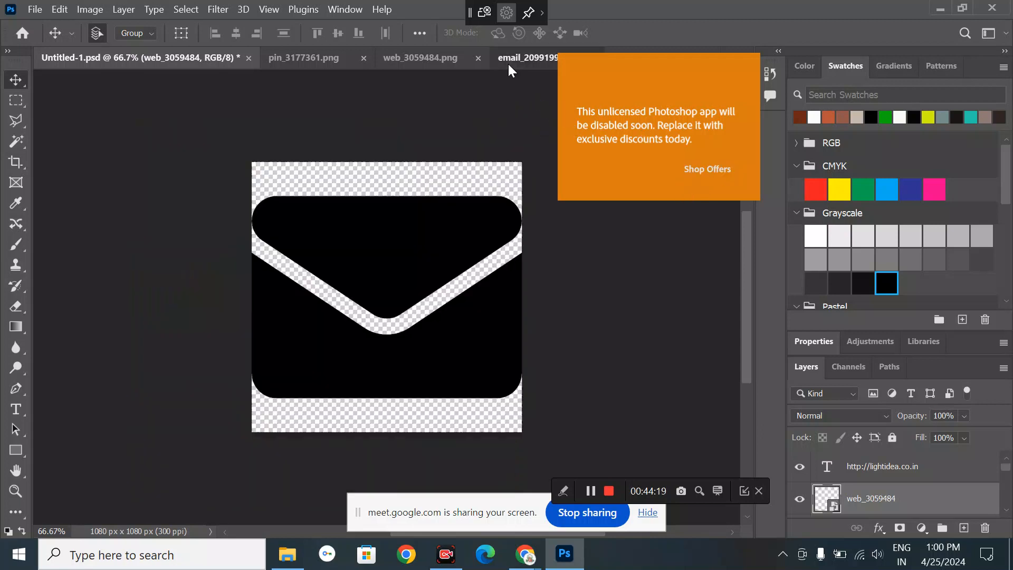
- Fill the envelope icon brown and Quick Export it as PNG, replacing email_2099199.png
{"action": "left_click_drag", "start_coordinate": [800, 117], "coordinate": [432, 254]}
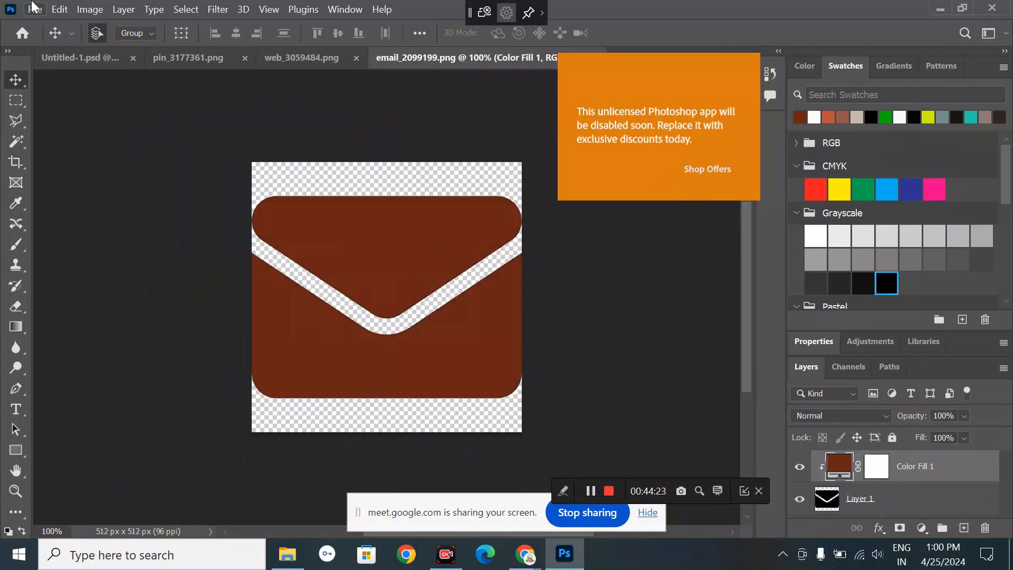
{"action": "left_click", "coordinate": [35, 9]}
{"action": "mouse_move", "coordinate": [143, 243]}
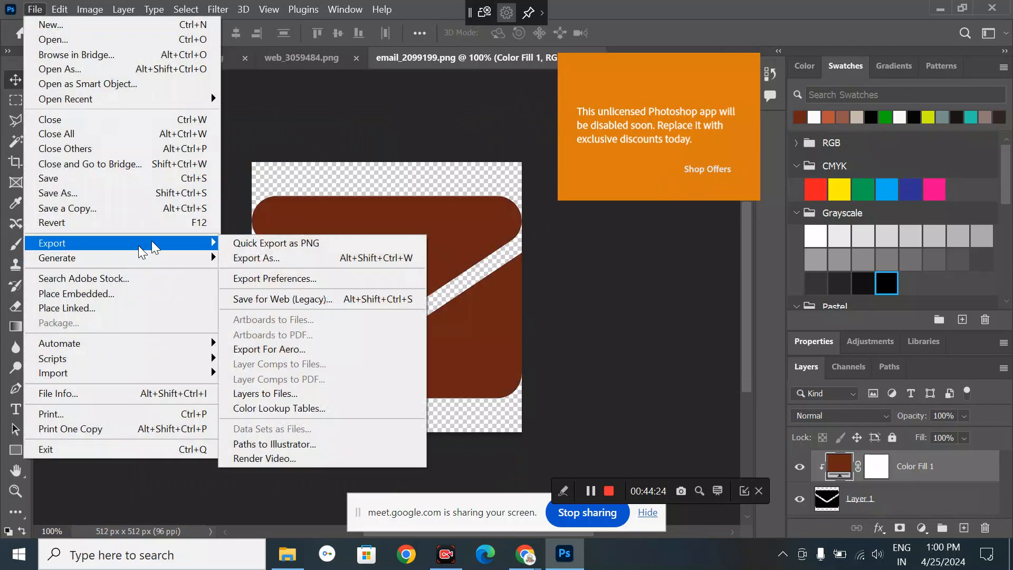
{"action": "left_click", "coordinate": [318, 244]}
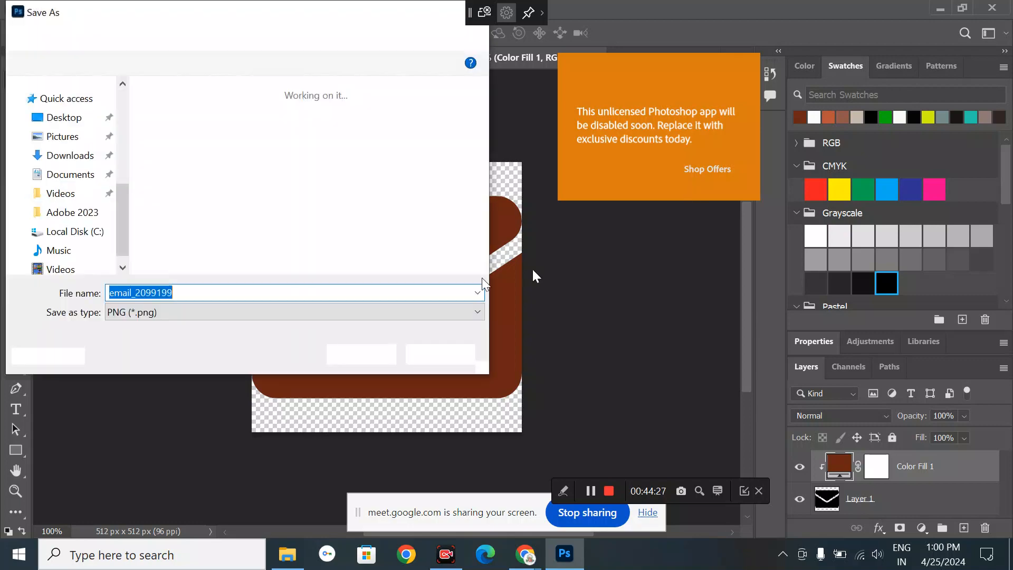
{"action": "left_click", "coordinate": [371, 360]}
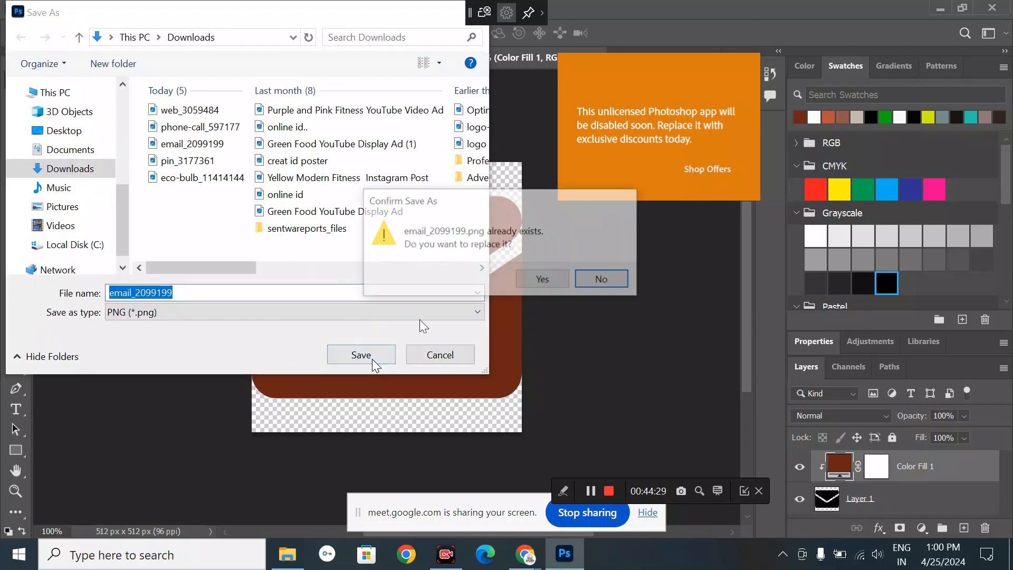
{"action": "left_click", "coordinate": [551, 278]}
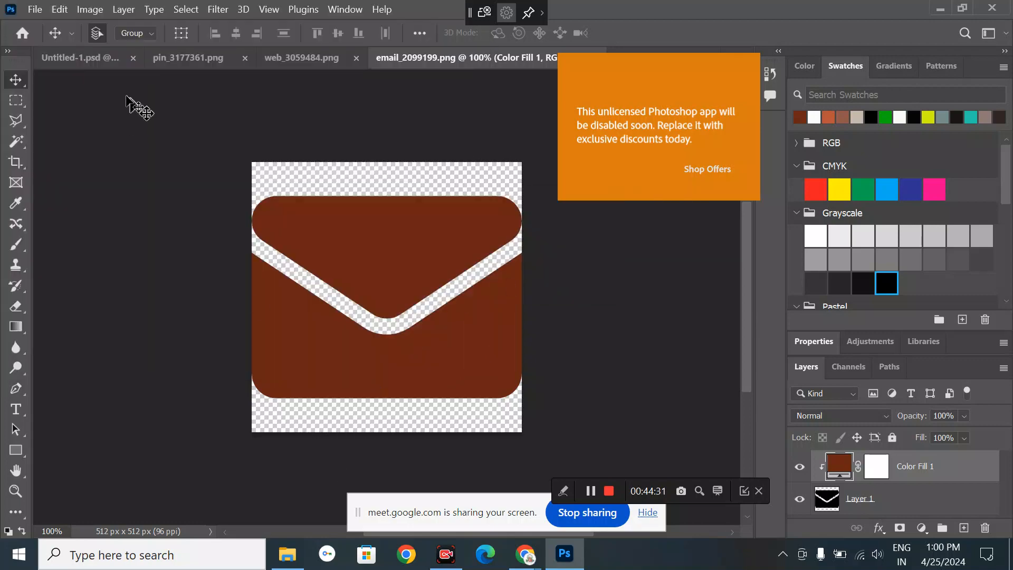
{"action": "left_click", "coordinate": [90, 58]}
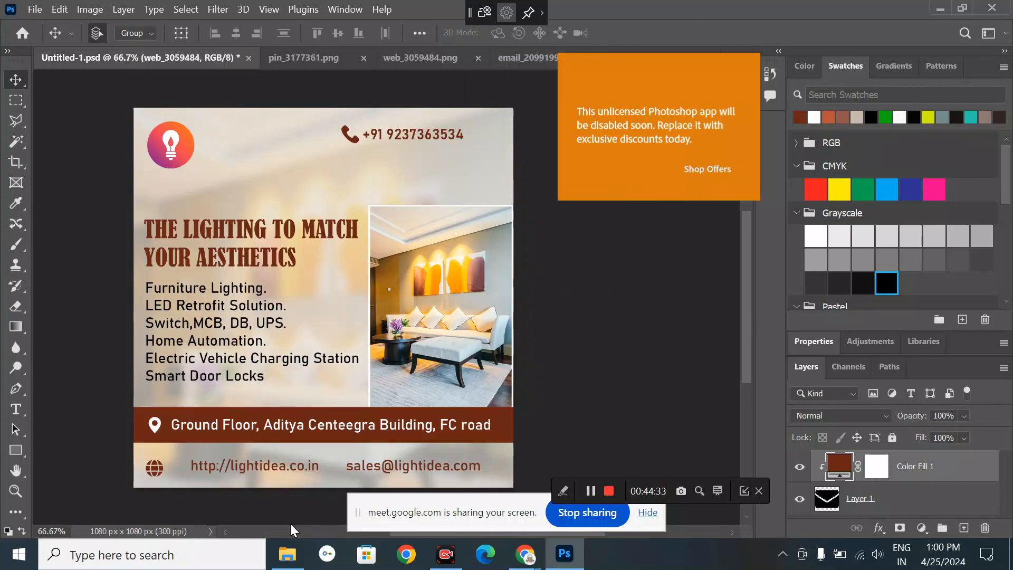
- Place email_2099199 on the flyer, shrunk to icon size, beside the sales e-mail address
{"action": "left_click", "coordinate": [287, 553]}
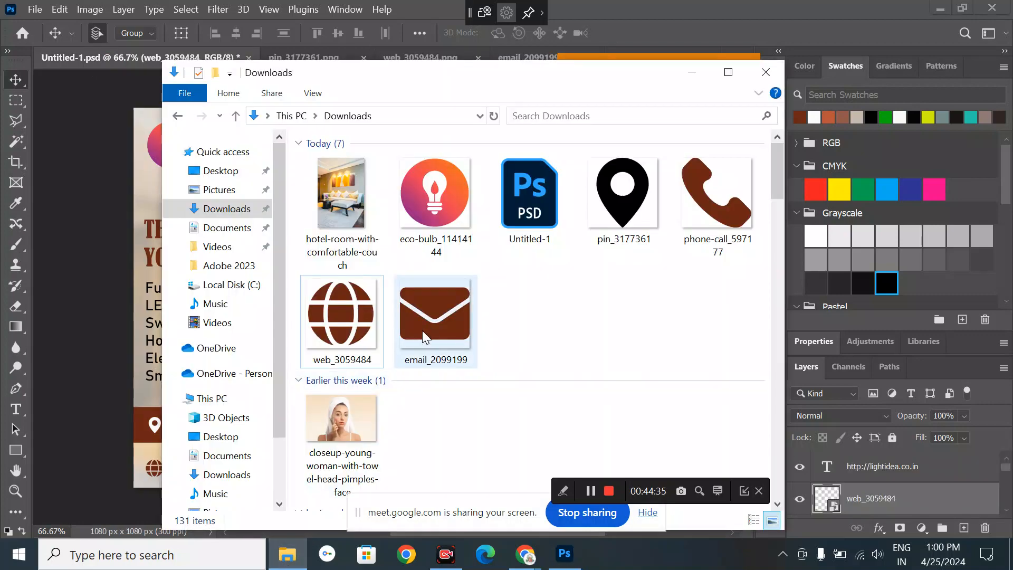
{"action": "left_click_drag", "start_coordinate": [426, 336], "coordinate": [346, 462]}
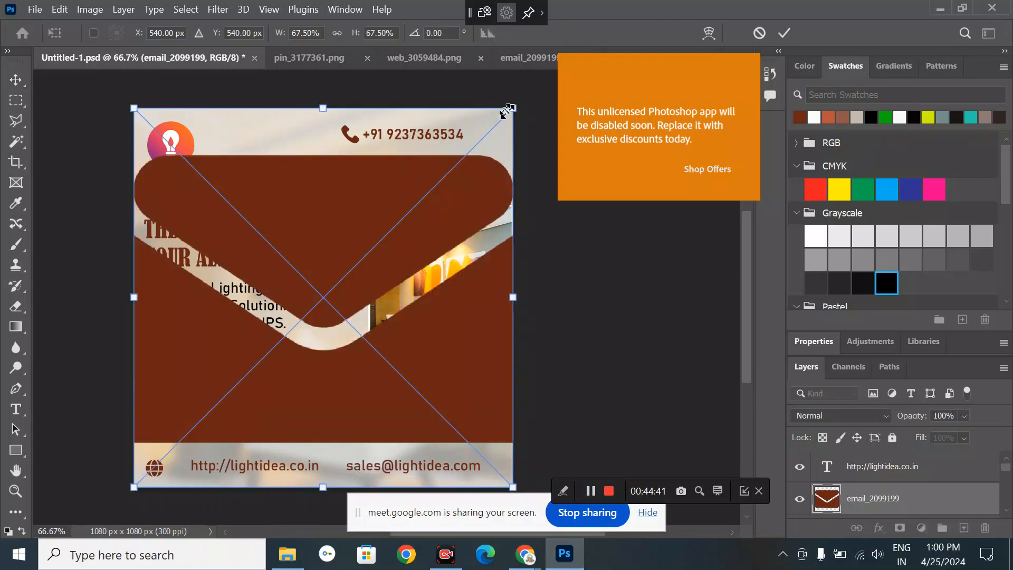
{"action": "left_click_drag", "start_coordinate": [507, 111], "coordinate": [151, 457]}
{"action": "key", "text": "Return"}
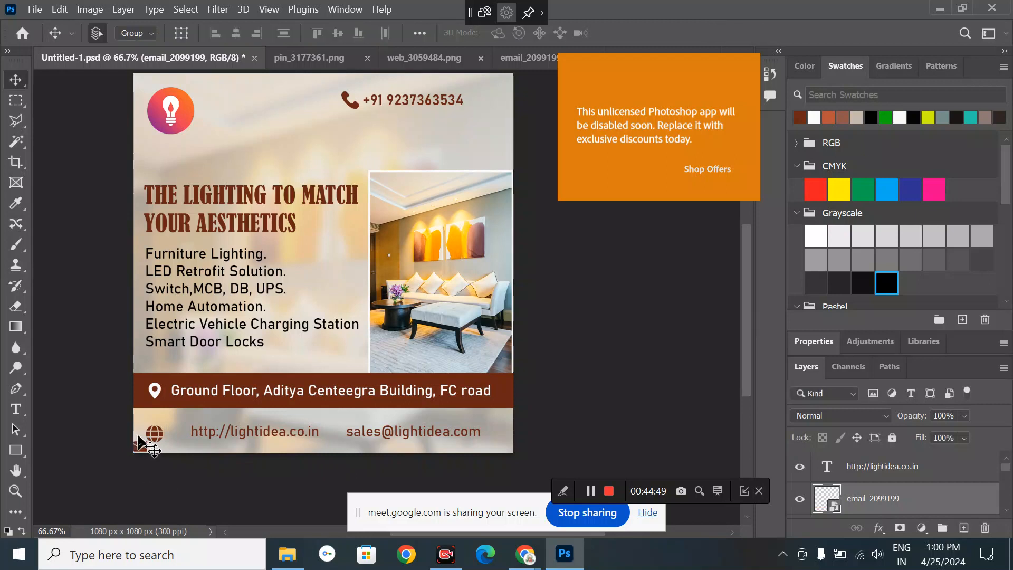
{"action": "left_click_drag", "start_coordinate": [142, 445], "coordinate": [342, 435]}
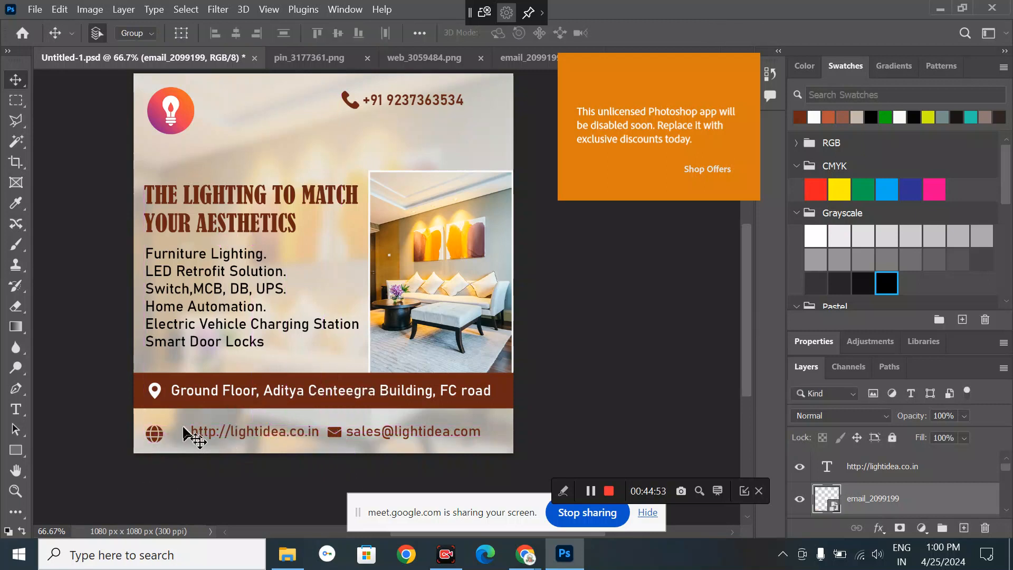
{"action": "left_click", "coordinate": [161, 440]}
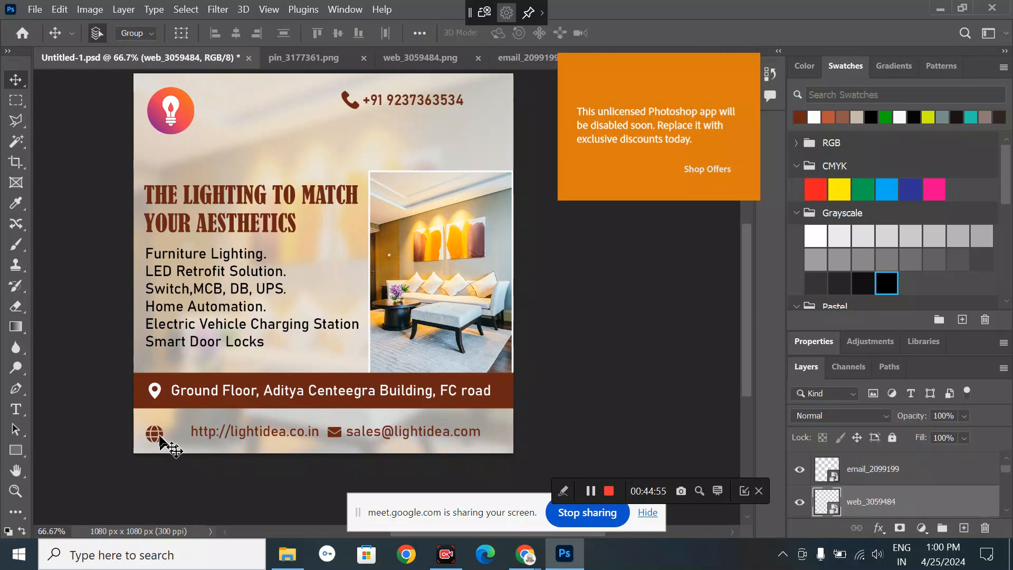
{"action": "left_click", "coordinate": [802, 349]}
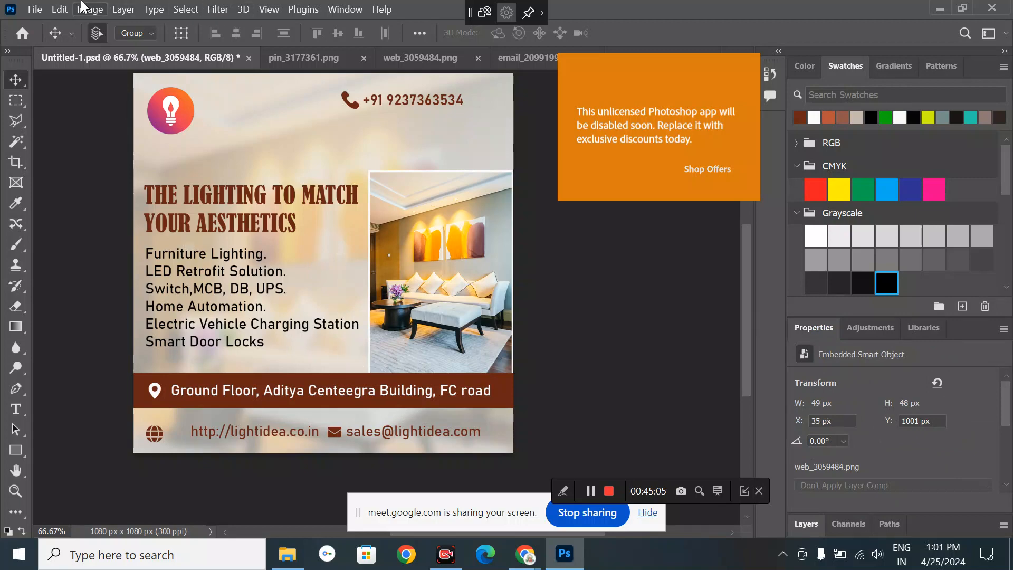
- Shrink the globe icon slightly with Free Transform and nudge it right
{"action": "left_click", "coordinate": [59, 9]}
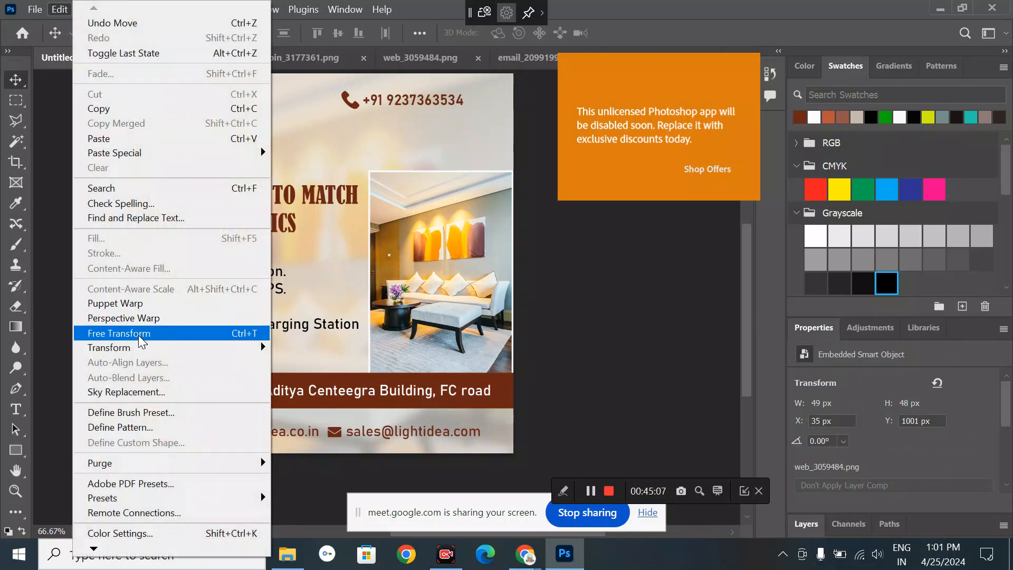
{"action": "left_click", "coordinate": [138, 334]}
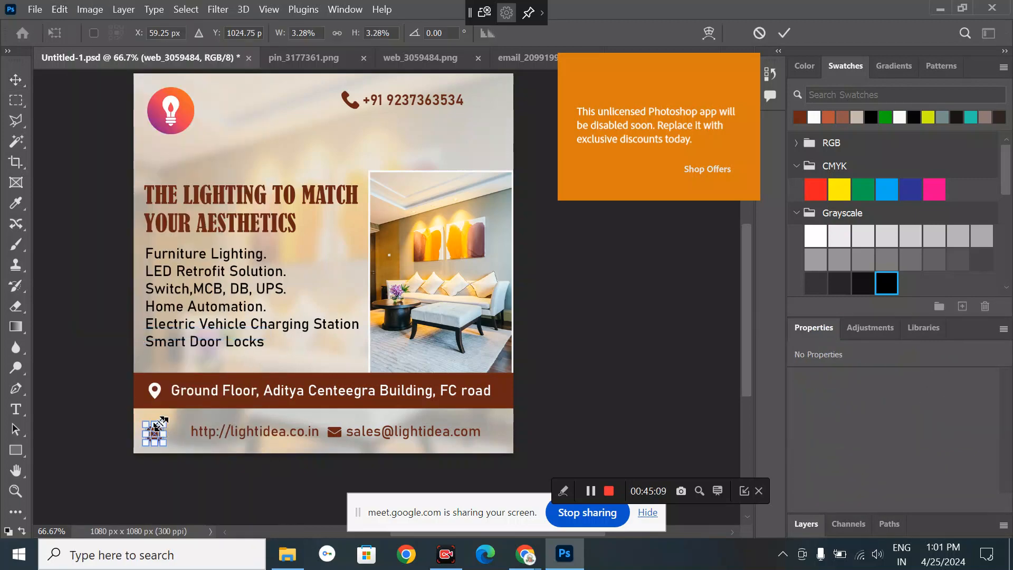
{"action": "left_click_drag", "start_coordinate": [161, 423], "coordinate": [160, 425]}
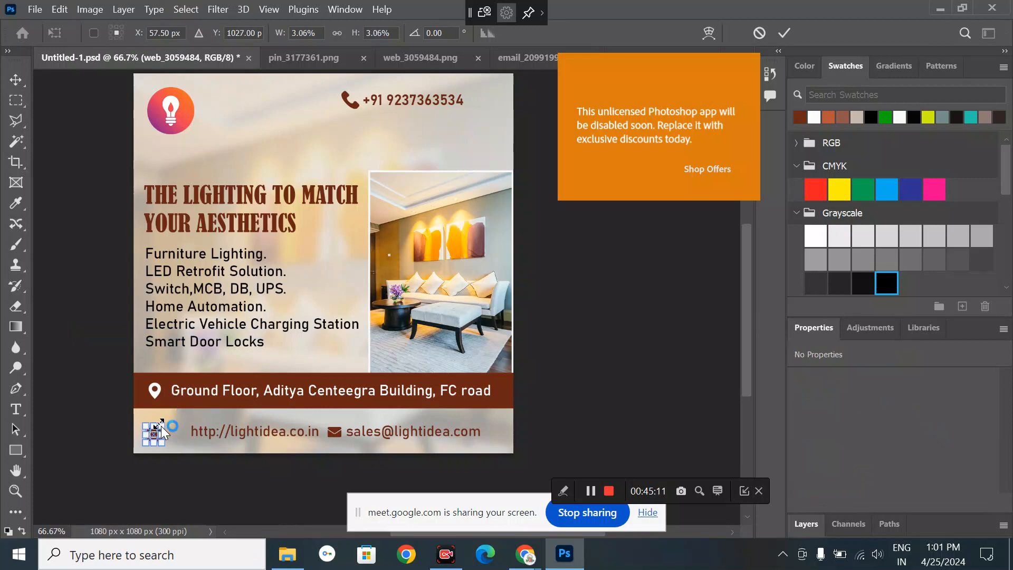
{"action": "key", "text": "shift"}
{"action": "key", "text": "shift"}
{"action": "key", "text": "shift"}
{"action": "key", "text": "shift"}
{"action": "key", "text": "shift"}
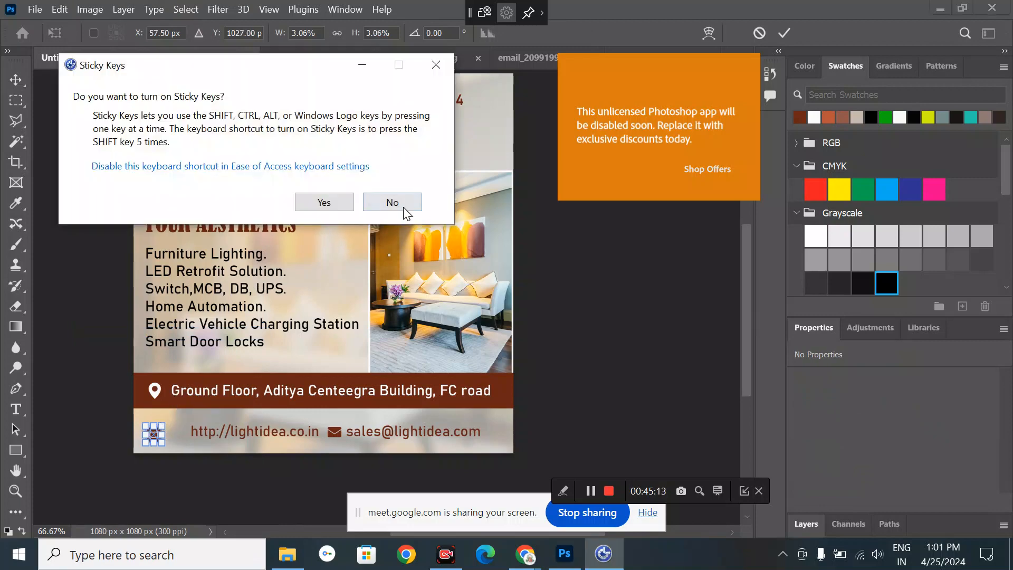
{"action": "left_click", "coordinate": [405, 211]}
{"action": "left_click", "coordinate": [17, 80]}
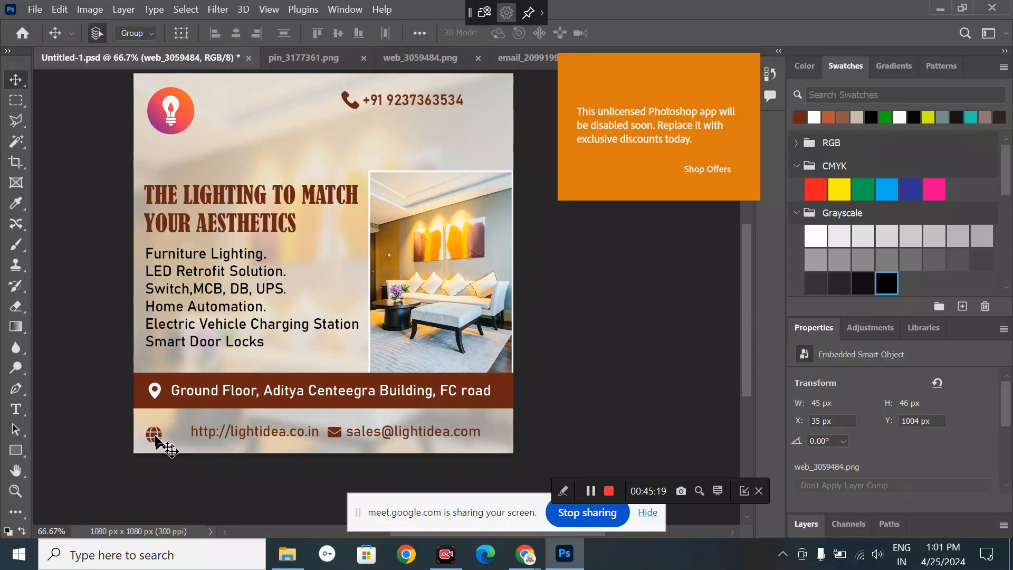
{"action": "left_click_drag", "start_coordinate": [160, 435], "coordinate": [203, 435]}
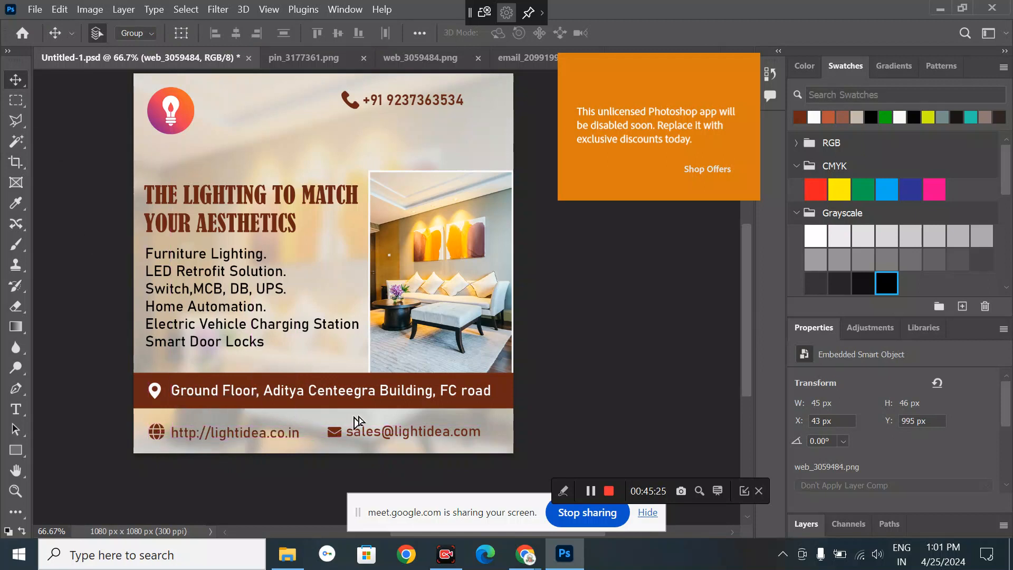
{"action": "left_click", "coordinate": [358, 435]}
{"action": "left_click_drag", "start_coordinate": [376, 435], "coordinate": [385, 435]}
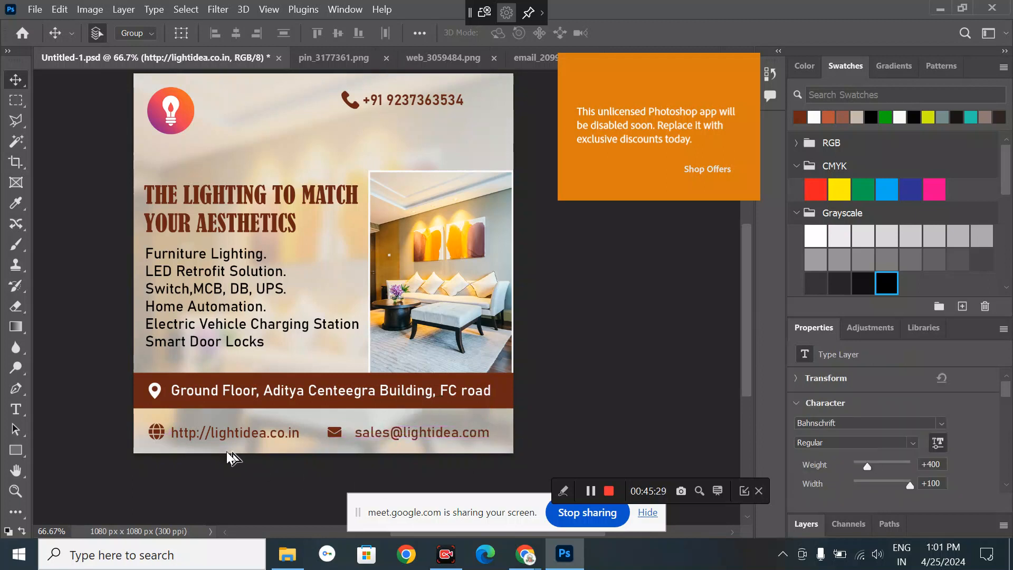
{"action": "left_click", "coordinate": [151, 432]}
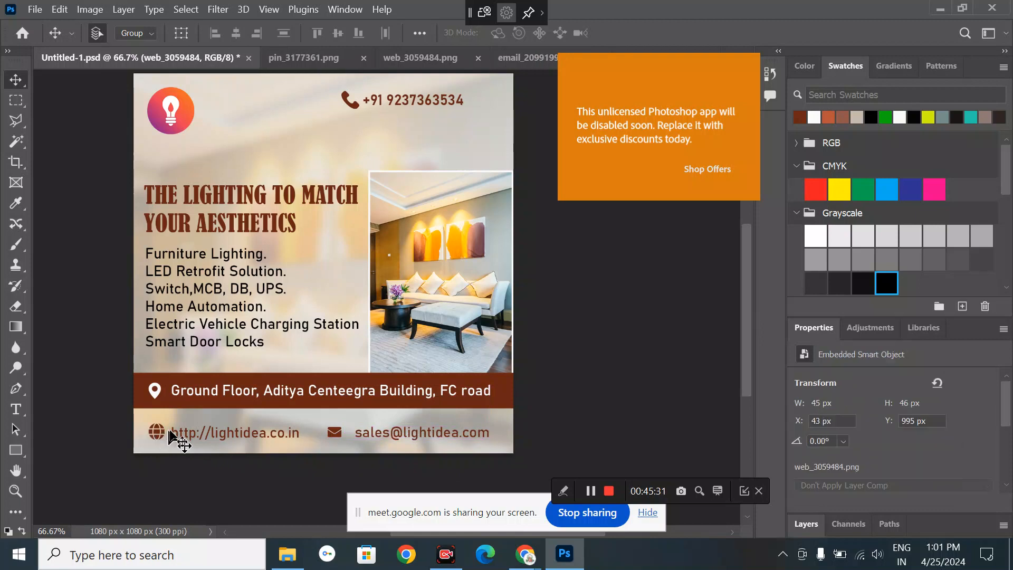
{"action": "left_click", "coordinate": [269, 435]}
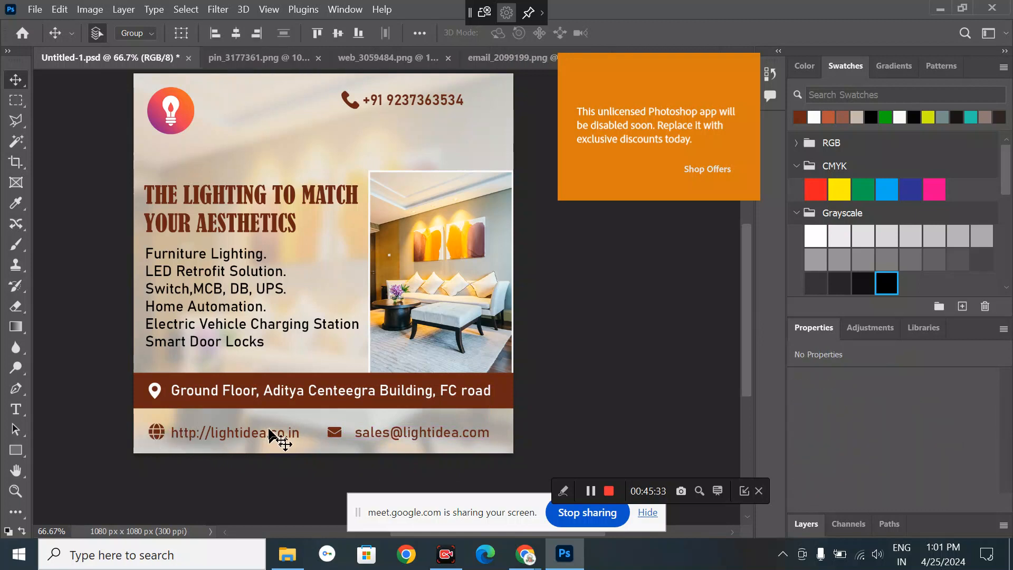
{"action": "left_click", "coordinate": [269, 435], "text": "shift"}
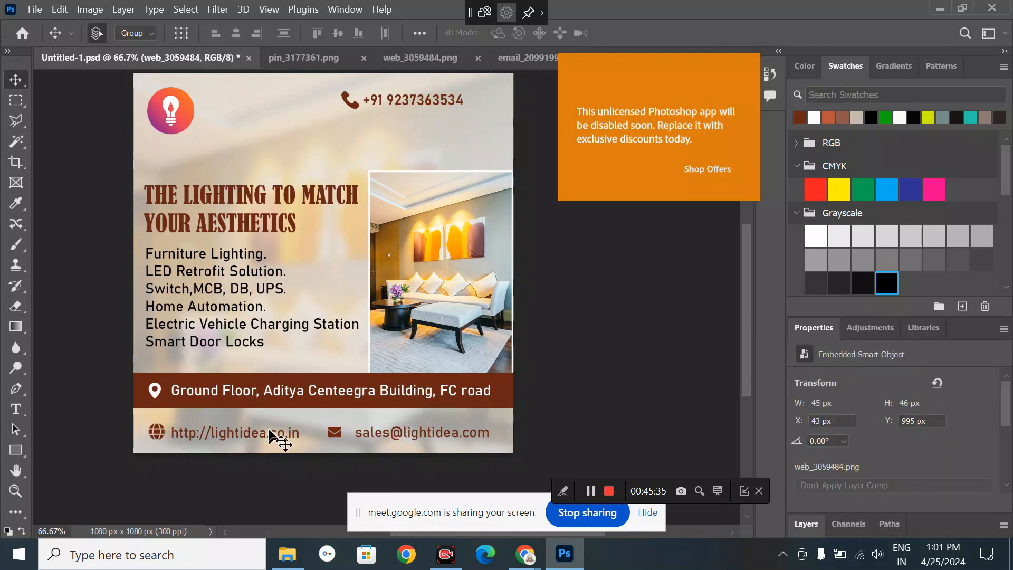
{"action": "left_click", "coordinate": [812, 524]}
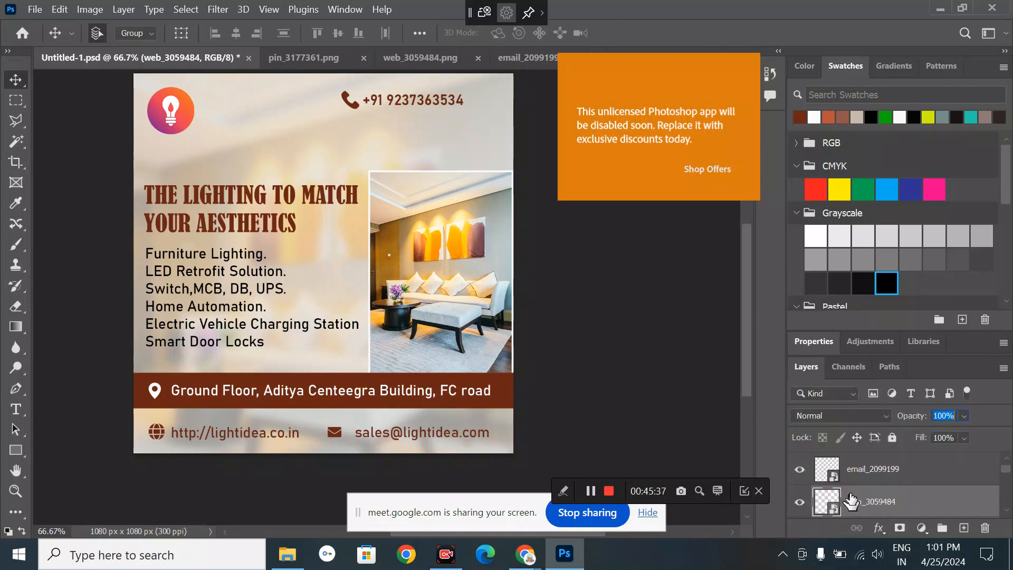
- Align the sales e-mail text and mail icon on their vertical centres
{"action": "scroll", "coordinate": [870, 496], "scroll_direction": "down", "scroll_amount": 2}
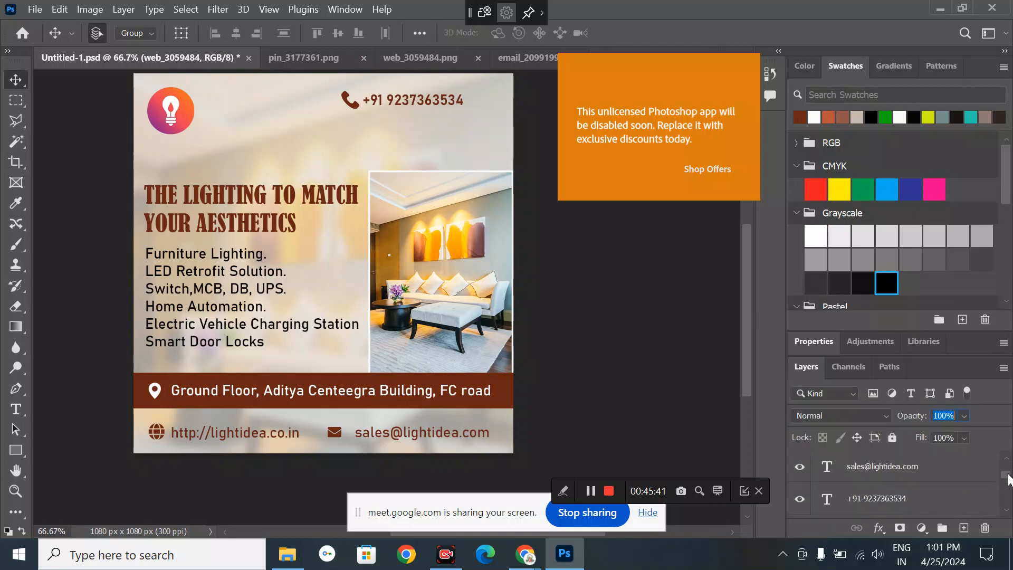
{"action": "left_click_drag", "start_coordinate": [1008, 478], "coordinate": [1008, 492]}
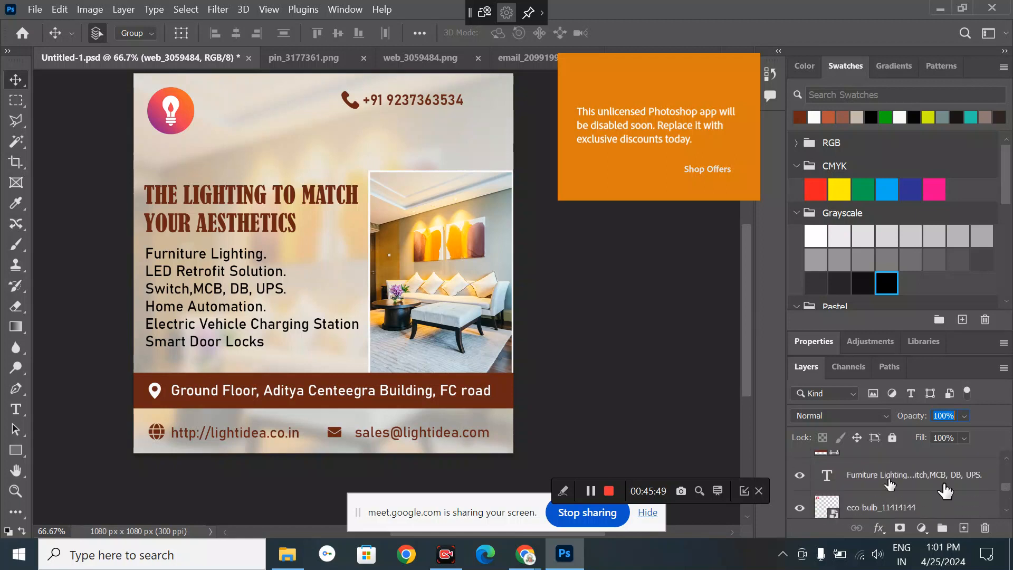
{"action": "left_click", "coordinate": [655, 425]}
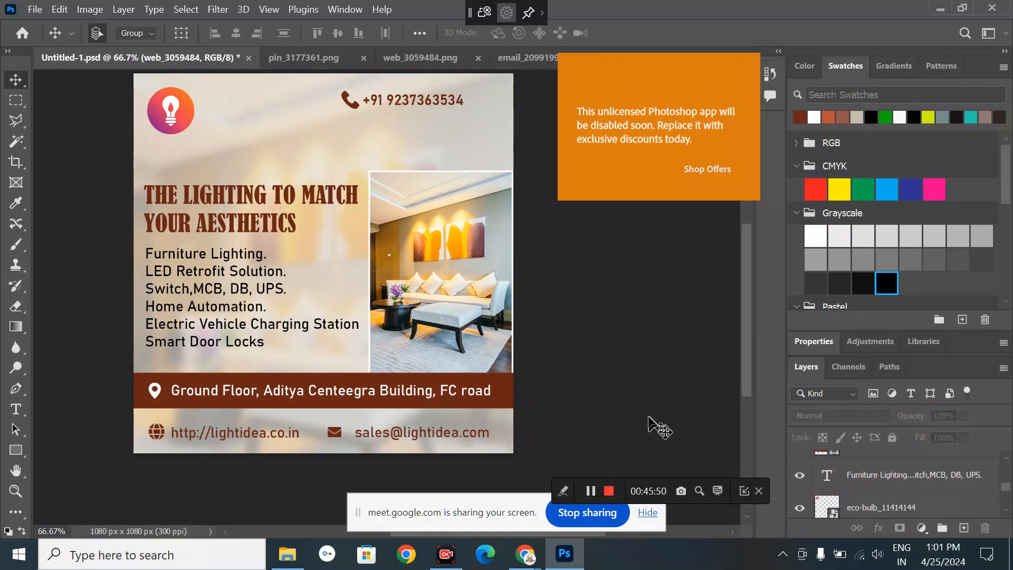
{"action": "left_click", "coordinate": [462, 435]}
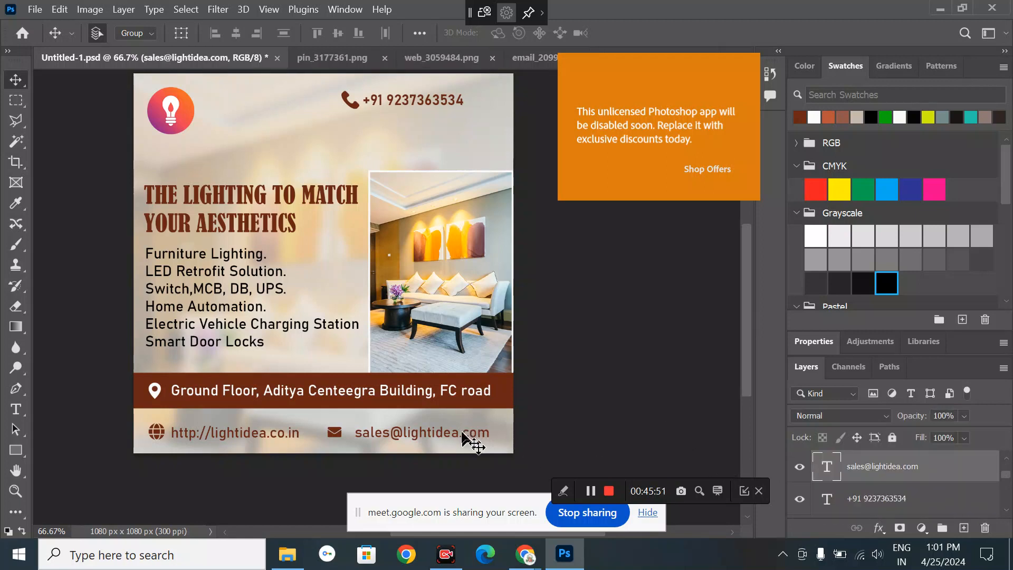
{"action": "left_click", "coordinate": [336, 434], "text": "shift"}
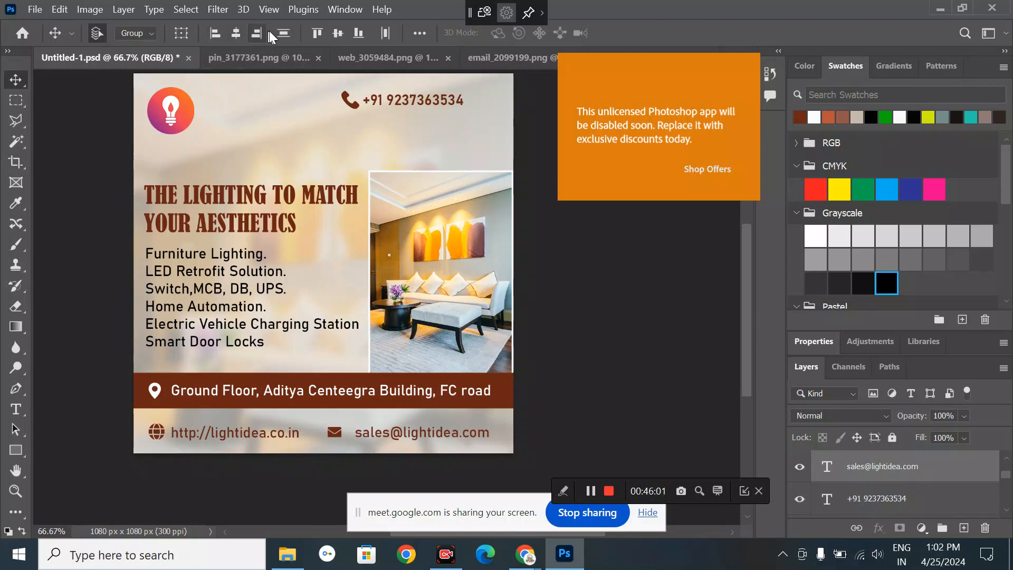
{"action": "left_click", "coordinate": [337, 37]}
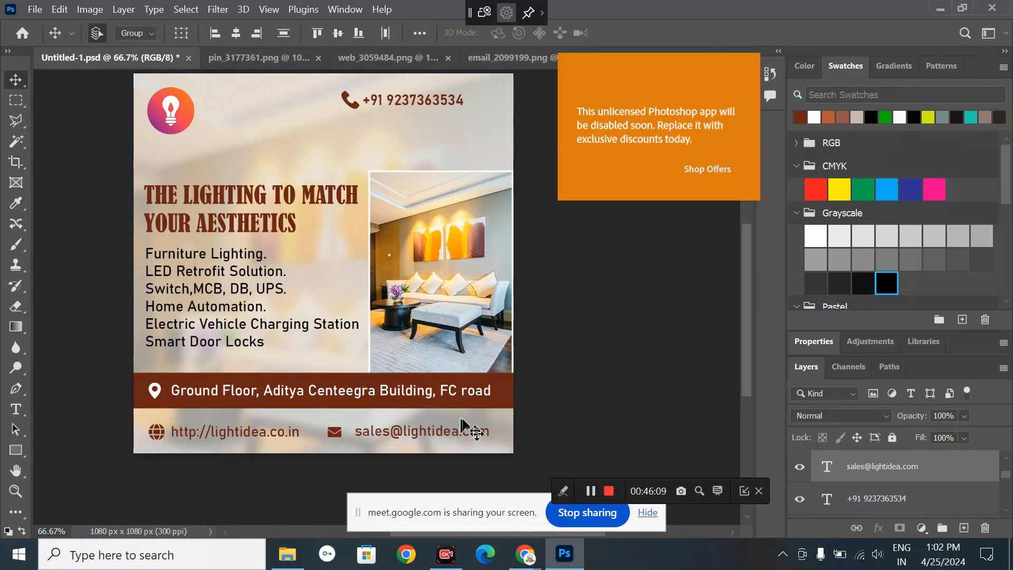
{"action": "left_click", "coordinate": [239, 36]}
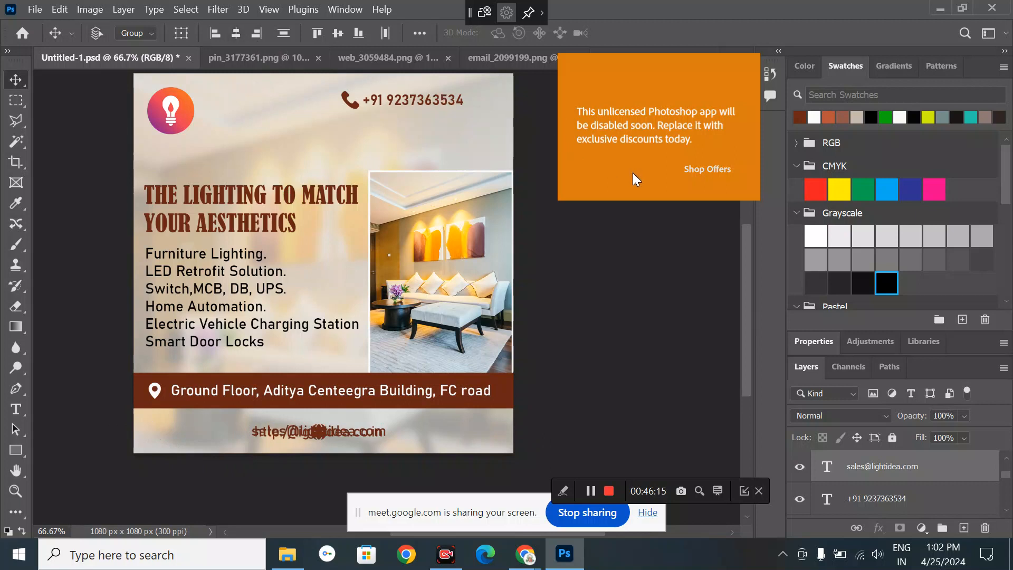
{"action": "key", "text": "ctrl+z"}
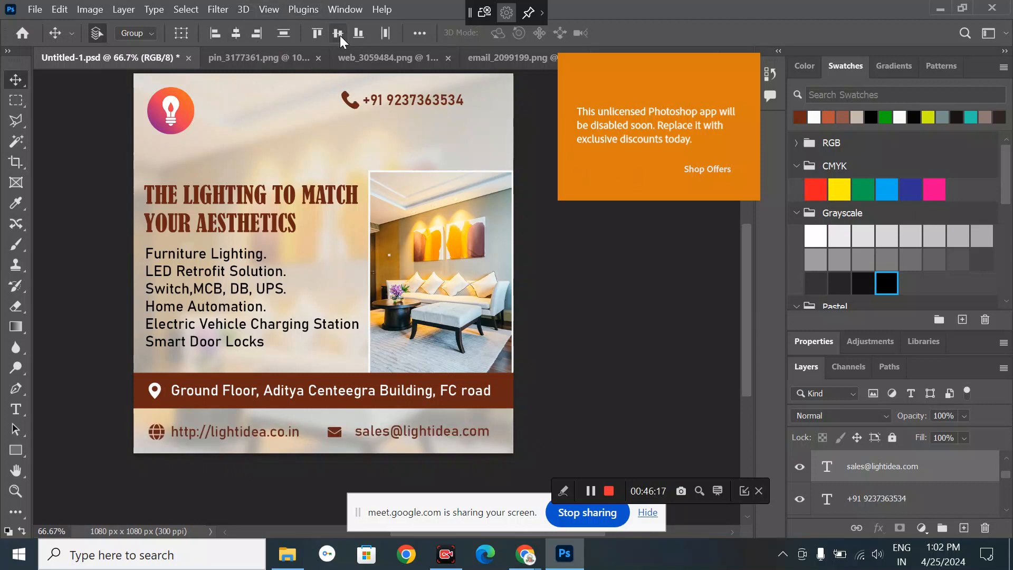
- Nudge the mail icon slightly right, snug beside the e-mail address
{"action": "left_click", "coordinate": [629, 362]}
{"action": "left_click", "coordinate": [337, 433]}
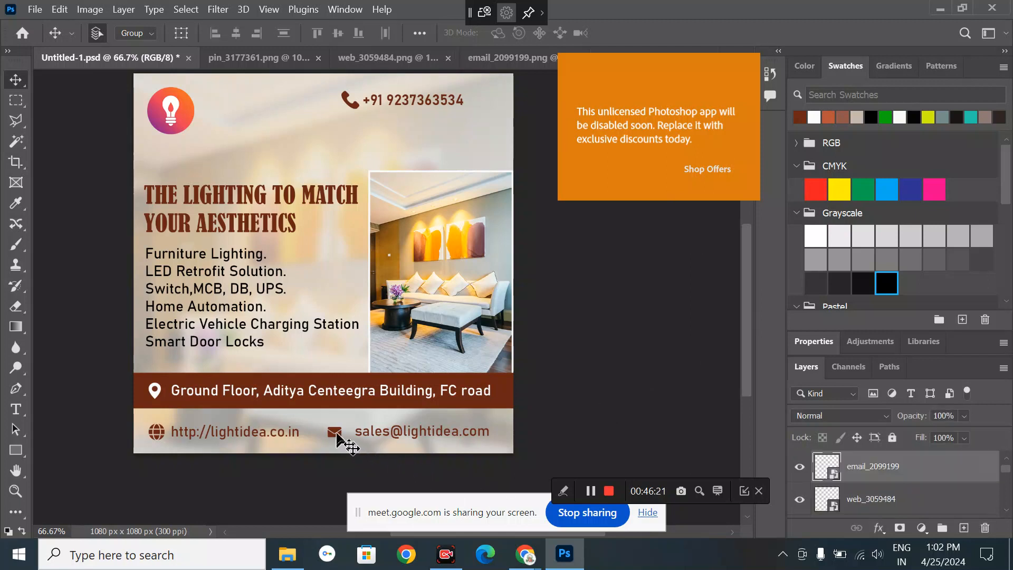
{"action": "left_click_drag", "start_coordinate": [337, 433], "coordinate": [343, 434]}
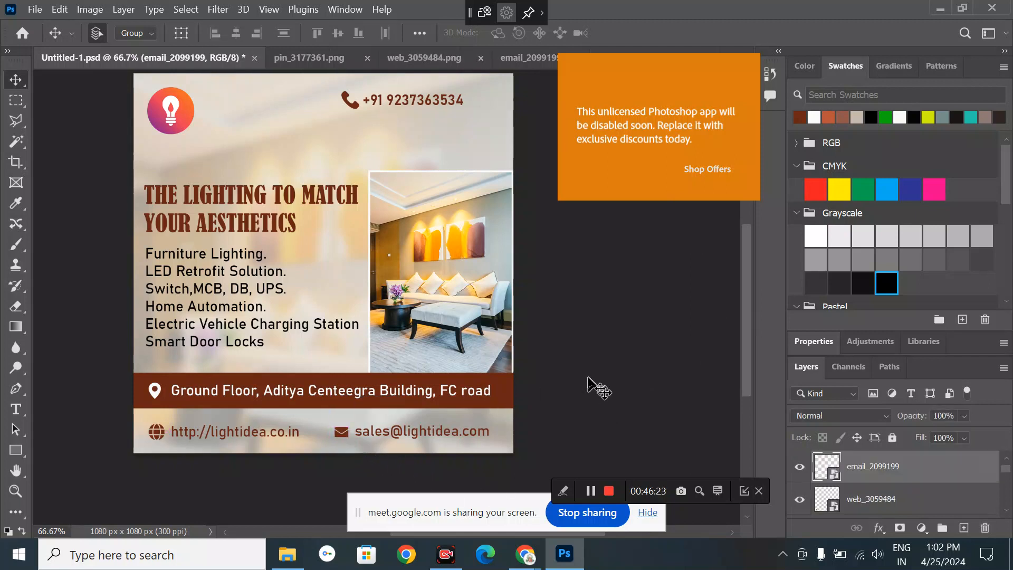
{"action": "left_click", "coordinate": [588, 378]}
- Shrink the phone icon with two Free Transform passes
{"action": "left_click", "coordinate": [353, 106]}
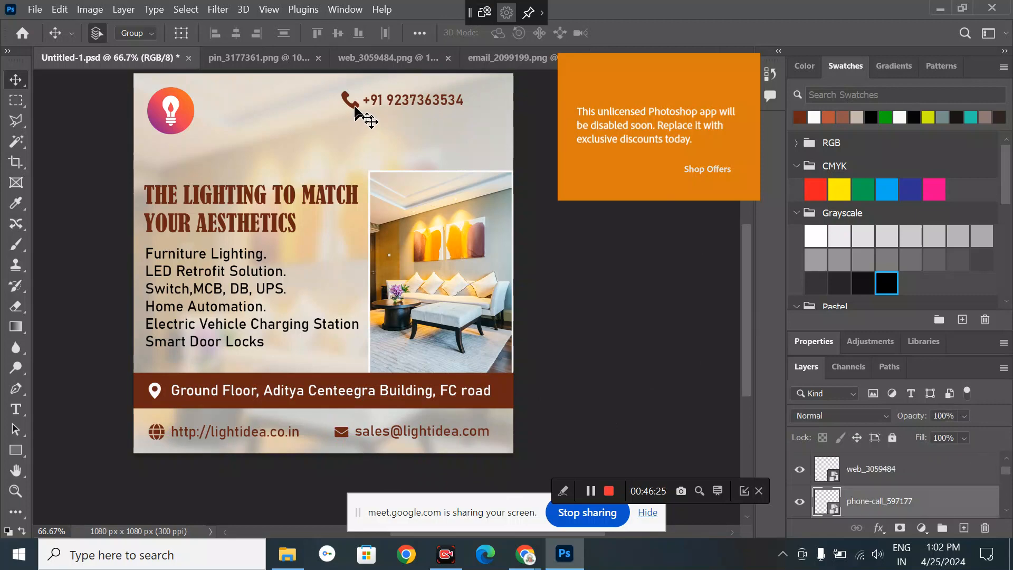
{"action": "left_click", "coordinate": [104, 6]}
{"action": "mouse_move", "coordinate": [60, 9]}
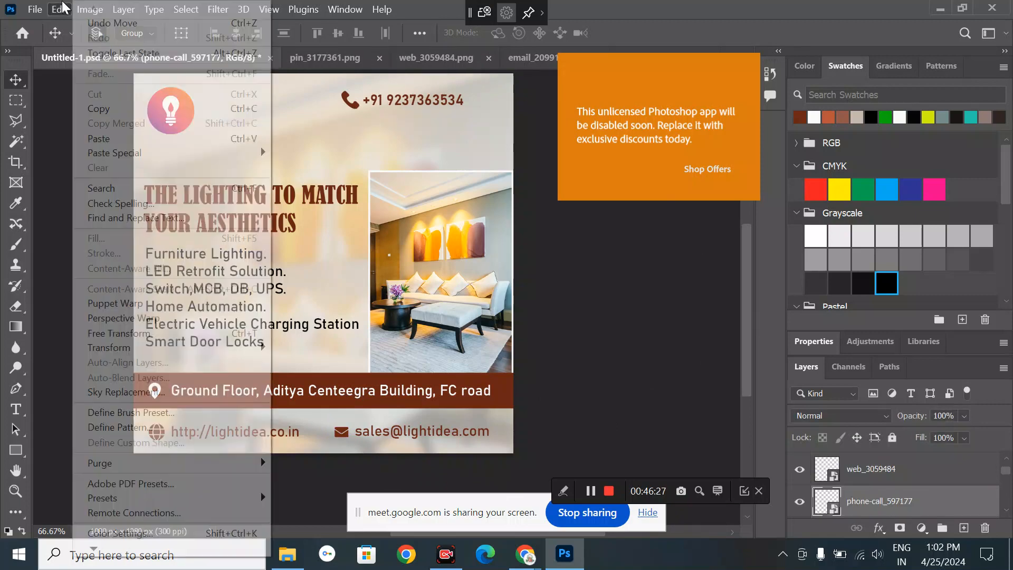
{"action": "left_click", "coordinate": [121, 335]}
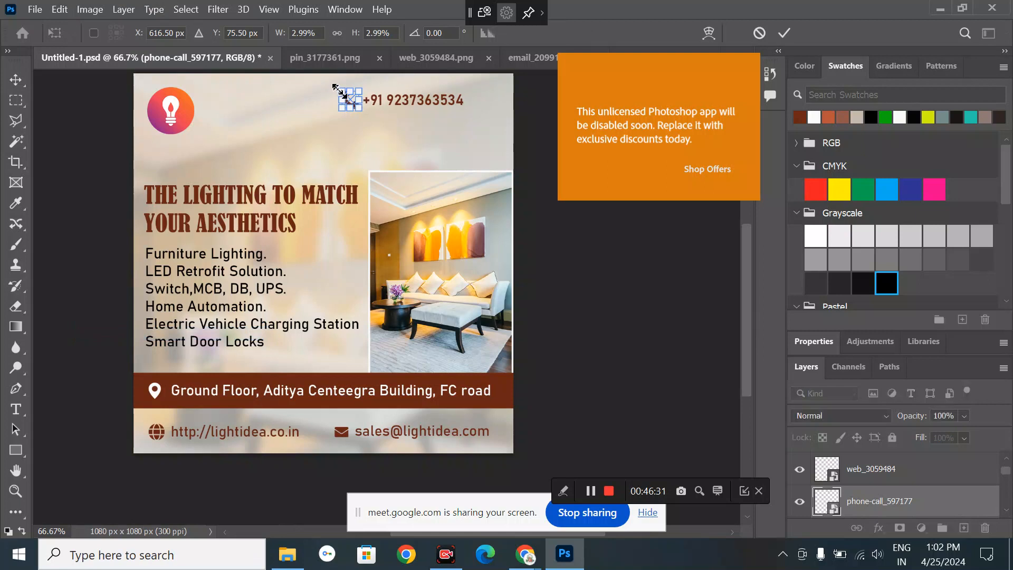
{"action": "left_click_drag", "start_coordinate": [338, 90], "coordinate": [346, 100]}
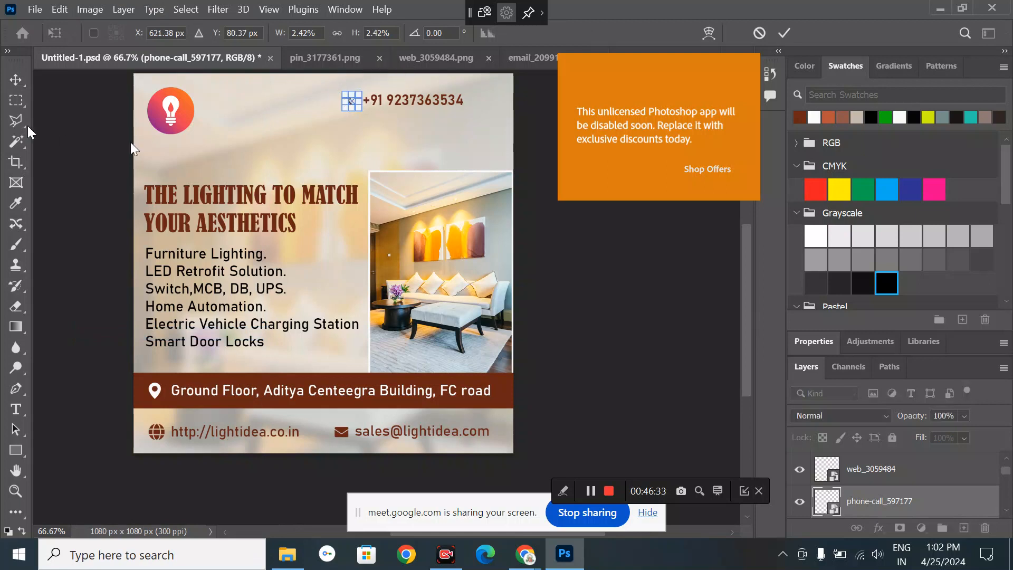
{"action": "left_click", "coordinate": [23, 81]}
{"action": "left_click", "coordinate": [129, 136]}
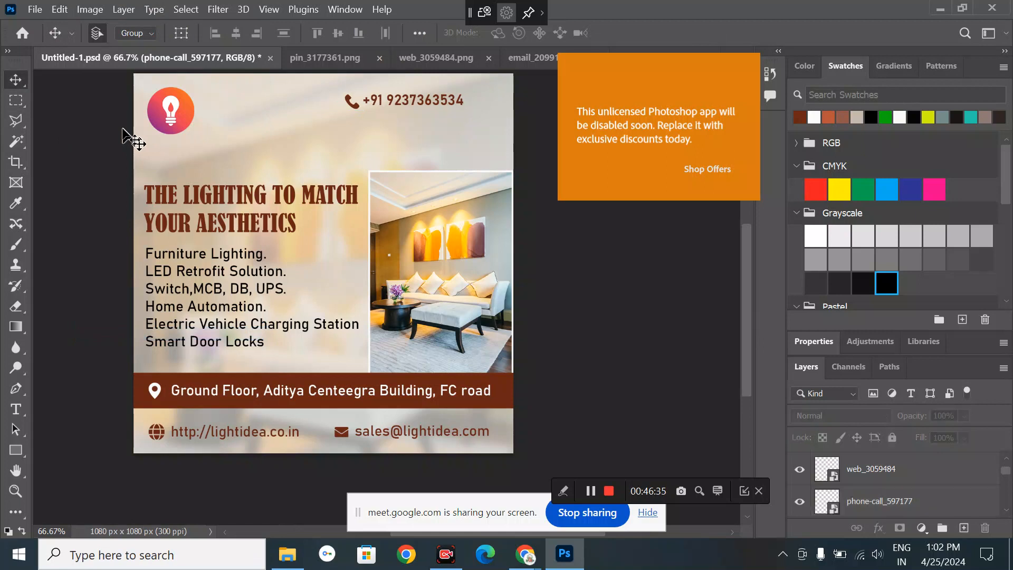
{"action": "left_click", "coordinate": [355, 105]}
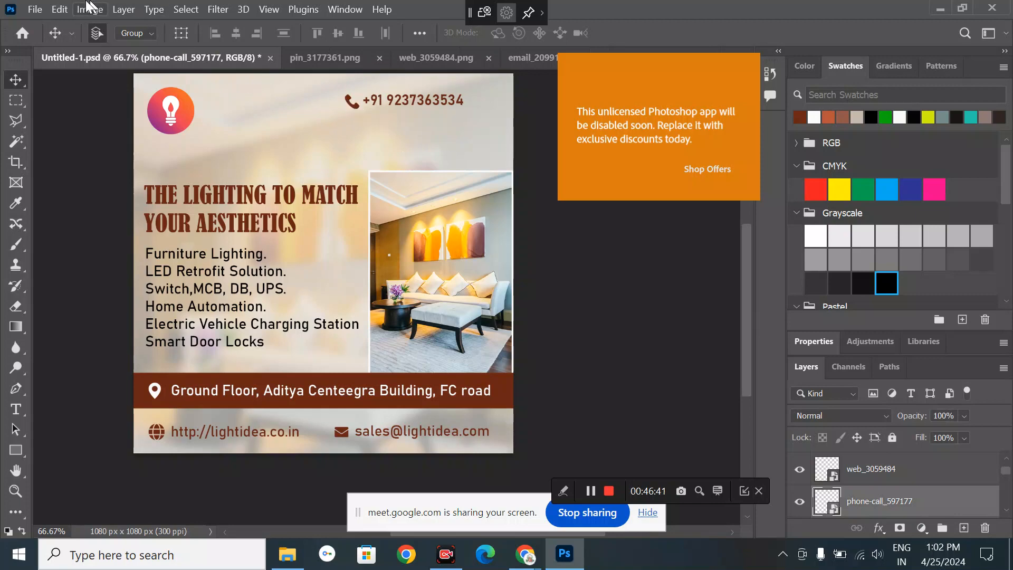
{"action": "left_click", "coordinate": [62, 9]}
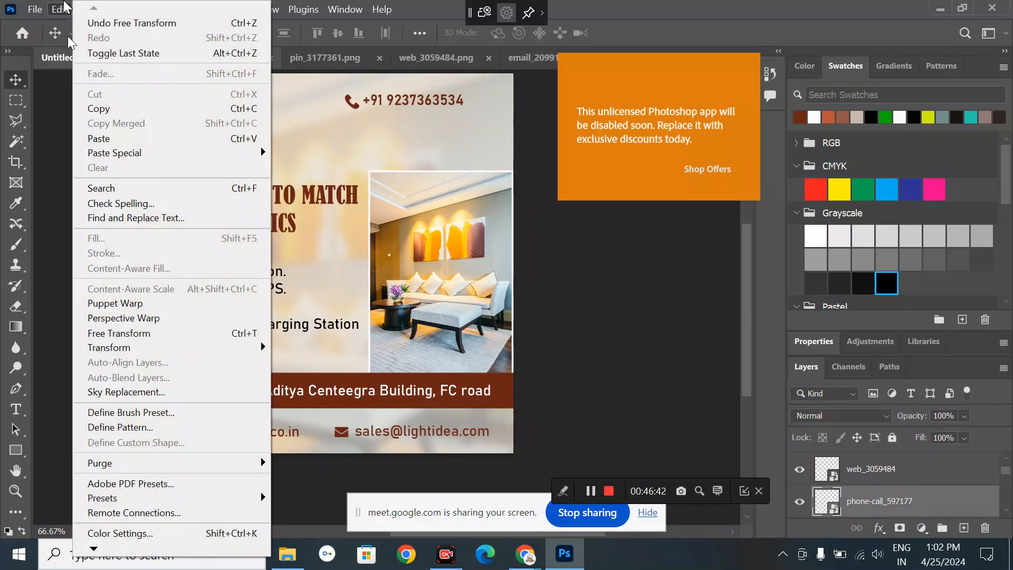
{"action": "left_click", "coordinate": [179, 333]}
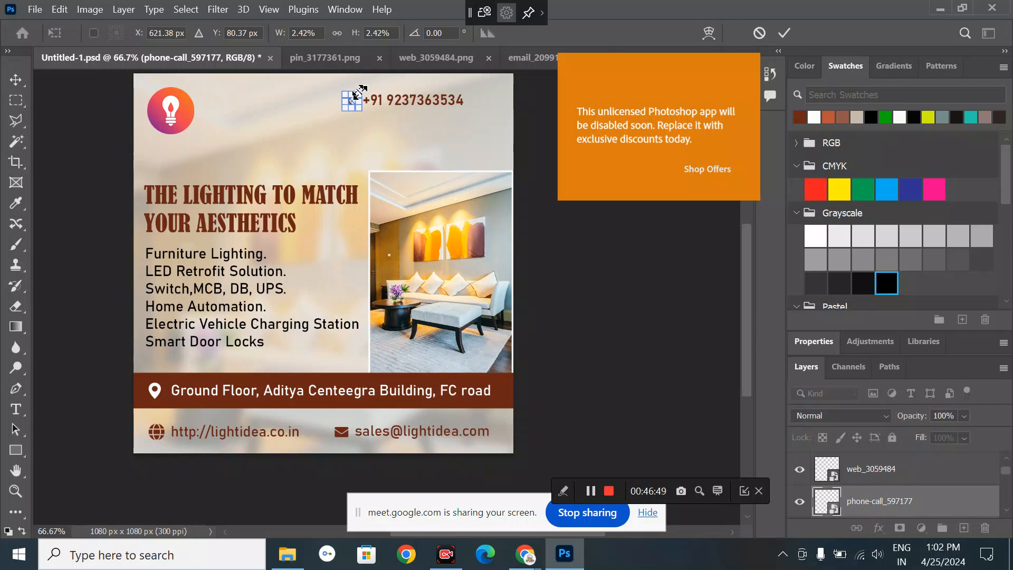
{"action": "left_click_drag", "start_coordinate": [359, 94], "coordinate": [361, 97]}
{"action": "key", "text": "Return"}
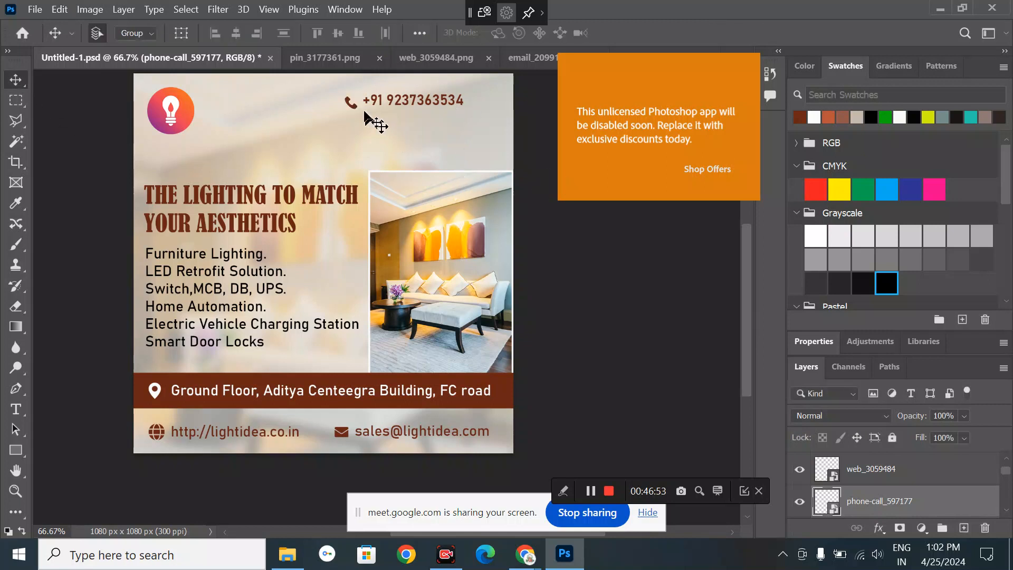
{"action": "left_click_drag", "start_coordinate": [352, 104], "coordinate": [362, 108]}
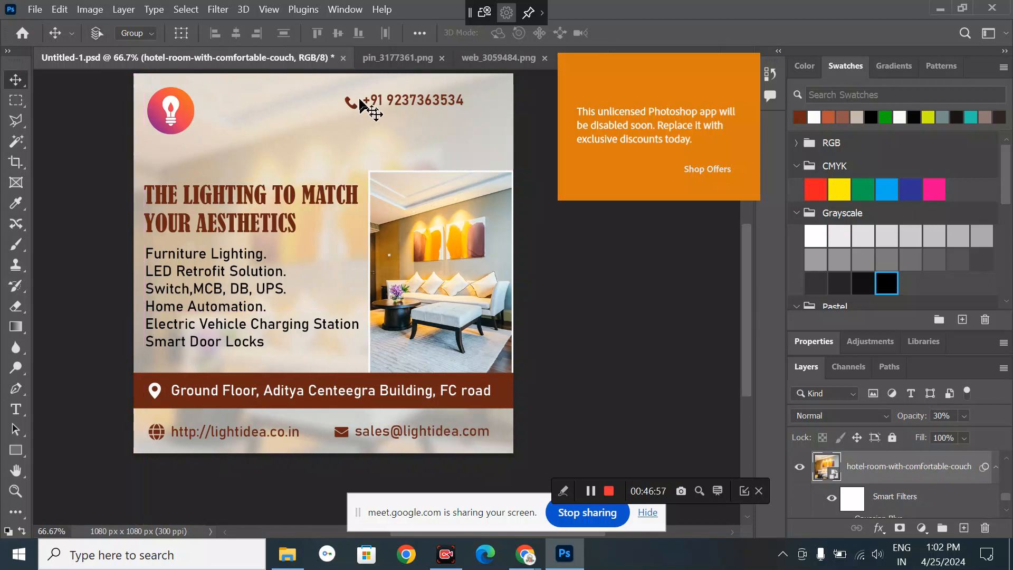
{"action": "left_click", "coordinate": [353, 104]}
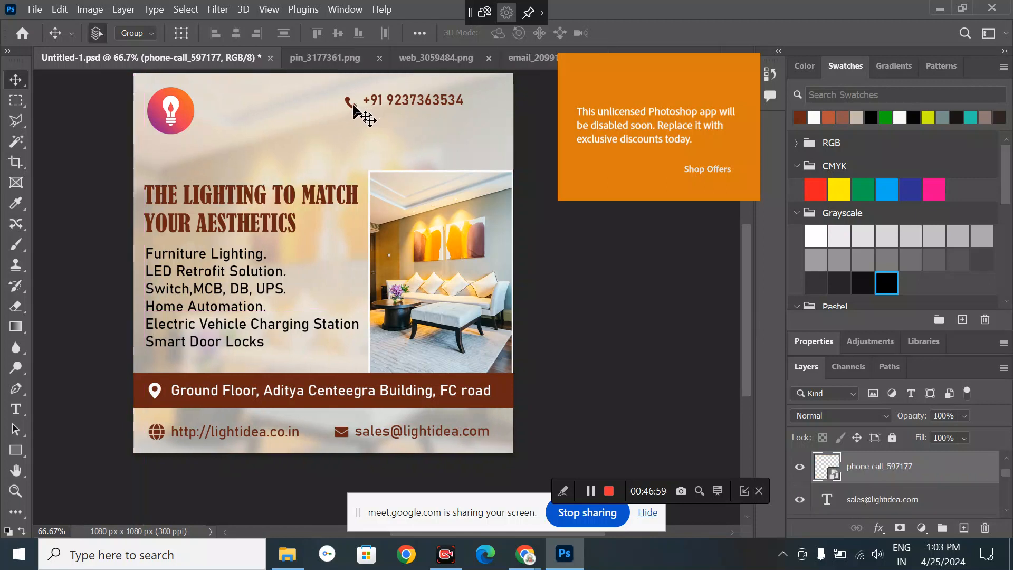
{"action": "left_click", "coordinate": [392, 99], "text": "shift"}
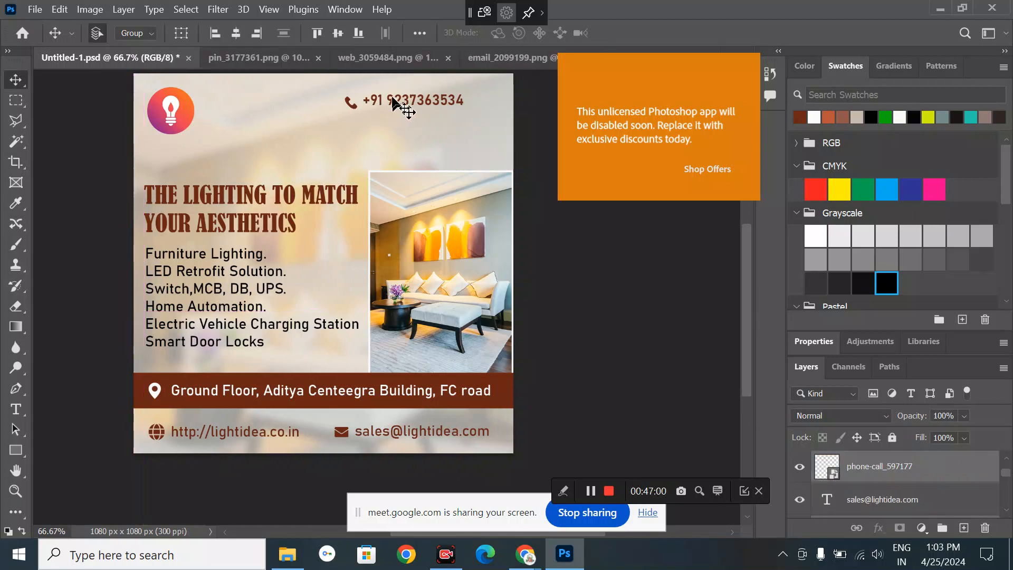
{"action": "left_click", "coordinate": [345, 31]}
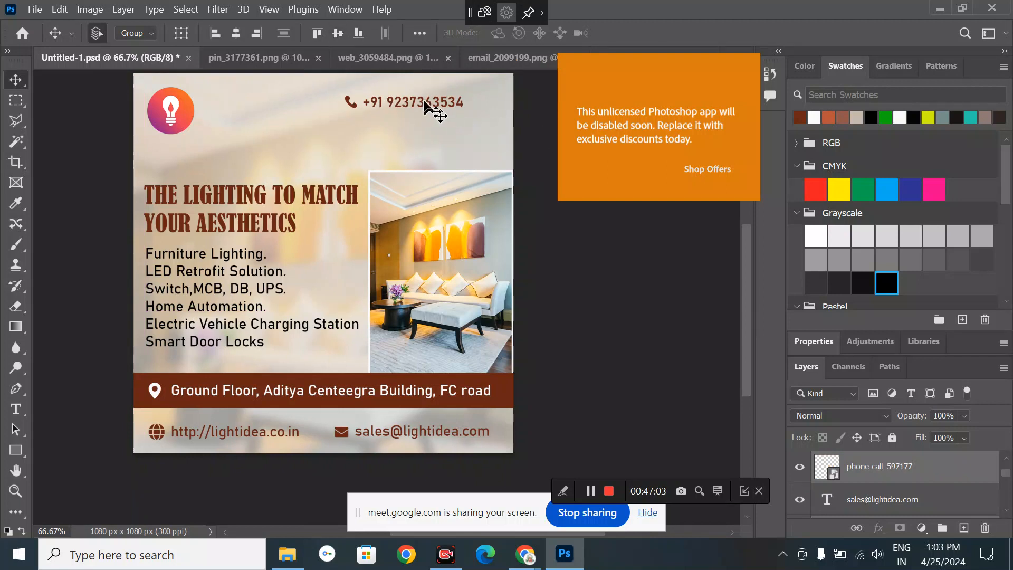
{"action": "left_click_drag", "start_coordinate": [427, 106], "coordinate": [467, 127]}
{"action": "left_click", "coordinate": [67, 108]}
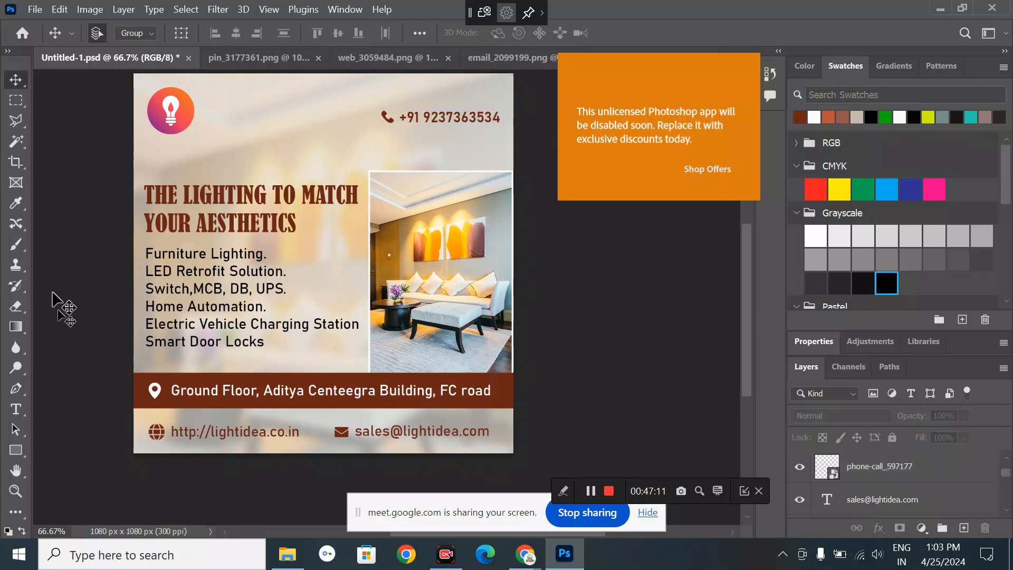
- Add a 'Contact Us' text line above the phone number
{"action": "left_click", "coordinate": [16, 409]}
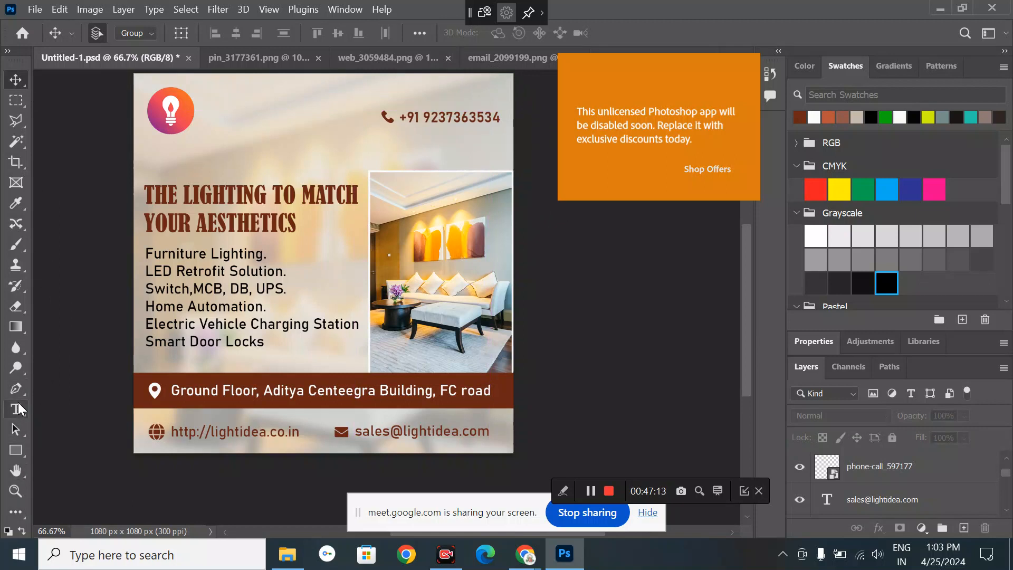
{"action": "left_click", "coordinate": [410, 96]}
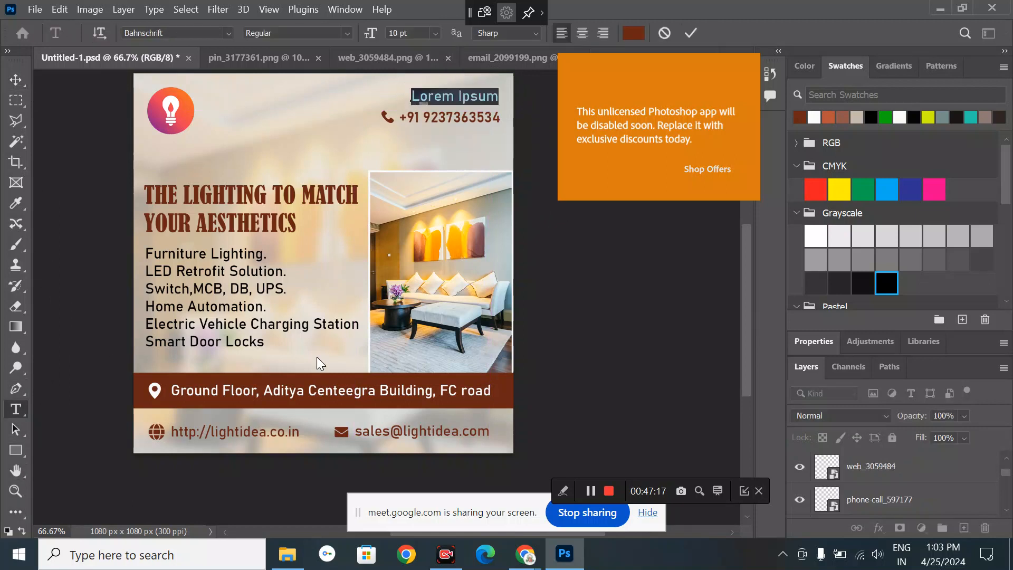
{"action": "type", "text": "Cont"}
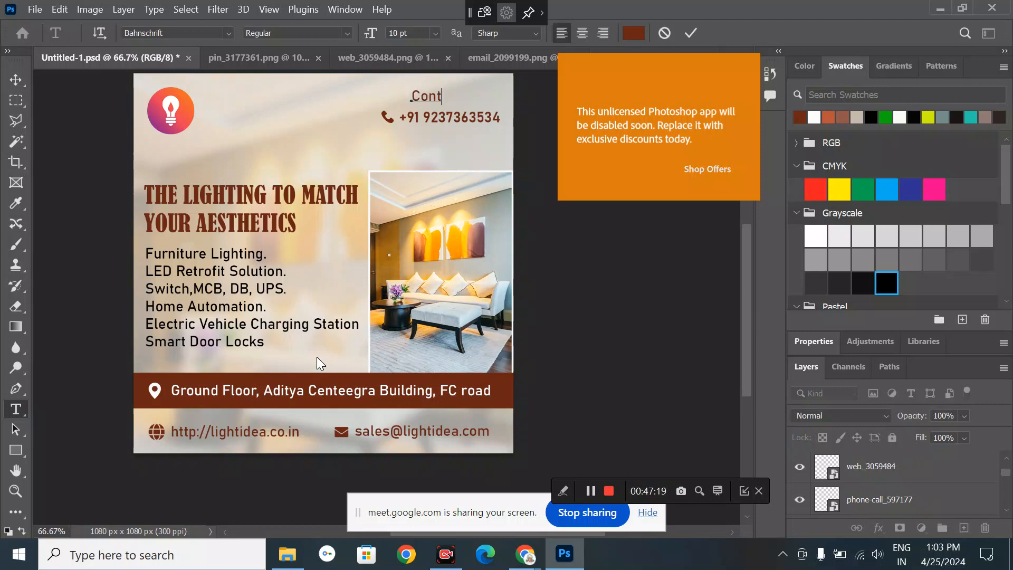
{"action": "type", "text": "act Us"}
{"action": "left_click", "coordinate": [19, 79]}
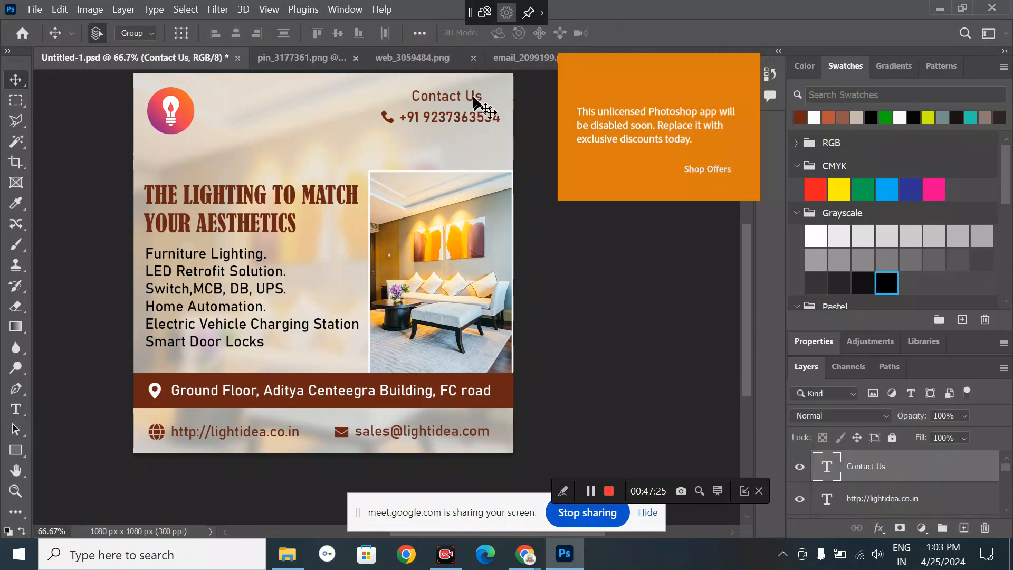
{"action": "mouse_move", "coordinate": [478, 101]}
{"action": "left_mouse_down"}
{"action": "mouse_move", "coordinate": [445, 104]}
{"action": "mouse_move", "coordinate": [484, 100]}
{"action": "left_mouse_up"}
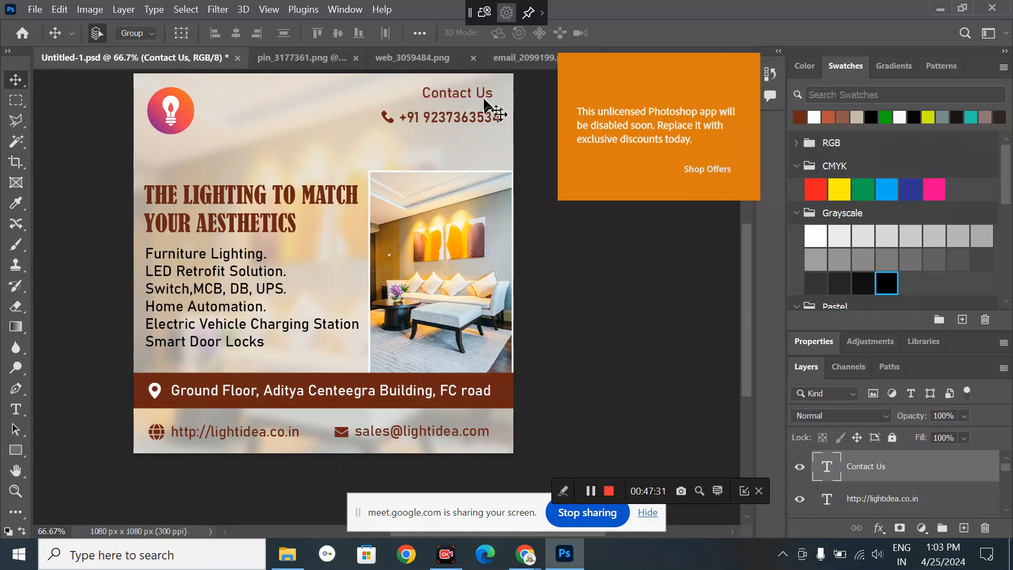
{"action": "left_click", "coordinate": [485, 100]}
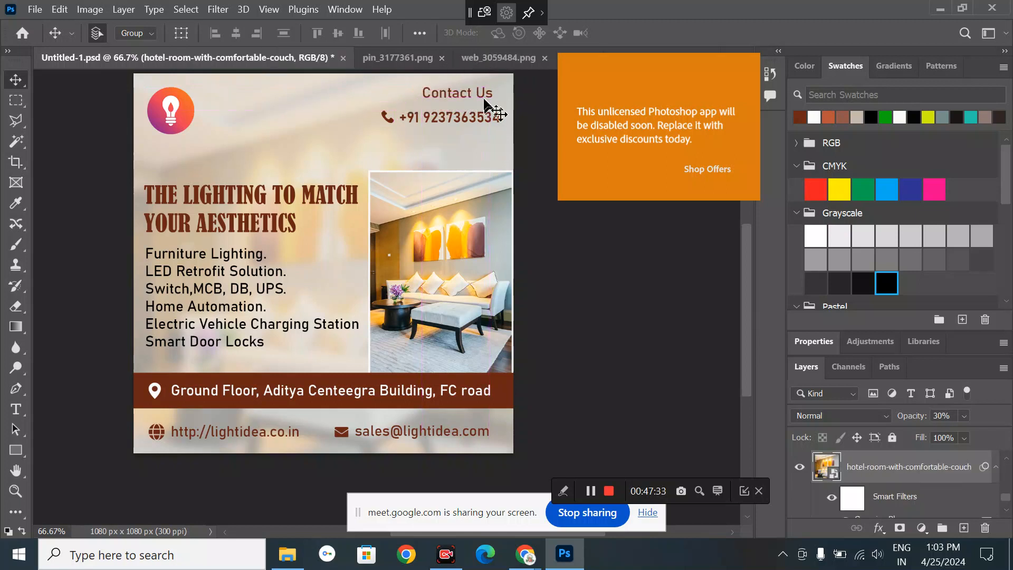
- Change the heading to 'Contact Us:', colour it black and nudge it down slightly
{"action": "double_click", "coordinate": [489, 94]}
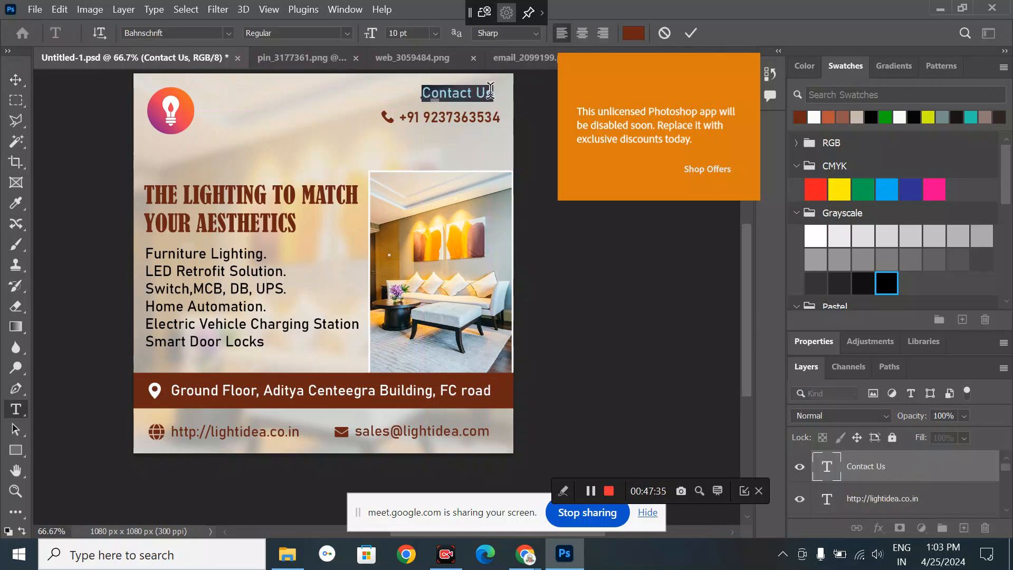
{"action": "left_click", "coordinate": [493, 94]}
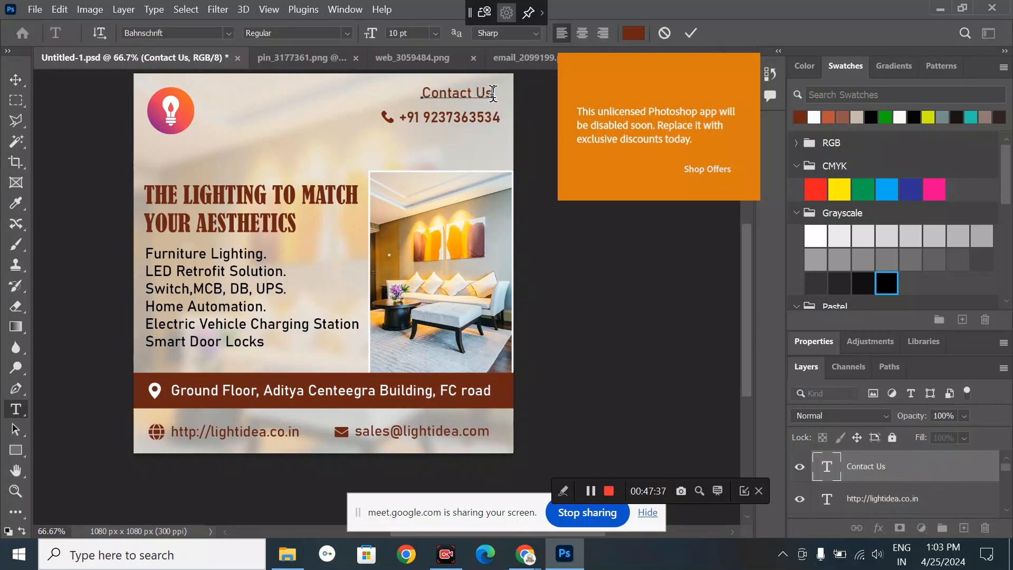
{"action": "type", "text": ":"}
{"action": "left_click", "coordinate": [15, 79]}
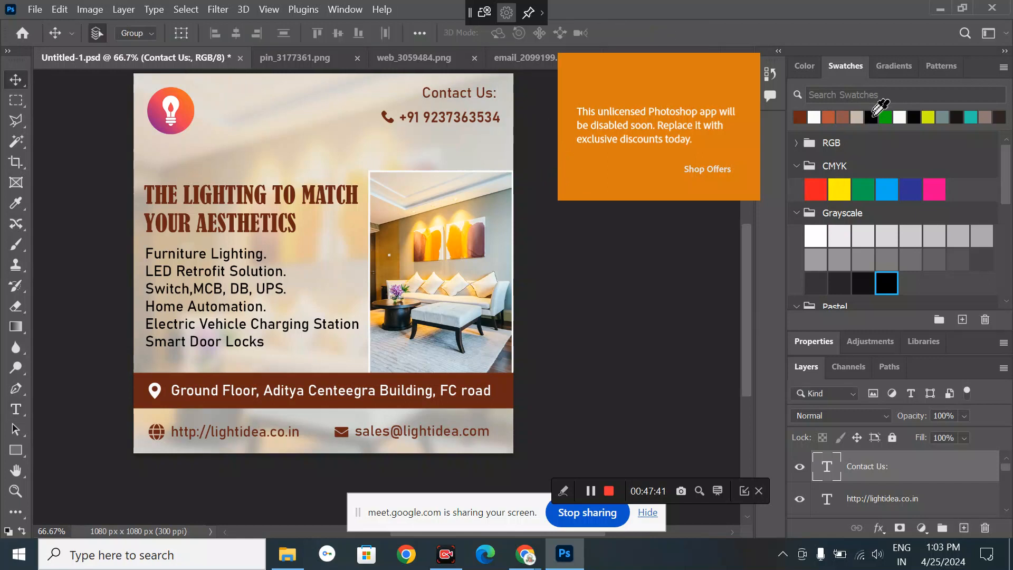
{"action": "left_click", "coordinate": [871, 117]}
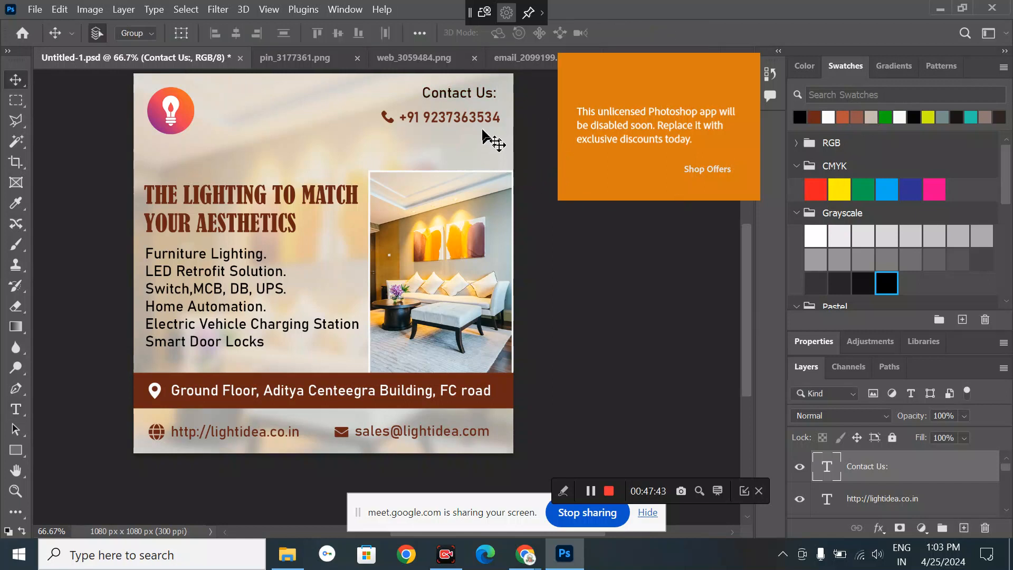
{"action": "key", "text": "shift+Down"}
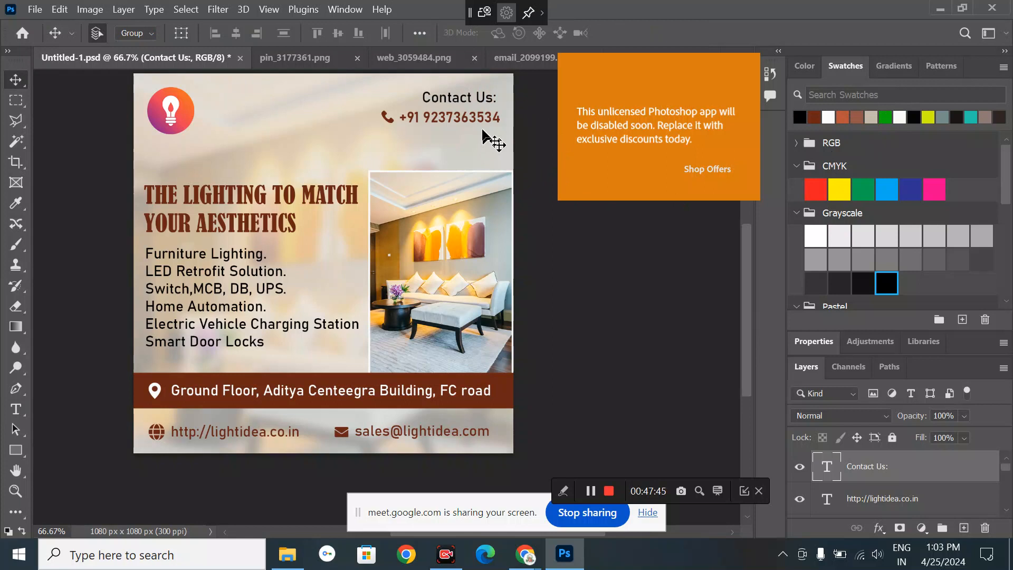
{"action": "key", "text": "shift+Down"}
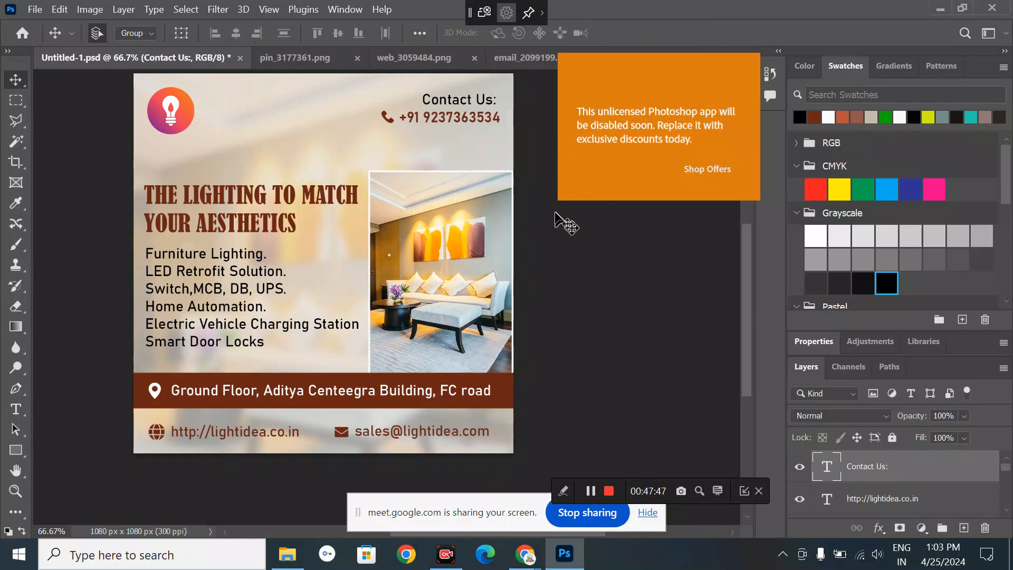
{"action": "left_click", "coordinate": [554, 204]}
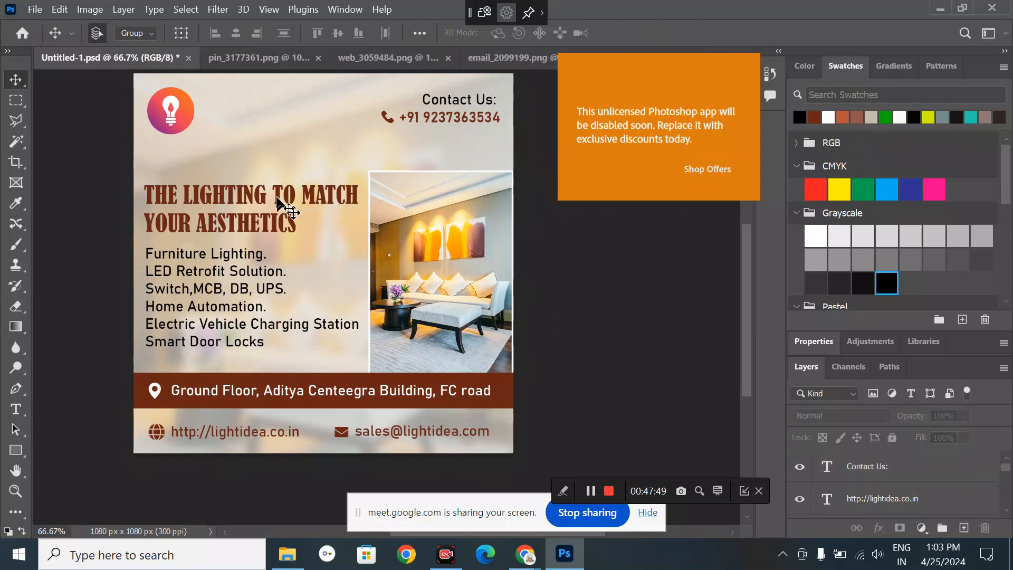
- Move the headline higher and bring up the service list's character settings
{"action": "left_click_drag", "start_coordinate": [280, 191], "coordinate": [277, 171]}
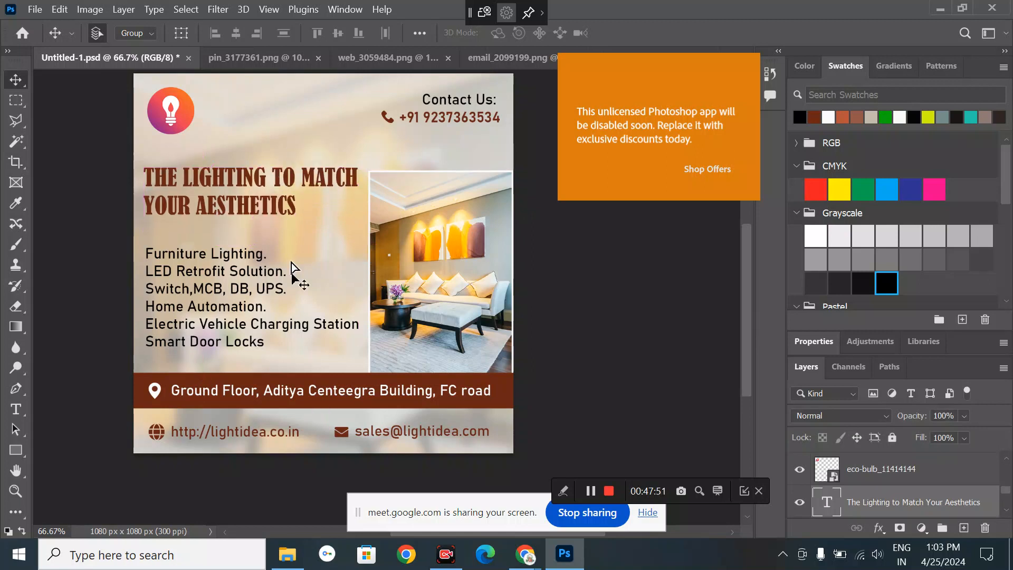
{"action": "left_click", "coordinate": [259, 297]}
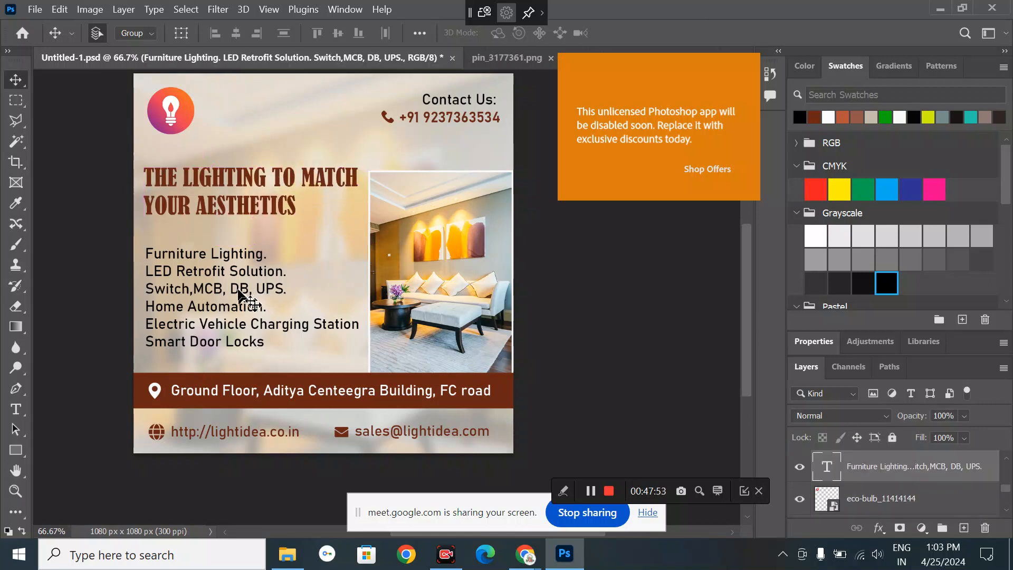
{"action": "left_click", "coordinate": [796, 340]}
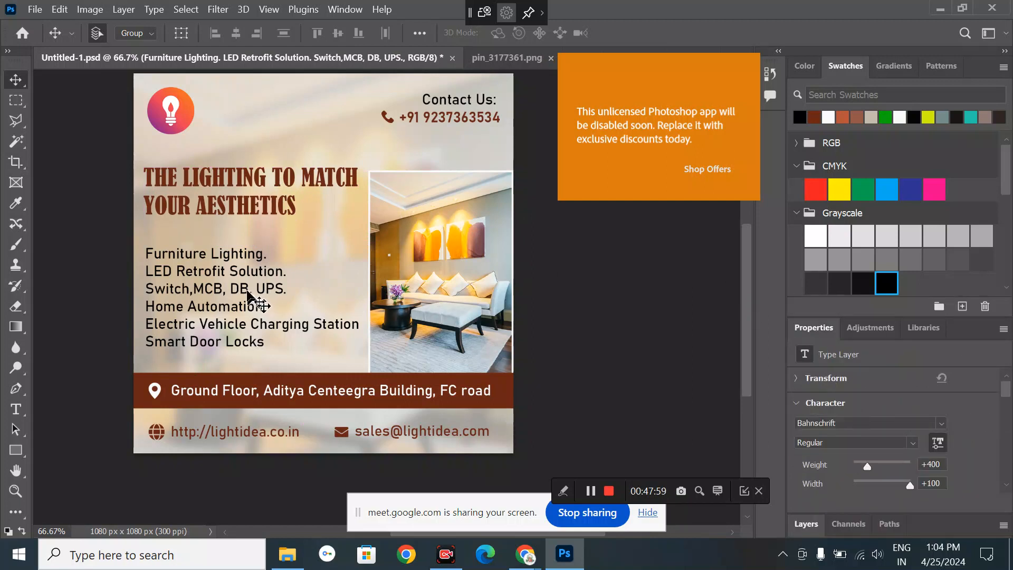
{"action": "scroll", "coordinate": [901, 441], "scroll_direction": "down", "scroll_amount": 3}
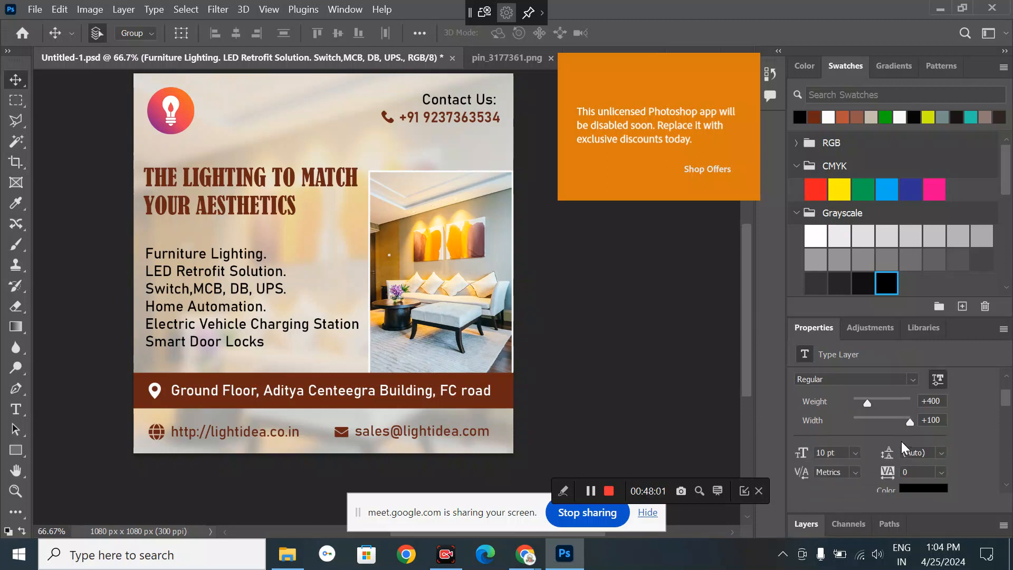
{"action": "scroll", "coordinate": [901, 441], "scroll_direction": "down", "scroll_amount": 2}
- Tighten the service list's leading to 16 pt and shift it up under the headline
{"action": "left_click", "coordinate": [941, 402]}
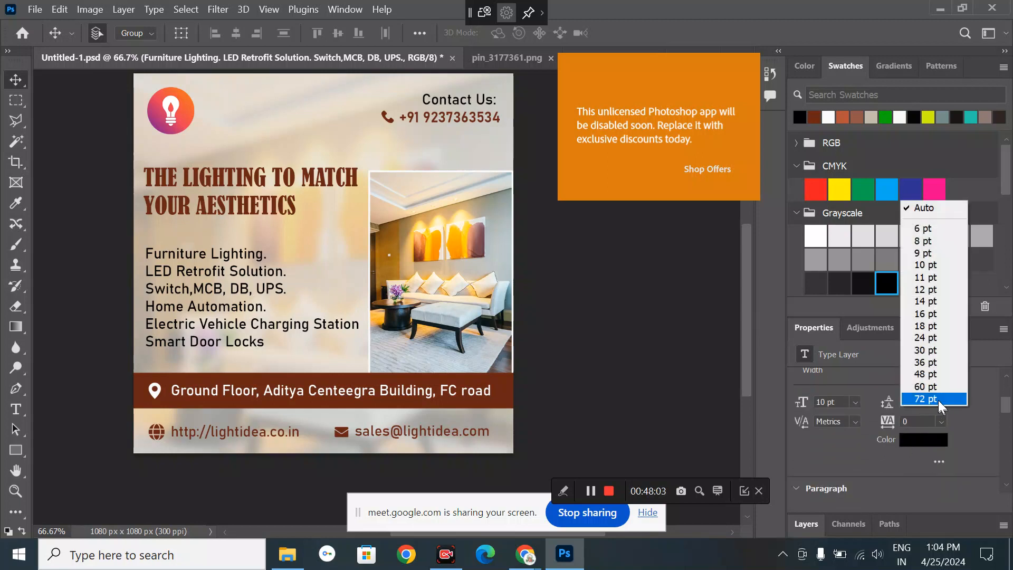
{"action": "left_click", "coordinate": [938, 400]}
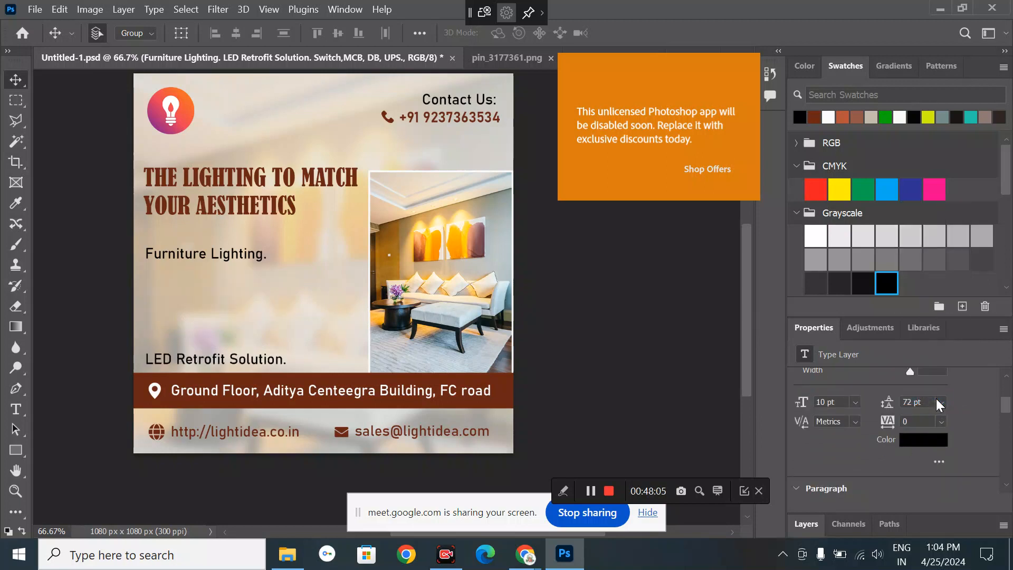
{"action": "left_click", "coordinate": [939, 402]}
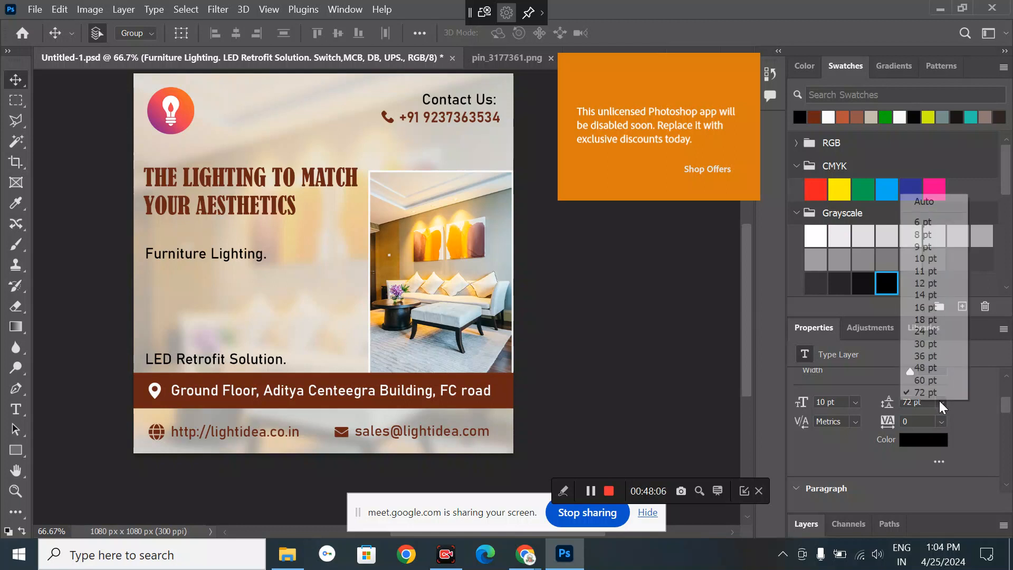
{"action": "left_click", "coordinate": [931, 327]}
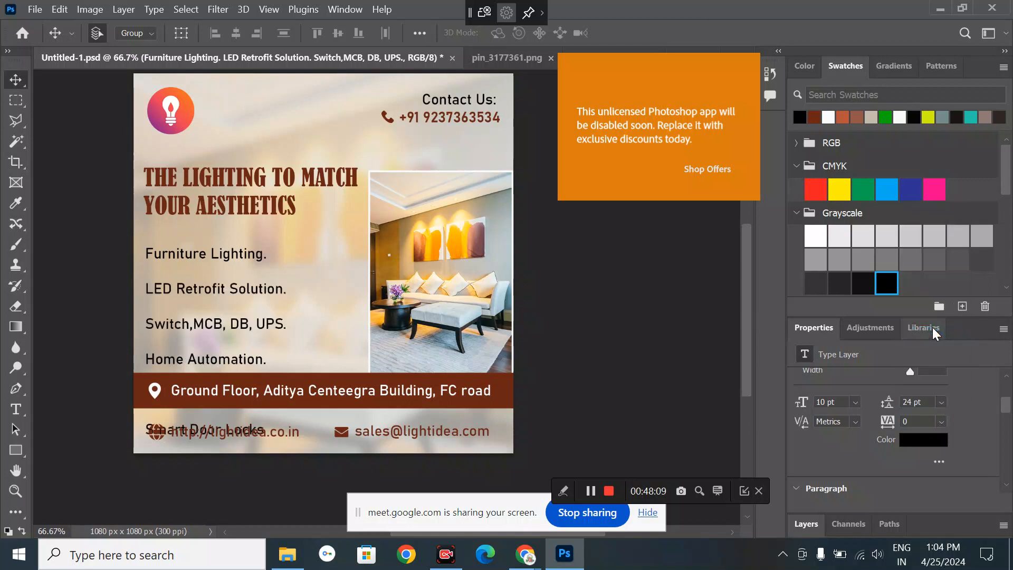
{"action": "left_click", "coordinate": [940, 400]}
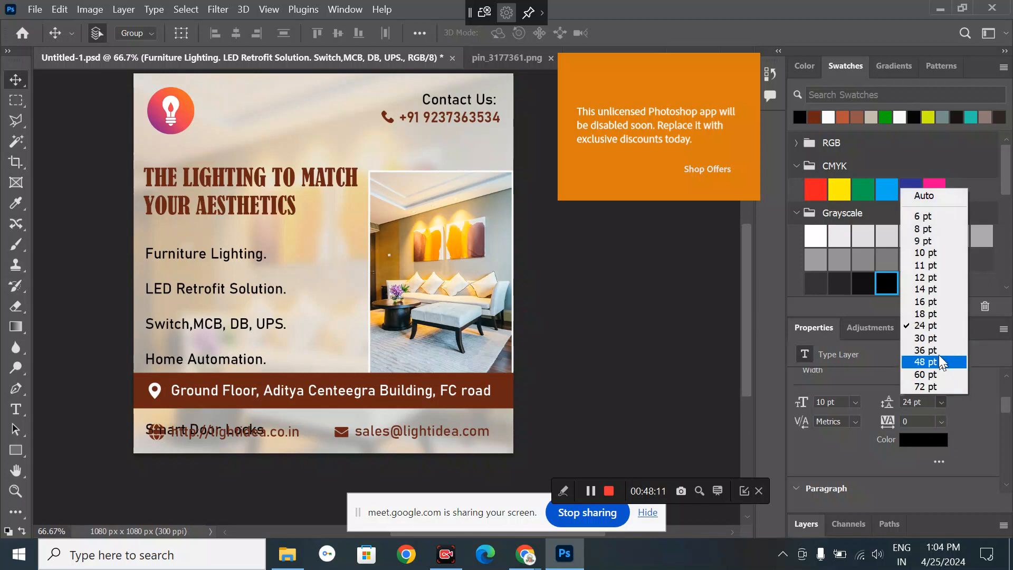
{"action": "left_click", "coordinate": [925, 312]}
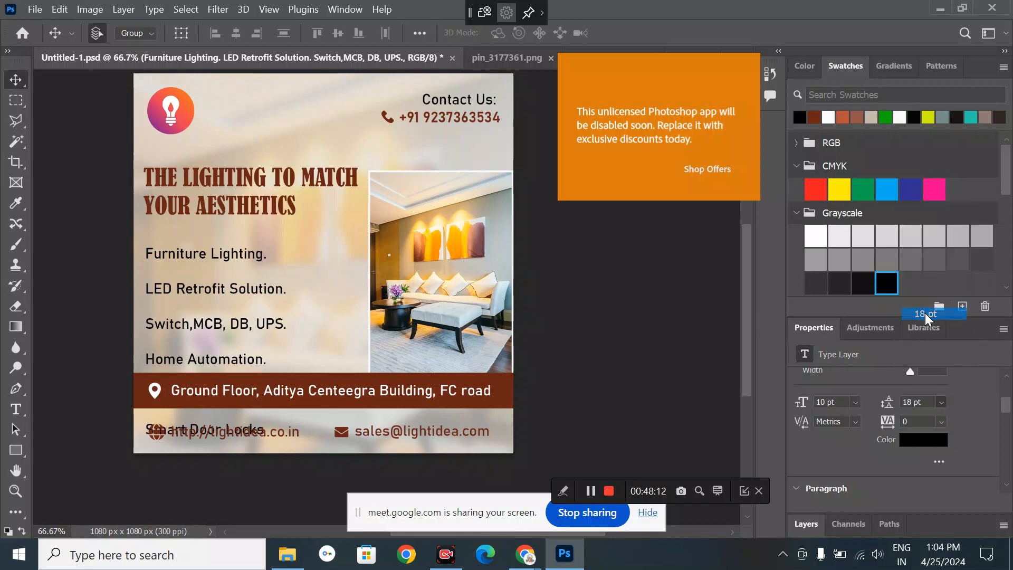
{"action": "left_click", "coordinate": [941, 400]}
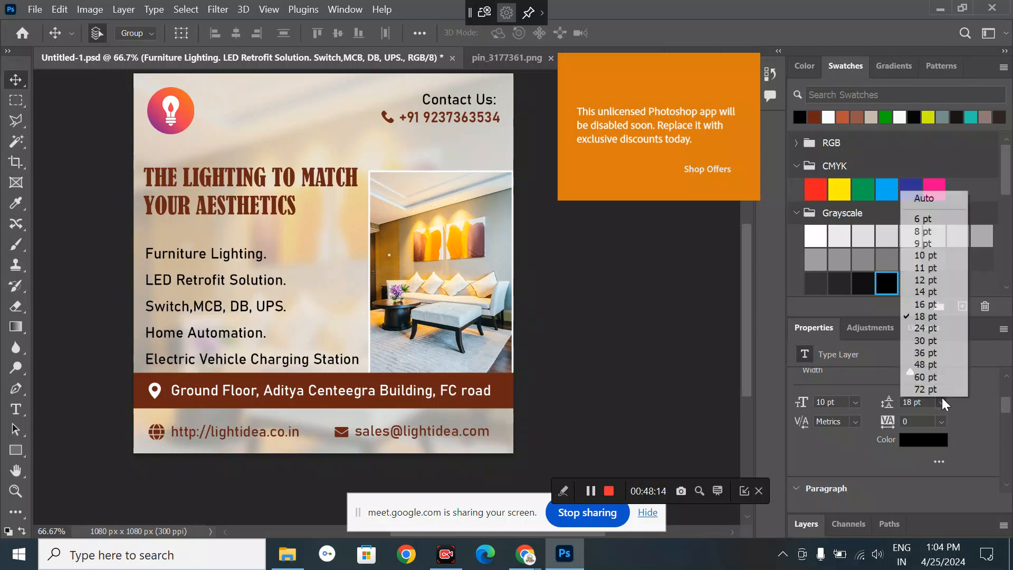
{"action": "left_click", "coordinate": [934, 304]}
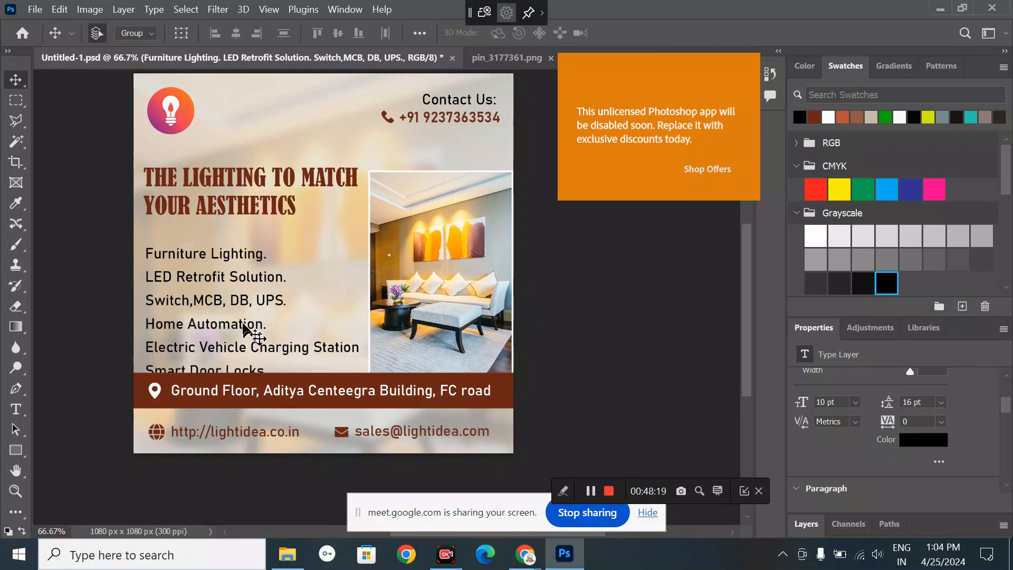
{"action": "key", "text": "shift+Up"}
{"action": "key", "text": "shift+Up"}
{"action": "key", "text": "shift+Up"}
{"action": "key", "text": "shift+Up"}
{"action": "key", "text": "shift+Up"}
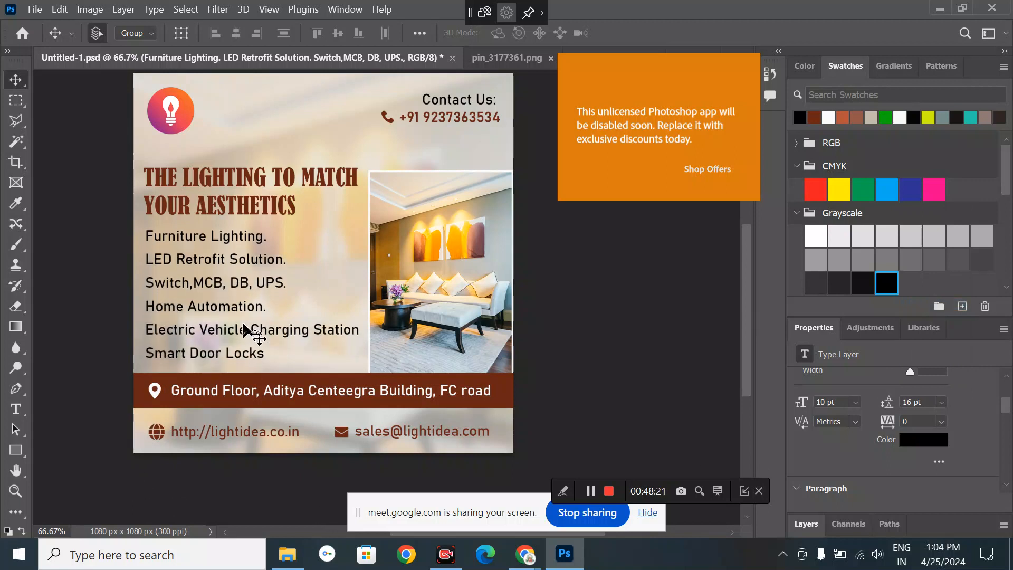
{"action": "left_click", "coordinate": [626, 381]}
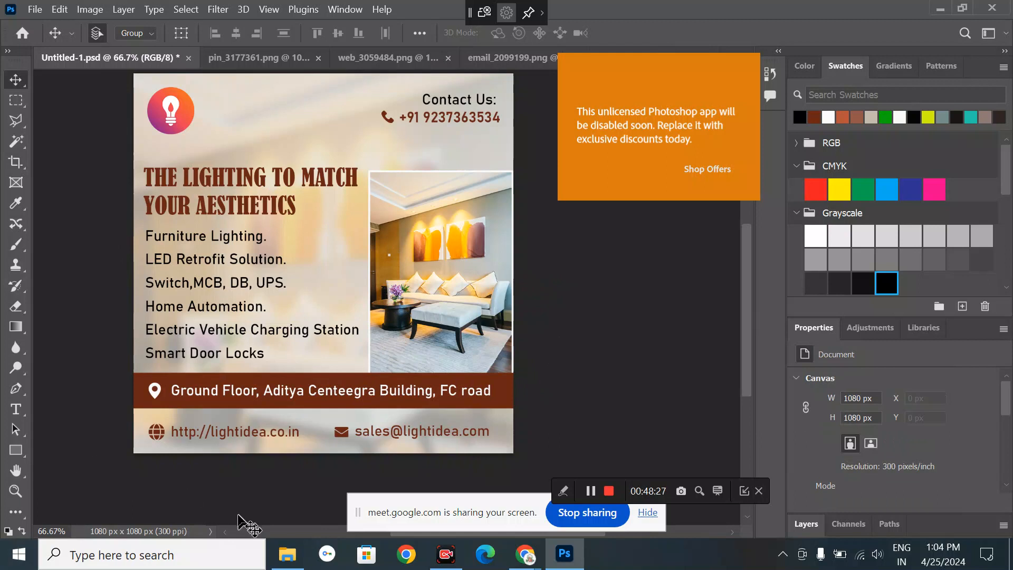
- Set the website address text to 8 pt
{"action": "left_click", "coordinate": [252, 438]}
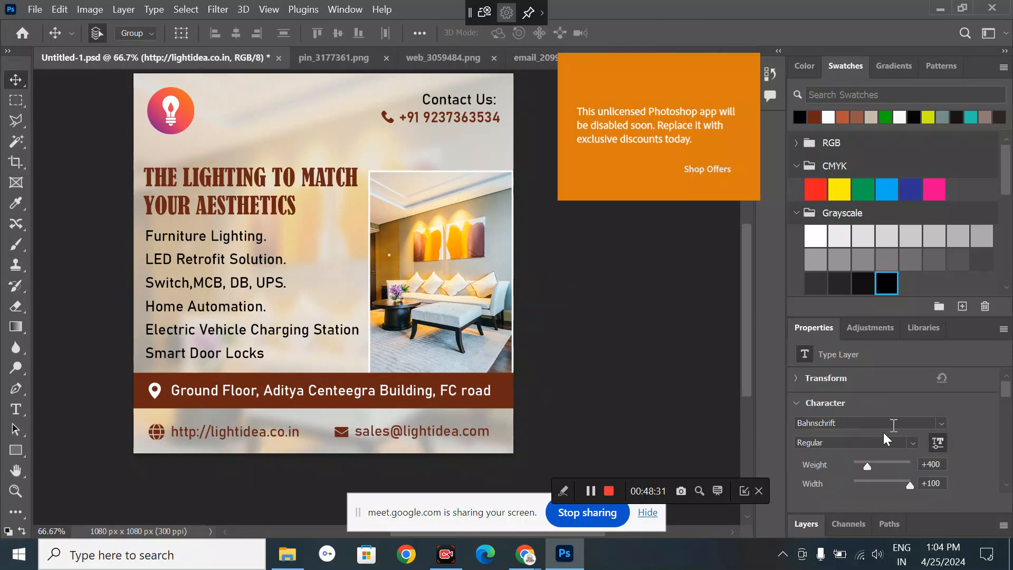
{"action": "scroll", "coordinate": [853, 460], "scroll_direction": "down", "scroll_amount": 3}
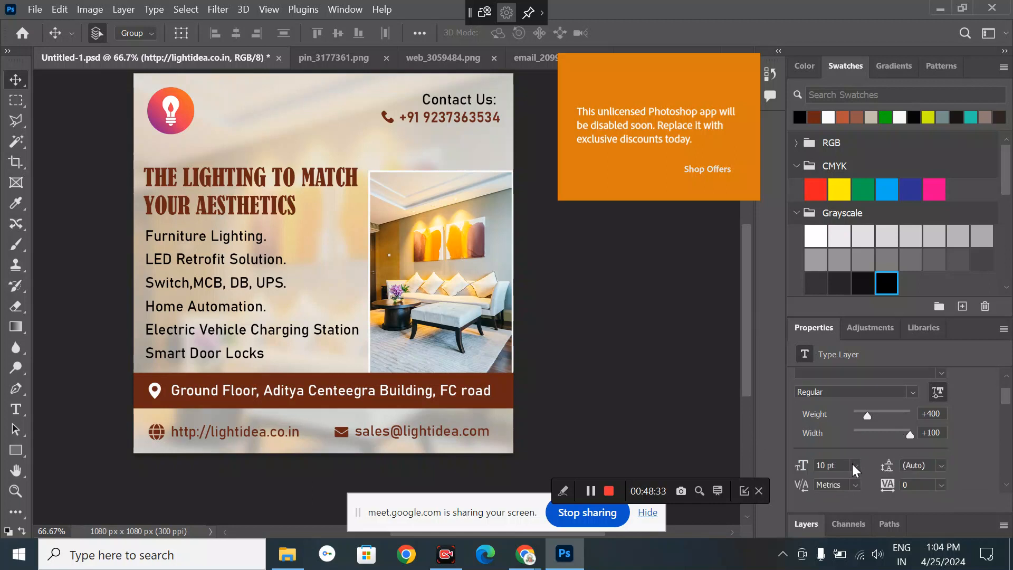
{"action": "left_click", "coordinate": [852, 464]}
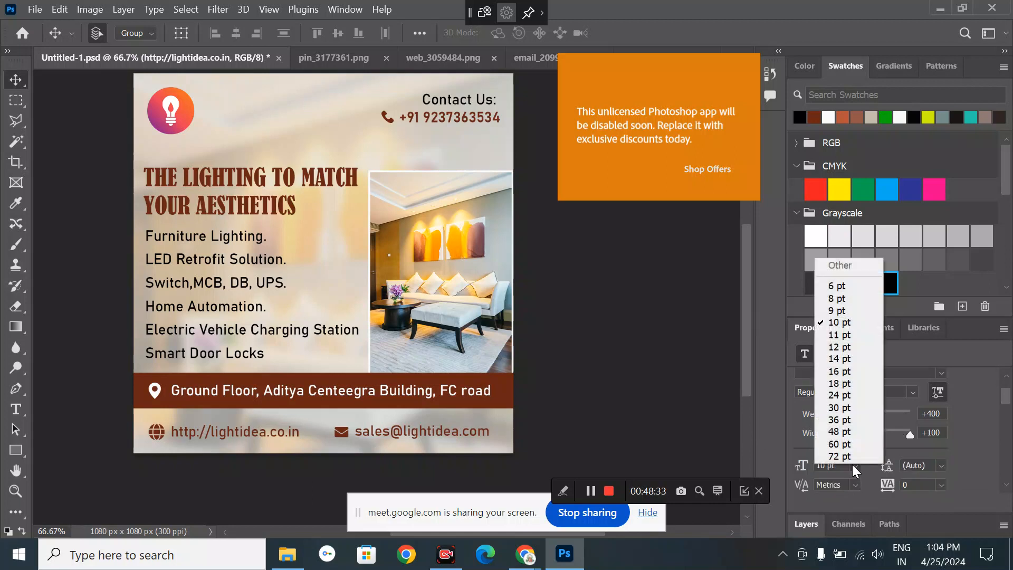
{"action": "left_click", "coordinate": [851, 299]}
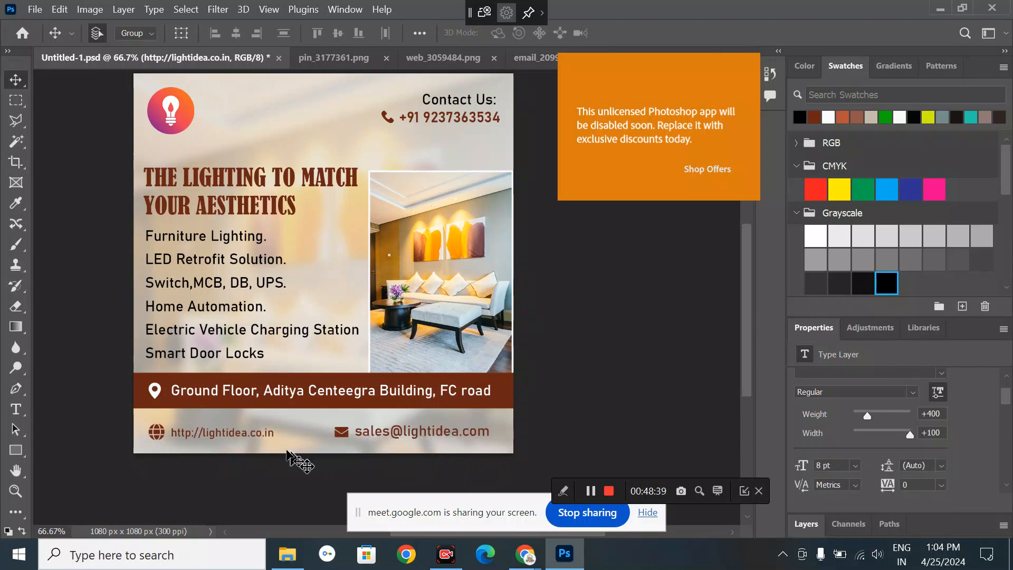
{"action": "left_click", "coordinate": [377, 432]}
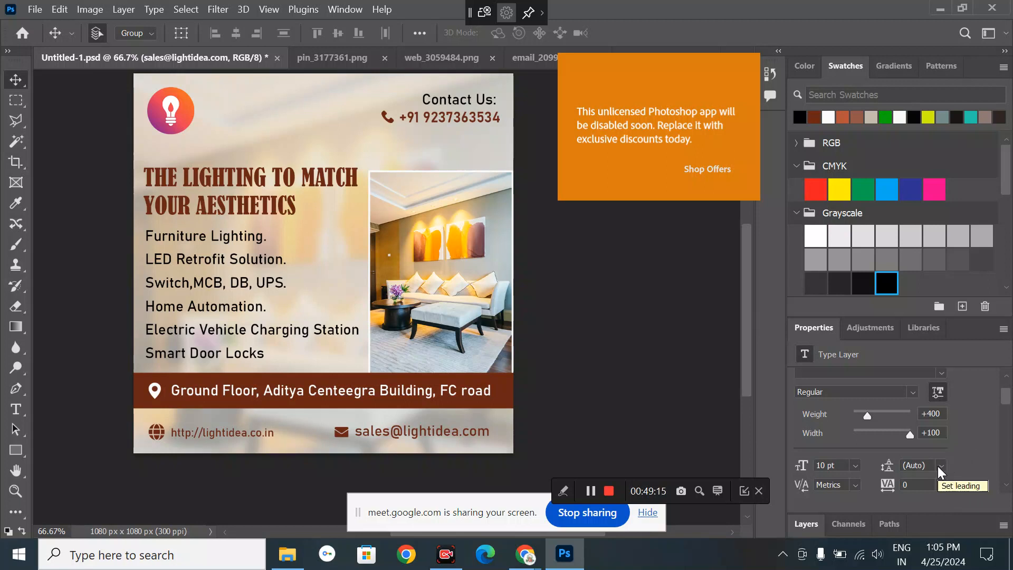
{"action": "left_click", "coordinate": [855, 467]}
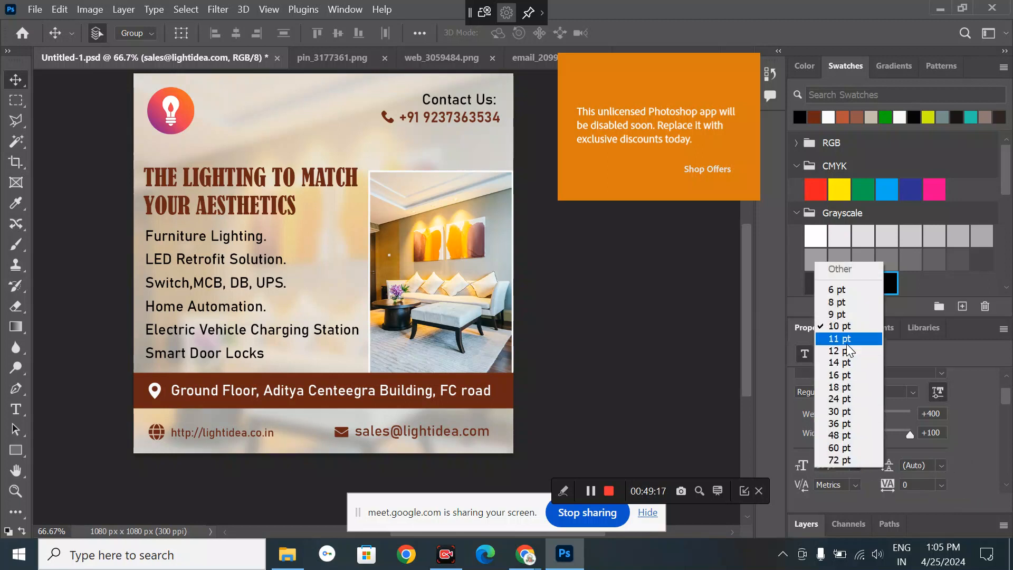
{"action": "left_click", "coordinate": [833, 301]}
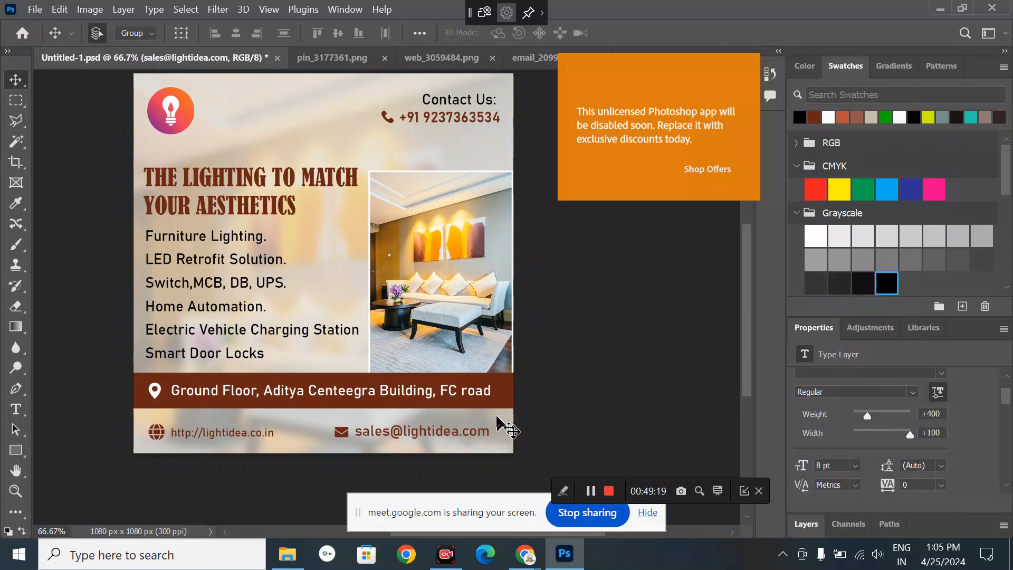
{"action": "left_click", "coordinate": [552, 426]}
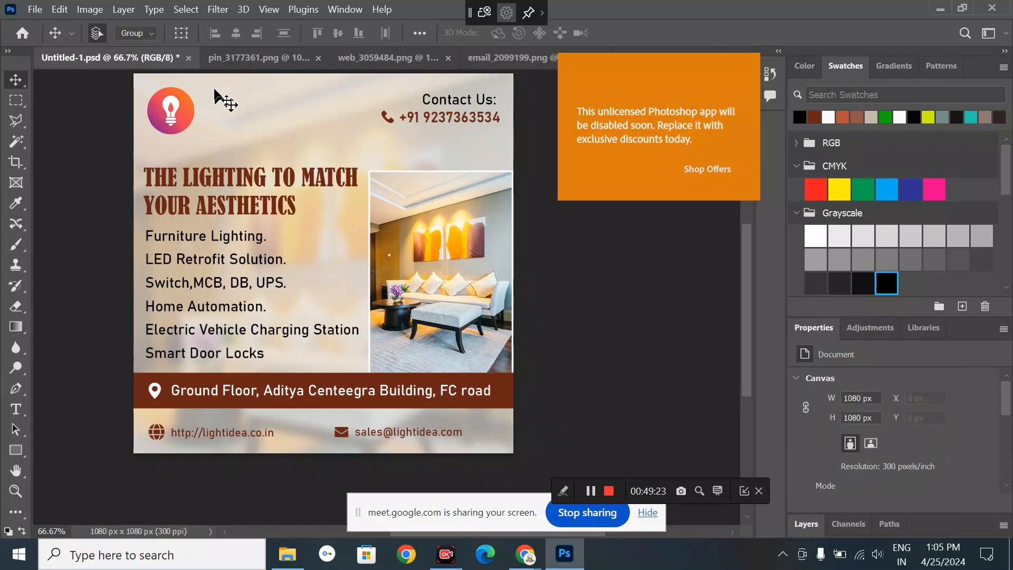
- Type 'Lightidea' as a new text layer and place it beneath the bulb logo
{"action": "left_click", "coordinate": [16, 409]}
{"action": "left_click", "coordinate": [230, 113]}
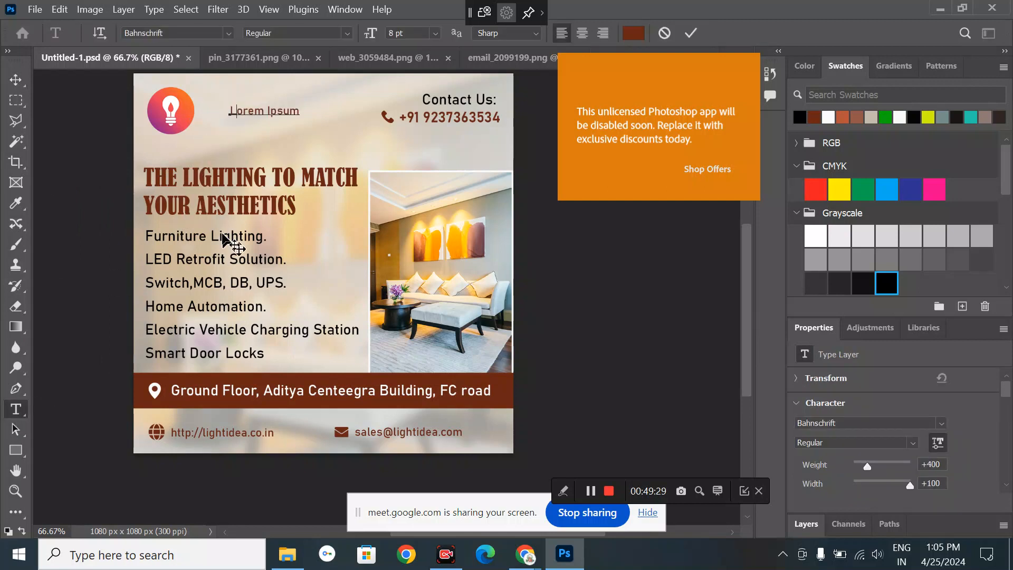
{"action": "key", "text": "BackSpace"}
{"action": "type", "text": "Lightidea"}
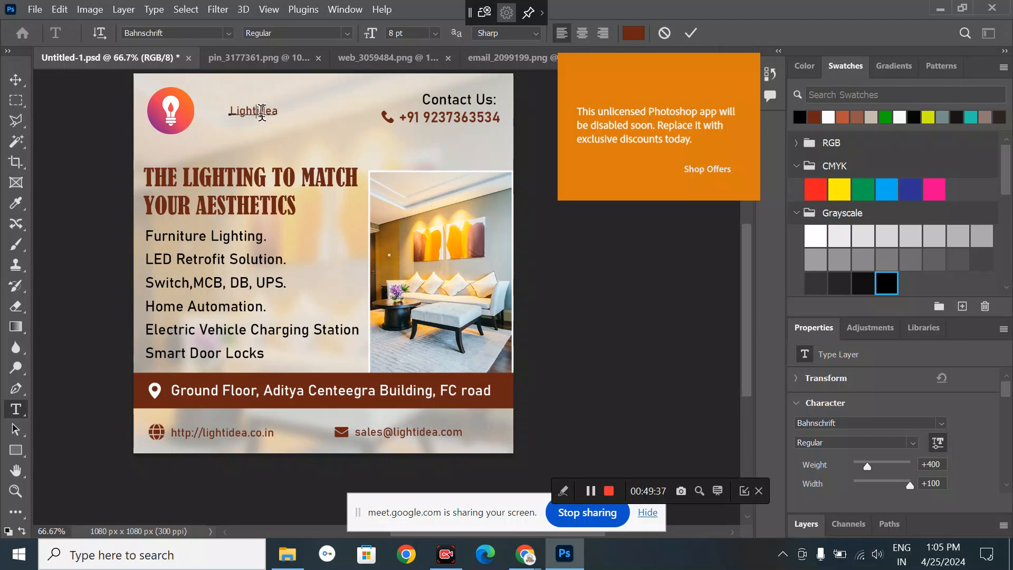
{"action": "left_click", "coordinate": [261, 112]}
{"action": "key", "text": "BackSpace"}
{"action": "type", "text": "I"}
{"action": "left_click", "coordinate": [8, 84]}
{"action": "left_click_drag", "start_coordinate": [239, 117], "coordinate": [166, 148]}
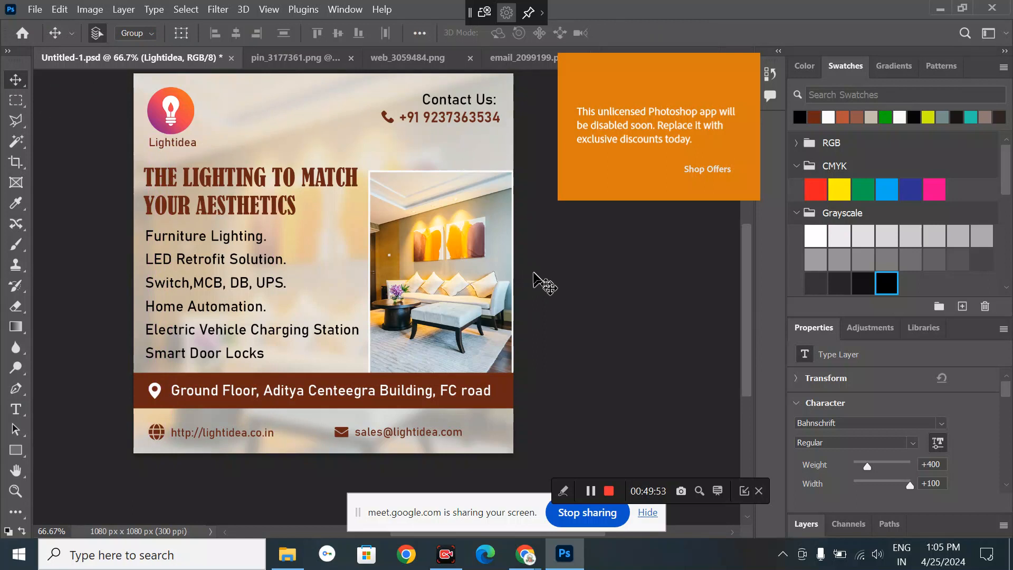
{"action": "scroll", "coordinate": [533, 273], "scroll_direction": "up", "scroll_amount": 1}
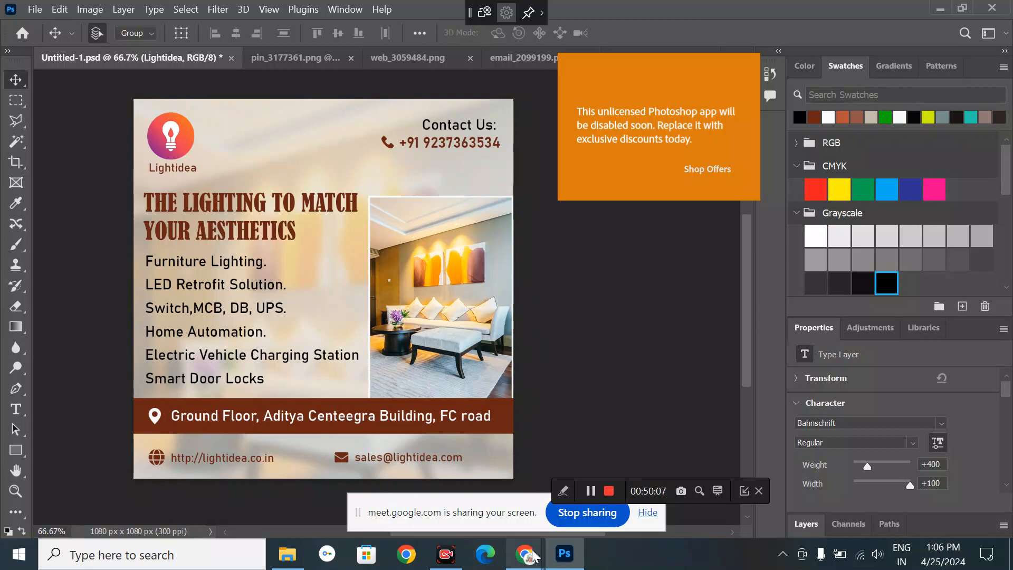
- Close the 'light logo icons' and 'contact' Freepik tabs in Chrome, then return to Photoshop
{"action": "mouse_move", "coordinate": [533, 554]}
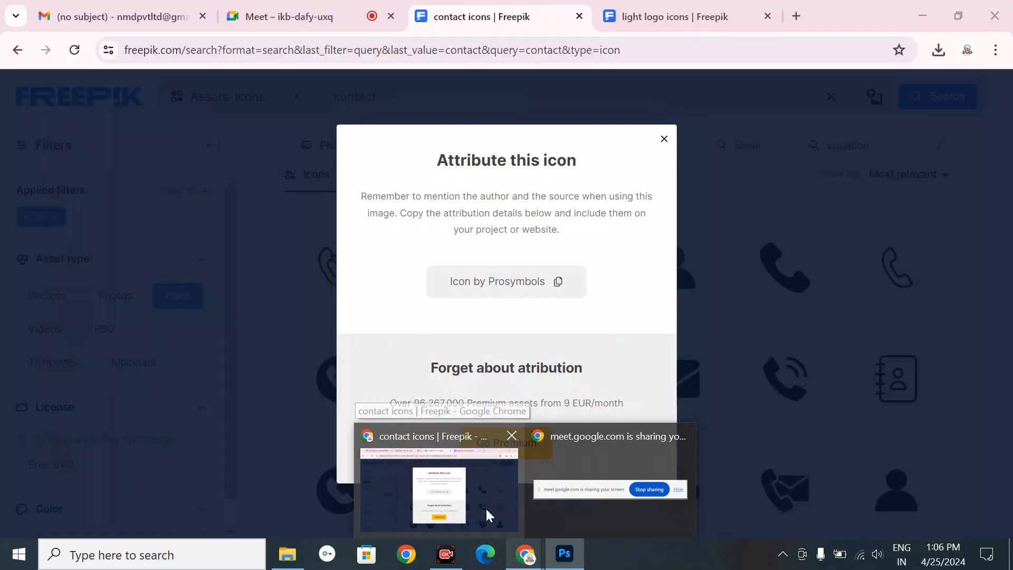
{"action": "left_click", "coordinate": [485, 507]}
{"action": "left_click", "coordinate": [300, 20]}
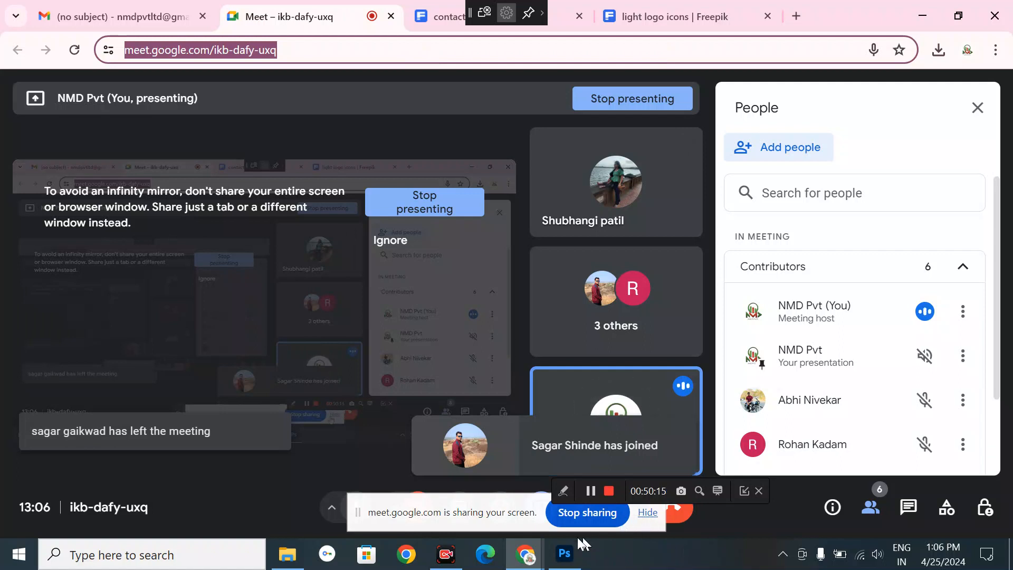
{"action": "mouse_move", "coordinate": [534, 561]}
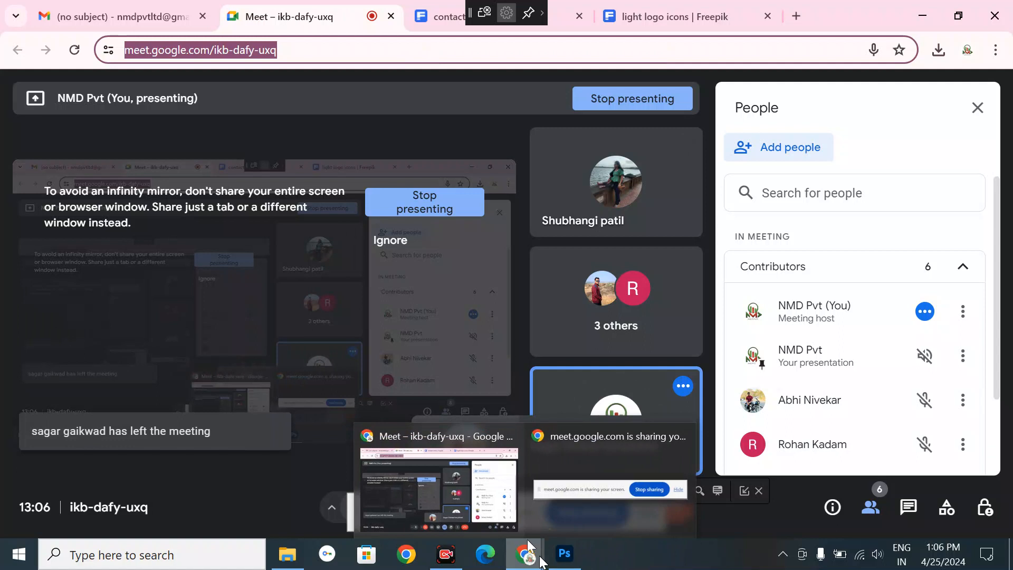
{"action": "left_click", "coordinate": [766, 25]}
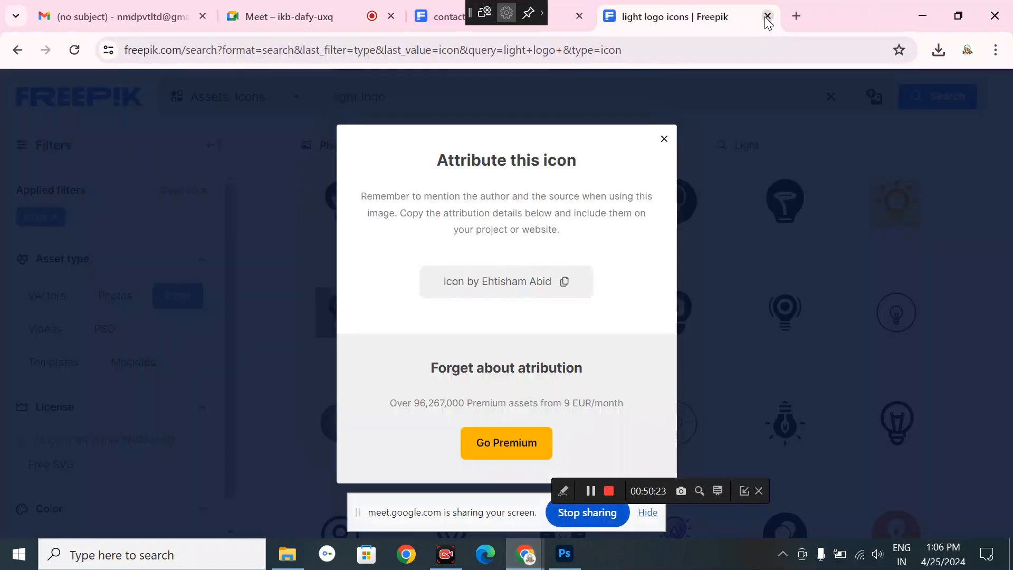
{"action": "left_click", "coordinate": [768, 17]}
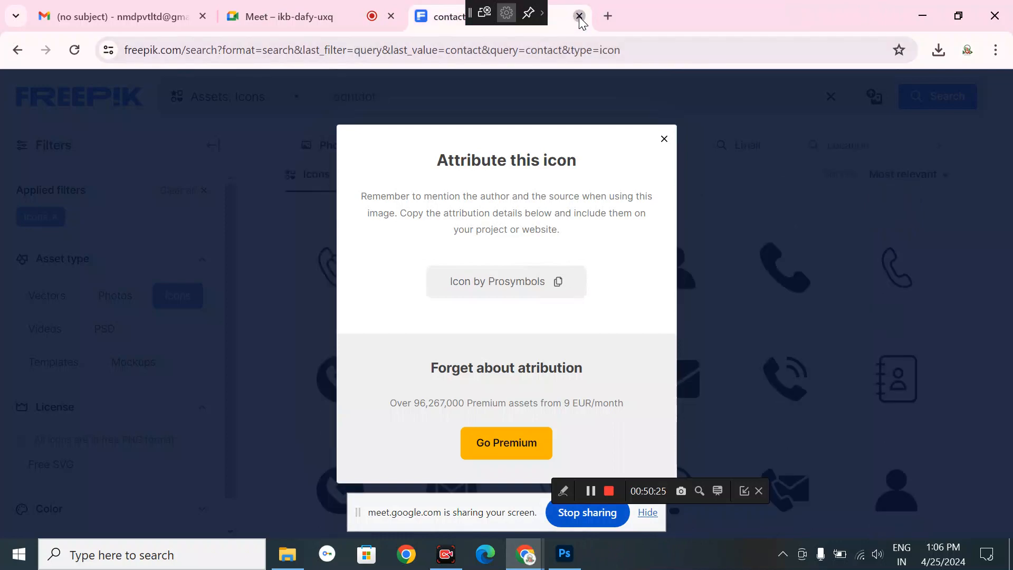
{"action": "left_click", "coordinate": [579, 17]}
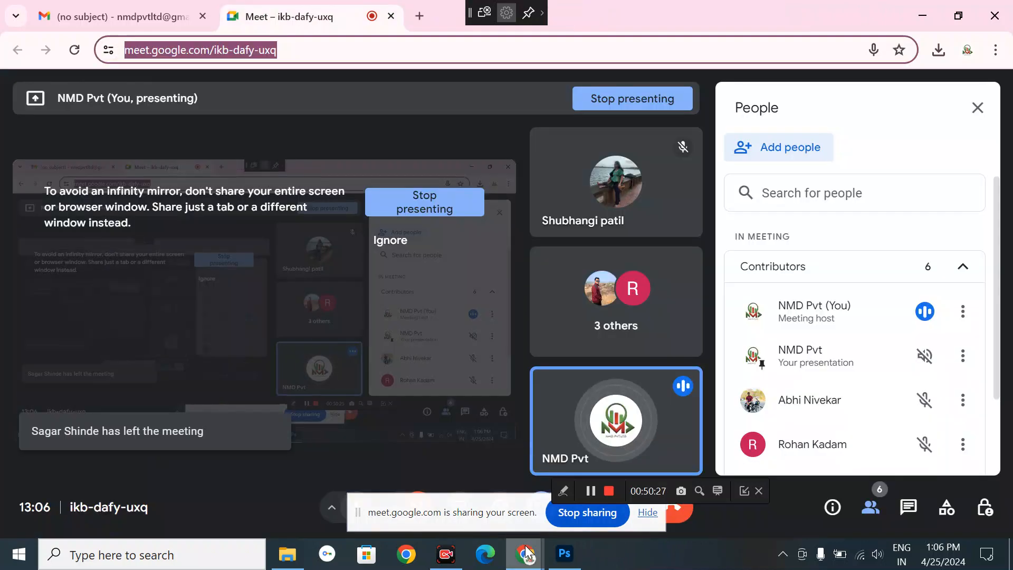
{"action": "mouse_move", "coordinate": [521, 543]}
{"action": "left_click", "coordinate": [564, 553]}
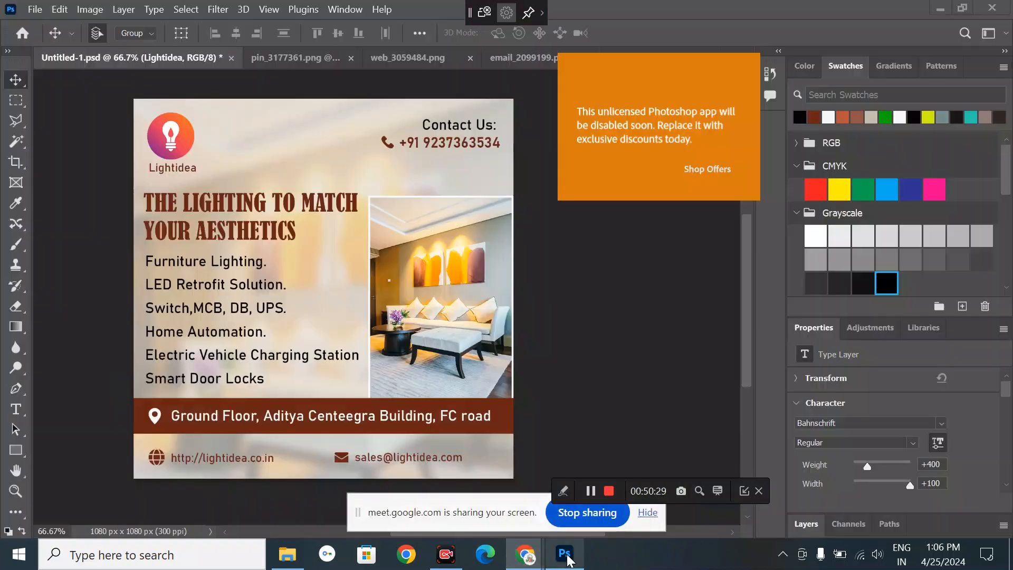
- Duplicate the room photo layer and apply a transform to the Furniture Lighting text list
{"action": "left_click", "coordinate": [296, 142]}
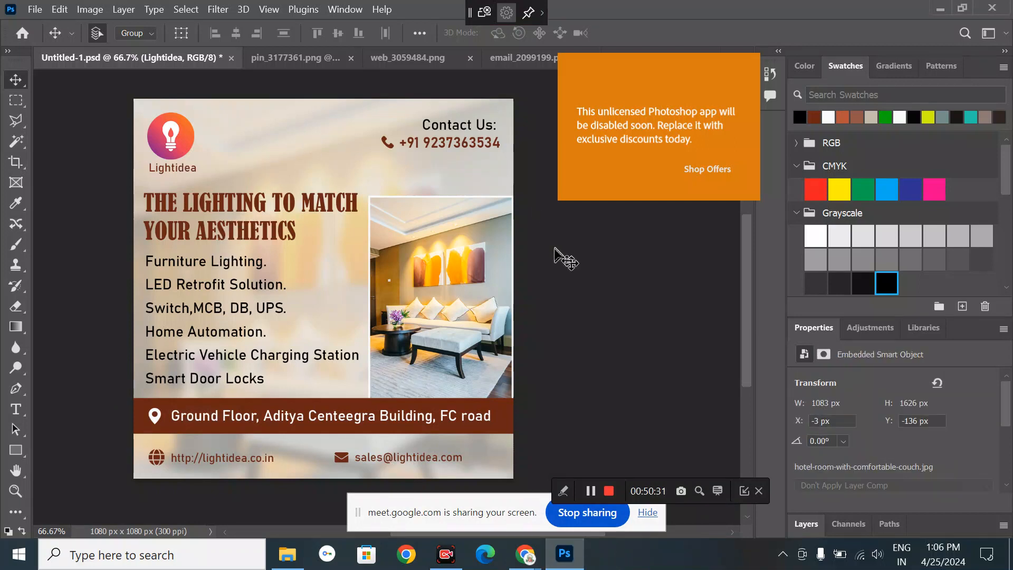
{"action": "left_click", "coordinate": [442, 273]}
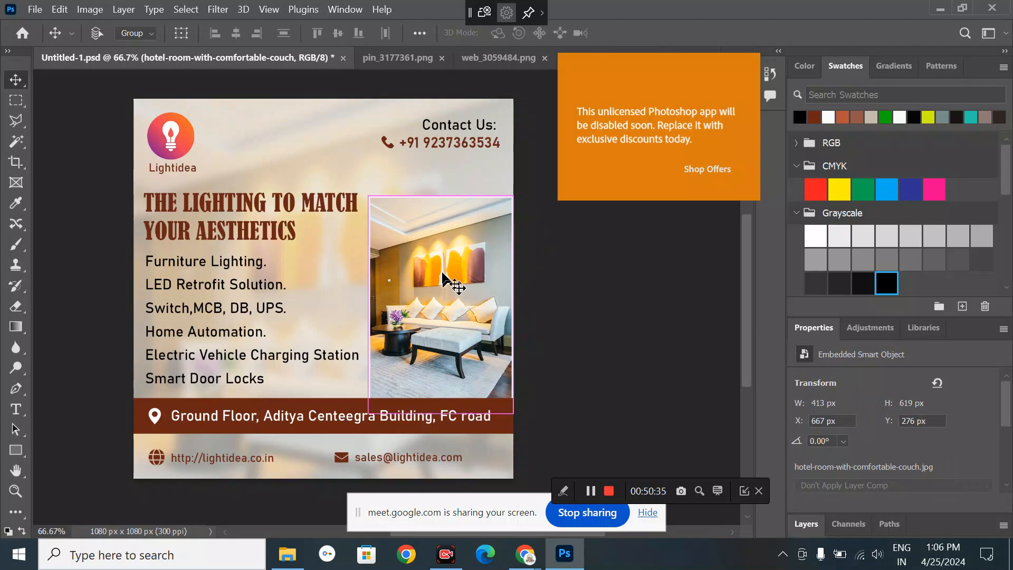
{"action": "key", "text": "ctrl+v"}
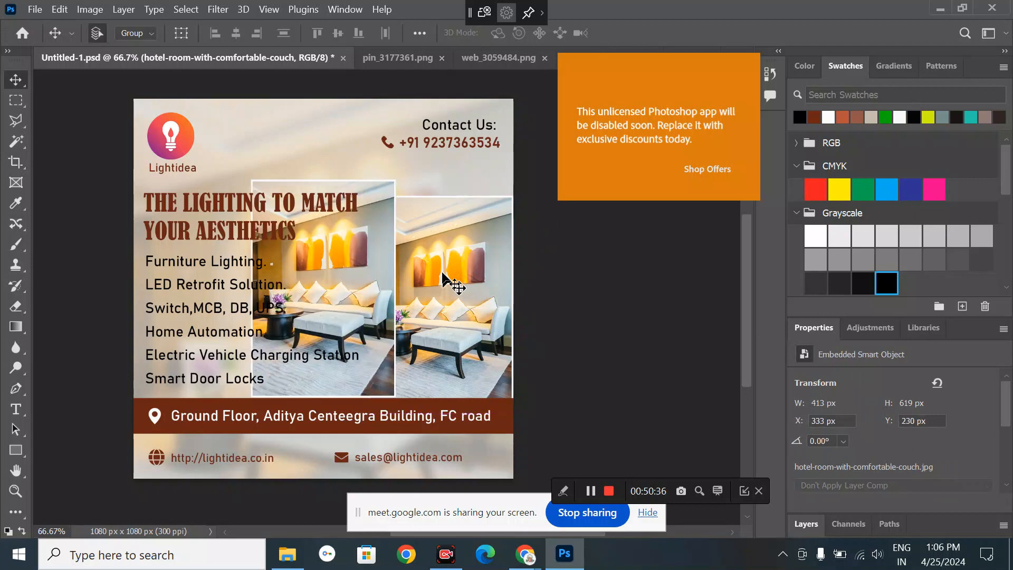
{"action": "left_click", "coordinate": [345, 256]}
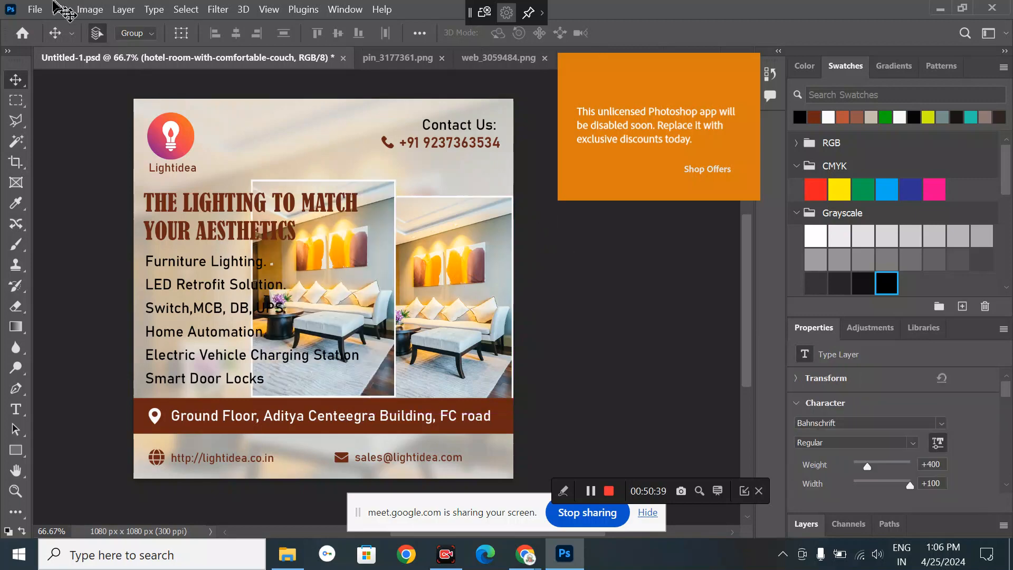
{"action": "left_click", "coordinate": [58, 10]}
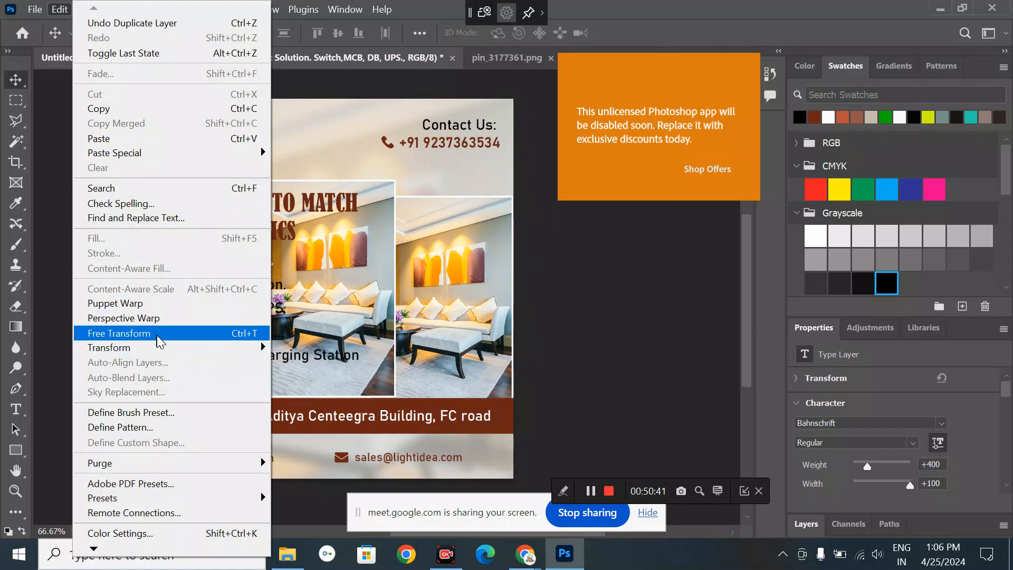
{"action": "left_click", "coordinate": [157, 336]}
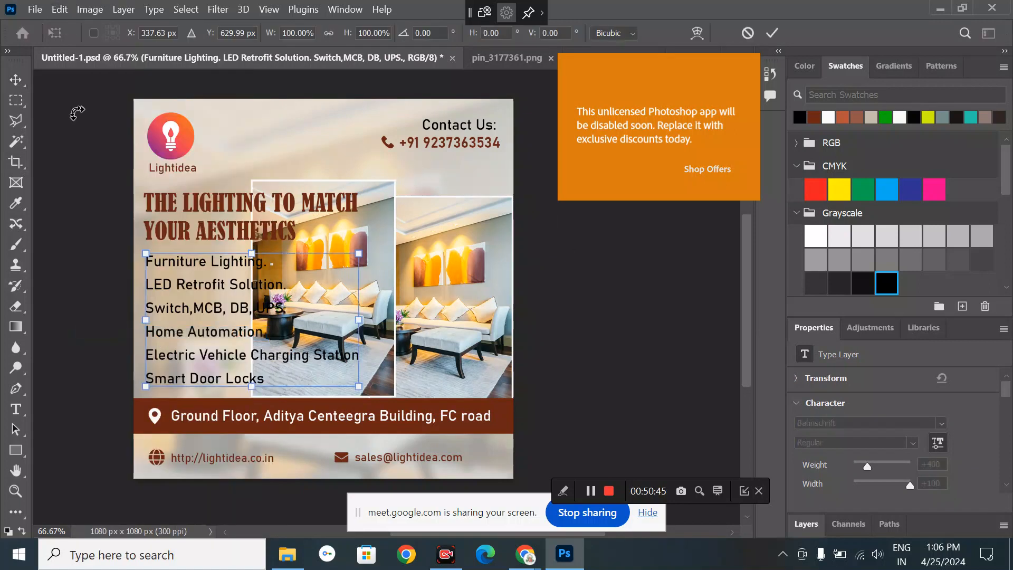
{"action": "left_click", "coordinate": [17, 80]}
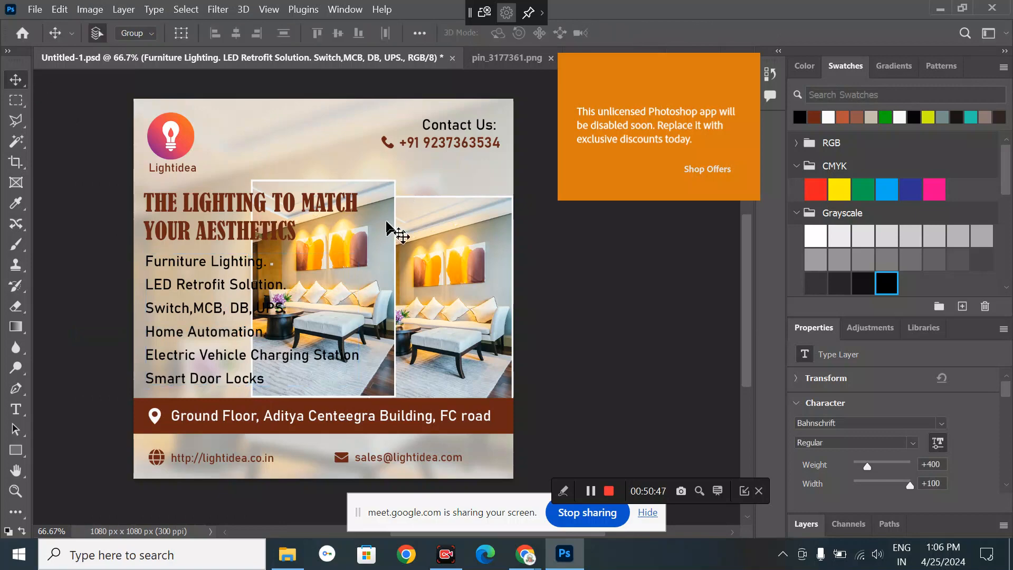
- Scale the copied couch photo to about 70% so it covers the whole square ad
{"action": "left_click", "coordinate": [388, 228]}
{"action": "left_click", "coordinate": [59, 9]}
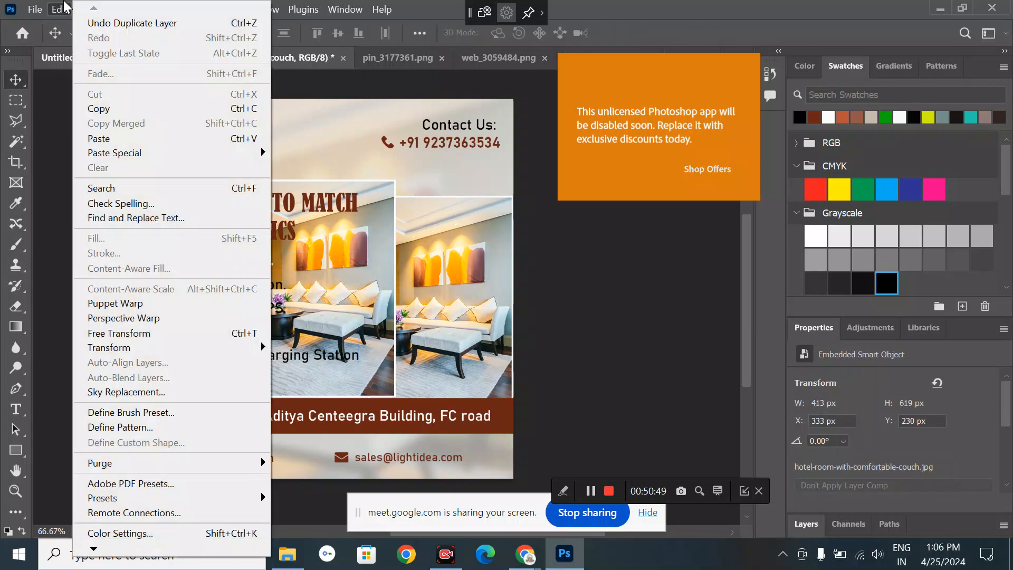
{"action": "left_click", "coordinate": [171, 333]}
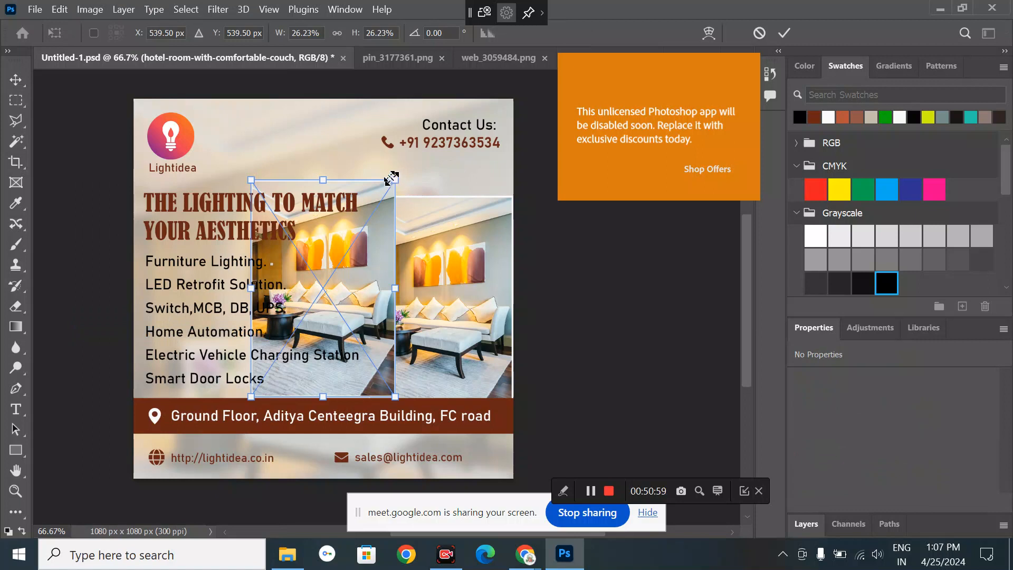
{"action": "left_click_drag", "start_coordinate": [391, 178], "coordinate": [514, 93]}
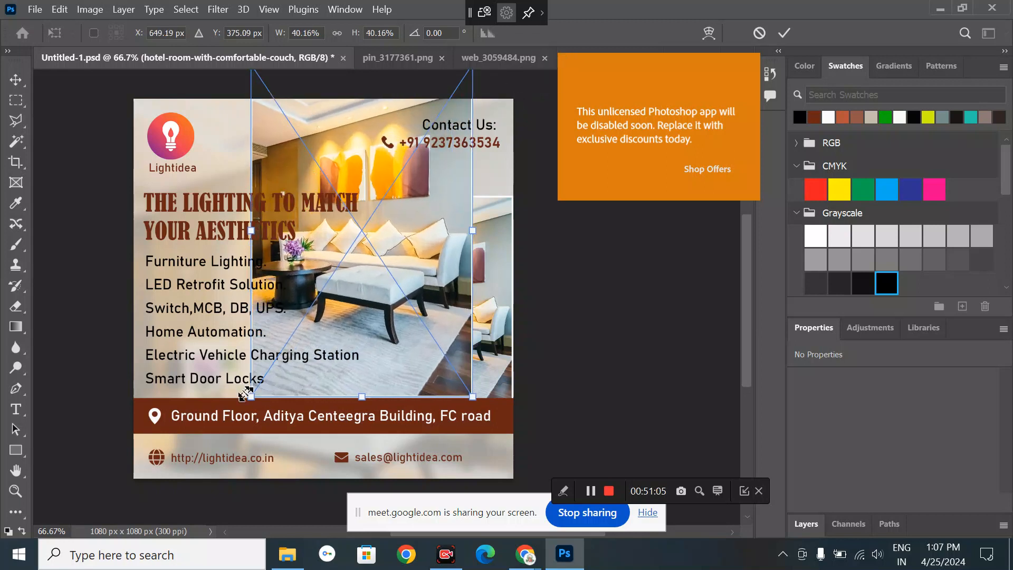
{"action": "left_click_drag", "start_coordinate": [250, 396], "coordinate": [105, 496]}
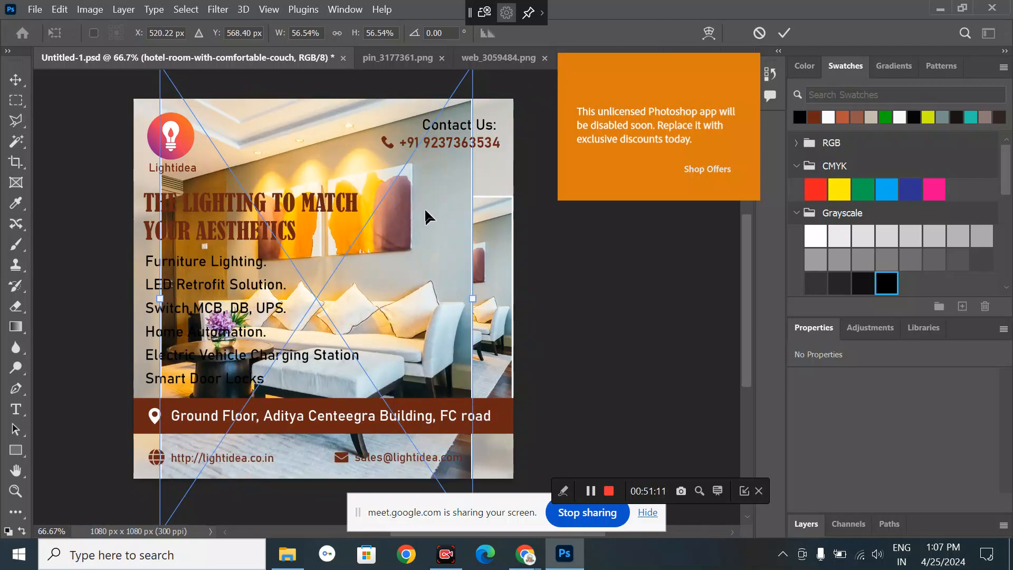
{"action": "left_click_drag", "start_coordinate": [425, 217], "coordinate": [426, 331]}
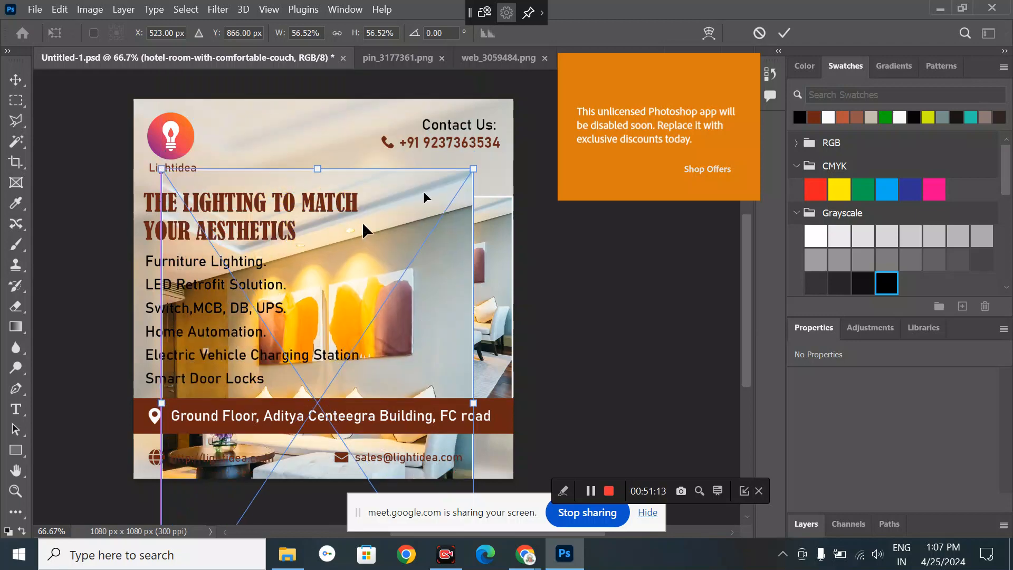
{"action": "left_click_drag", "start_coordinate": [473, 169], "coordinate": [108, 71]}
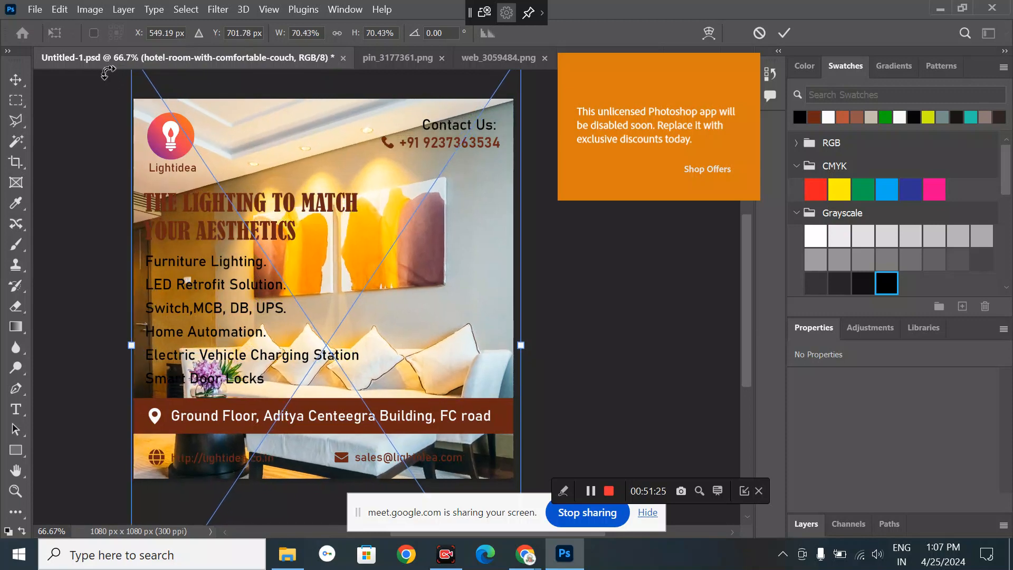
{"action": "left_click", "coordinate": [13, 79]}
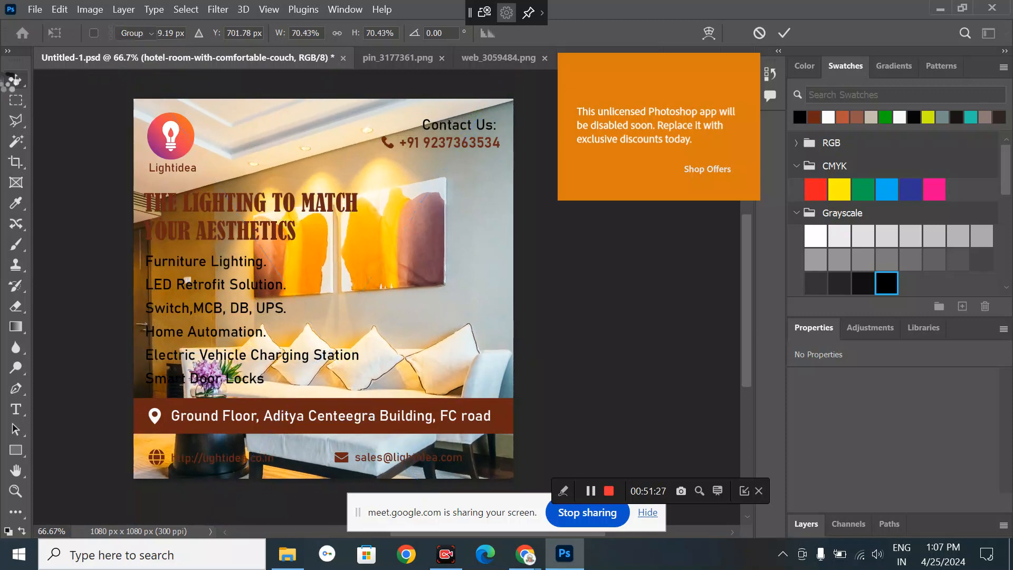
- Move the enlarged hotel-room photo layer beneath the inset photo in the Layers panel
{"action": "left_click", "coordinate": [806, 519]}
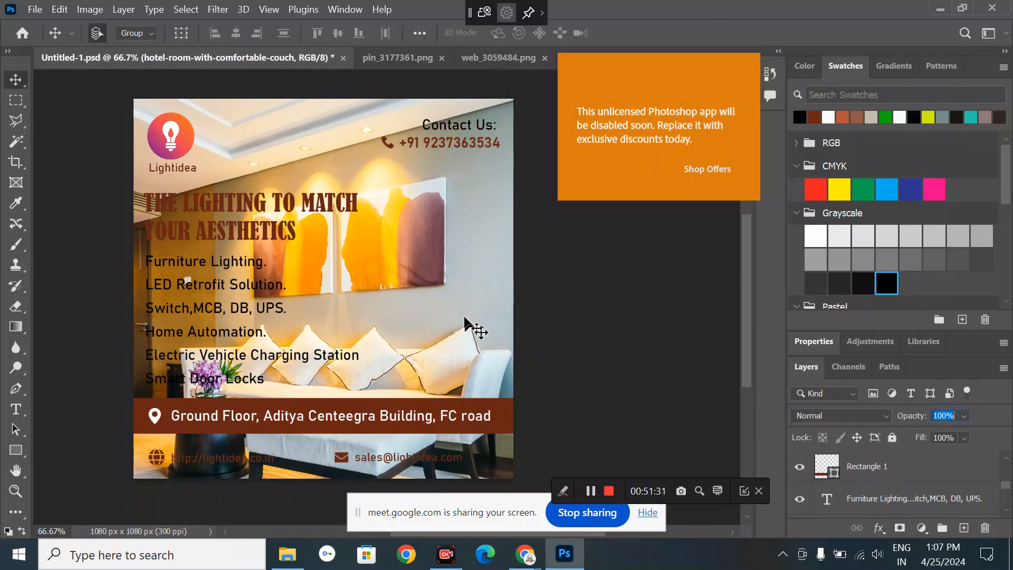
{"action": "scroll", "coordinate": [901, 475], "scroll_direction": "down", "scroll_amount": 5}
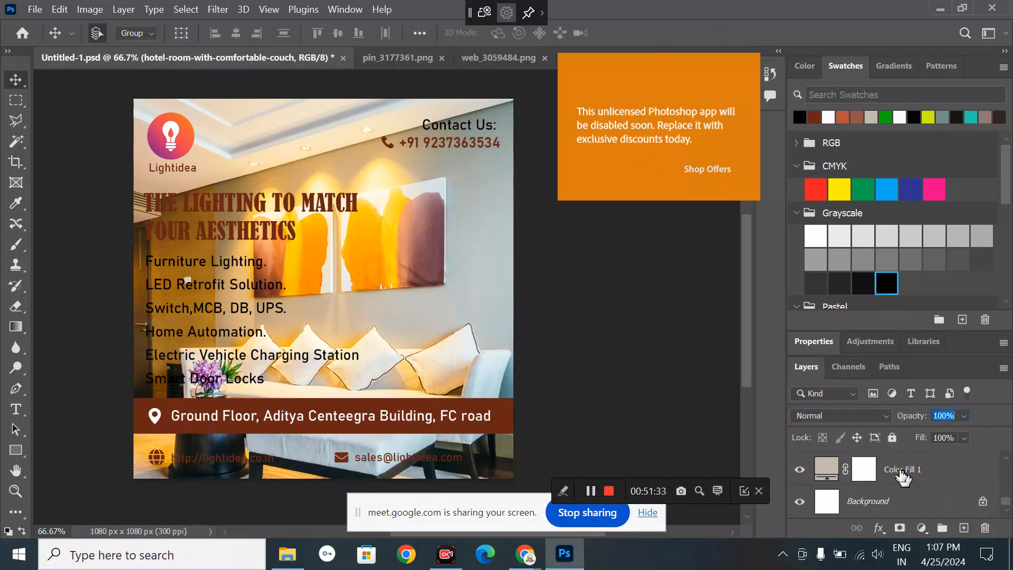
{"action": "scroll", "coordinate": [901, 476], "scroll_direction": "up", "scroll_amount": 3}
{"action": "left_click", "coordinate": [893, 467]}
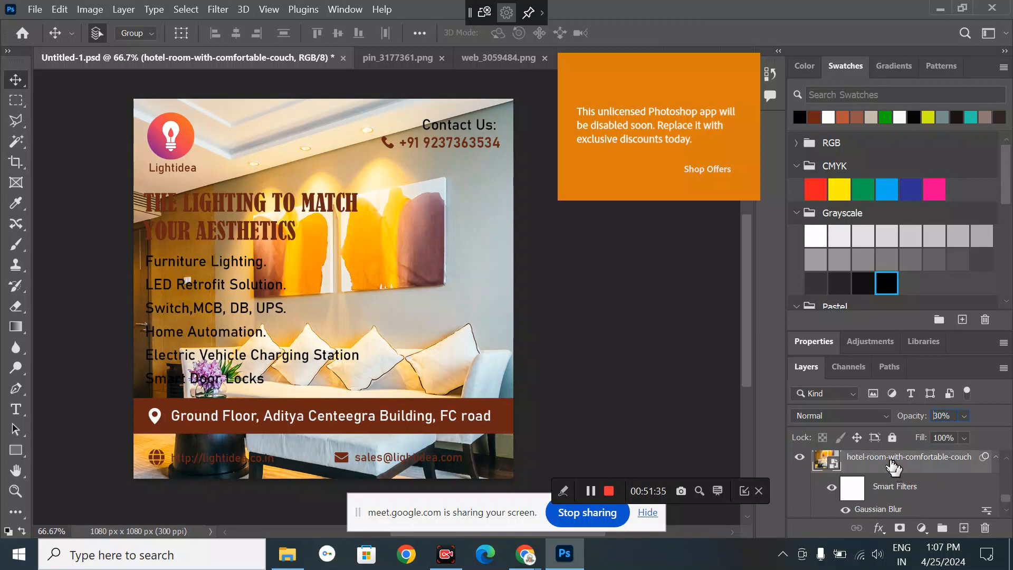
{"action": "left_click", "coordinate": [457, 287]}
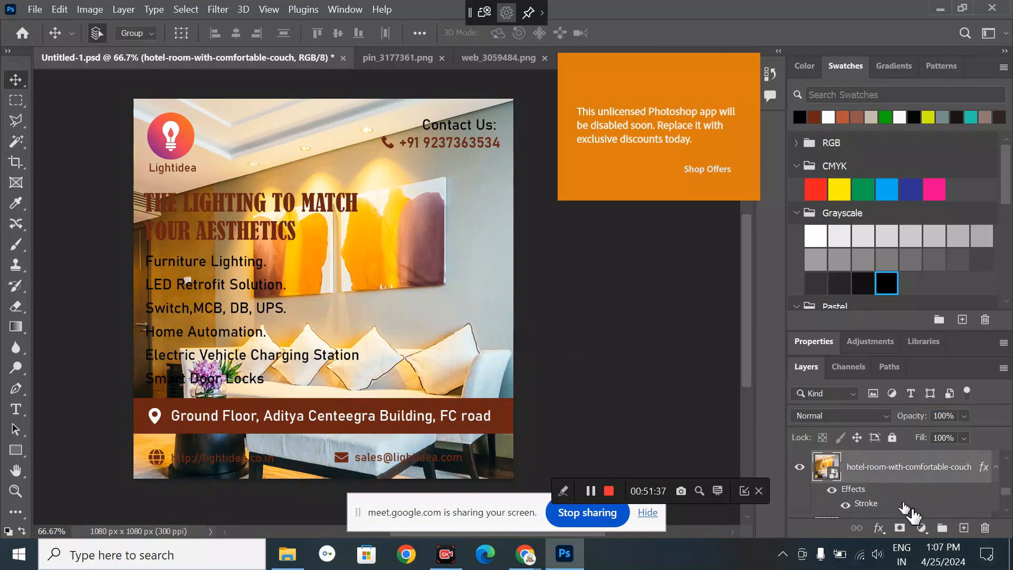
{"action": "mouse_move", "coordinate": [872, 468]}
{"action": "left_mouse_down"}
{"action": "mouse_move", "coordinate": [871, 536]}
{"action": "mouse_move", "coordinate": [863, 455]}
{"action": "left_mouse_up"}
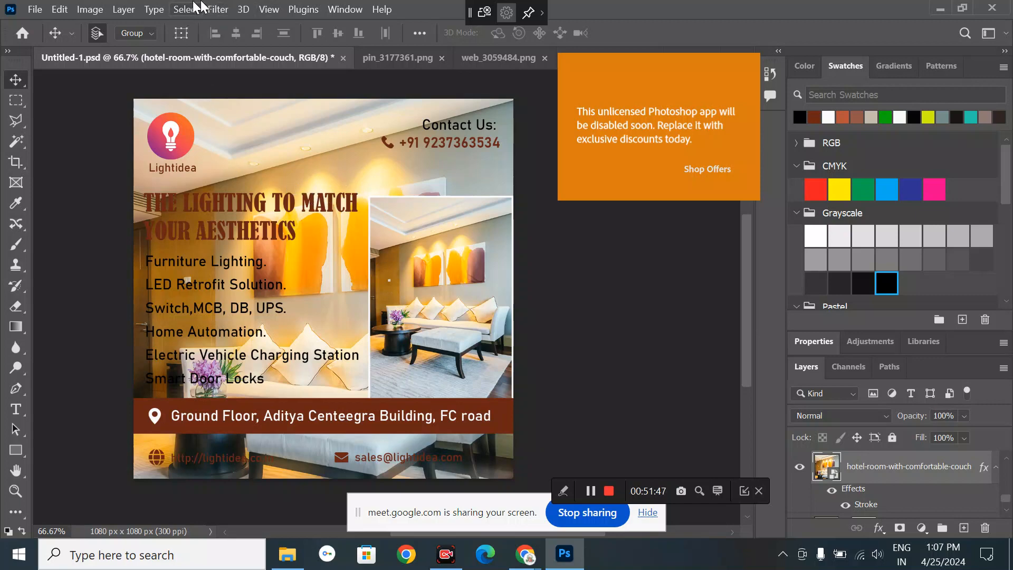
- Apply a Gaussian Blur with a 20.8-pixel radius to the enlarged background photo
{"action": "left_click", "coordinate": [224, 8]}
{"action": "mouse_move", "coordinate": [232, 196]}
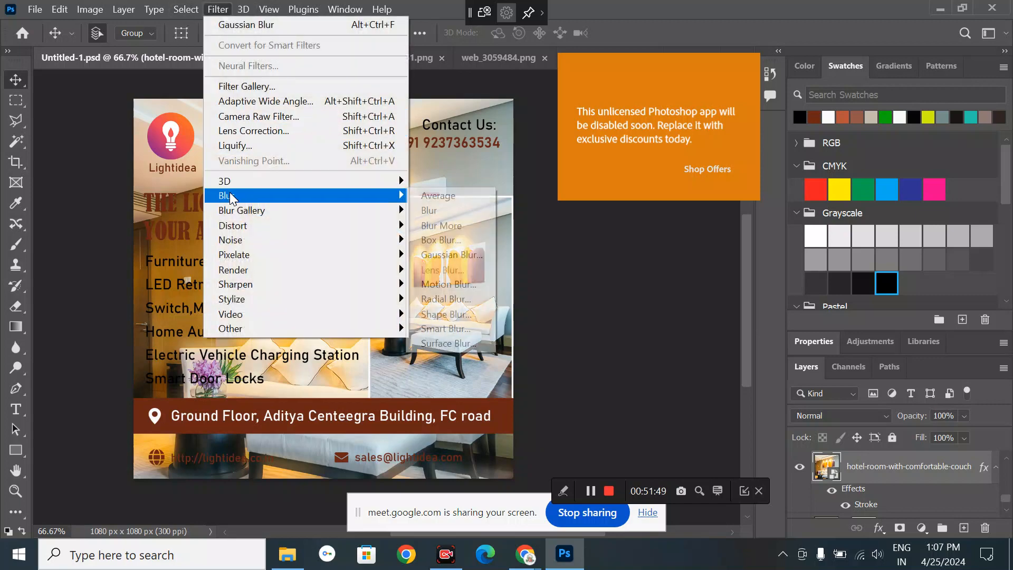
{"action": "left_click", "coordinate": [435, 256]}
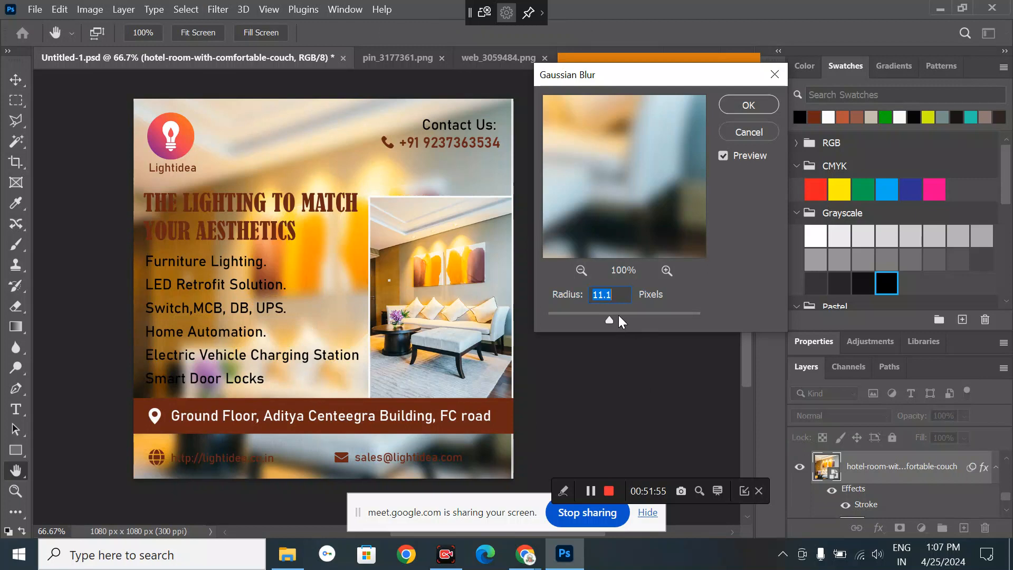
{"action": "left_click", "coordinate": [616, 316]}
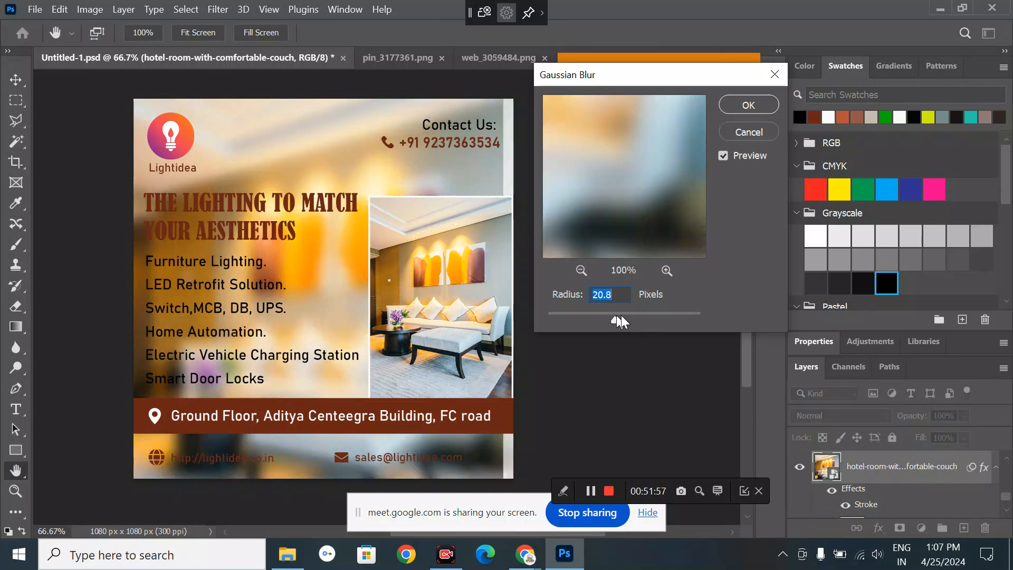
{"action": "left_click", "coordinate": [741, 110]}
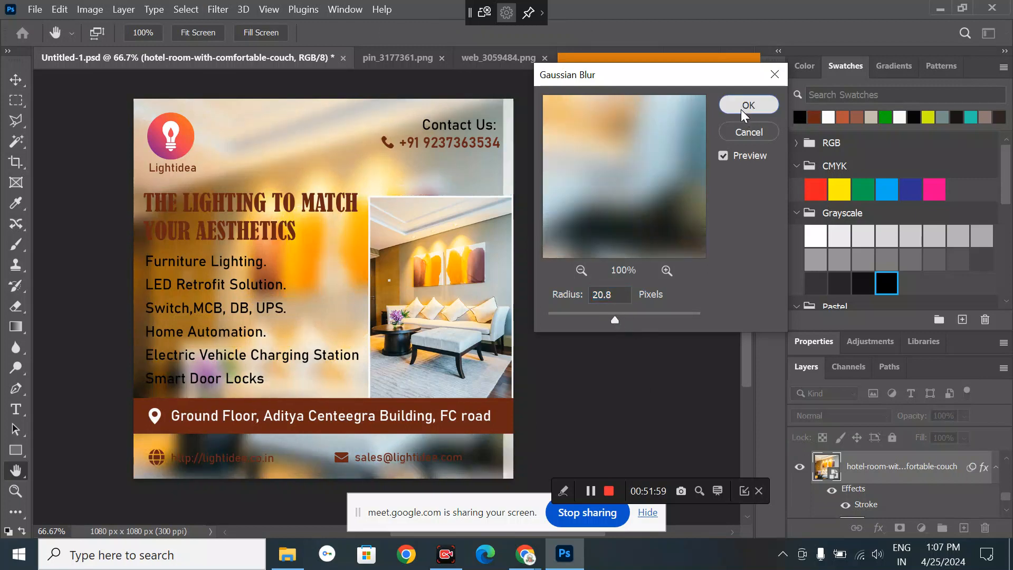
- Clear the Stroke layer style from the blurred background photo and start lowering its opacity
{"action": "right_click", "coordinate": [868, 504]}
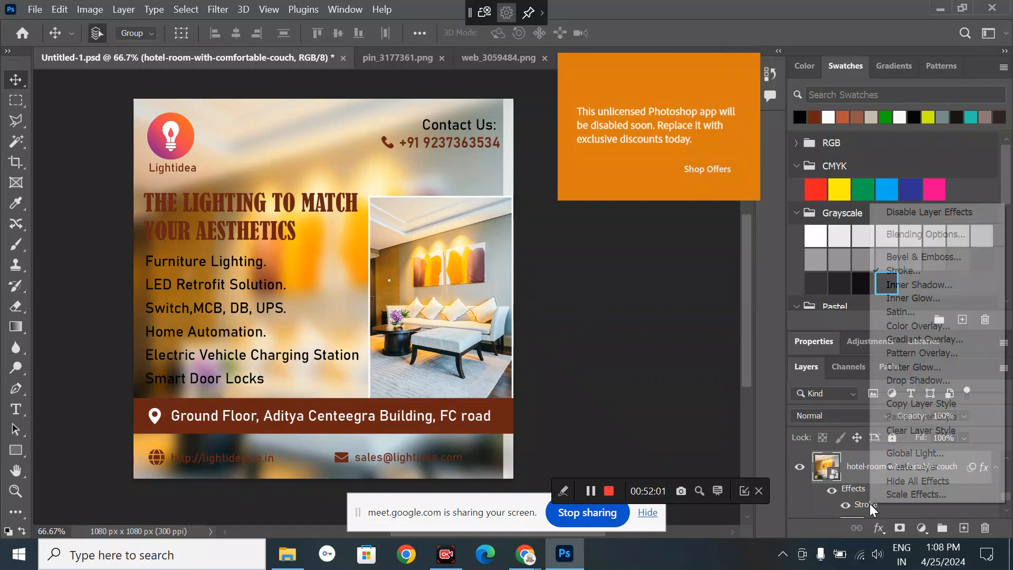
{"action": "left_click", "coordinate": [916, 428]}
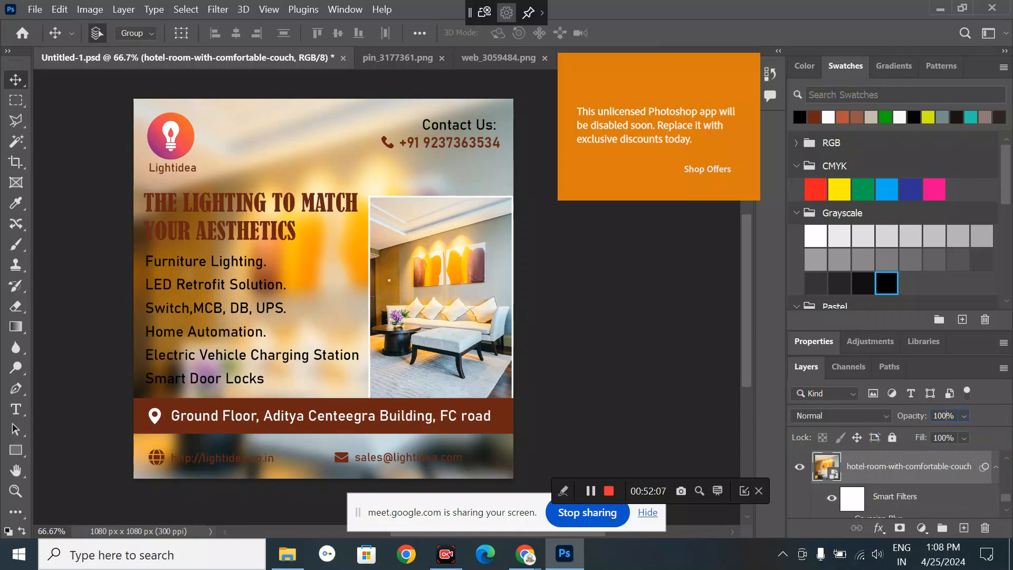
{"action": "key", "text": "shift+Down"}
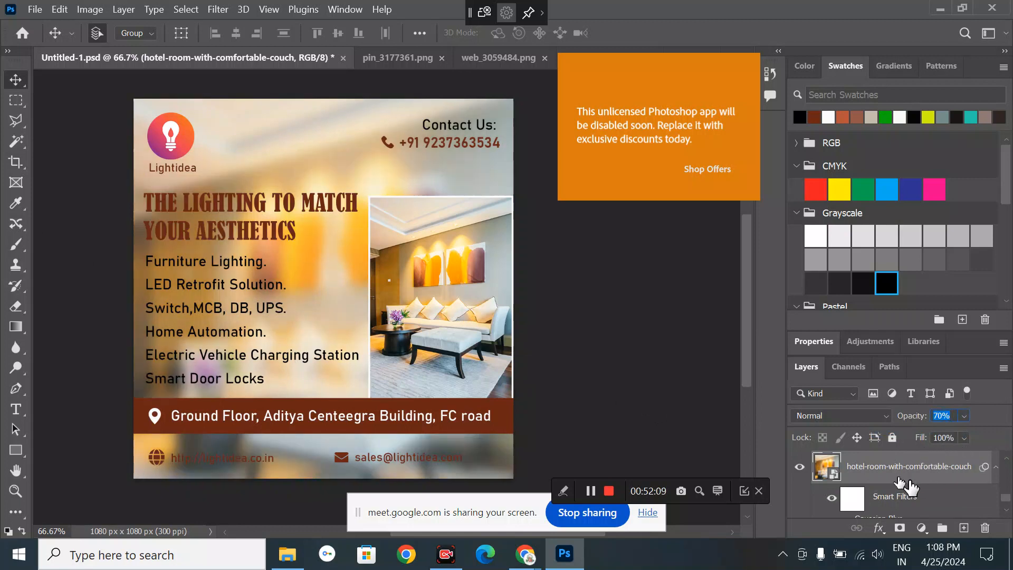
{"action": "scroll", "coordinate": [892, 481], "scroll_direction": "down", "scroll_amount": 2}
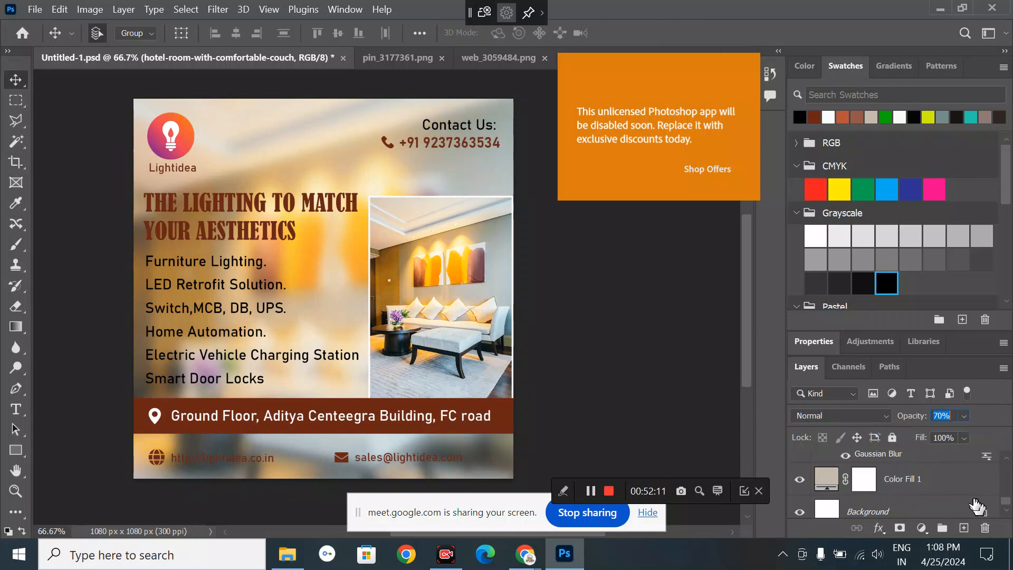
{"action": "left_click_drag", "start_coordinate": [1004, 500], "coordinate": [1004, 492]}
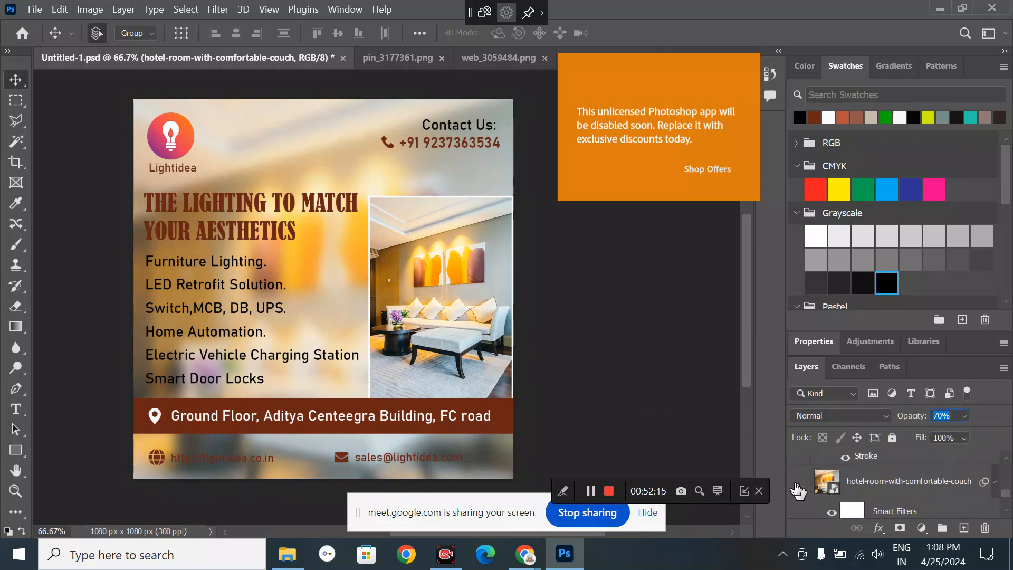
{"action": "left_click", "coordinate": [581, 317]}
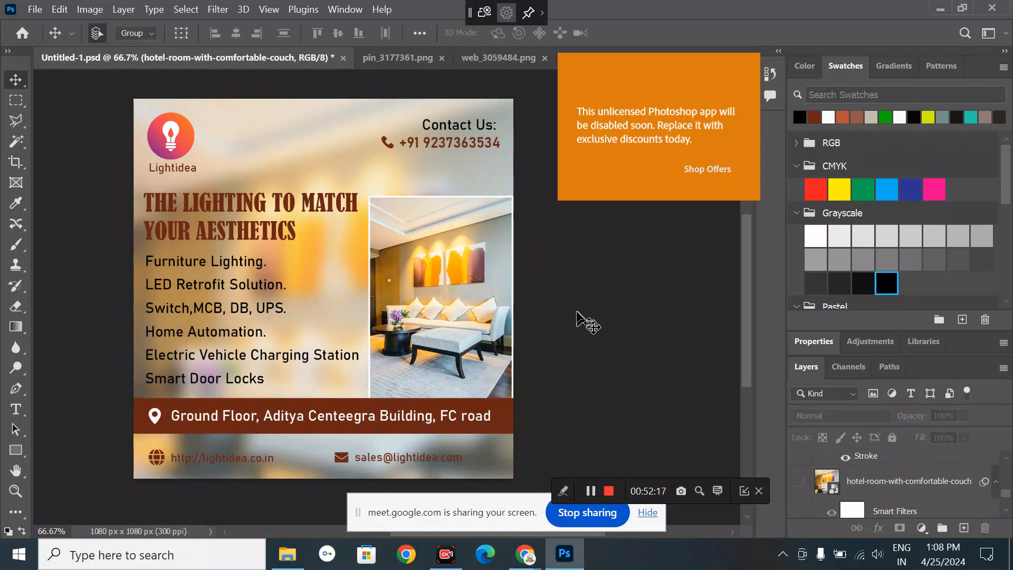
- Fade the blurred background photo layer to 30% opacity
{"action": "left_click", "coordinate": [318, 254]}
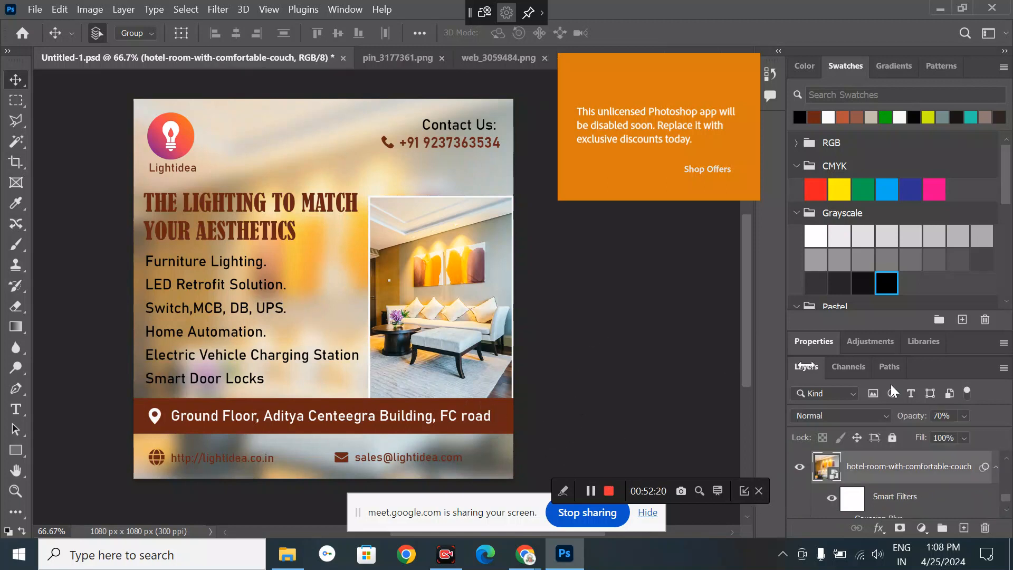
{"action": "left_click", "coordinate": [948, 418]}
{"action": "key", "text": "shift+Down"}
{"action": "key", "text": "shift+Down"}
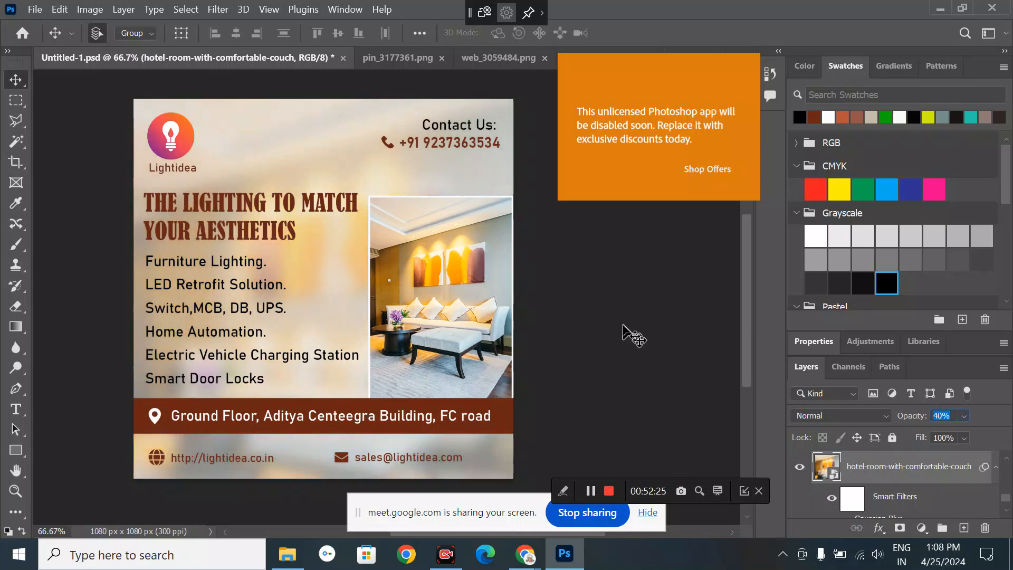
{"action": "key", "text": "shift+Down"}
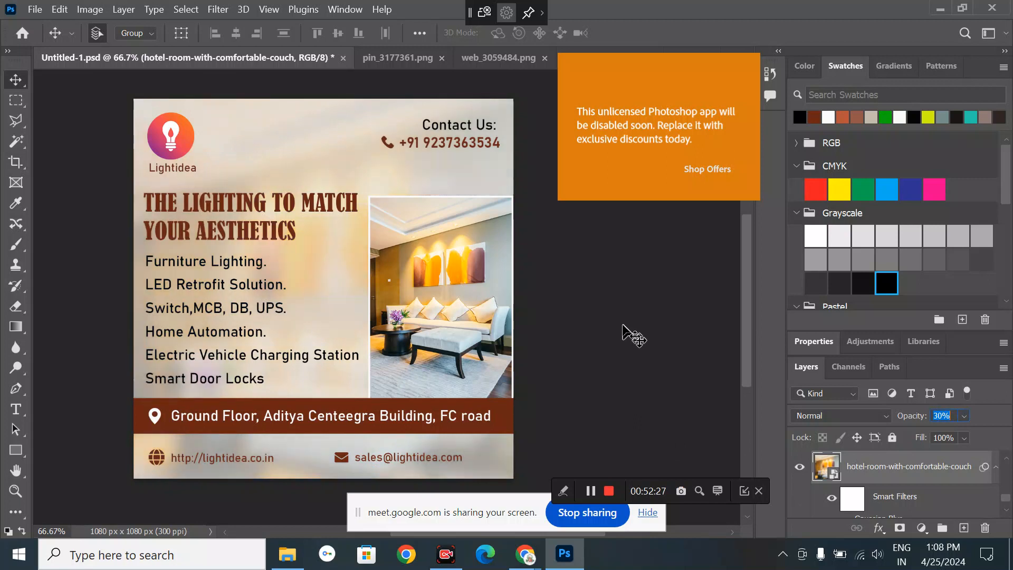
{"action": "left_click", "coordinate": [623, 325]}
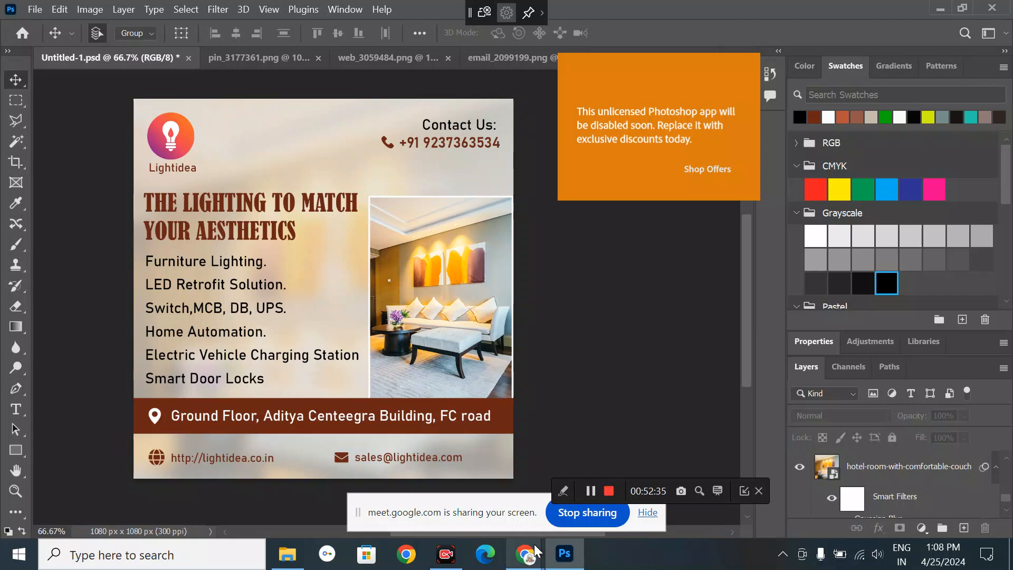
- Bring the Google Meet window with the presentation and People list in front of Photoshop
{"action": "mouse_move", "coordinate": [525, 554]}
{"action": "left_click", "coordinate": [486, 505]}
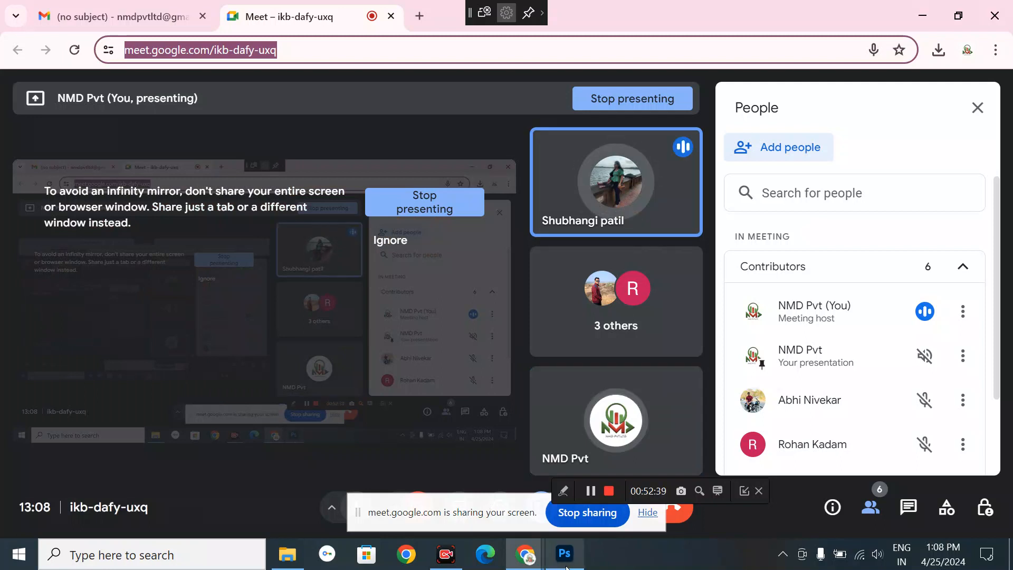
{"action": "mouse_move", "coordinate": [565, 567]}
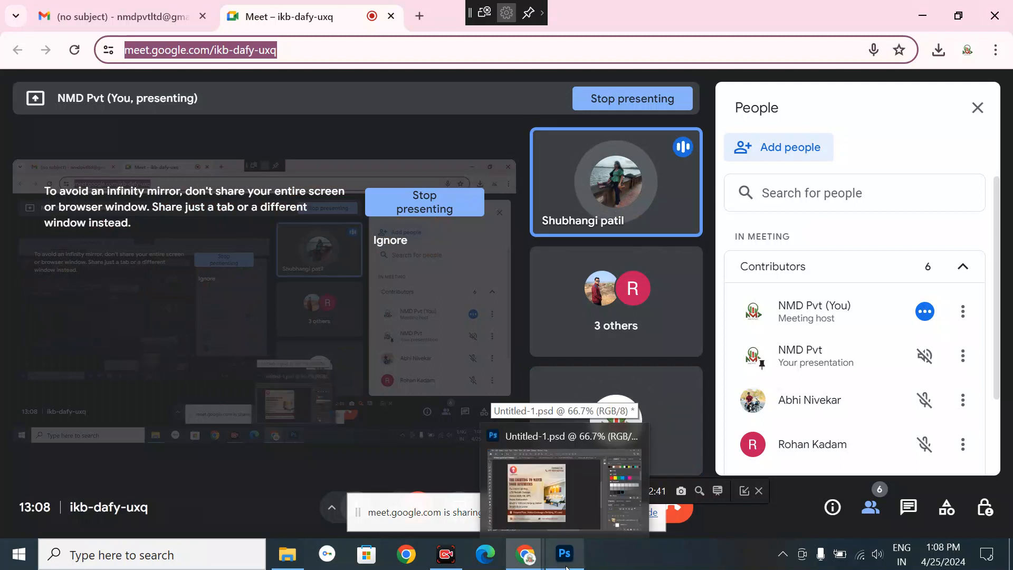
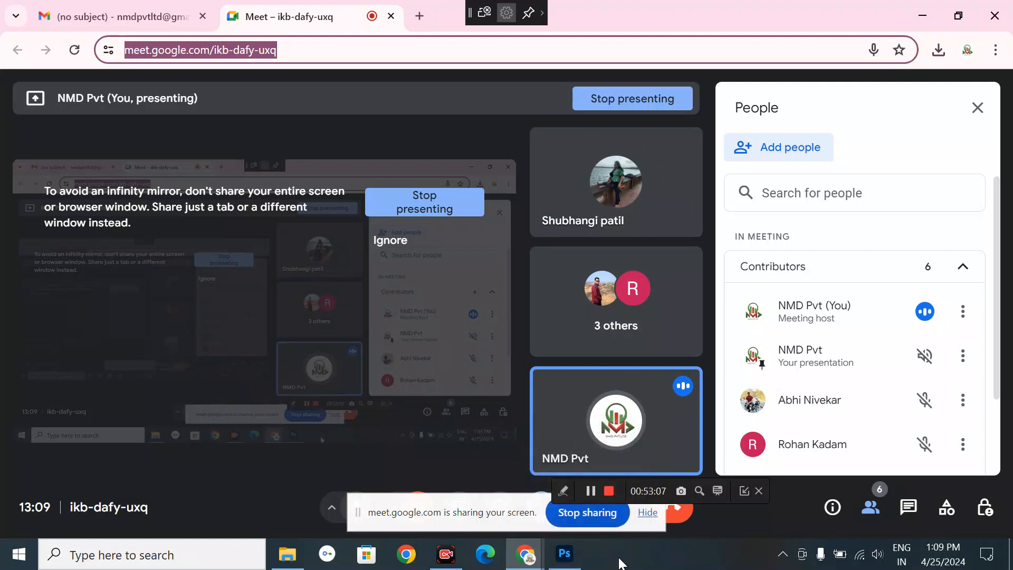
- Bring the Photoshop window with Untitled-1.psd back in front of Google Meet
{"action": "left_click", "coordinate": [572, 559]}
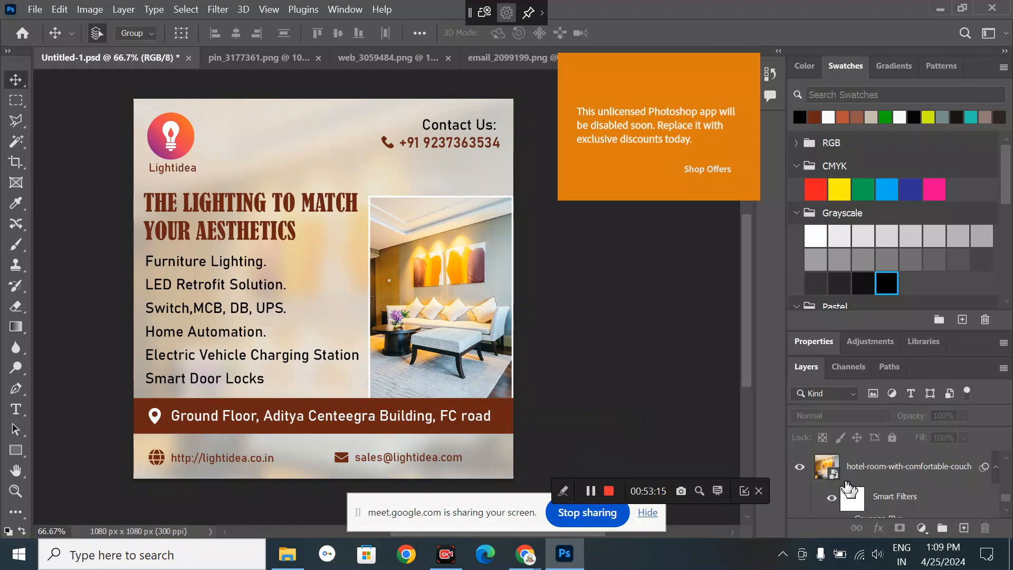
- Delete the blurred hotel-room background layer and duplicate the bordered room photo layer
{"action": "scroll", "coordinate": [848, 487], "scroll_direction": "down", "scroll_amount": 3}
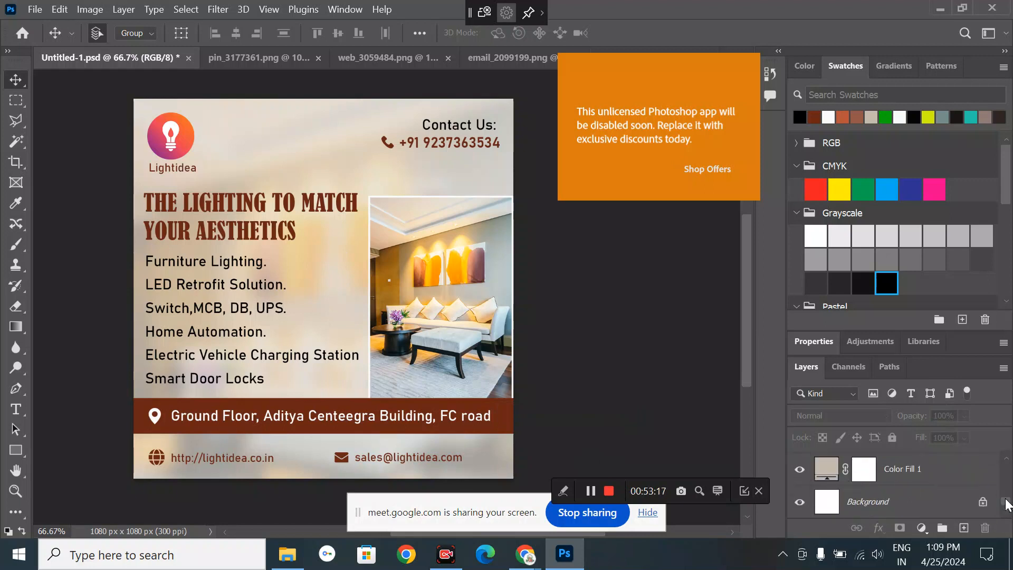
{"action": "scroll", "coordinate": [1006, 503], "scroll_direction": "up", "scroll_amount": 3}
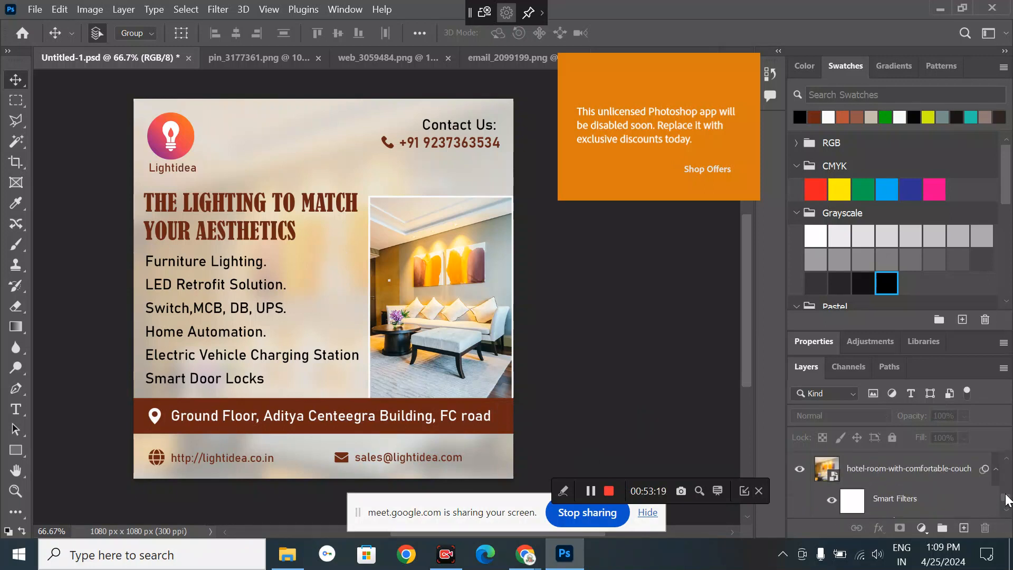
{"action": "scroll", "coordinate": [1006, 498], "scroll_direction": "down", "scroll_amount": 1}
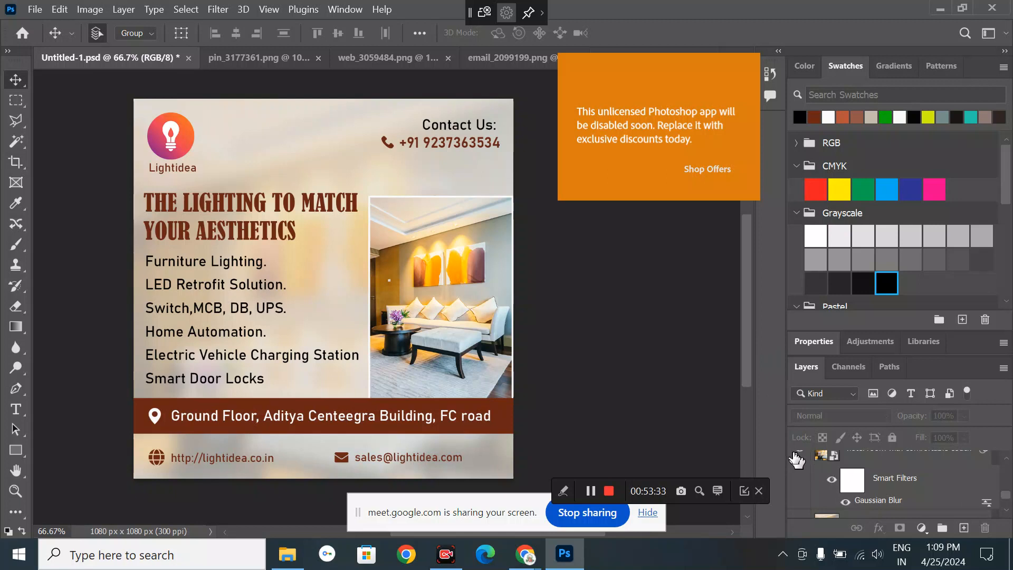
{"action": "left_click", "coordinate": [828, 461]}
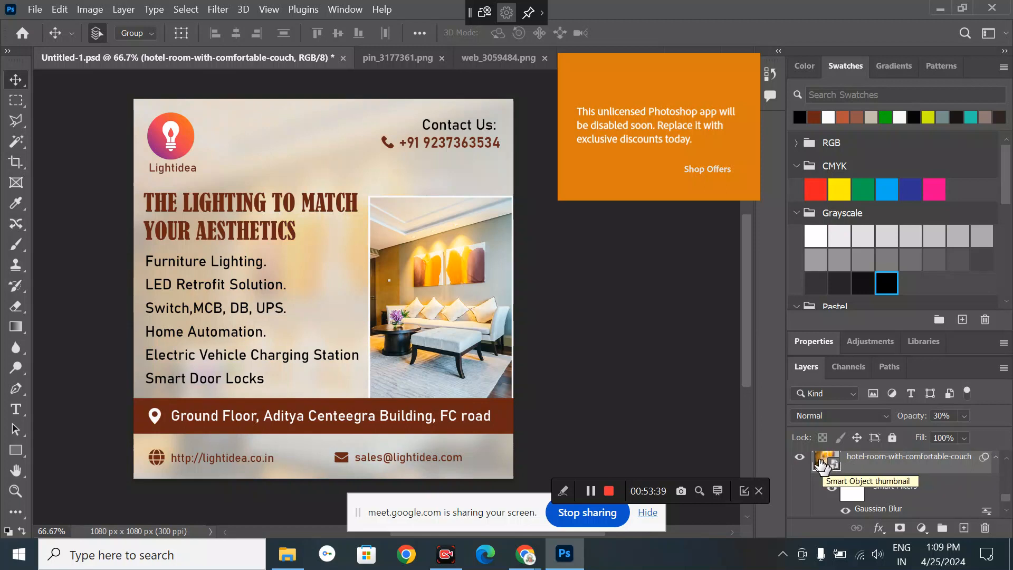
{"action": "key", "text": "Delete"}
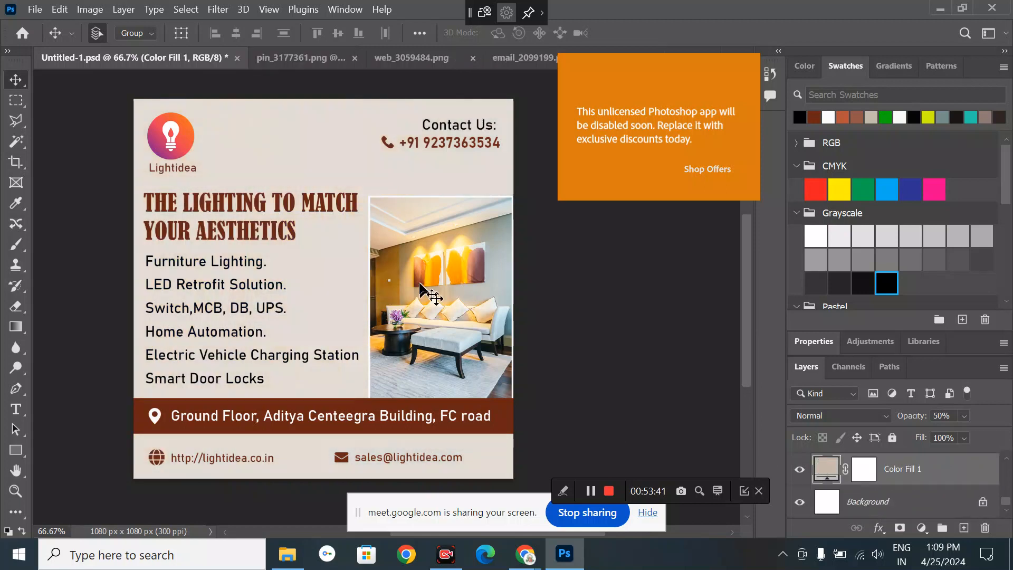
{"action": "key", "text": "ctrl+z"}
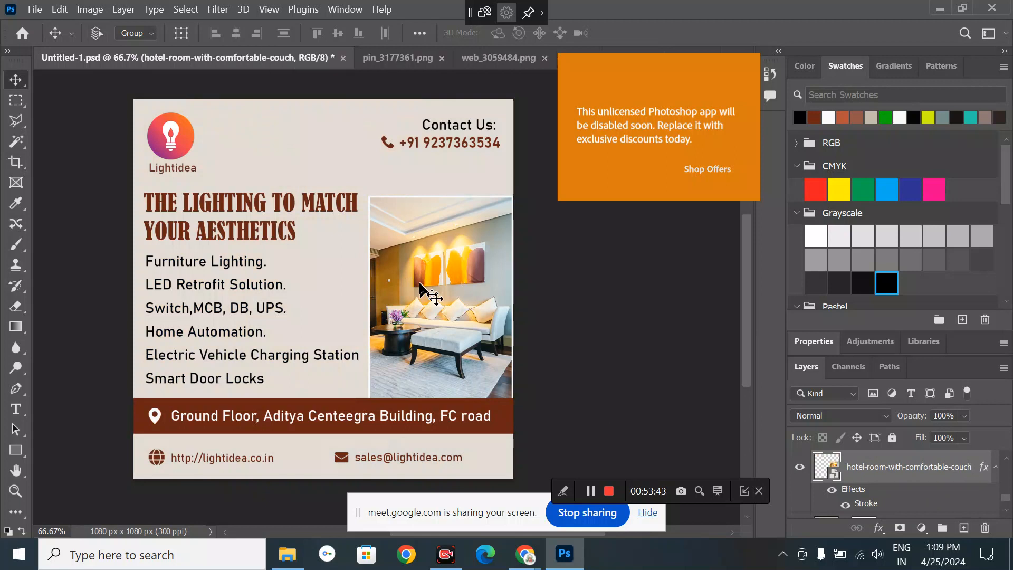
{"action": "key", "text": "ctrl+v"}
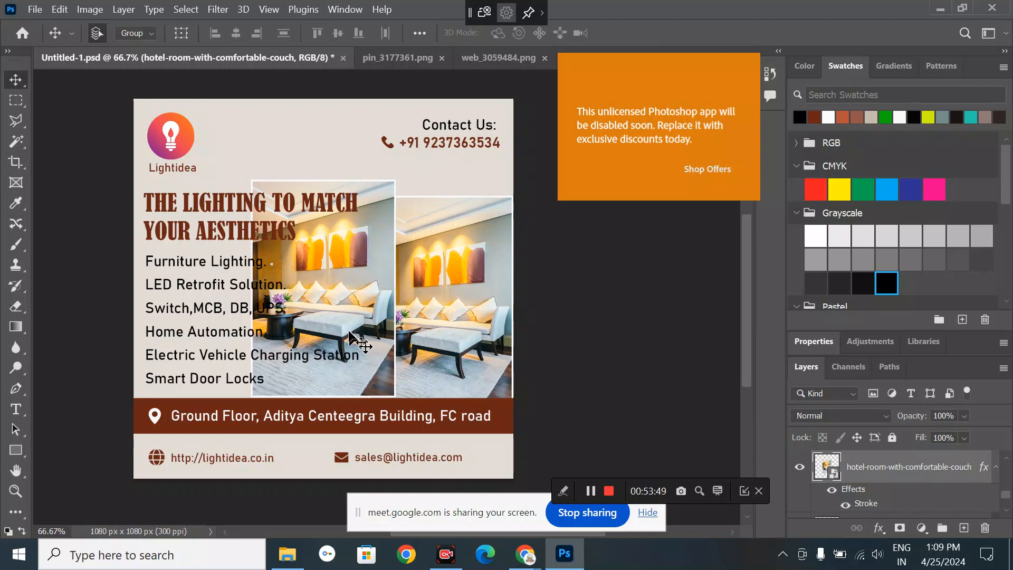
- Select the copied room photo and clear its stroke layer style
{"action": "scroll", "coordinate": [912, 475], "scroll_direction": "down", "scroll_amount": 2}
{"action": "left_click", "coordinate": [913, 469]}
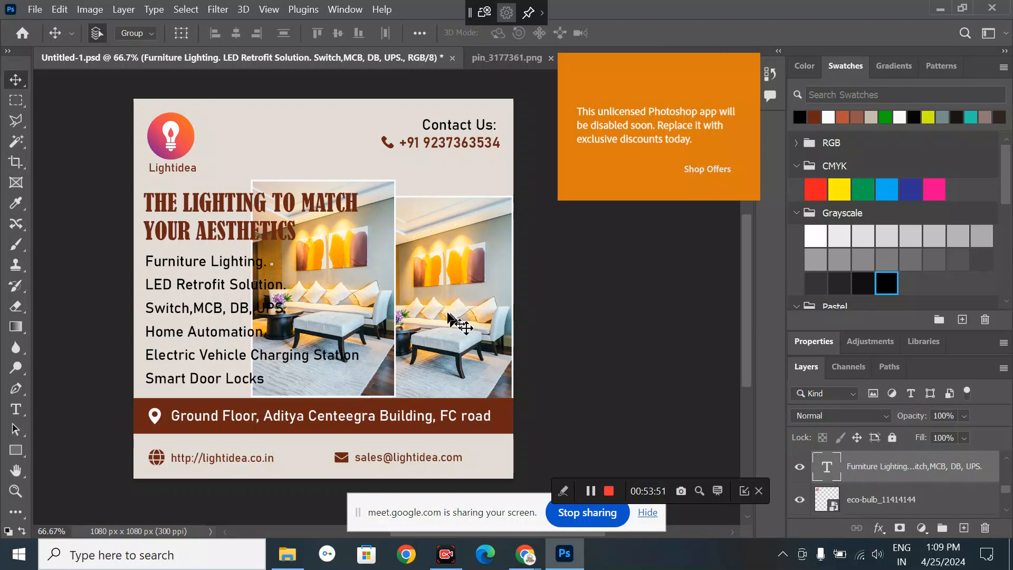
{"action": "left_click", "coordinate": [392, 255]}
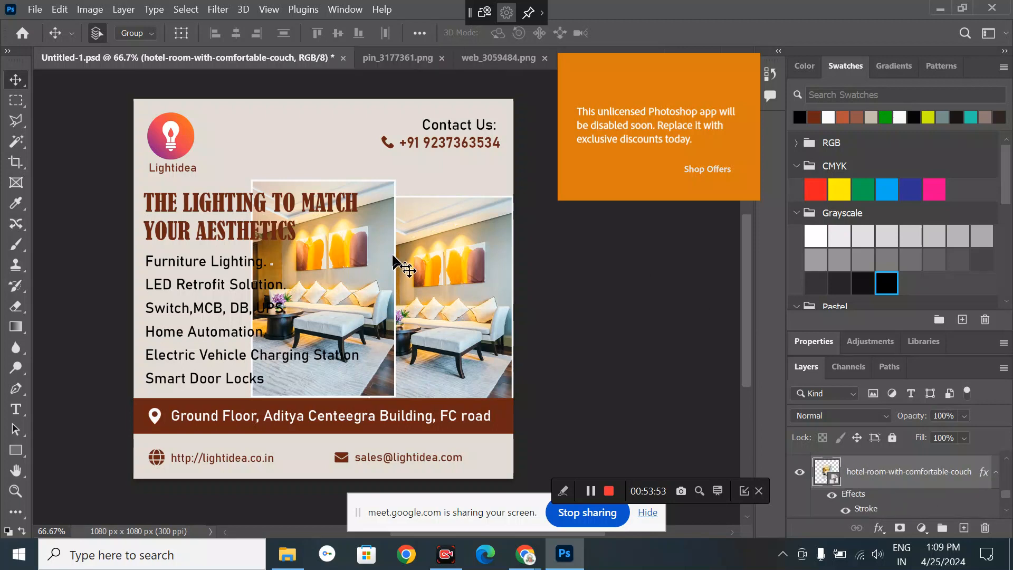
{"action": "right_click", "coordinate": [896, 499]}
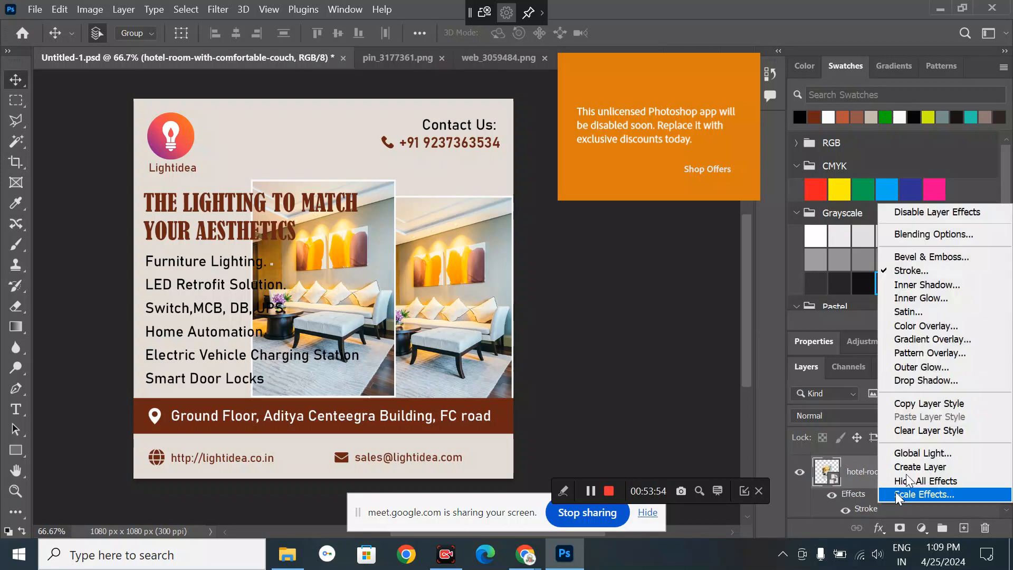
{"action": "left_click", "coordinate": [918, 432]}
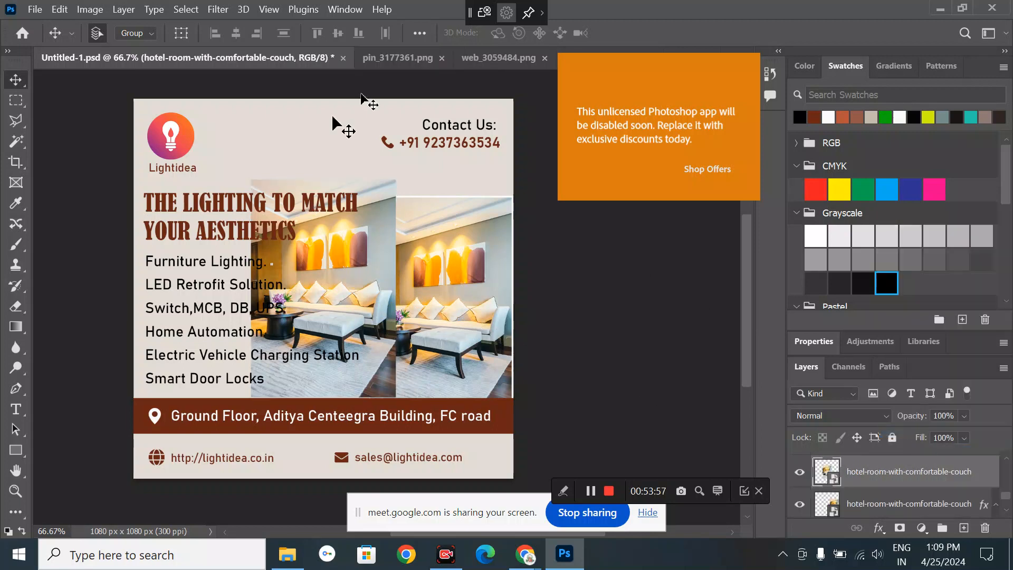
- Free-transform the borderless copy, enlarging it well past the poster edges
{"action": "left_click", "coordinate": [57, 9]}
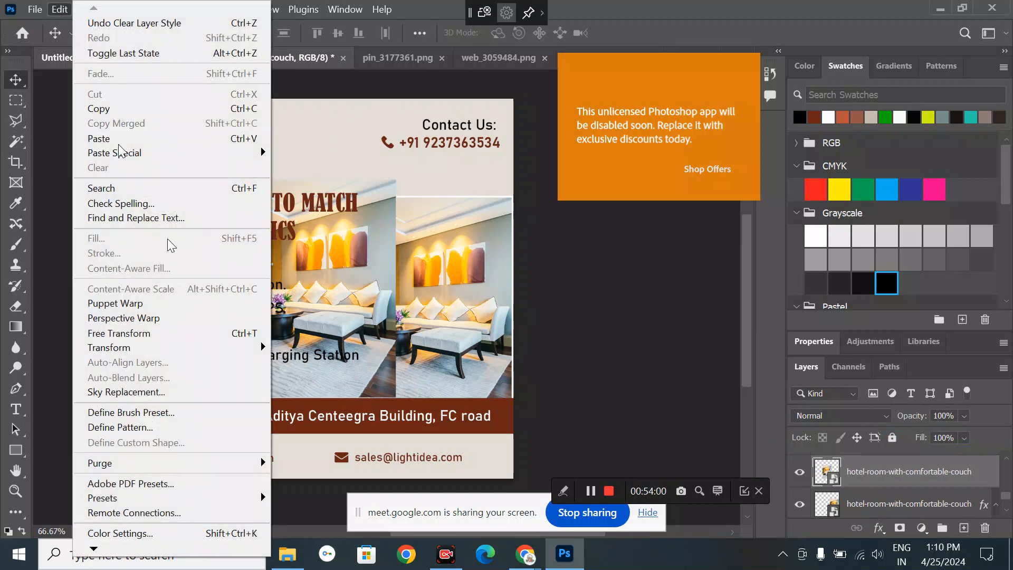
{"action": "left_click", "coordinate": [175, 339]}
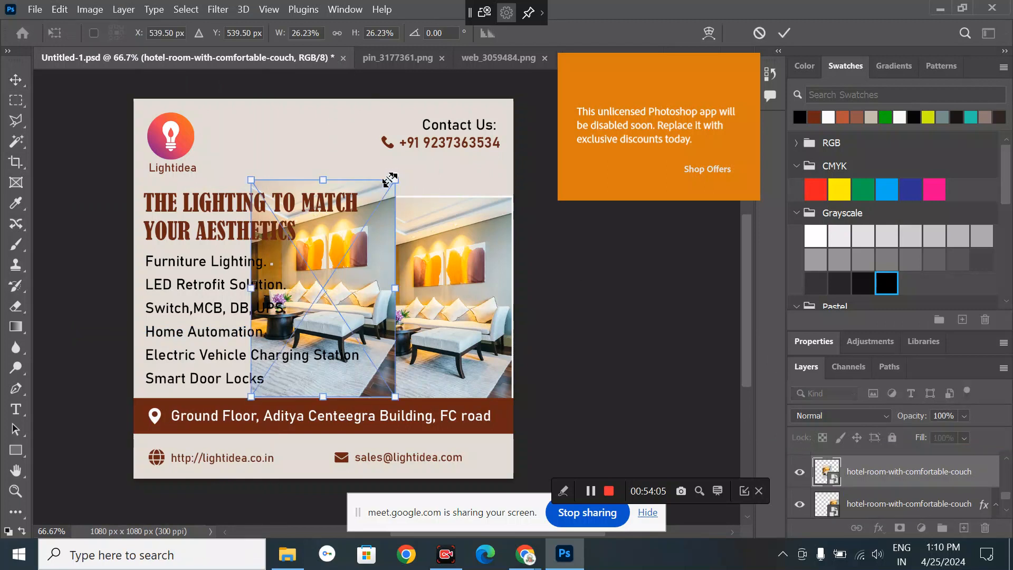
{"action": "left_click_drag", "start_coordinate": [391, 179], "coordinate": [477, 58]}
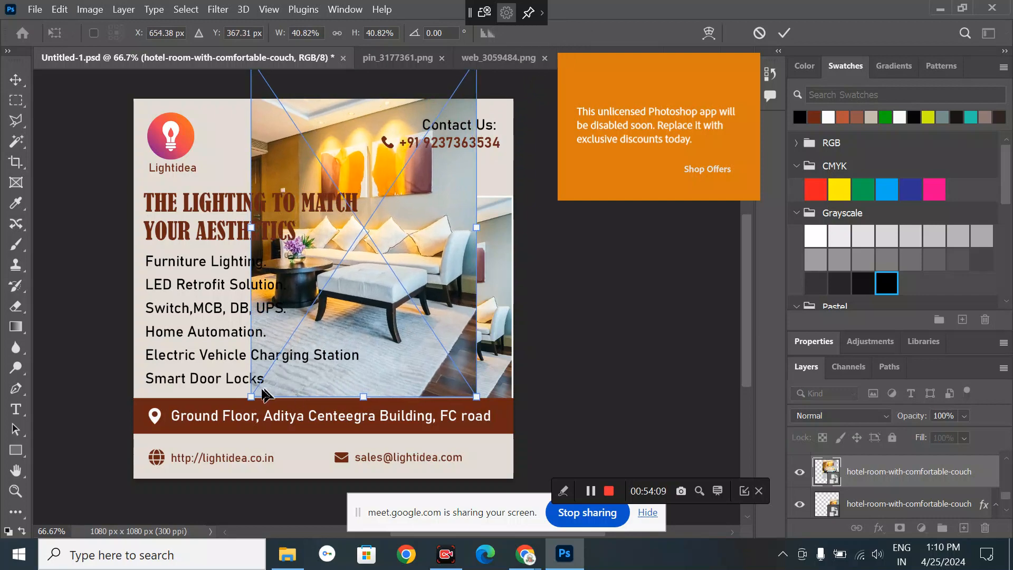
{"action": "left_click_drag", "start_coordinate": [251, 395], "coordinate": [65, 567]}
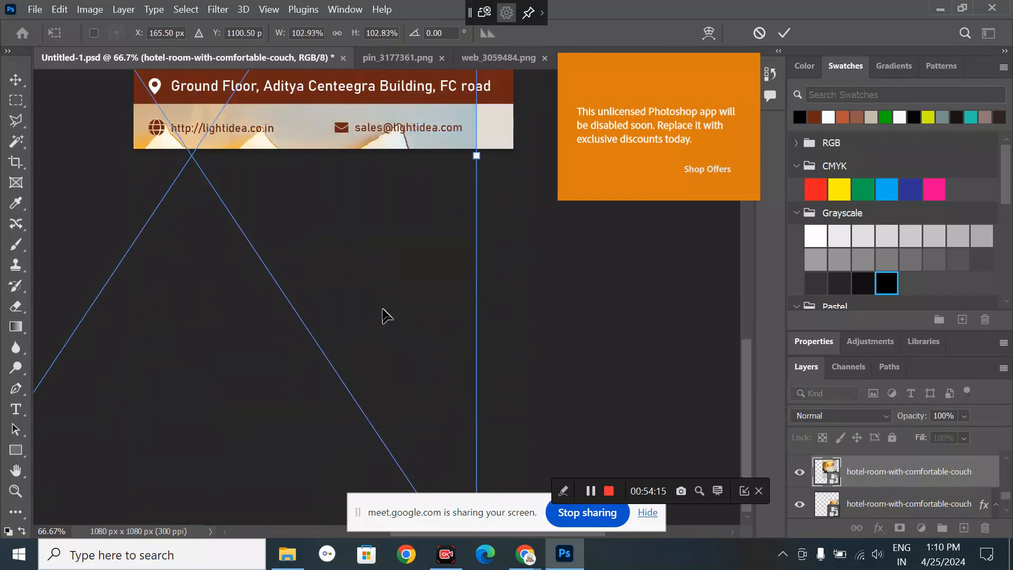
{"action": "scroll", "coordinate": [384, 311], "scroll_direction": "up", "scroll_amount": 5}
{"action": "scroll", "coordinate": [384, 315], "scroll_direction": "up", "scroll_amount": 5}
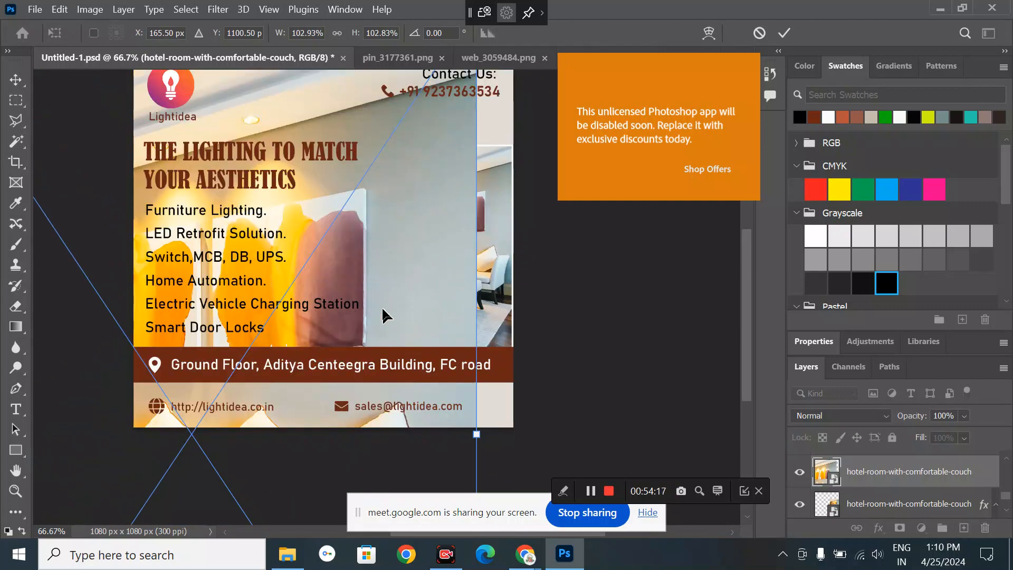
- Fit the copy at about 71% over the whole poster, commit, and move it beneath the other layers
{"action": "left_click_drag", "start_coordinate": [391, 248], "coordinate": [545, 364]}
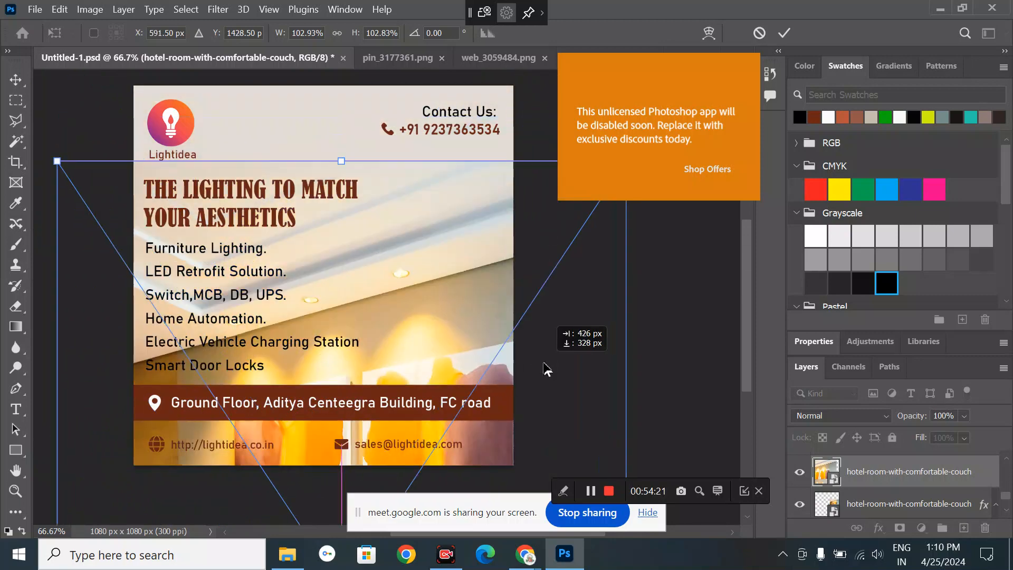
{"action": "left_click_drag", "start_coordinate": [56, 162], "coordinate": [201, 262]}
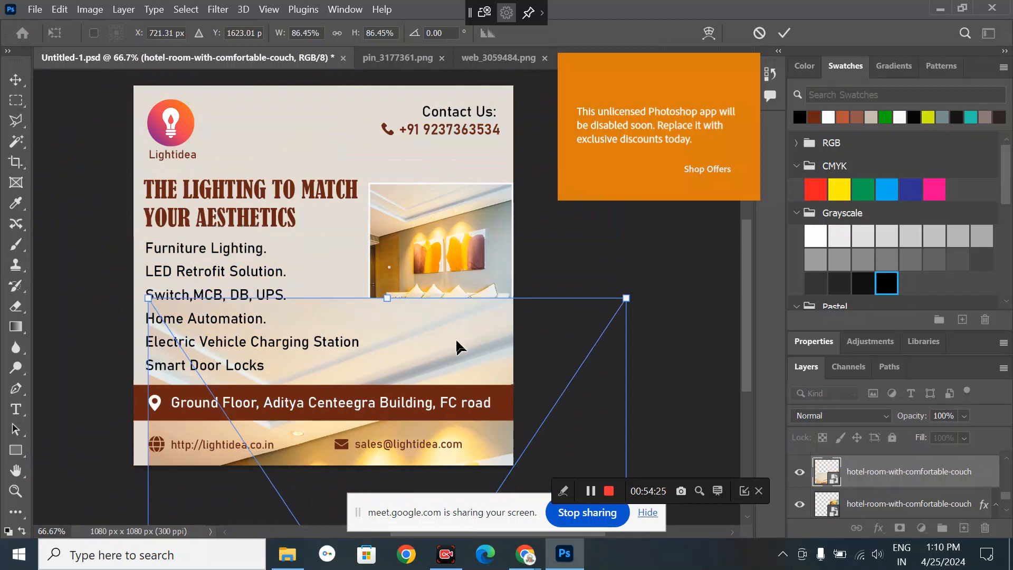
{"action": "left_click_drag", "start_coordinate": [454, 338], "coordinate": [367, 107]}
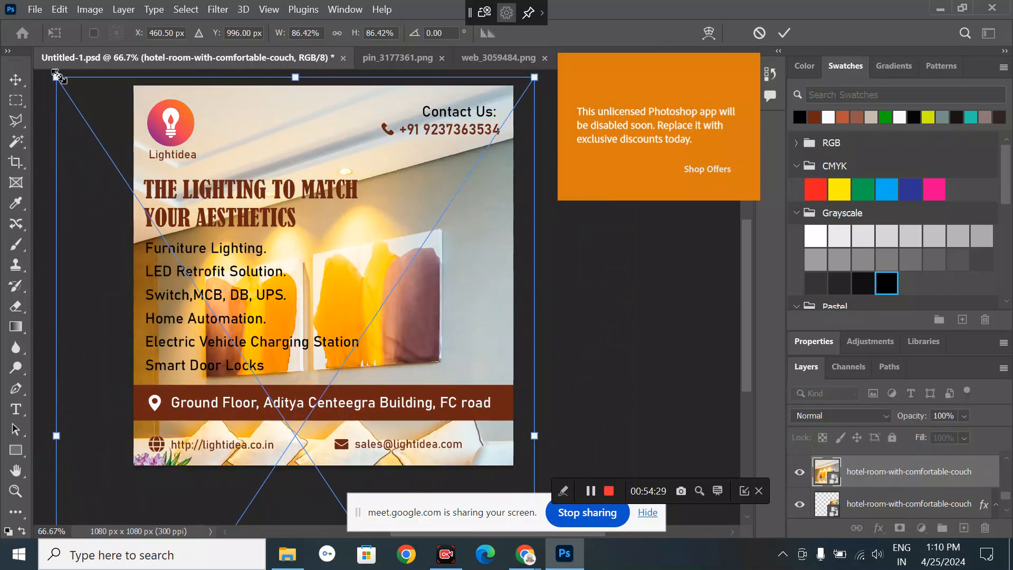
{"action": "left_click_drag", "start_coordinate": [57, 77], "coordinate": [141, 204]}
{"action": "left_click_drag", "start_coordinate": [466, 211], "coordinate": [448, 91]}
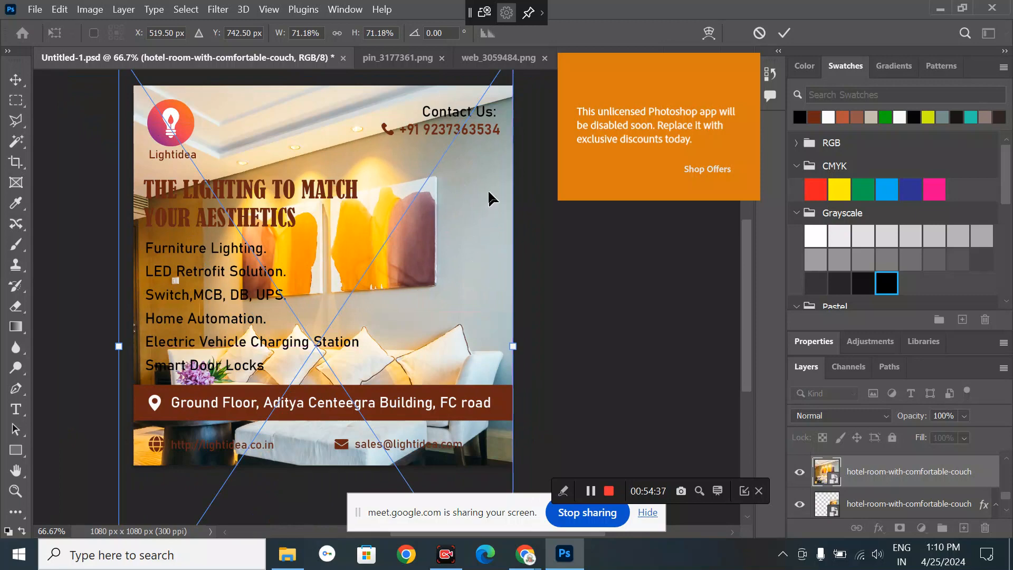
{"action": "left_click_drag", "start_coordinate": [474, 279], "coordinate": [485, 231]}
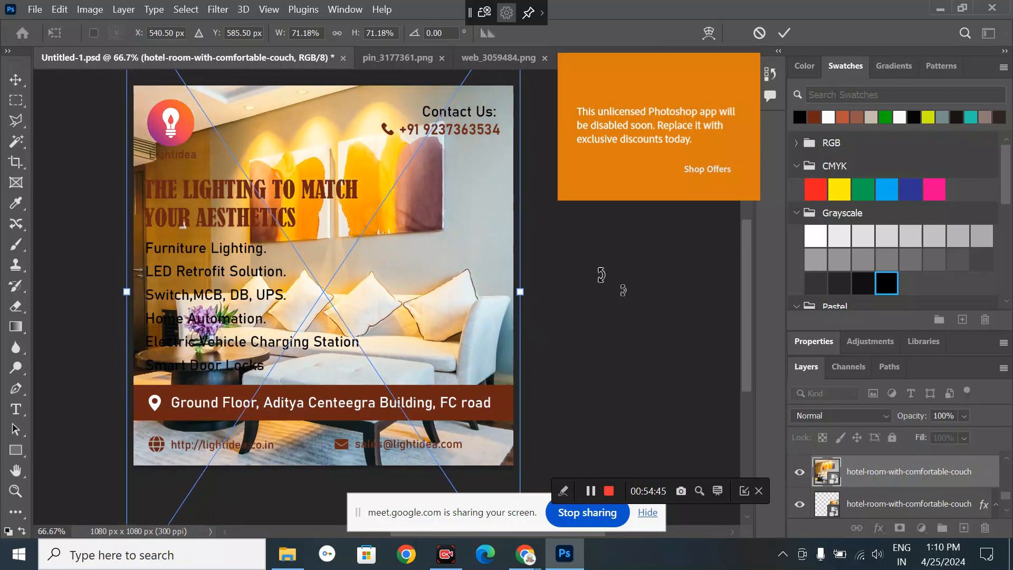
{"action": "left_click", "coordinate": [17, 78]}
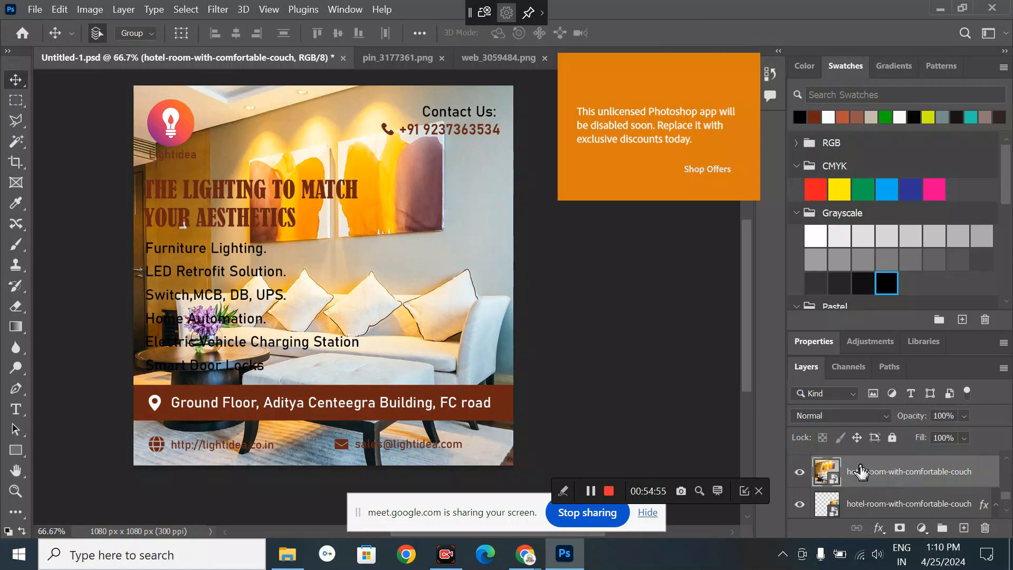
{"action": "mouse_move", "coordinate": [860, 471]}
{"action": "left_mouse_down"}
{"action": "mouse_move", "coordinate": [873, 502]}
{"action": "mouse_move", "coordinate": [866, 484]}
{"action": "left_mouse_up"}
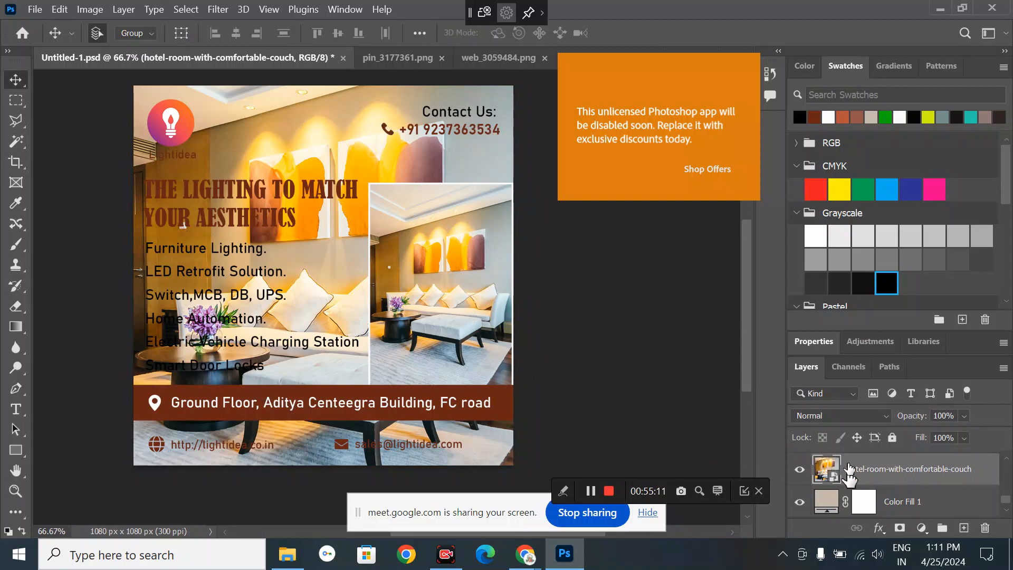
- Apply a 69.7-pixel Gaussian Blur to the full-bleed room photo
{"action": "left_click", "coordinate": [219, 9]}
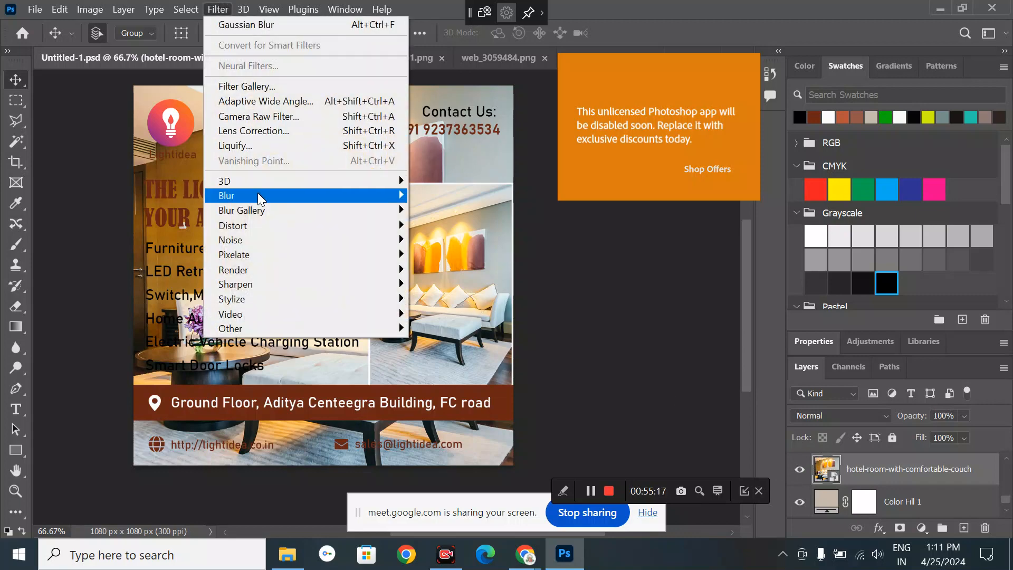
{"action": "mouse_move", "coordinate": [258, 197]}
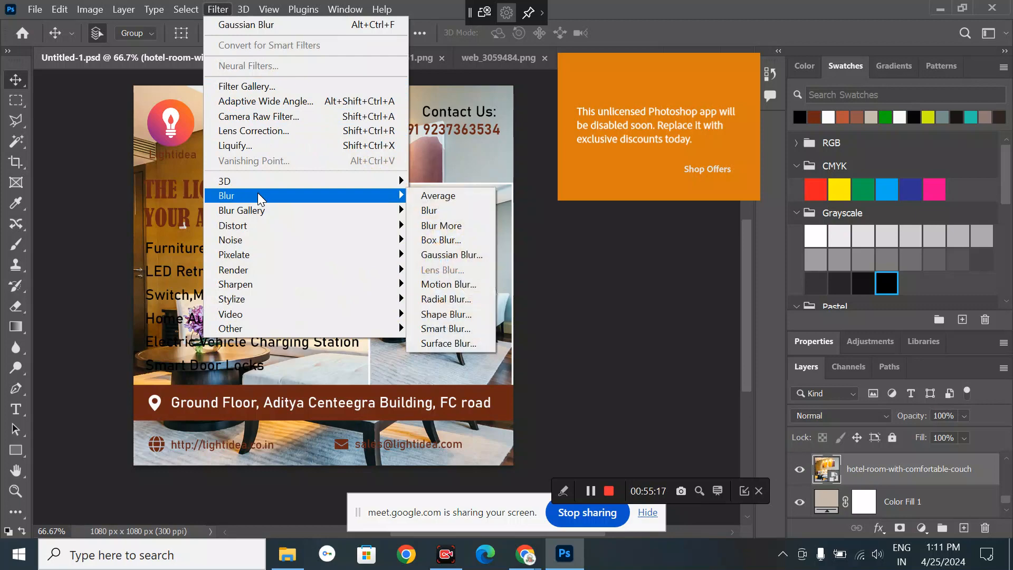
{"action": "left_click", "coordinate": [436, 254]}
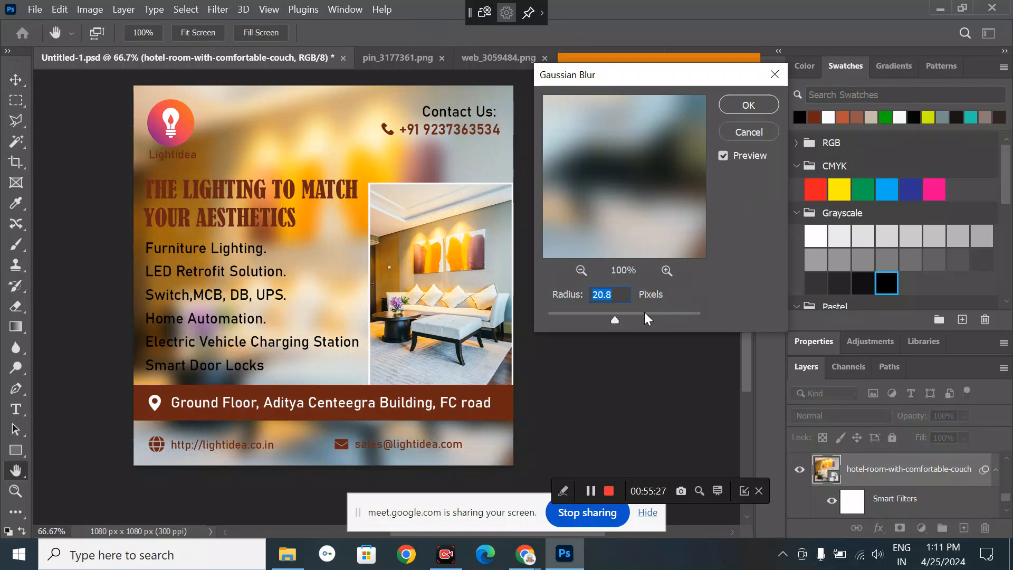
{"action": "left_click", "coordinate": [644, 312]}
{"action": "left_click", "coordinate": [596, 316]}
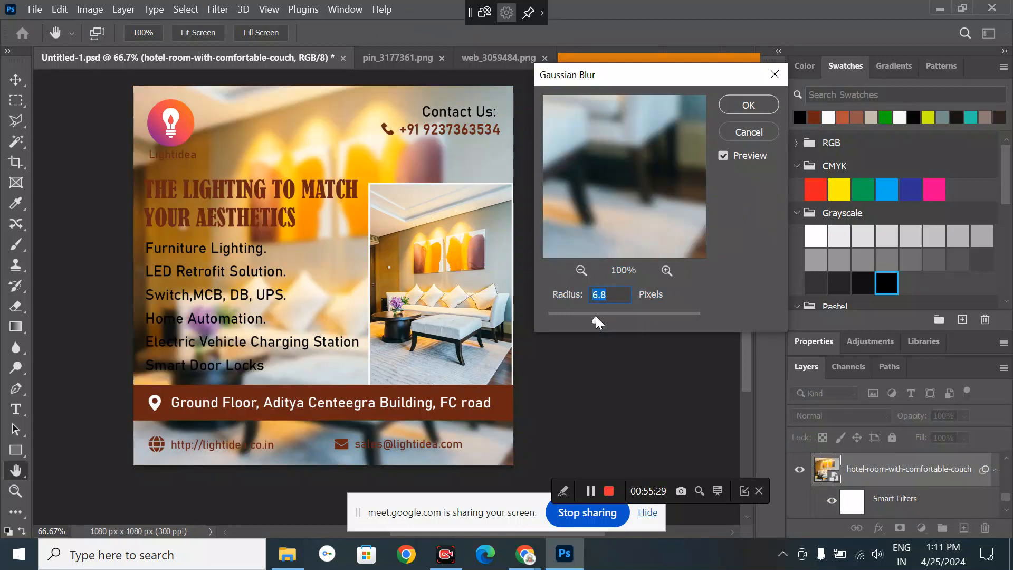
{"action": "left_click", "coordinate": [626, 315]}
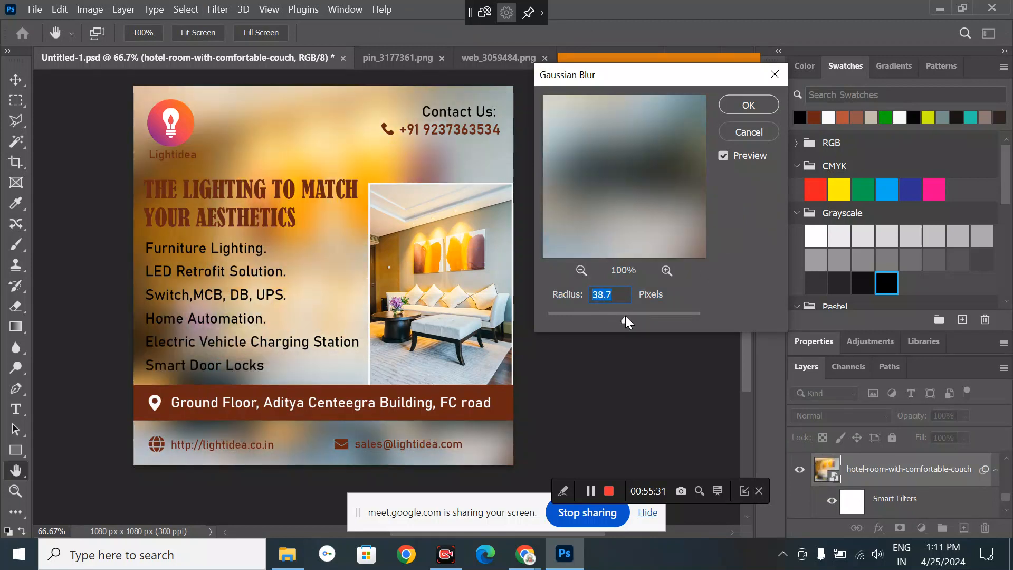
{"action": "left_click", "coordinate": [637, 315]}
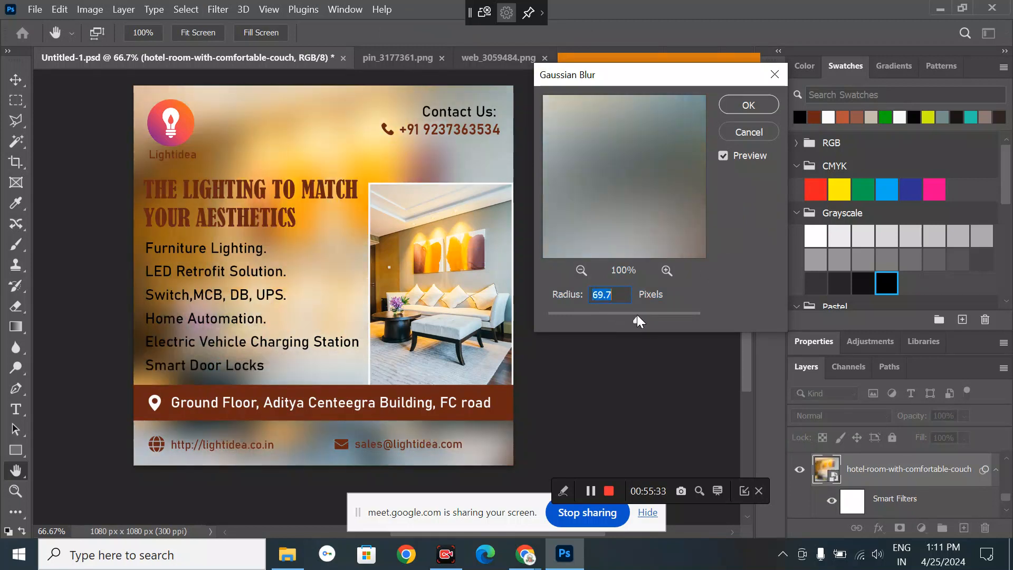
{"action": "left_click", "coordinate": [748, 105]}
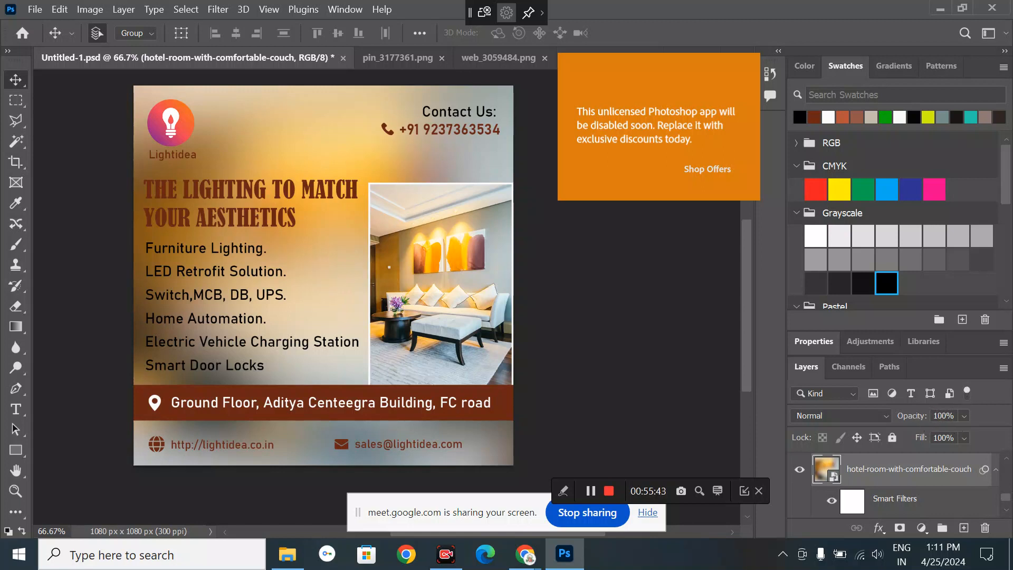
- Lower the background photo layer's opacity to 30% and deselect it
{"action": "left_click", "coordinate": [942, 415]}
{"action": "type", "text": "90"}
{"action": "key", "text": "Return"}
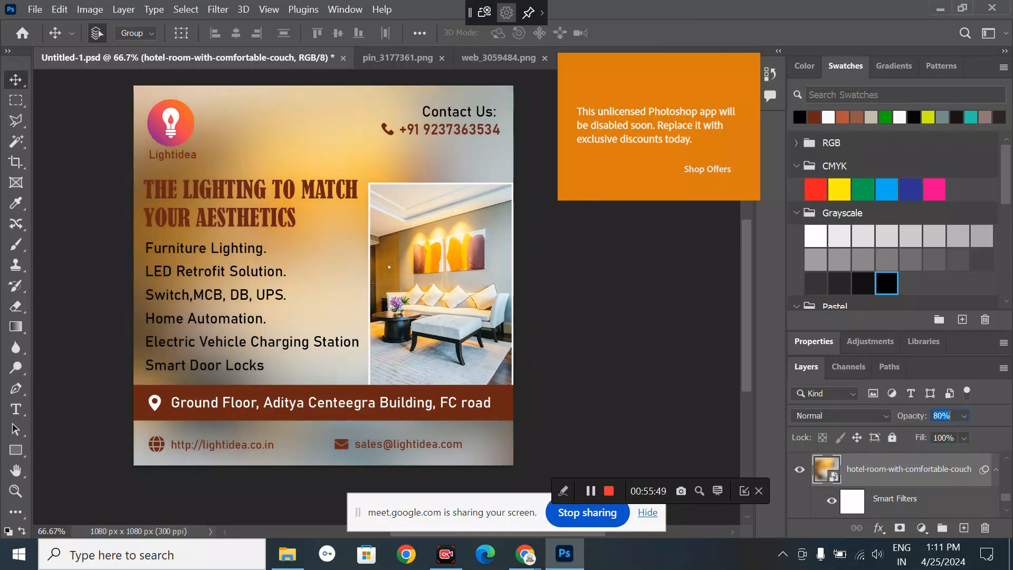
{"action": "key", "text": "shift+Down"}
{"action": "key", "text": "shift+Down"}
{"action": "key", "text": "shift+Down"}
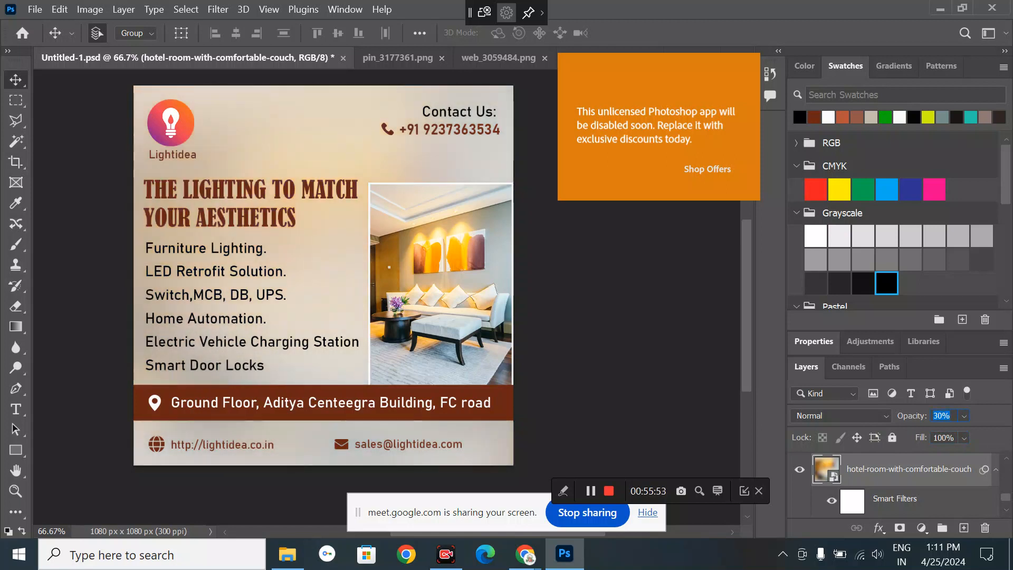
{"action": "left_click", "coordinate": [89, 138]}
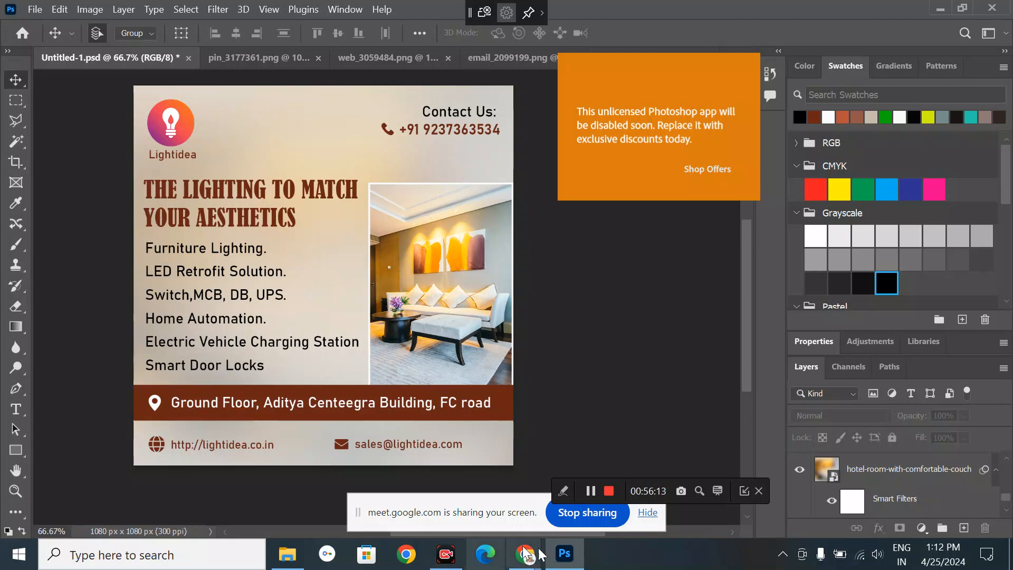
- In Chrome, search Google for 'ams font marathi' and open the AMS Manthan Regular font page
{"action": "mouse_move", "coordinate": [543, 557]}
{"action": "left_click", "coordinate": [463, 465]}
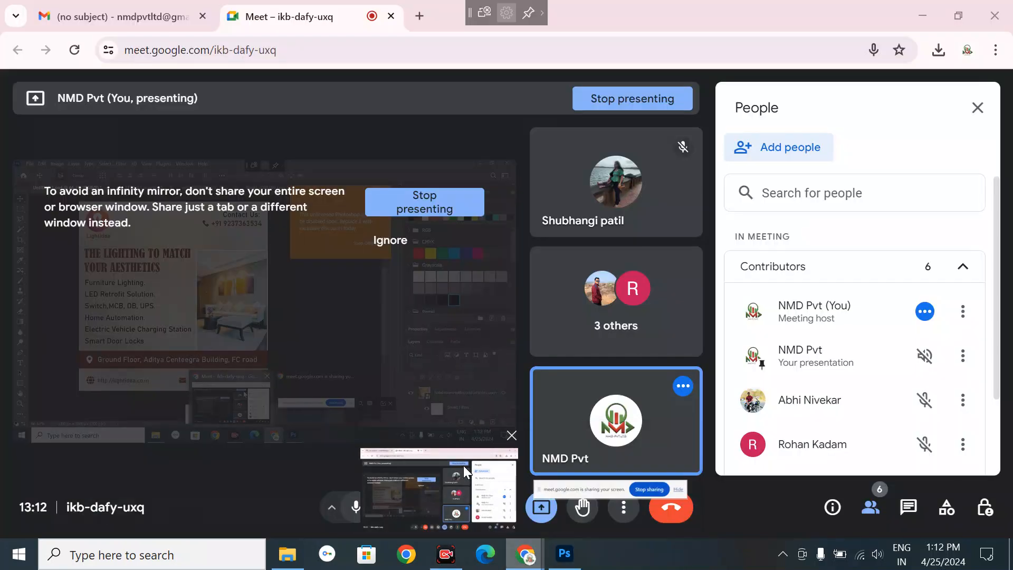
{"action": "left_click", "coordinate": [419, 16]}
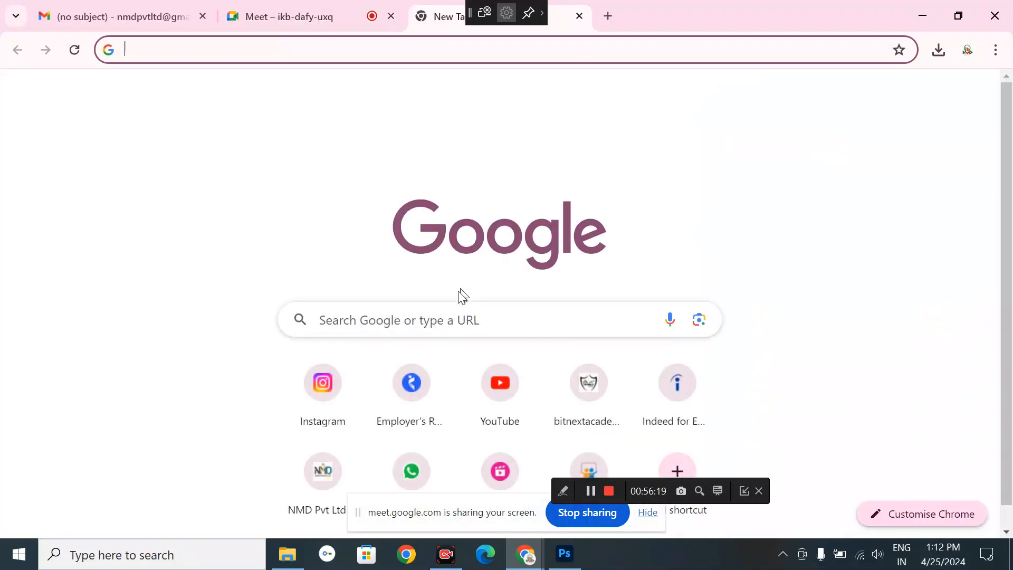
{"action": "left_click", "coordinate": [458, 317]}
{"action": "type", "text": "am"}
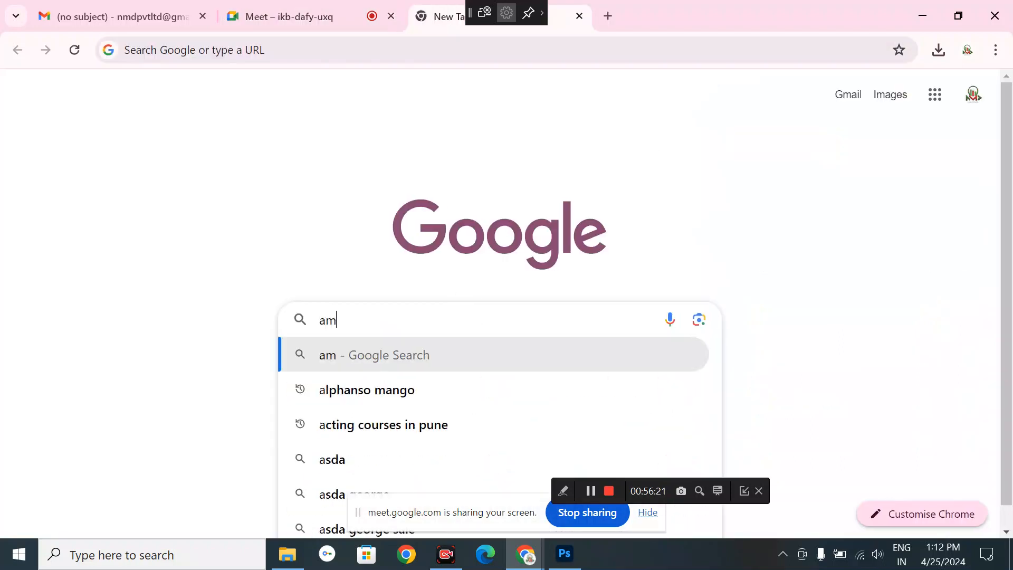
{"action": "type", "text": "s fo"}
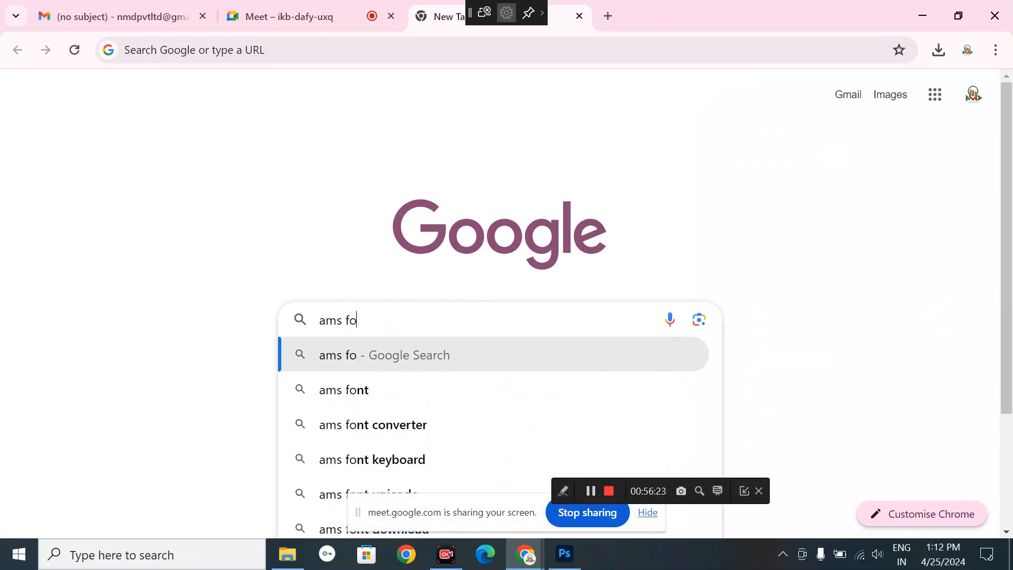
{"action": "type", "text": "nt marathi"}
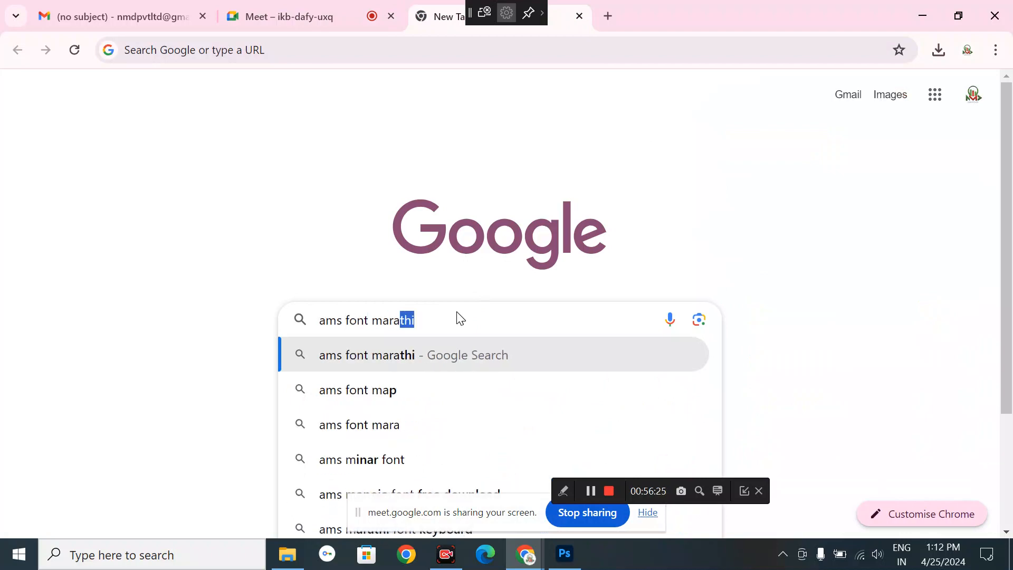
{"action": "key", "text": "Return"}
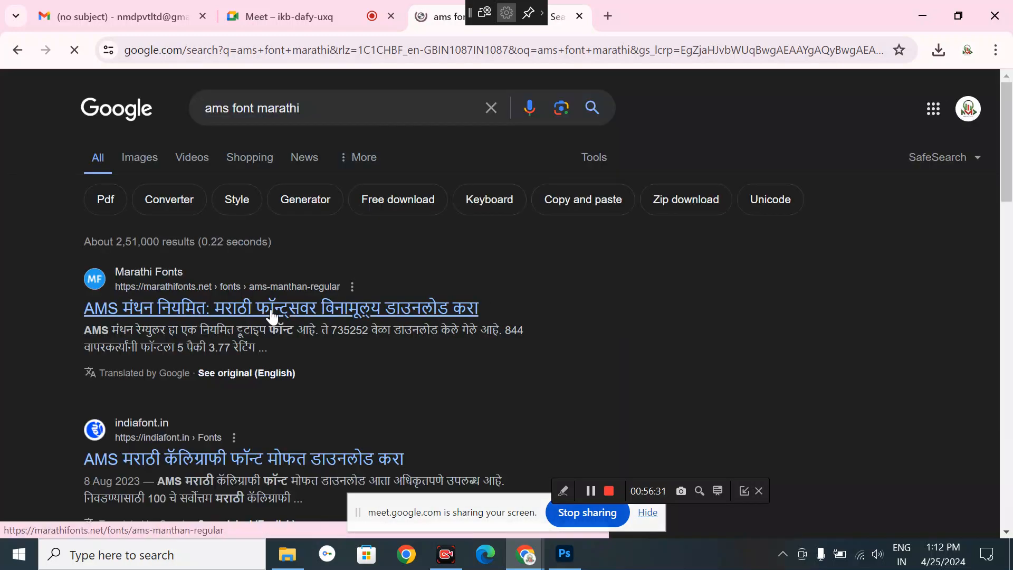
{"action": "left_click", "coordinate": [272, 311]}
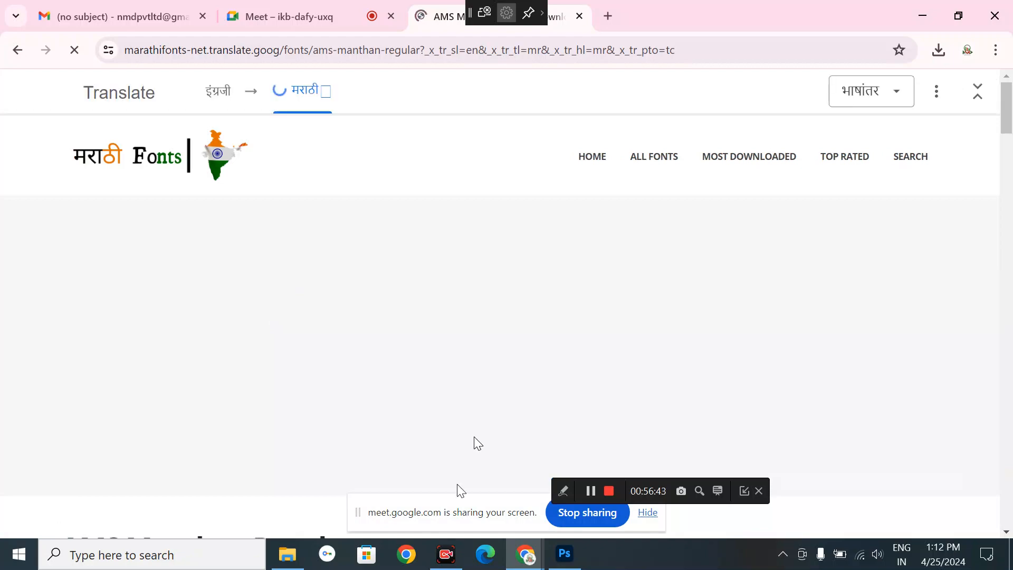
- Back in Photoshop, take the Type tool and browse the font list, leaving Mangal as the font
{"action": "left_click", "coordinate": [564, 553]}
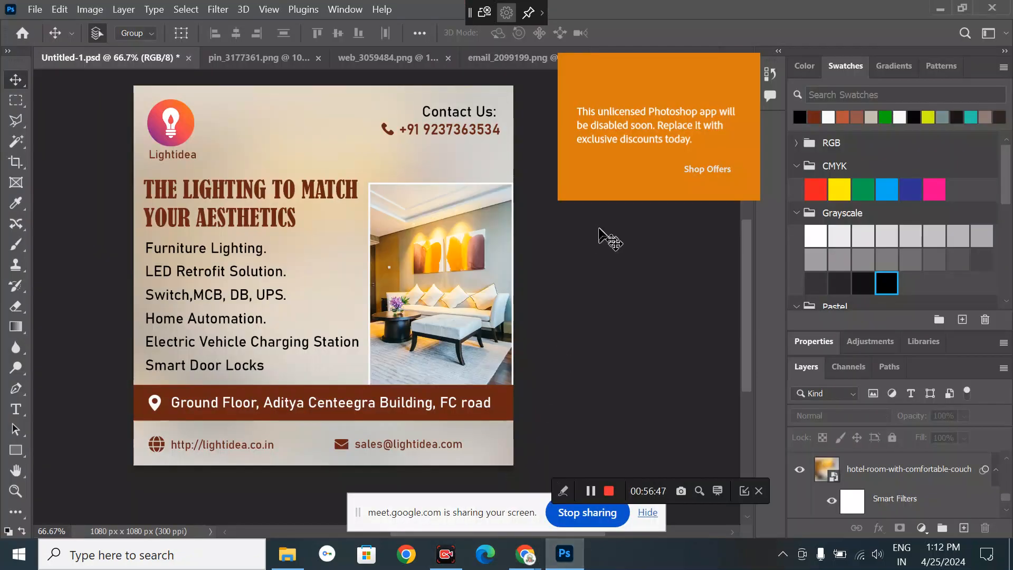
{"action": "left_click", "coordinate": [16, 409]}
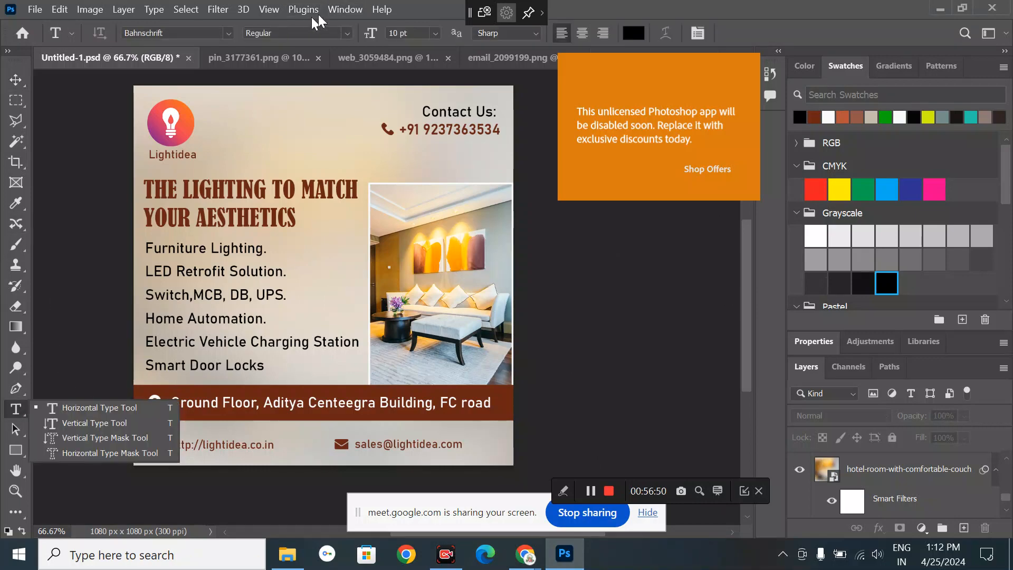
{"action": "left_click", "coordinate": [227, 31]}
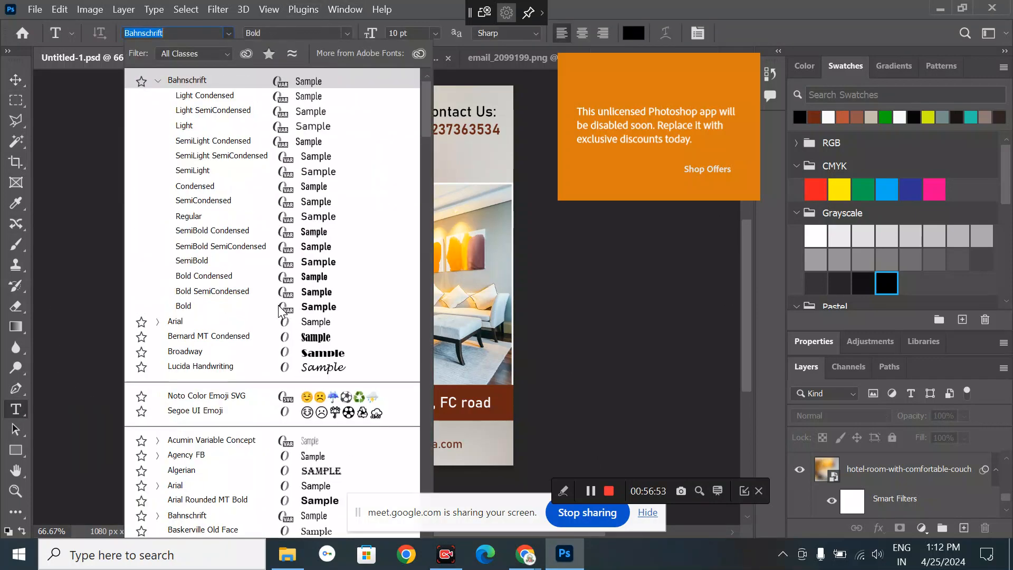
{"action": "scroll", "coordinate": [279, 306], "scroll_direction": "down", "scroll_amount": 6}
{"action": "scroll", "coordinate": [278, 311], "scroll_direction": "down", "scroll_amount": 15}
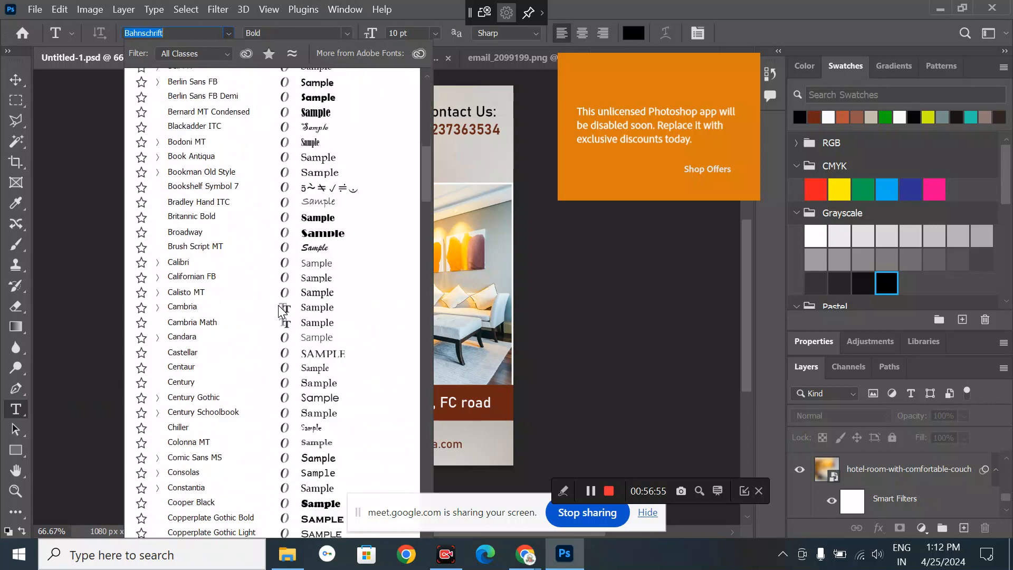
{"action": "scroll", "coordinate": [281, 311], "scroll_direction": "down", "scroll_amount": 20}
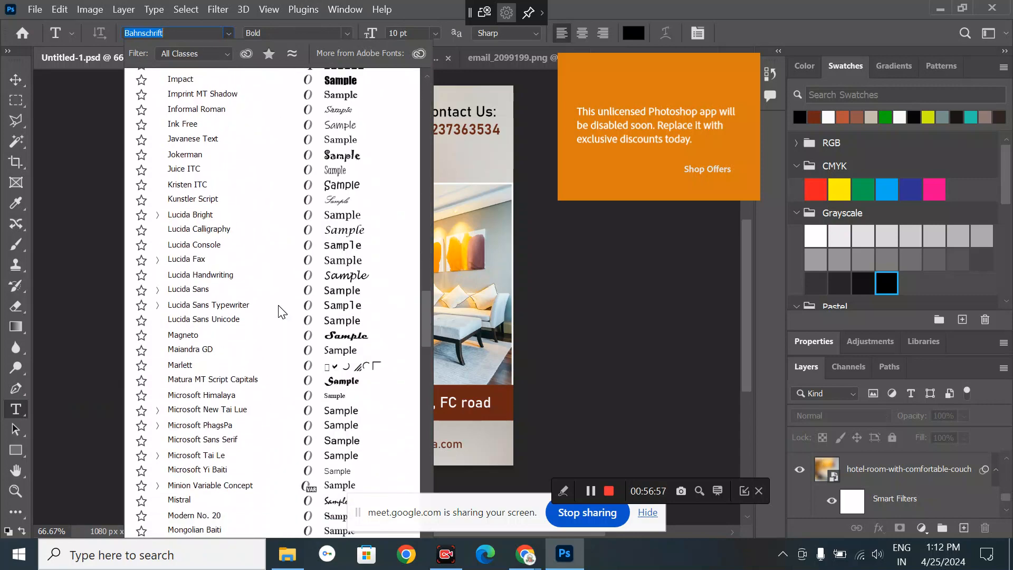
{"action": "scroll", "coordinate": [278, 306], "scroll_direction": "down", "scroll_amount": 20}
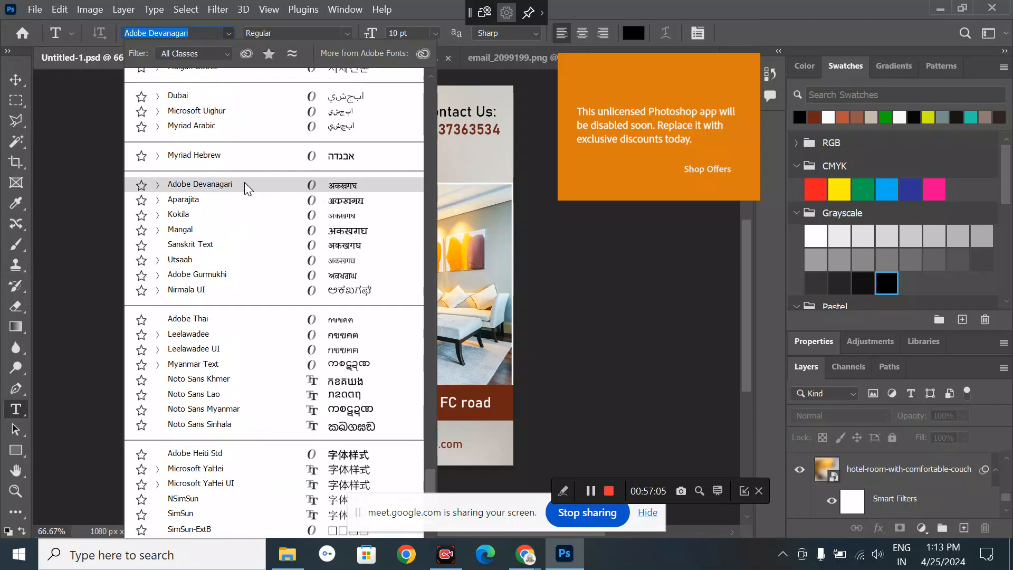
{"action": "left_click", "coordinate": [20, 82]}
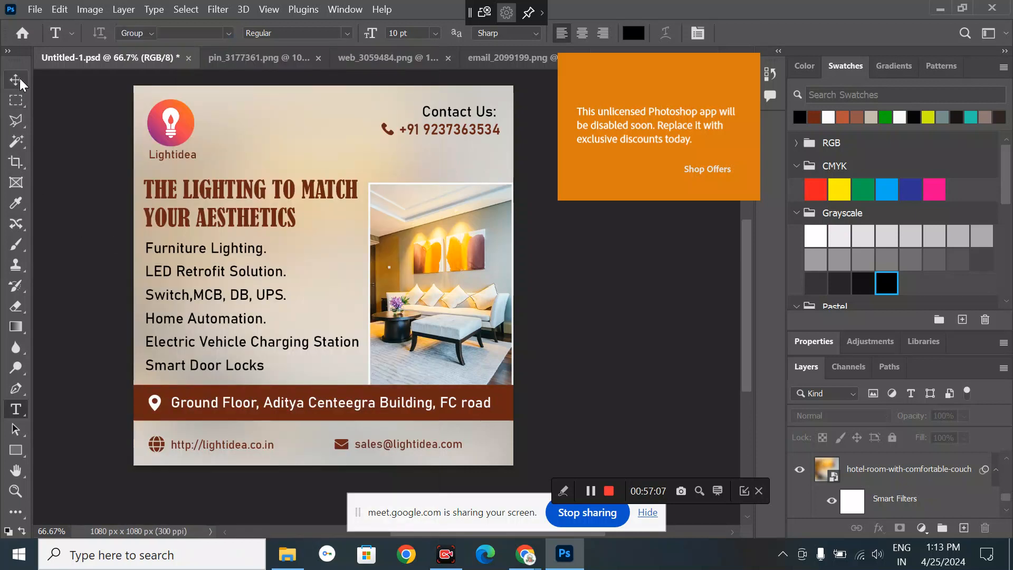
{"action": "left_click", "coordinate": [17, 411]}
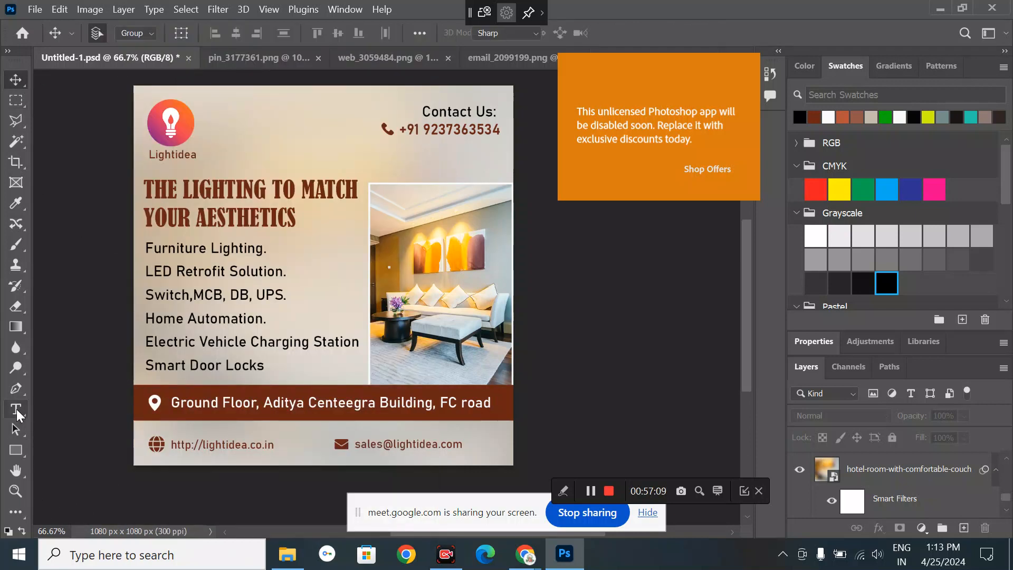
{"action": "left_click", "coordinate": [342, 10]}
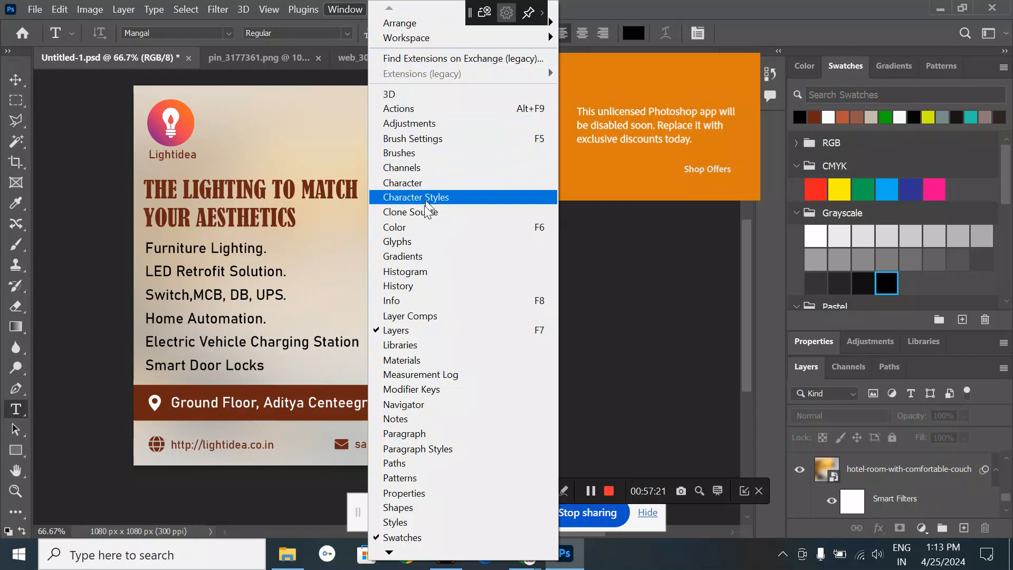
- Show the Glyphs panel and set its font to Adobe Devanagari
{"action": "left_click", "coordinate": [407, 243]}
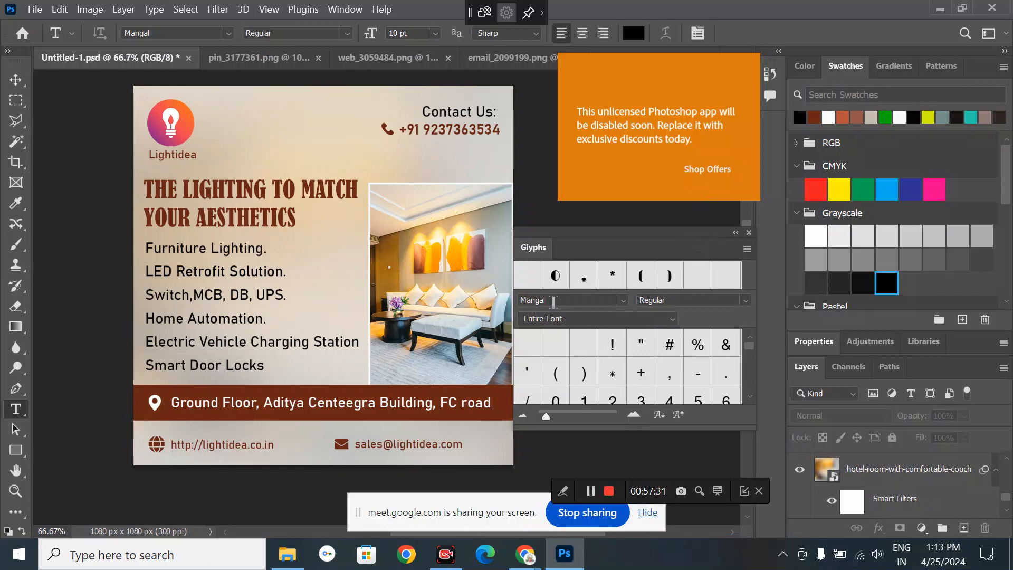
{"action": "left_click", "coordinate": [622, 300]}
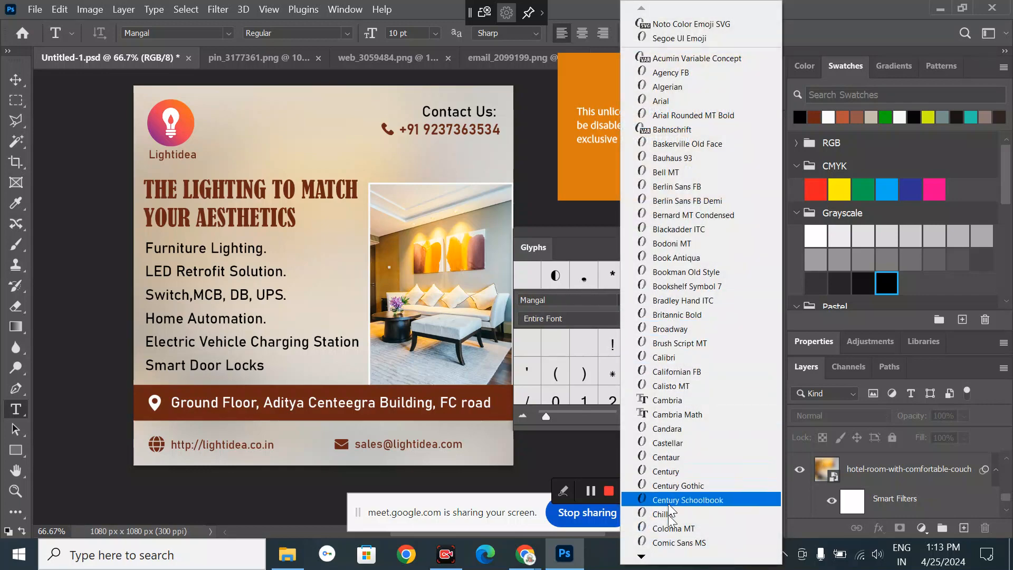
{"action": "mouse_move", "coordinate": [642, 557]}
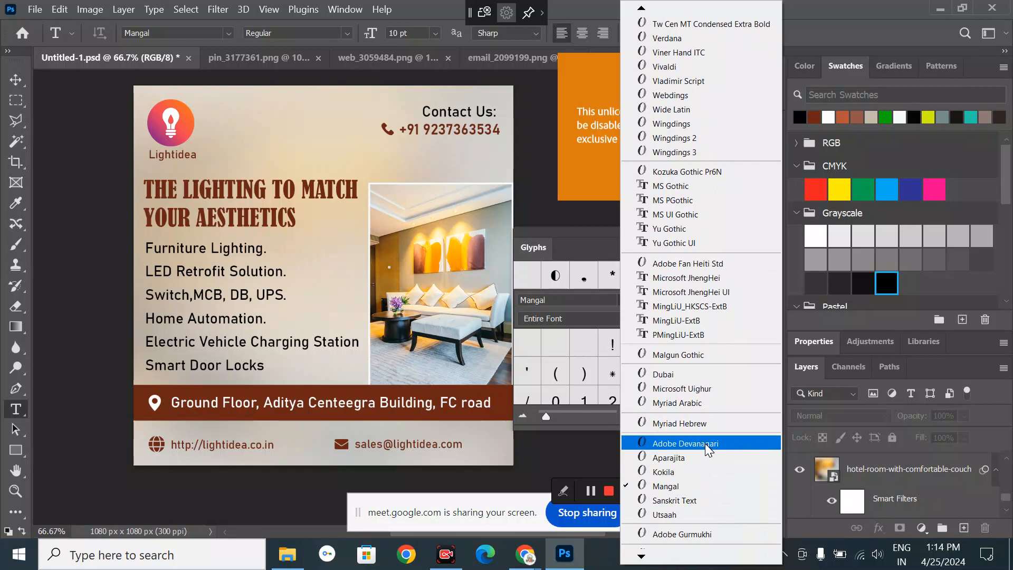
{"action": "left_click", "coordinate": [705, 443]}
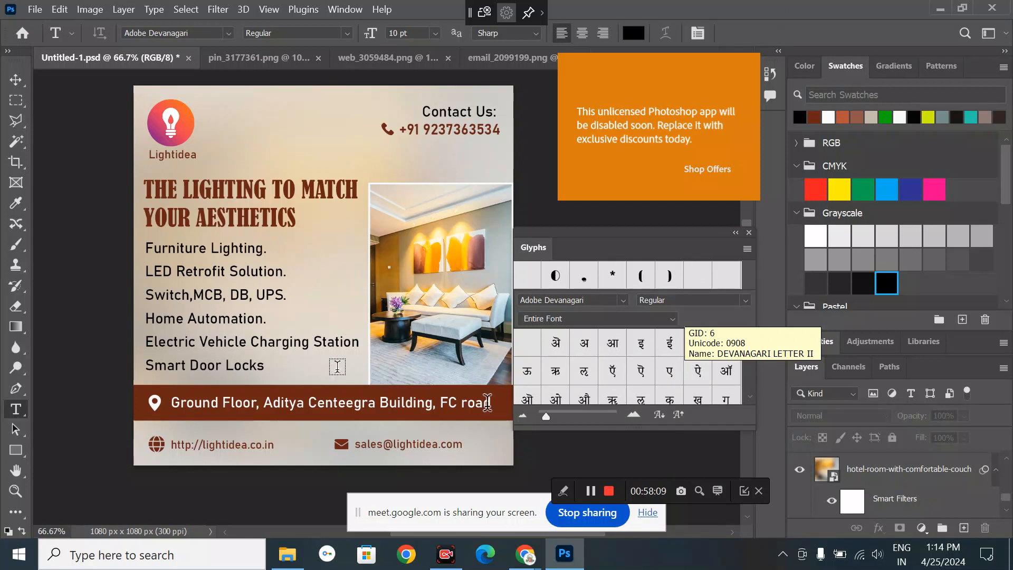
- Start a text layer beside the Lightidea logo and insert द, ग, ड from Glyphs to spell दगड
{"action": "left_click", "coordinate": [243, 136]}
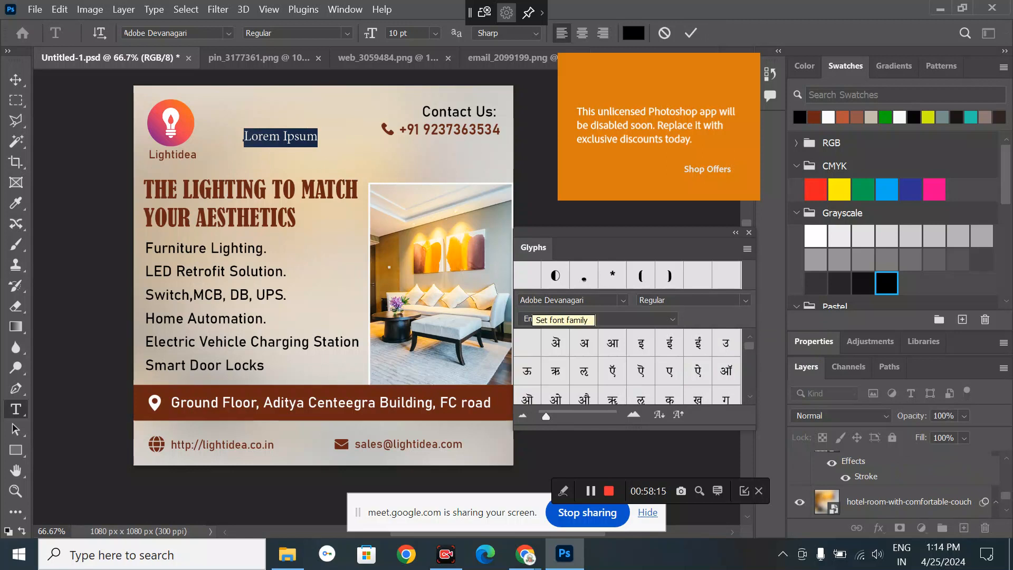
{"action": "key", "text": "BackSpace"}
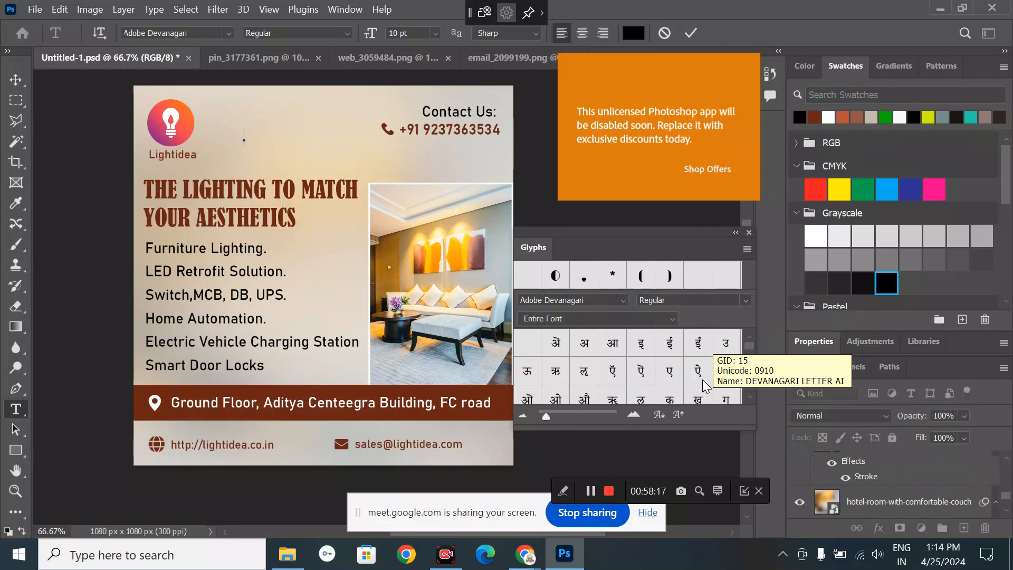
{"action": "scroll", "coordinate": [681, 388], "scroll_direction": "down", "scroll_amount": 2}
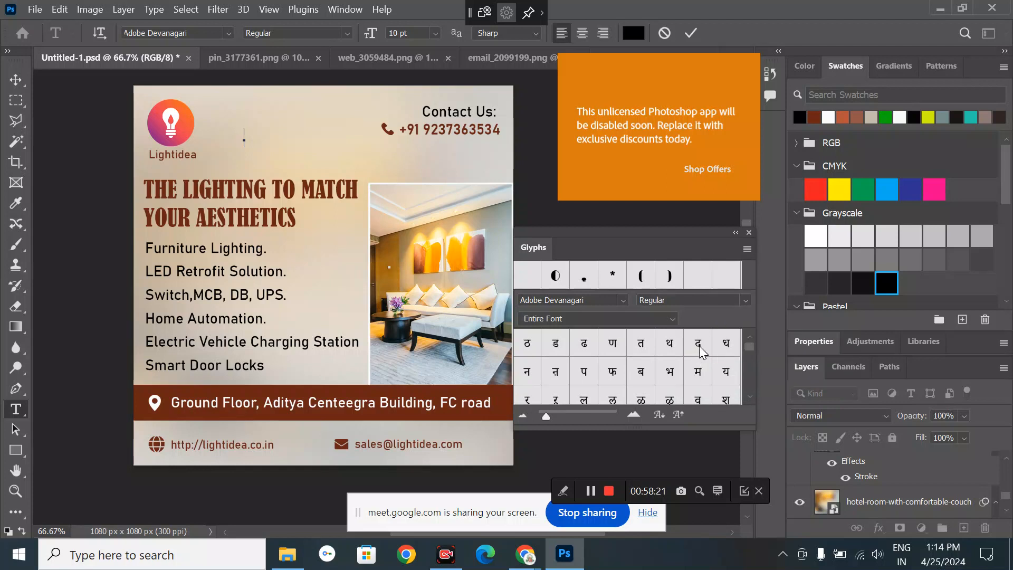
{"action": "double_click", "coordinate": [698, 344]}
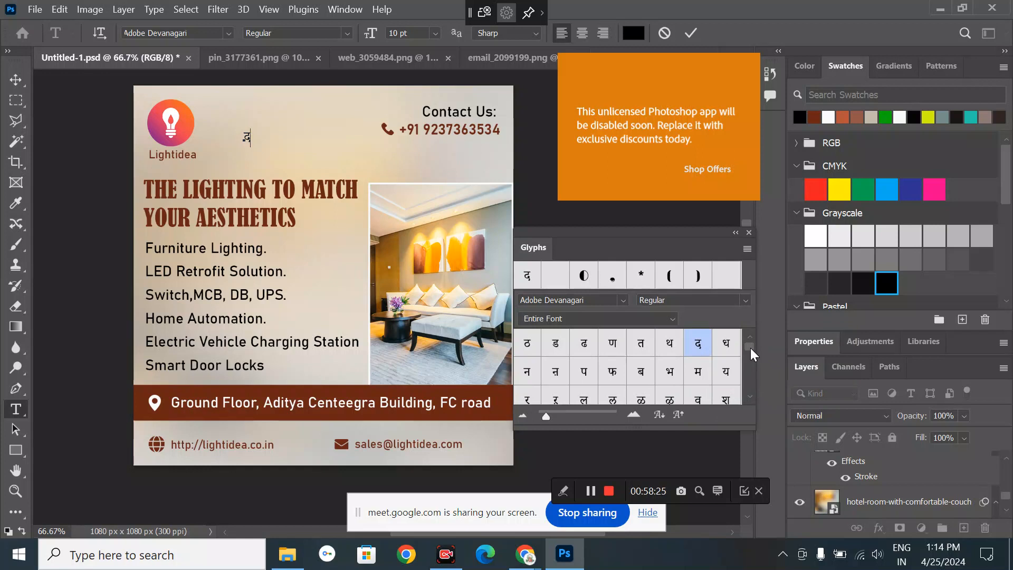
{"action": "left_click_drag", "start_coordinate": [750, 349], "coordinate": [751, 344]}
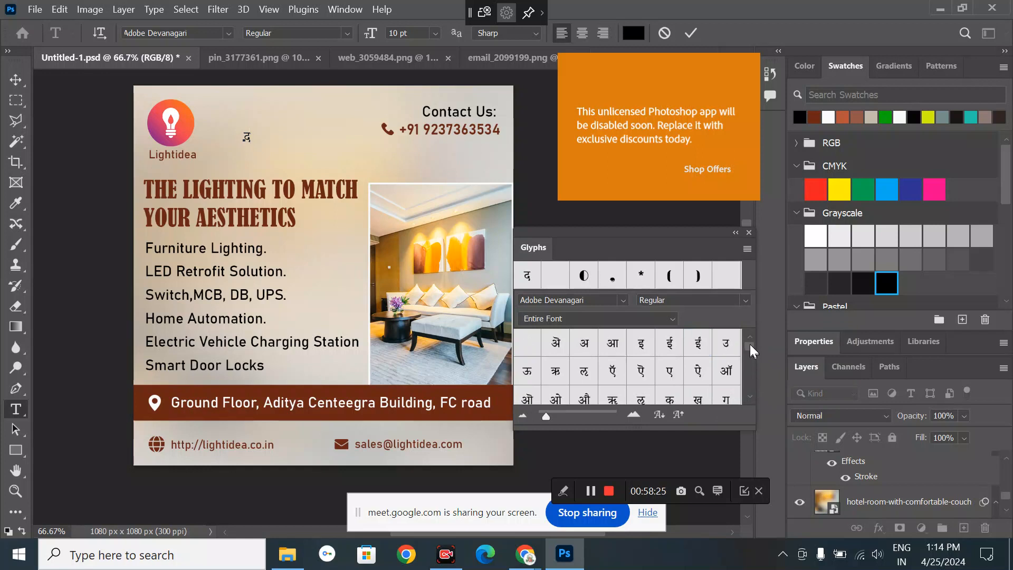
{"action": "double_click", "coordinate": [730, 394]}
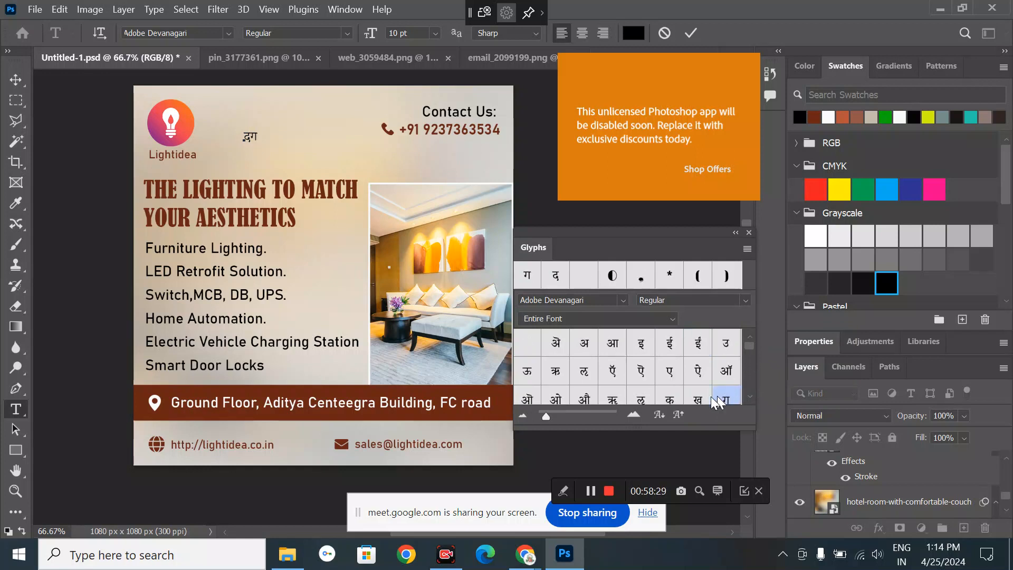
{"action": "left_click_drag", "start_coordinate": [747, 346], "coordinate": [748, 347]}
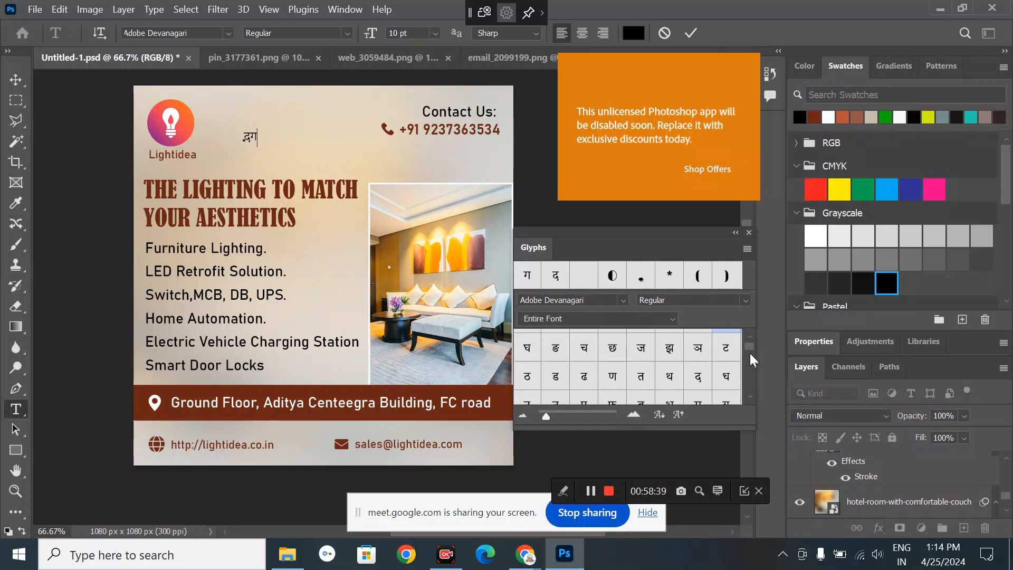
{"action": "left_click_drag", "start_coordinate": [749, 348], "coordinate": [750, 347]}
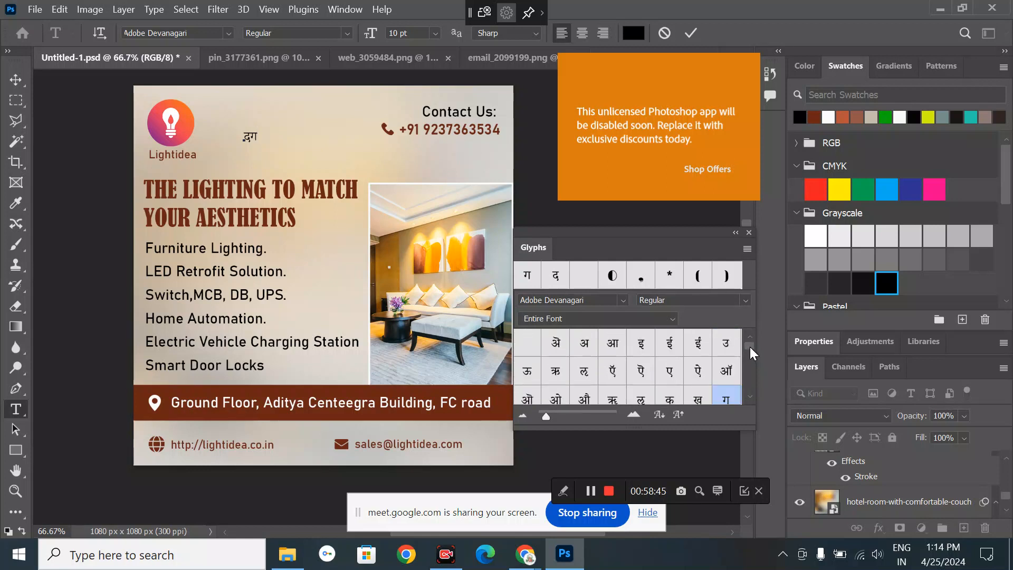
{"action": "scroll", "coordinate": [717, 371], "scroll_direction": "down", "scroll_amount": 3}
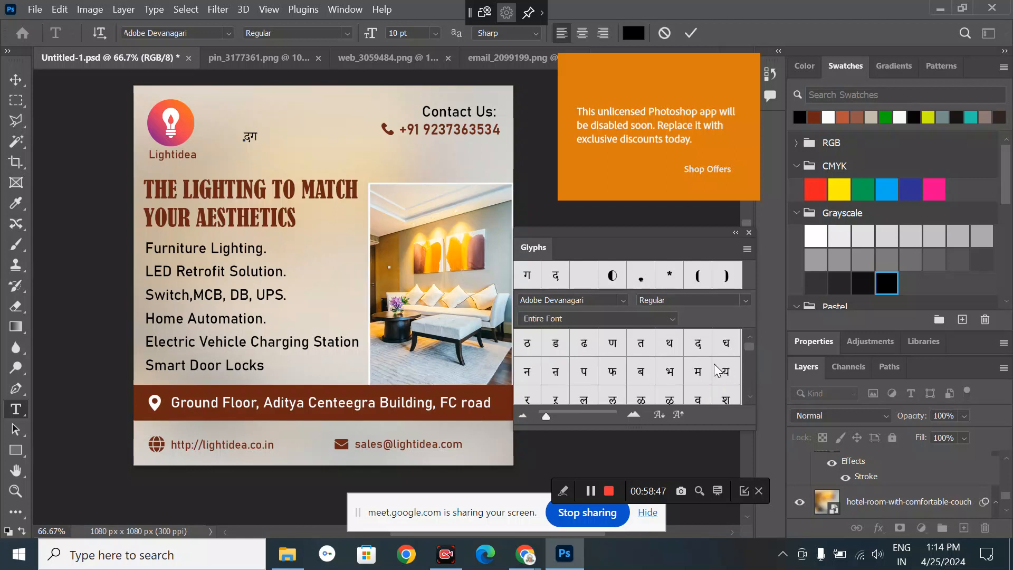
{"action": "double_click", "coordinate": [563, 346]}
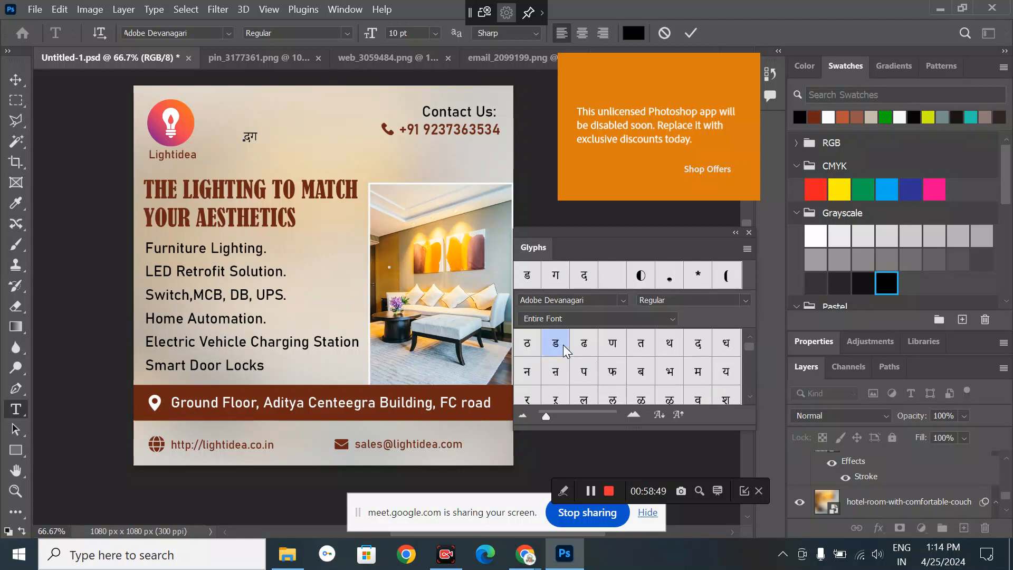
- Set the दगड text to 14 pt and move the Glyphs panel out of the way
{"action": "left_click", "coordinate": [12, 84]}
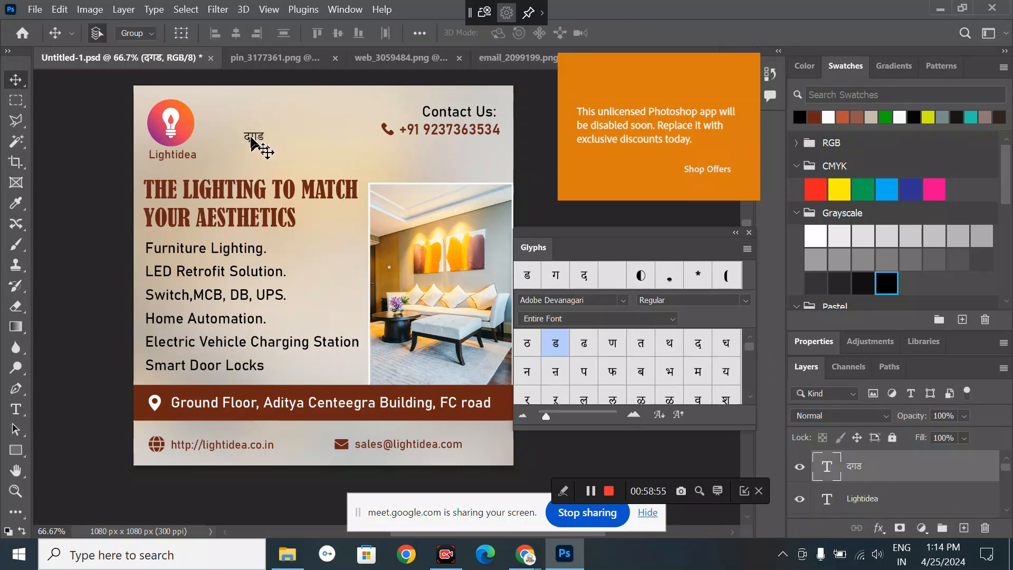
{"action": "left_click", "coordinate": [811, 341]}
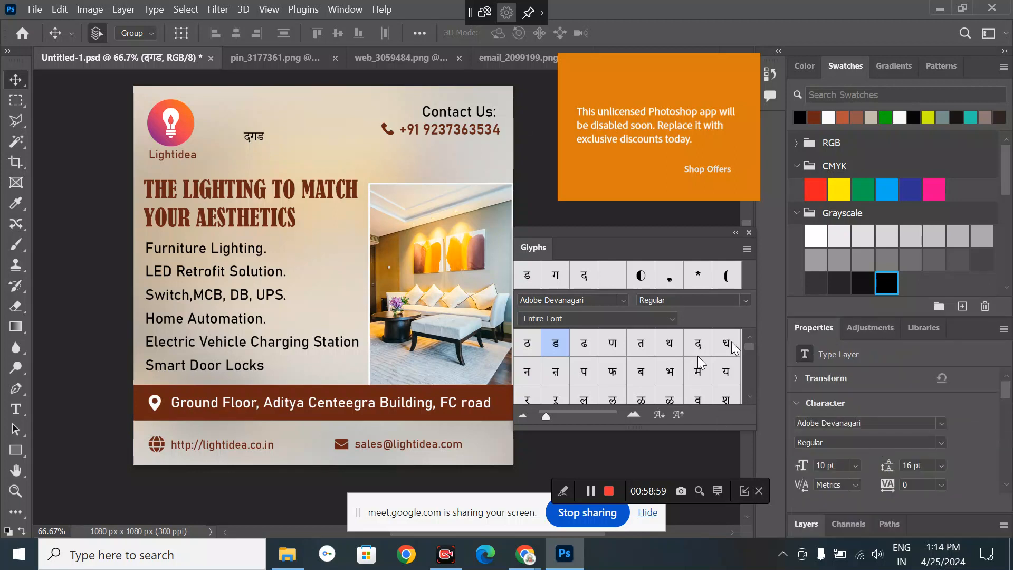
{"action": "left_click", "coordinate": [861, 465]}
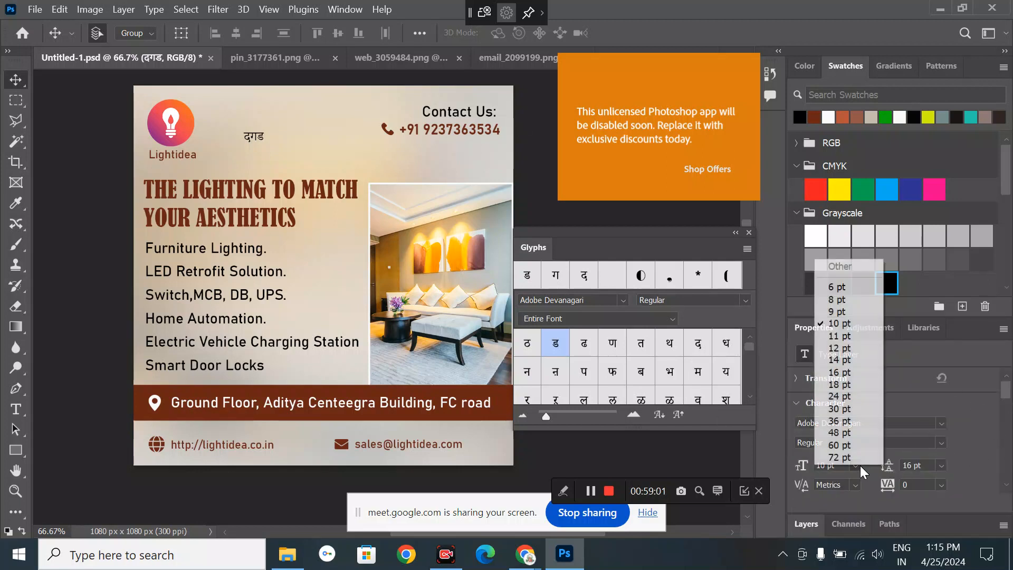
{"action": "left_click", "coordinate": [837, 361]}
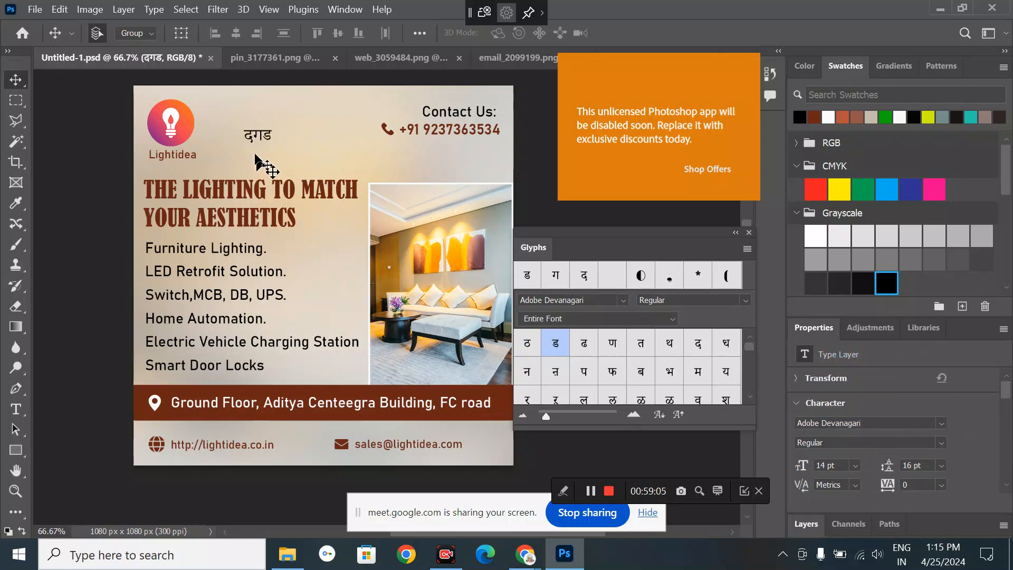
{"action": "left_click", "coordinate": [74, 125]}
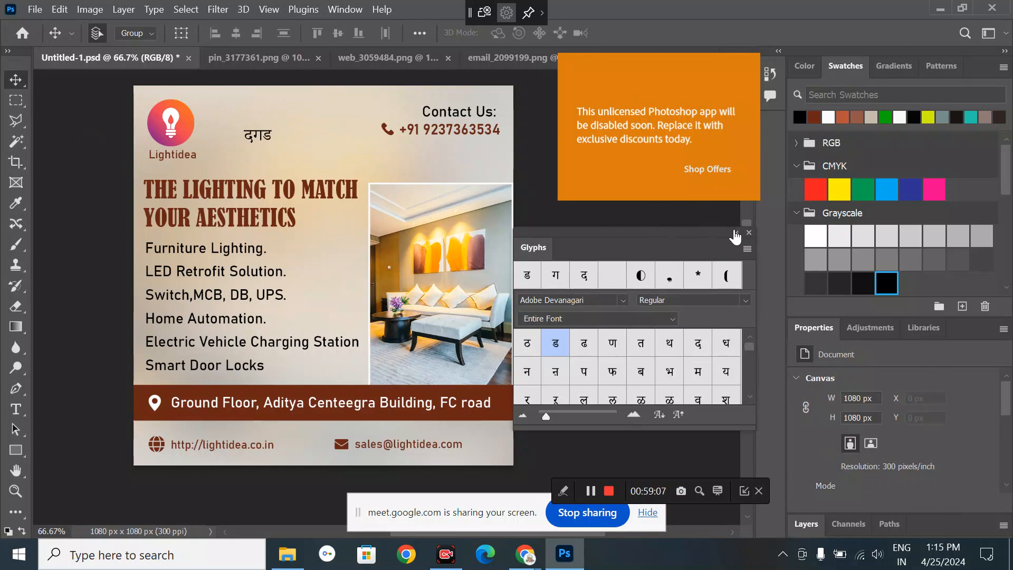
{"action": "left_click_drag", "start_coordinate": [622, 235], "coordinate": [678, 103]}
- In a new Chrome tab, search Google for 'translate' to bring up the translator
{"action": "mouse_move", "coordinate": [525, 554]}
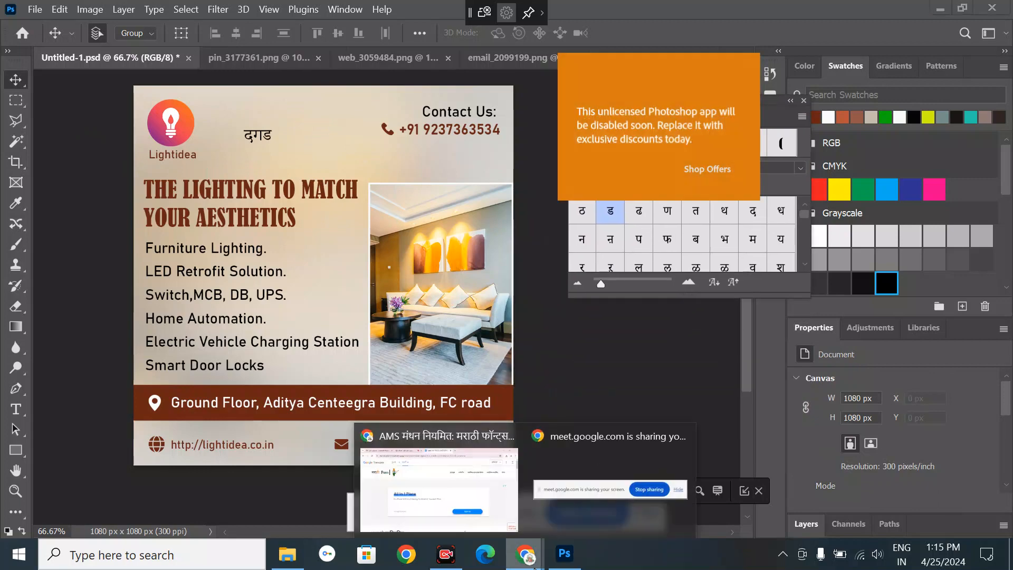
{"action": "left_click", "coordinate": [502, 501]}
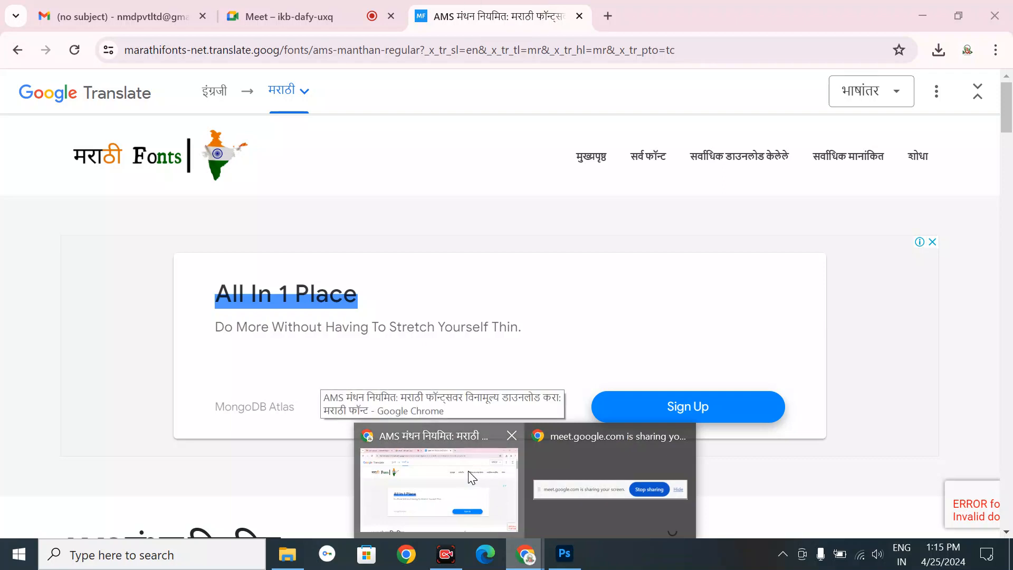
{"action": "left_click", "coordinate": [607, 16]}
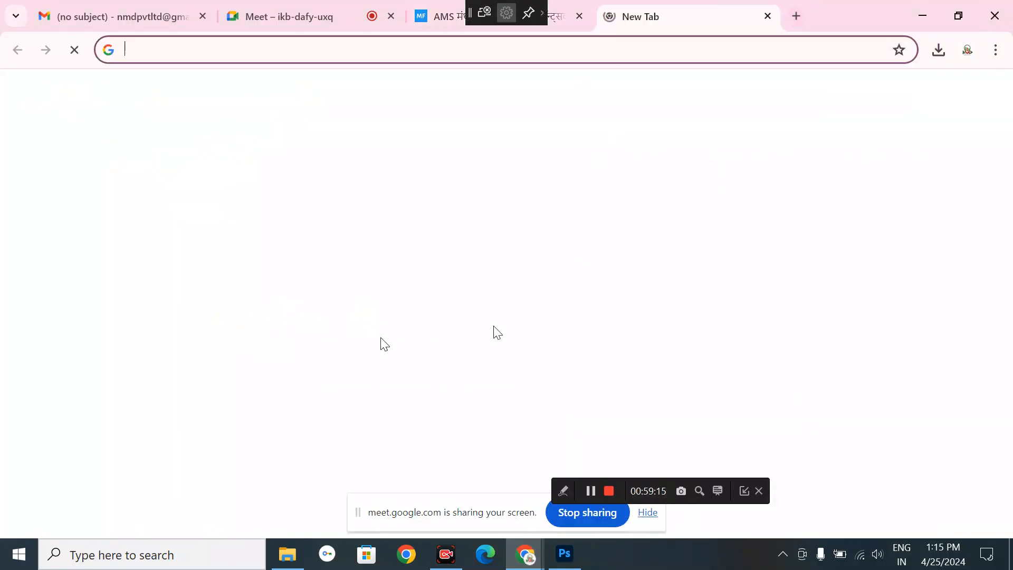
{"action": "left_click", "coordinate": [400, 320]}
{"action": "type", "text": "t"}
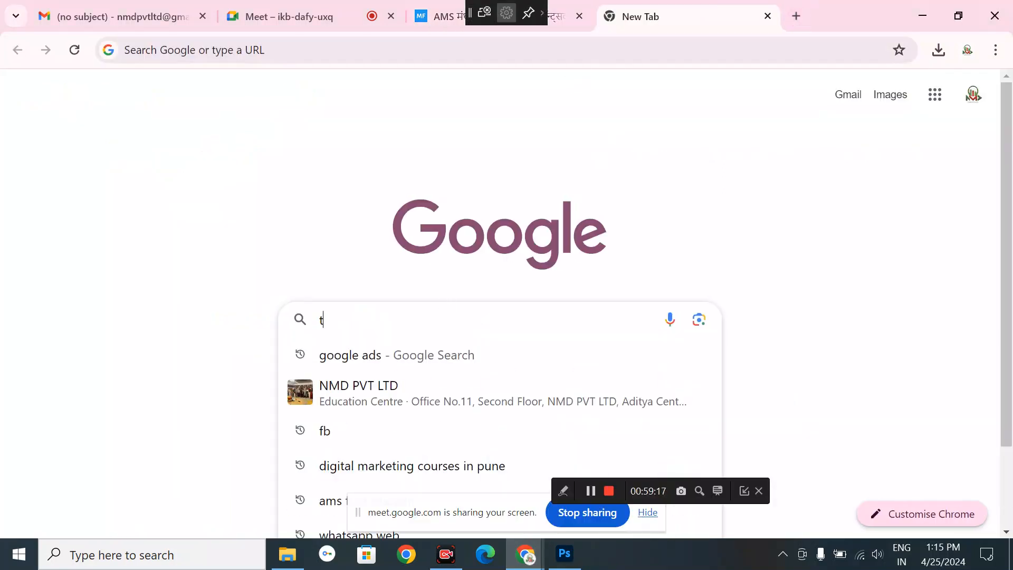
{"action": "type", "text": "ranslate"}
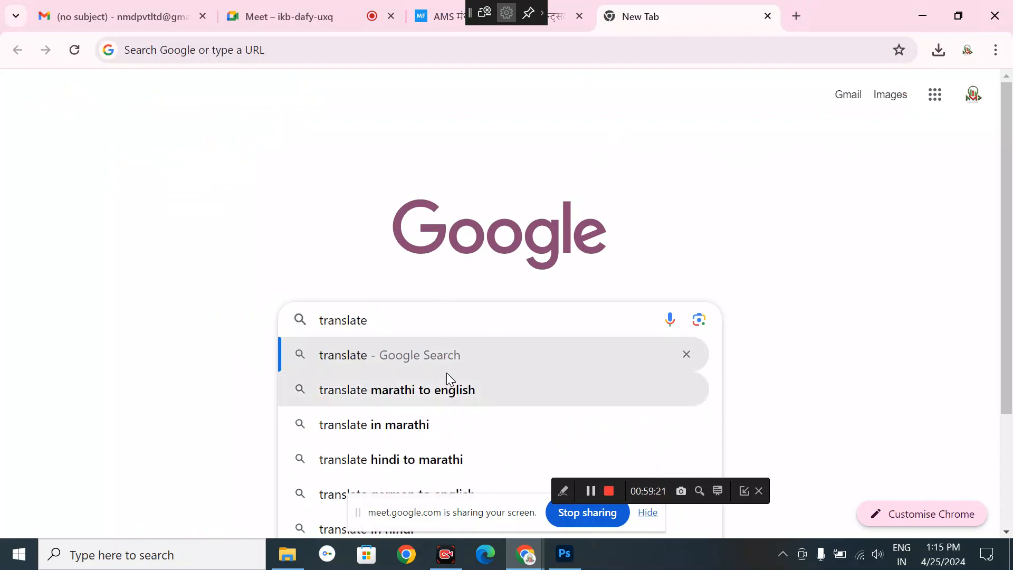
{"action": "left_click", "coordinate": [390, 394]}
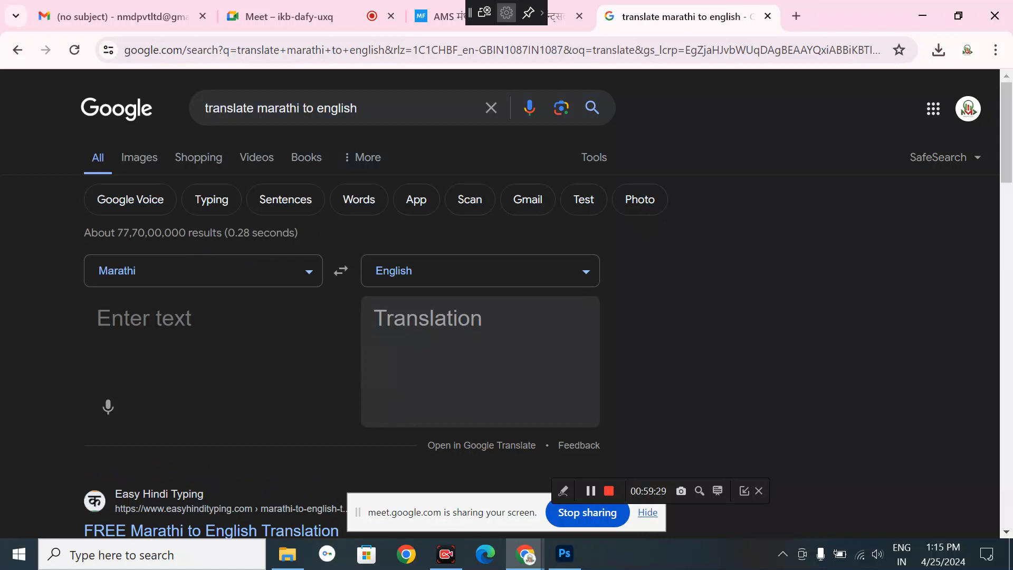
- Translate 'rock' from English to Marathi and select the result खडक
{"action": "left_click", "coordinate": [309, 278]}
{"action": "scroll", "coordinate": [283, 427], "scroll_direction": "down", "scroll_amount": 8}
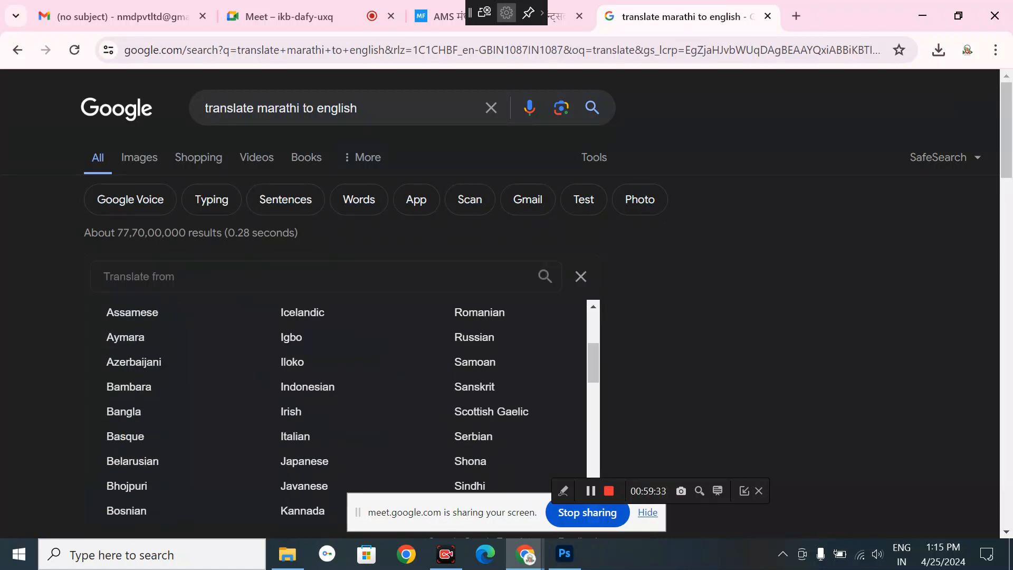
{"action": "scroll", "coordinate": [283, 429], "scroll_direction": "down", "scroll_amount": 2}
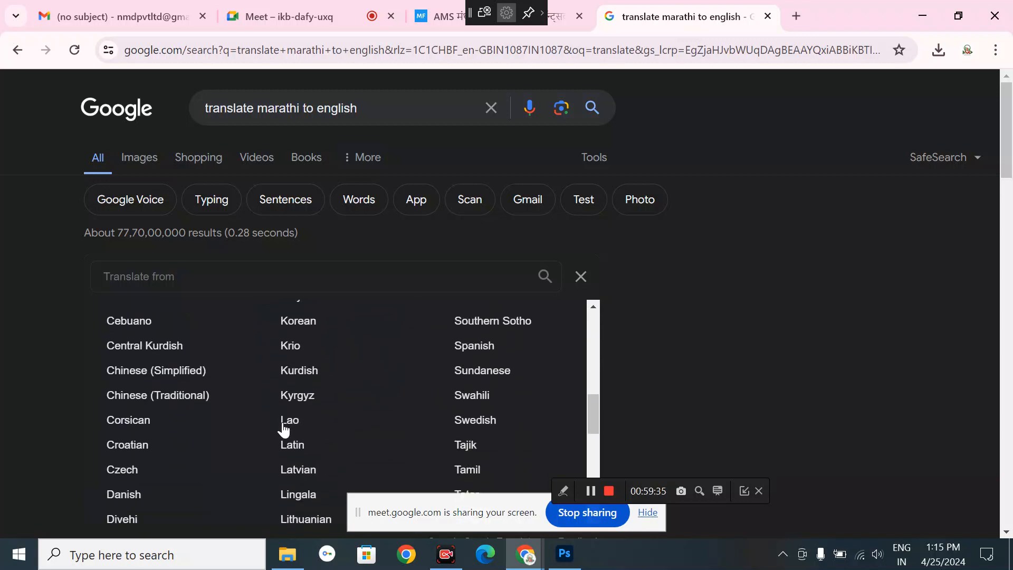
{"action": "scroll", "coordinate": [284, 428], "scroll_direction": "up", "scroll_amount": 3}
{"action": "scroll", "coordinate": [284, 429], "scroll_direction": "up", "scroll_amount": 5}
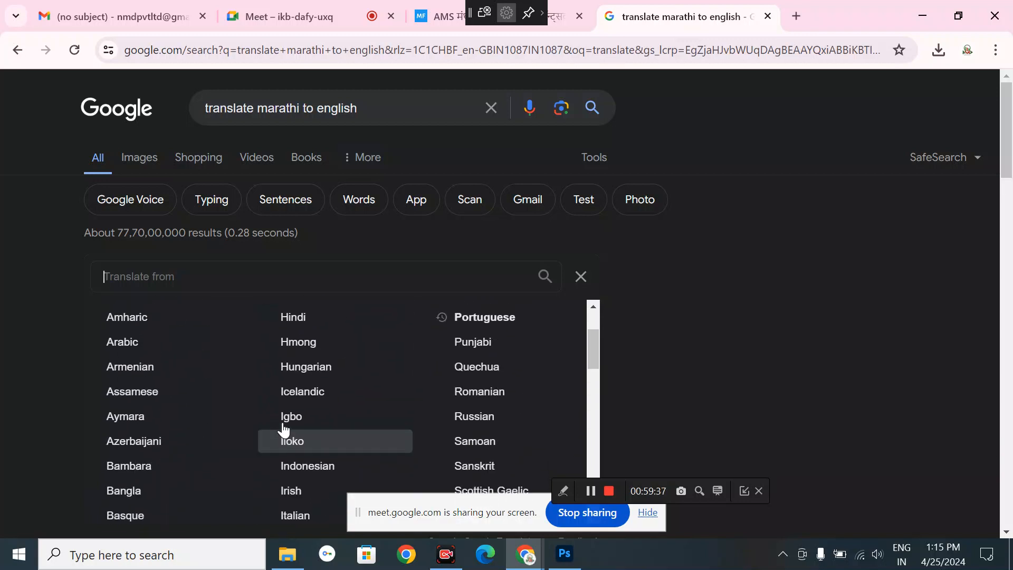
{"action": "scroll", "coordinate": [283, 428], "scroll_direction": "down", "scroll_amount": 2}
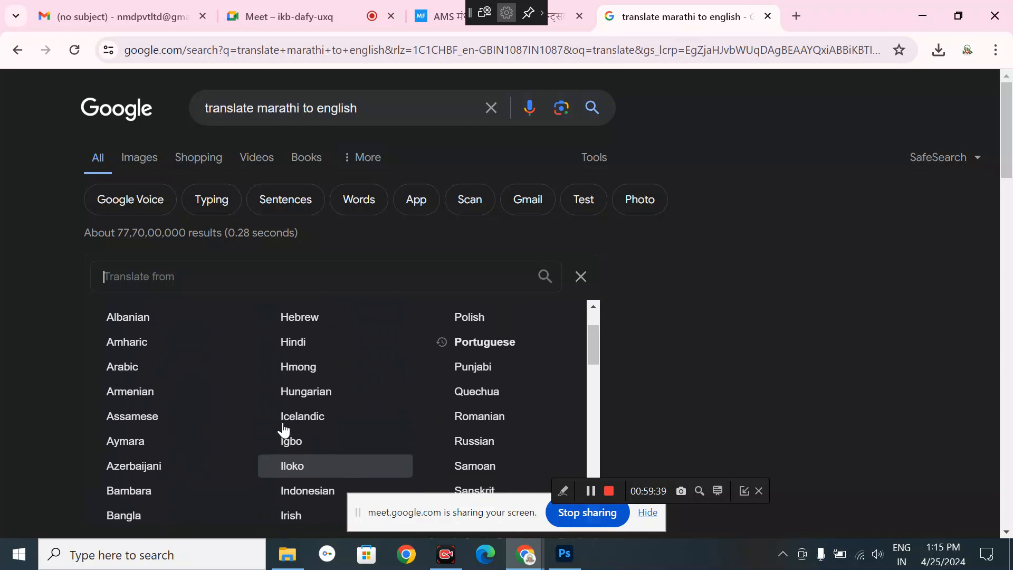
{"action": "scroll", "coordinate": [283, 429], "scroll_direction": "up", "scroll_amount": 2}
{"action": "scroll", "coordinate": [283, 428], "scroll_direction": "up", "scroll_amount": 2}
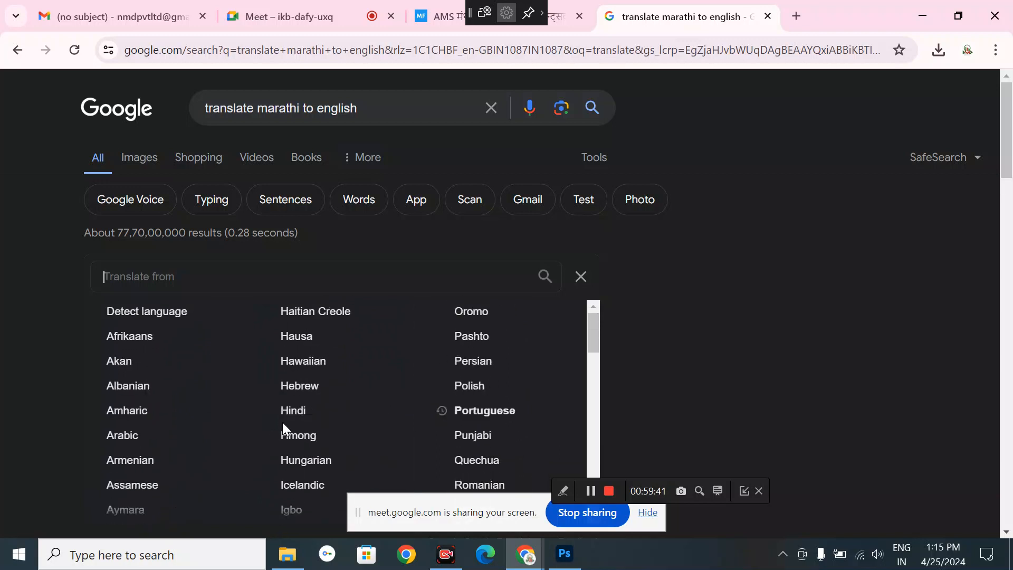
{"action": "scroll", "coordinate": [283, 422], "scroll_direction": "down", "scroll_amount": 10}
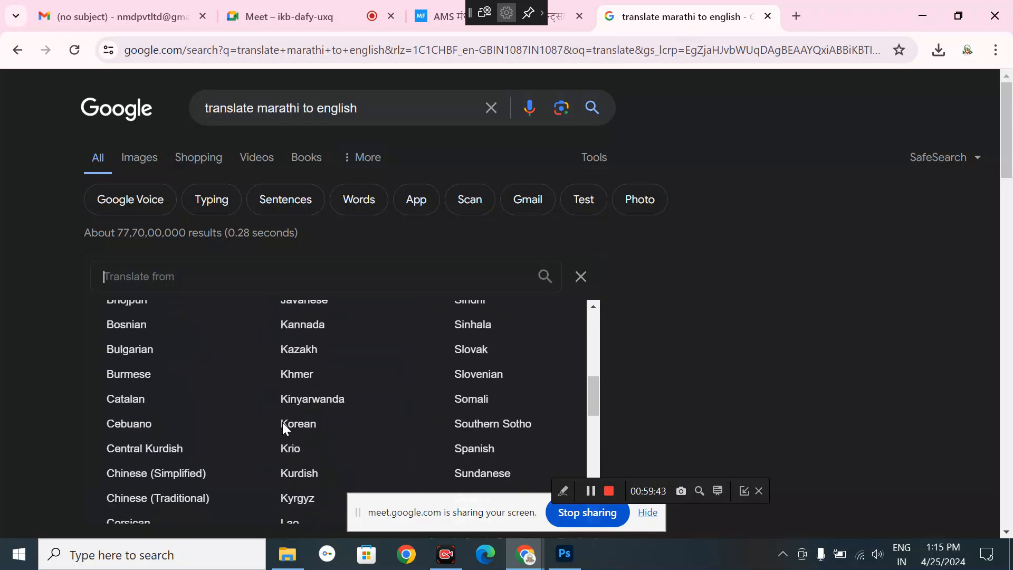
{"action": "scroll", "coordinate": [283, 426], "scroll_direction": "down", "scroll_amount": 8}
{"action": "scroll", "coordinate": [282, 426], "scroll_direction": "up", "scroll_amount": 4}
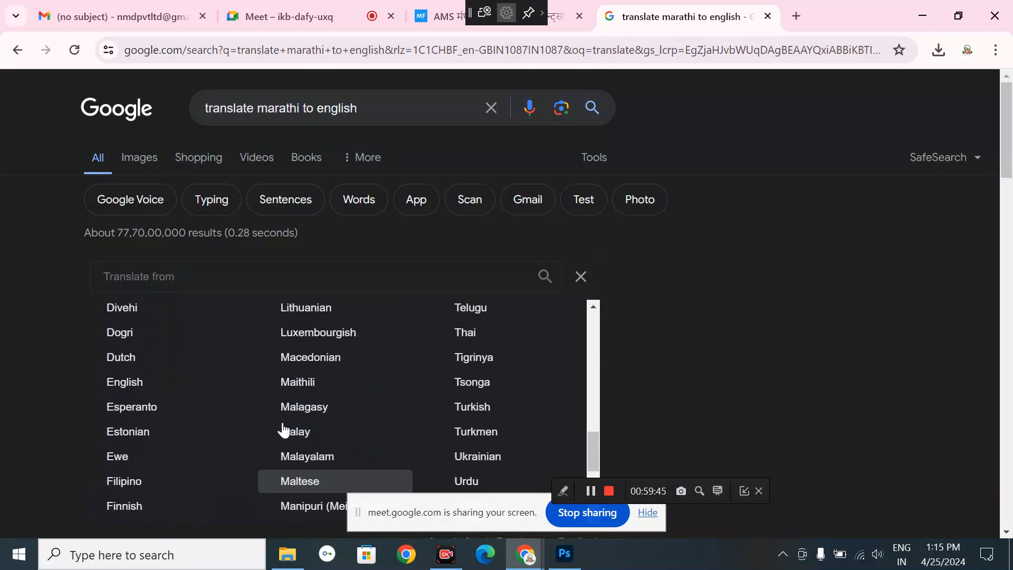
{"action": "left_click", "coordinate": [132, 400]}
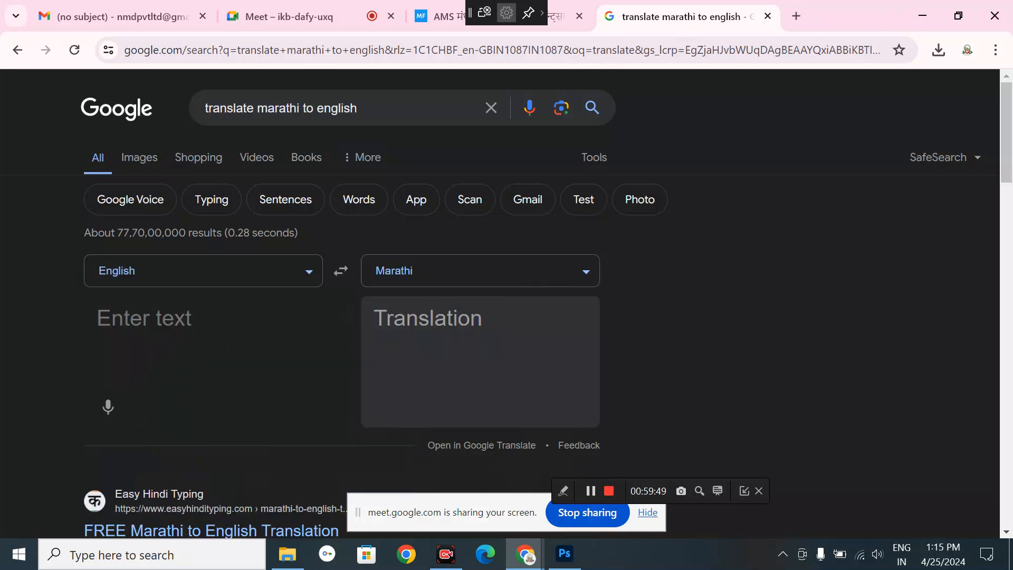
{"action": "type", "text": "rock"}
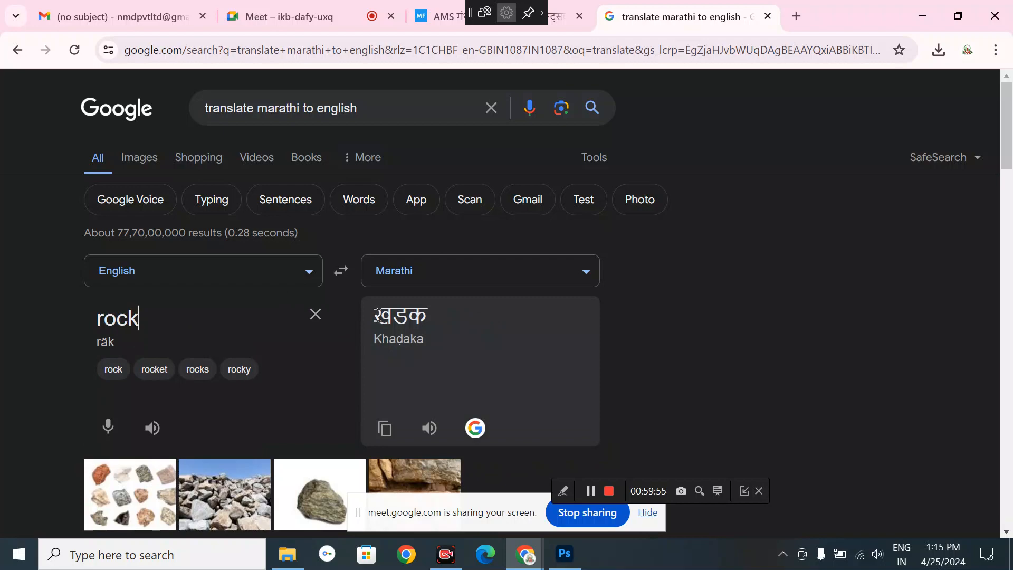
{"action": "left_click_drag", "start_coordinate": [377, 315], "coordinate": [428, 314]}
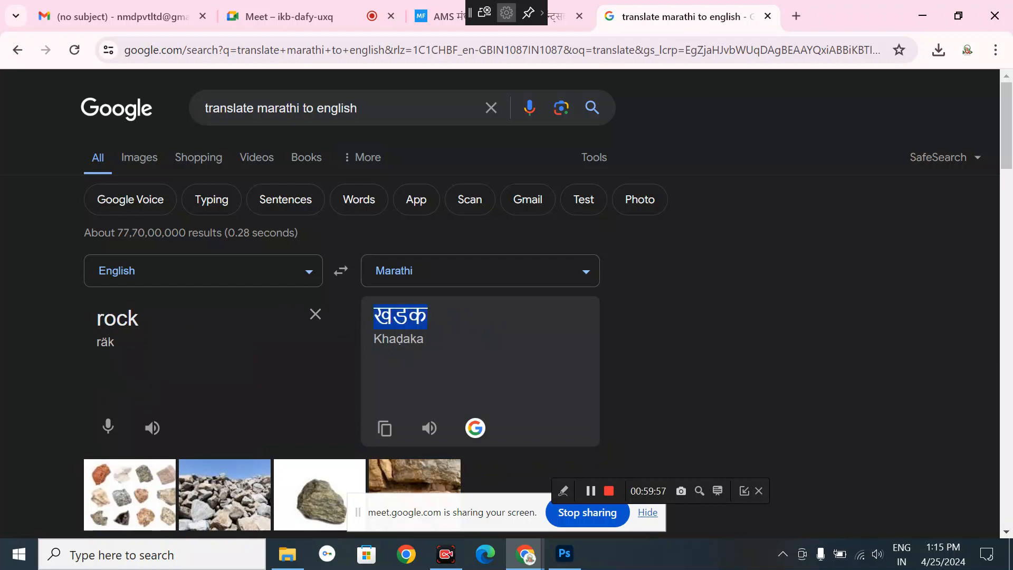
- Add the Marathi test word खडक as a new text layer beside दगड near the logo
{"action": "left_click", "coordinate": [564, 553]}
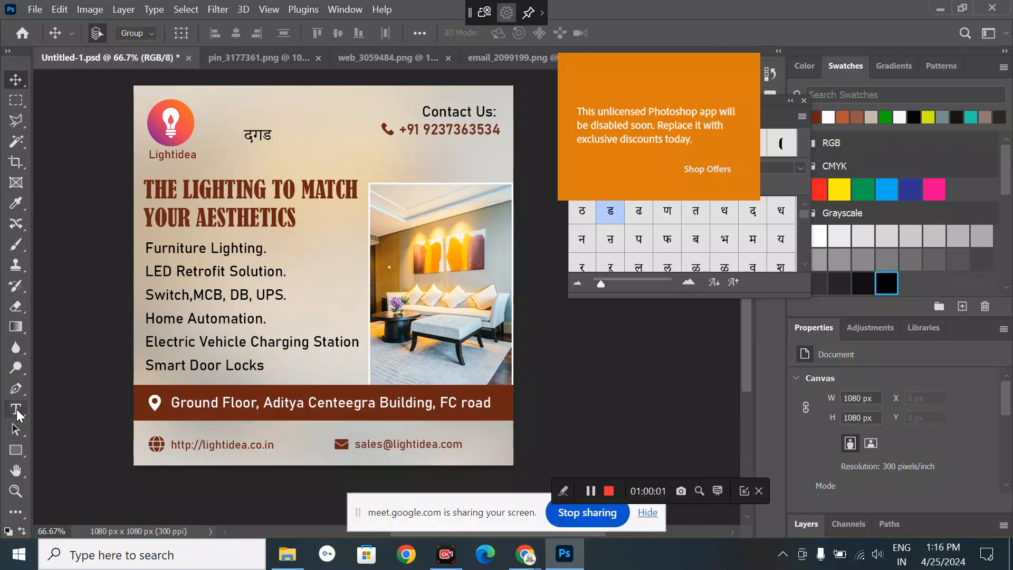
{"action": "left_click", "coordinate": [17, 413]}
{"action": "left_click", "coordinate": [288, 136]}
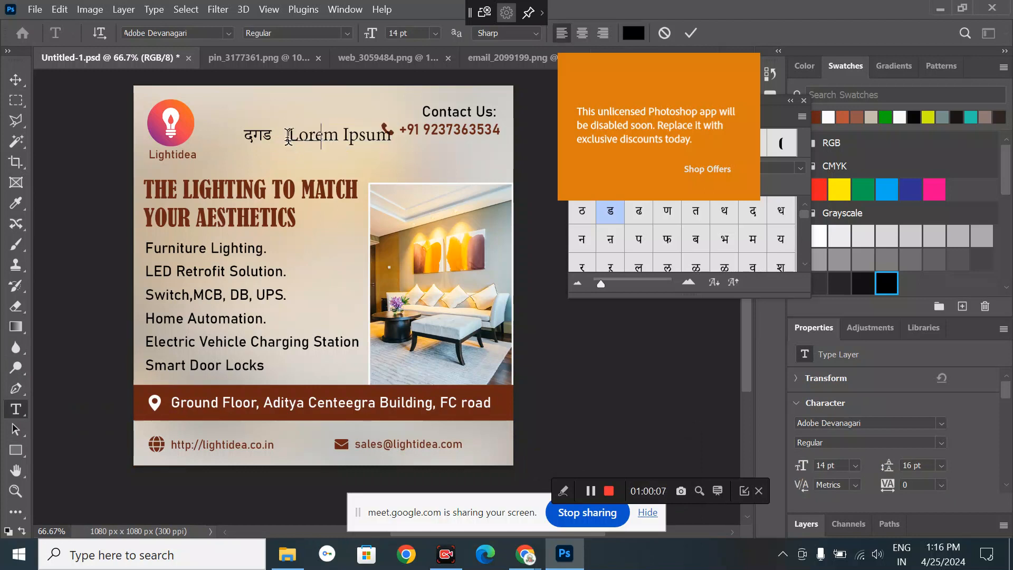
{"action": "type", "text": "खडक"}
{"action": "left_click", "coordinate": [15, 80]}
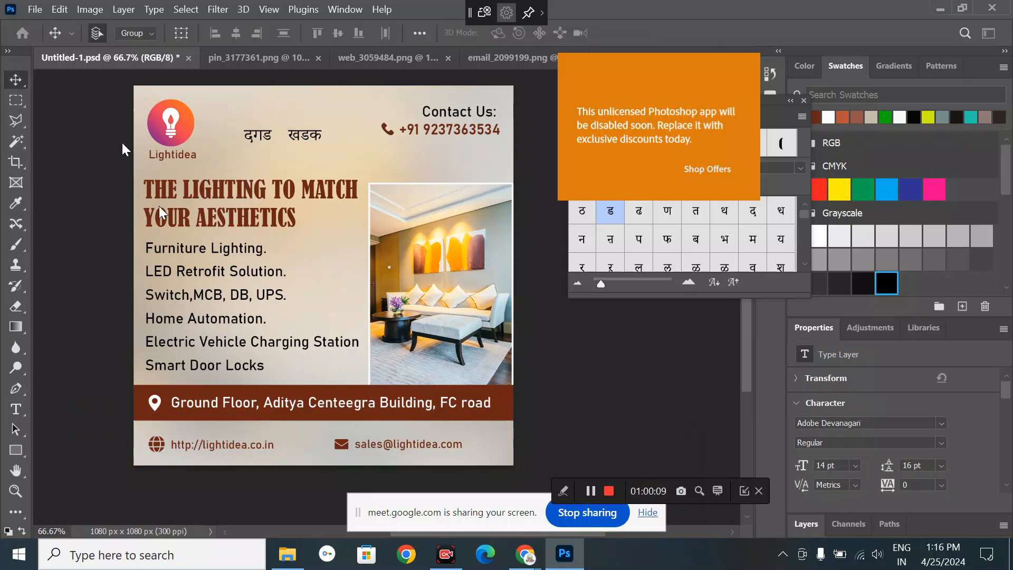
{"action": "left_click", "coordinate": [113, 293]}
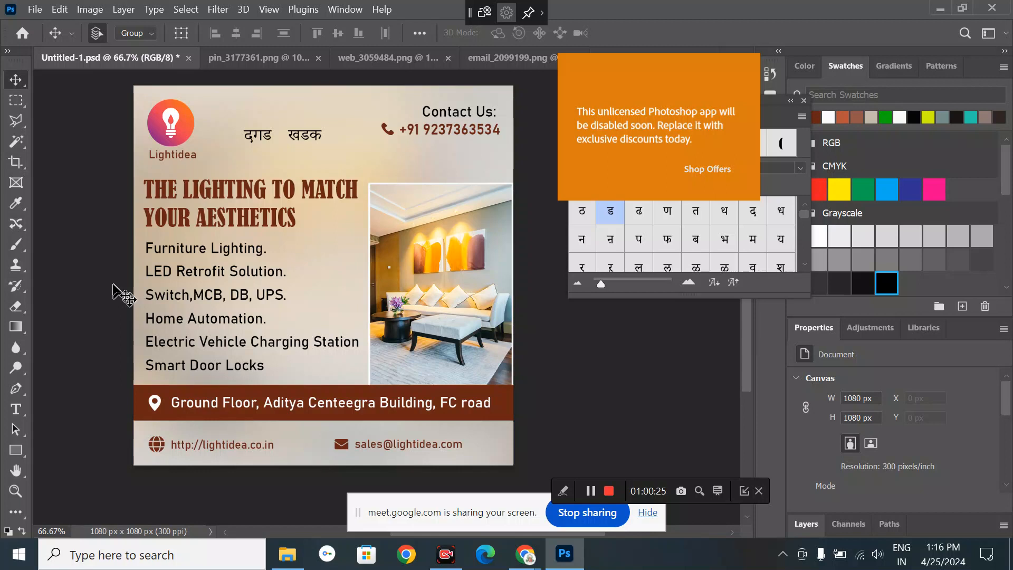
- Swap the text's glyphs for ब, म and फ, drag it onto दगड, then delete the layer
{"action": "double_click", "coordinate": [307, 138]}
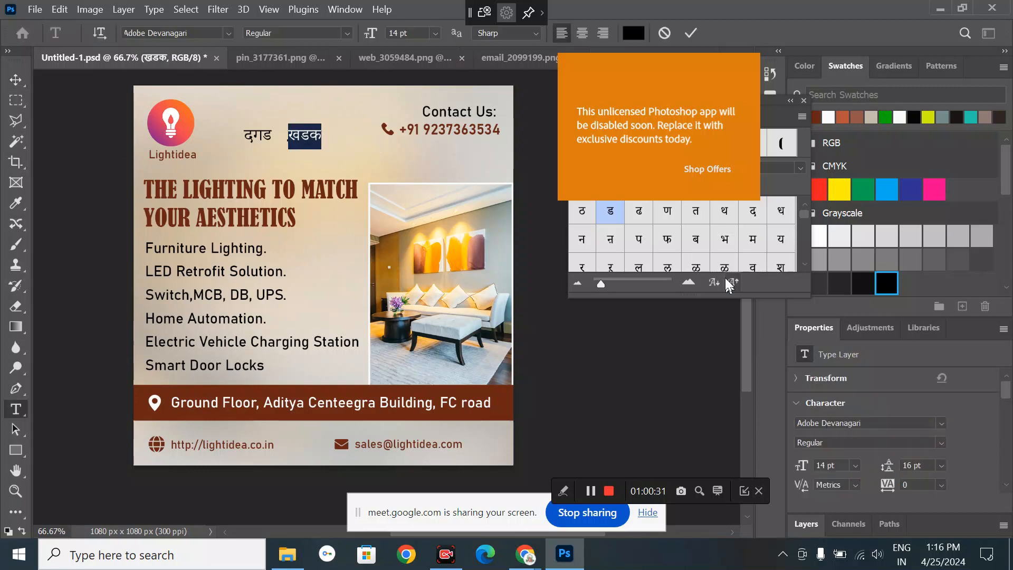
{"action": "double_click", "coordinate": [702, 250]}
{"action": "double_click", "coordinate": [748, 245]}
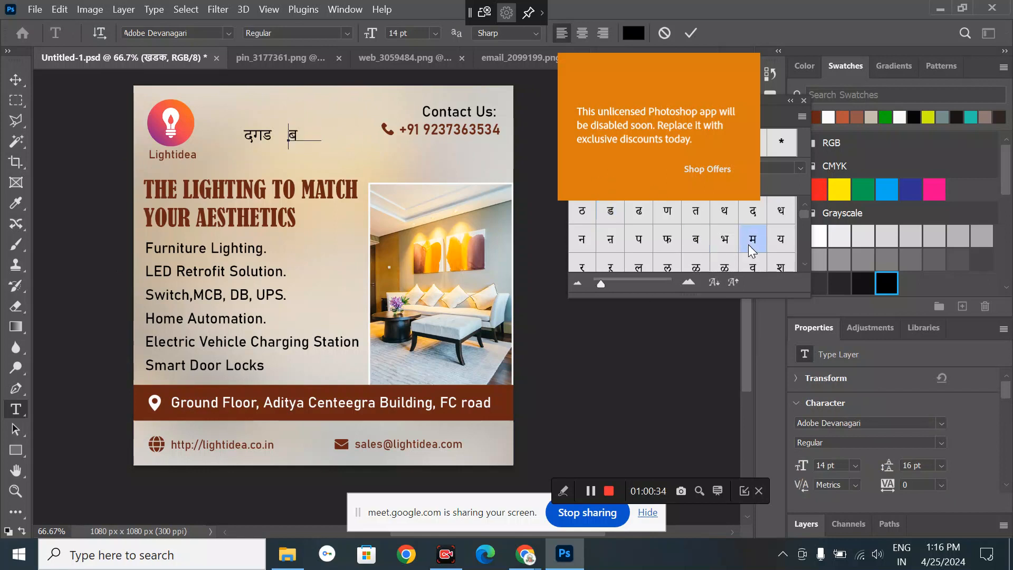
{"action": "double_click", "coordinate": [677, 230]}
{"action": "left_click", "coordinate": [15, 79]}
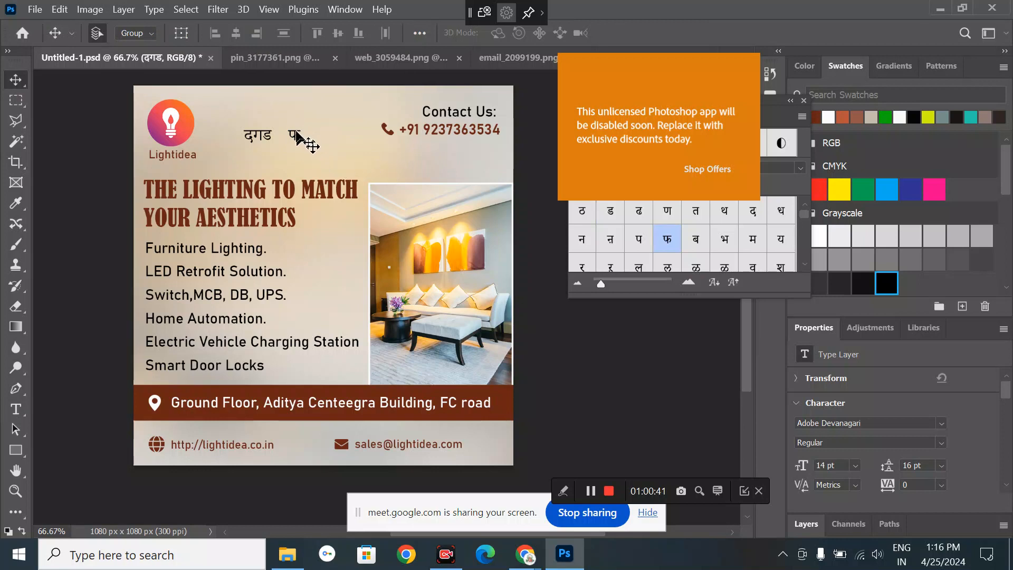
{"action": "left_click_drag", "start_coordinate": [298, 138], "coordinate": [258, 141]}
{"action": "key", "text": "Delete"}
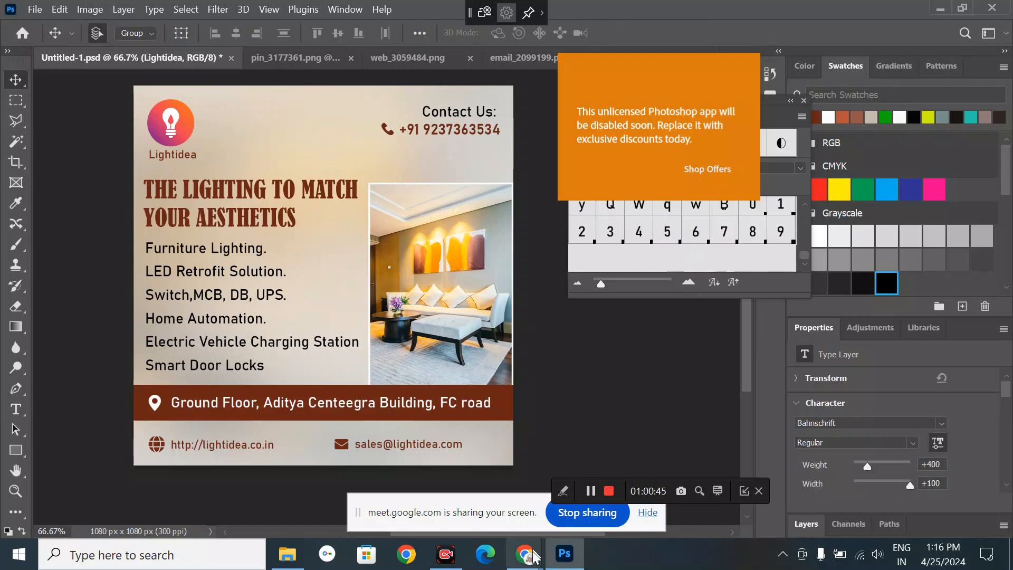
- Show the Google Meet call tab in Chrome, then return to Photoshop
{"action": "mouse_move", "coordinate": [525, 554]}
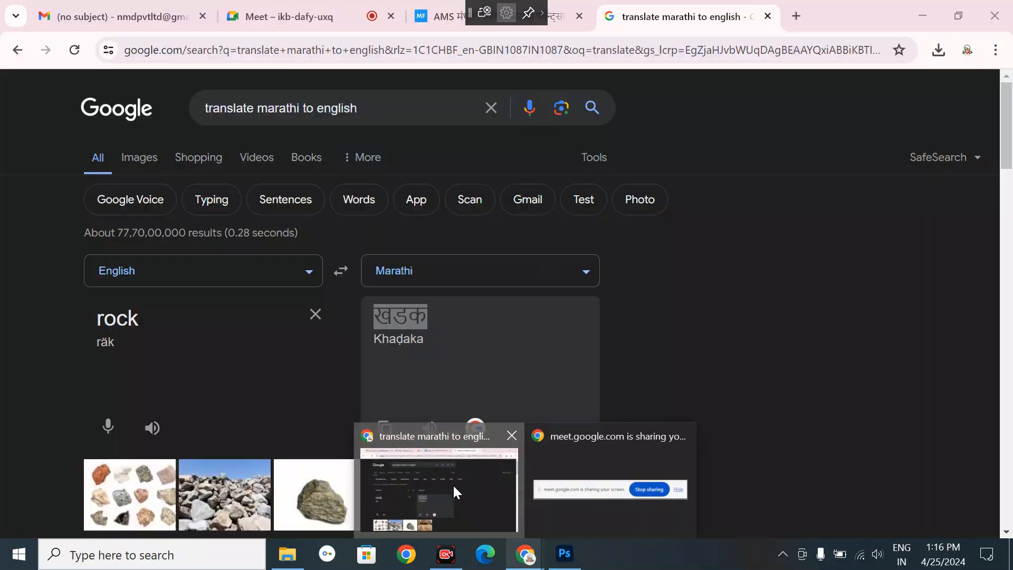
{"action": "left_click", "coordinate": [455, 492]}
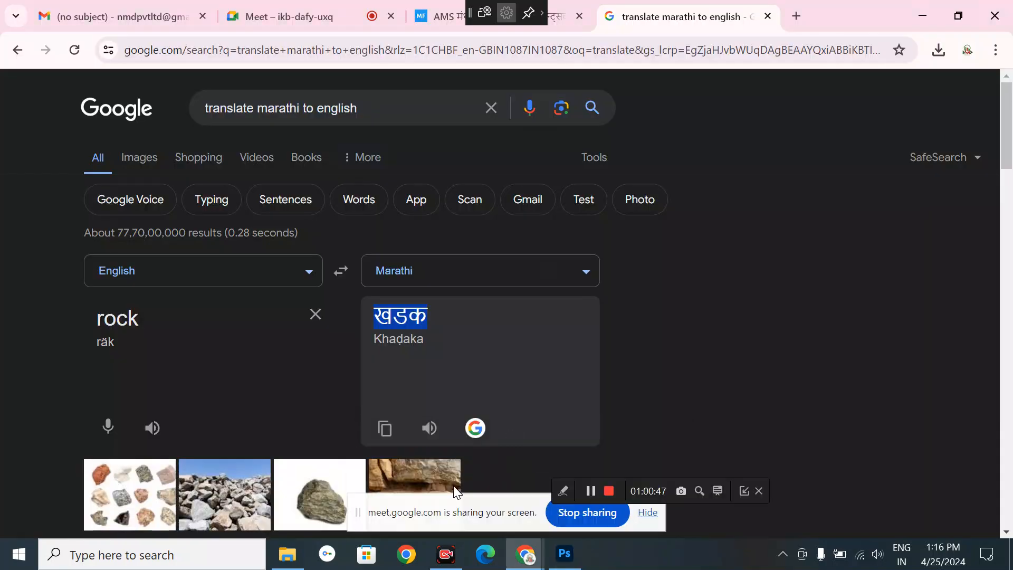
{"action": "left_click", "coordinate": [269, 15]}
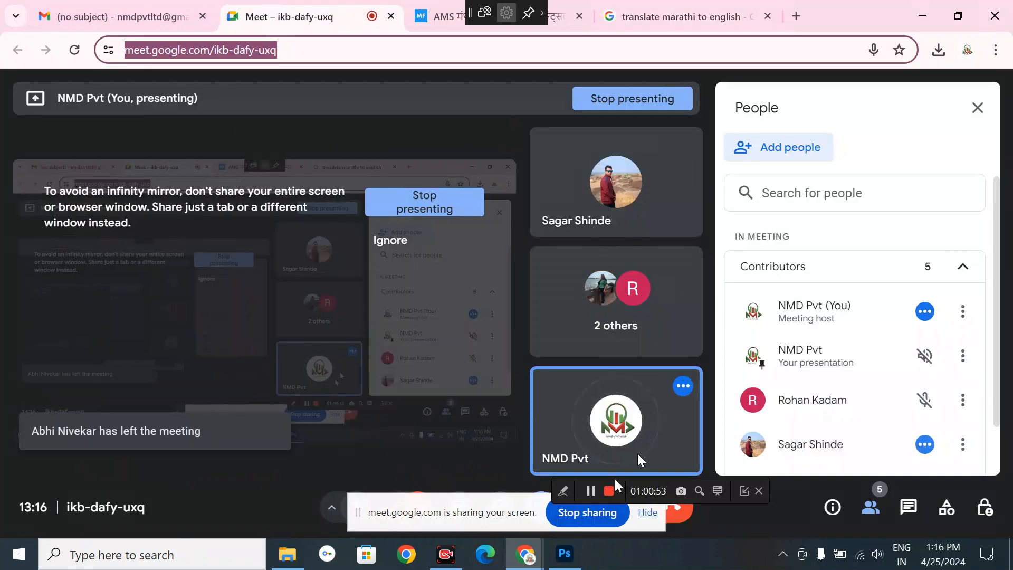
{"action": "left_click", "coordinate": [564, 554]}
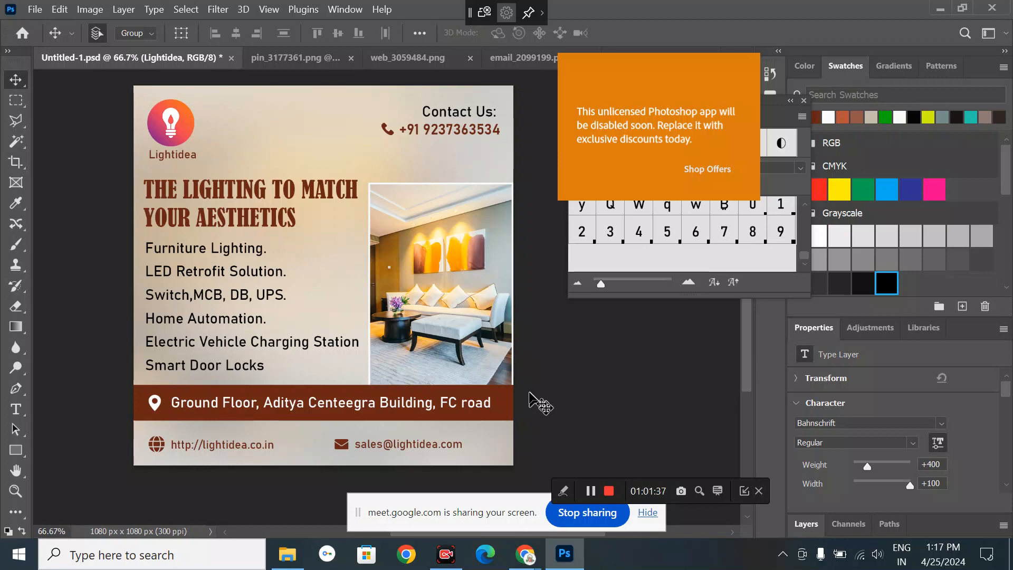
{"action": "left_click", "coordinate": [538, 404]}
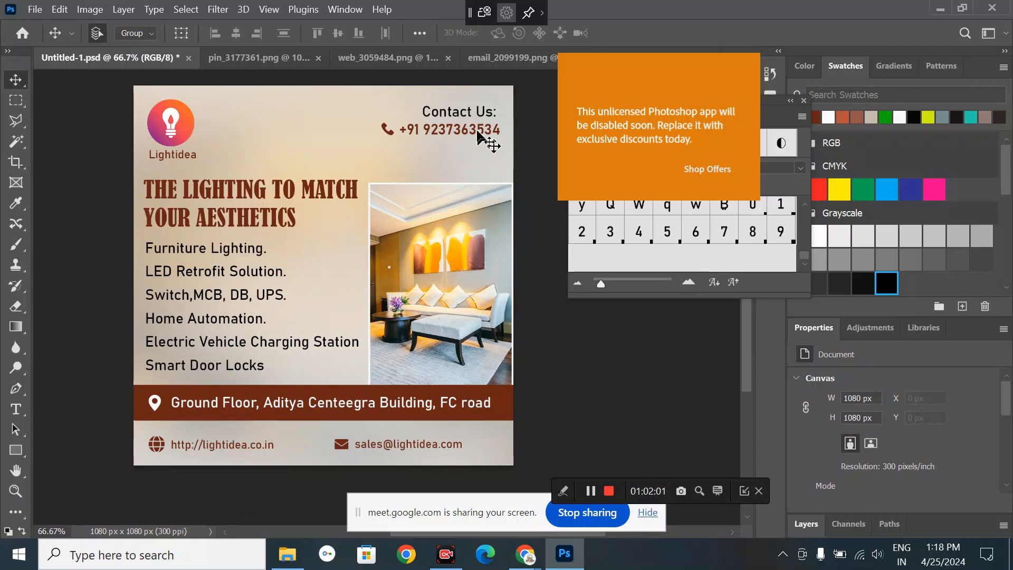
{"action": "left_click", "coordinate": [35, 9]}
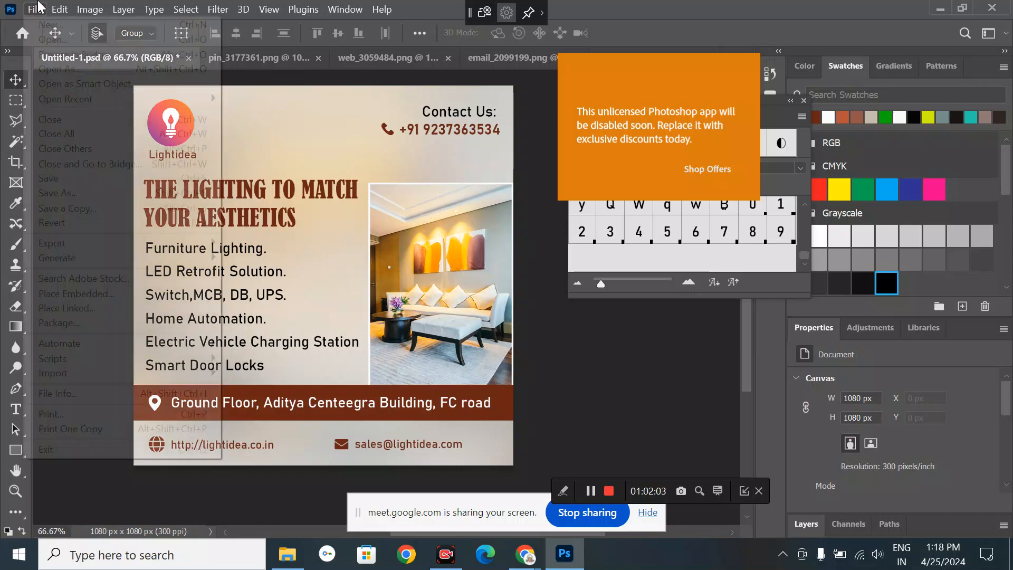
{"action": "left_click", "coordinate": [48, 27]}
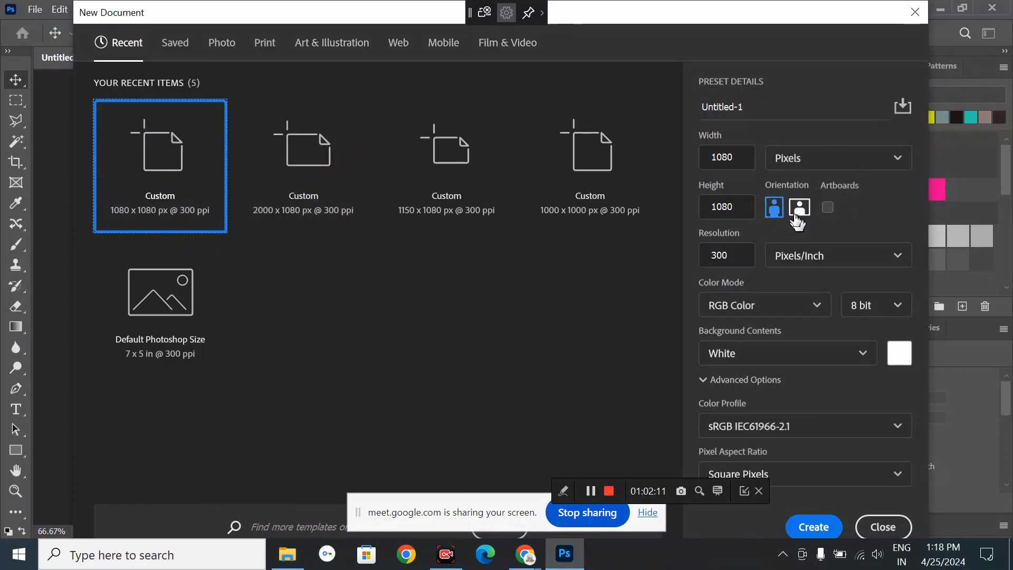
{"action": "left_click", "coordinate": [876, 526]}
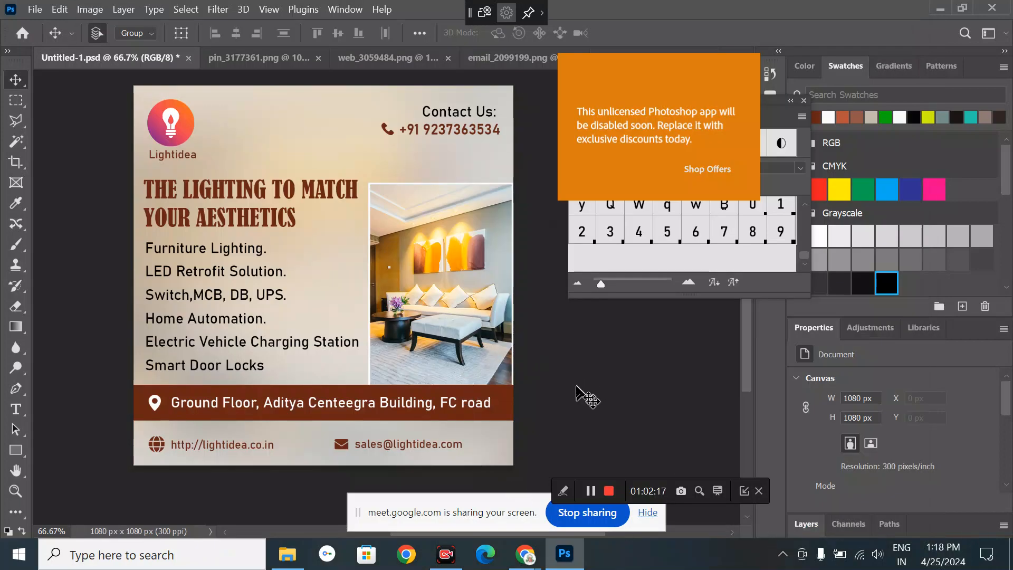
- Draw a trial black ellipse over the flyer, then delete it
{"action": "left_click", "coordinate": [20, 449]}
{"action": "left_click", "coordinate": [73, 467]}
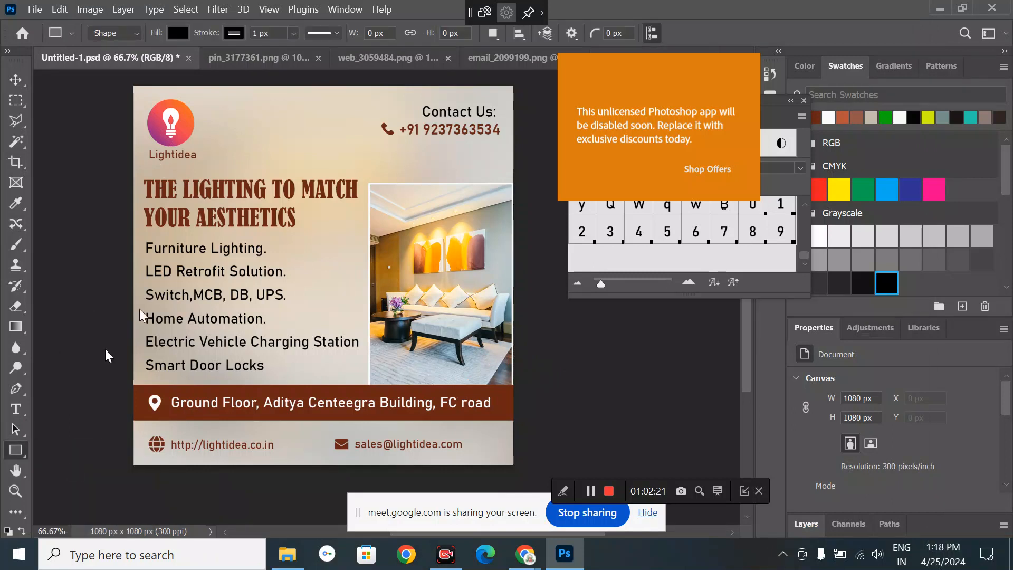
{"action": "left_click_drag", "start_coordinate": [162, 107], "coordinate": [465, 499]}
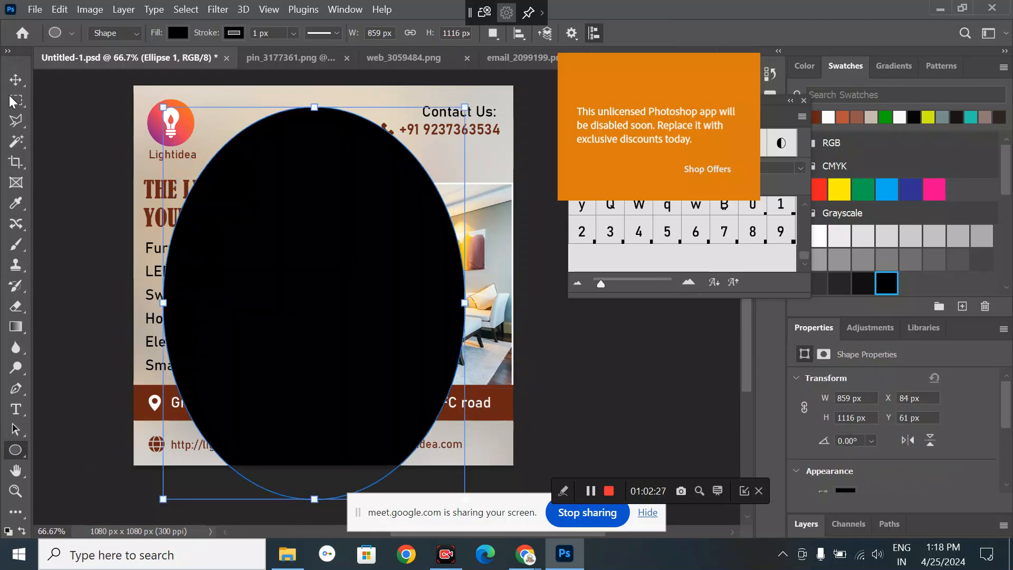
{"action": "left_click", "coordinate": [18, 81]}
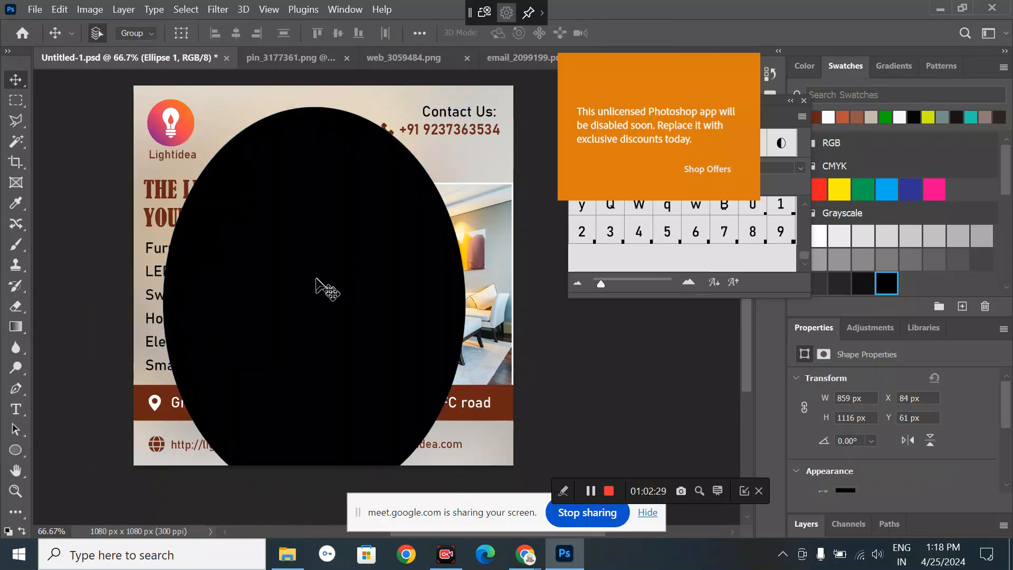
{"action": "left_click_drag", "start_coordinate": [342, 245], "coordinate": [314, 240]}
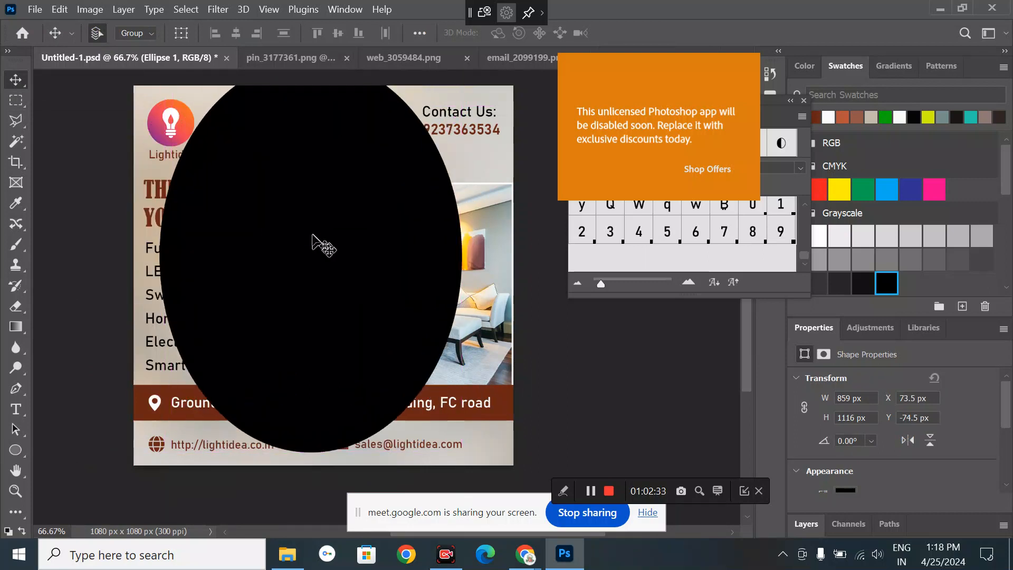
{"action": "key", "text": "Delete"}
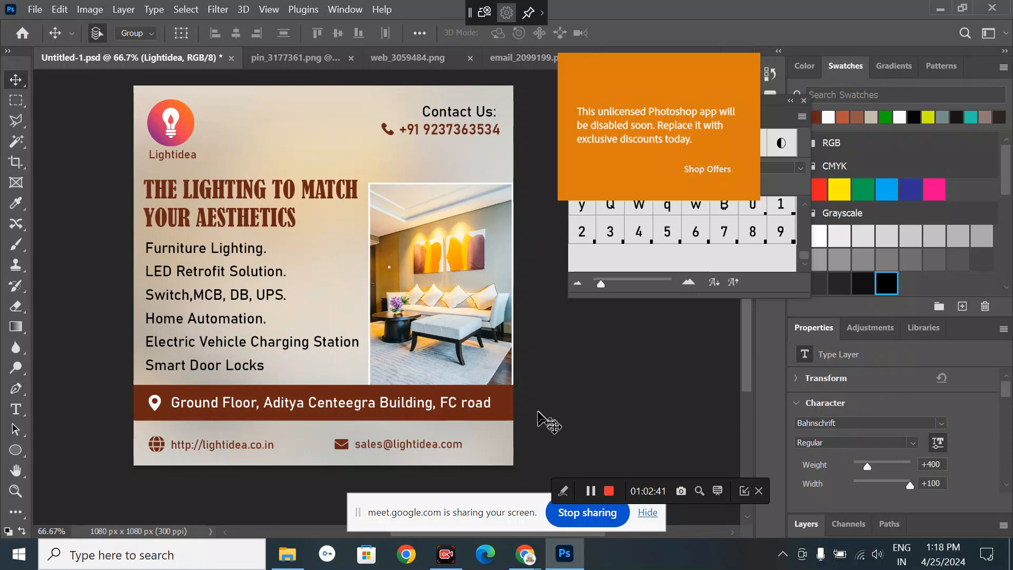
- Hide the room photo, draw a black 676 px circle at the right edge, and open Downloads
{"action": "left_click_drag", "start_coordinate": [440, 316], "coordinate": [388, 329]}
{"action": "left_click", "coordinate": [385, 329]}
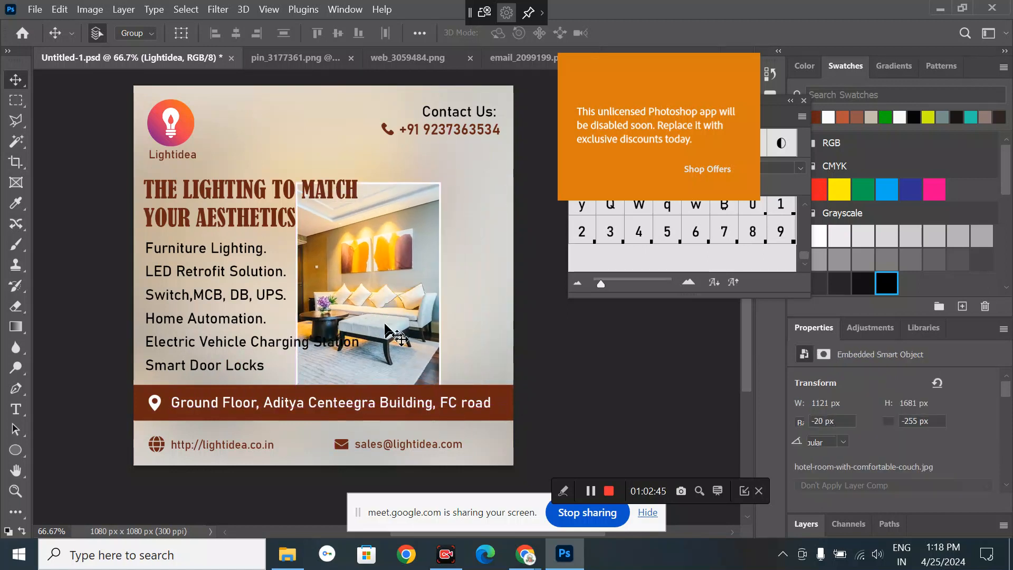
{"action": "left_click", "coordinate": [14, 448]}
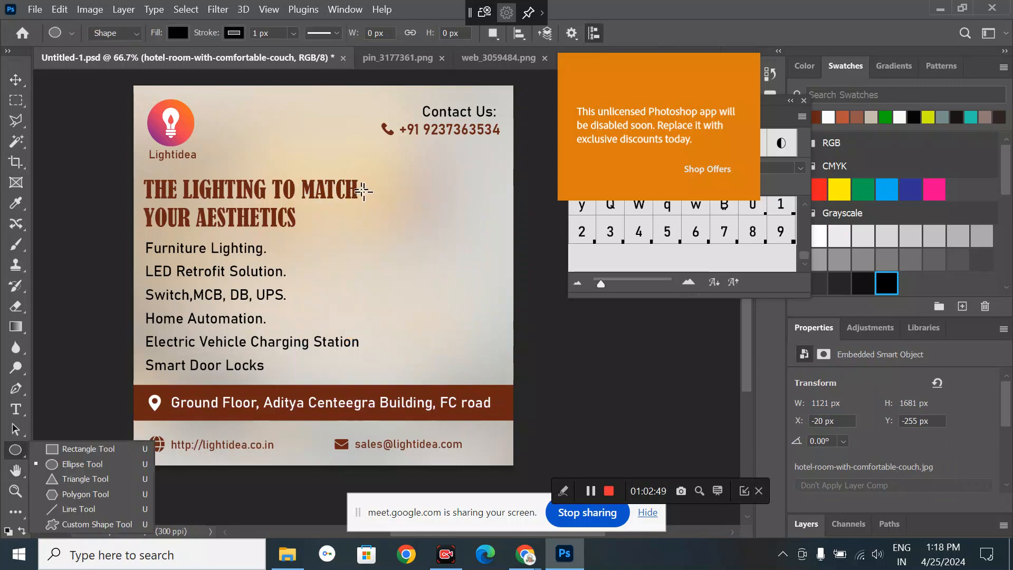
{"action": "left_click_drag", "start_coordinate": [362, 191], "coordinate": [670, 425]}
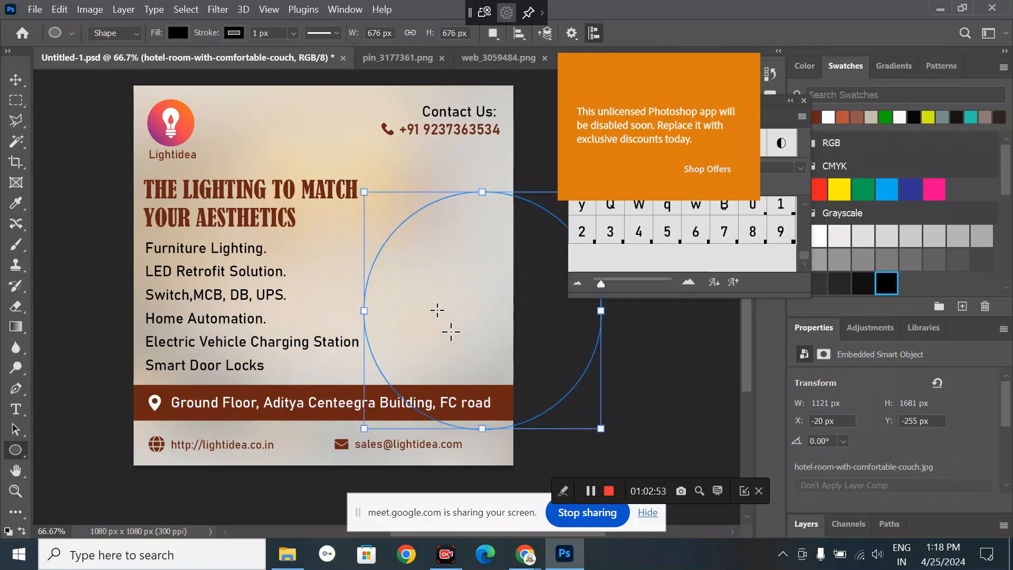
{"action": "key", "text": "v"}
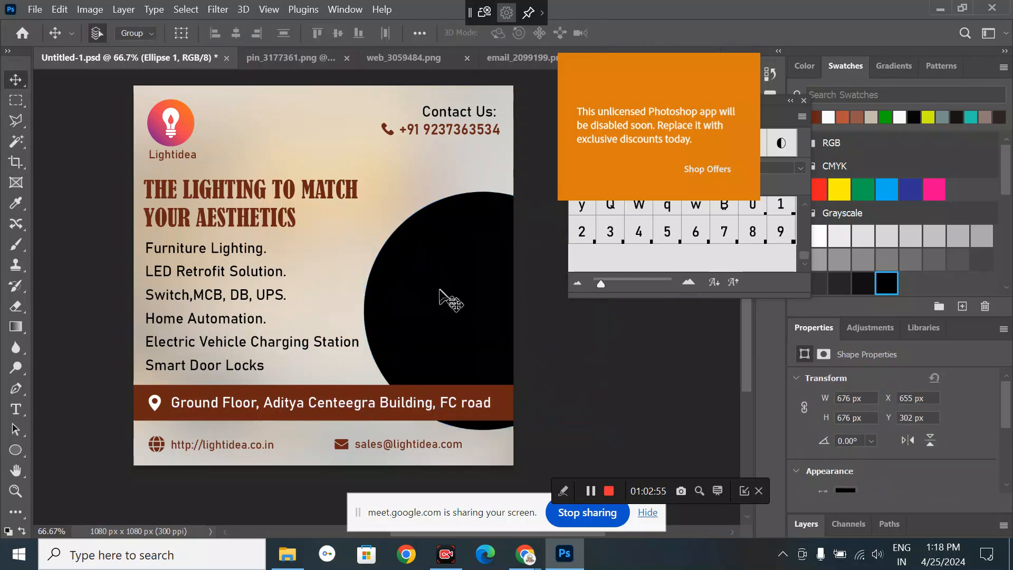
{"action": "left_click_drag", "start_coordinate": [438, 290], "coordinate": [430, 246]}
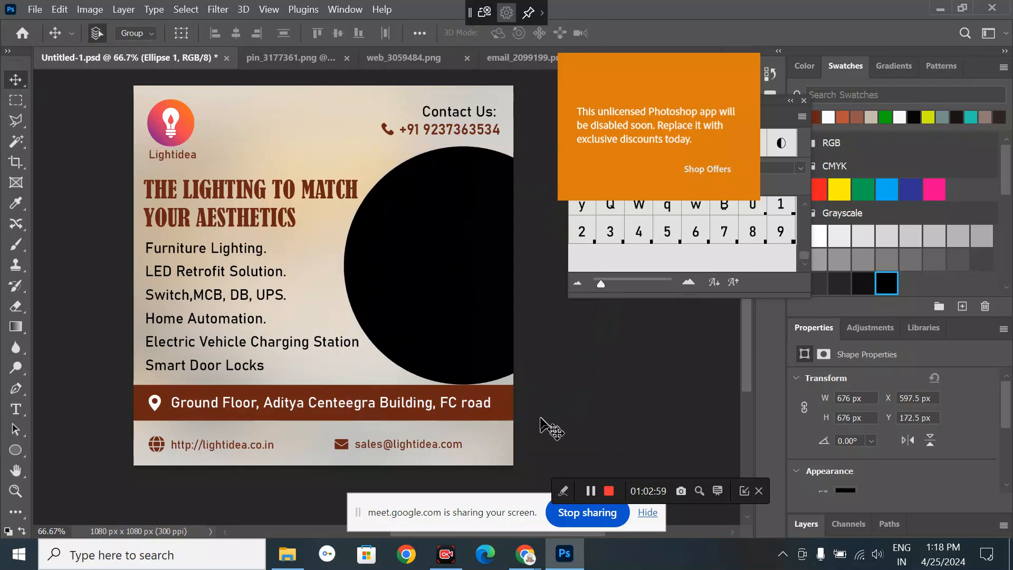
{"action": "left_click", "coordinate": [287, 553]}
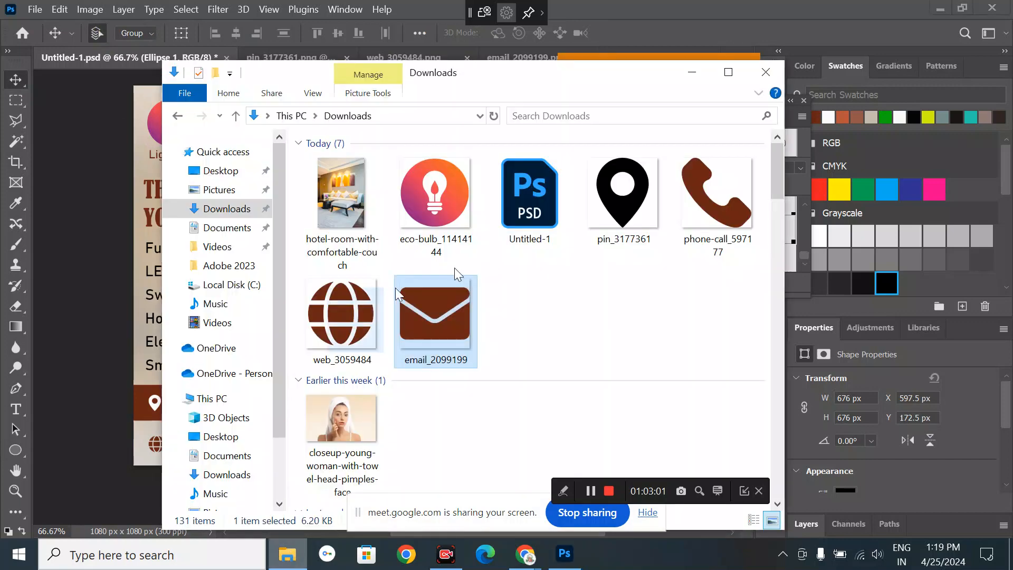
- Place the room photo, scale it to about 28.64%, and position it over the black circle
{"action": "left_click_drag", "start_coordinate": [341, 200], "coordinate": [445, 286]}
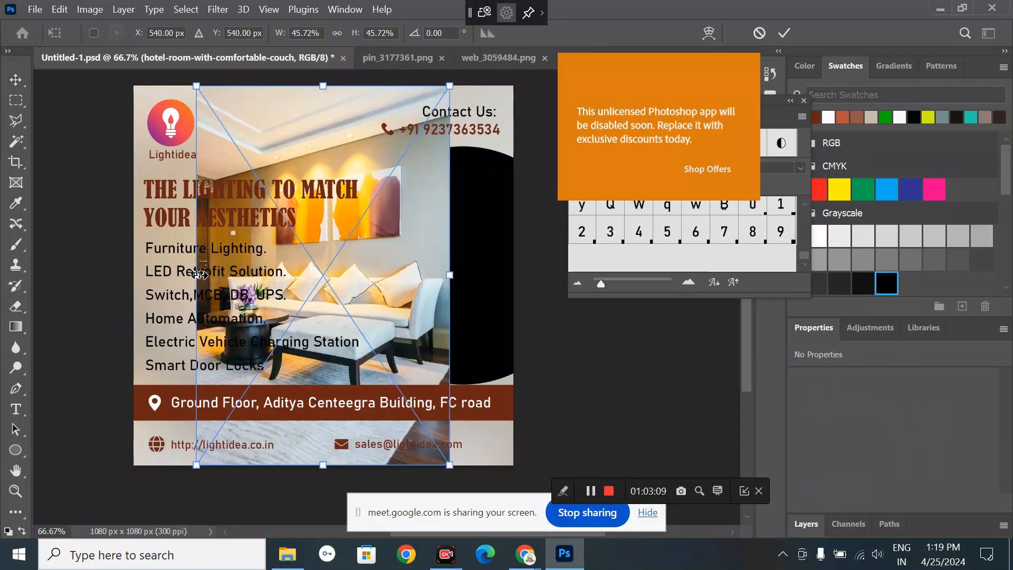
{"action": "left_click_drag", "start_coordinate": [199, 274], "coordinate": [230, 274]}
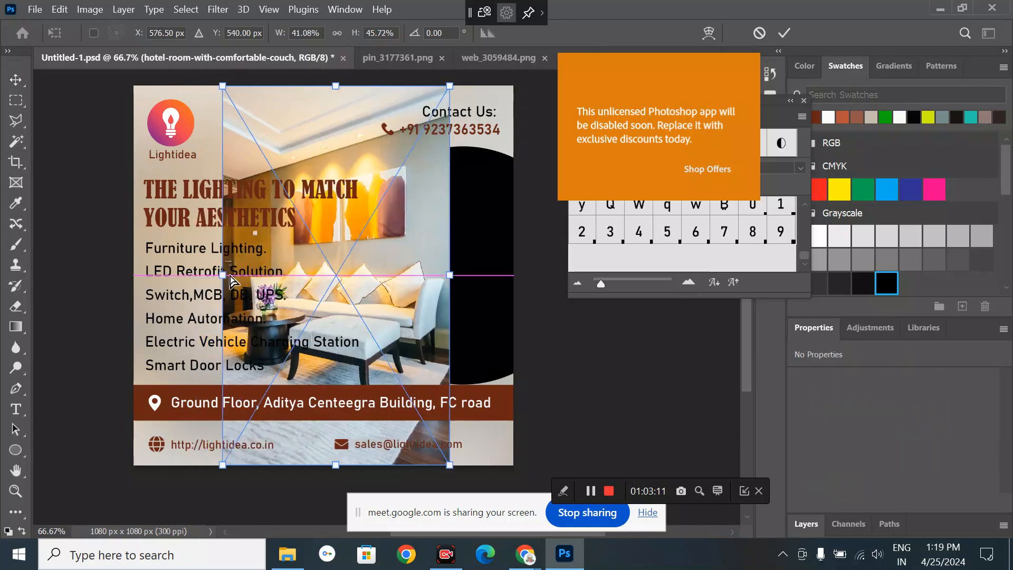
{"action": "key", "text": "ctrl+z"}
{"action": "left_click_drag", "start_coordinate": [197, 86], "coordinate": [293, 228]}
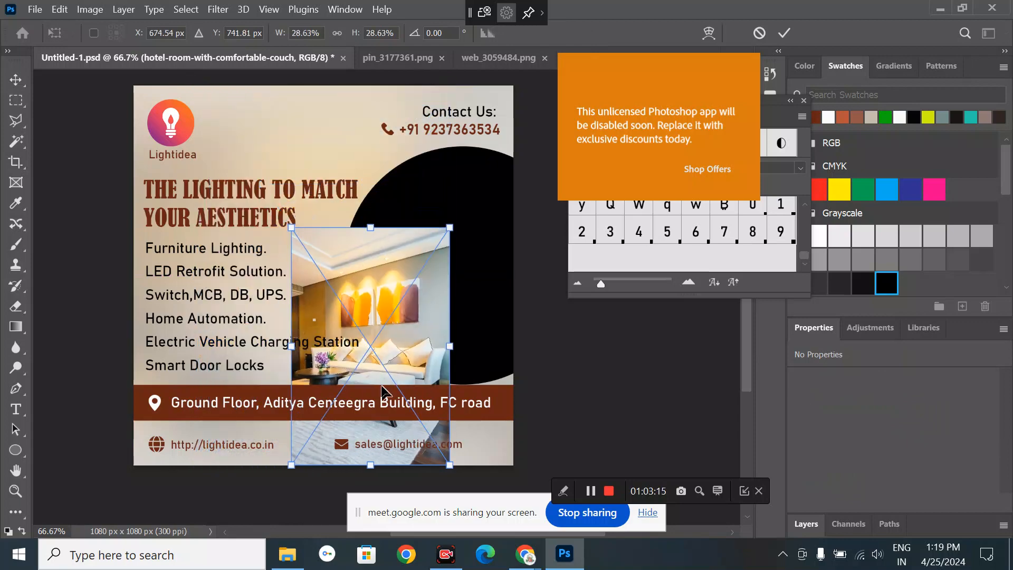
{"action": "left_click_drag", "start_coordinate": [382, 391], "coordinate": [418, 297]}
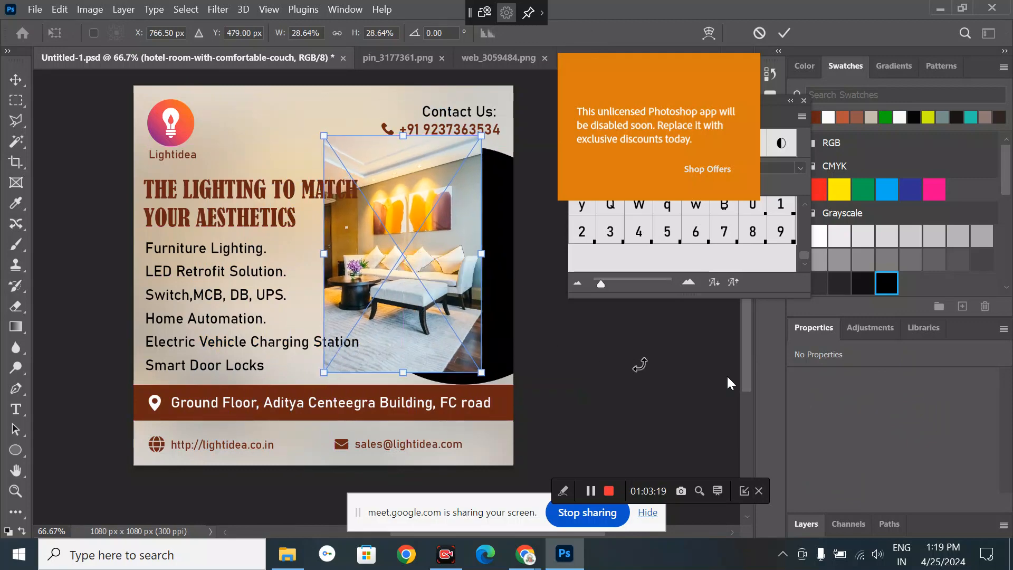
{"action": "left_click", "coordinate": [815, 523]}
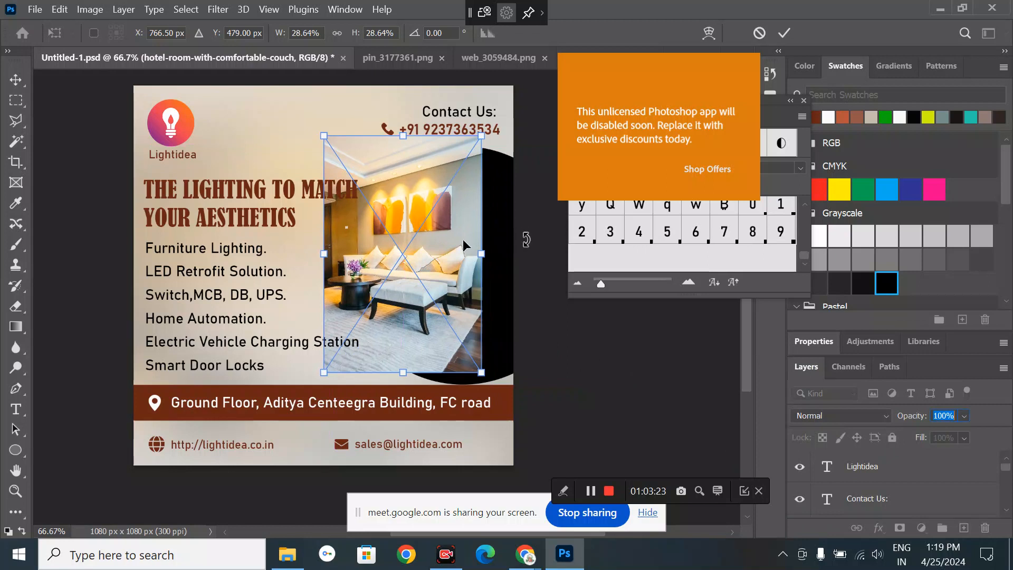
{"action": "left_click", "coordinate": [16, 79]}
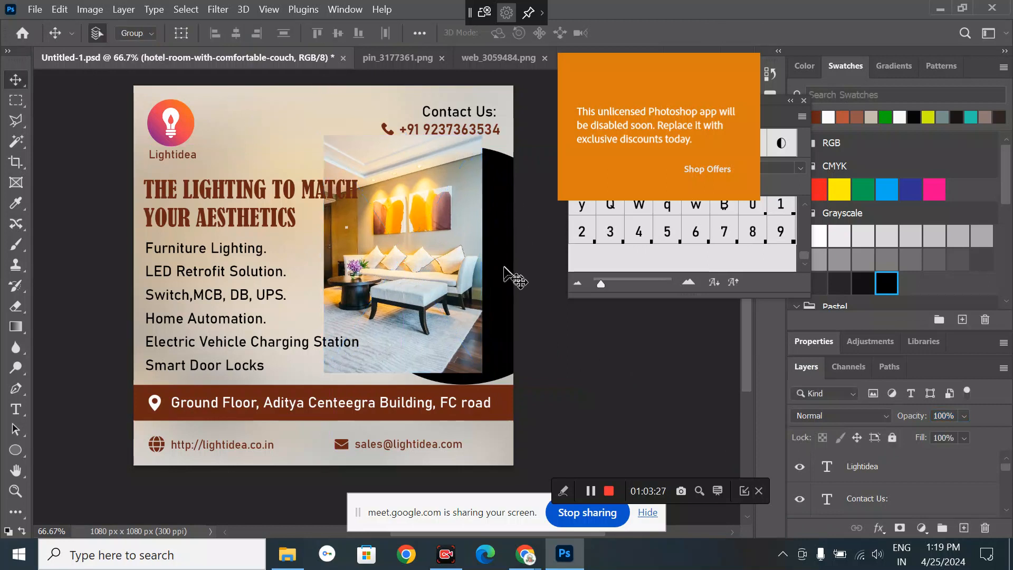
{"action": "left_click", "coordinate": [505, 271]}
- Reselect the hotel-room-with-comfortable-couch layer after briefly selecting Ellipse 1
{"action": "left_click", "coordinate": [907, 469]}
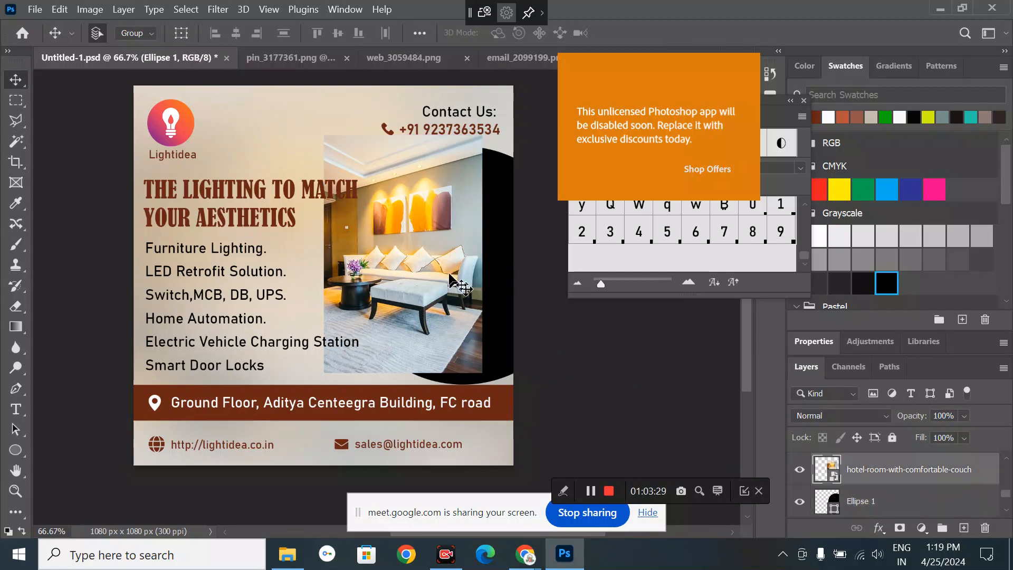
{"action": "left_click", "coordinate": [857, 509]}
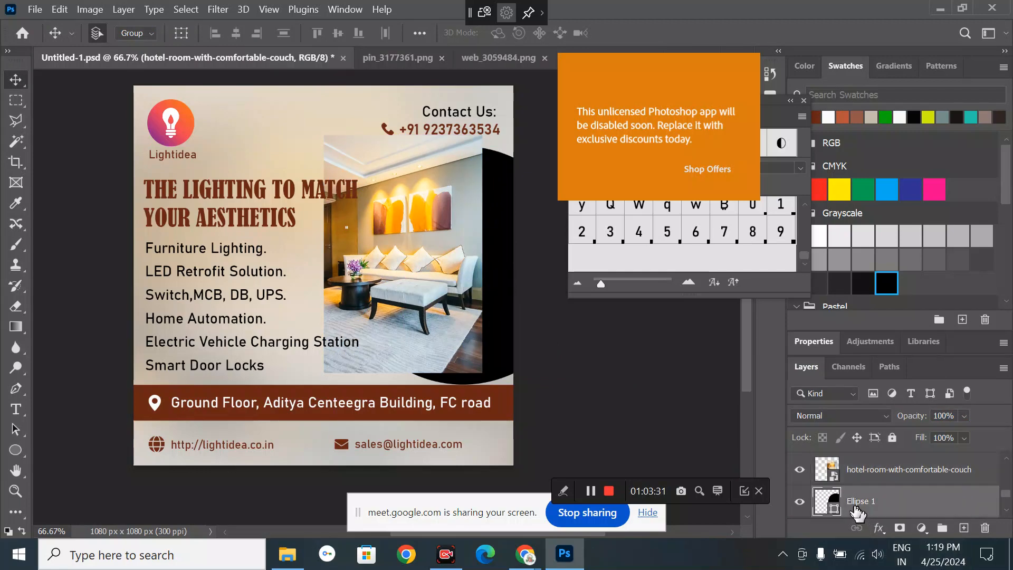
{"action": "left_click", "coordinate": [852, 472]}
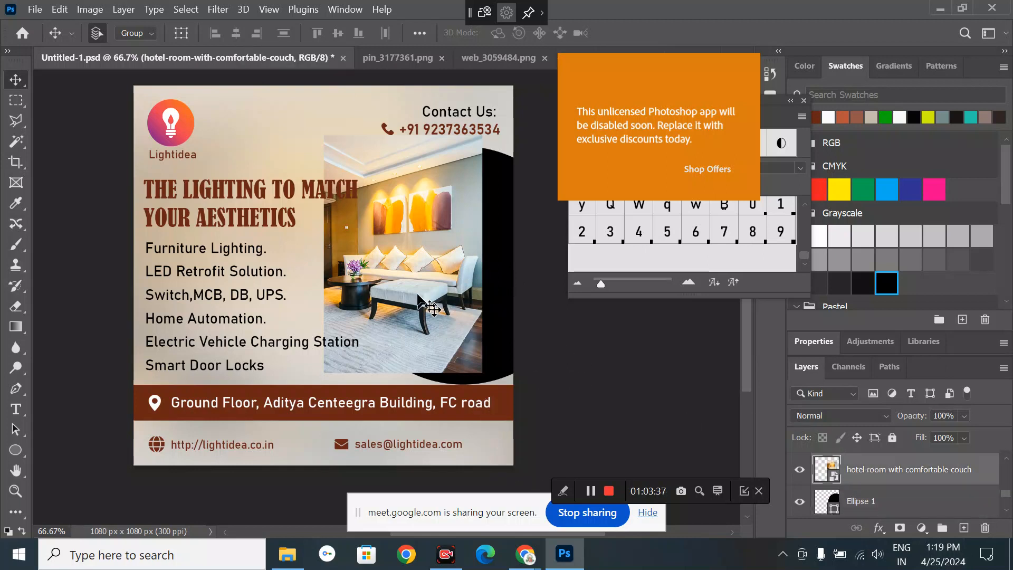
- Clip the room photo to the Ellipse 1 circle and enlarge it to about 35.94% to fill it
{"action": "right_click", "coordinate": [866, 471]}
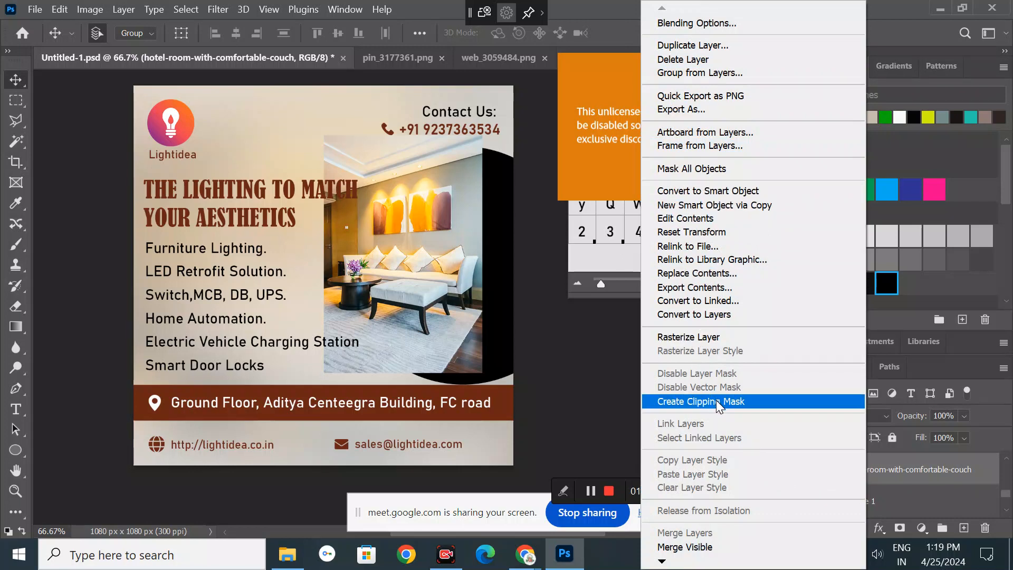
{"action": "left_click", "coordinate": [665, 403]}
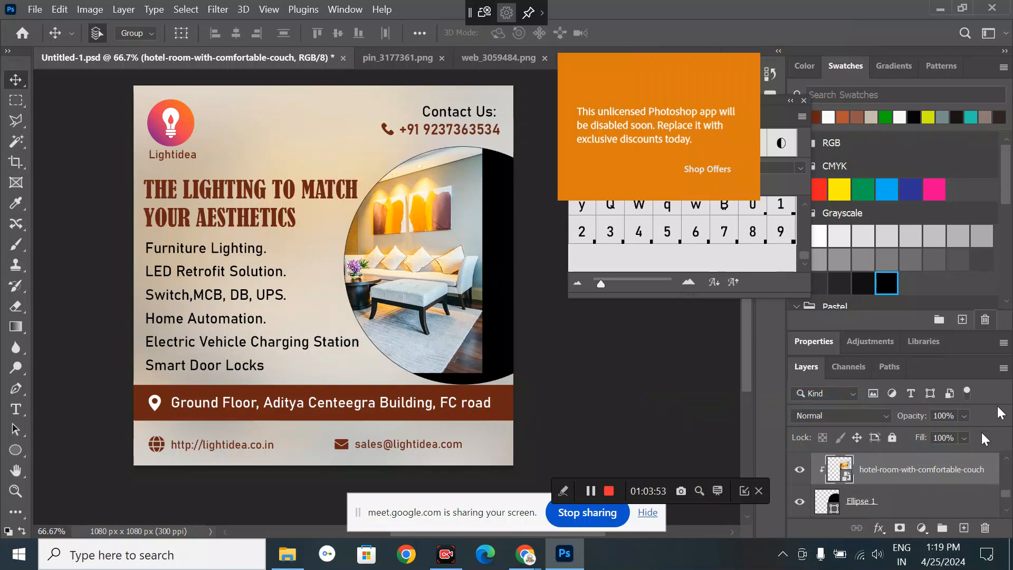
{"action": "left_click", "coordinate": [89, 7]}
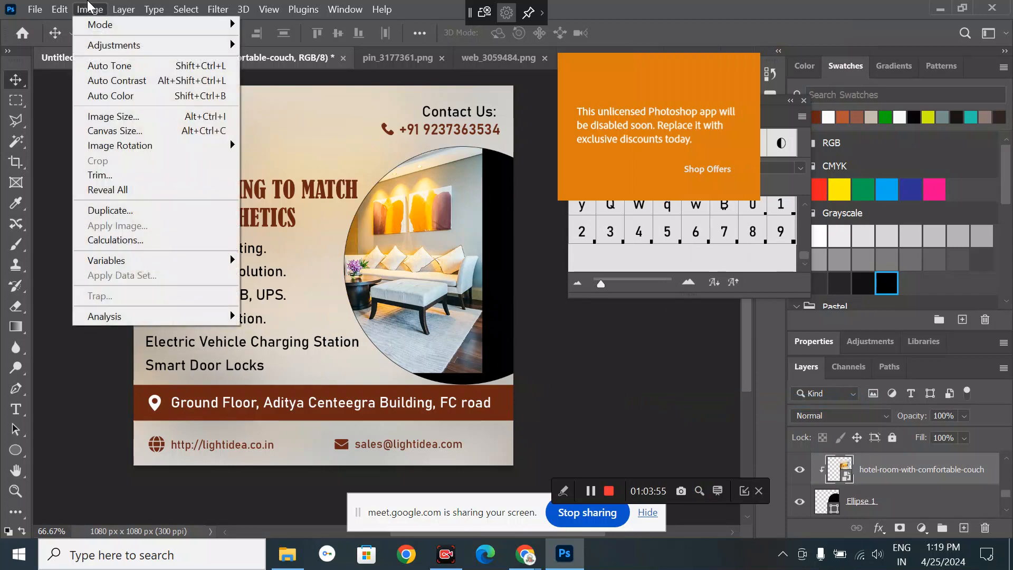
{"action": "mouse_move", "coordinate": [62, 9]}
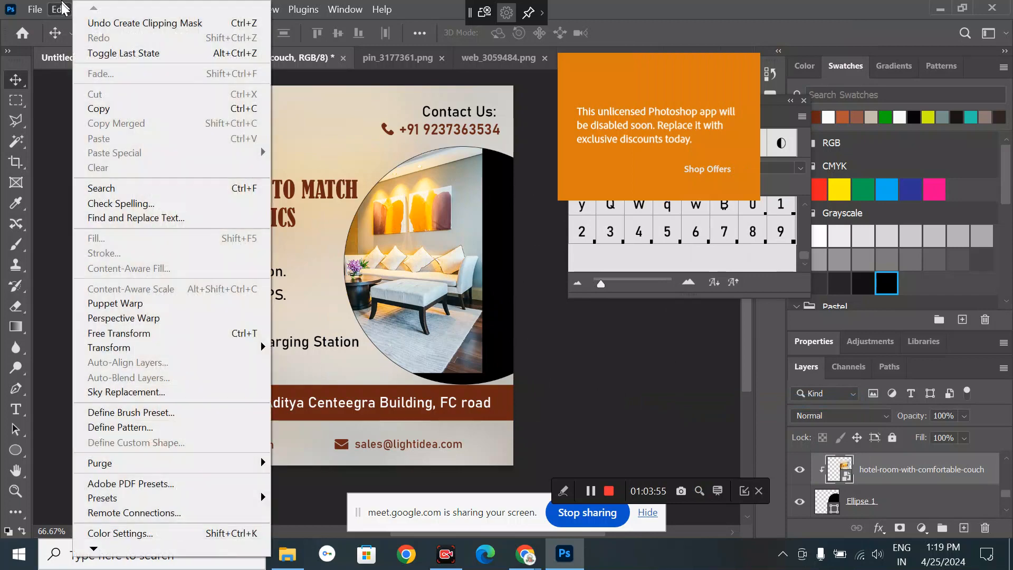
{"action": "left_click", "coordinate": [143, 332]}
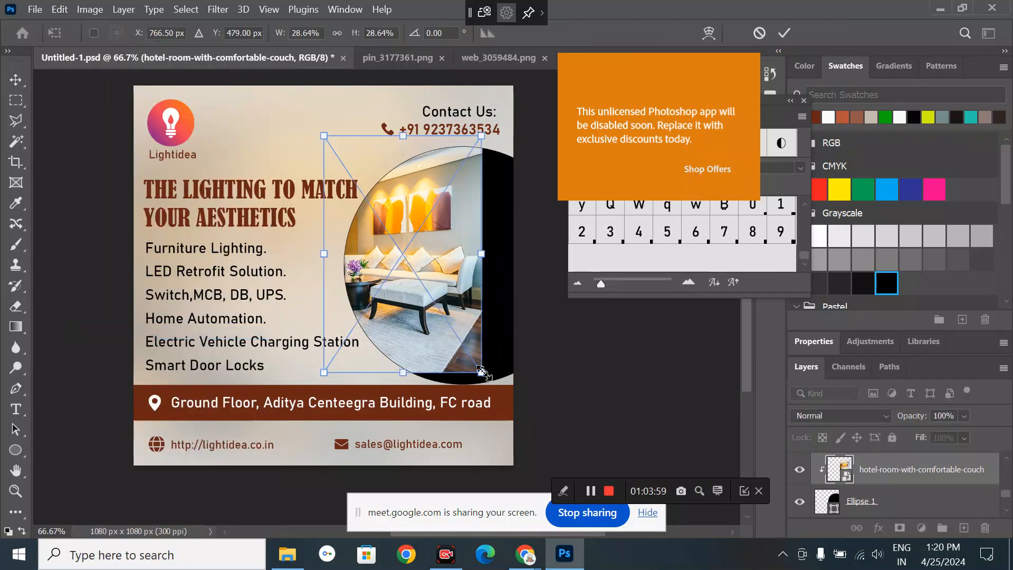
{"action": "left_click_drag", "start_coordinate": [481, 371], "coordinate": [569, 404]}
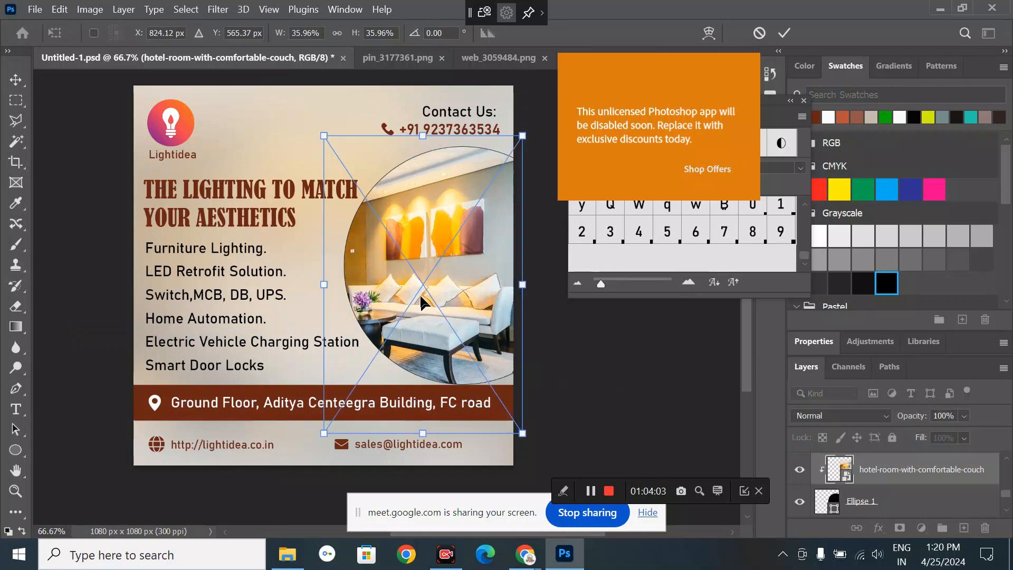
{"action": "left_click_drag", "start_coordinate": [421, 301], "coordinate": [432, 282]}
{"action": "left_click", "coordinate": [16, 80]}
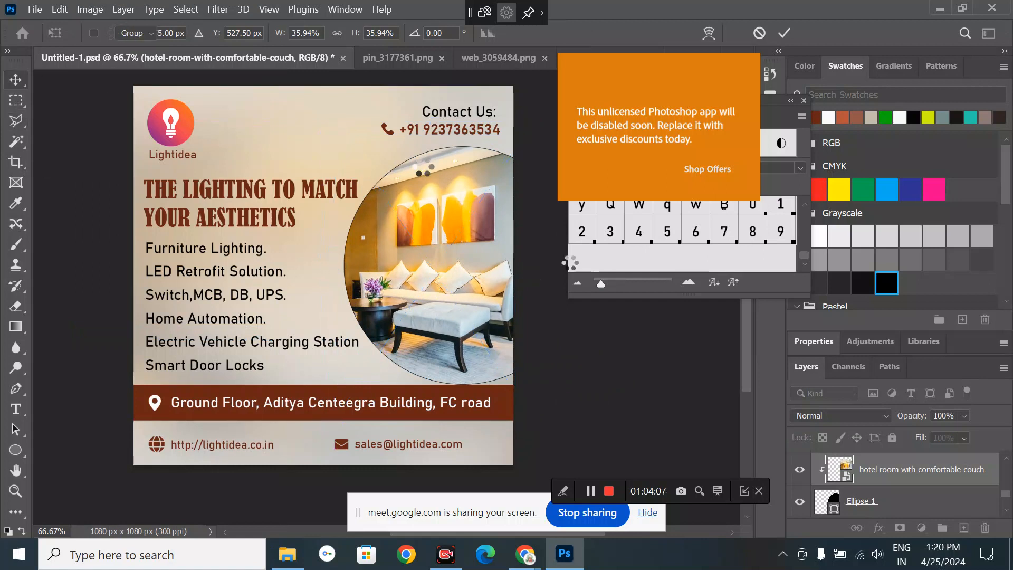
{"action": "double_click", "coordinate": [861, 471]}
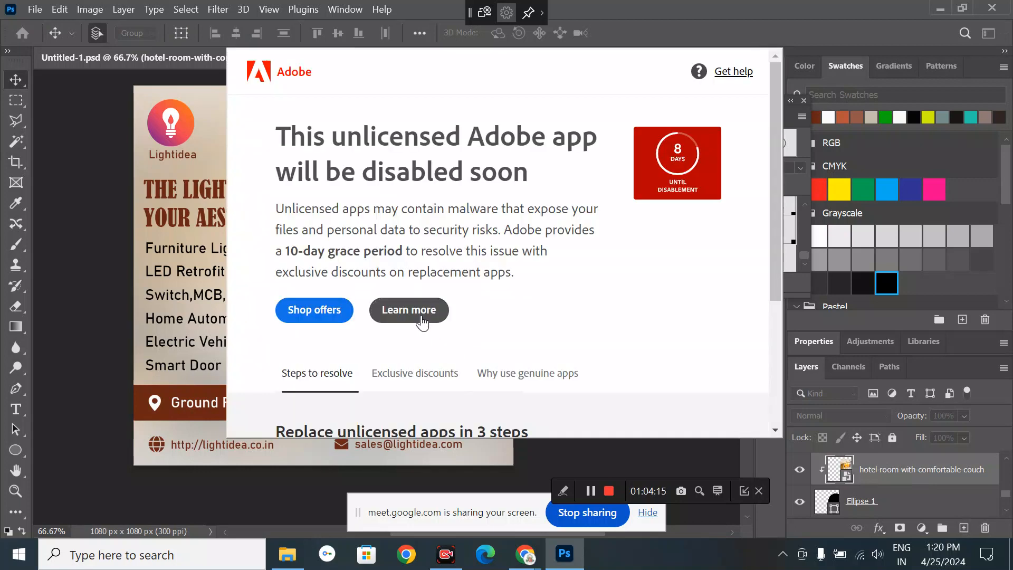
- Follow the licensing warning's Learn more, then close the Adobe Genuine Software page in Edge
{"action": "left_click", "coordinate": [420, 314]}
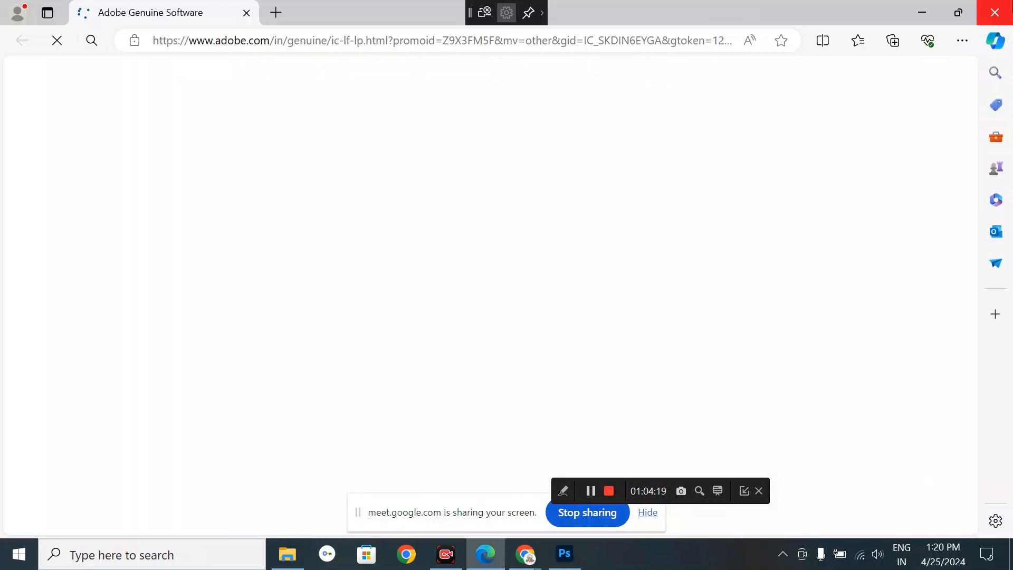
{"action": "left_click", "coordinate": [995, 13]}
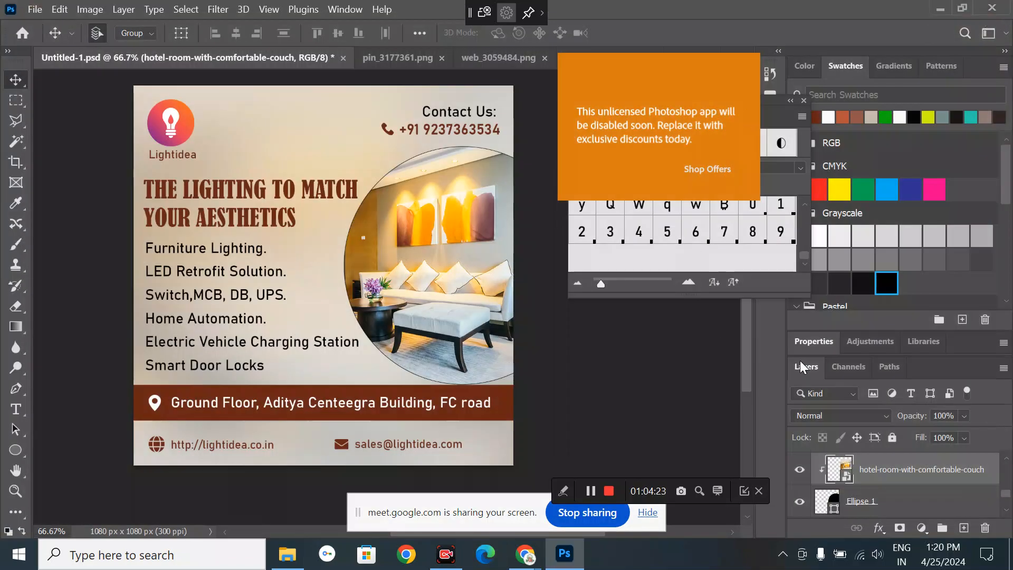
- Set the Ellipse 1 circle's stroke to No Color in its Properties
{"action": "right_click", "coordinate": [870, 475]}
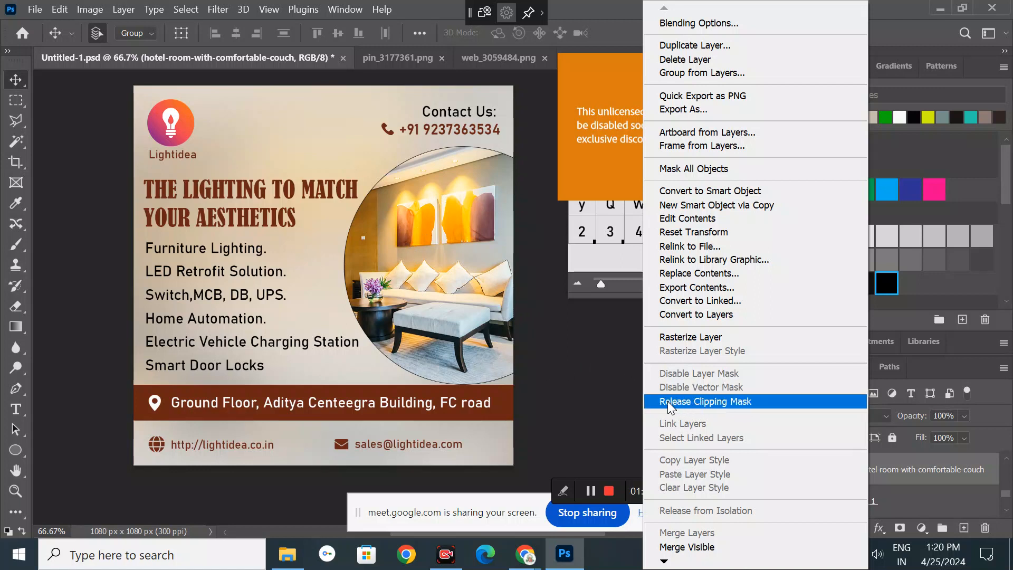
{"action": "left_click", "coordinate": [588, 349]}
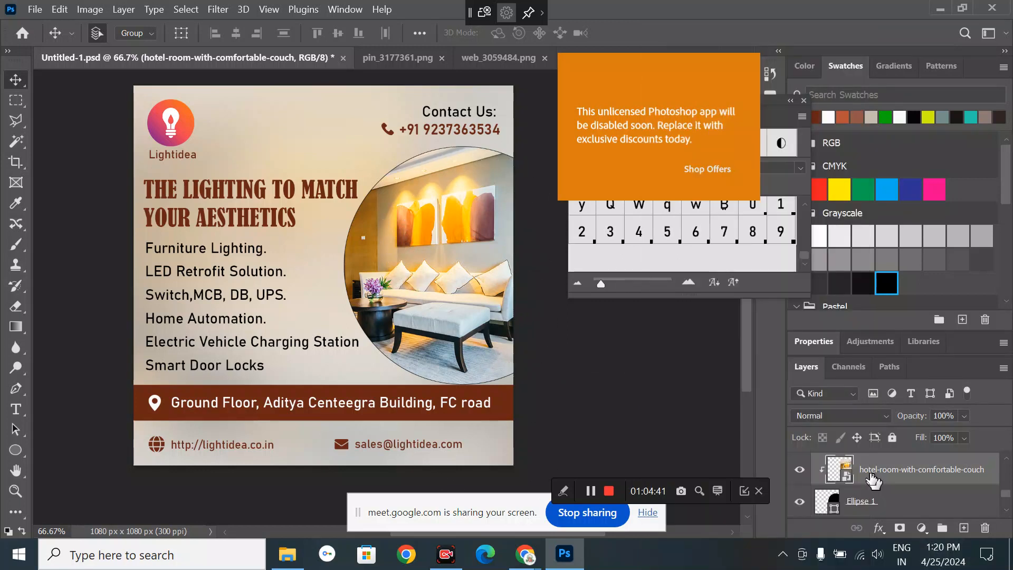
{"action": "left_click", "coordinate": [878, 505]}
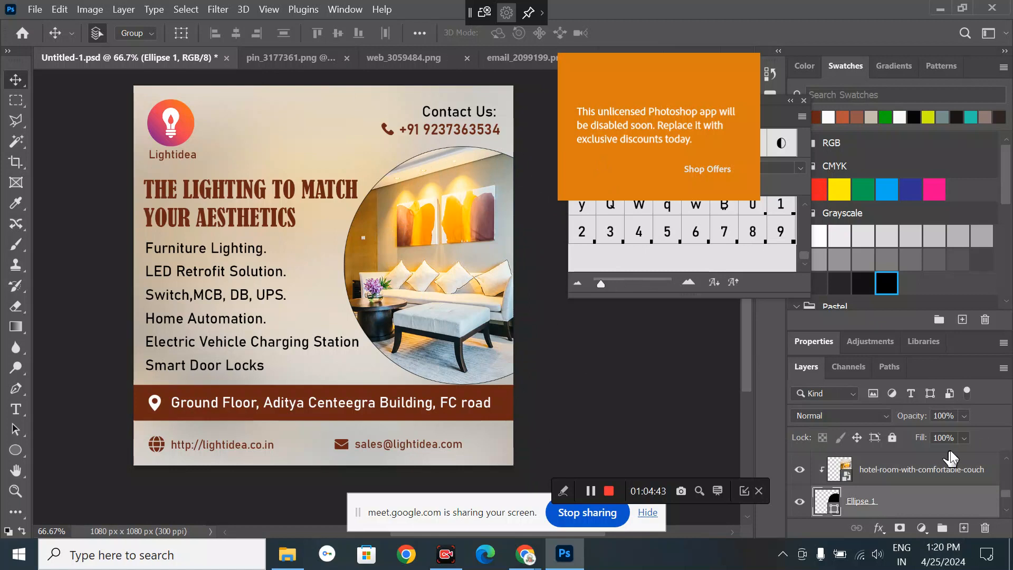
{"action": "left_click", "coordinate": [813, 341]}
{"action": "scroll", "coordinate": [841, 434], "scroll_direction": "down", "scroll_amount": 1}
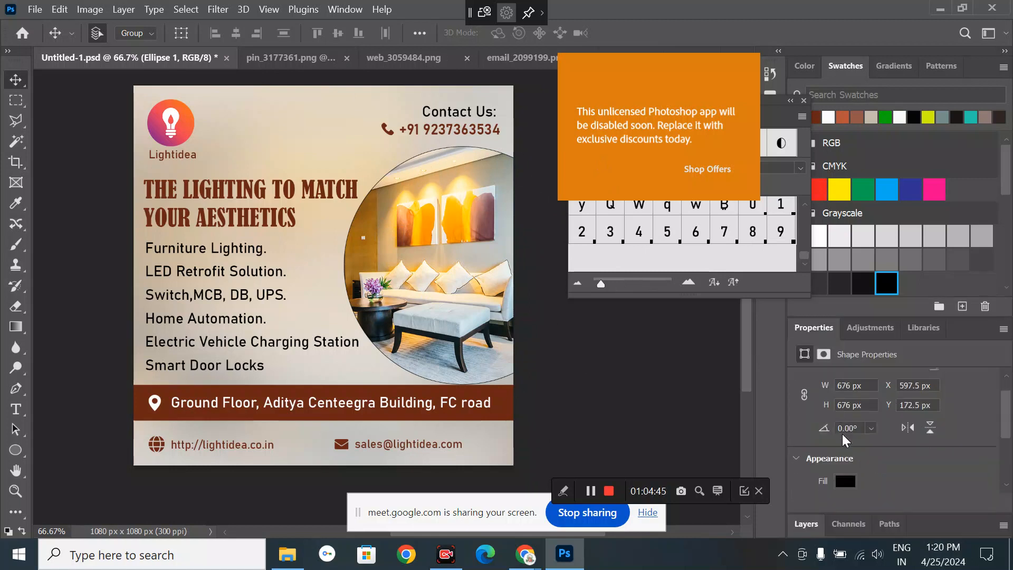
{"action": "left_click", "coordinate": [844, 479]}
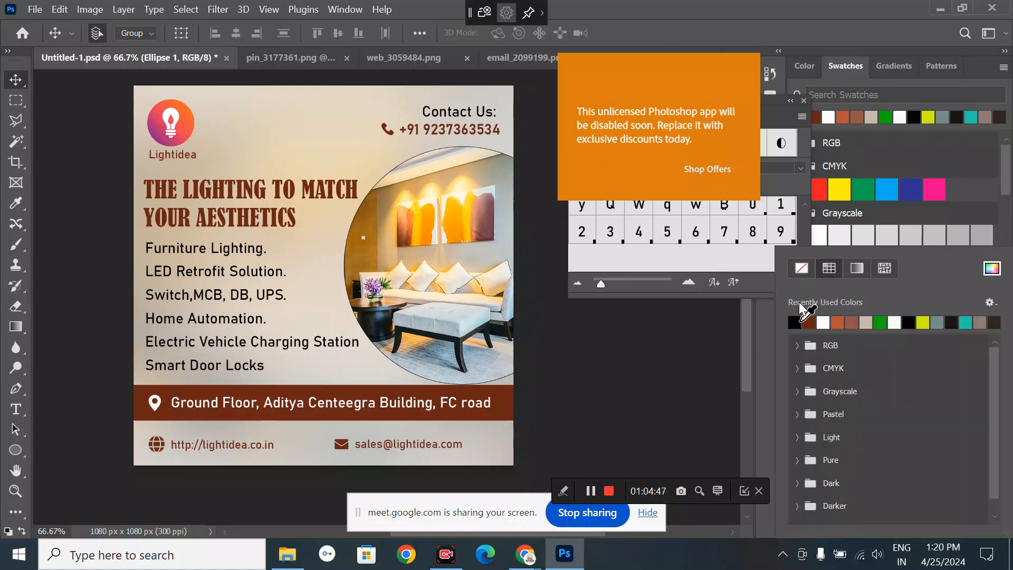
{"action": "left_click", "coordinate": [801, 268]}
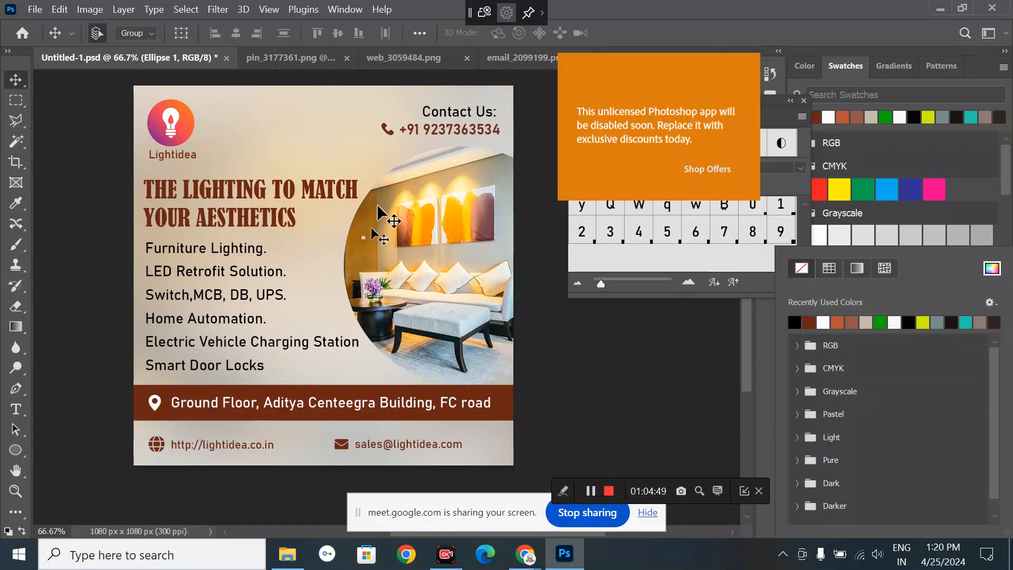
- Deselect the circle and bring the Chrome Google Meet call to the front
{"action": "left_click", "coordinate": [603, 369]}
{"action": "left_click", "coordinate": [604, 368]}
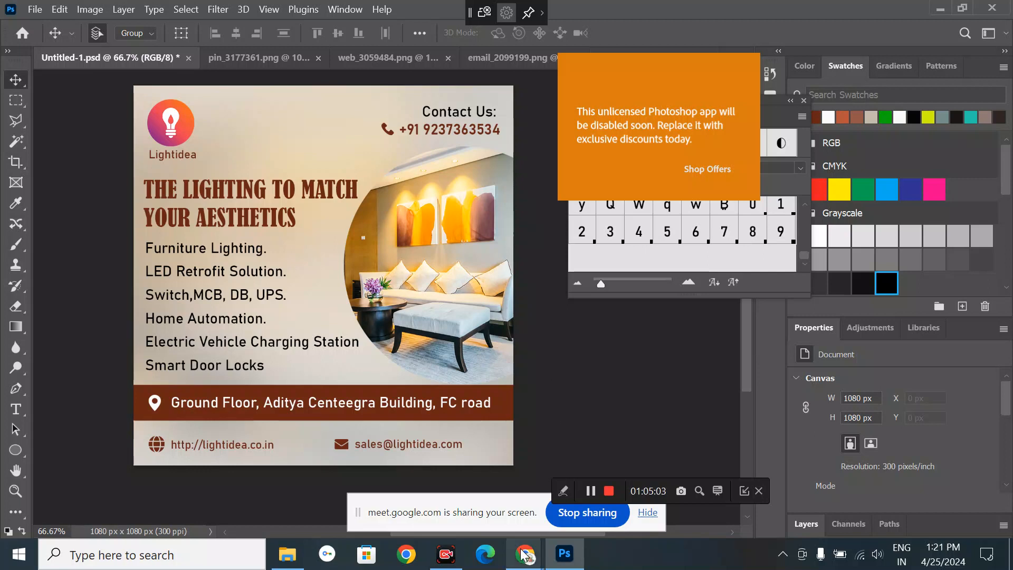
{"action": "mouse_move", "coordinate": [525, 554]}
{"action": "left_click", "coordinate": [461, 462]}
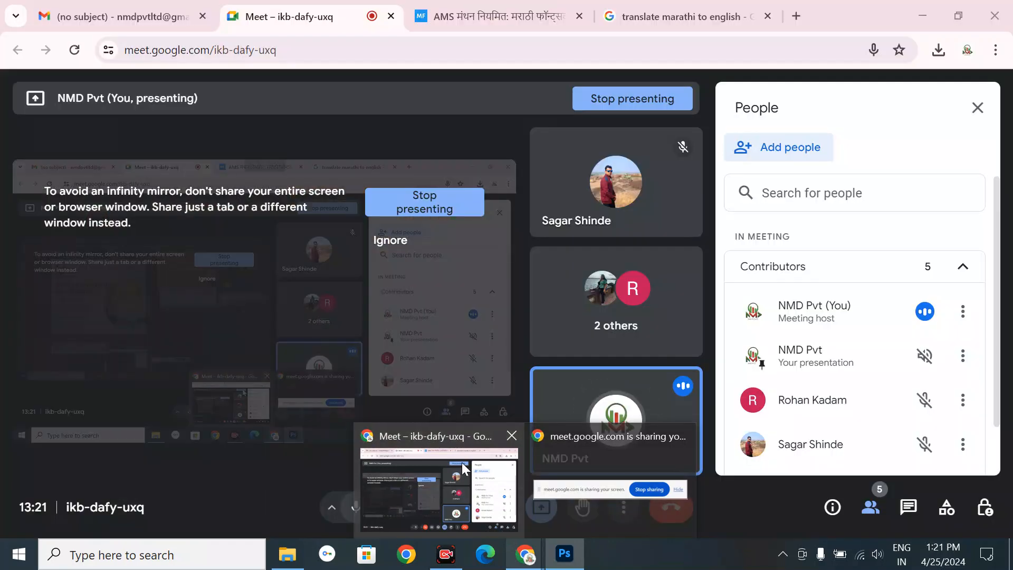